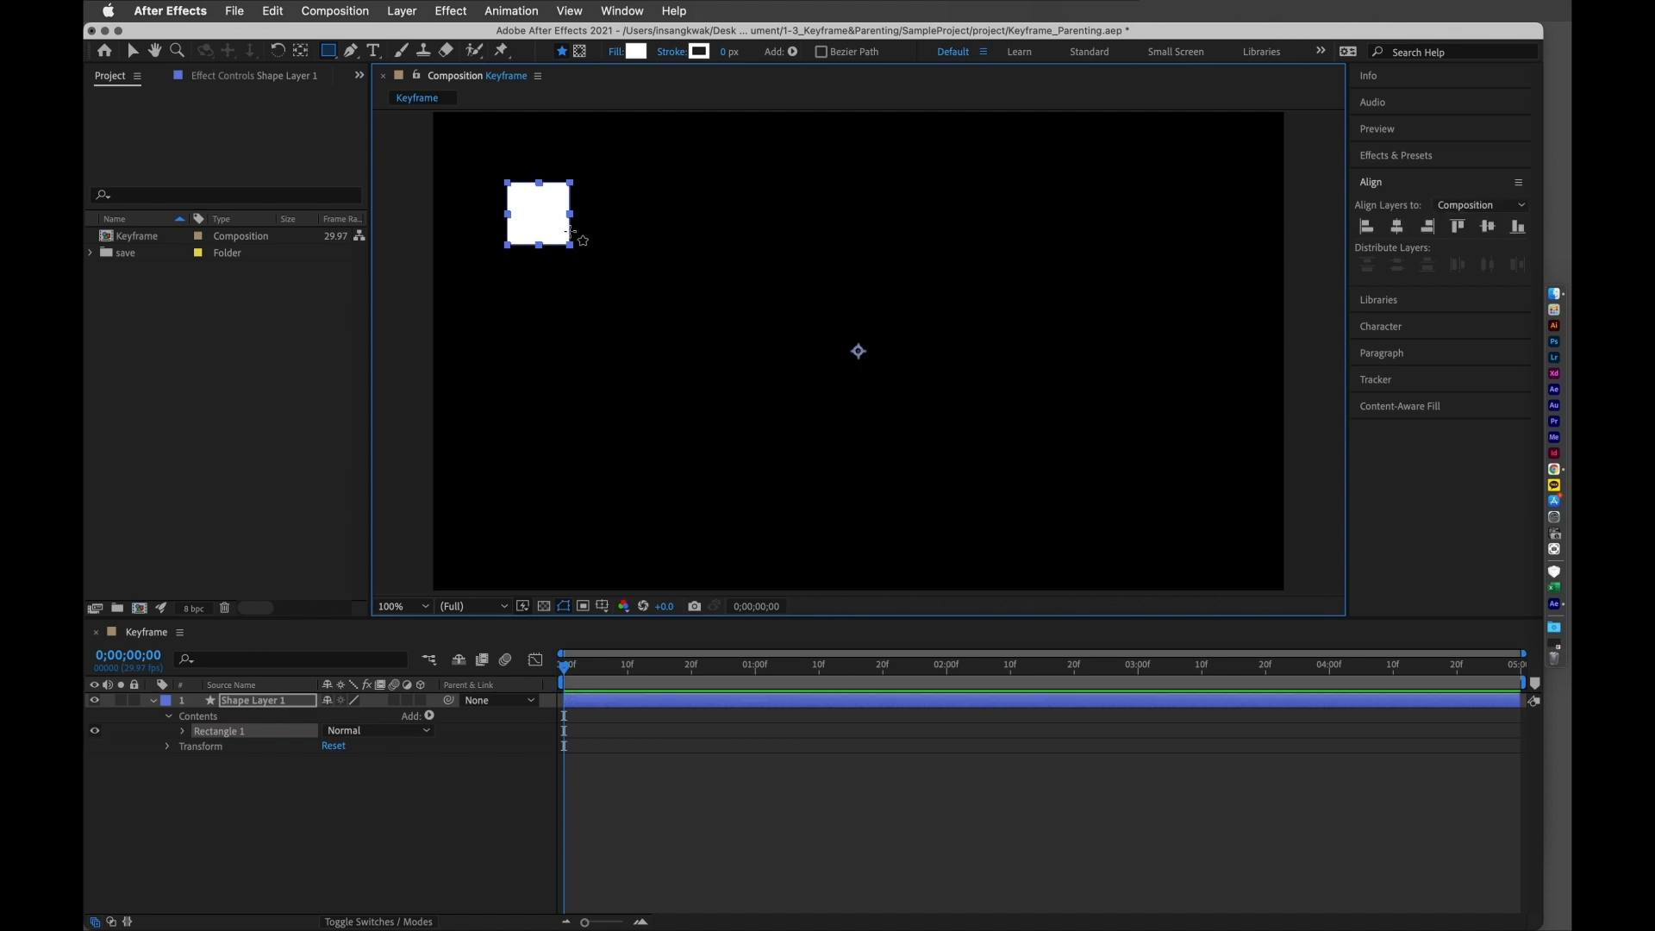
- Move the shape layer's anchor point to the centre of the white square
key(v)
click(647, 269)
click(550, 224)
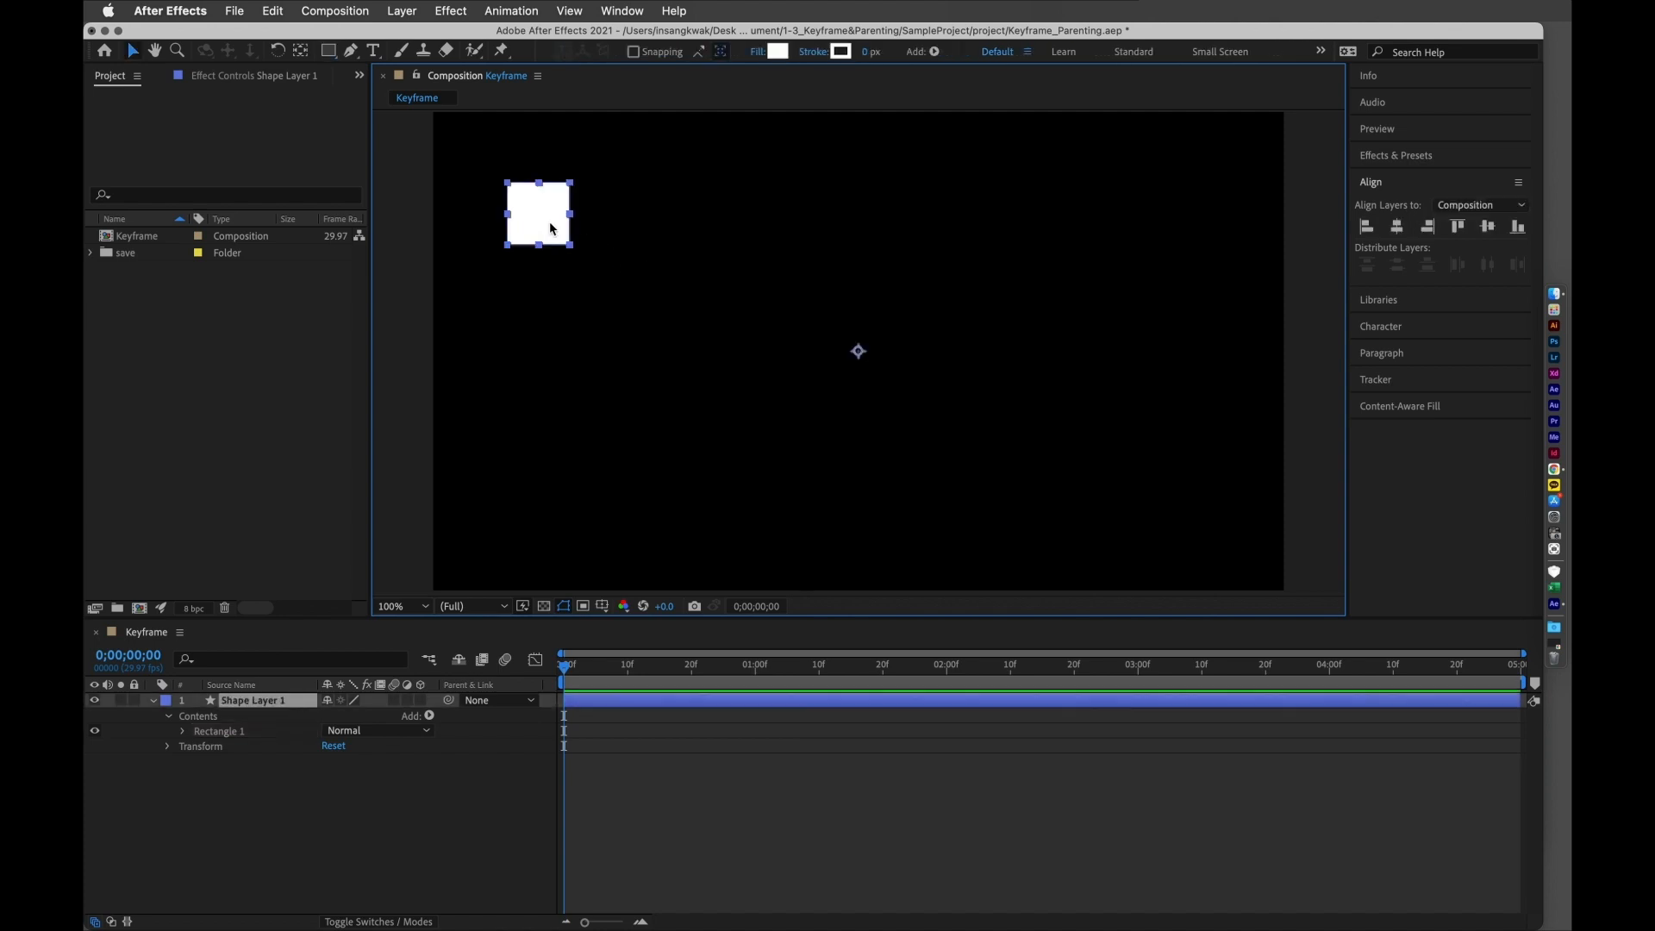
key(y)
drag(857, 351, 541, 215)
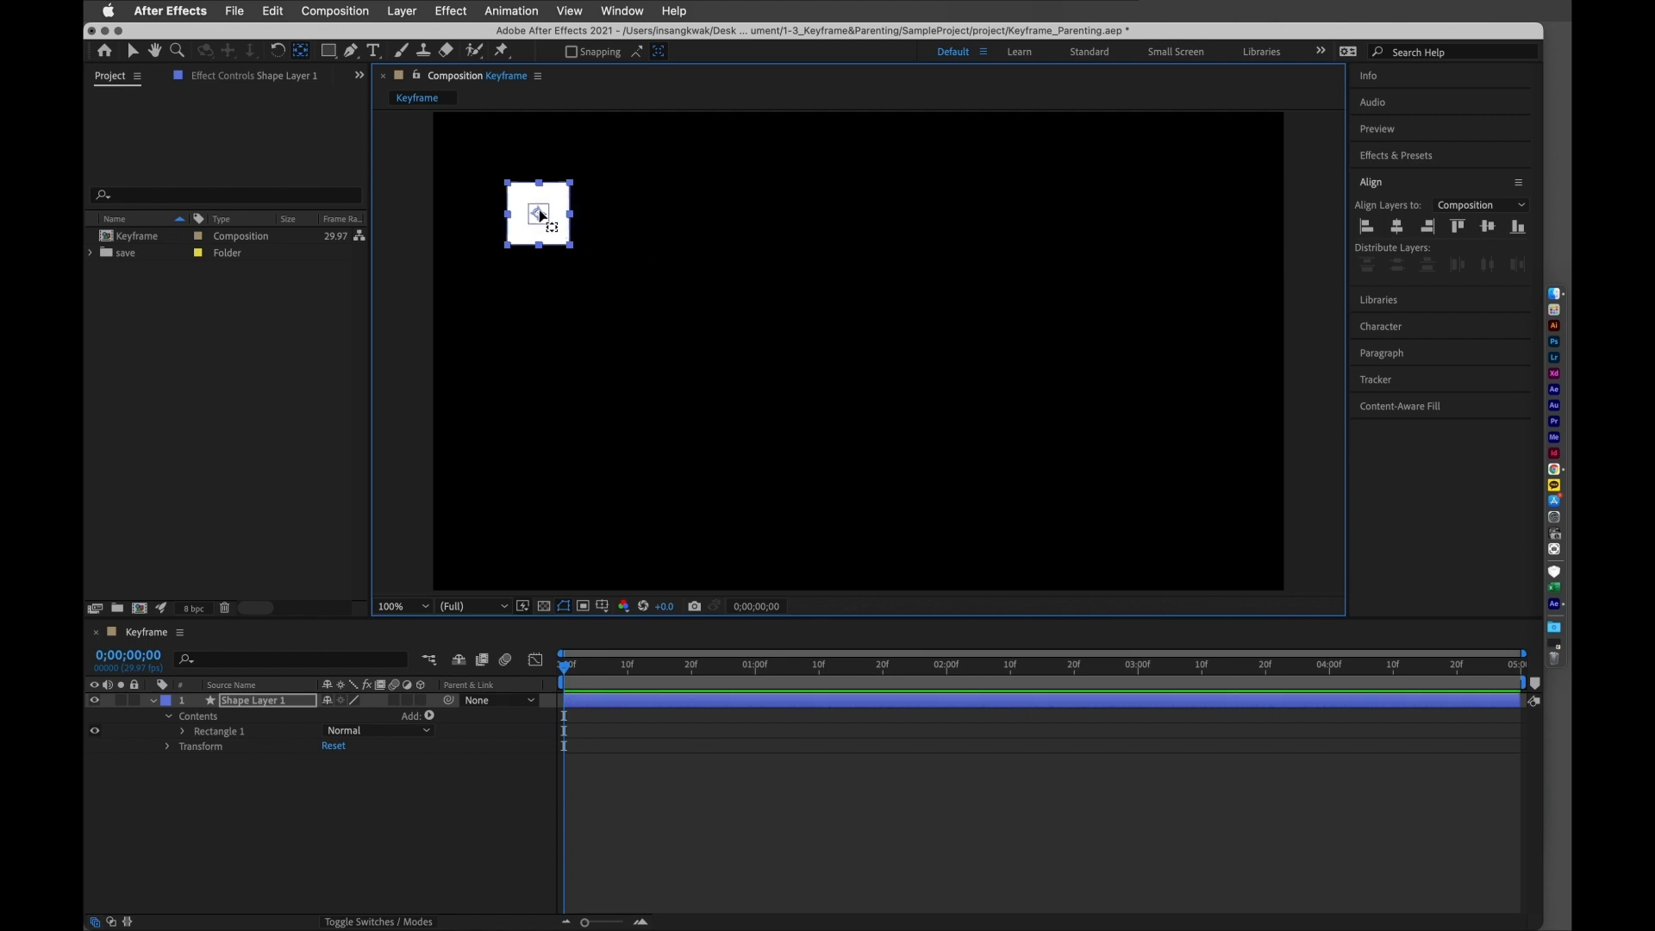
- Move the square slightly right and down, to a position of about 334.5, 282.5
key(v)
click(618, 247)
drag(564, 226, 610, 255)
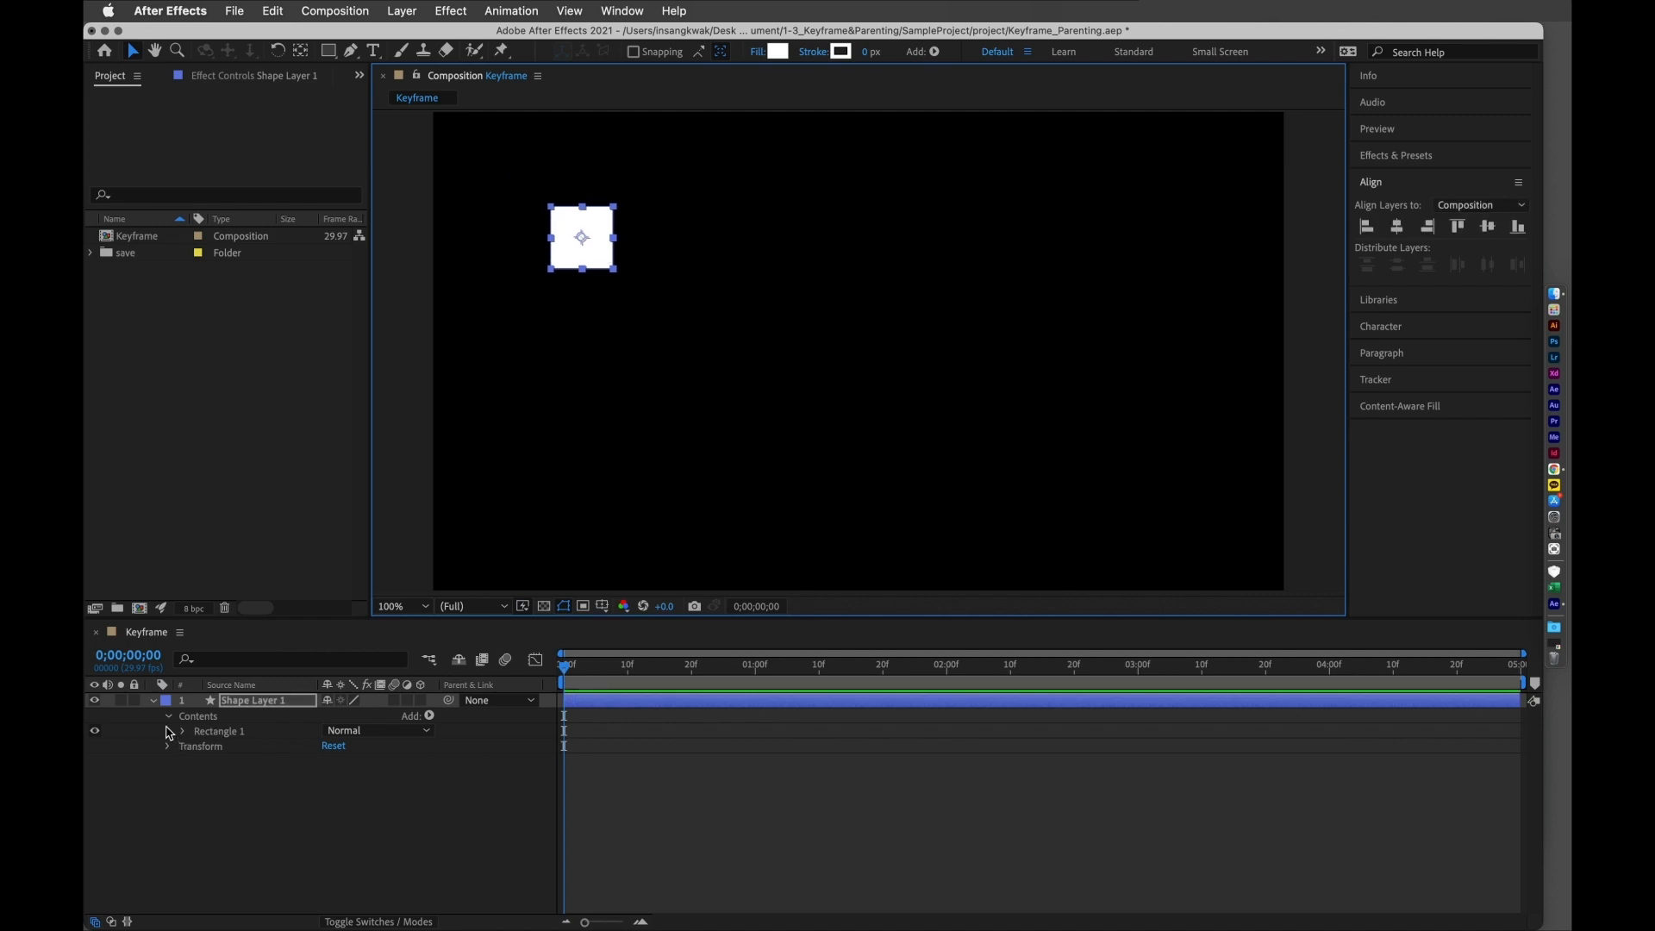
- Collapse the shape layer's Contents, reveal its Transform properties, and rename the layer as car
click(169, 721)
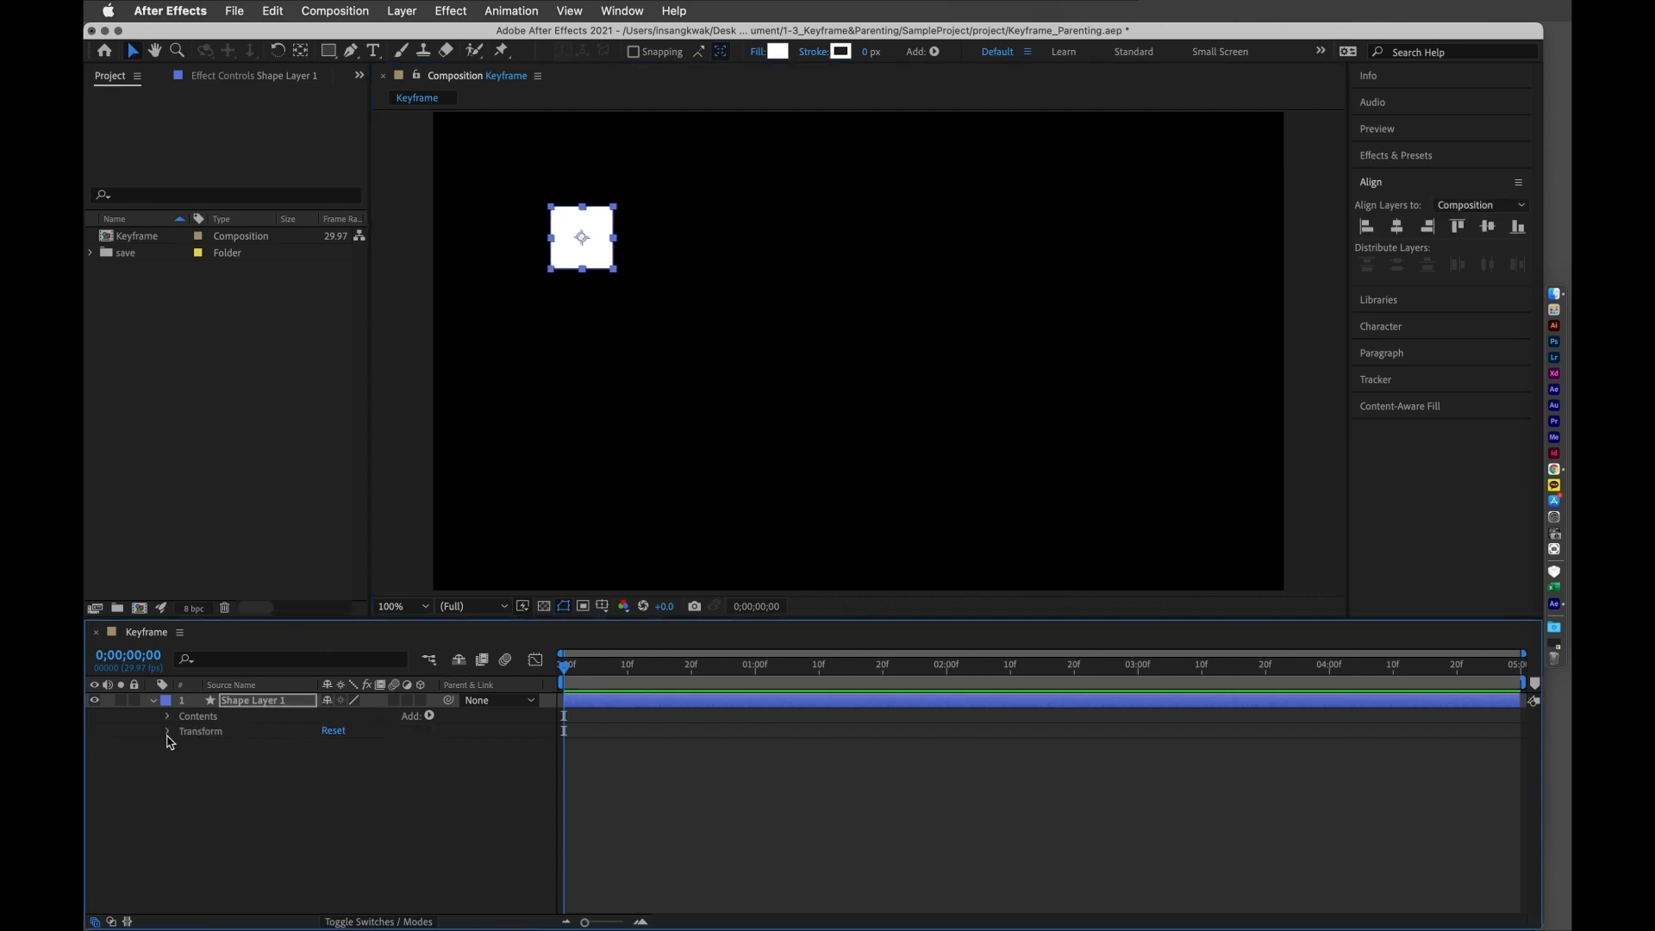
click(168, 733)
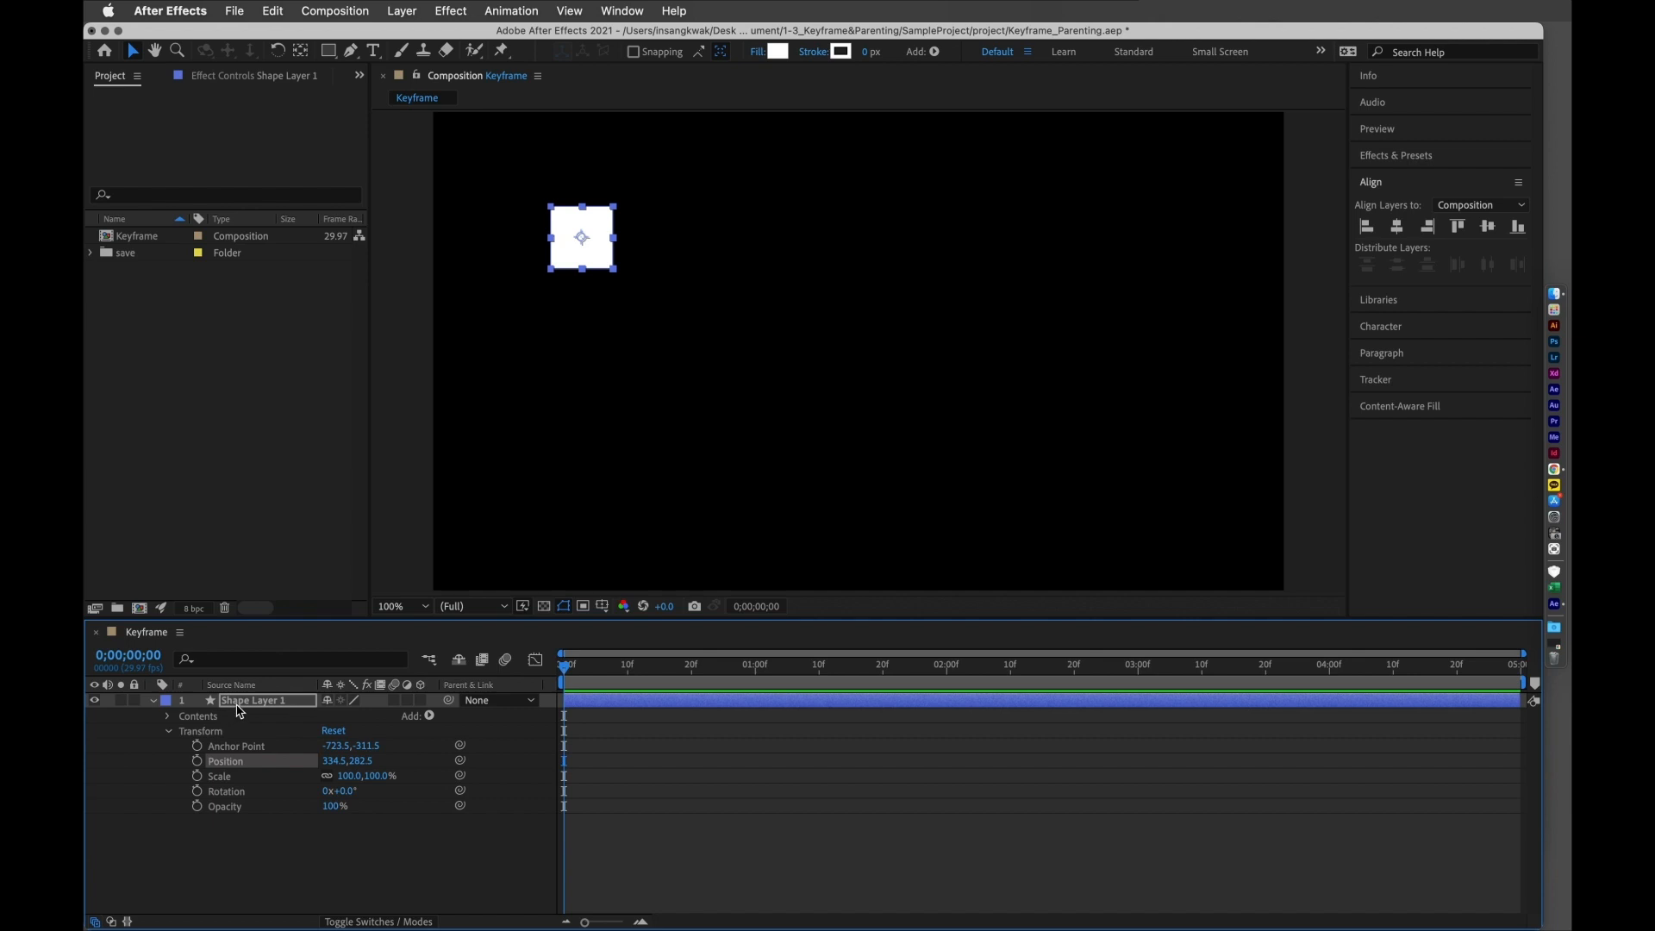
right_click(247, 707)
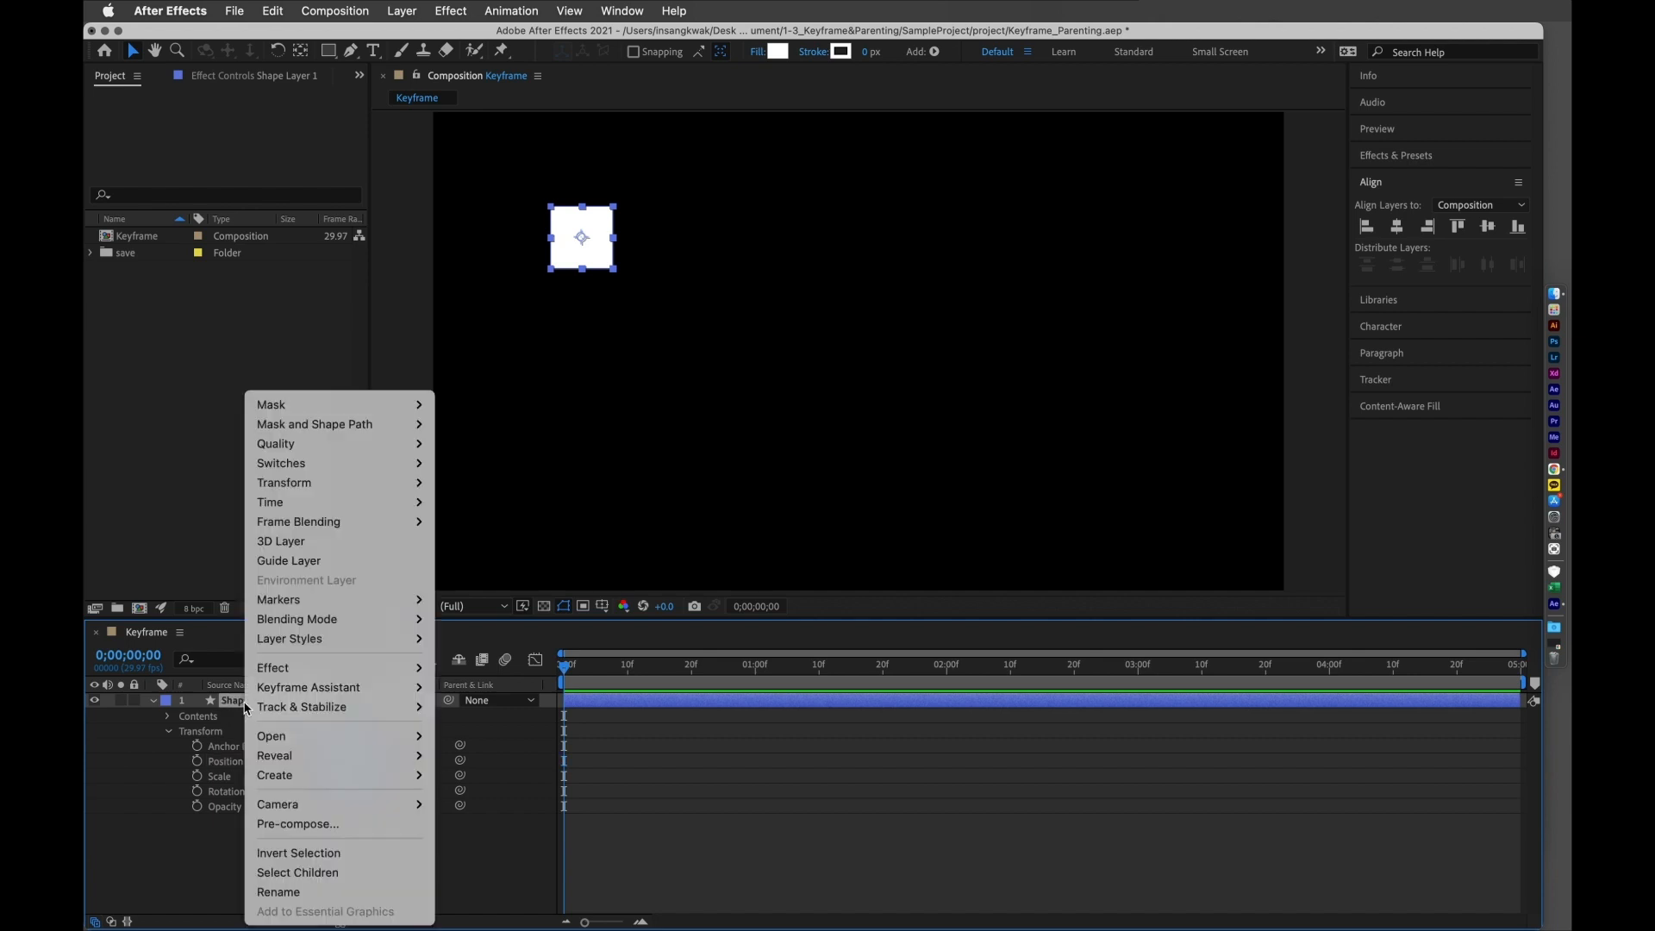
click(323, 893)
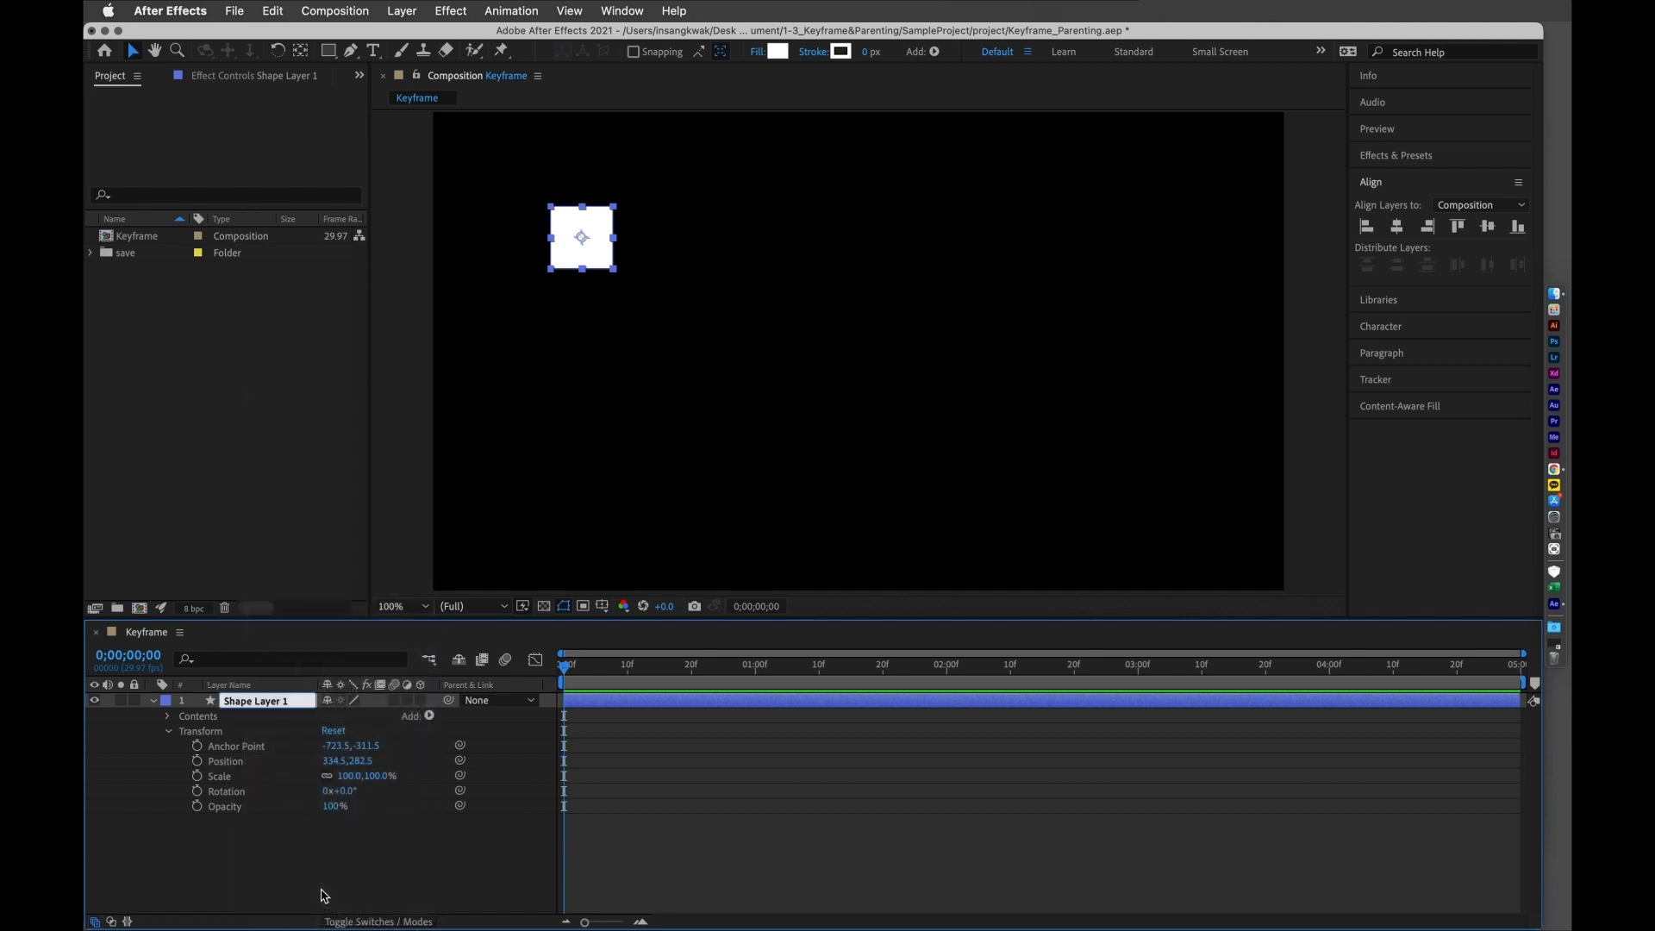
text(car)
click(251, 879)
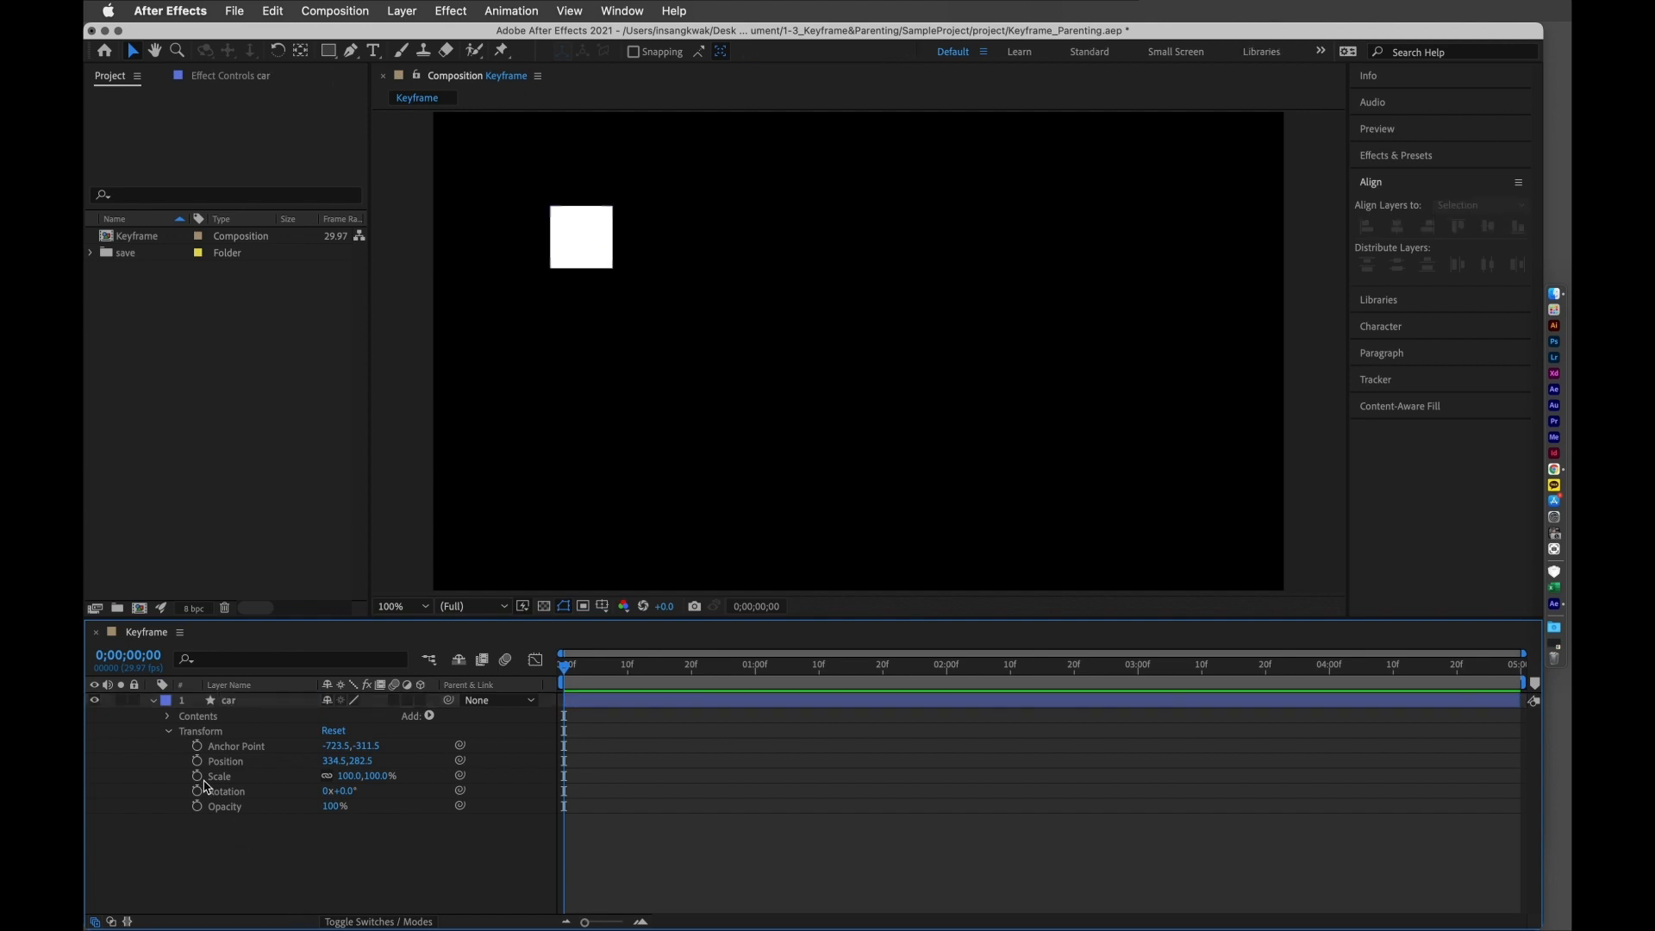
- Keyframe the car's Position at frame 0, at frame 10 with the square at 1474.5, 282.5, and at frame 20 at about 1474.5, 714.5
click(198, 761)
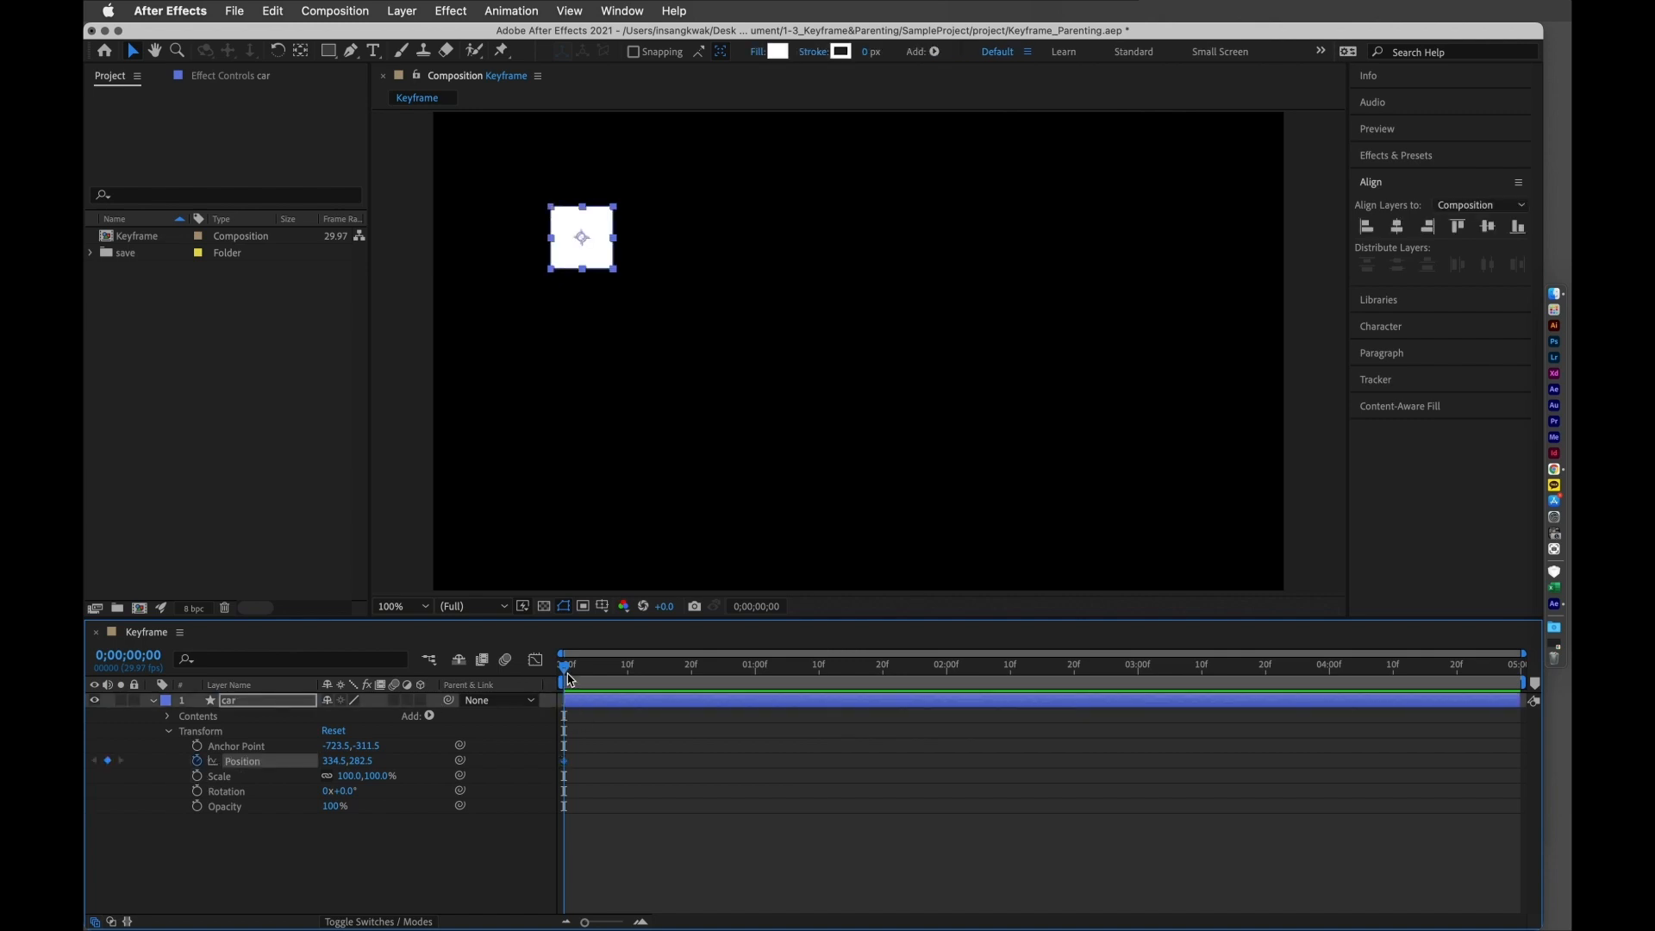
drag(569, 673, 634, 687)
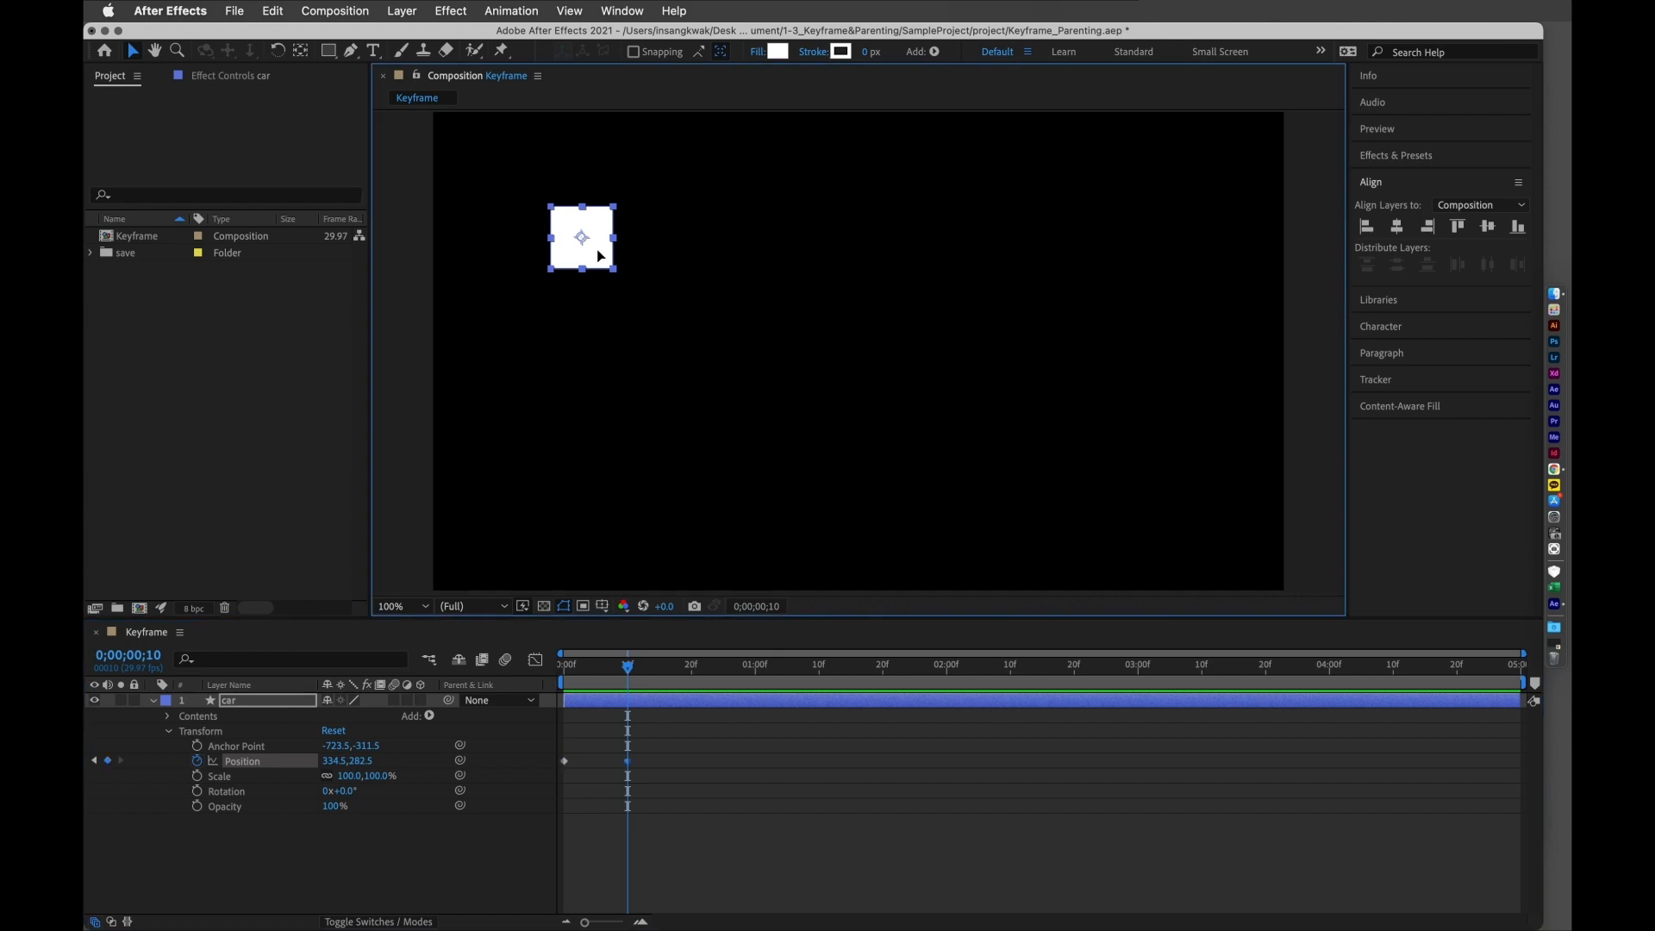
drag(598, 252, 1106, 255)
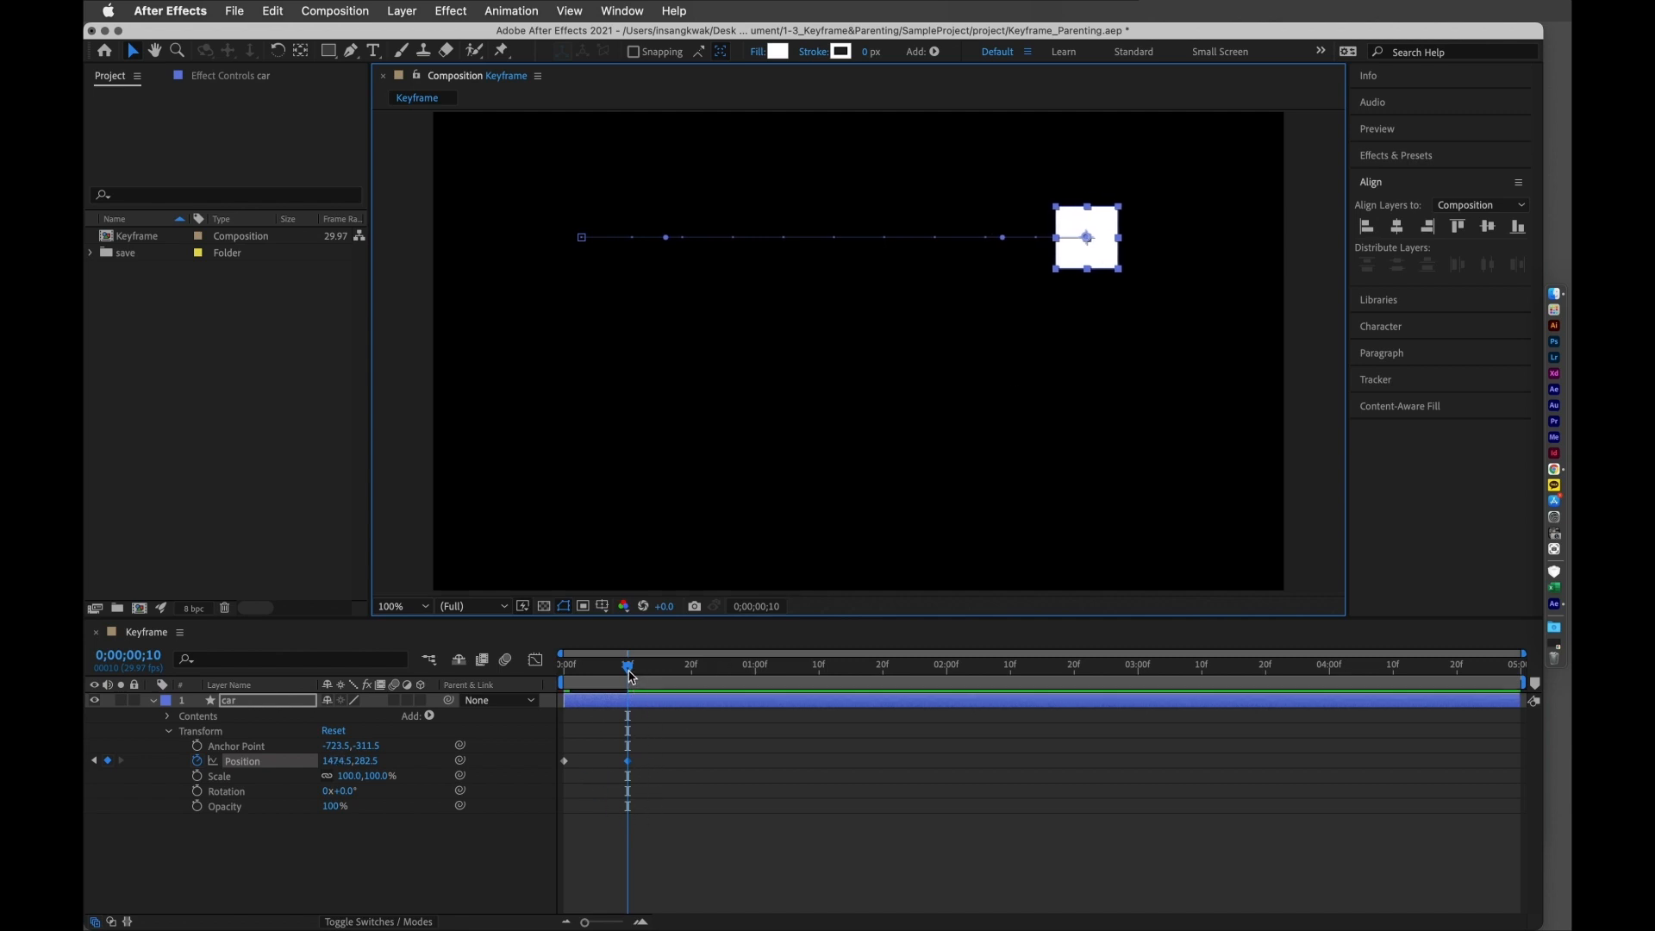
drag(632, 676, 695, 681)
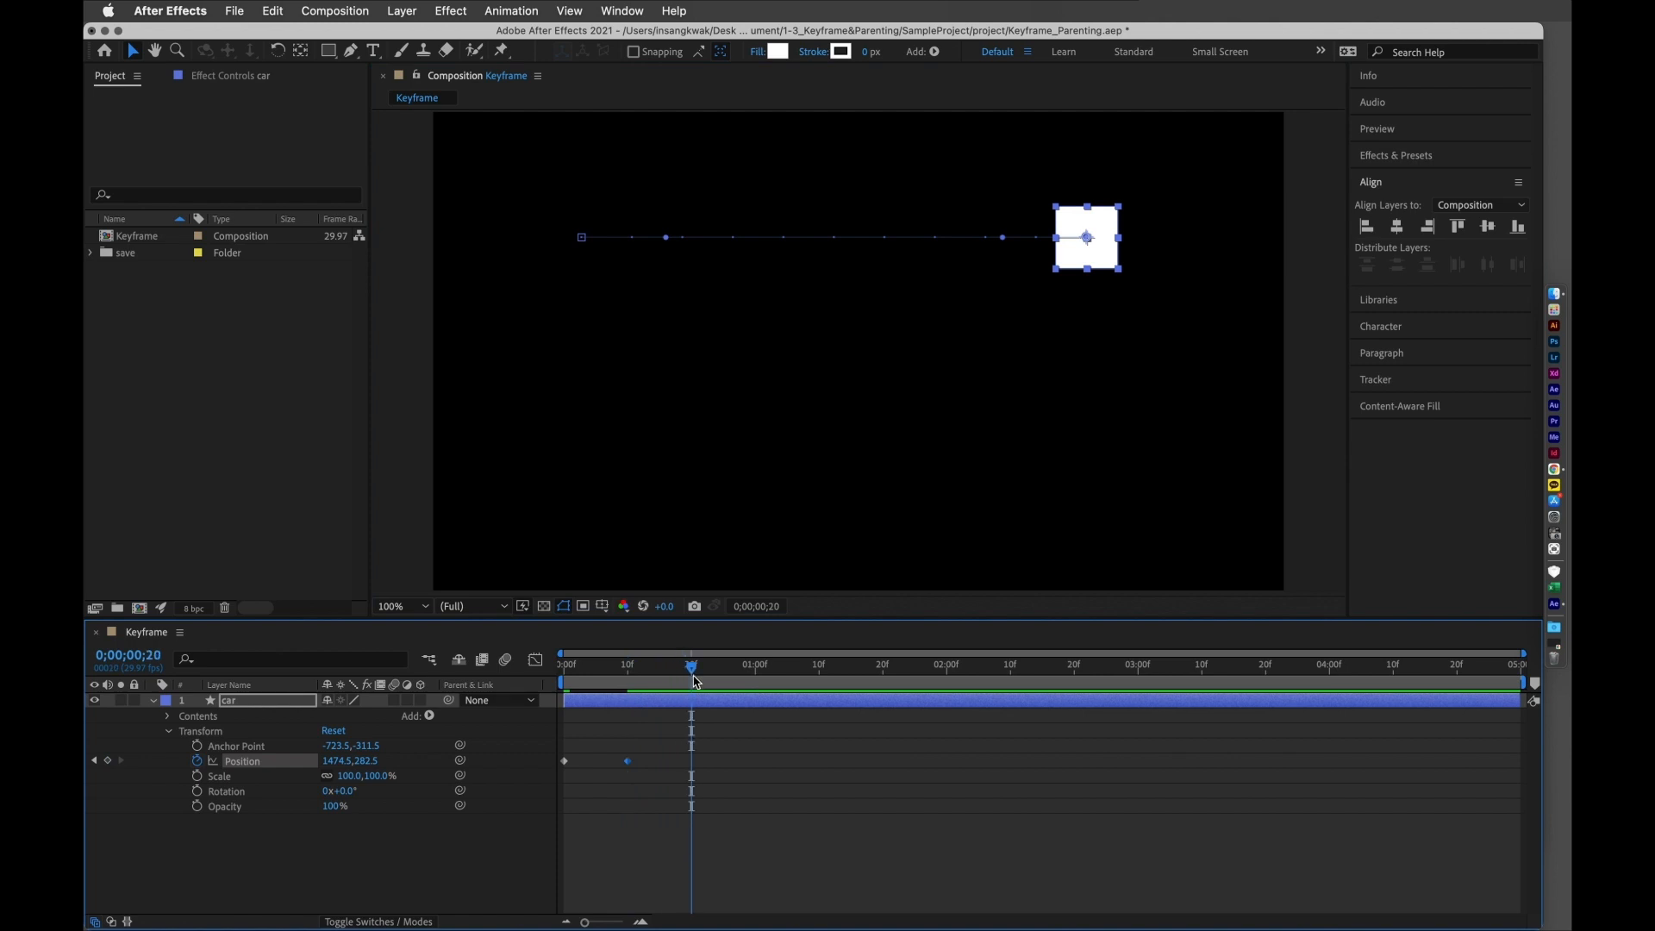
drag(1105, 255, 1118, 446)
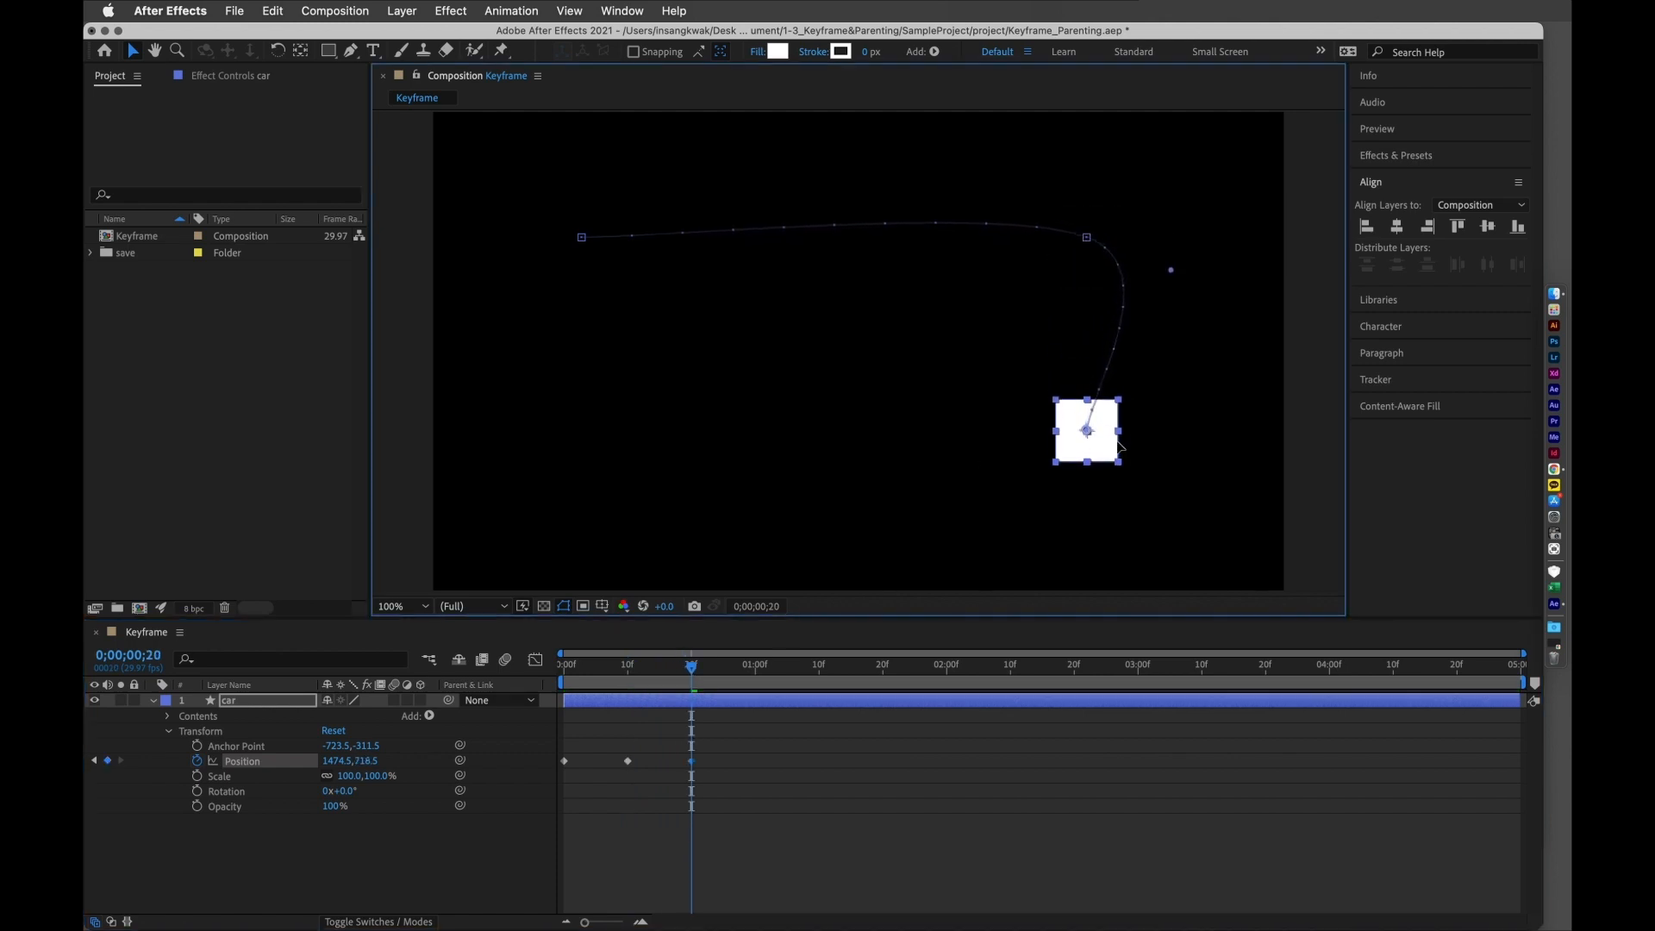
- Add a Position keyframe at 0;00;01;00 with the square at about 326.5, 714.5, and move the current time to 0;00;01;10
drag(703, 674, 760, 682)
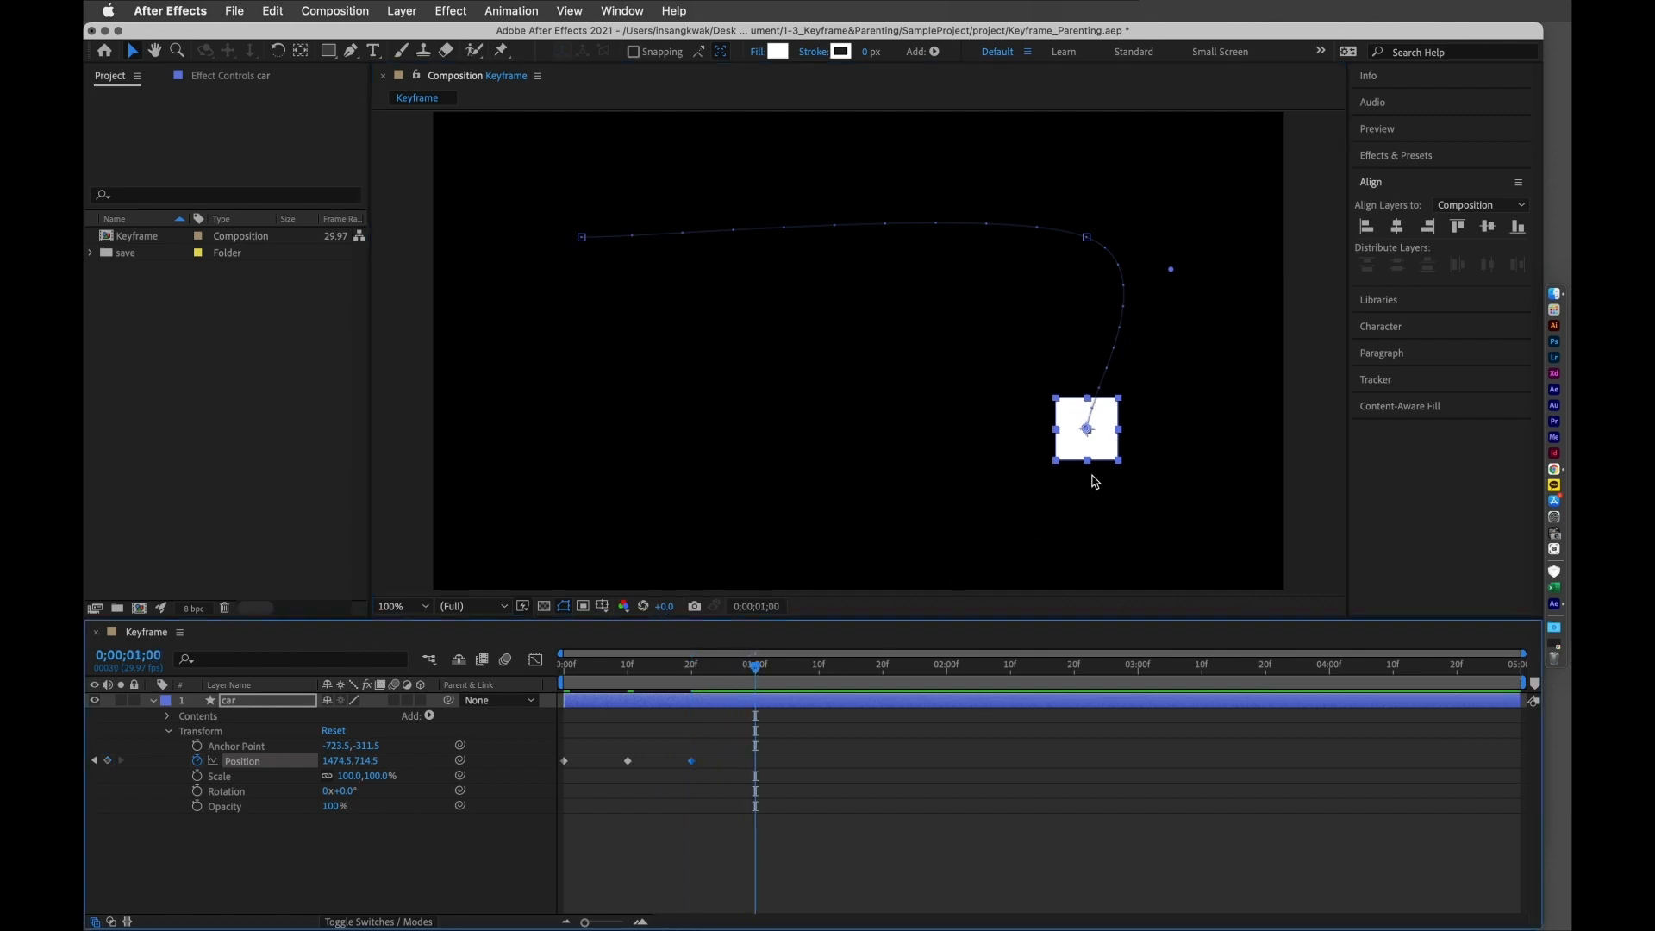
drag(1105, 450, 598, 458)
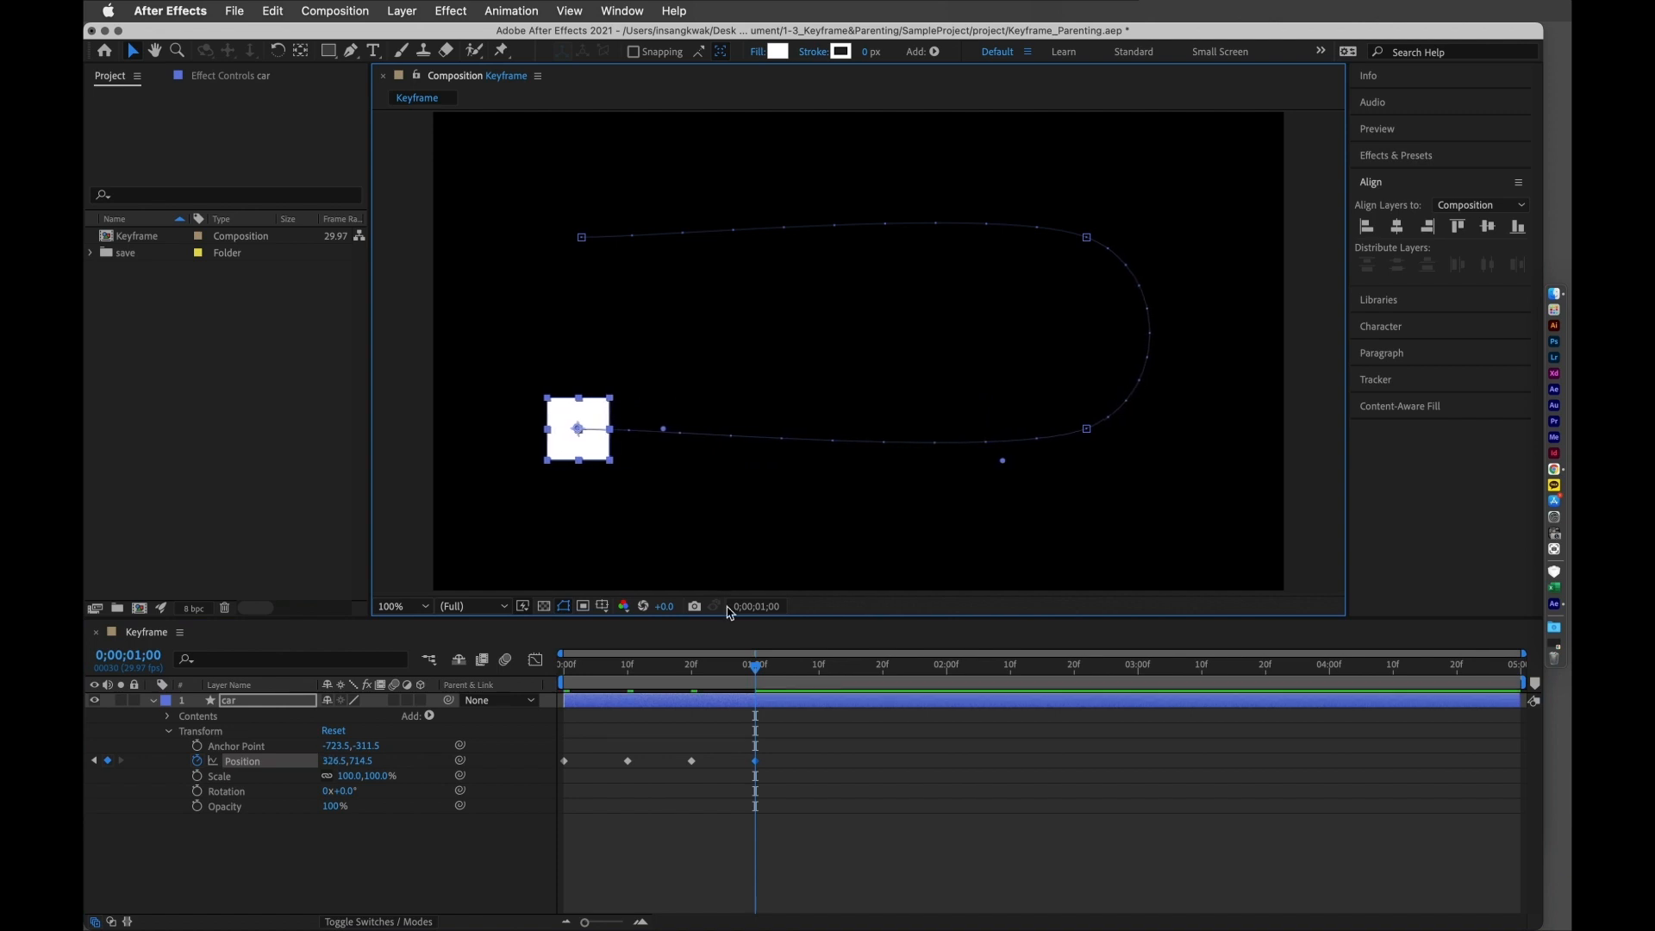
drag(777, 674, 820, 690)
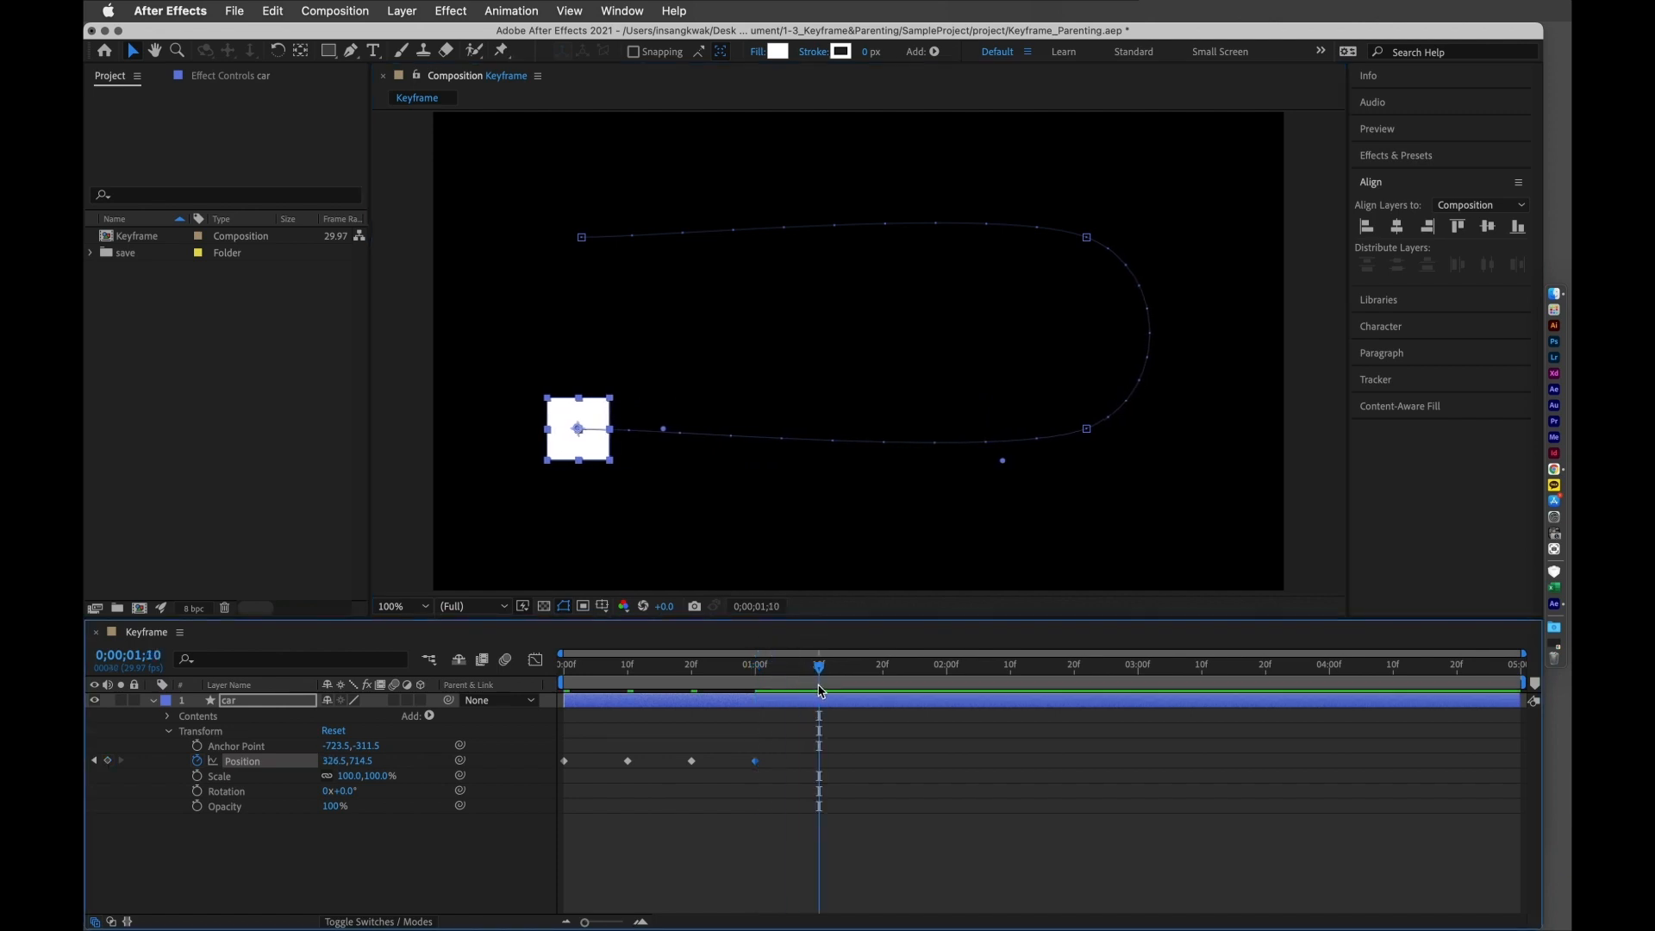
drag(595, 802, 560, 729)
drag(584, 448, 624, 361)
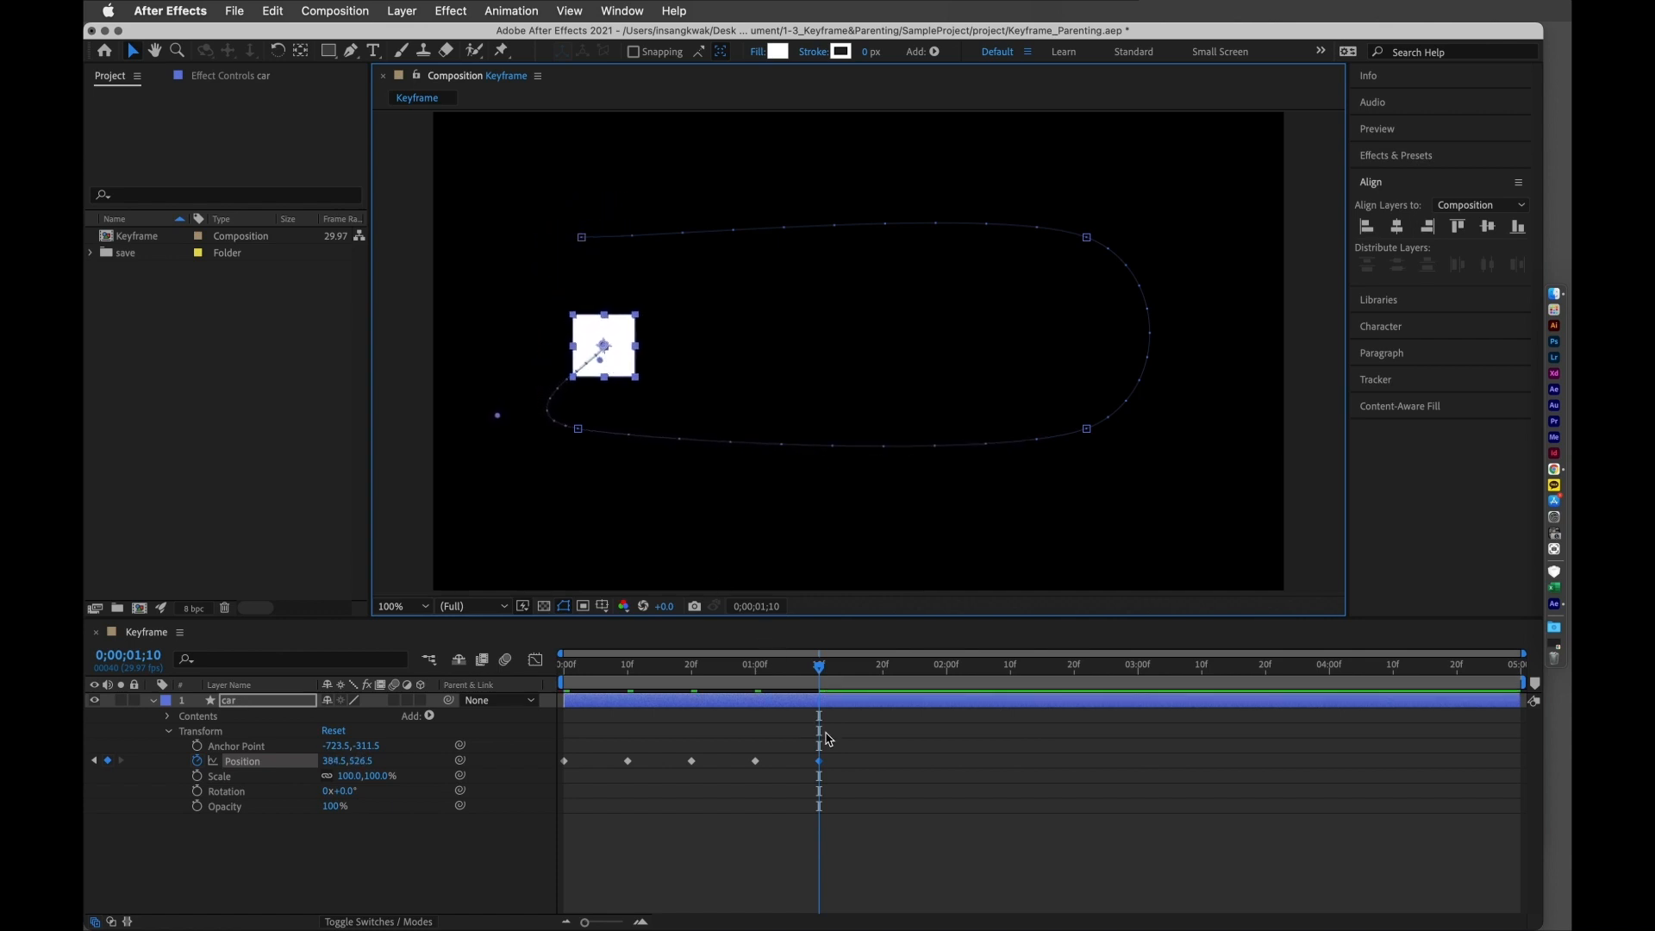
key(super+z)
- Copy the car's first Position keyframe to 0;00;01;10 to close the motion path
drag(589, 795, 550, 743)
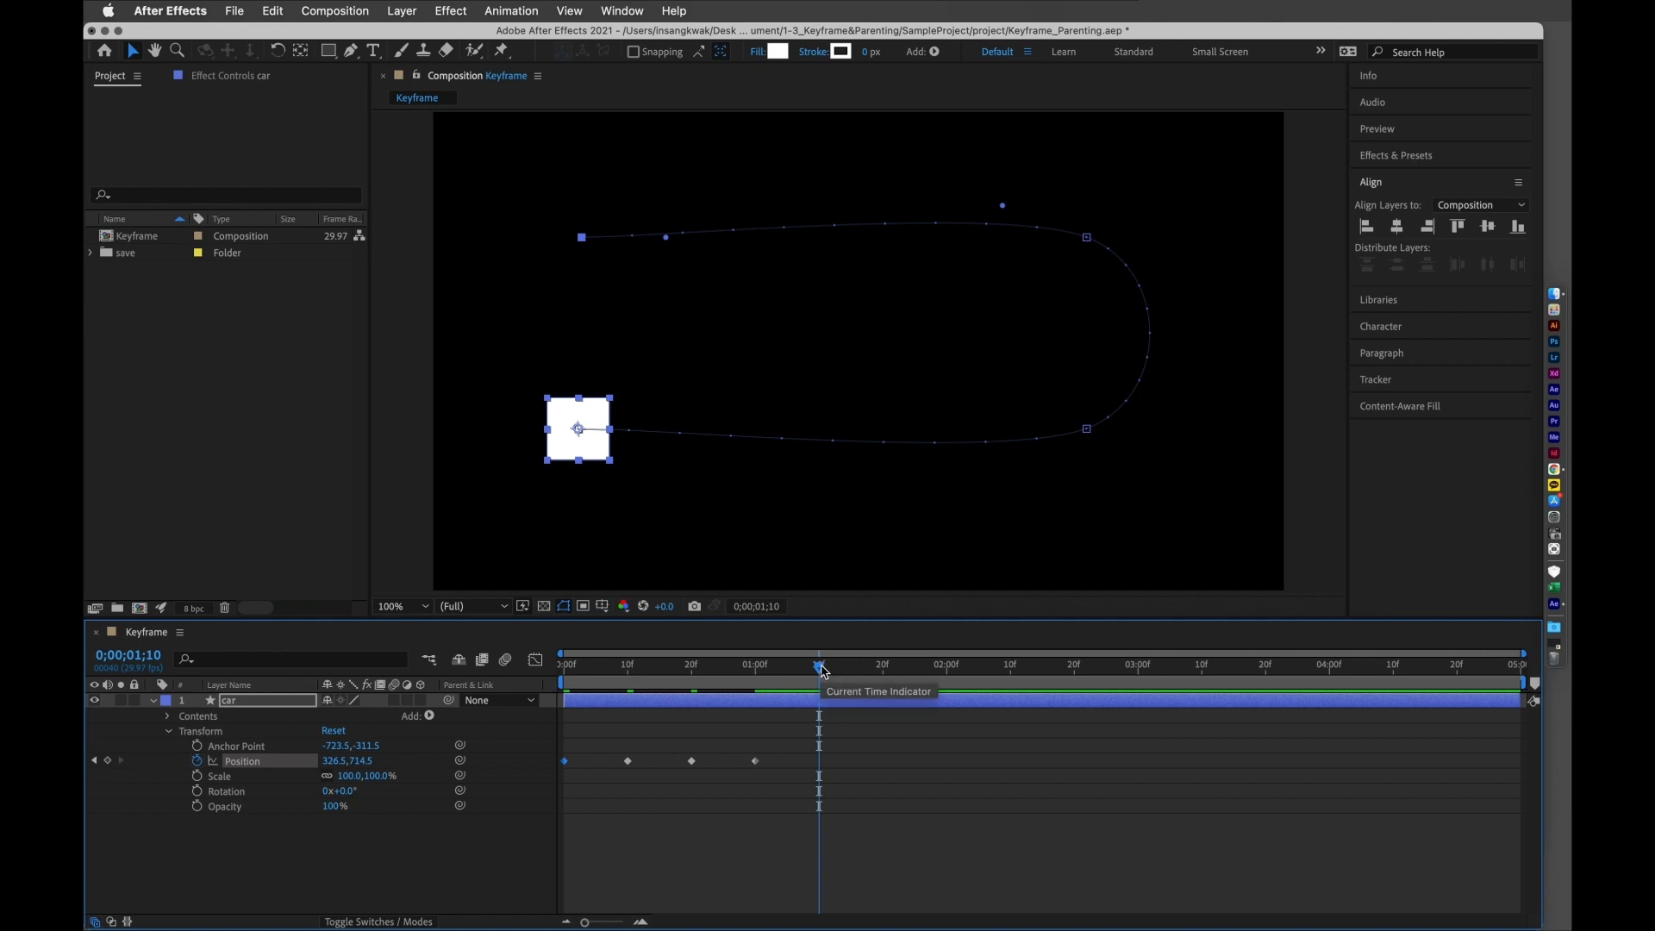
key(super+v)
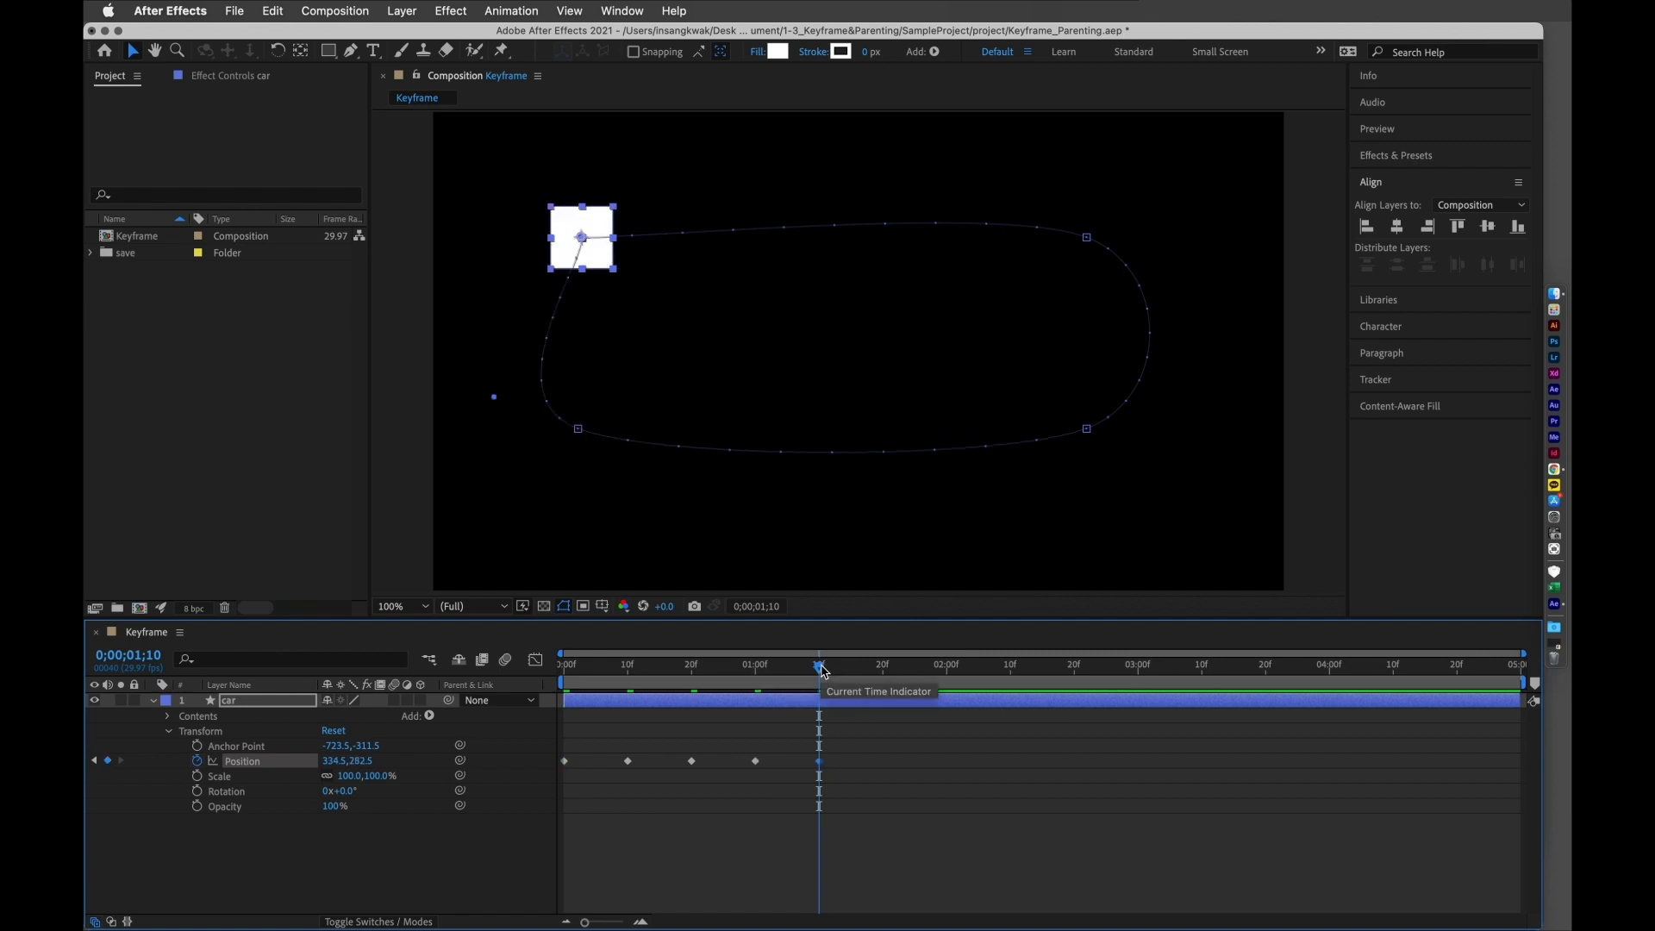
- Play back and scrub through the composition to examine the car's movement around the closed path
key(space)
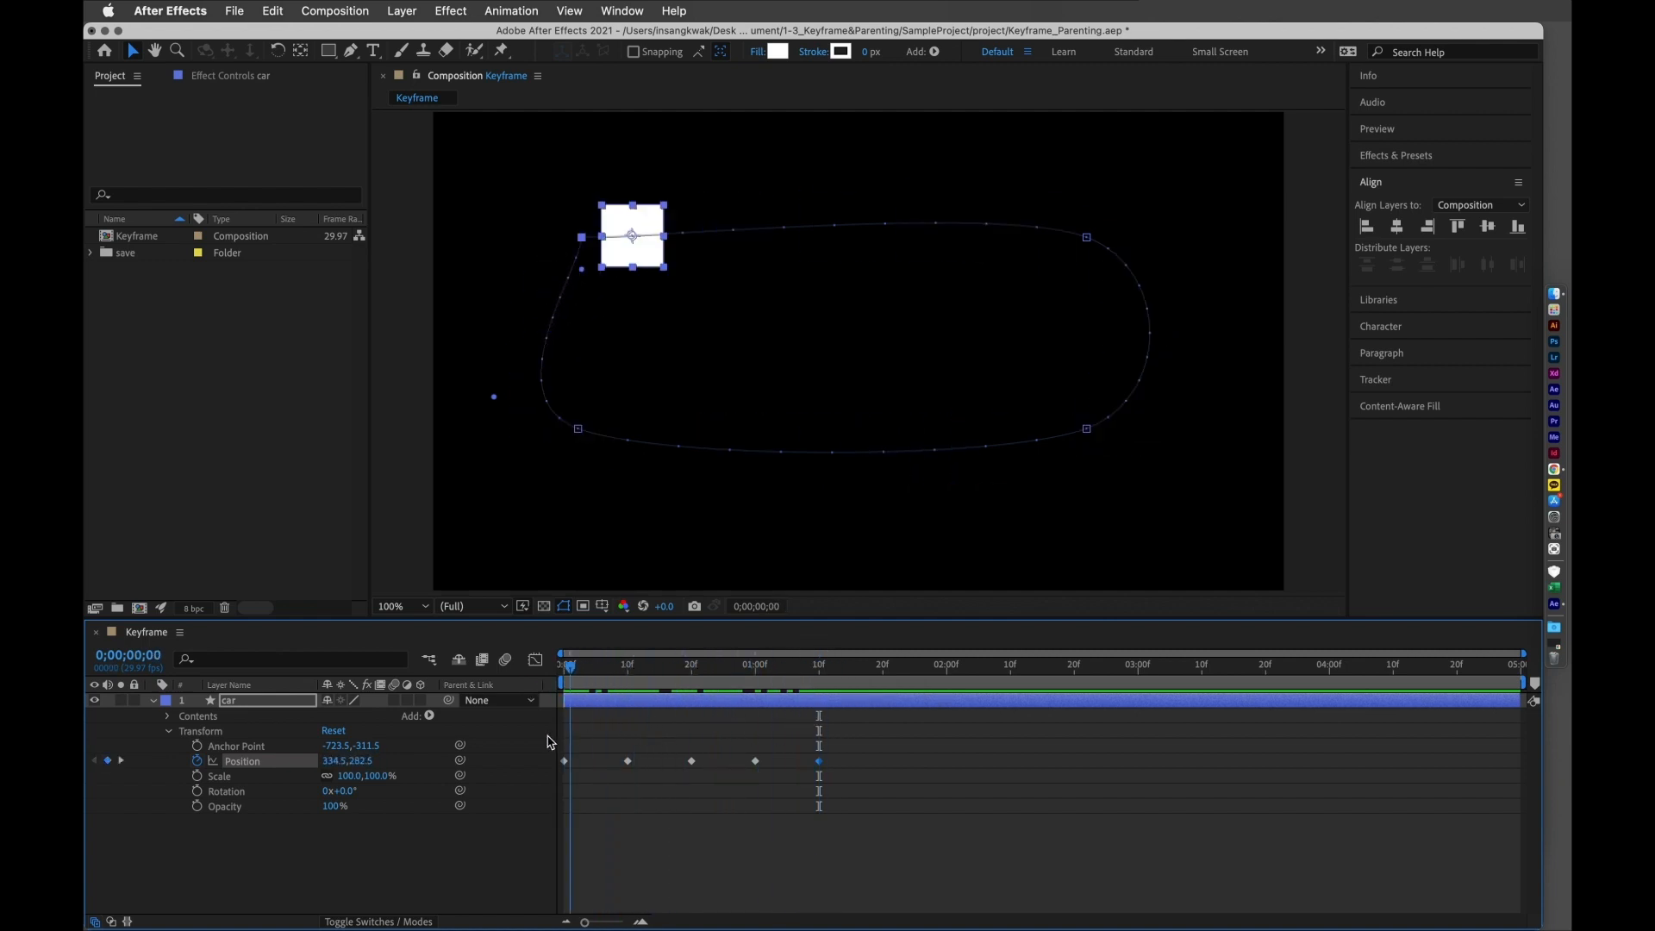
key(space)
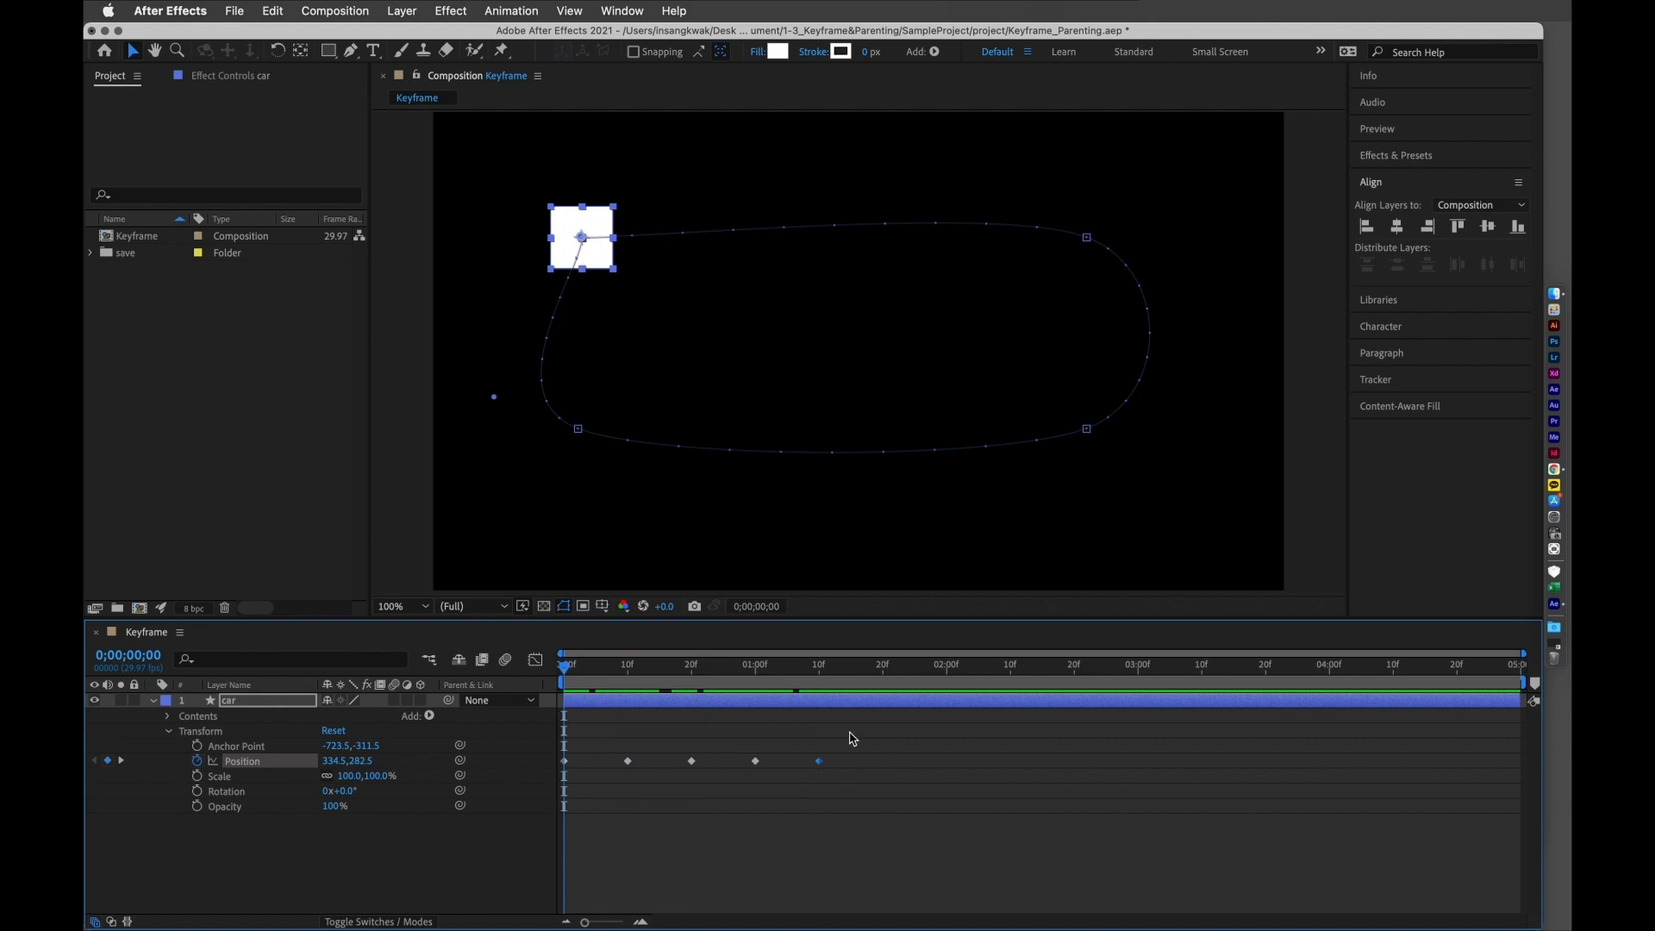
drag(817, 679, 562, 679)
key(space)
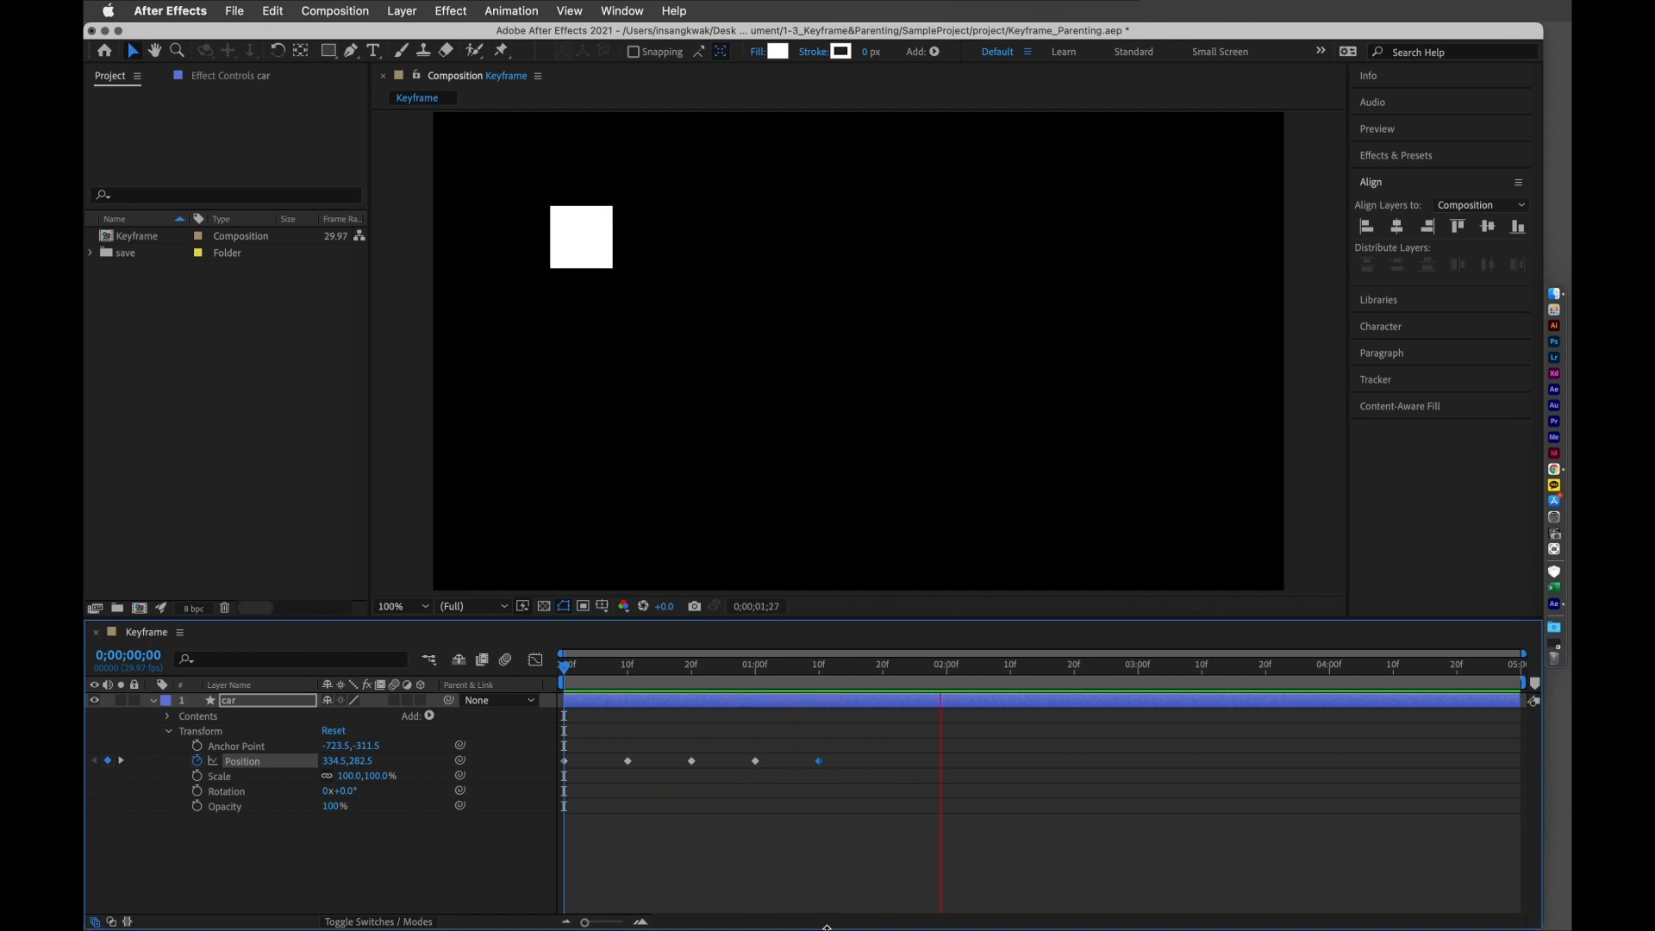
key(space)
drag(690, 670, 1530, 759)
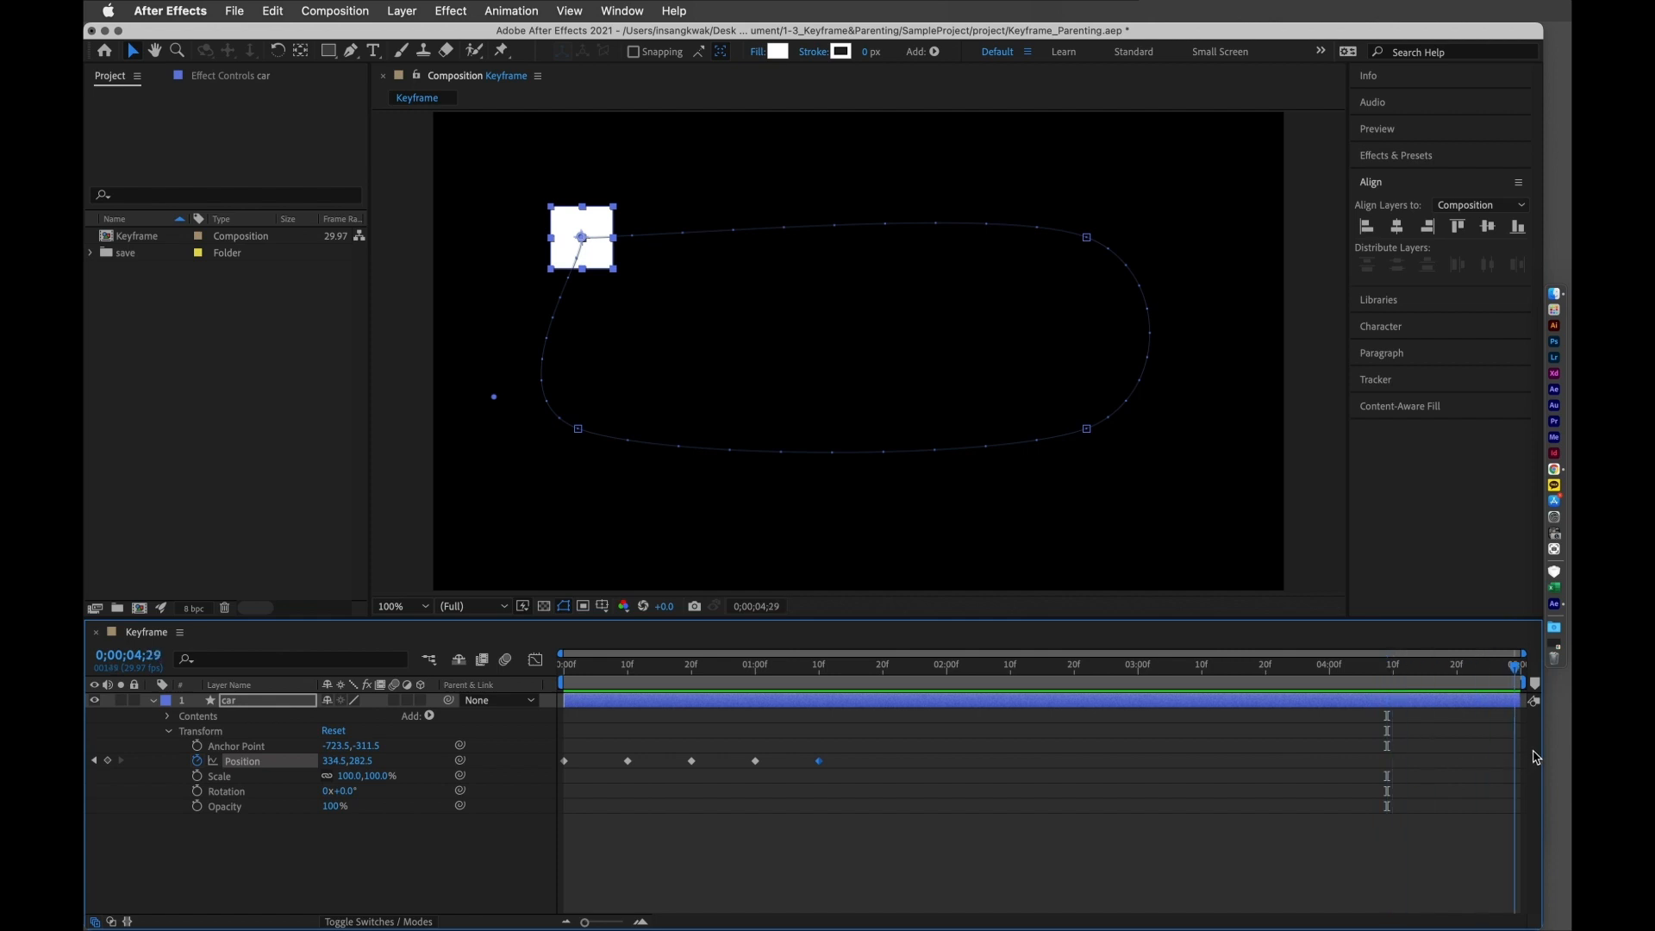
drag(1535, 756, 510, 769)
key(space)
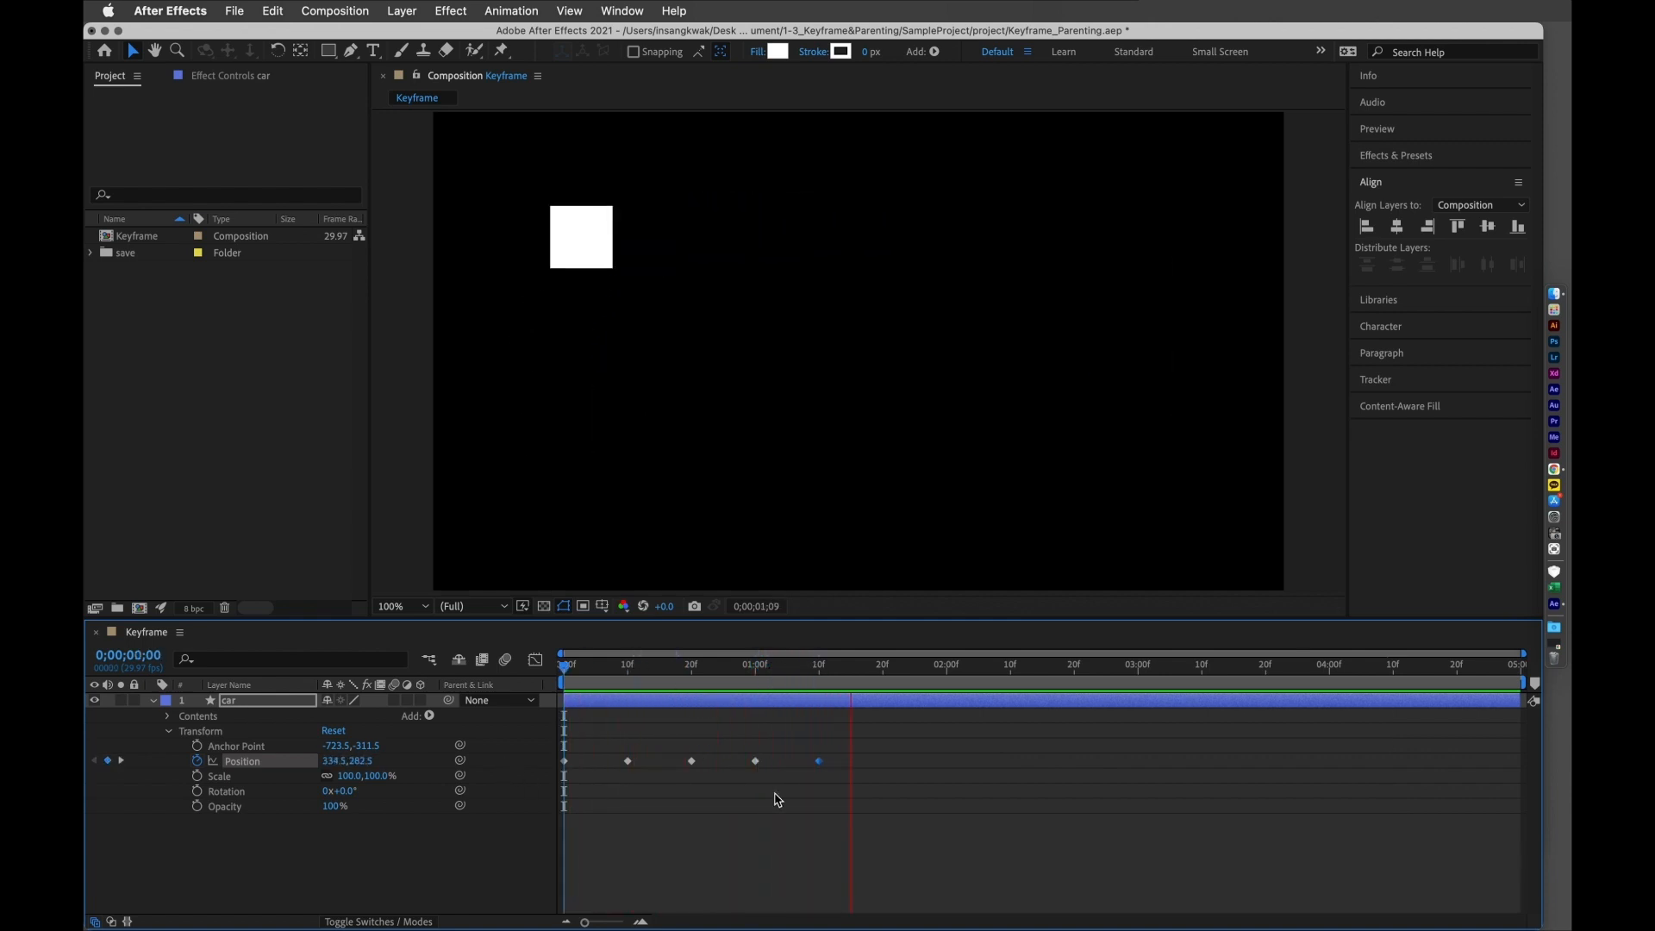
key(space)
drag(798, 673, 583, 674)
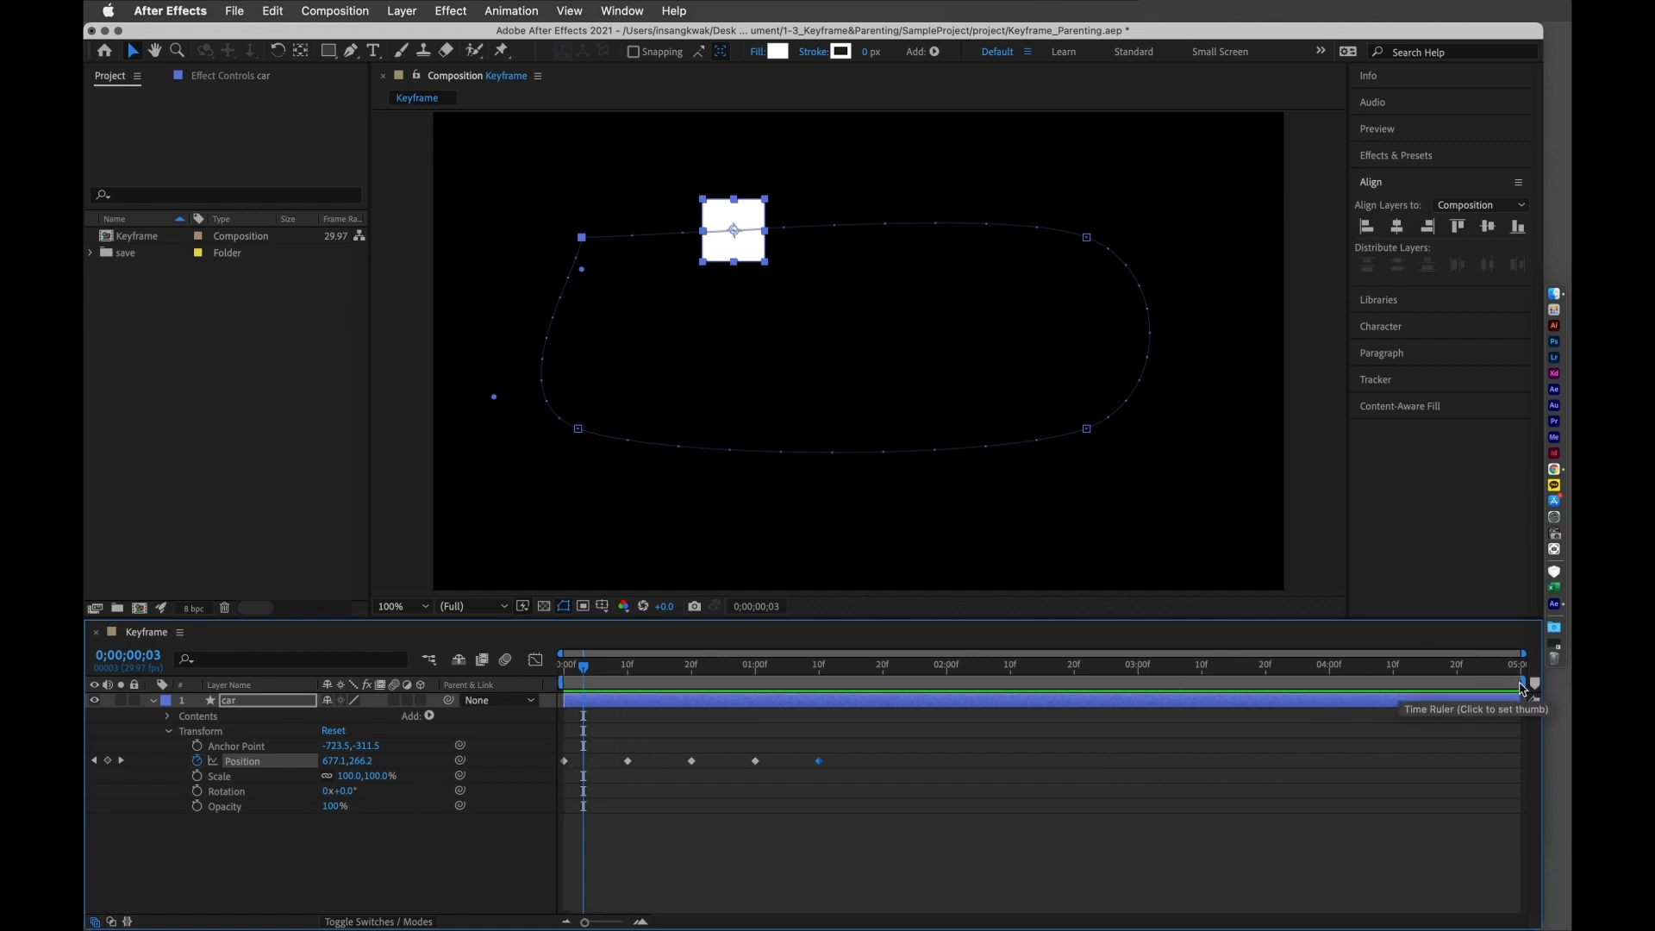
- Try previewing with the work area's end shortened to just past the last keyframe, and restore its full length
key(End)
drag(1523, 683, 845, 704)
key(space)
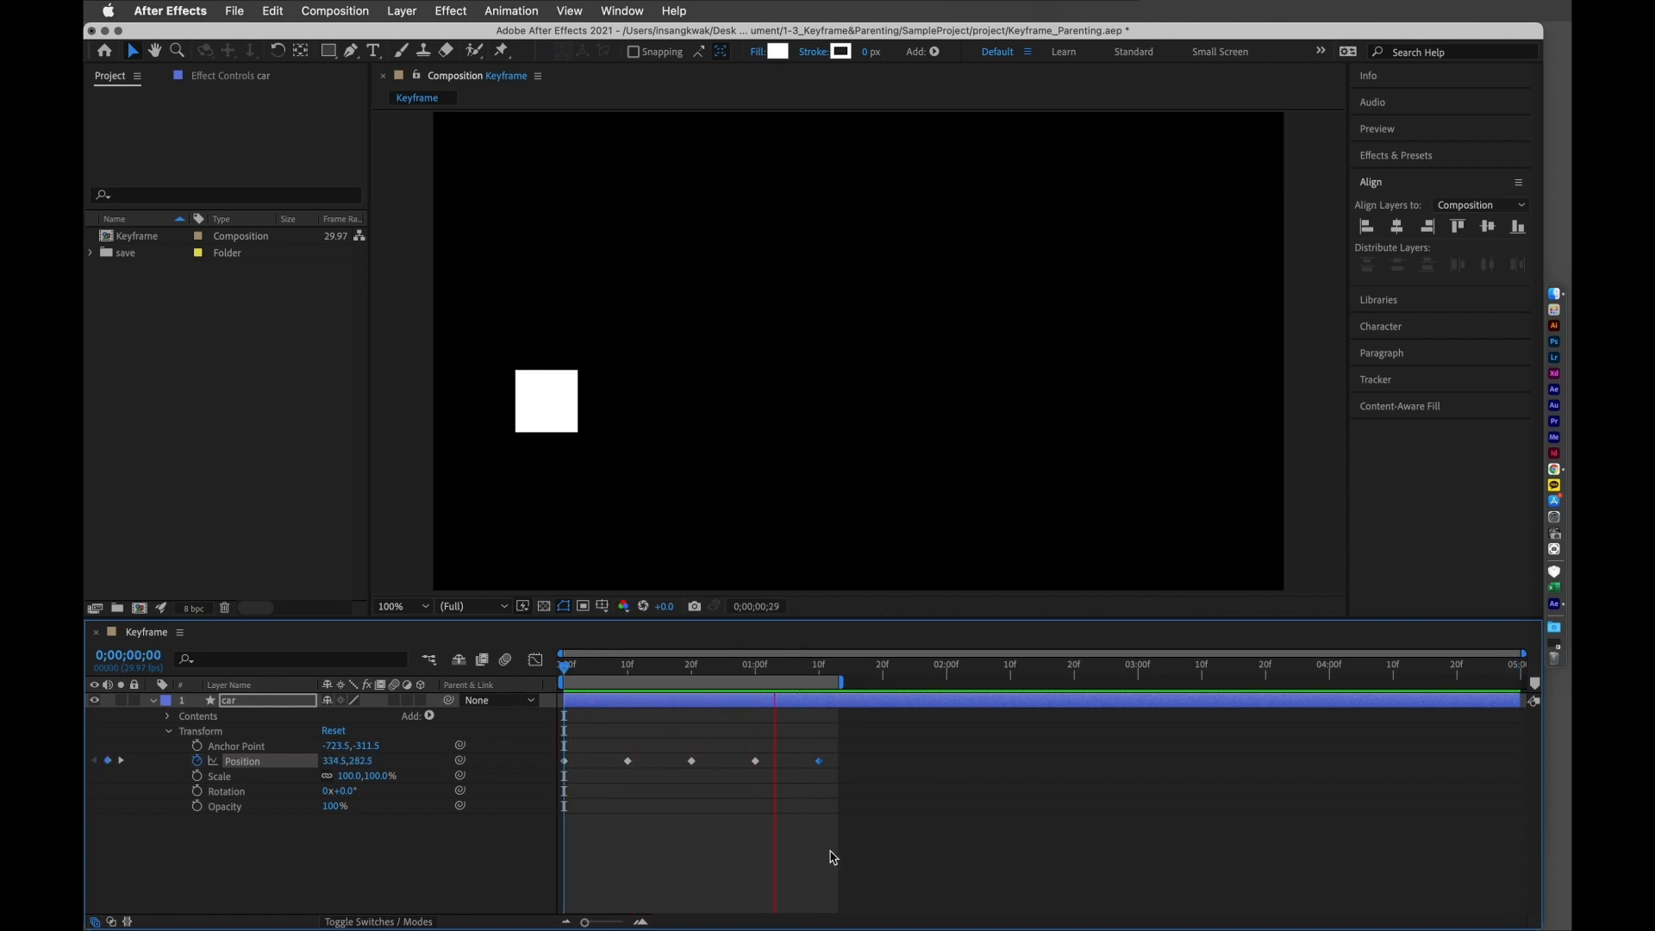
key(space)
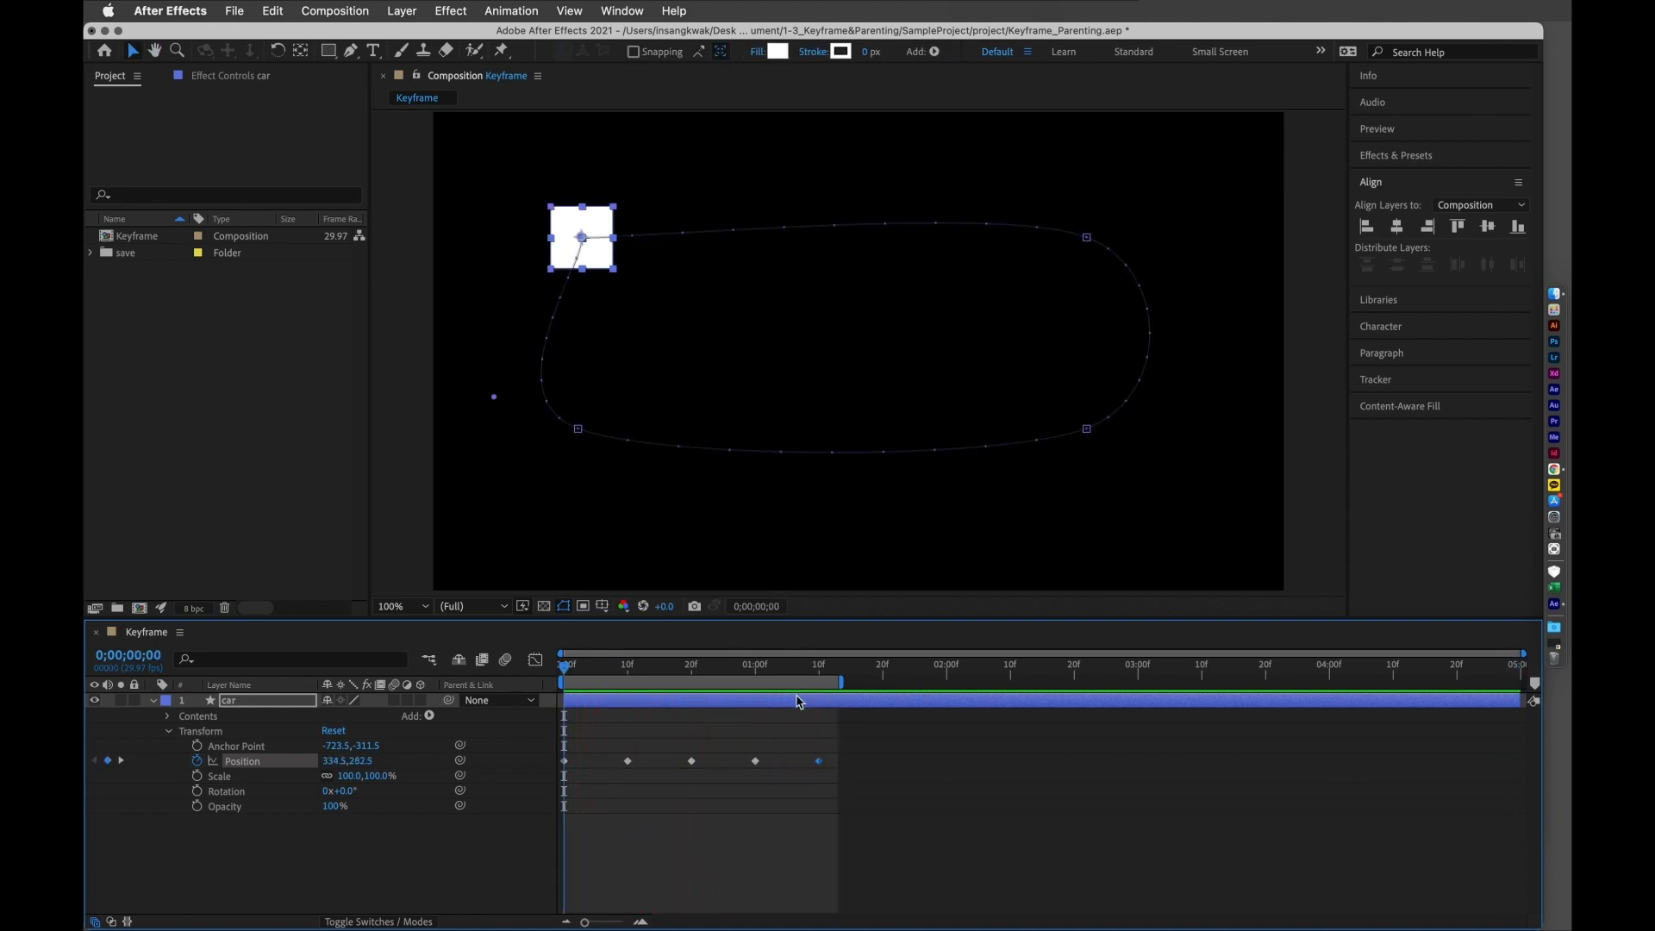
drag(774, 676, 1569, 705)
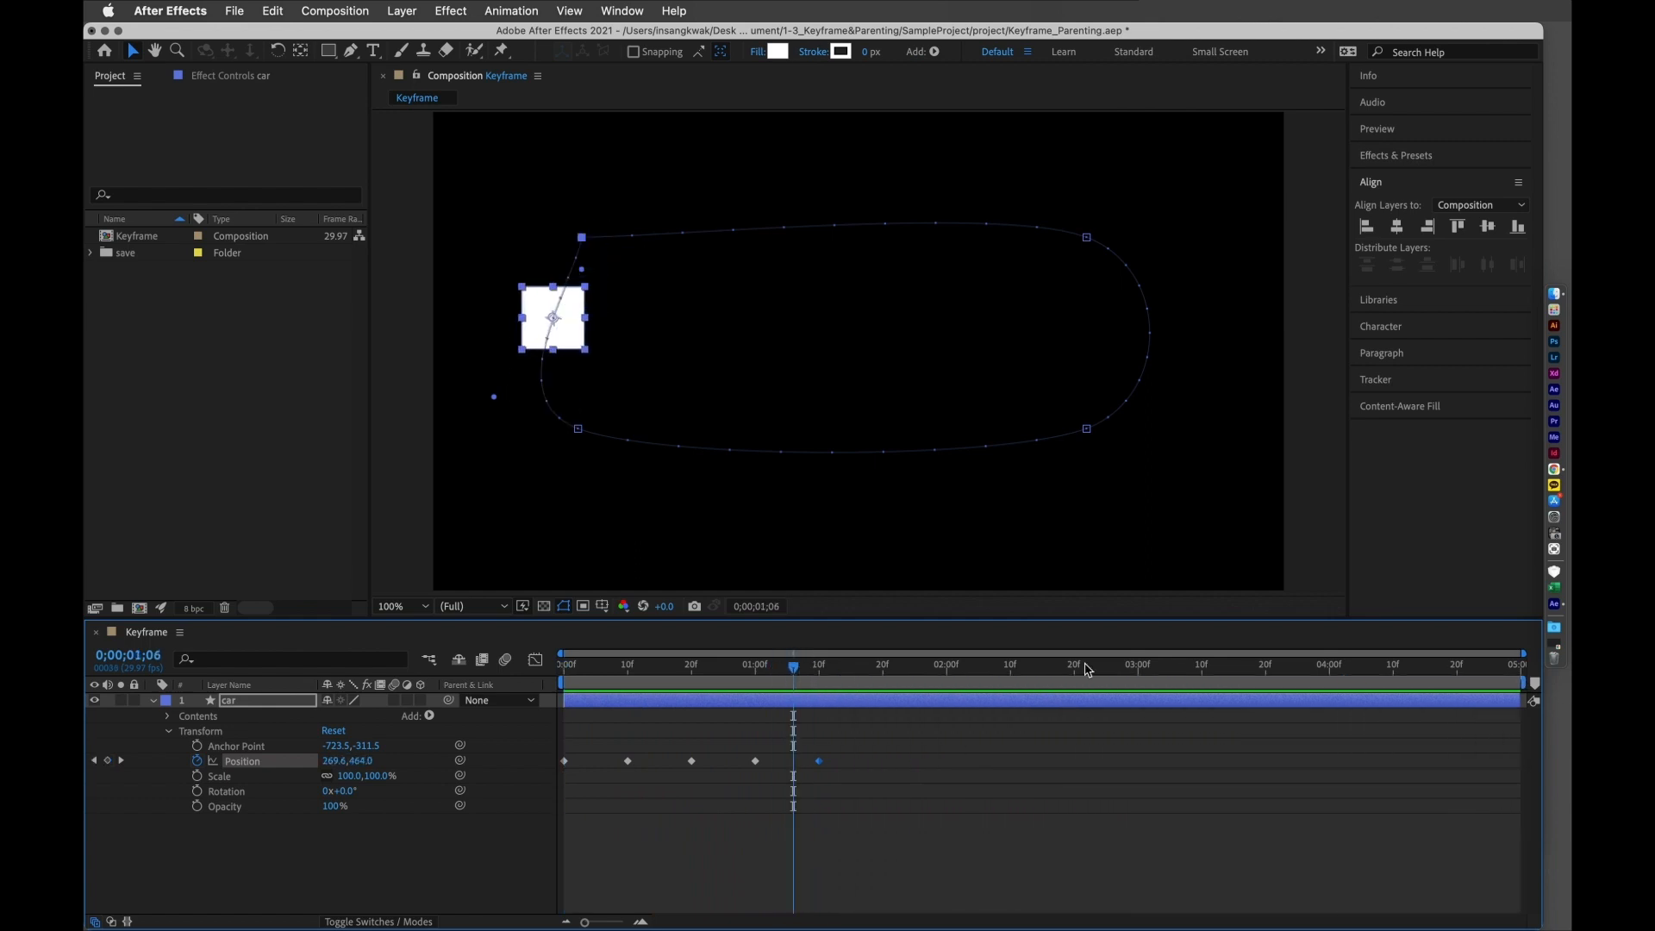
- Set the work area to run from 0;00;00;15 to 0;00;01;14 and preview that range
drag(797, 670, 443, 695)
drag(810, 670, 662, 724)
key(b)
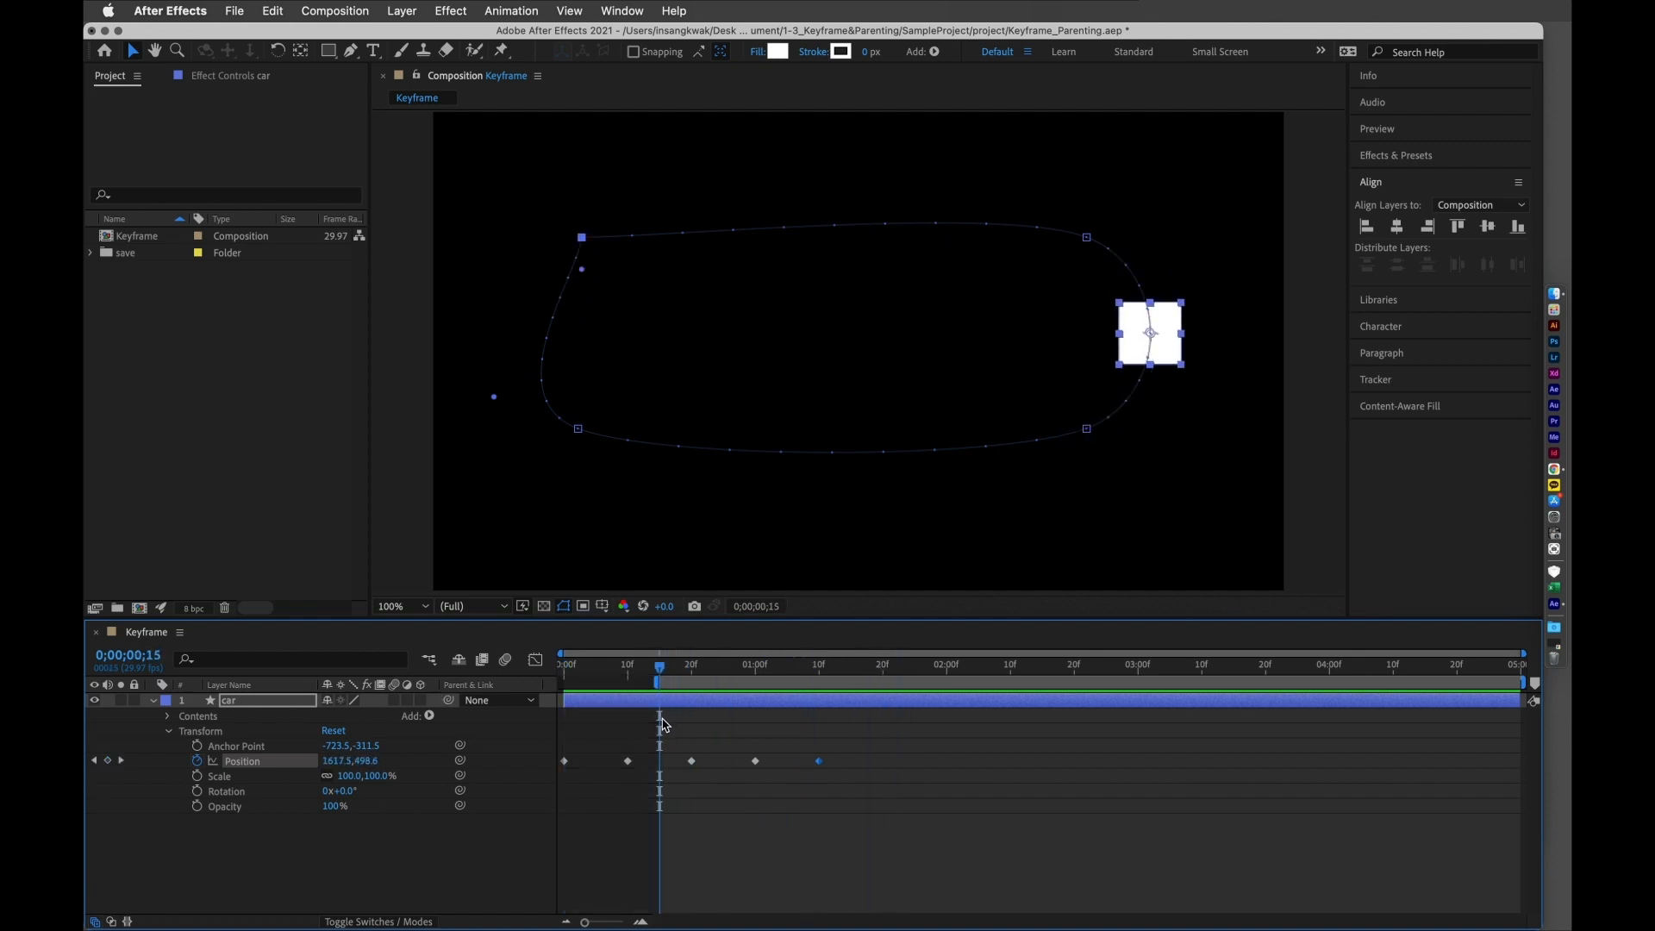
click(844, 678)
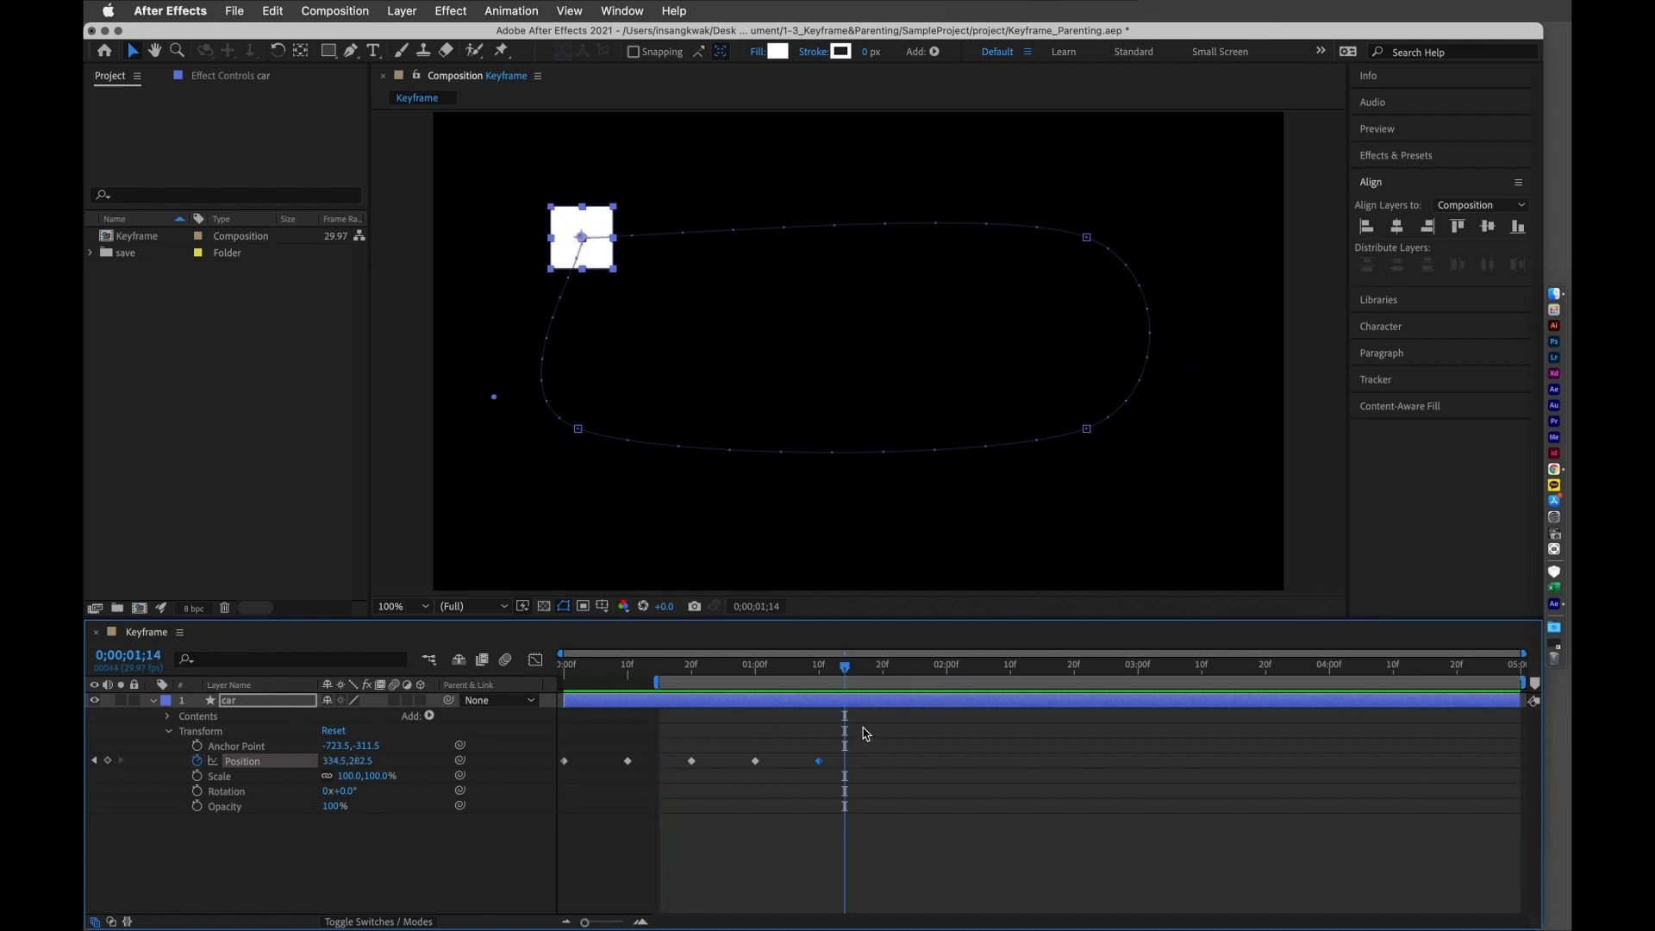
key(n)
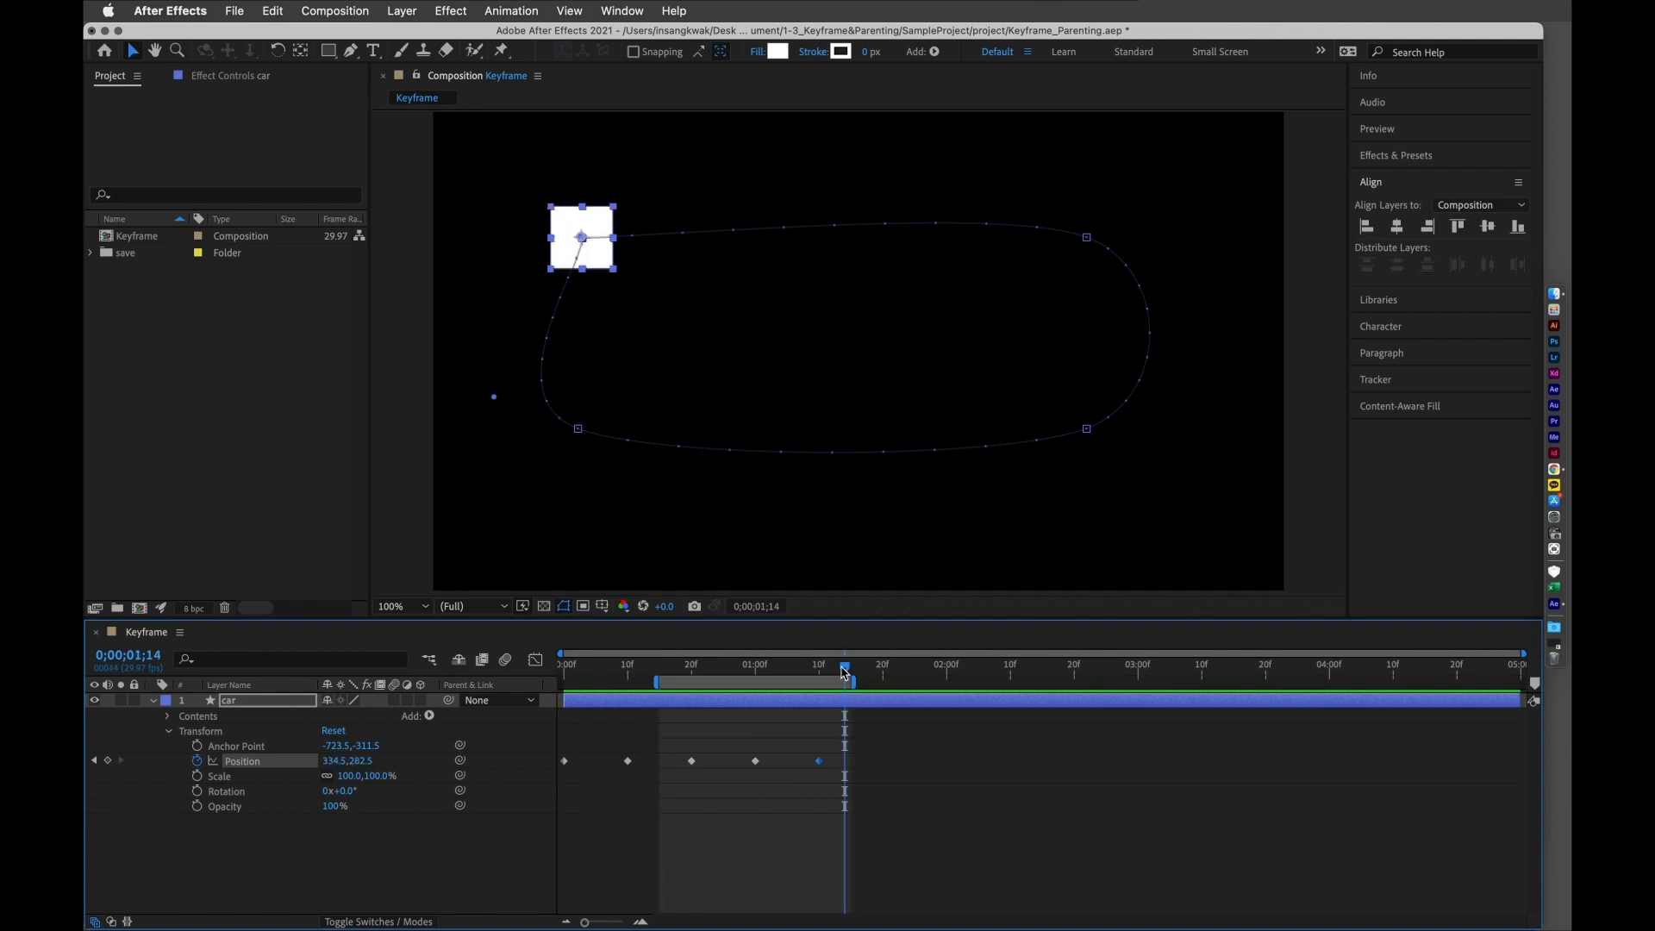
key(space)
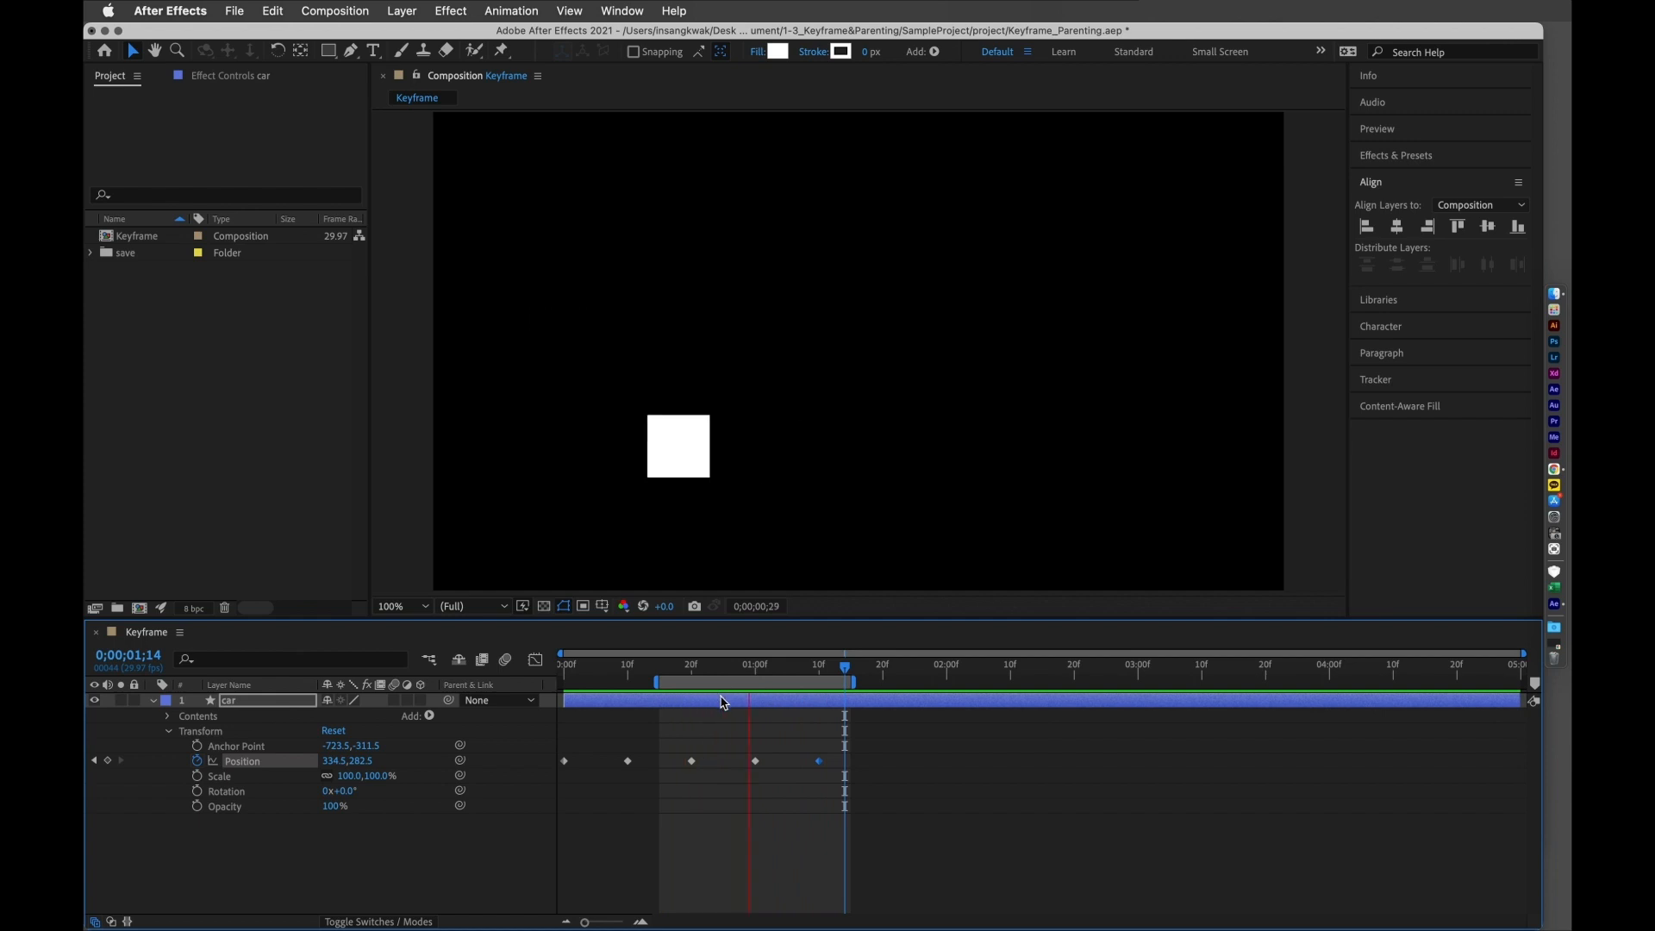
key(space)
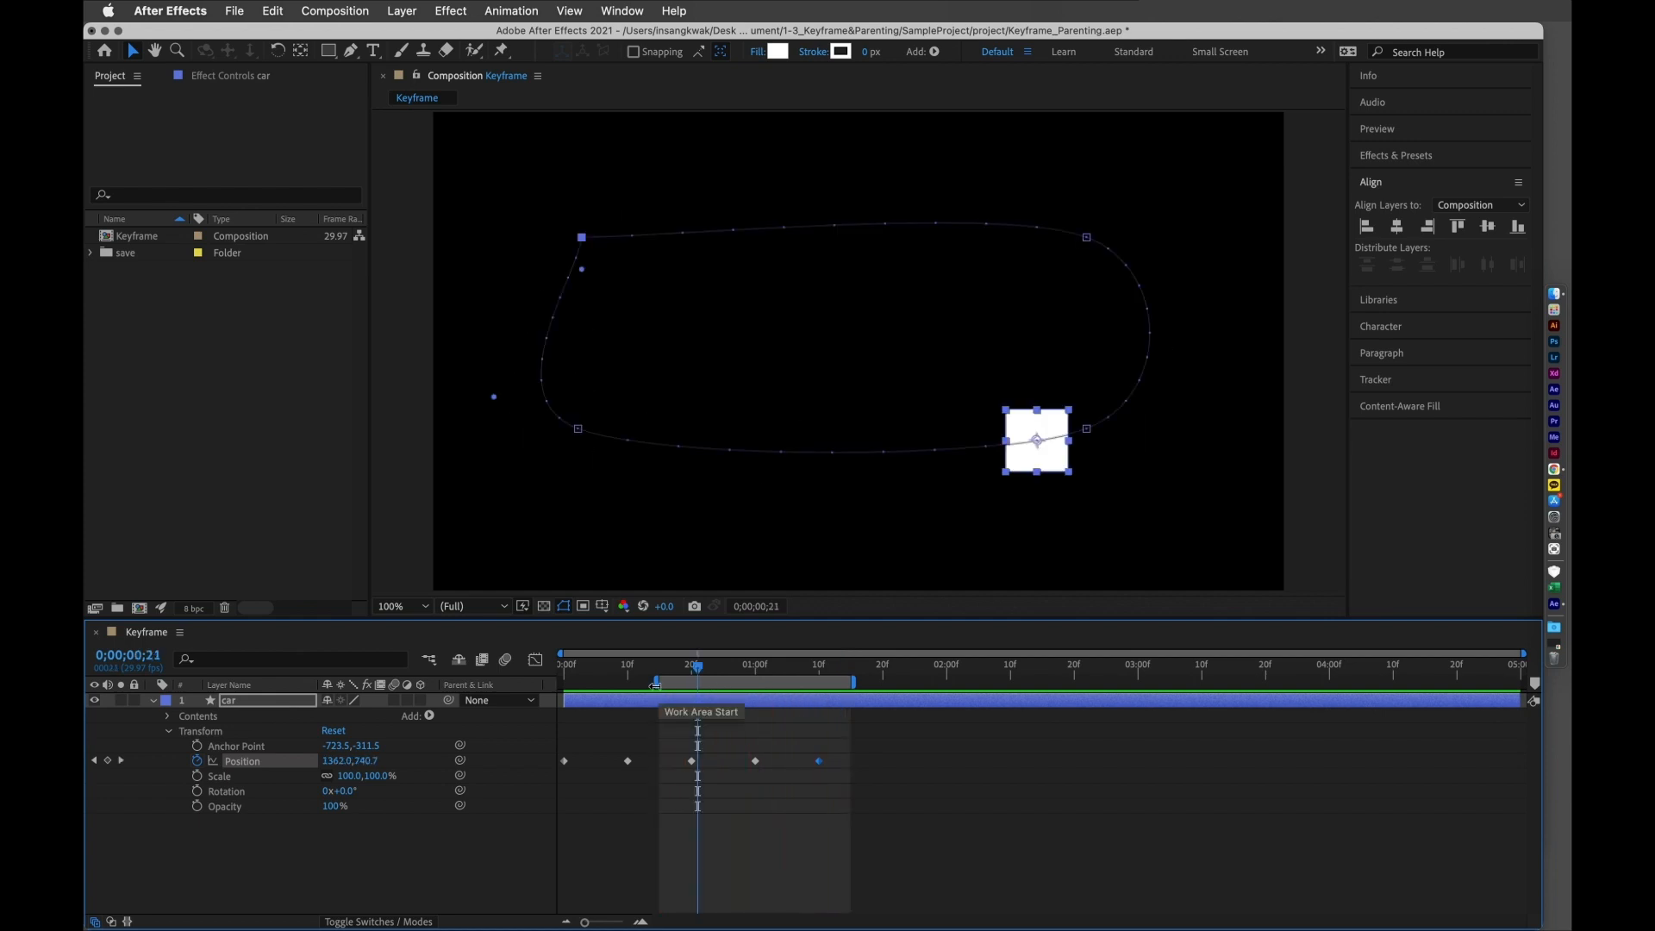
- Extend the work area's start back to 0;00;00;00 and preview the whole loop
drag(654, 682, 544, 676)
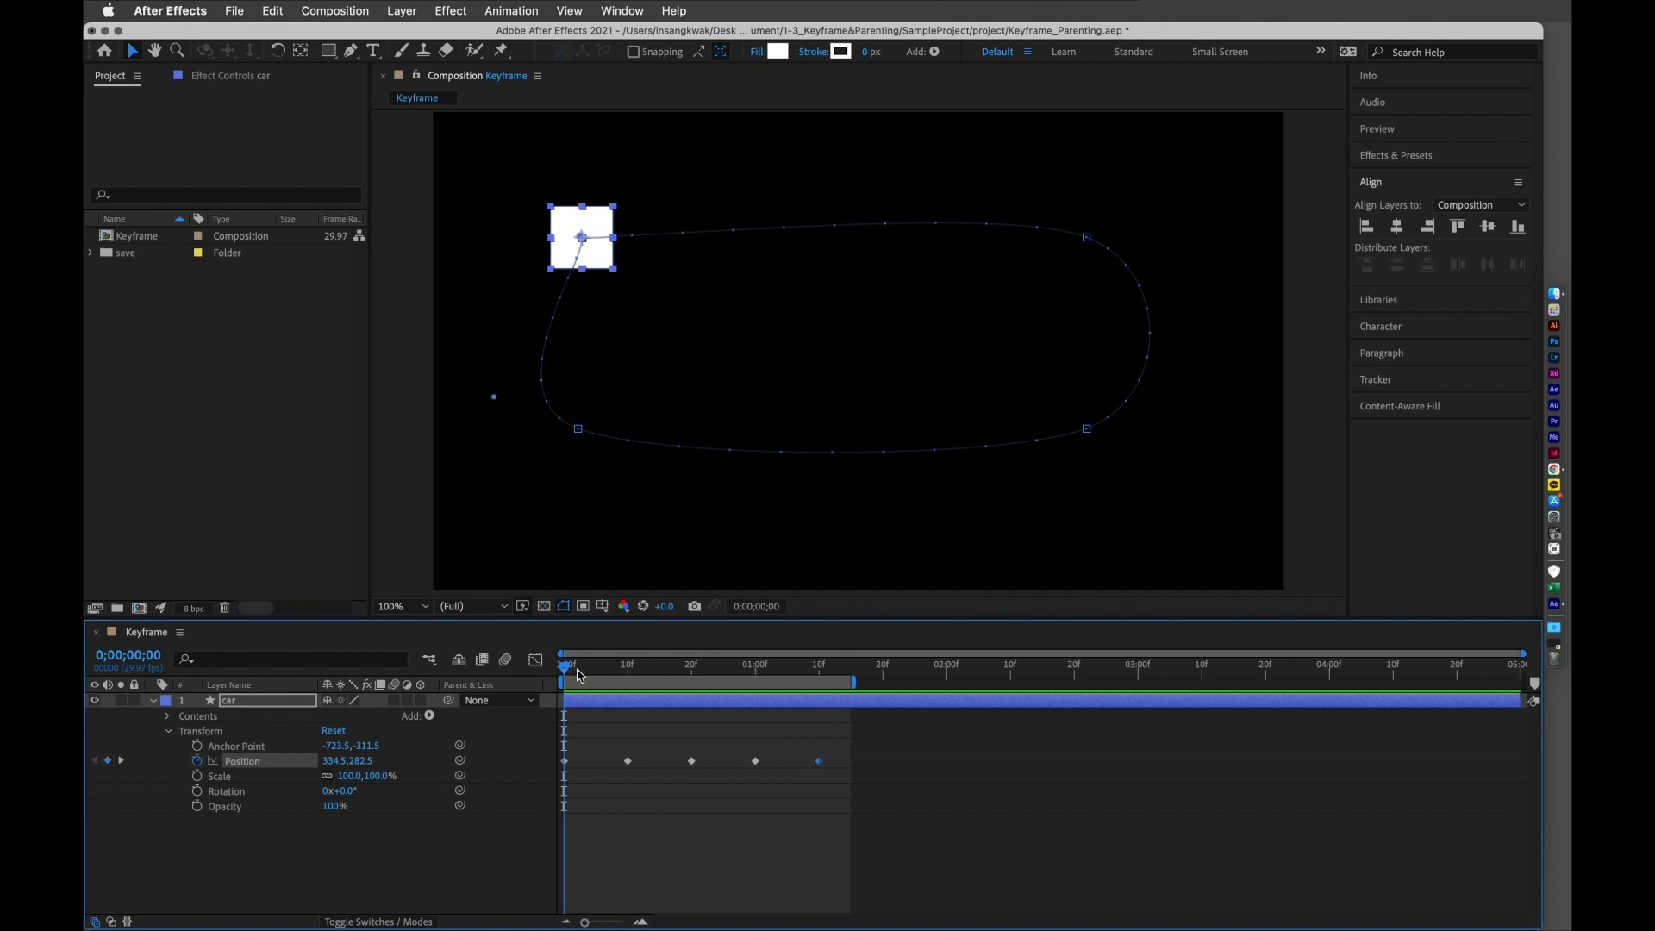
key(space)
key(space)
drag(566, 672, 515, 718)
- Set the spatial interpolation of all the car's Position keyframes to Linear, keeping temporal interpolation Linear
drag(892, 810, 560, 739)
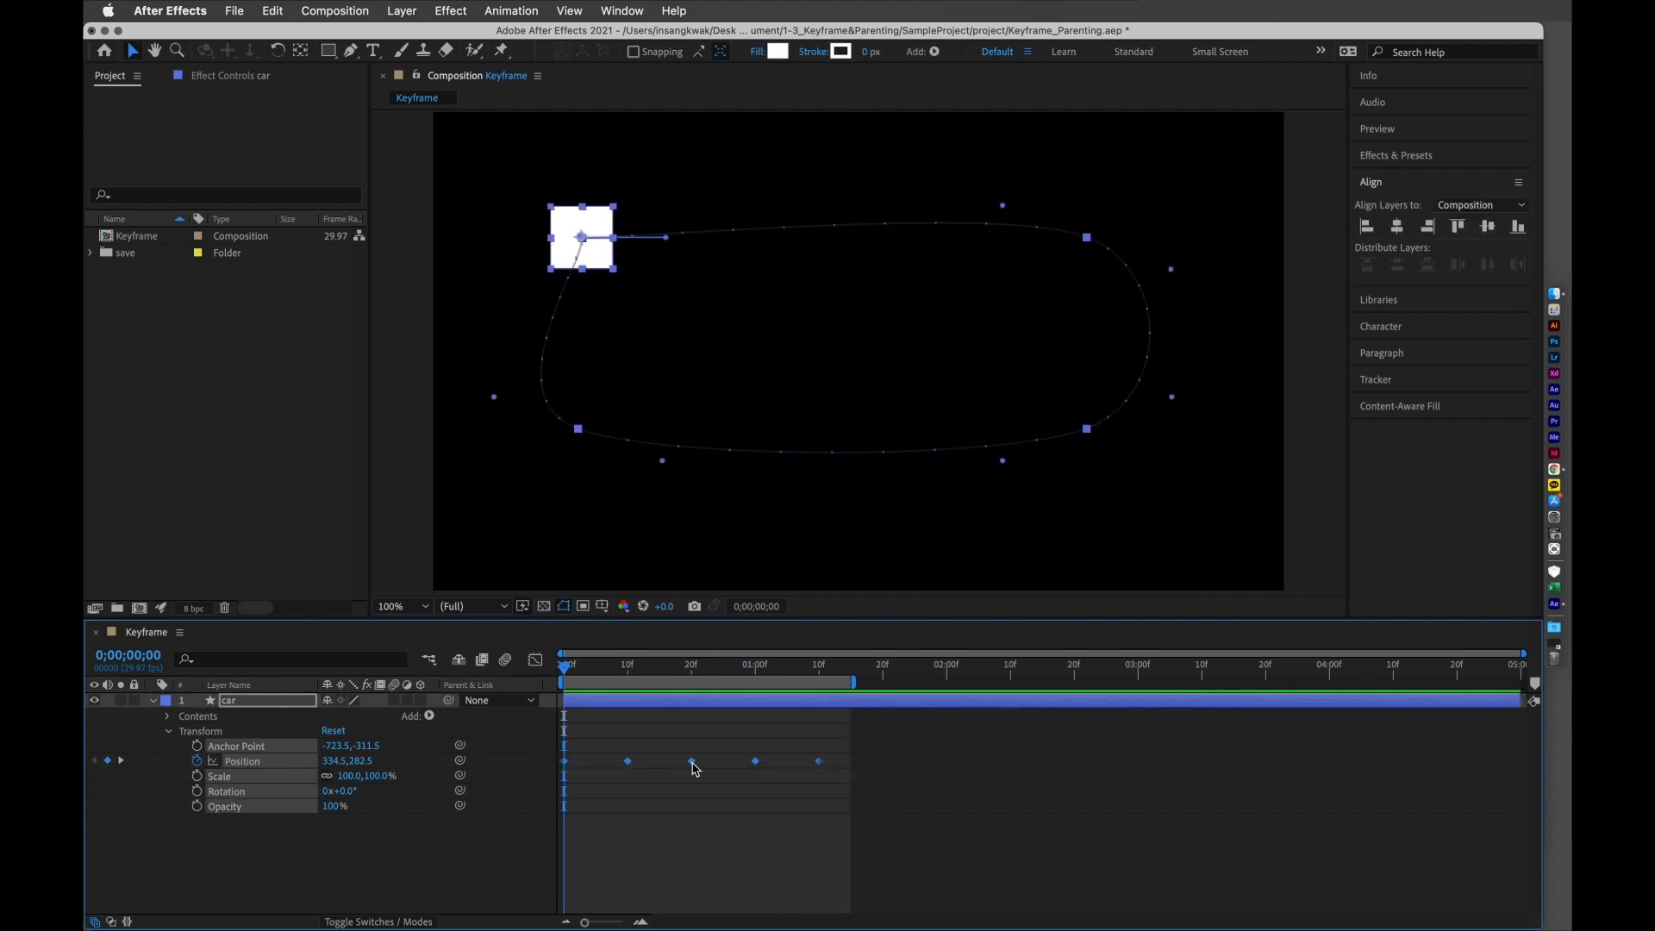
right_click(757, 762)
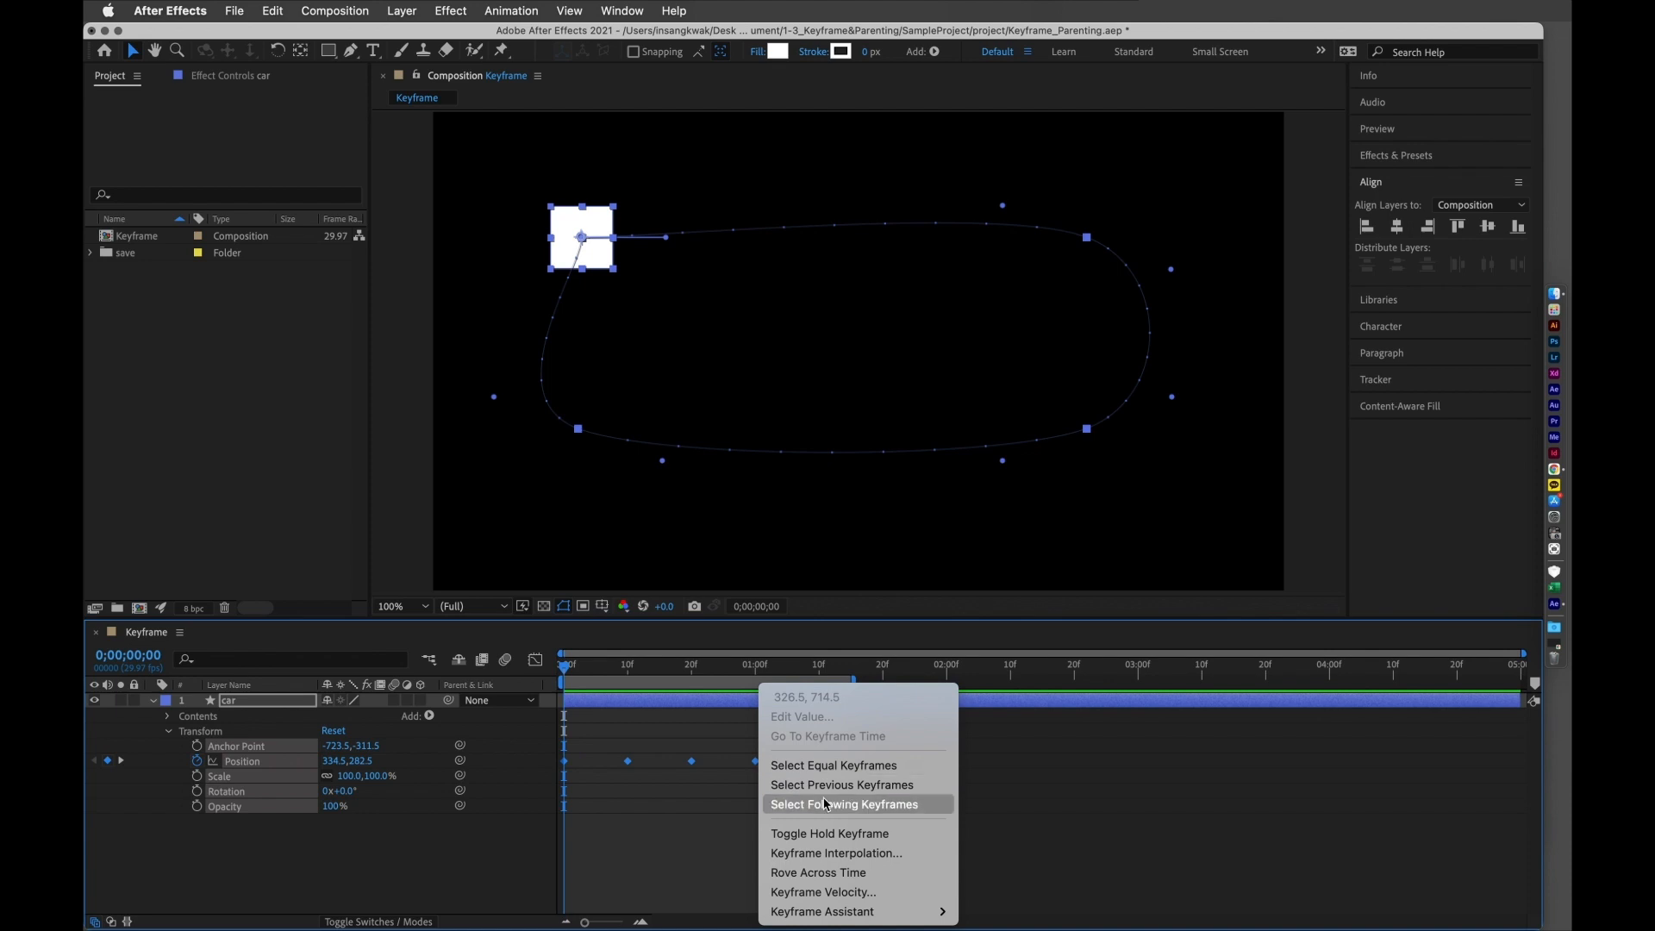
click(843, 861)
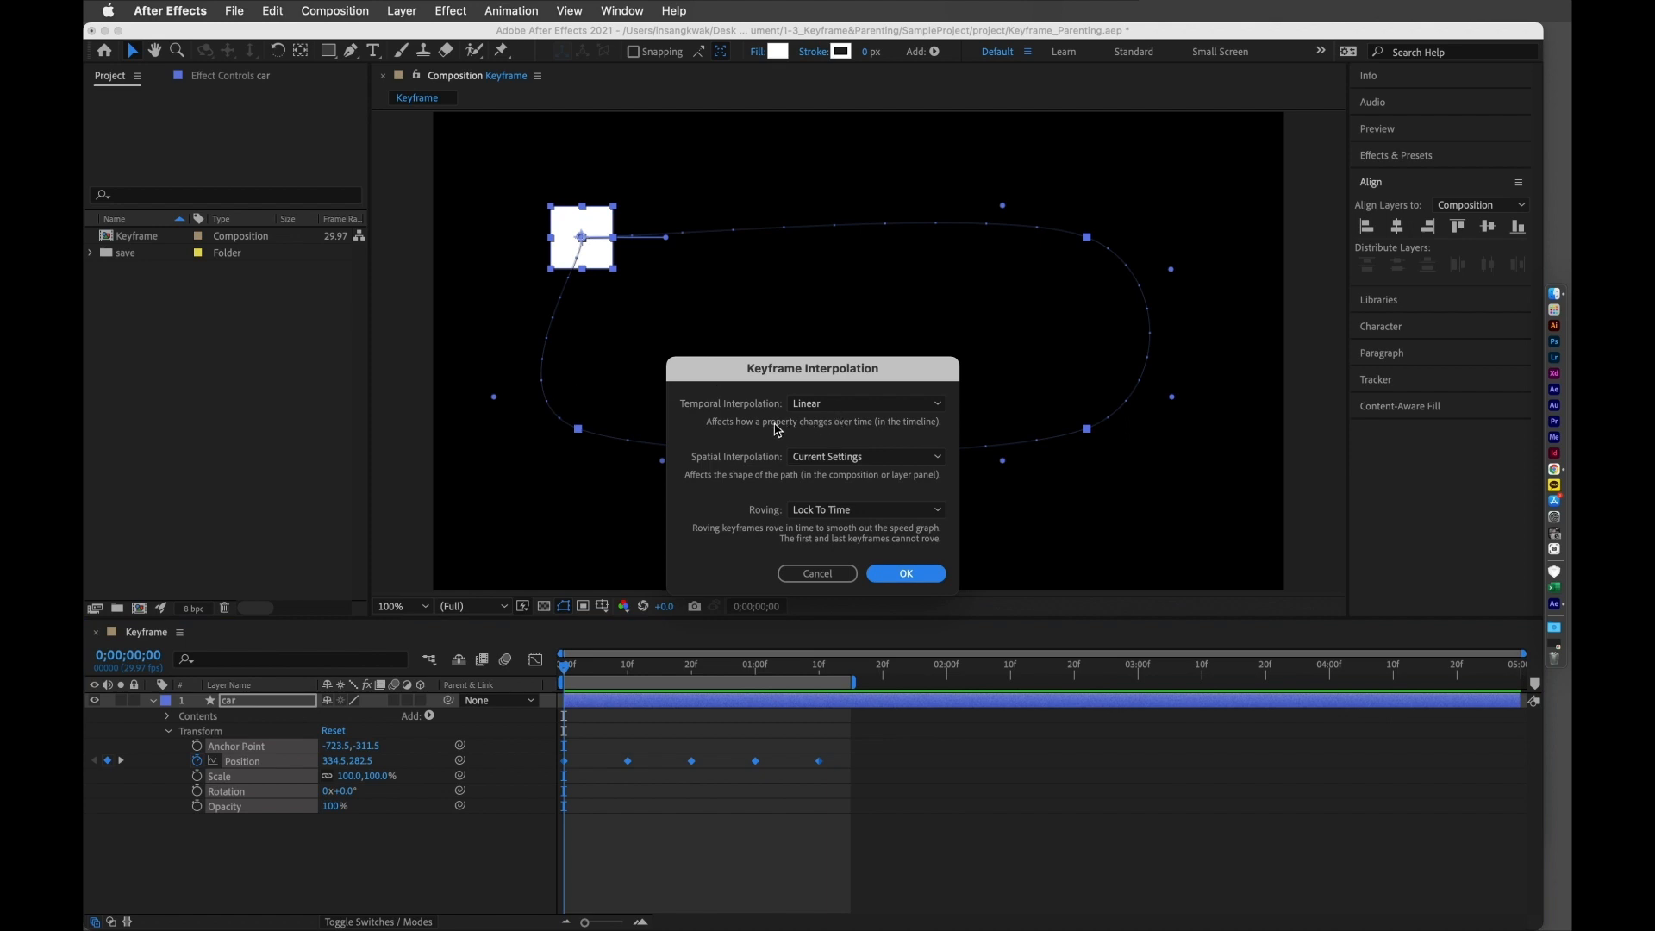
click(822, 408)
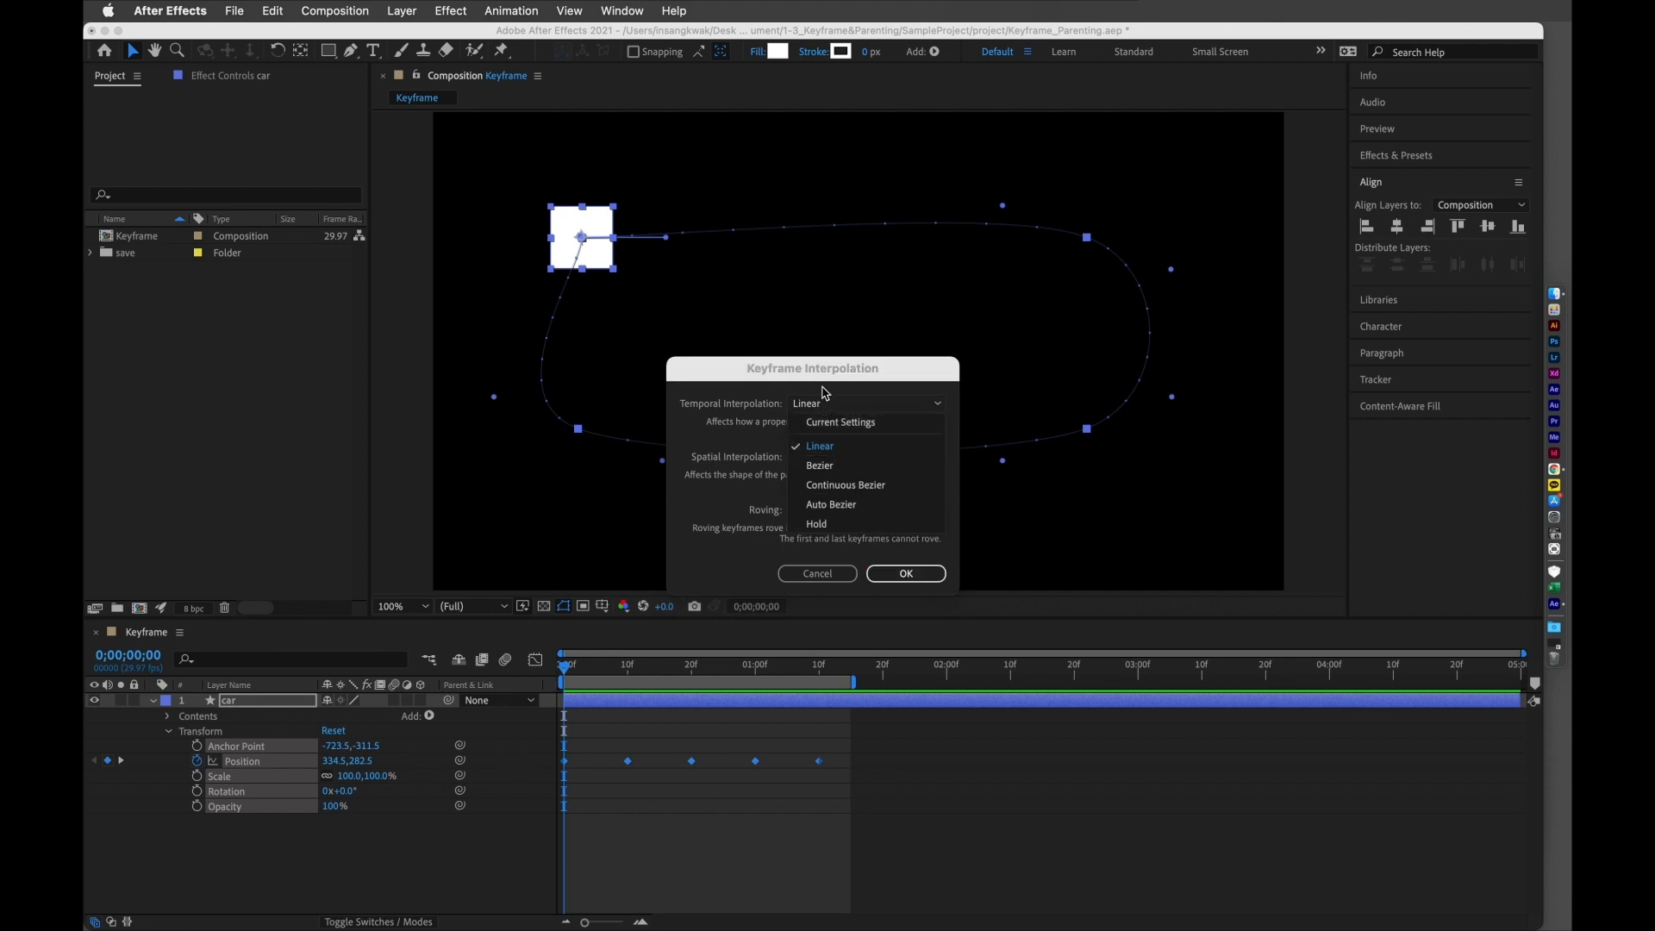
click(826, 405)
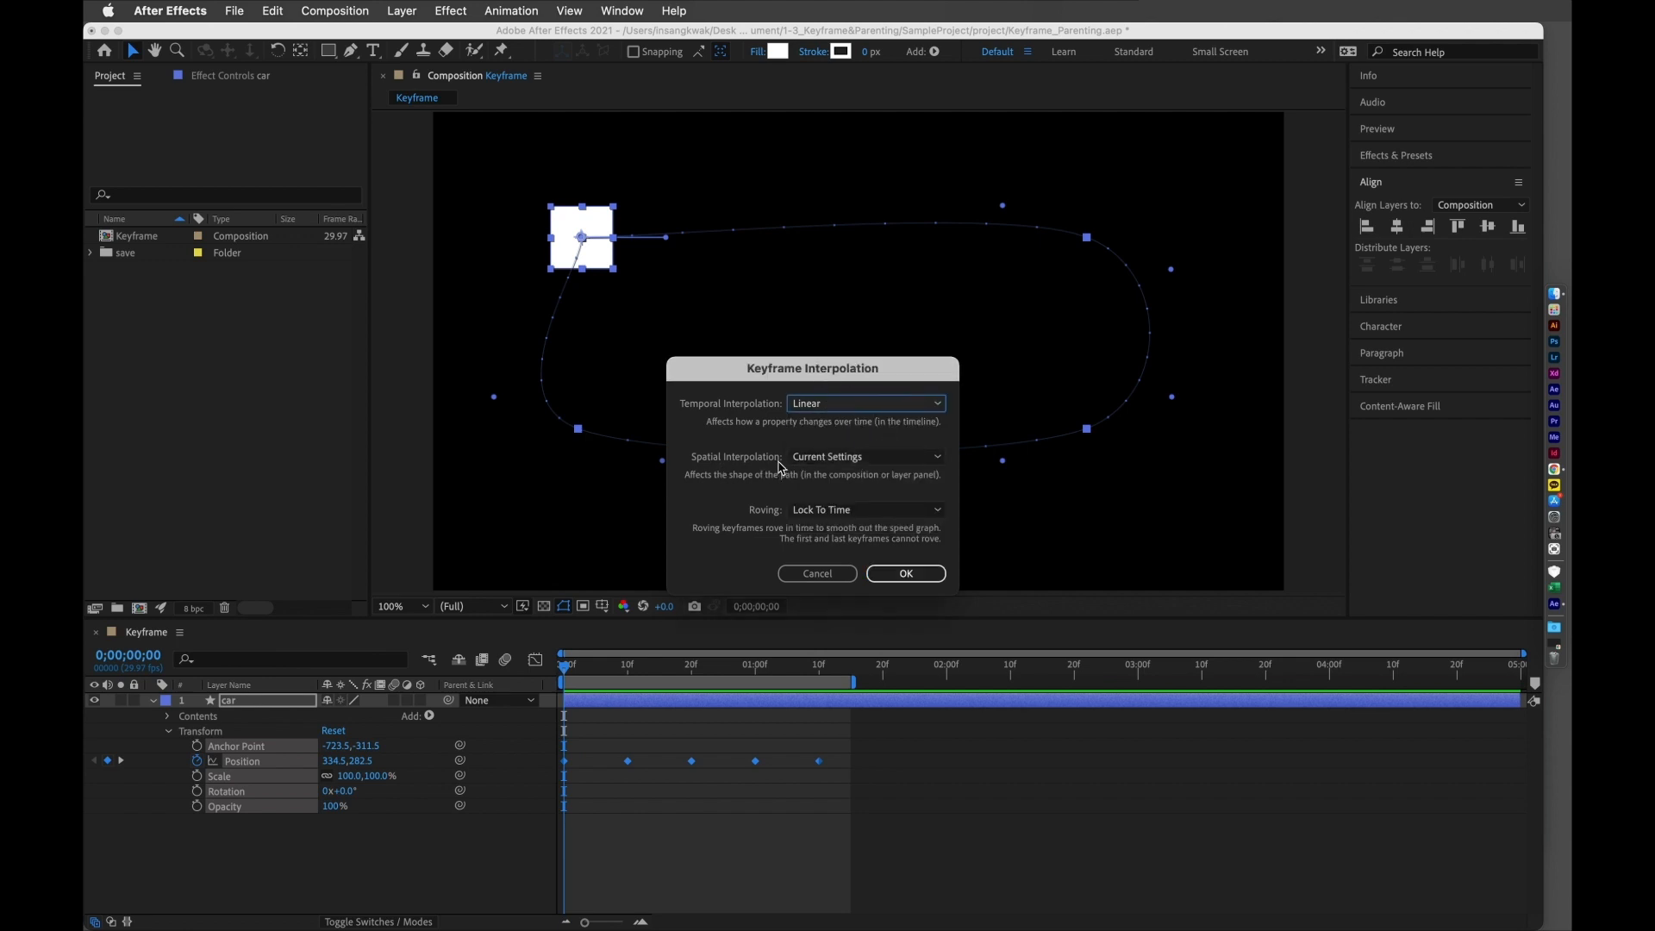
click(817, 459)
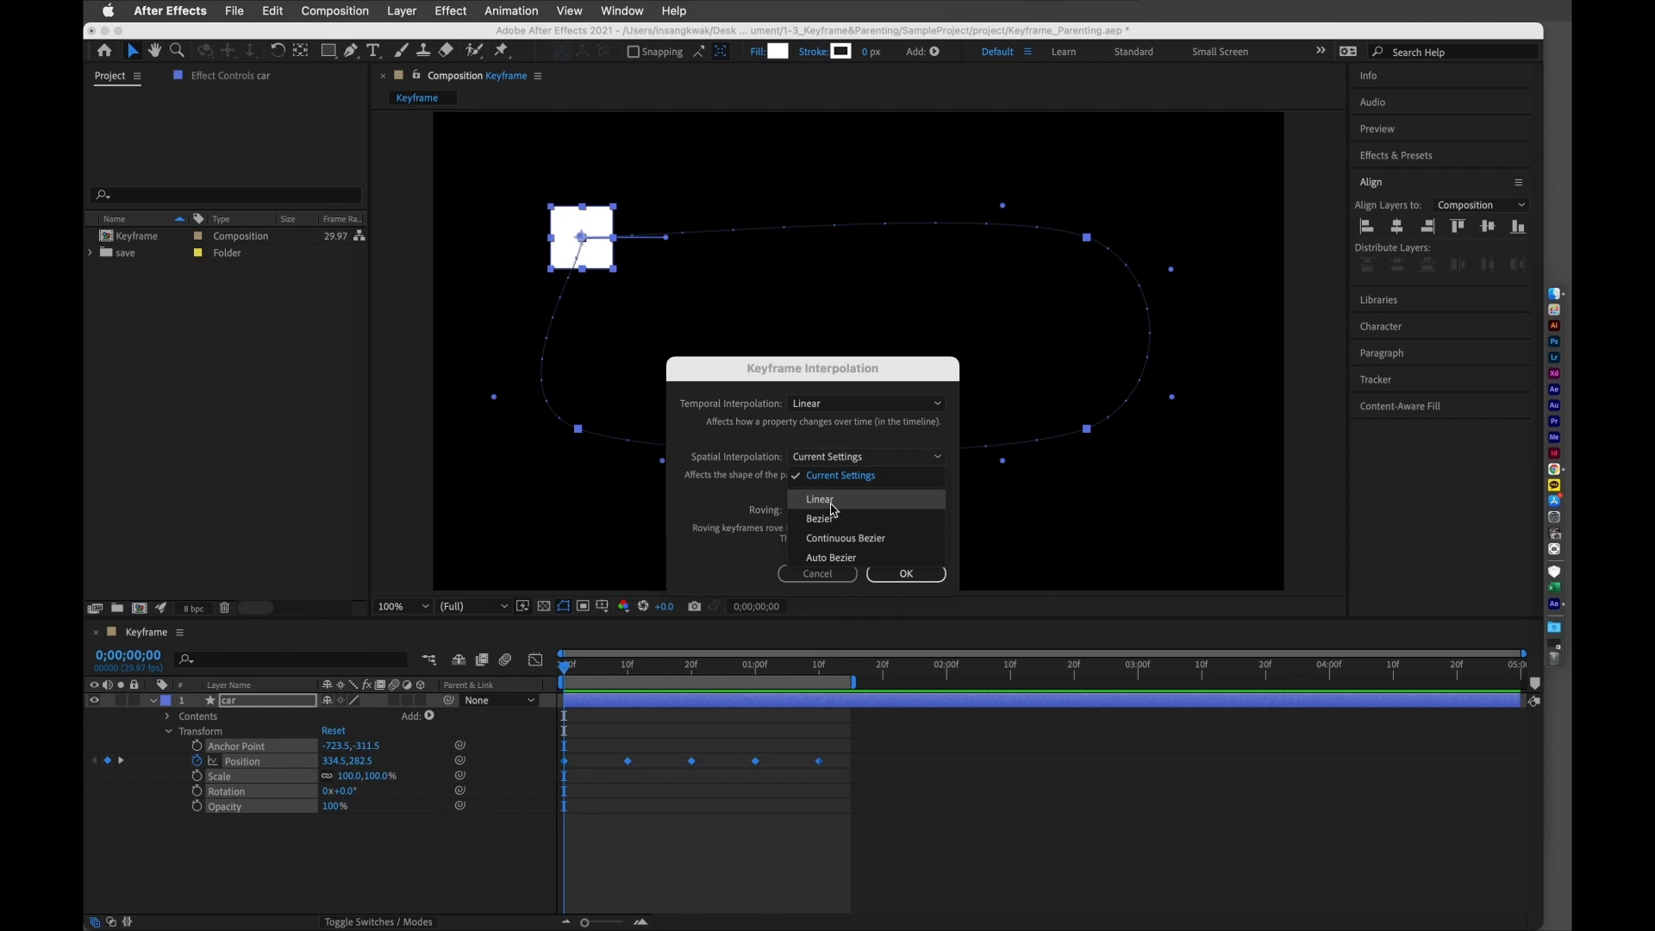
click(834, 508)
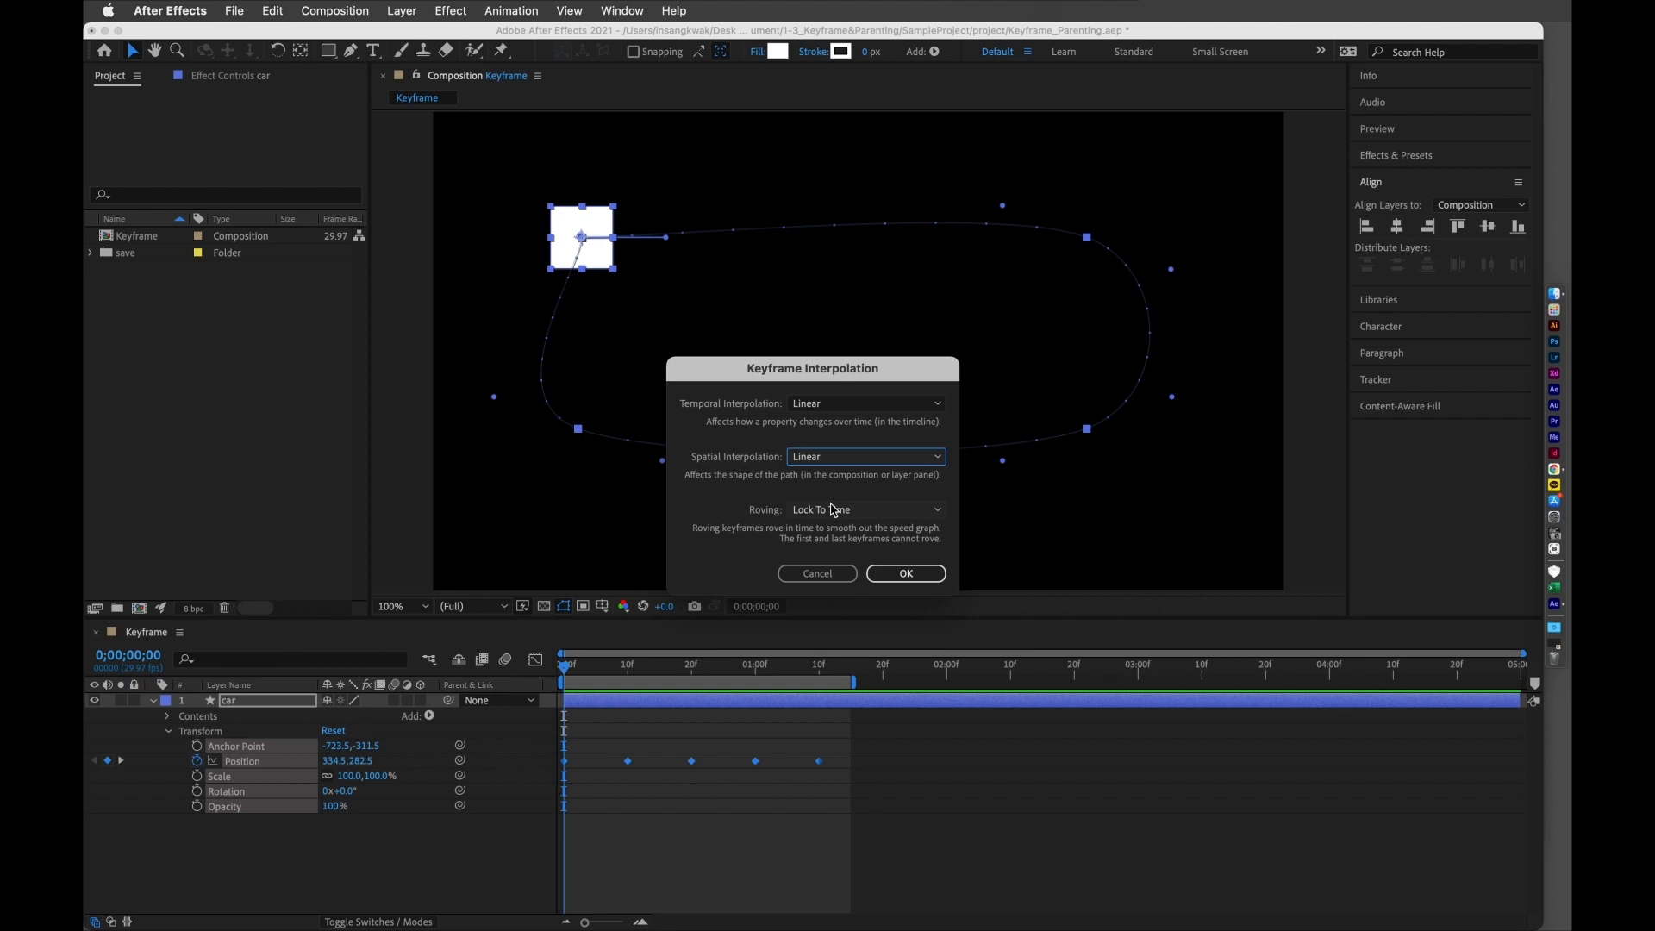
click(907, 575)
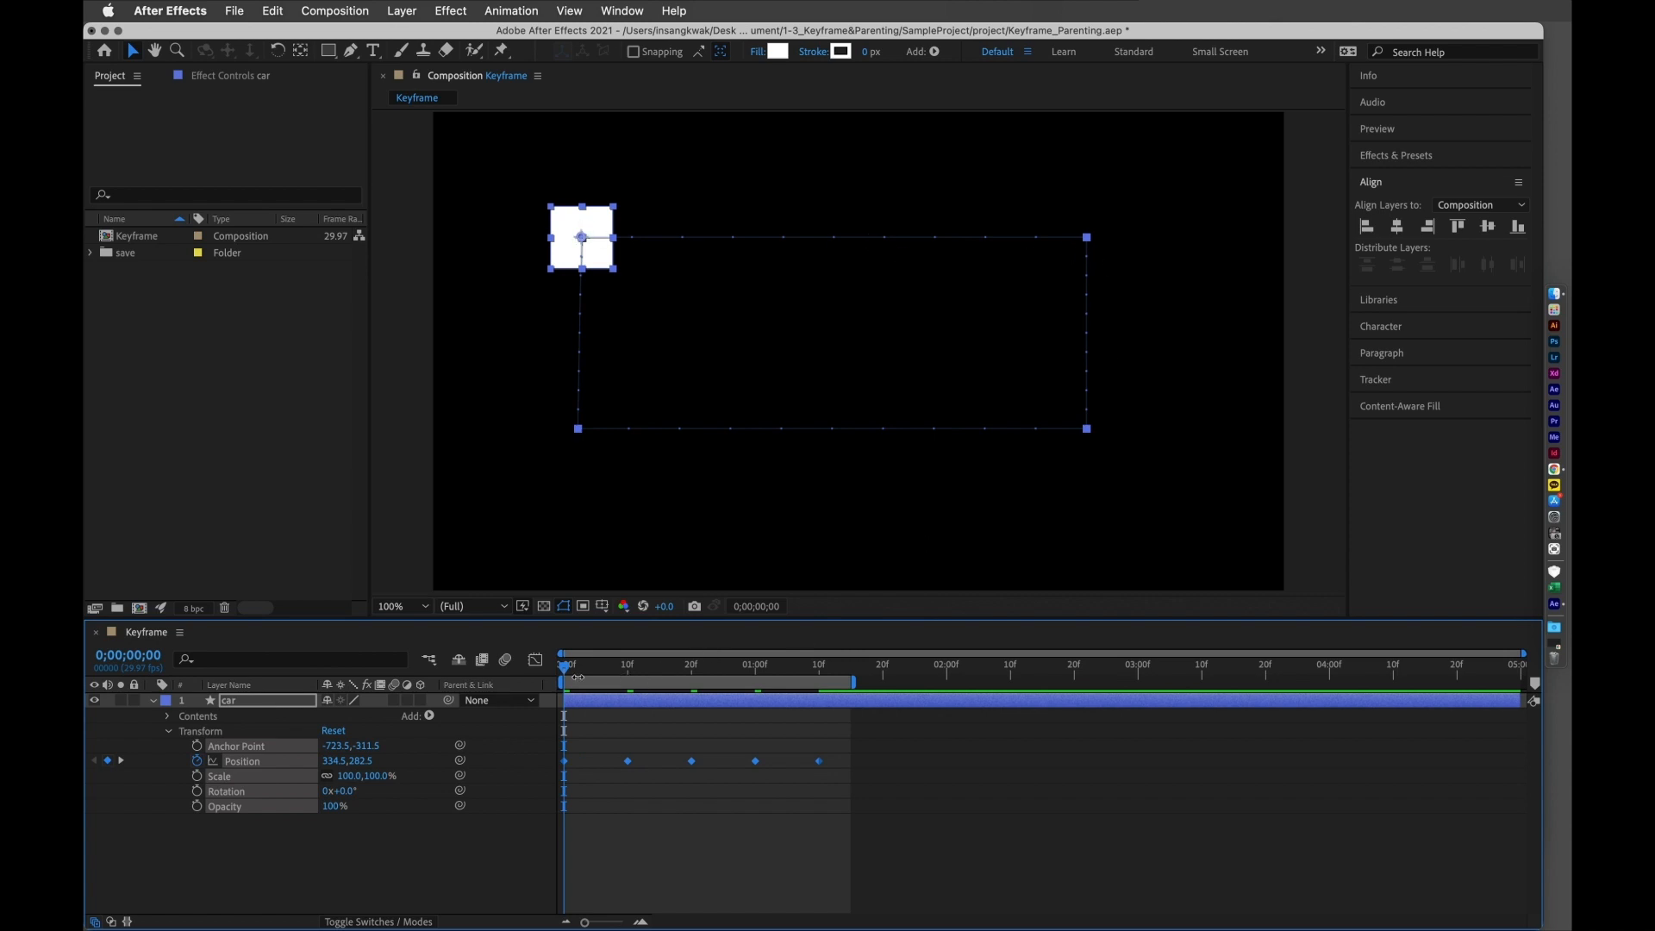
- Preview the car's movement along the straight-sided path twice and return to 0;00;00;00
key(space)
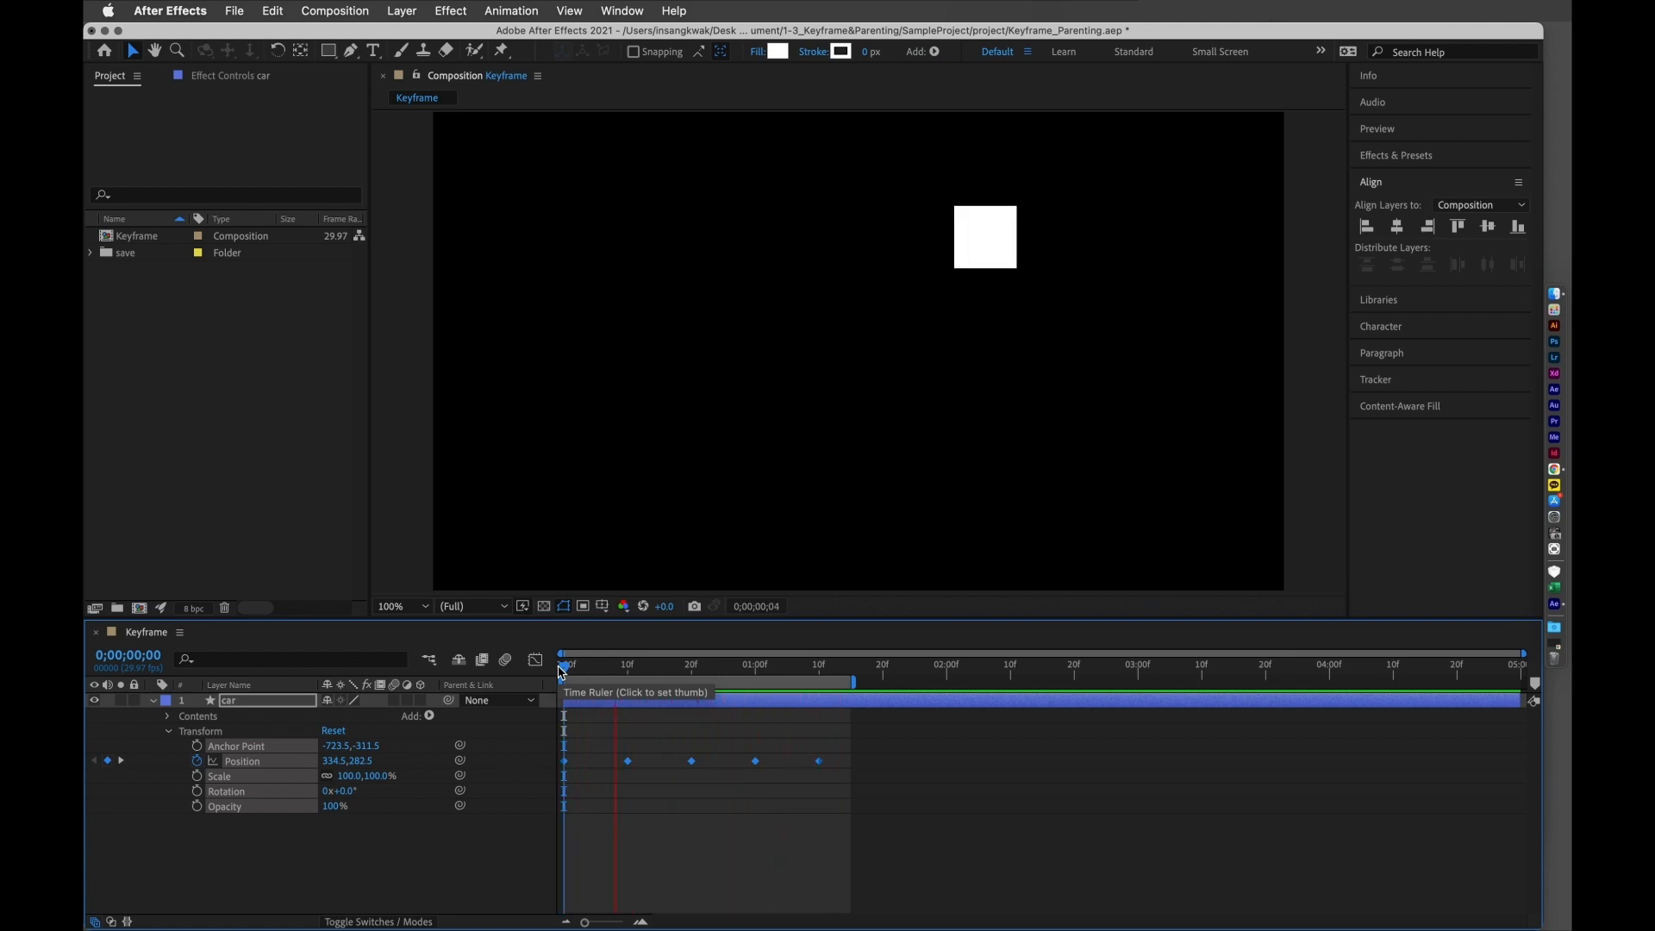
key(space)
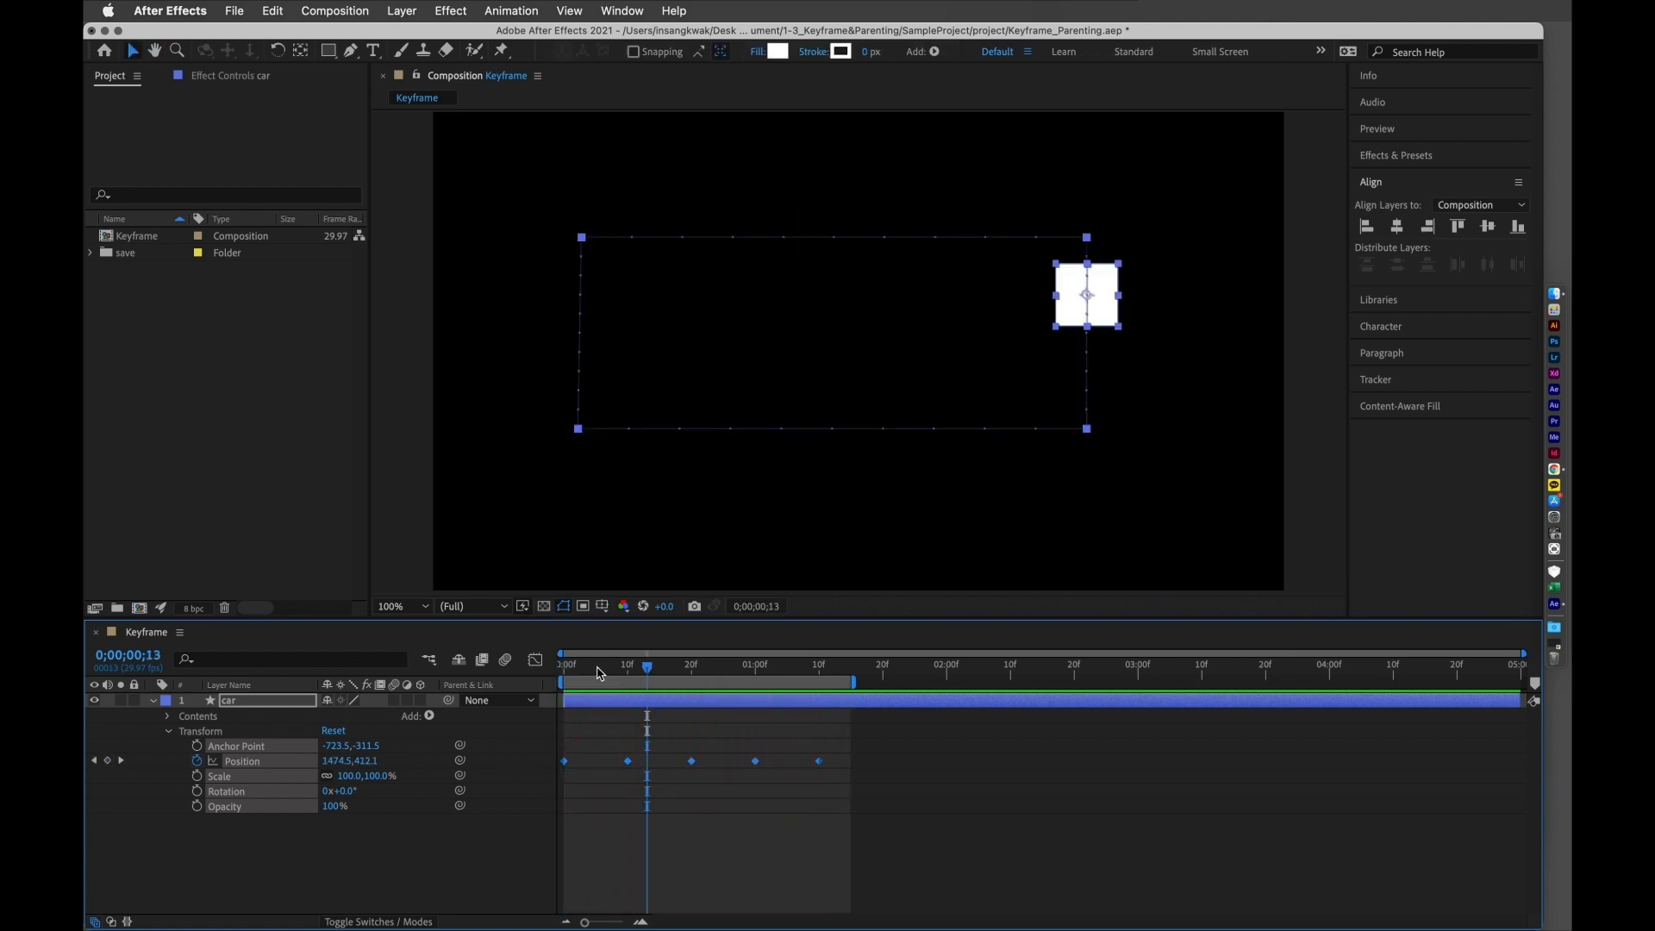
drag(600, 673, 541, 685)
key(space)
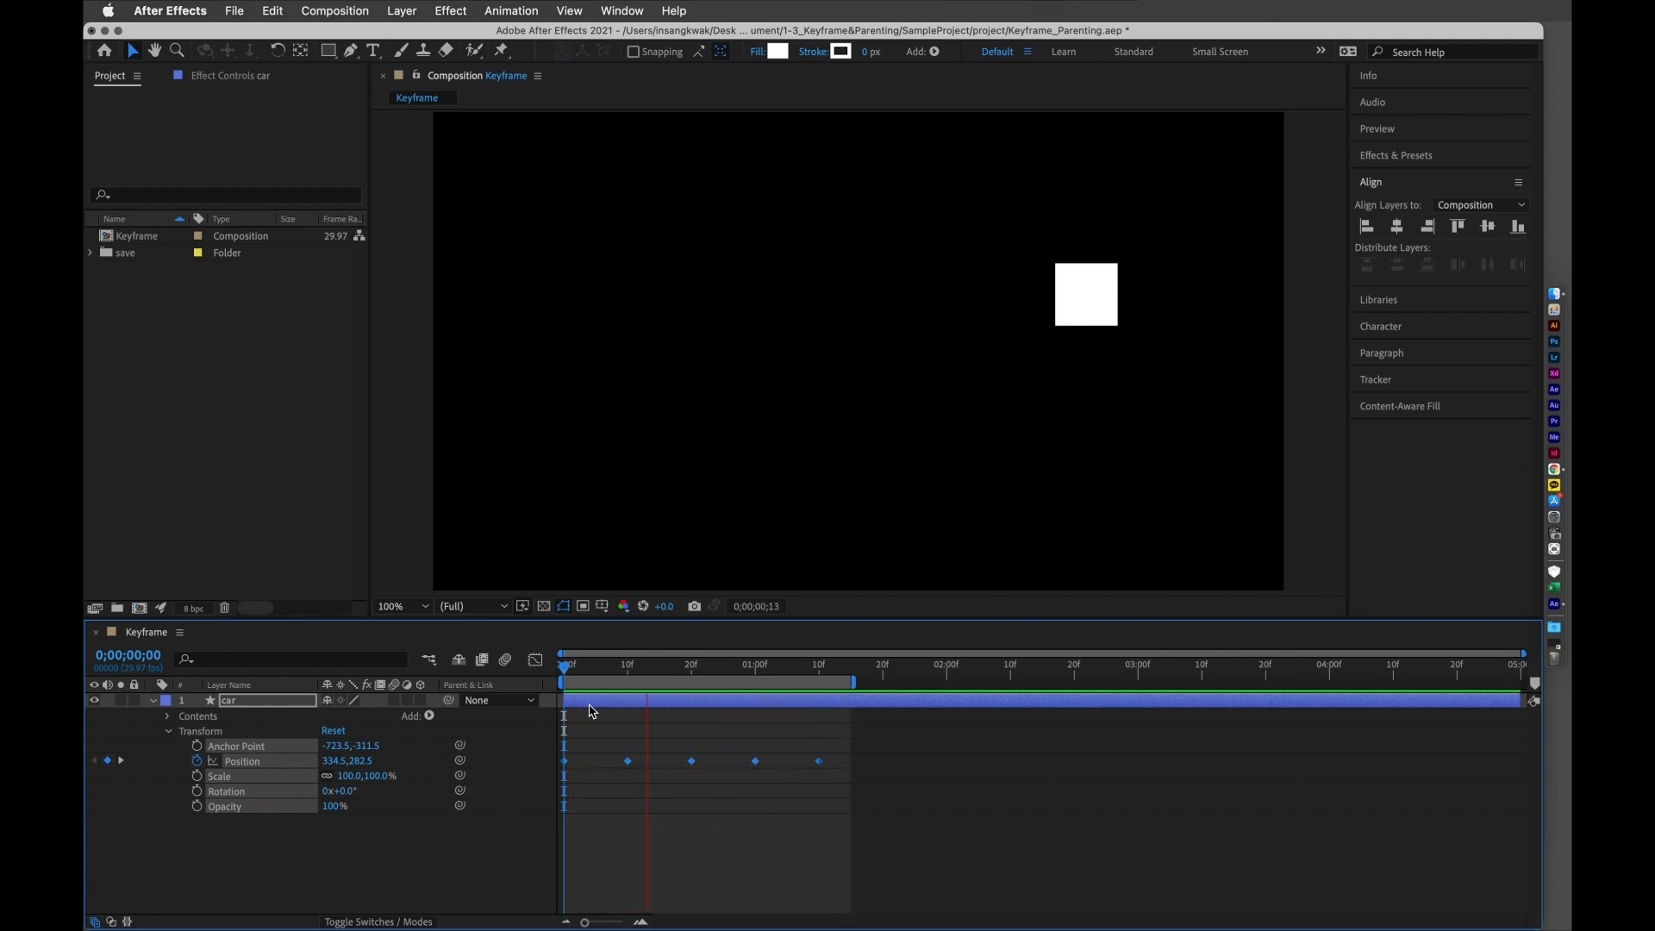
key(space)
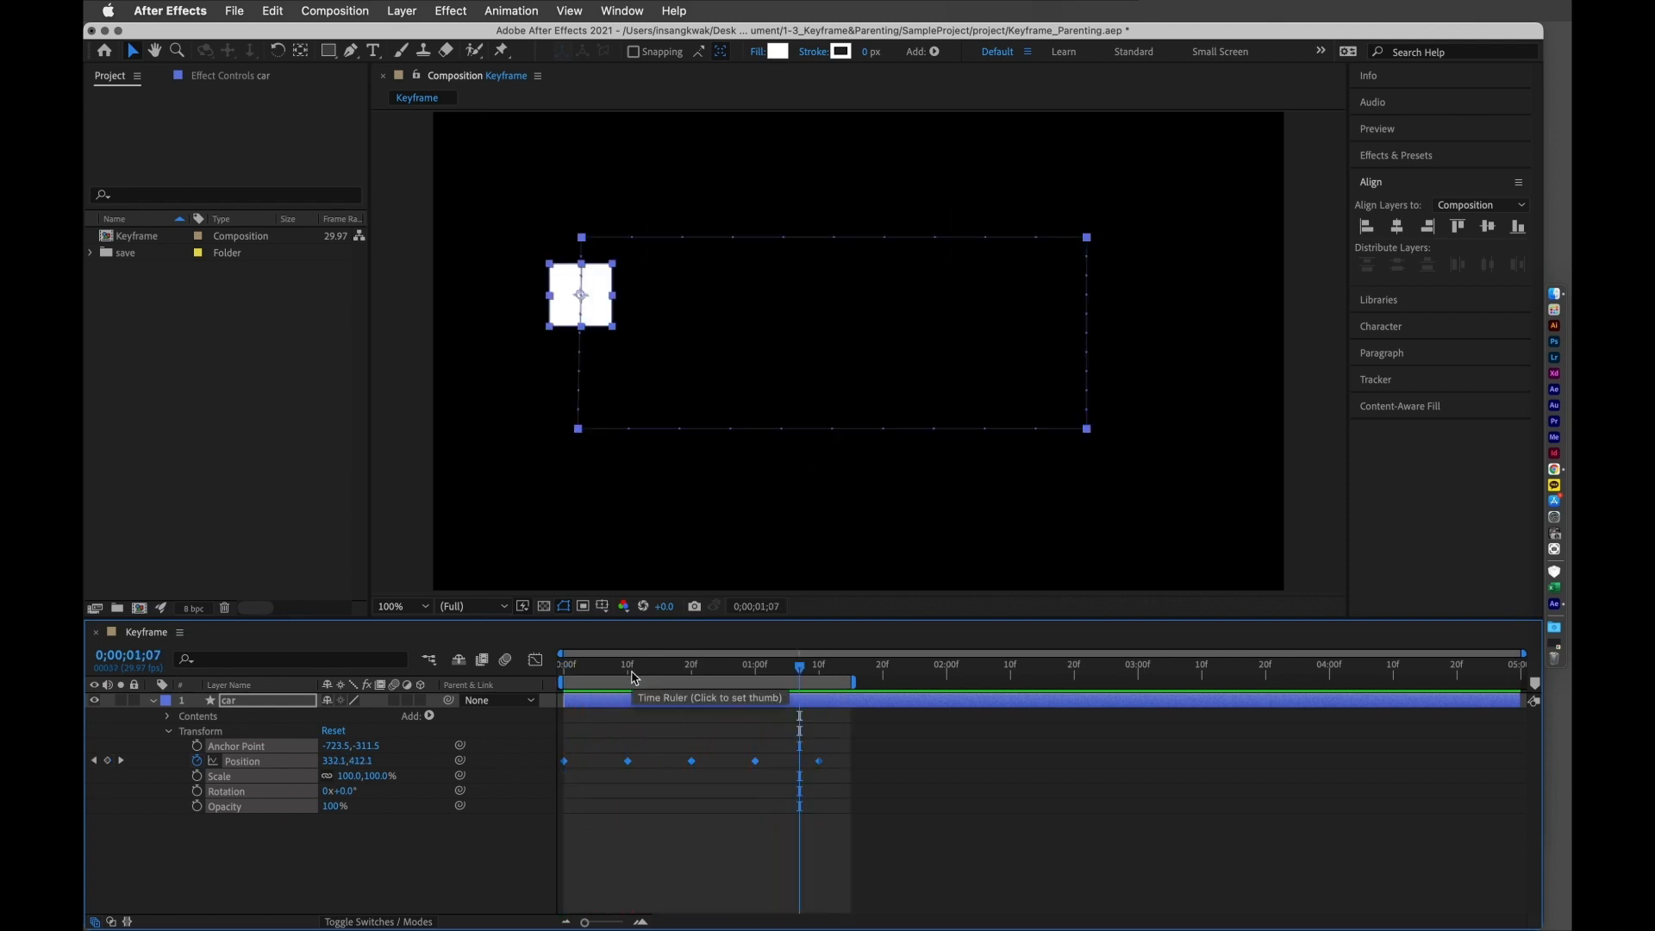
drag(634, 674, 552, 678)
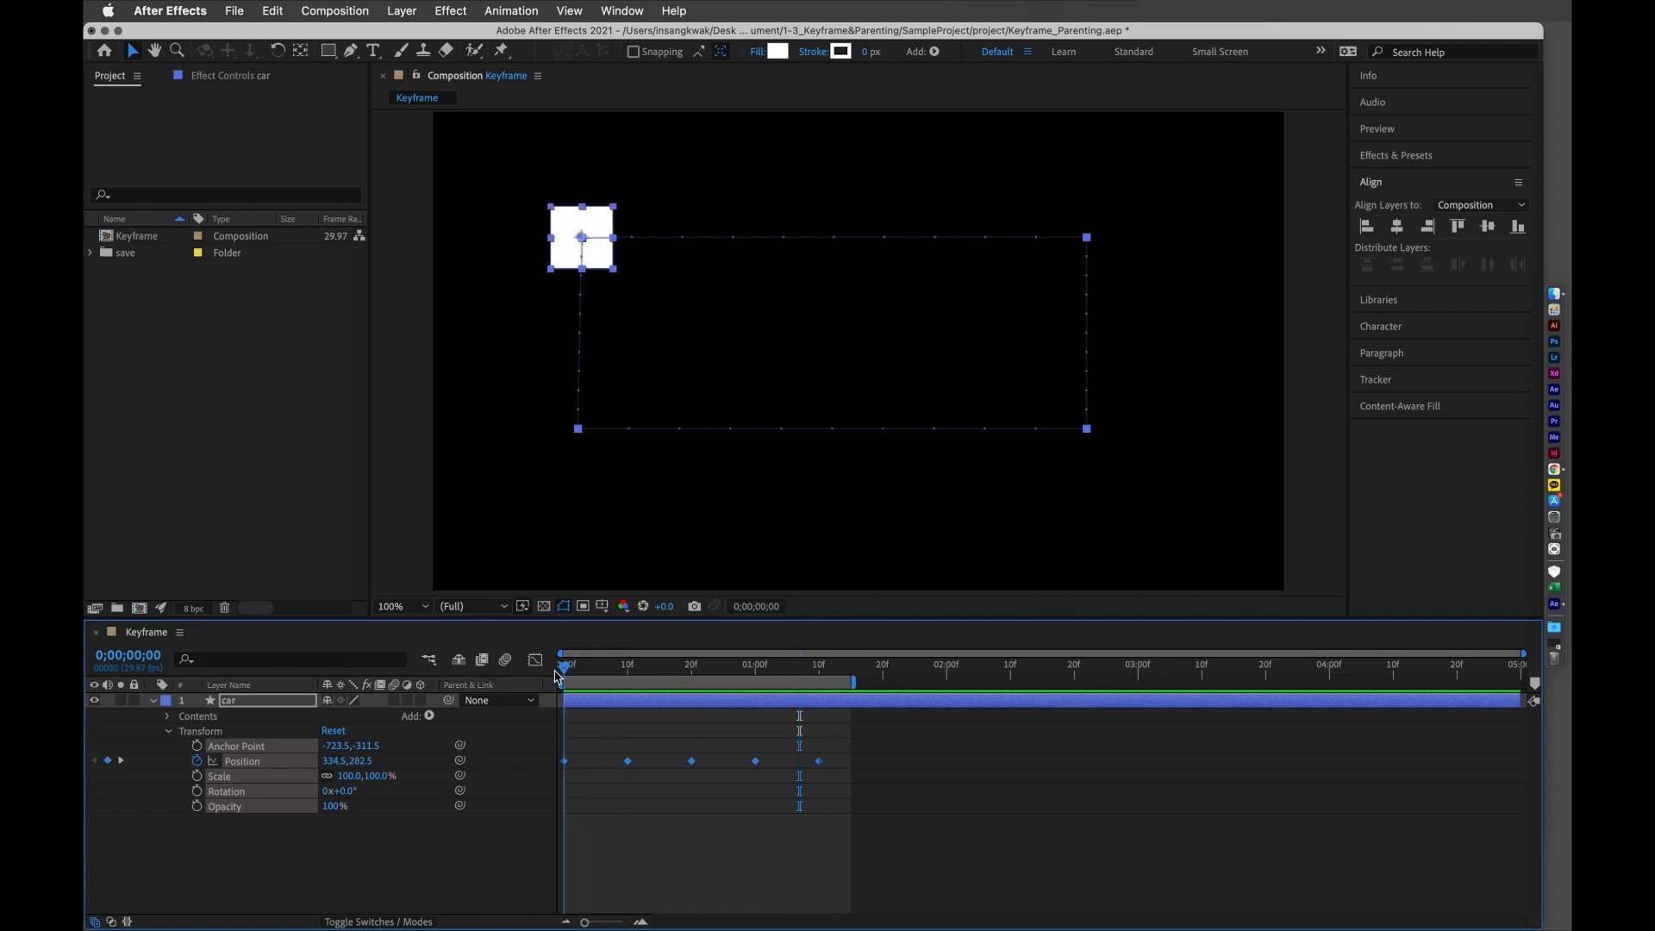
- Stretch the car horizontally to about 153.9% scale and set a first Rotation keyframe of 0° at 0;00;00;00
drag(619, 241, 633, 244)
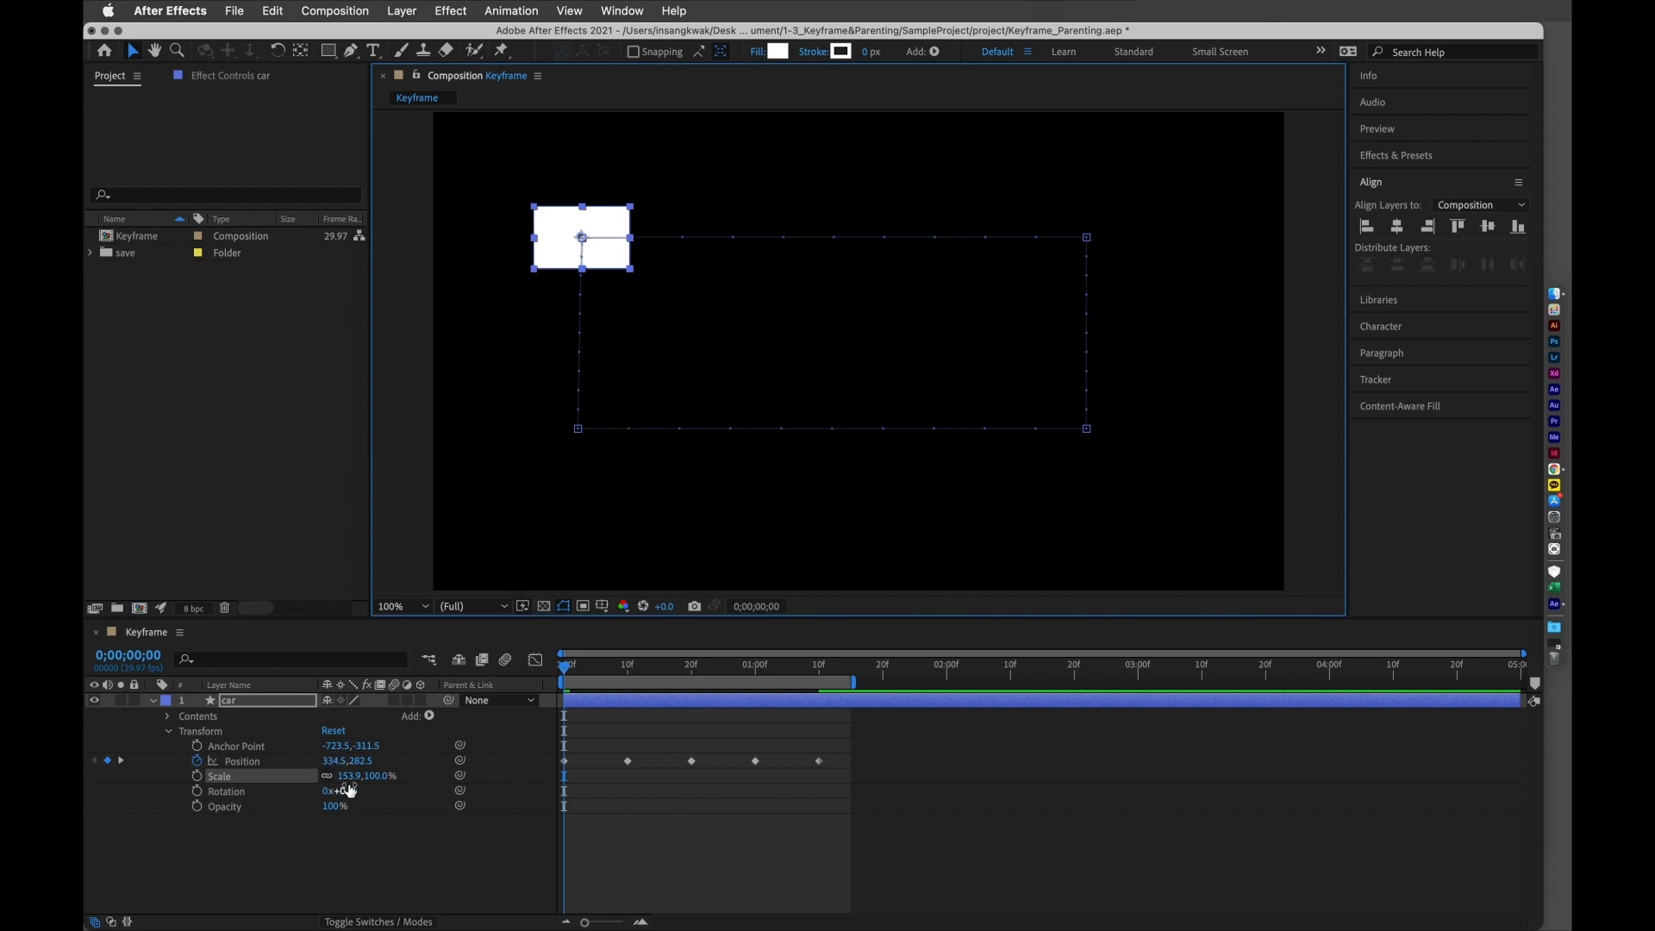
drag(577, 673, 545, 692)
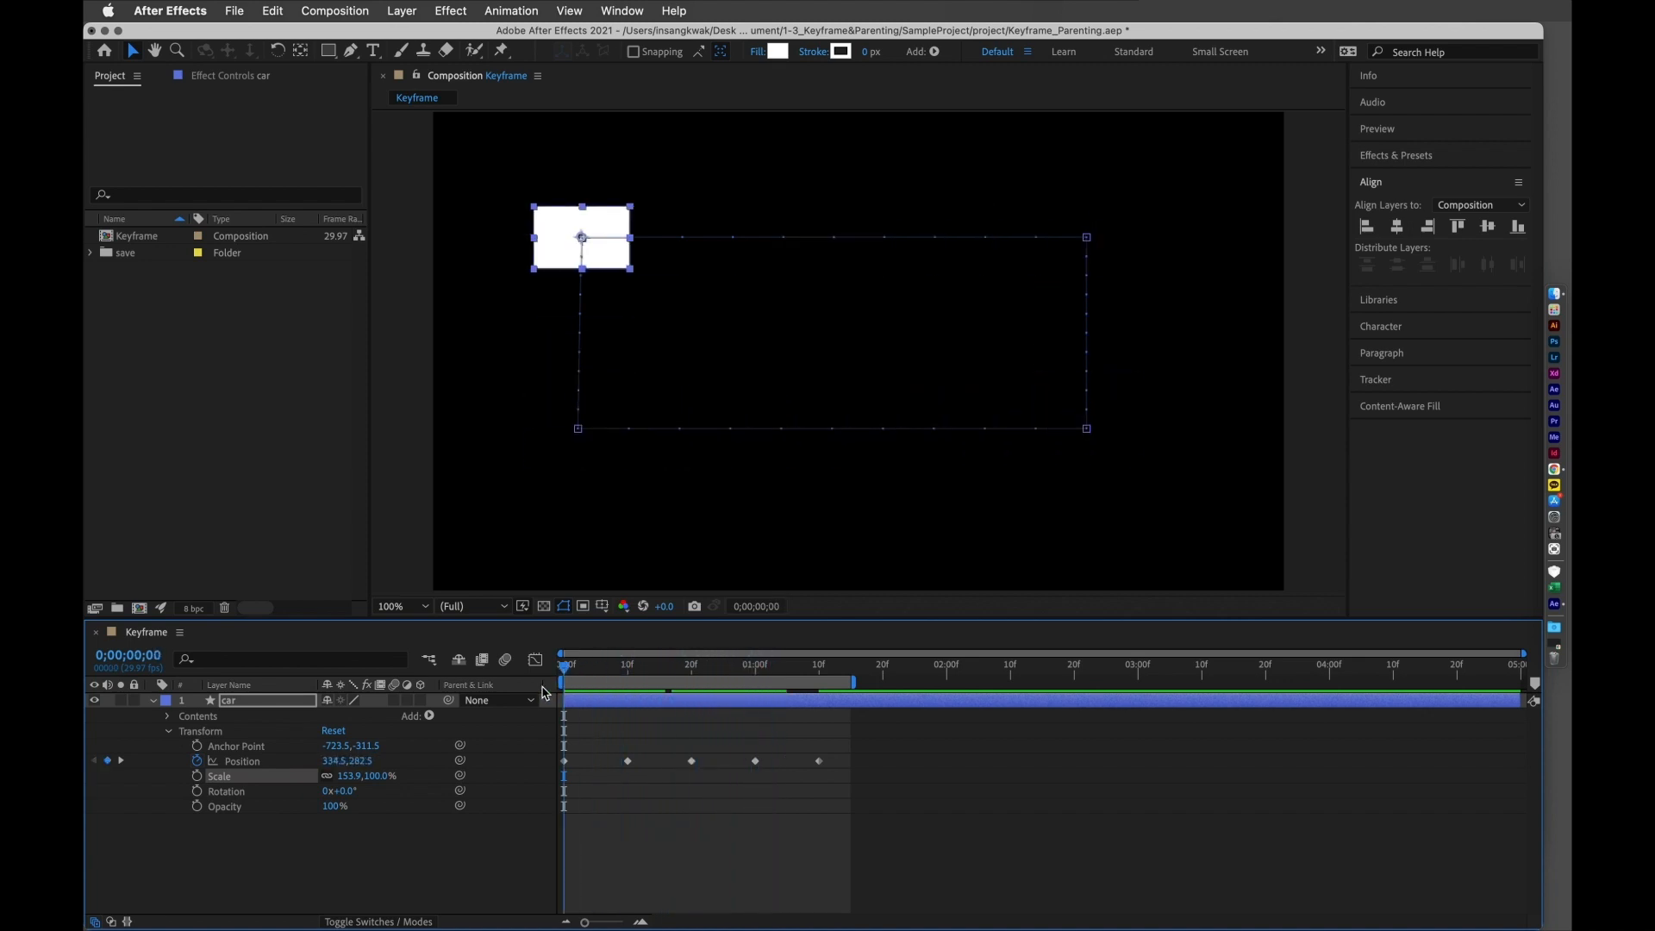
click(197, 790)
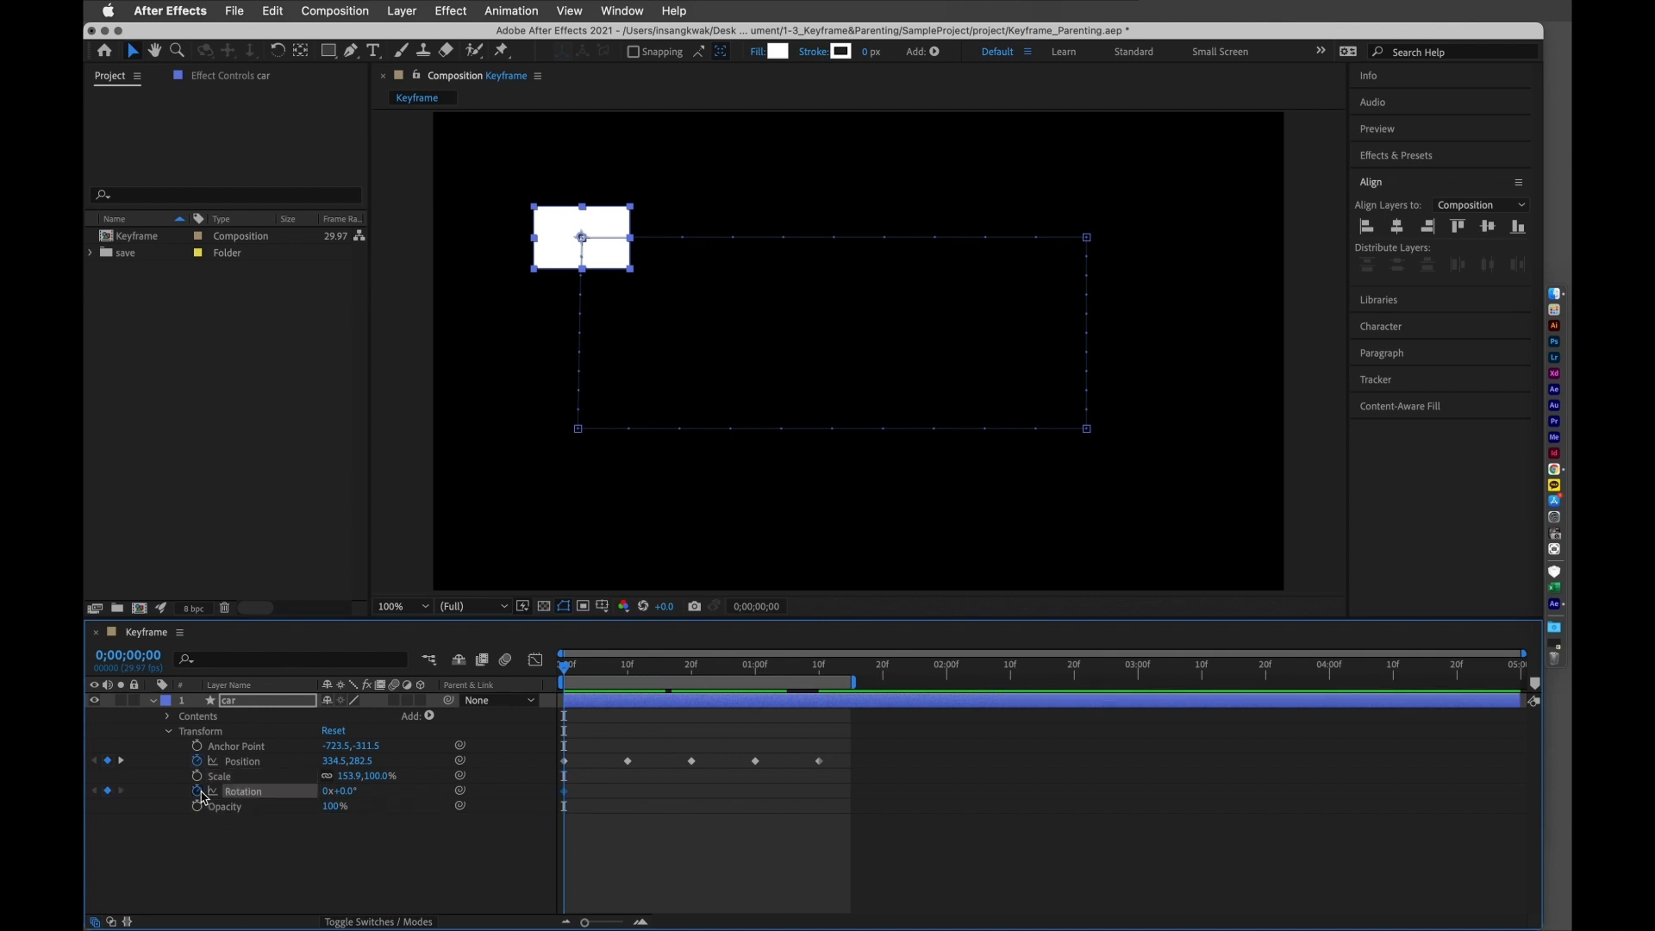
- Turn the car at the first corner with Rotation keyframes of 0° at 0;00;00;09 and 90° at 0;00;00;11
drag(565, 679, 623, 682)
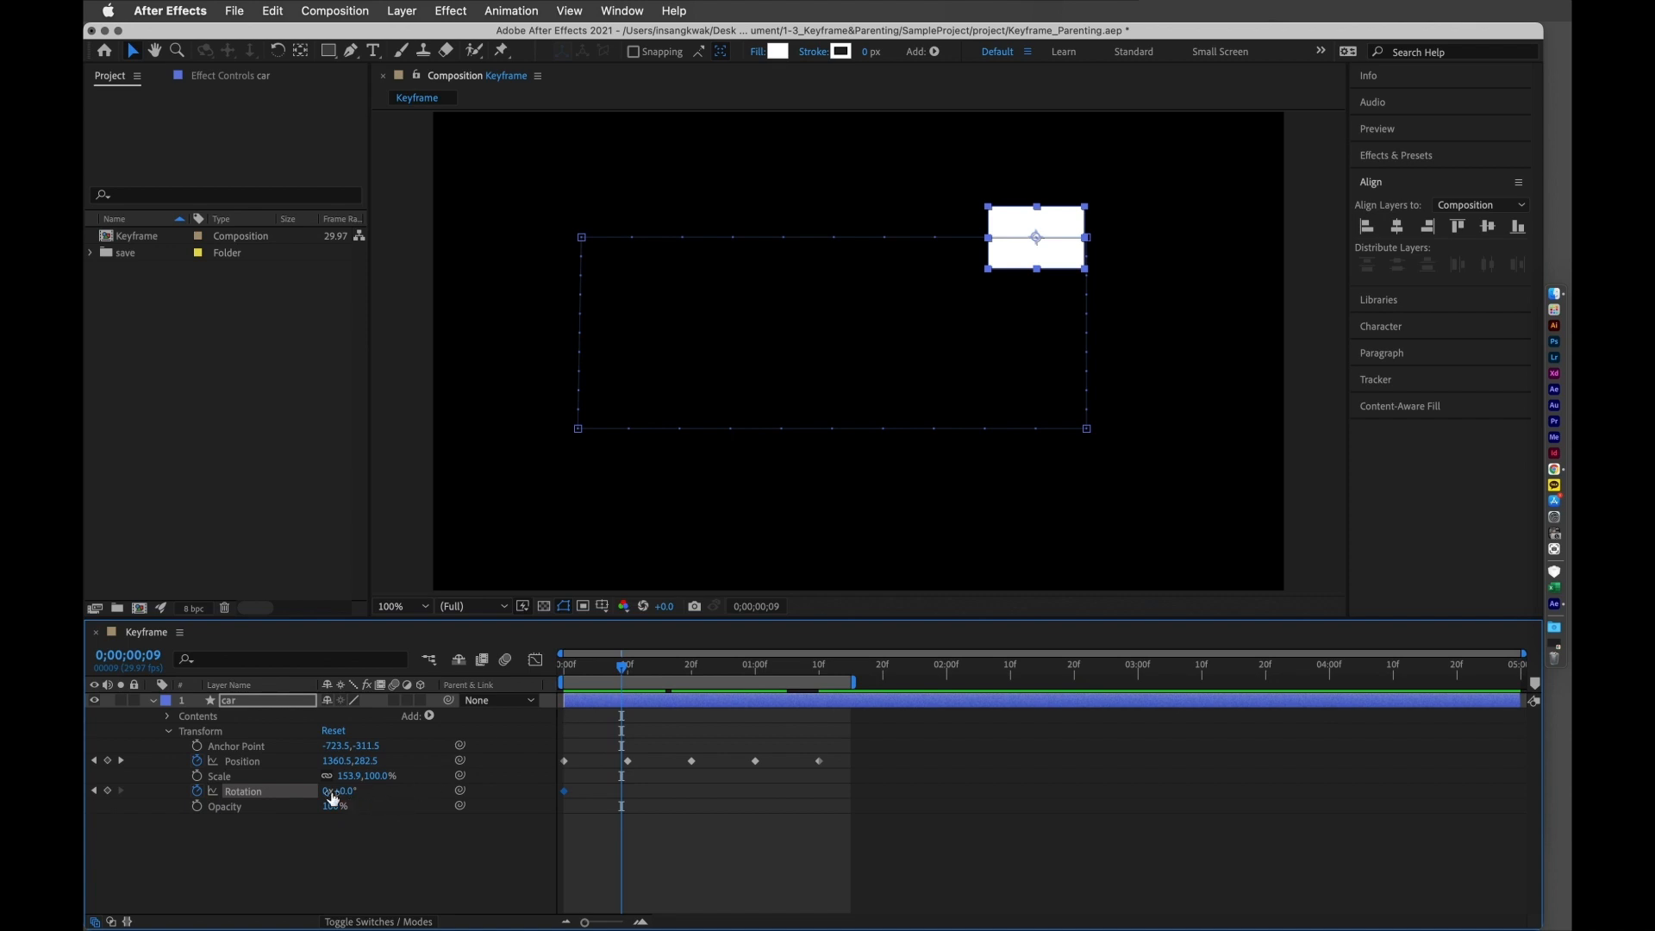
click(108, 791)
drag(626, 673, 639, 678)
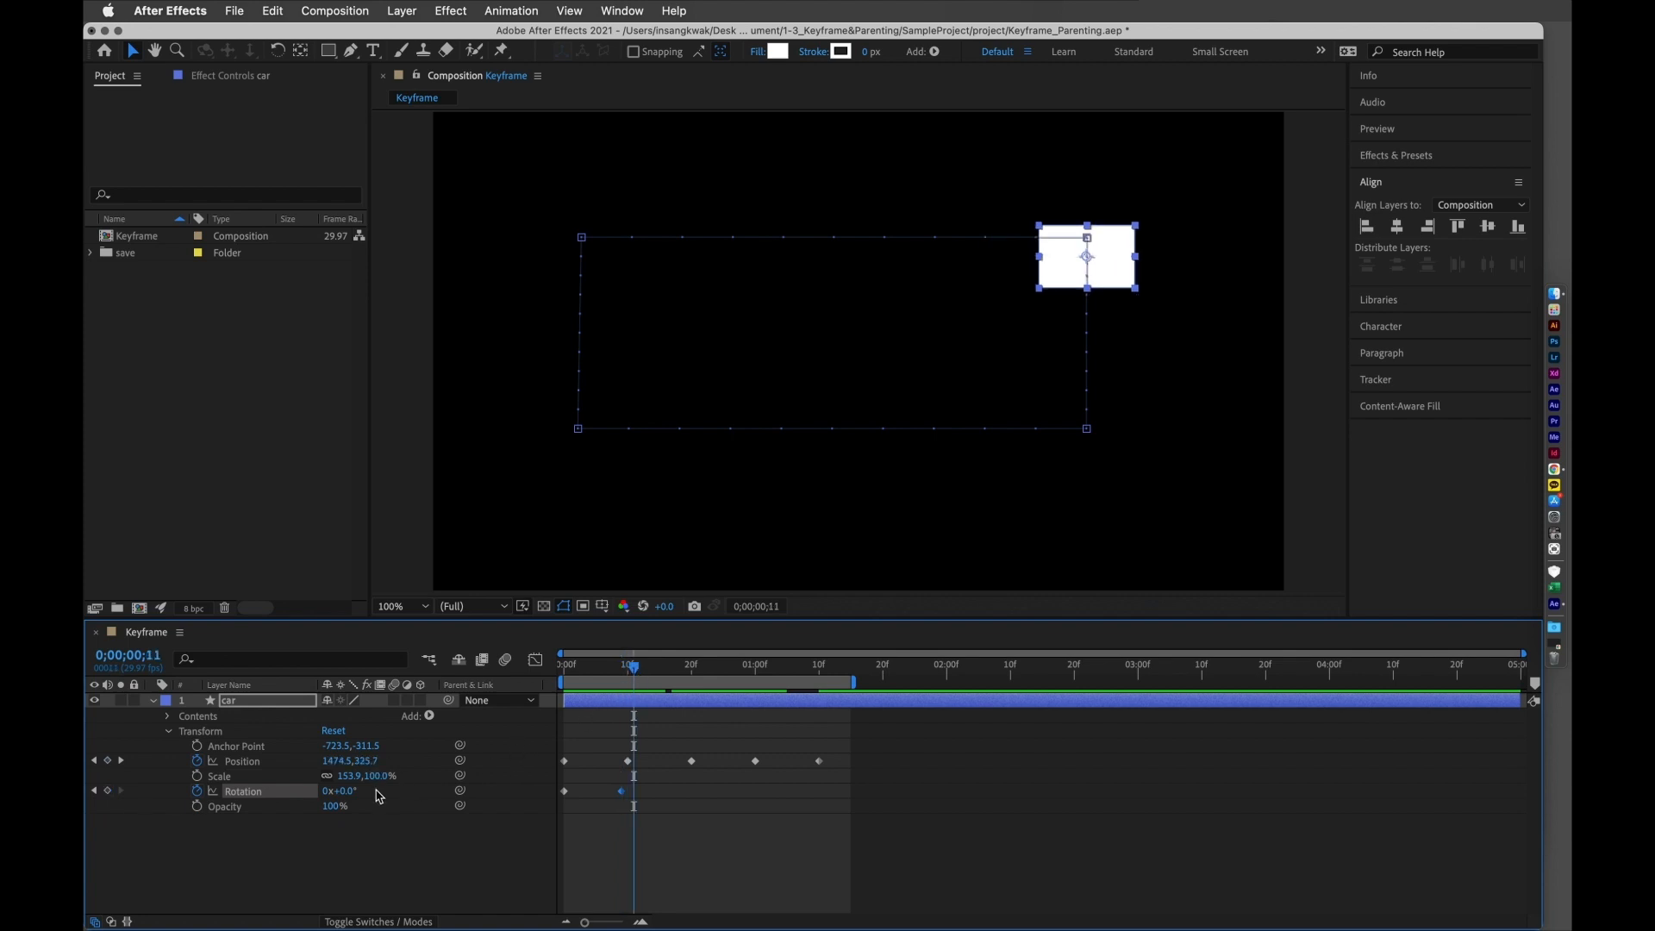
mouse_move(349, 792)
mouse_down()
mouse_move(437, 802)
mouse_move(371, 802)
mouse_up()
- Turn the car at the second corner with Rotation keyframes of 90° at 0;00;00;19 and 180° at 0;00;00;21
drag(637, 678, 692, 715)
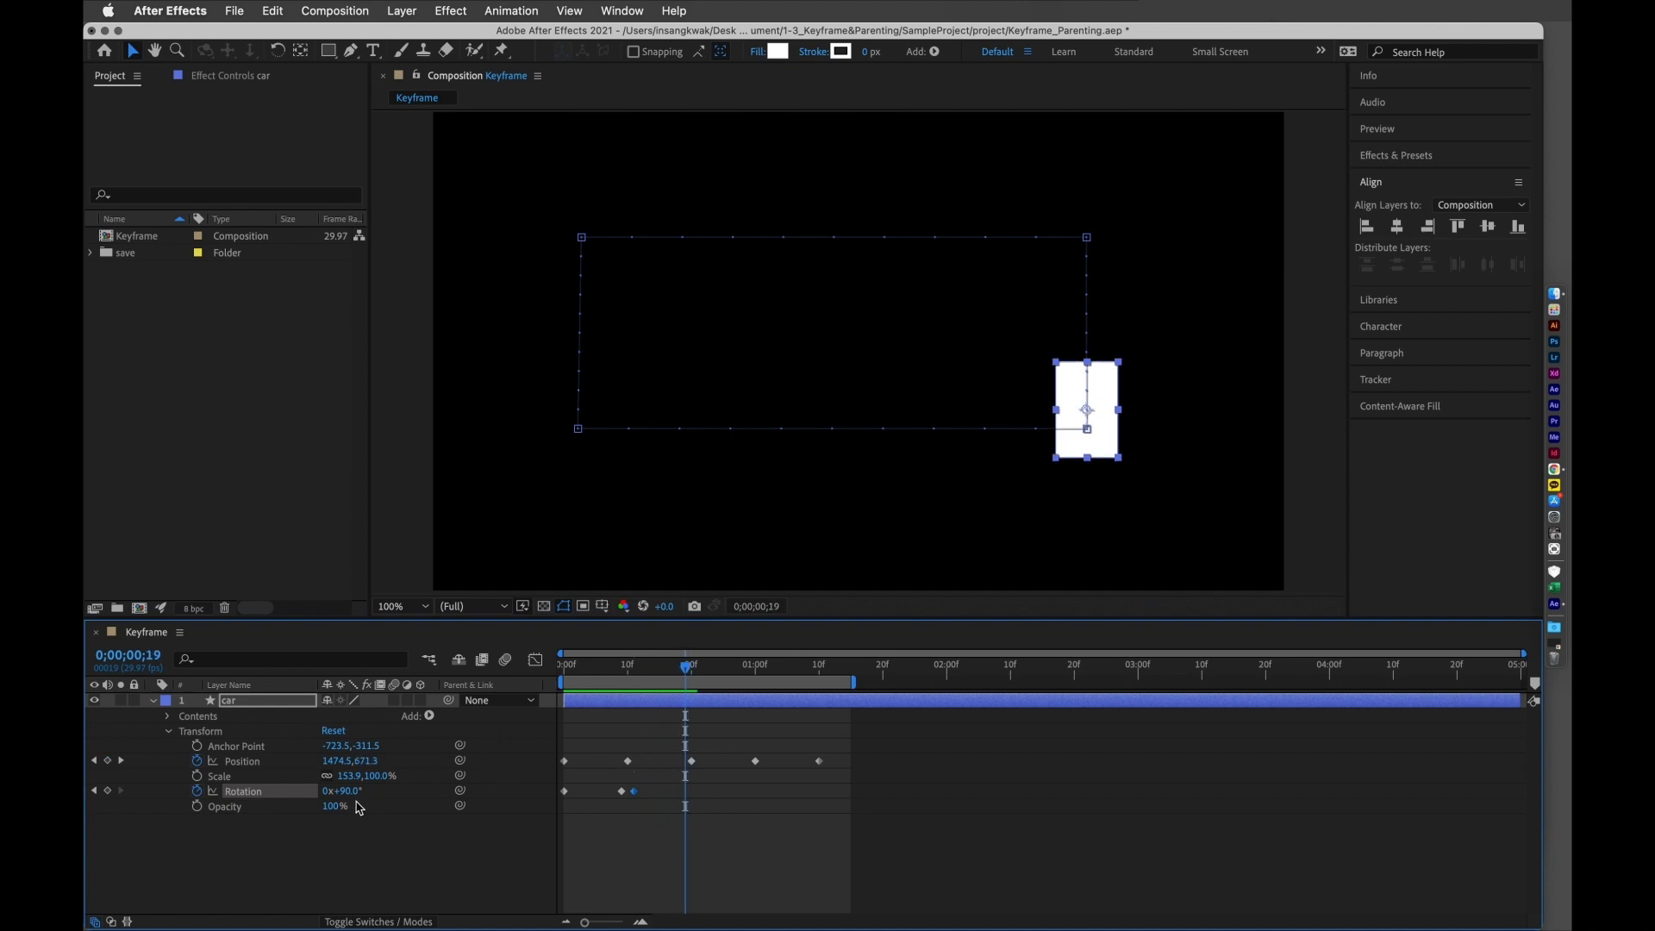
drag(351, 792, 362, 793)
key(super+z)
mouse_move(690, 675)
mouse_down()
mouse_move(633, 678)
mouse_move(704, 688)
mouse_up()
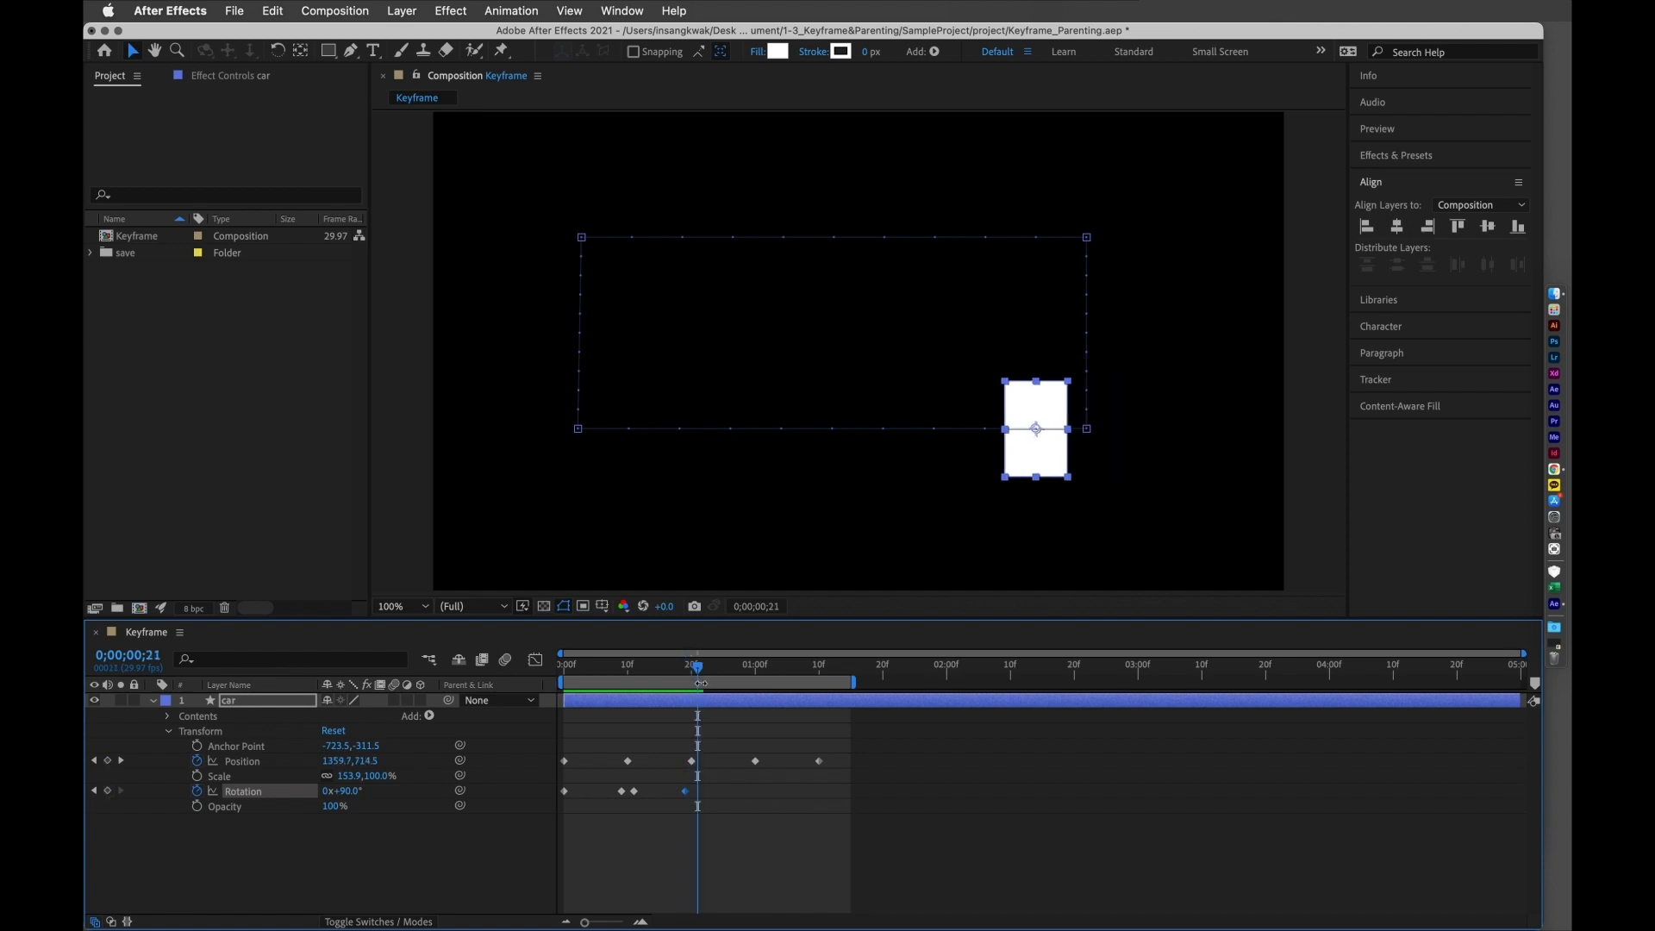
drag(340, 791, 408, 797)
click(353, 792)
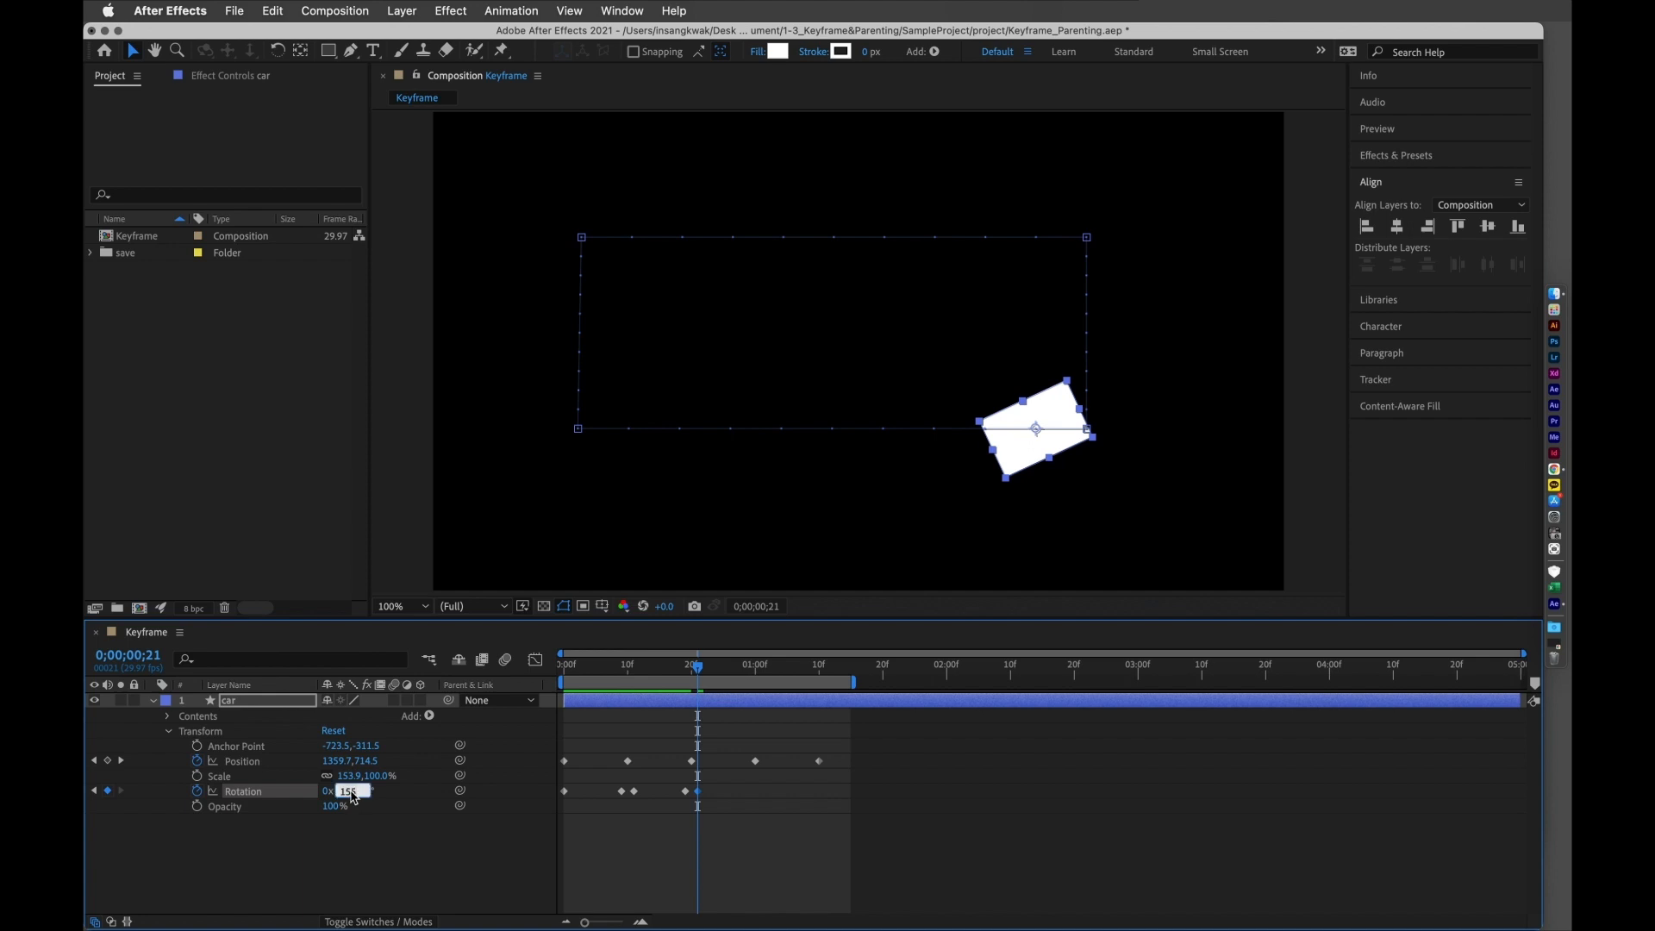
key(Return)
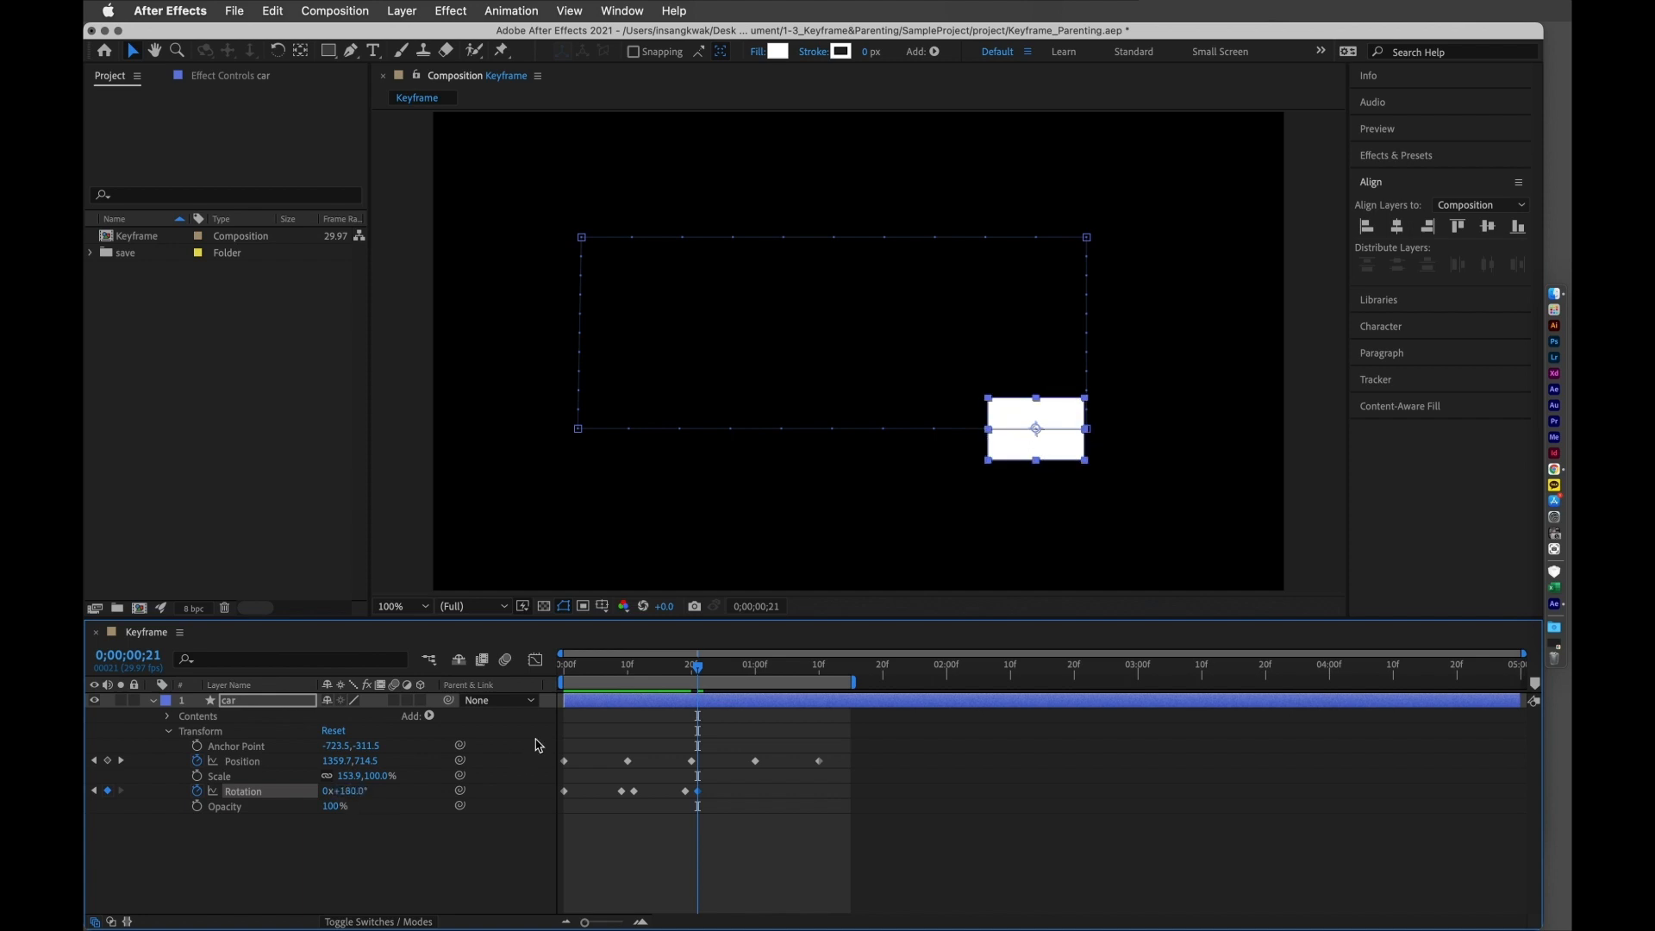
- Turn the car at the third corner with Rotation keyframes of 180° at 0;00;00;29 and 271° at 0;00;01;01
drag(698, 669, 751, 695)
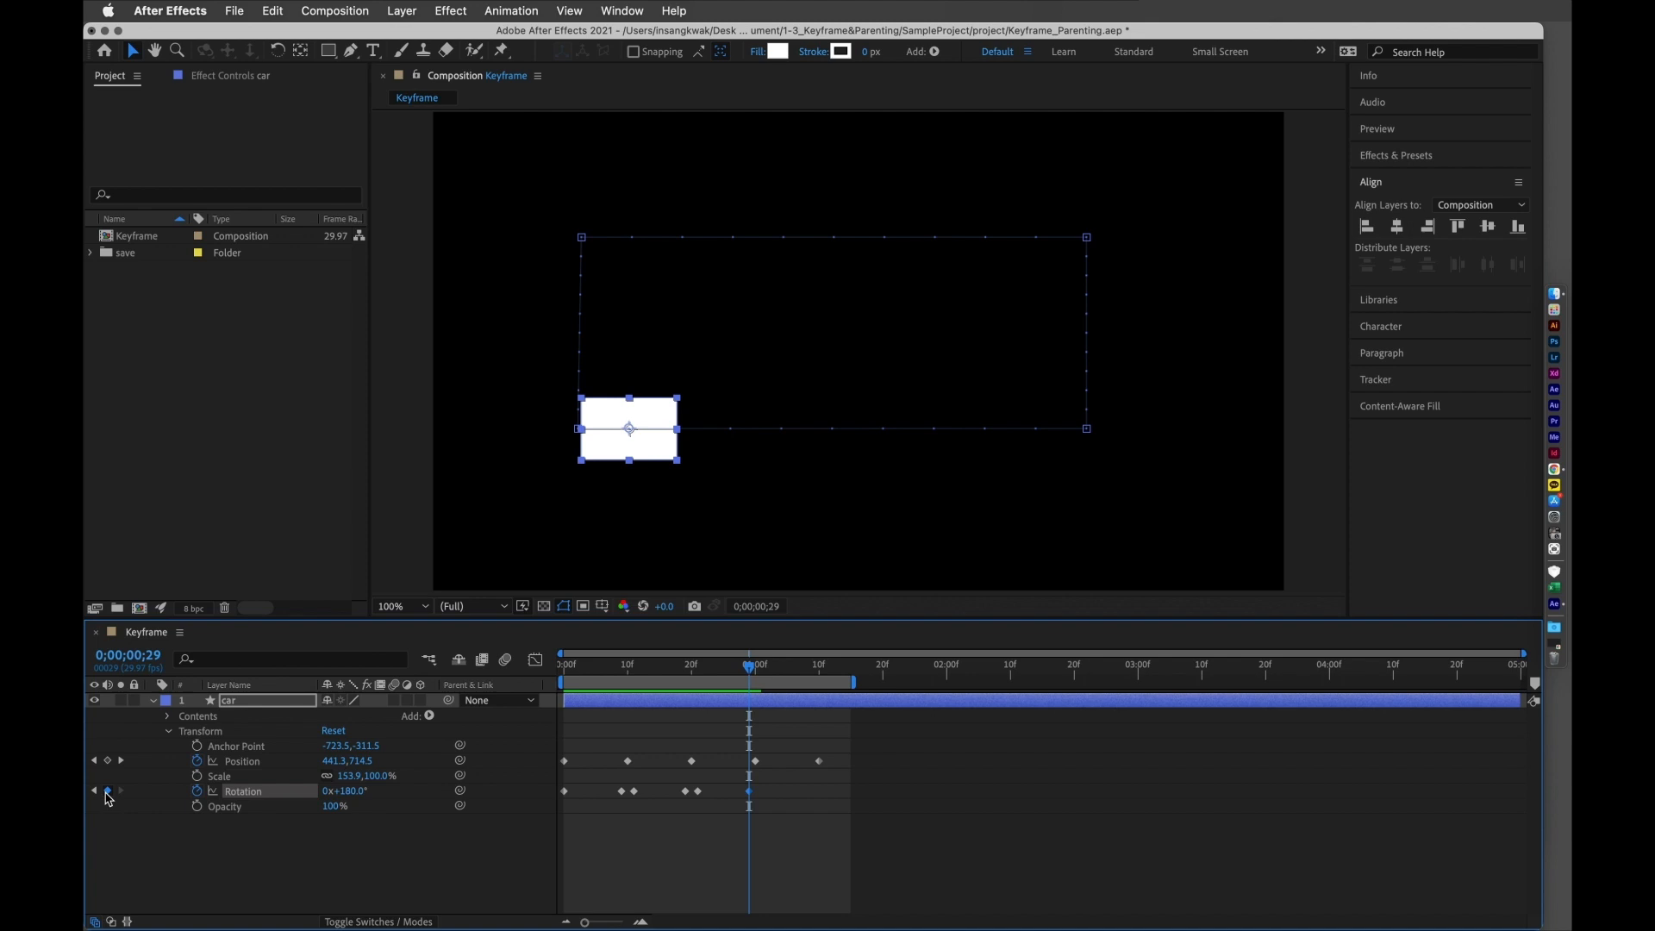
drag(751, 675, 762, 678)
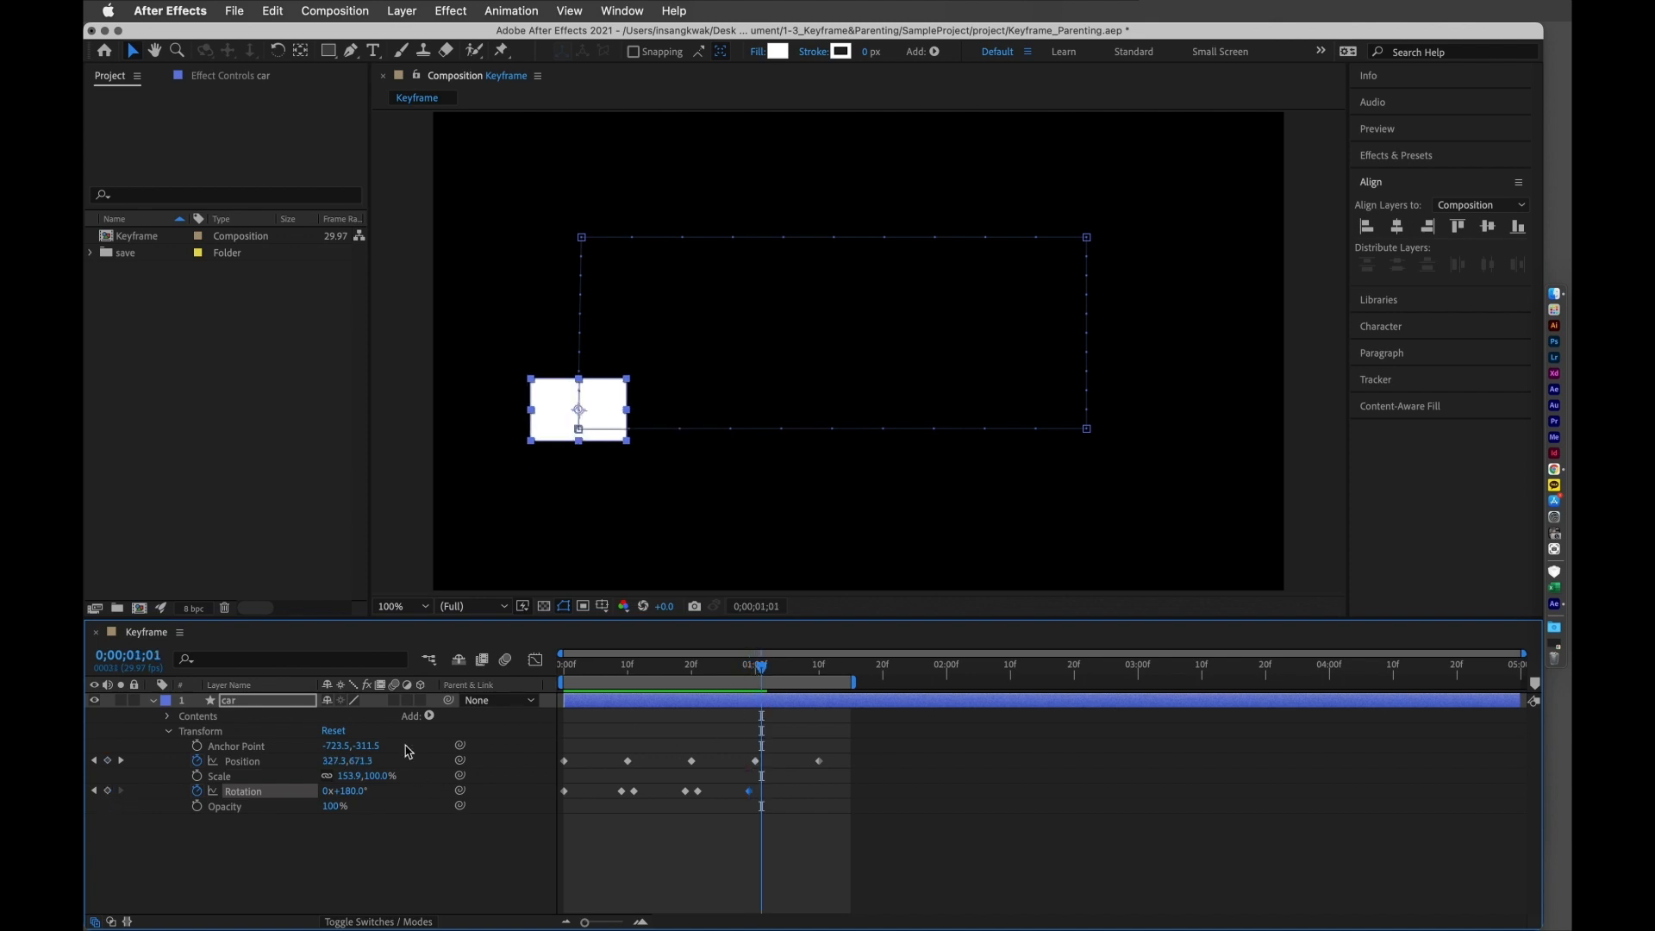
drag(345, 791, 429, 791)
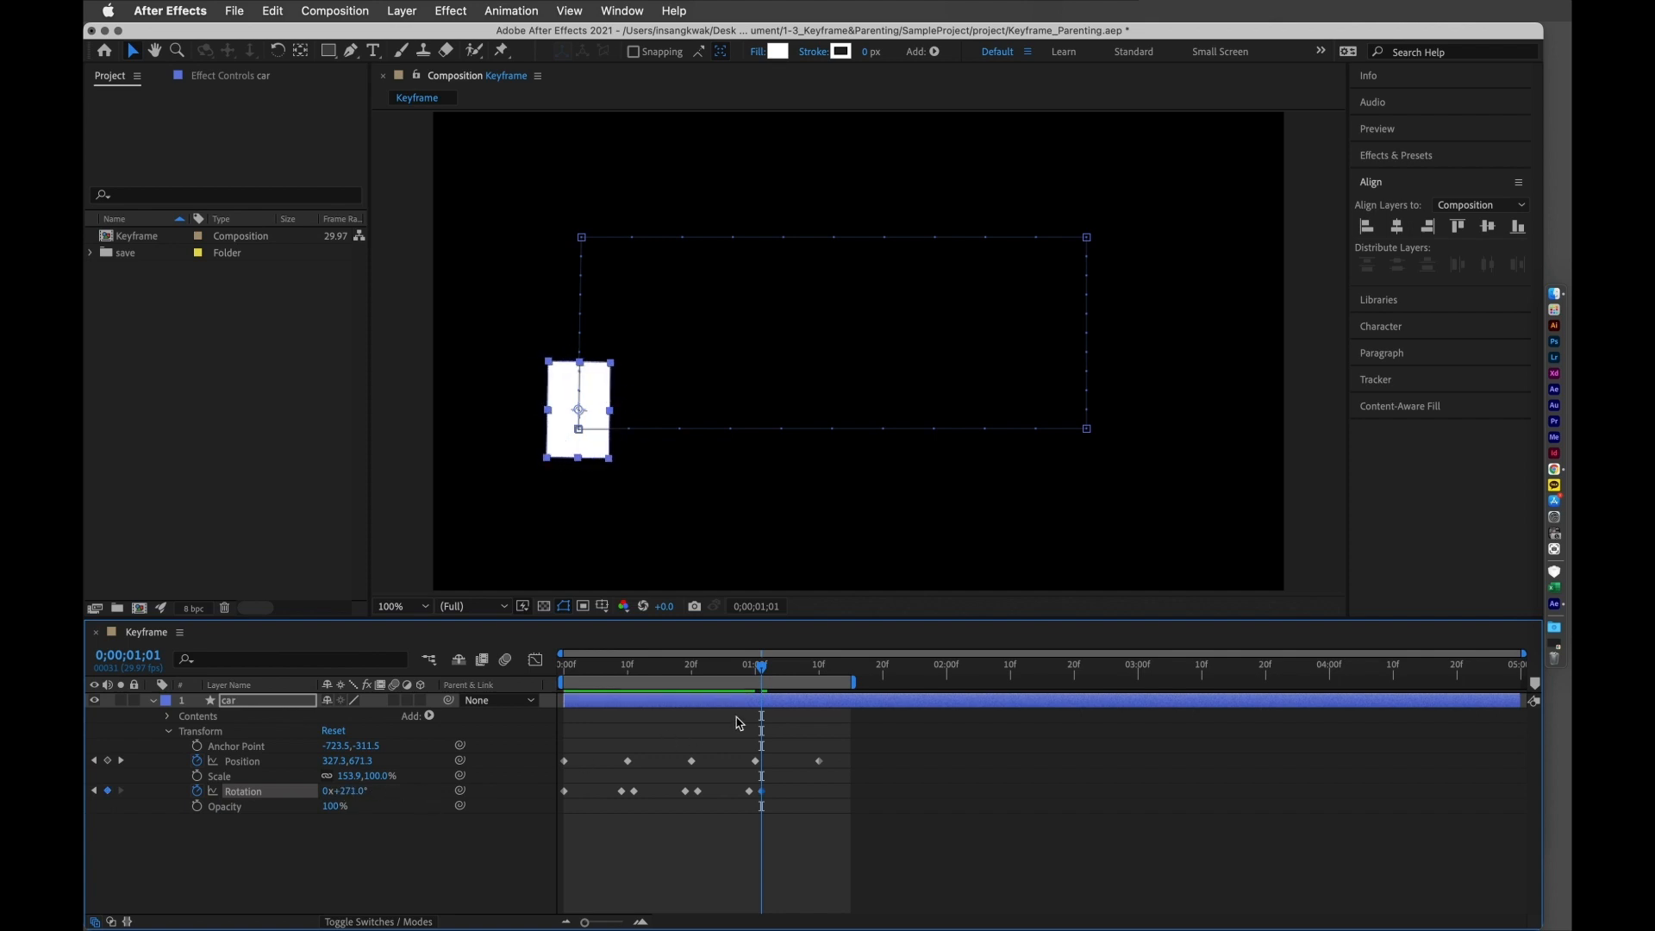
- Finish the car's turning with Rotation keyframes of 271° at 0;00;01;09 and 360° at 0;00;01;10
drag(759, 669, 818, 701)
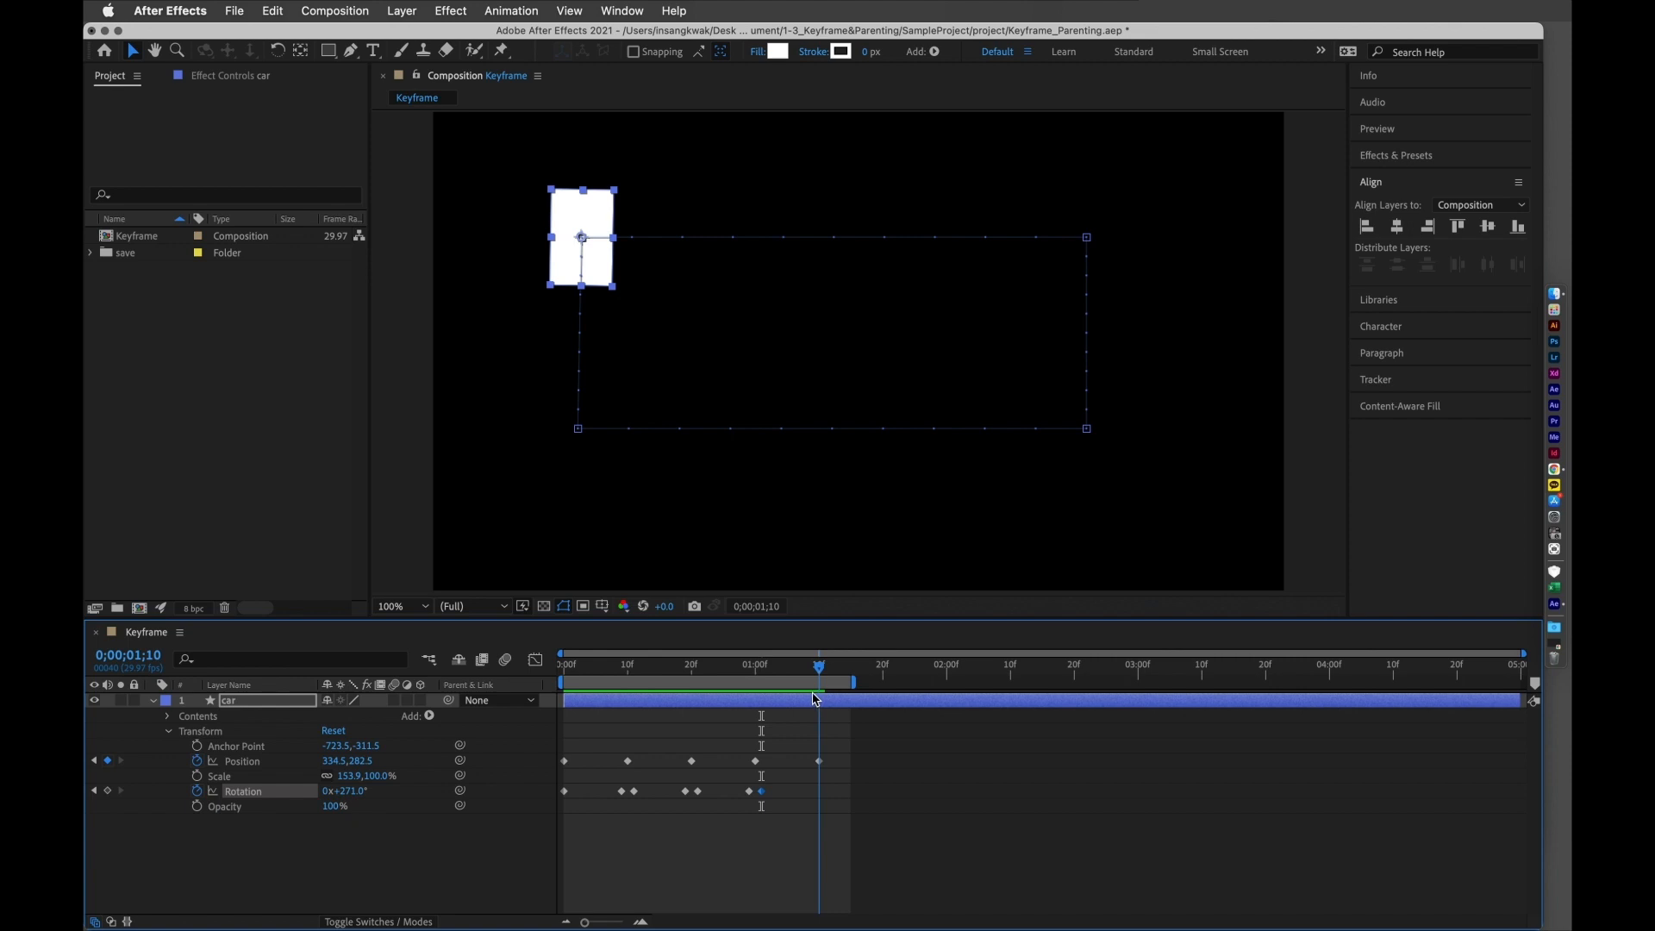
drag(816, 698, 813, 700)
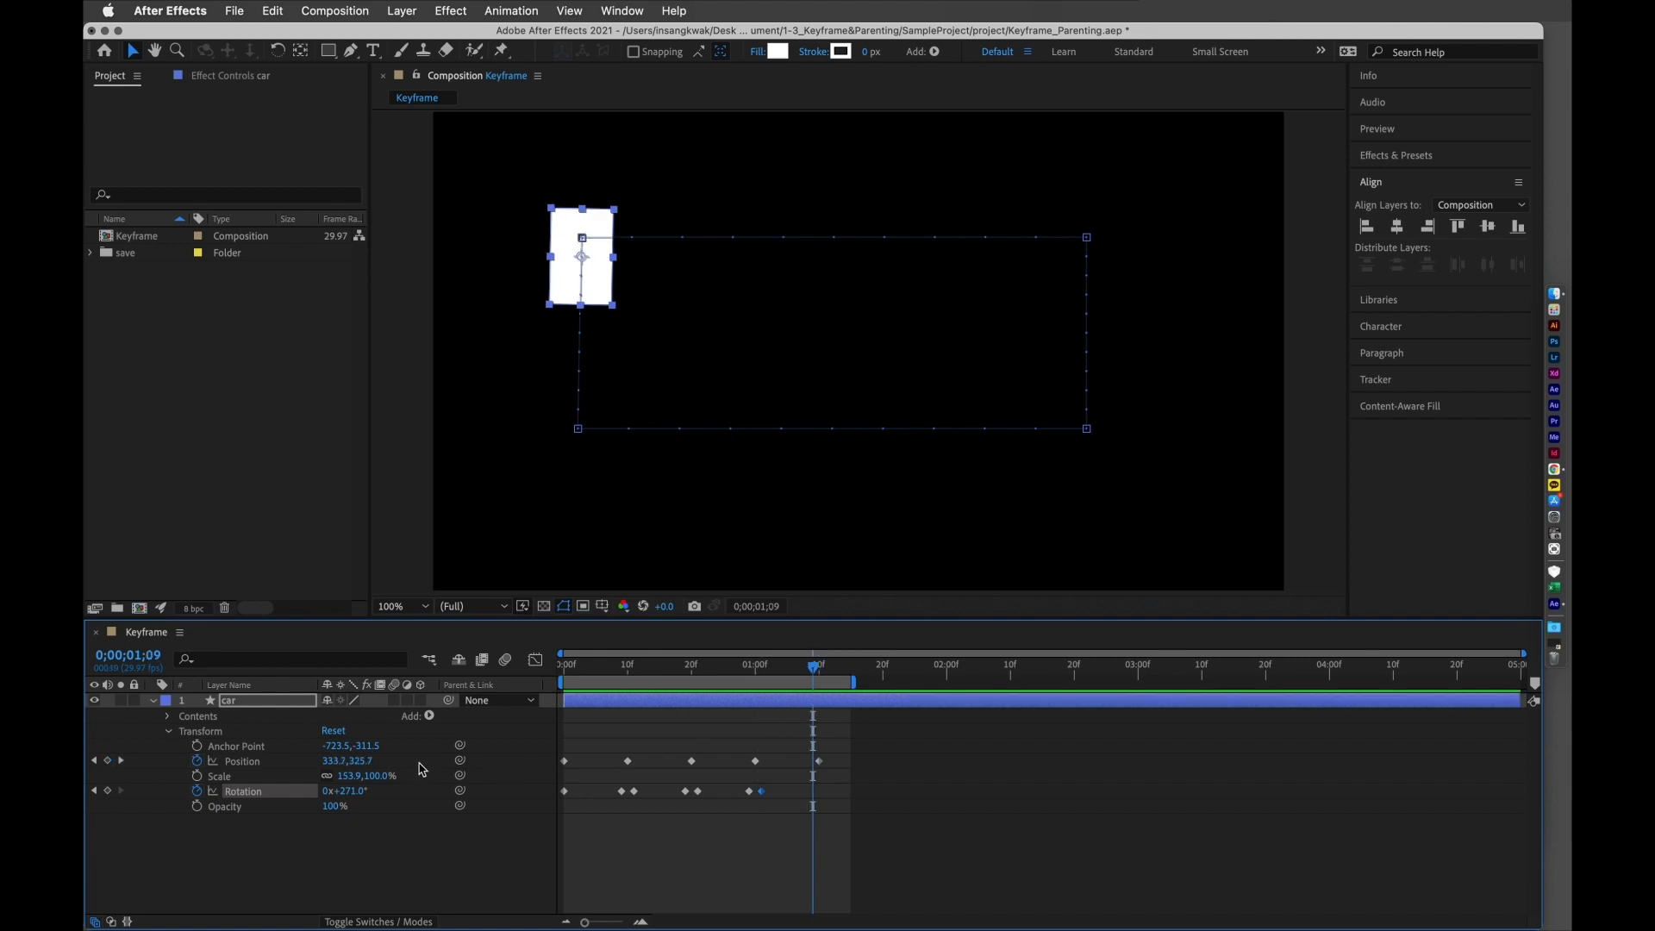
click(817, 669)
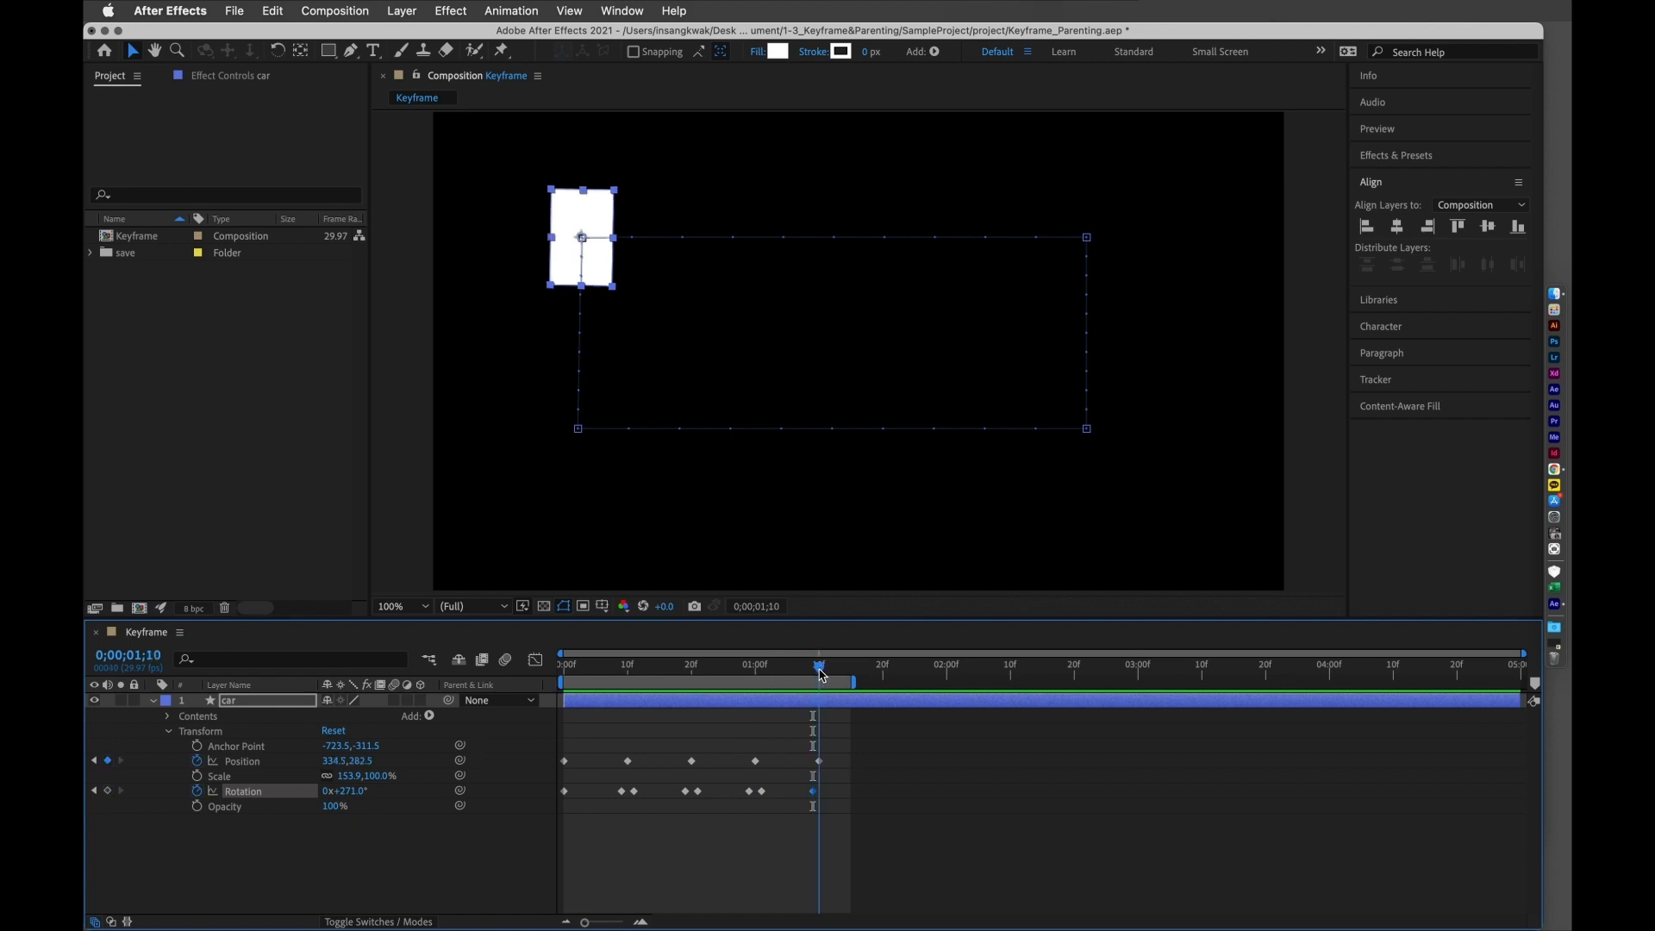
drag(349, 792, 405, 797)
click(361, 798)
text(360)
key(Return)
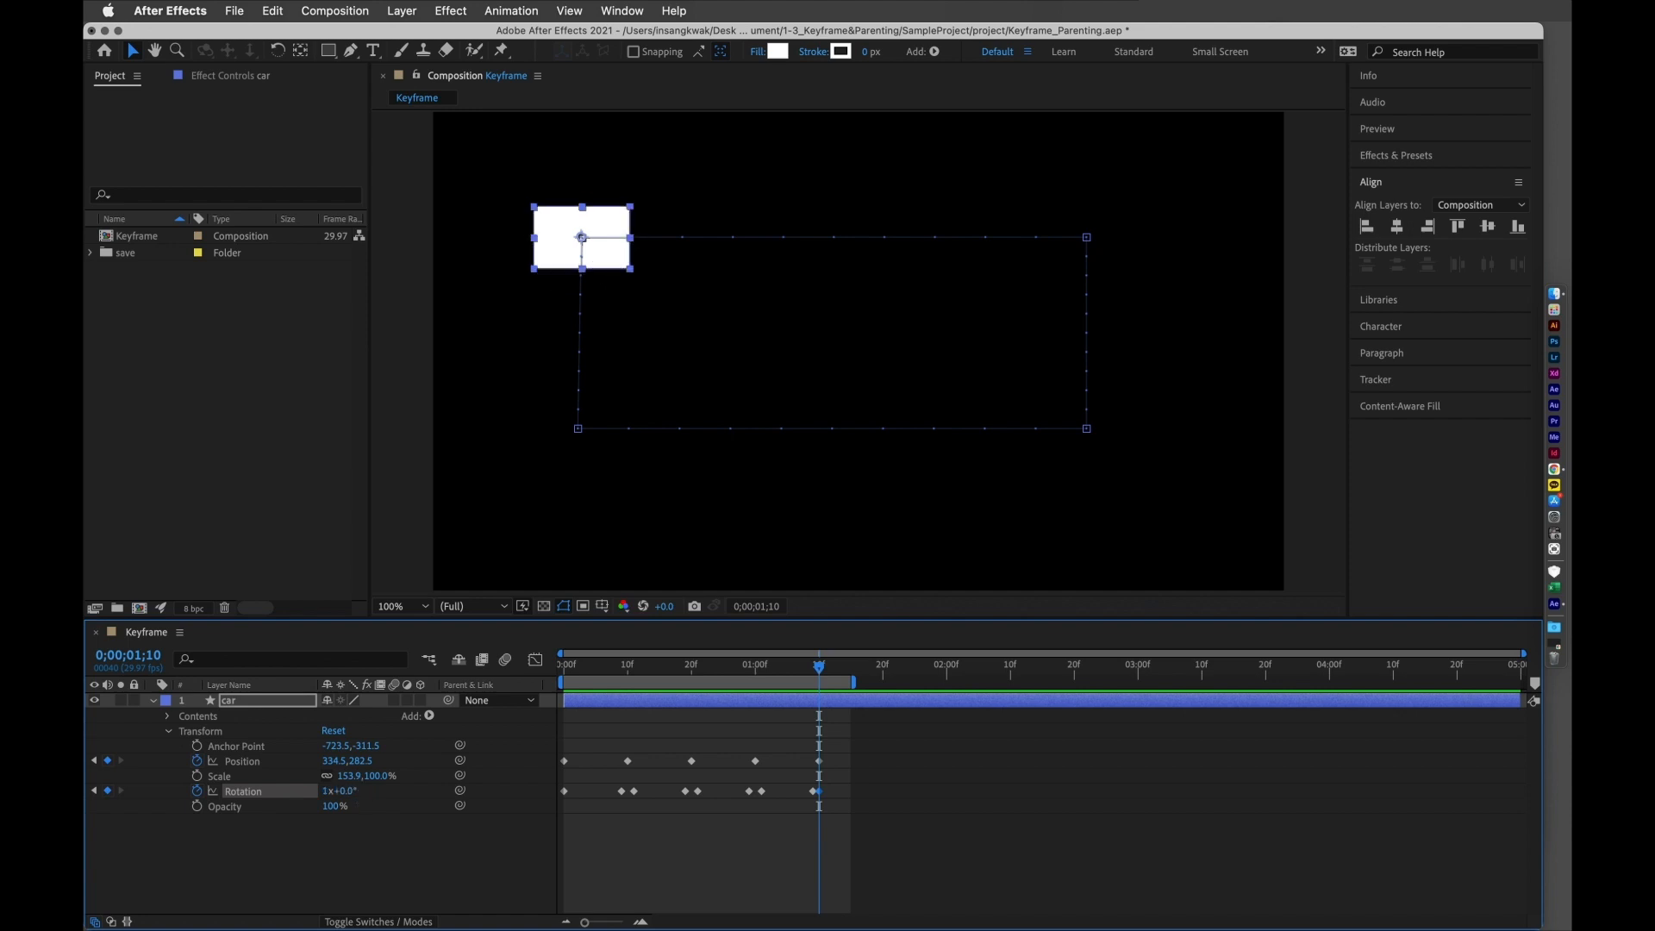
- Preview the car turning at each corner of the path from 0;00;00;00
drag(581, 671, 545, 683)
click(418, 866)
key(space)
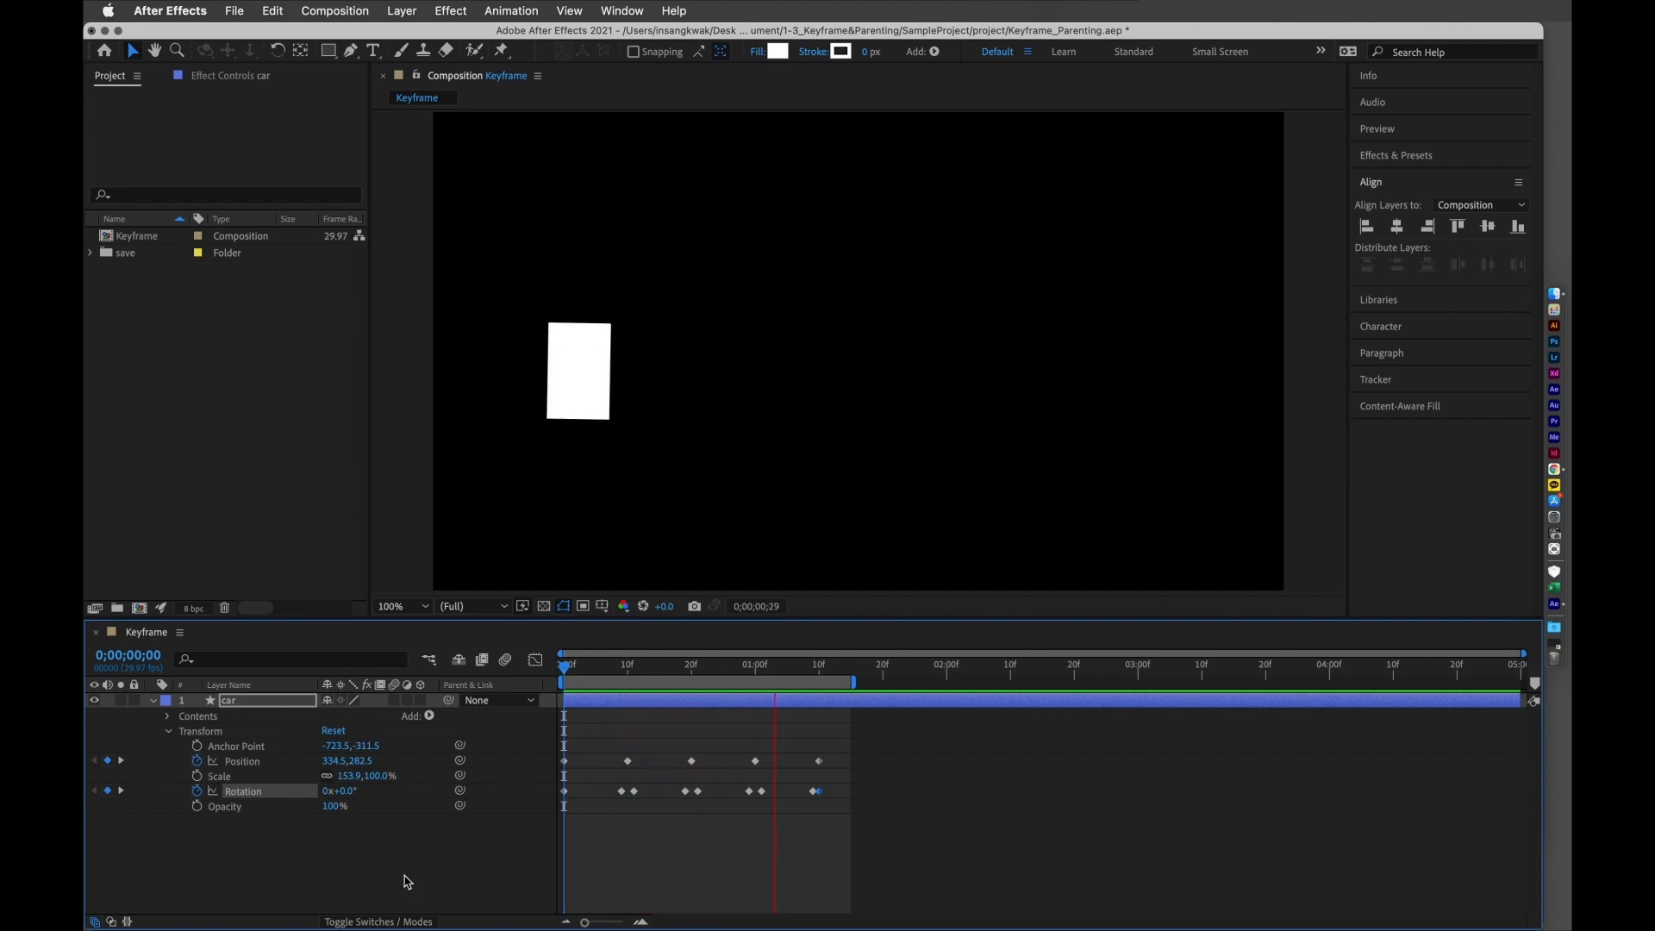
key(space)
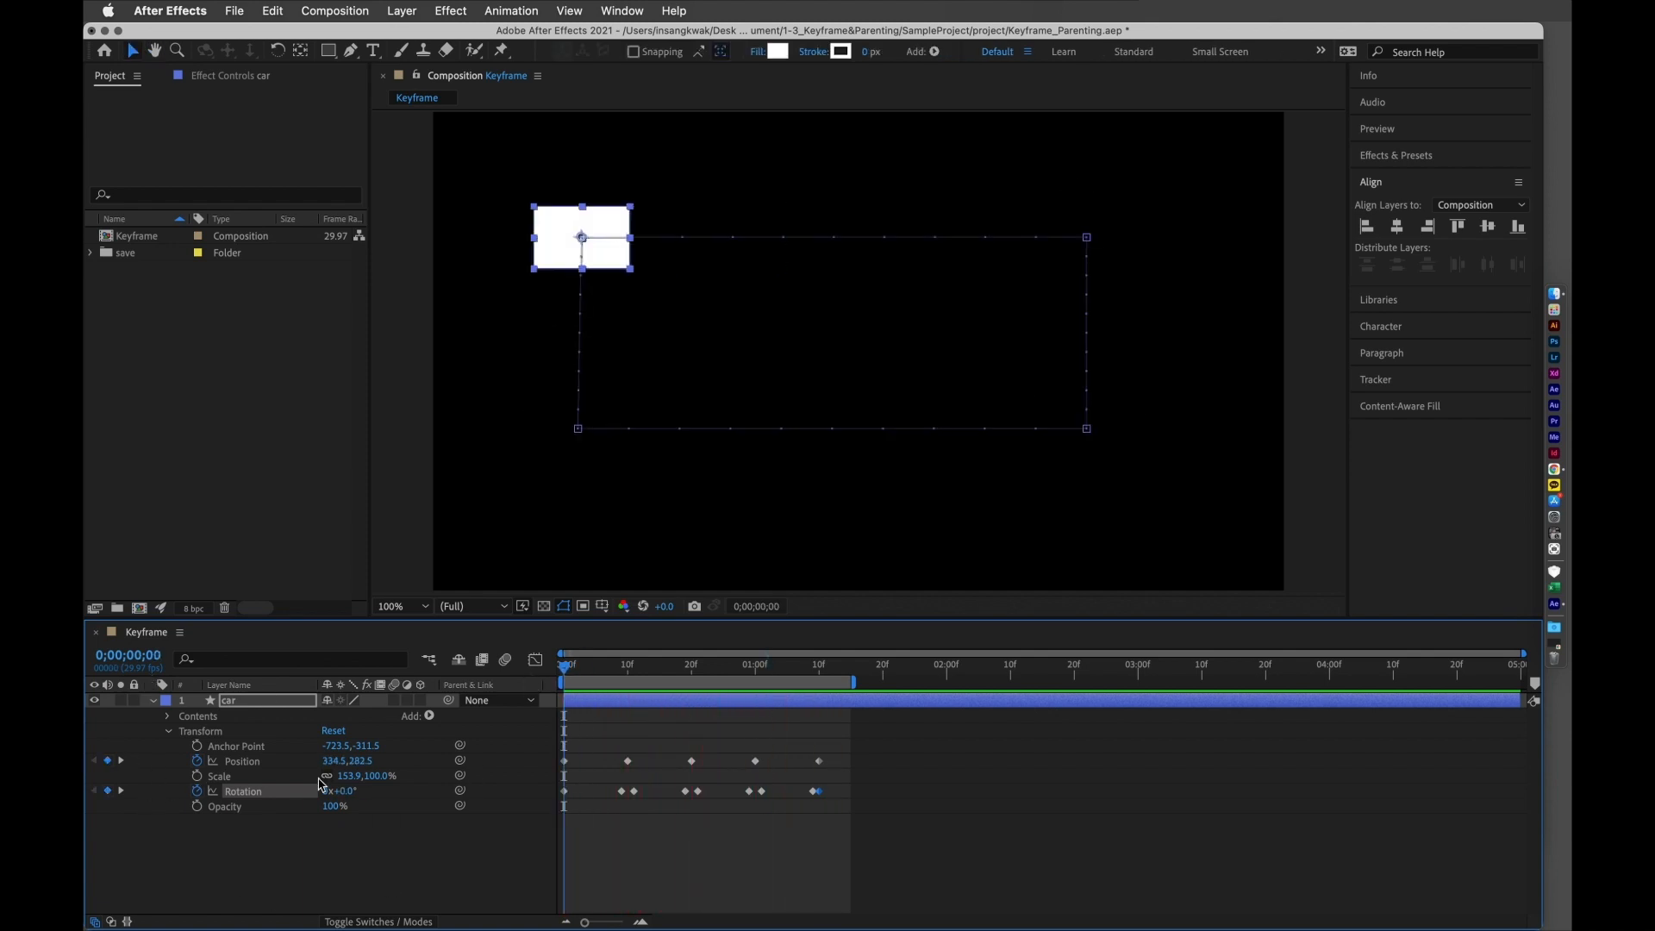
- Animate the car's Scale with keyframes of 99.9, 64.9% at 0;00;00;00 and 153.8, 99.9% at 0;00;00;10
drag(349, 775, 305, 776)
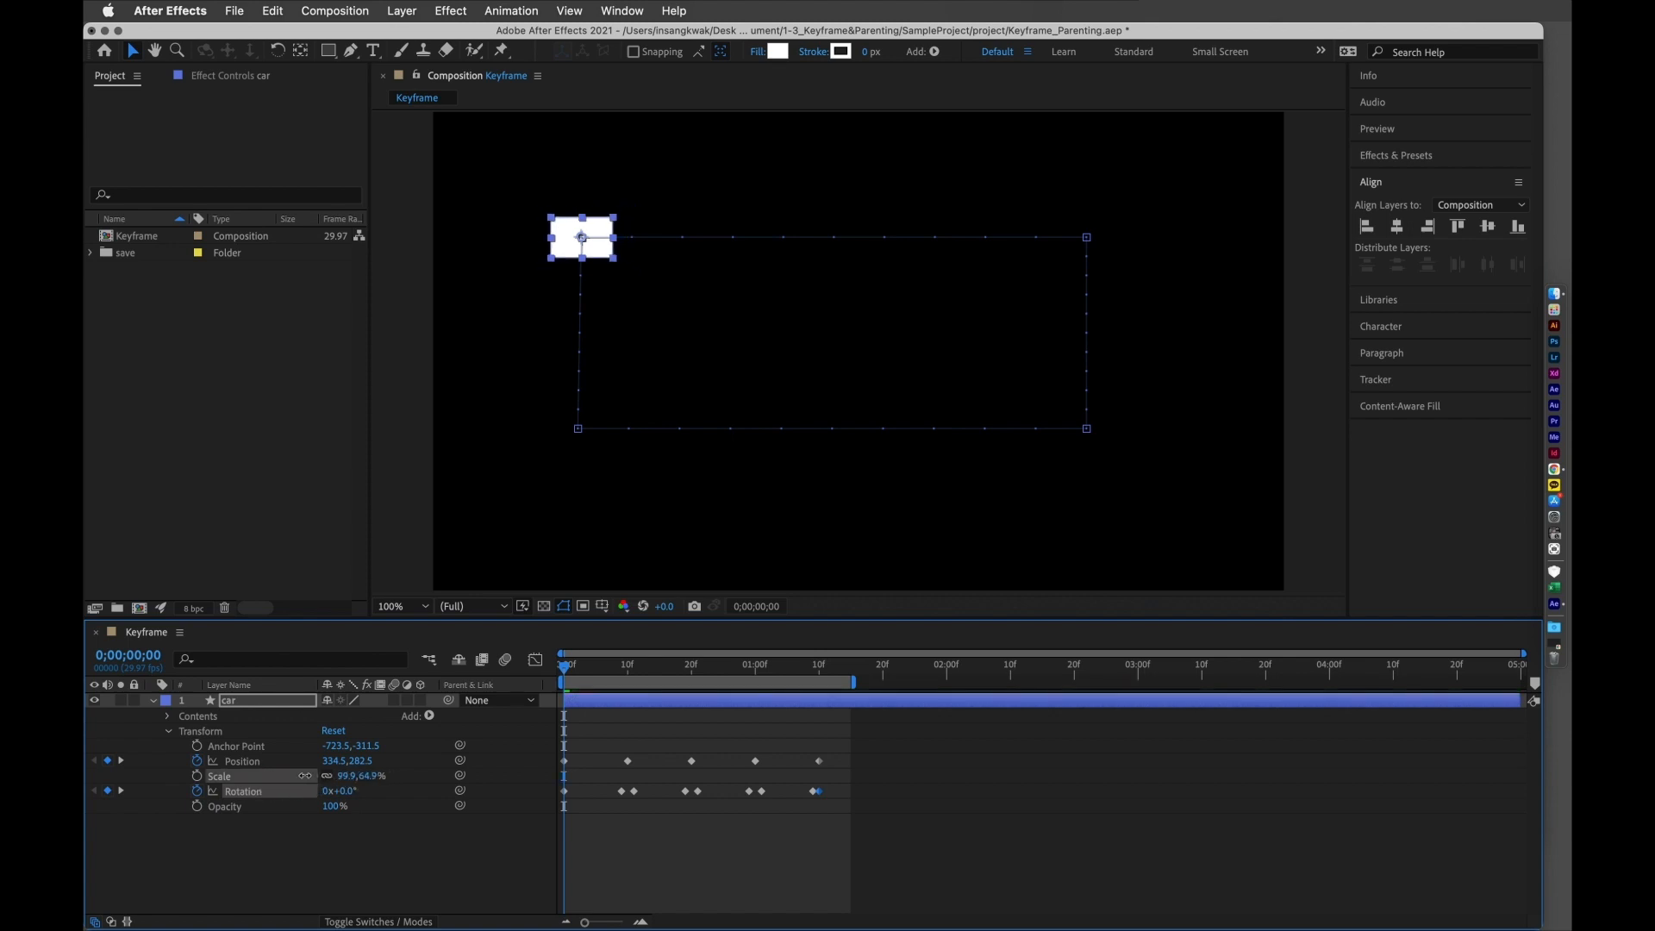
click(197, 776)
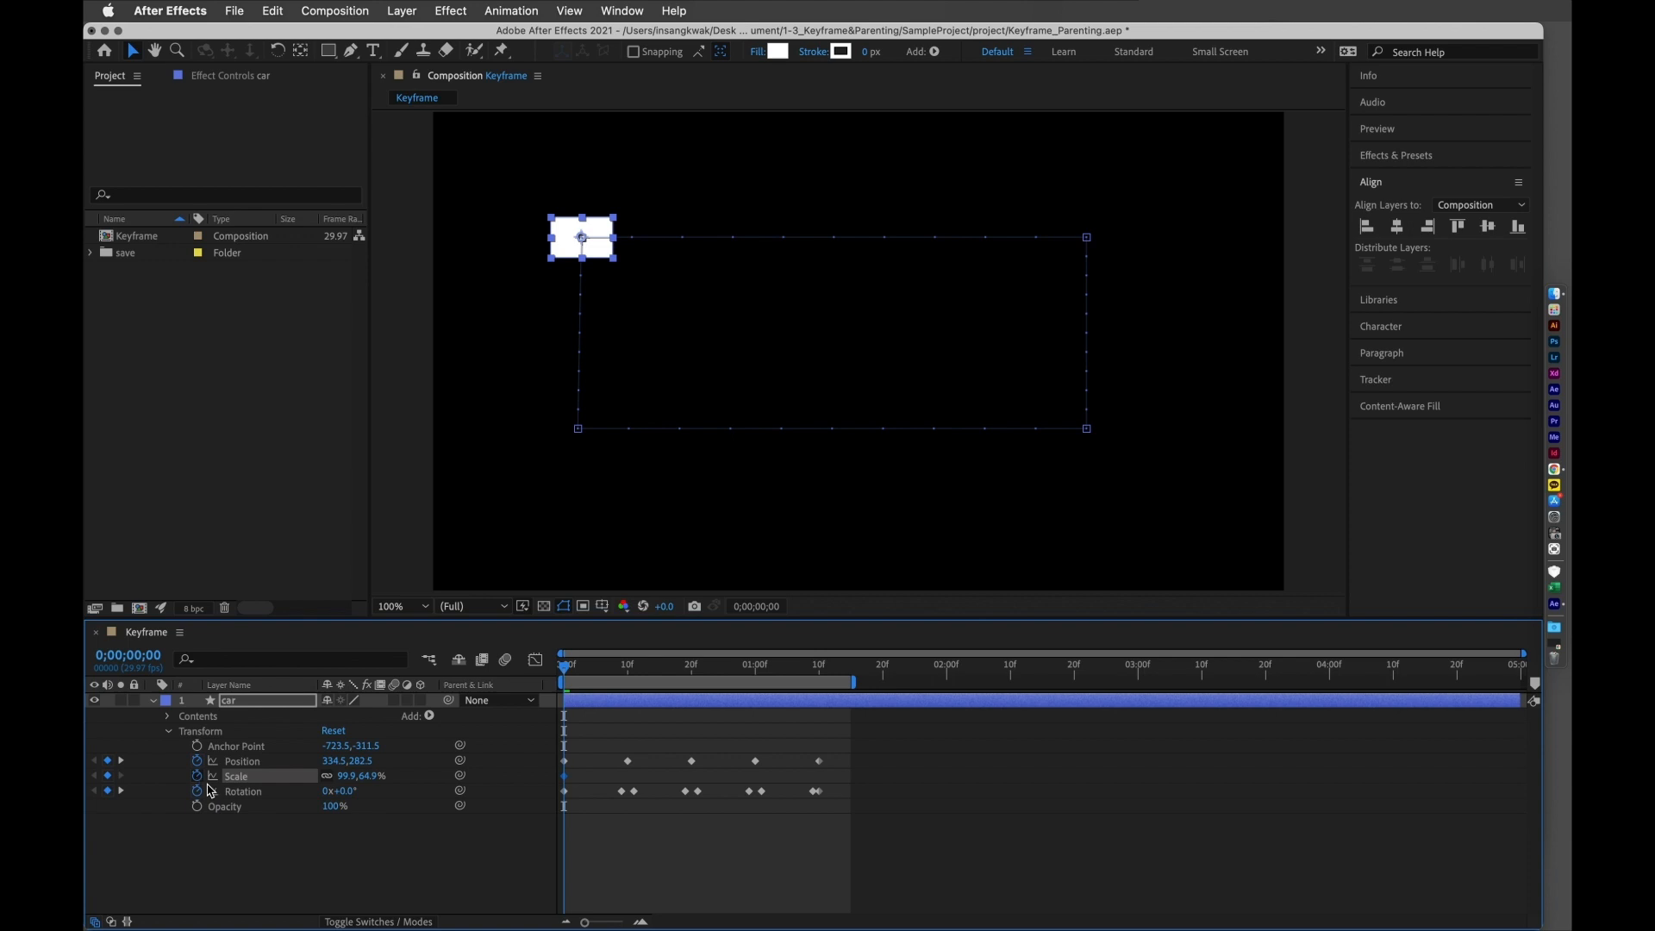
drag(574, 677, 631, 683)
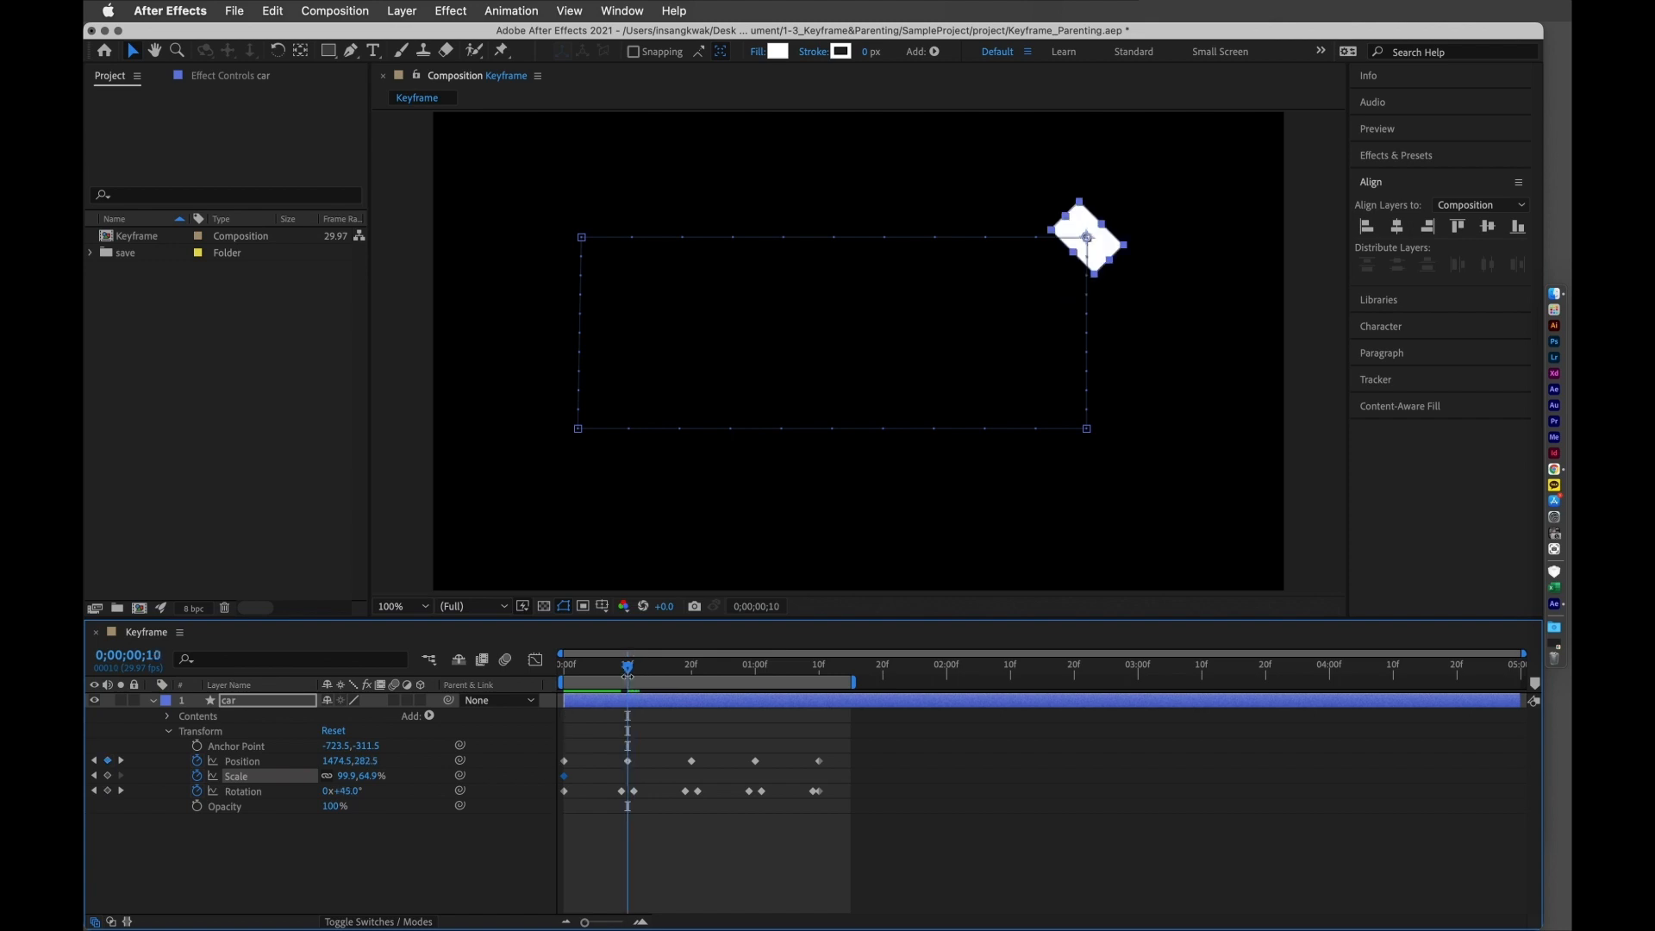
drag(367, 776, 403, 778)
- Add car Scale keyframes of 213.8, 138.9% at 0;00;00;20 and 126.1, 81.9% at 0;00;01;00
drag(633, 672, 698, 682)
drag(376, 778, 412, 784)
drag(722, 674, 758, 678)
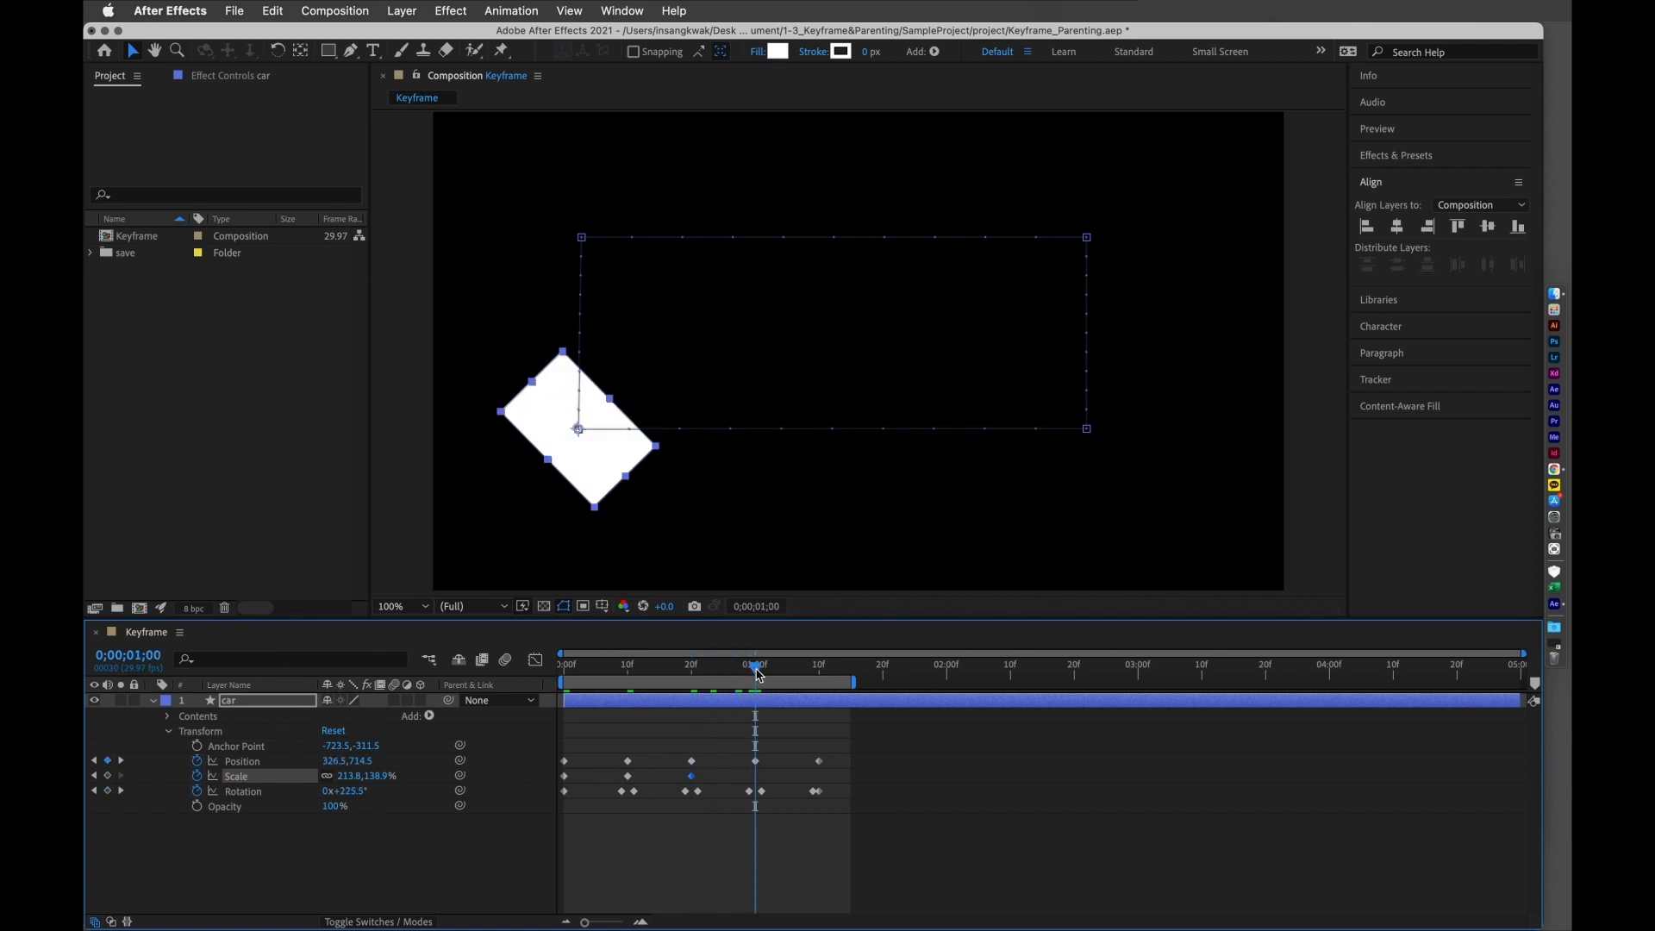
drag(369, 777, 314, 774)
- Copy the car's first Scale keyframe to 0;00;01;10 so the loop ends at 99.9, 64.9%
click(792, 668)
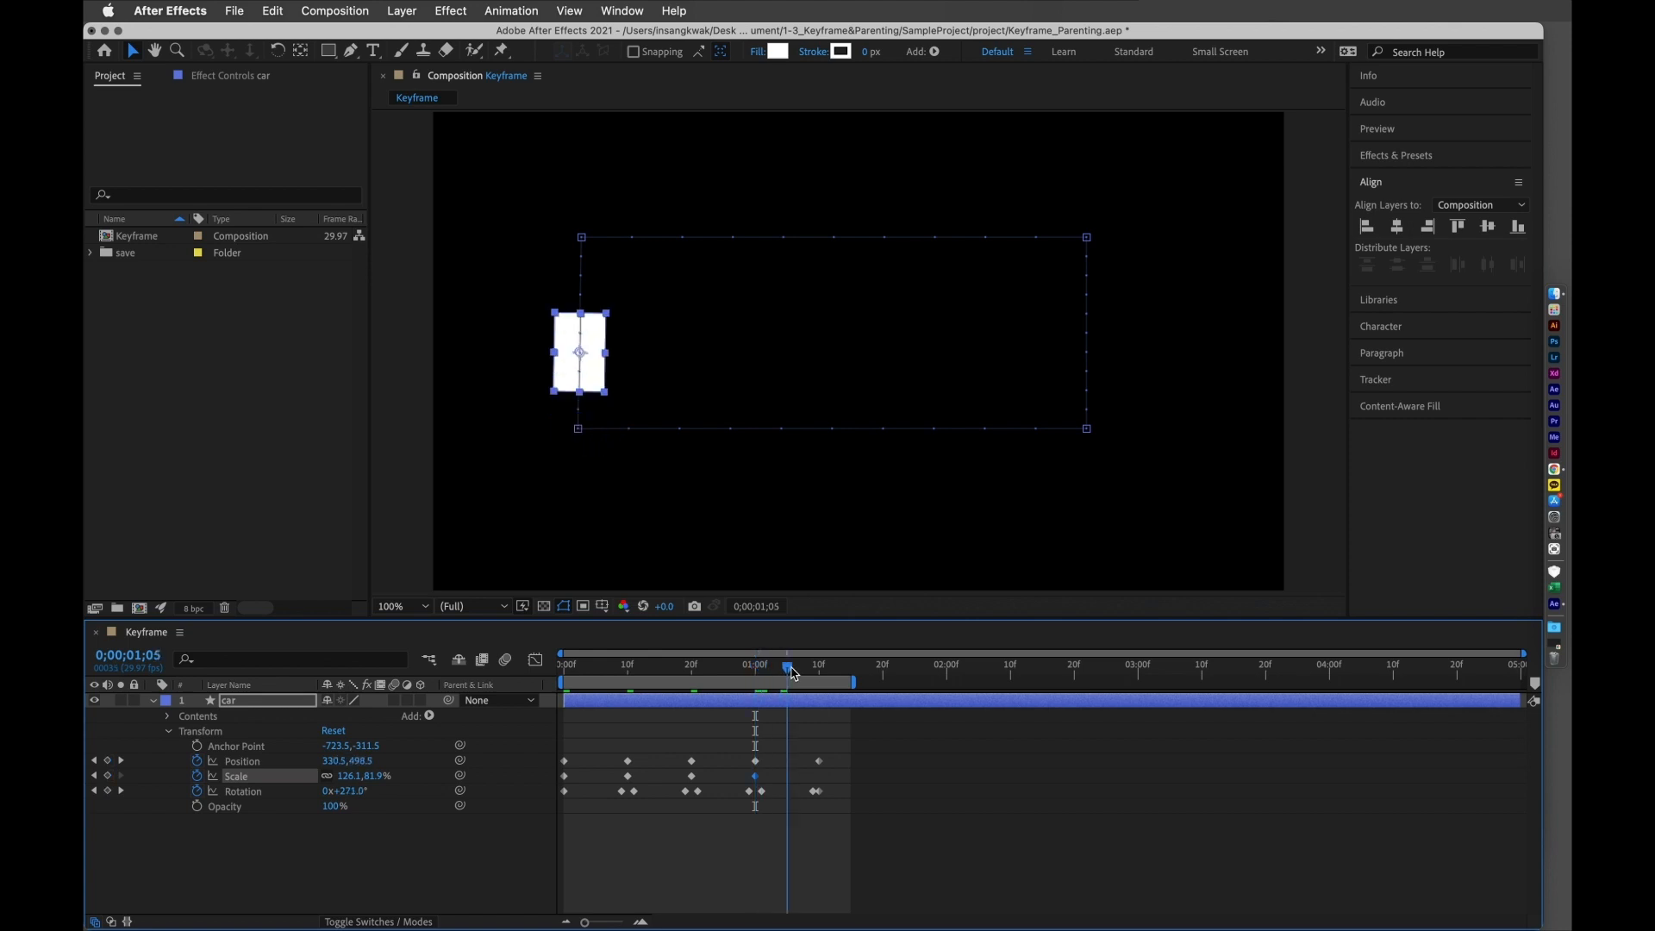
drag(794, 673, 818, 678)
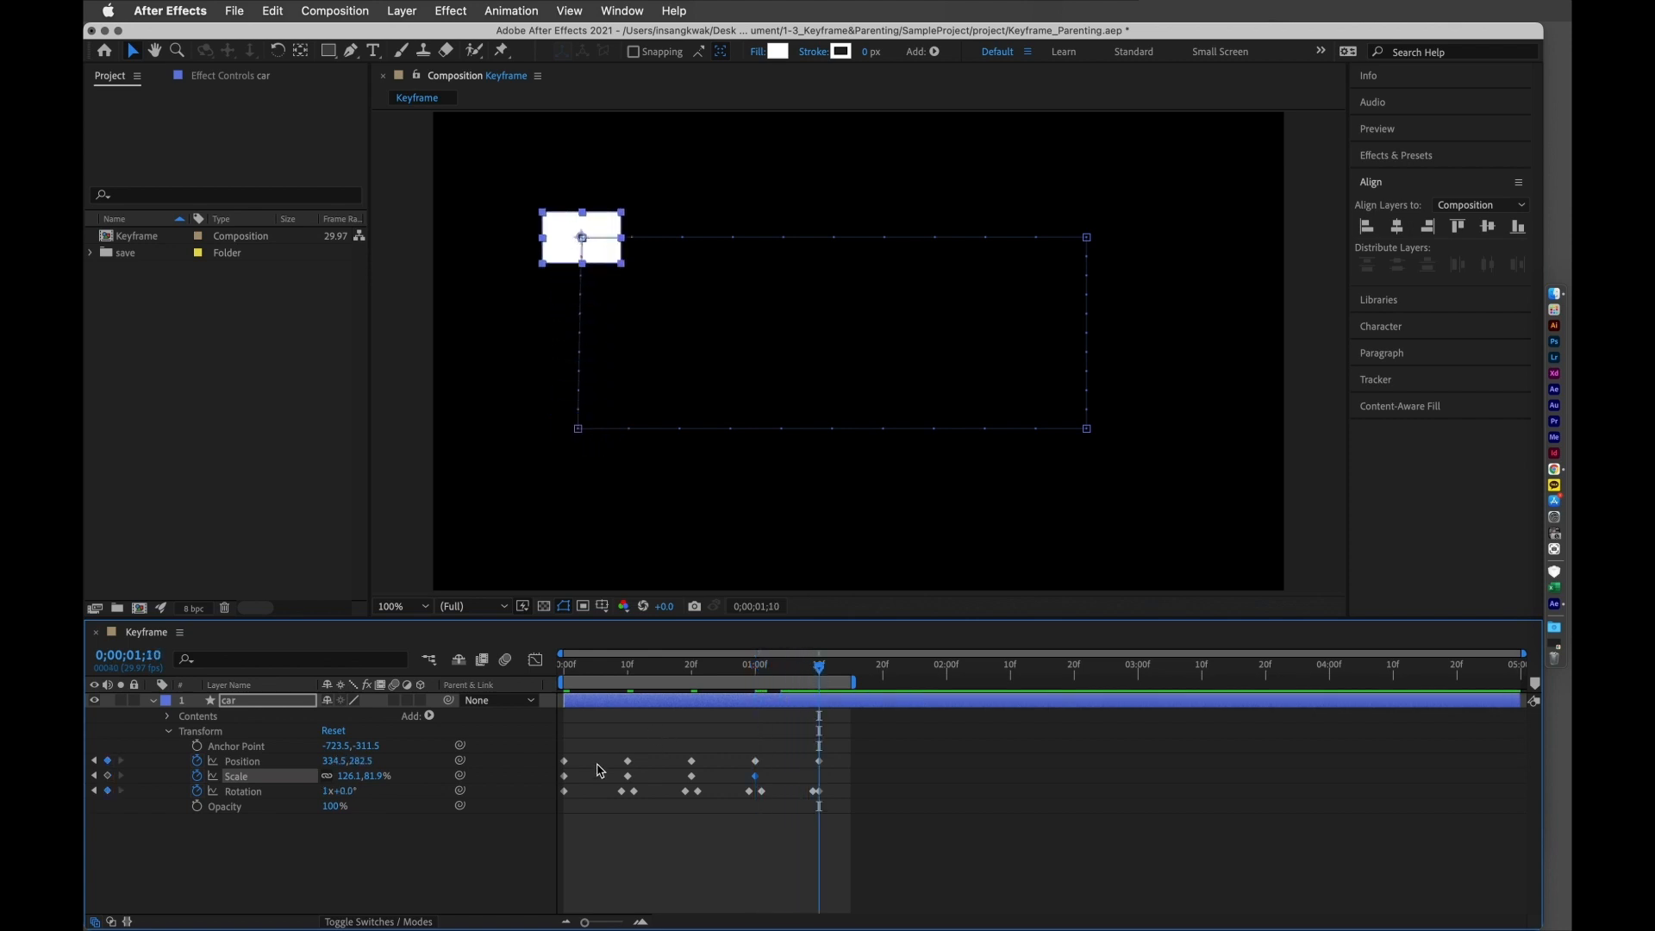
click(570, 781)
click(564, 776)
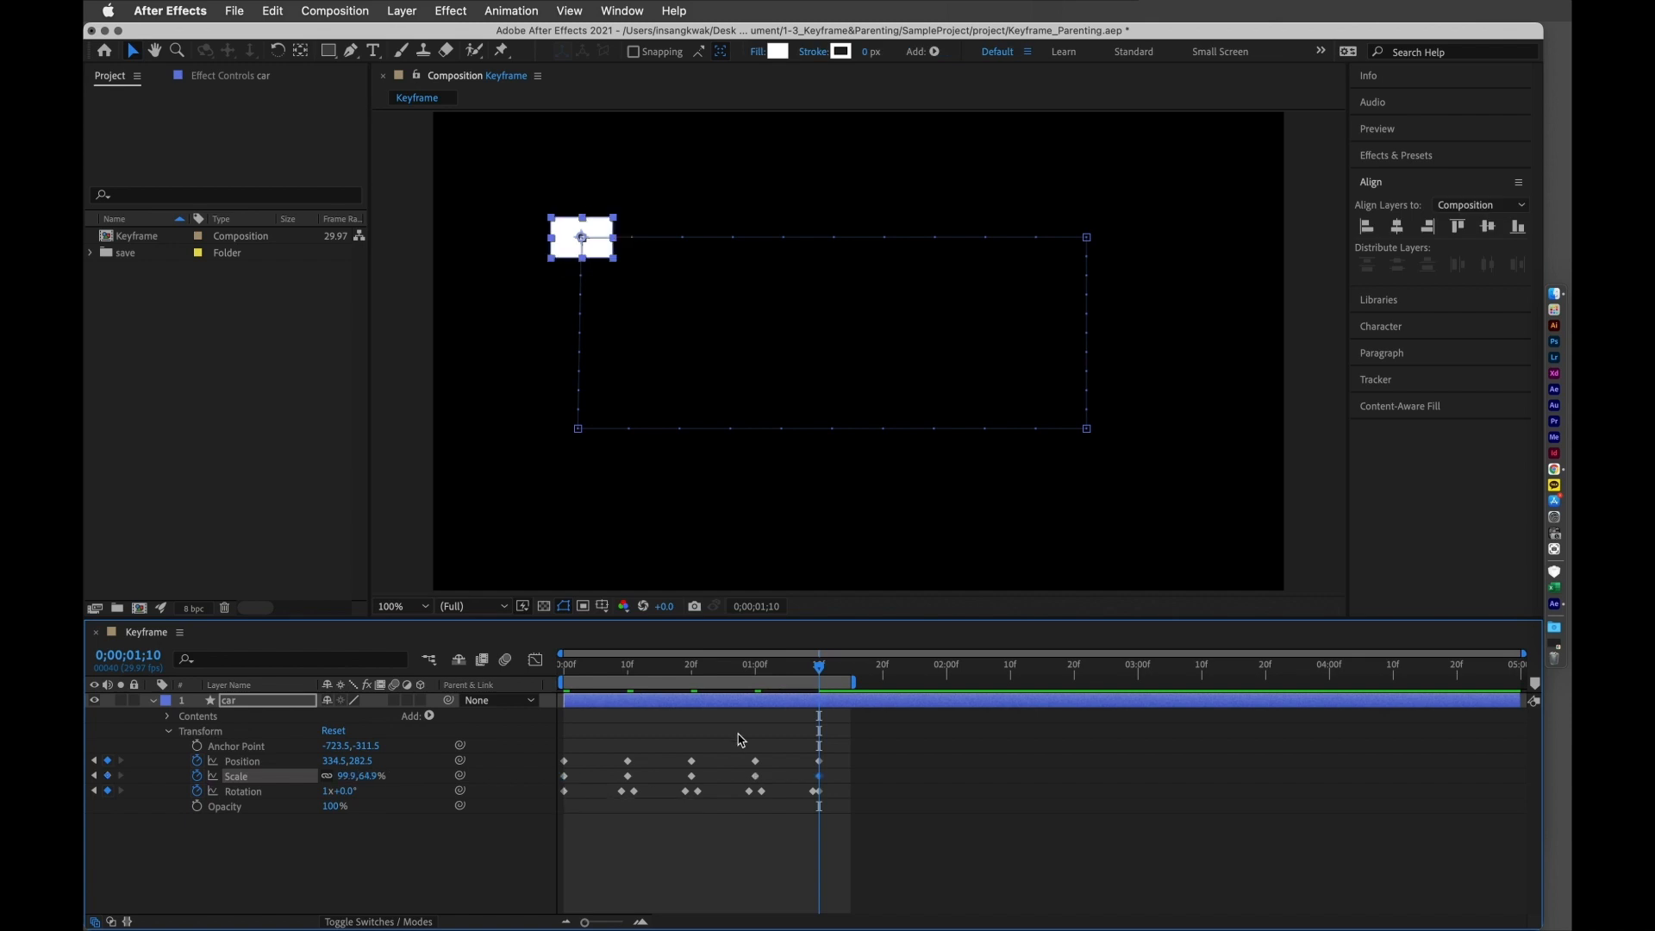
- Preview the car's size changes along the path and return to 0;00;00;00
click(965, 755)
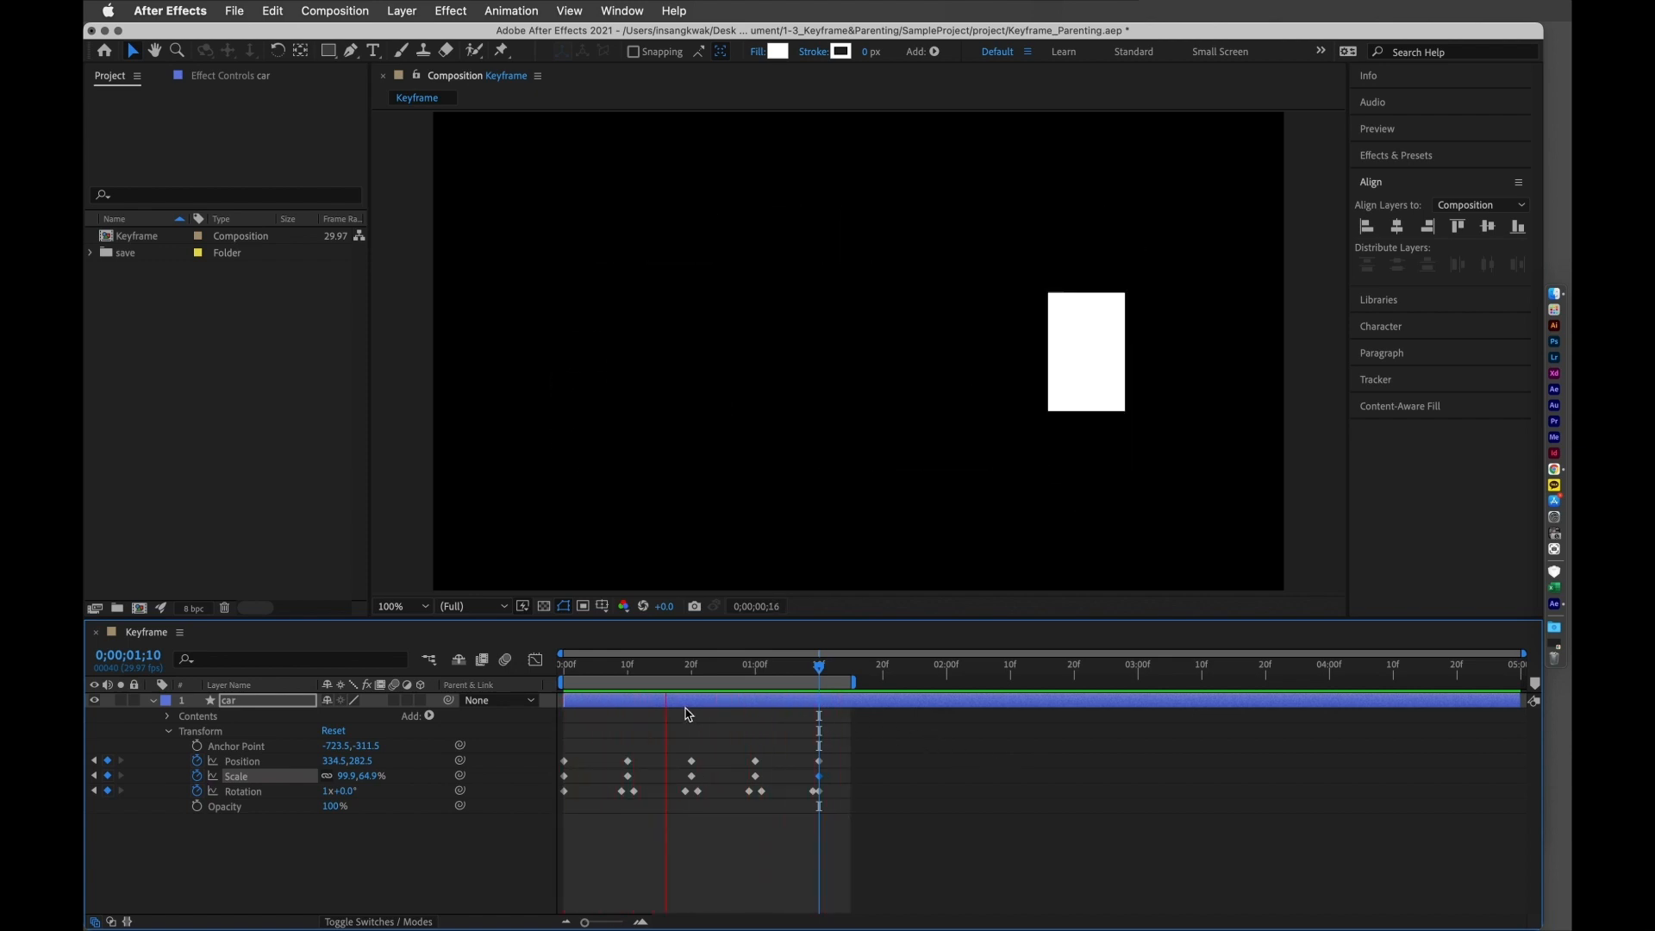
key(space)
drag(679, 669, 515, 673)
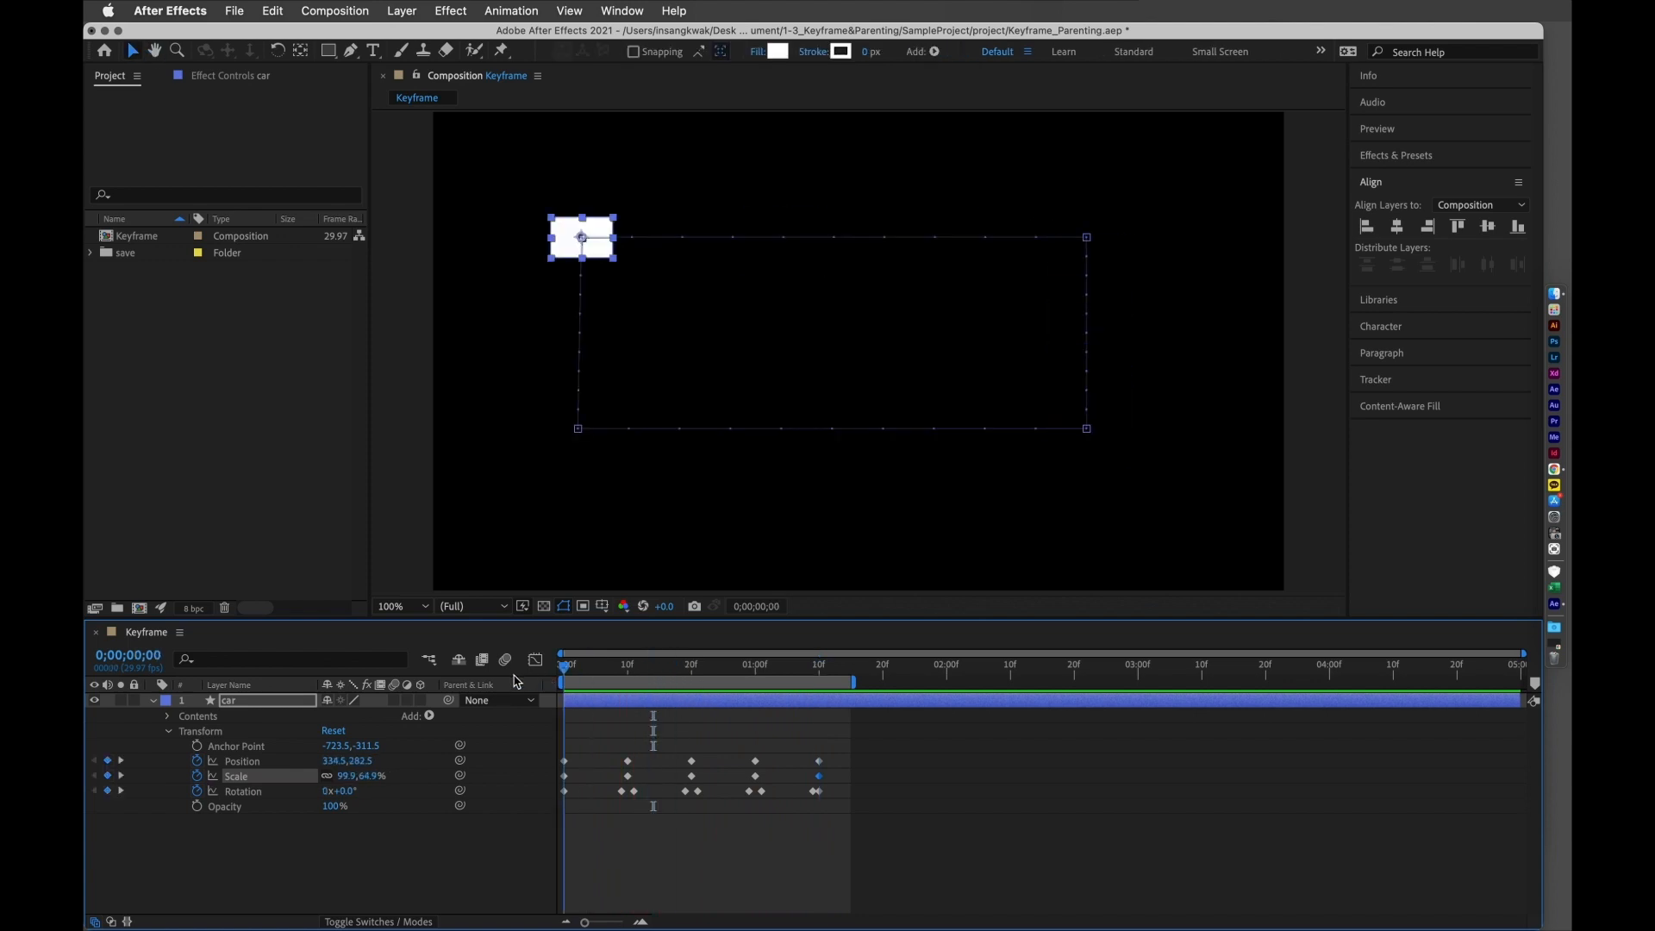
- Animate the car's Opacity with keyframes of 100% at 0;00;00;00, 21% at 0;00;00;10 and 100% at 0;00;01;00, and preview the fade
click(196, 806)
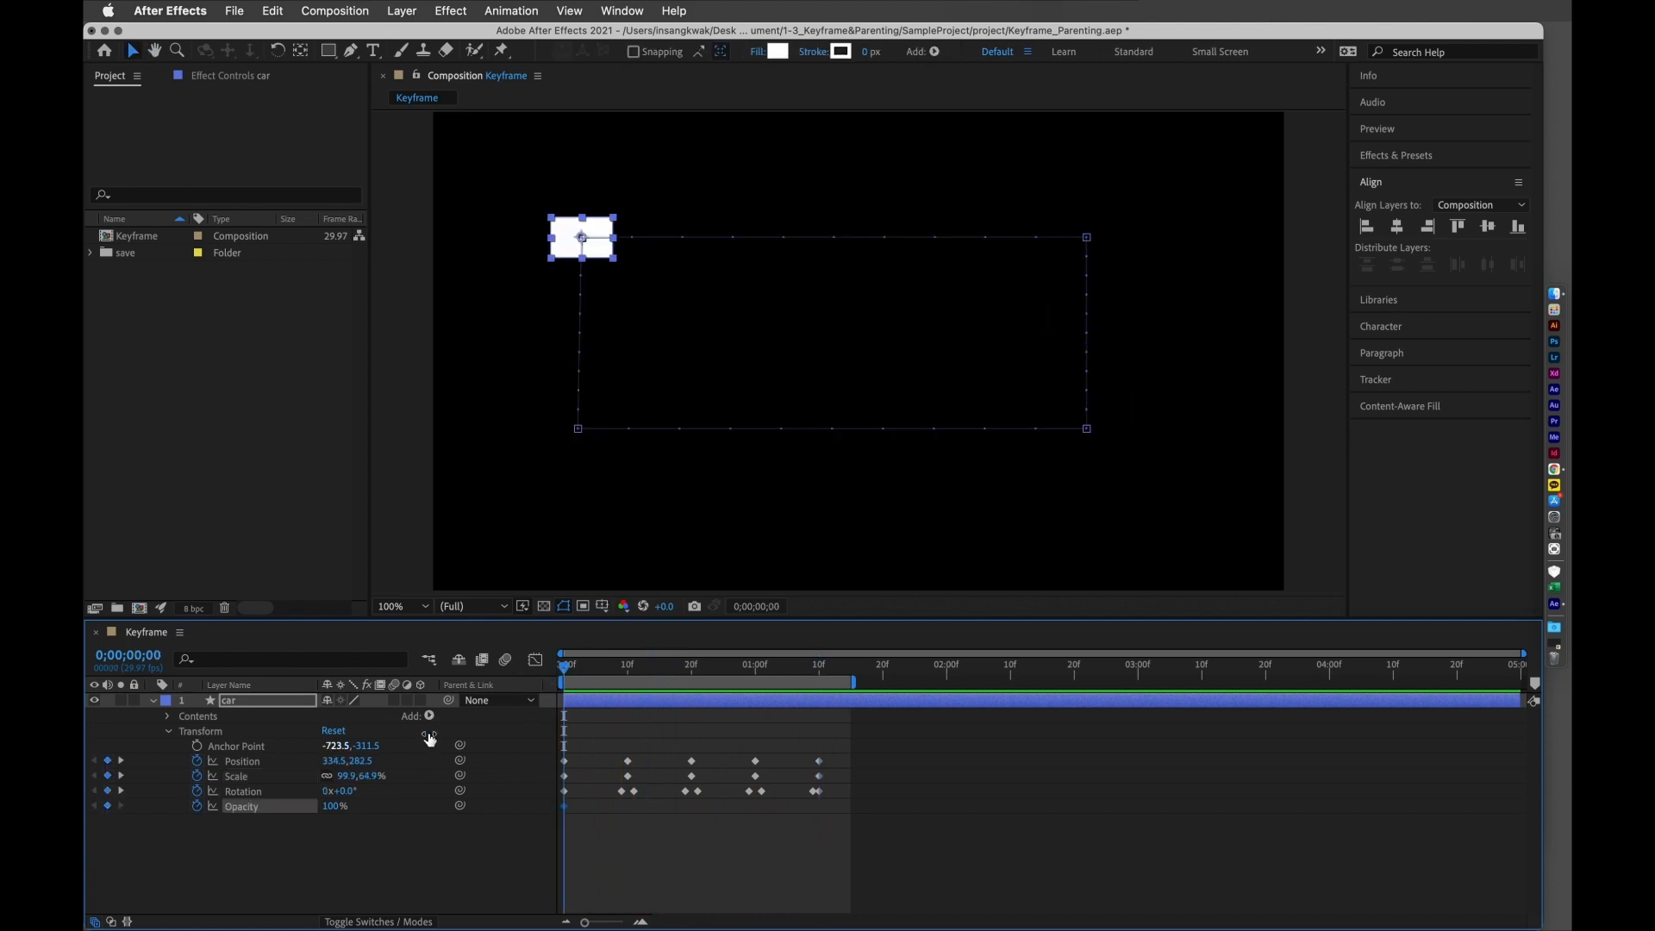
drag(577, 673, 627, 671)
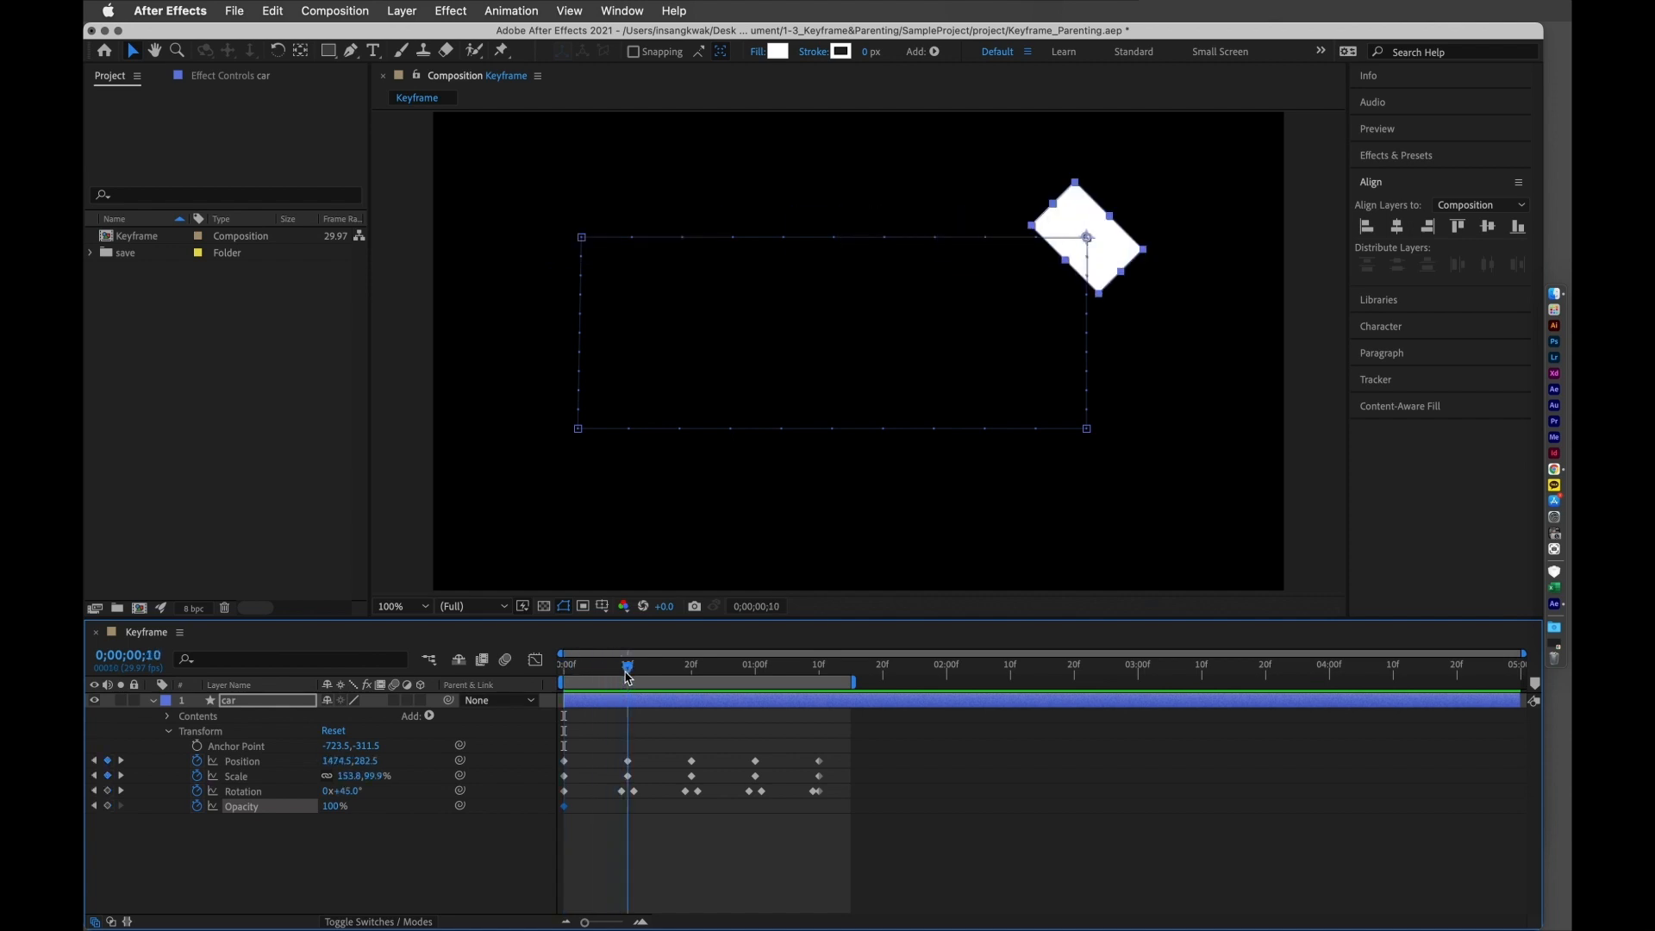
drag(334, 814, 267, 808)
drag(662, 676, 756, 683)
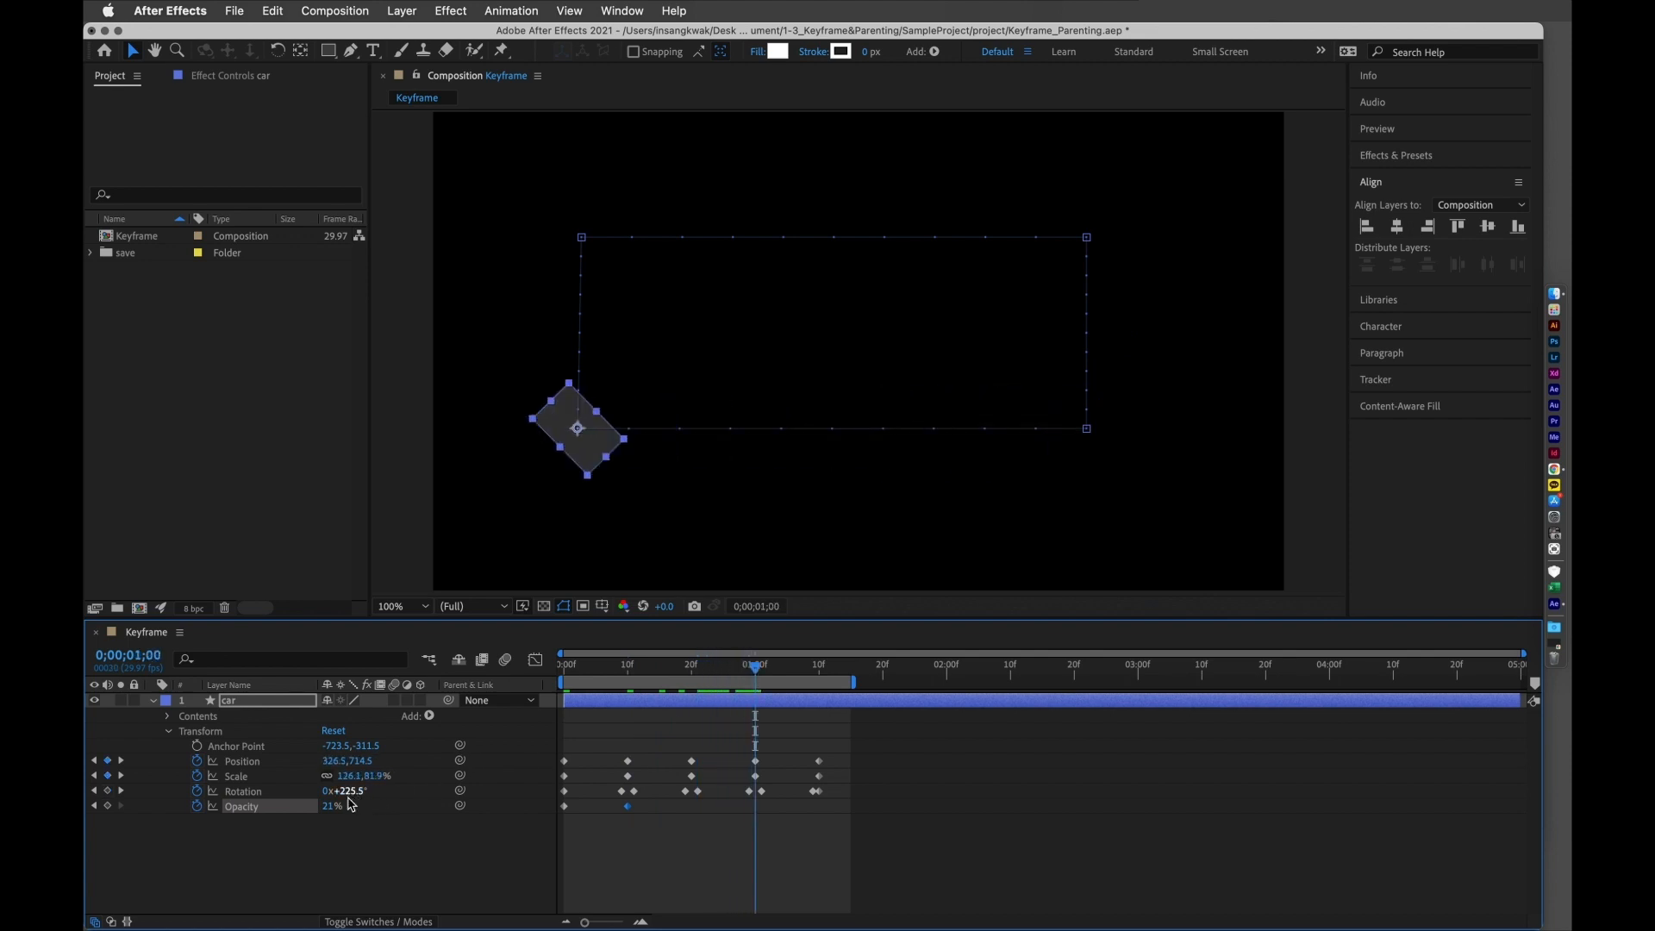
drag(332, 806, 403, 806)
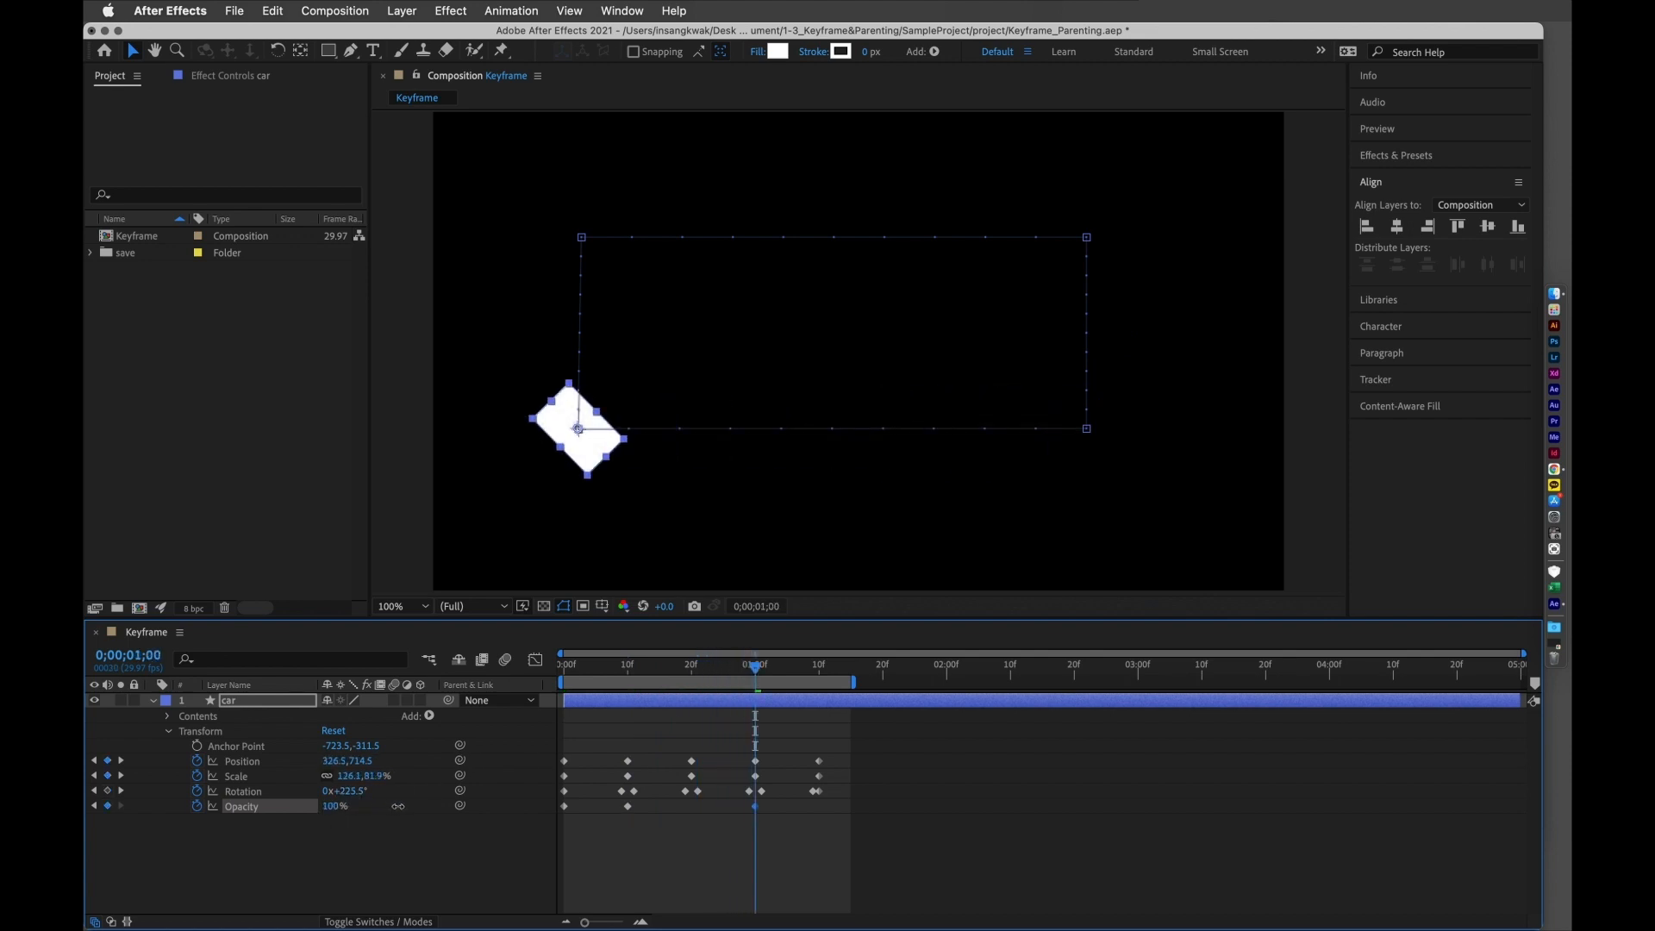
key(space)
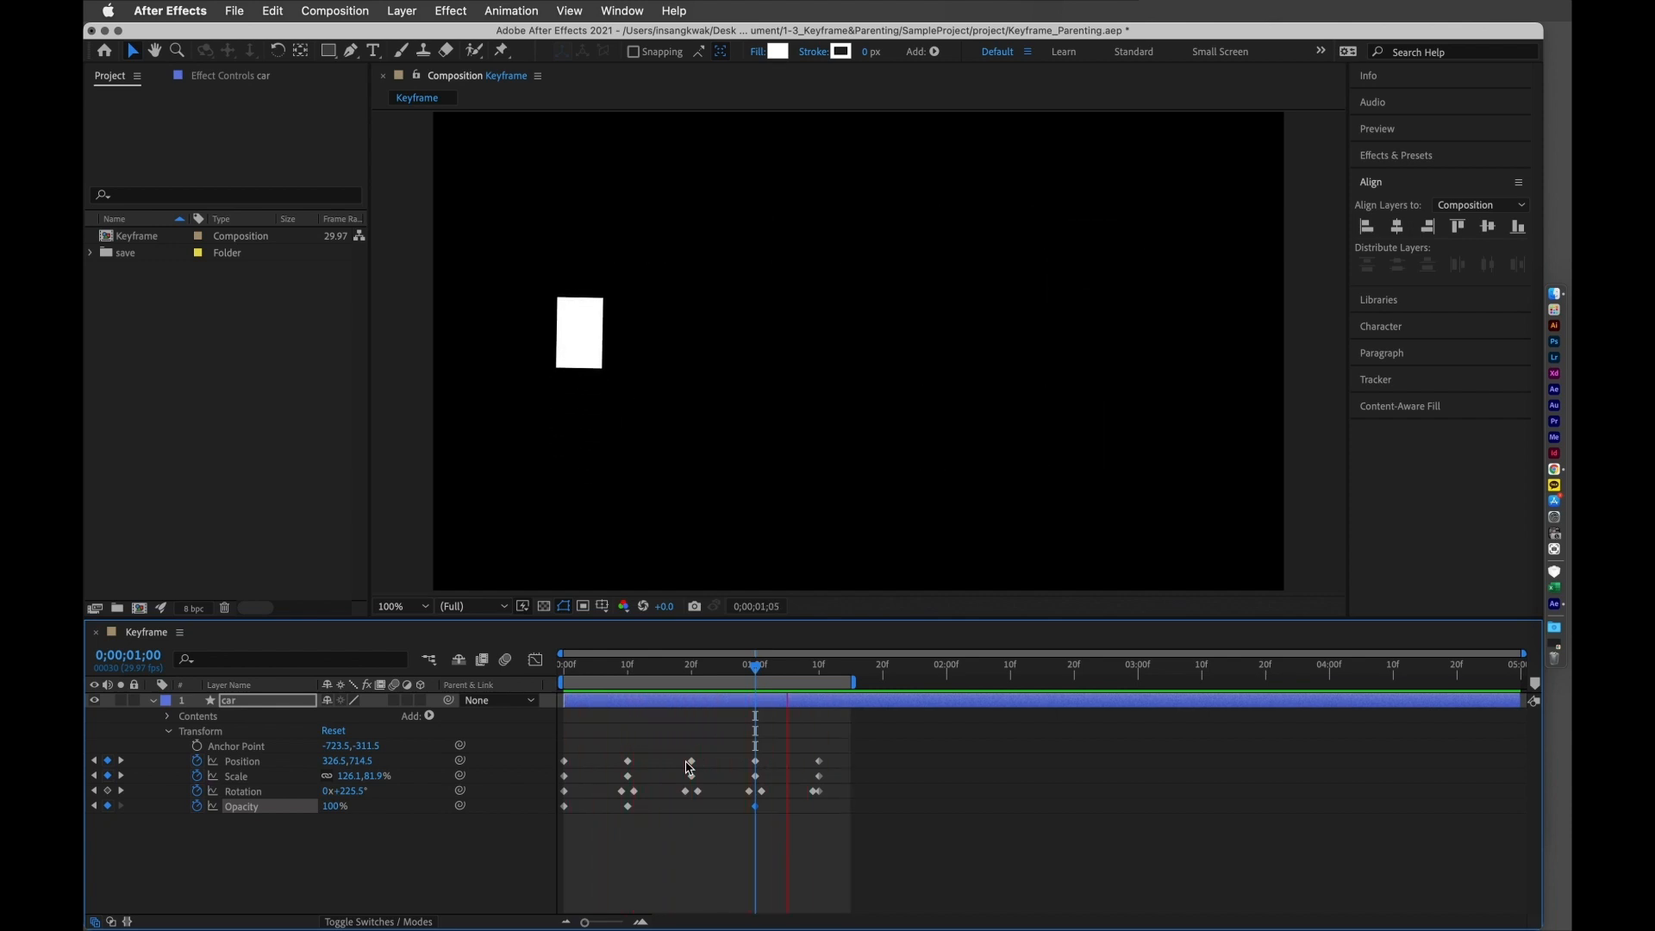
- Keyframe the car's Anchor Point at -723.5, -311.5 at 0;00;00;00 and at -723.5, -238.5 at 0;00;00;10 and 0;00;01;00
drag(664, 666, 539, 681)
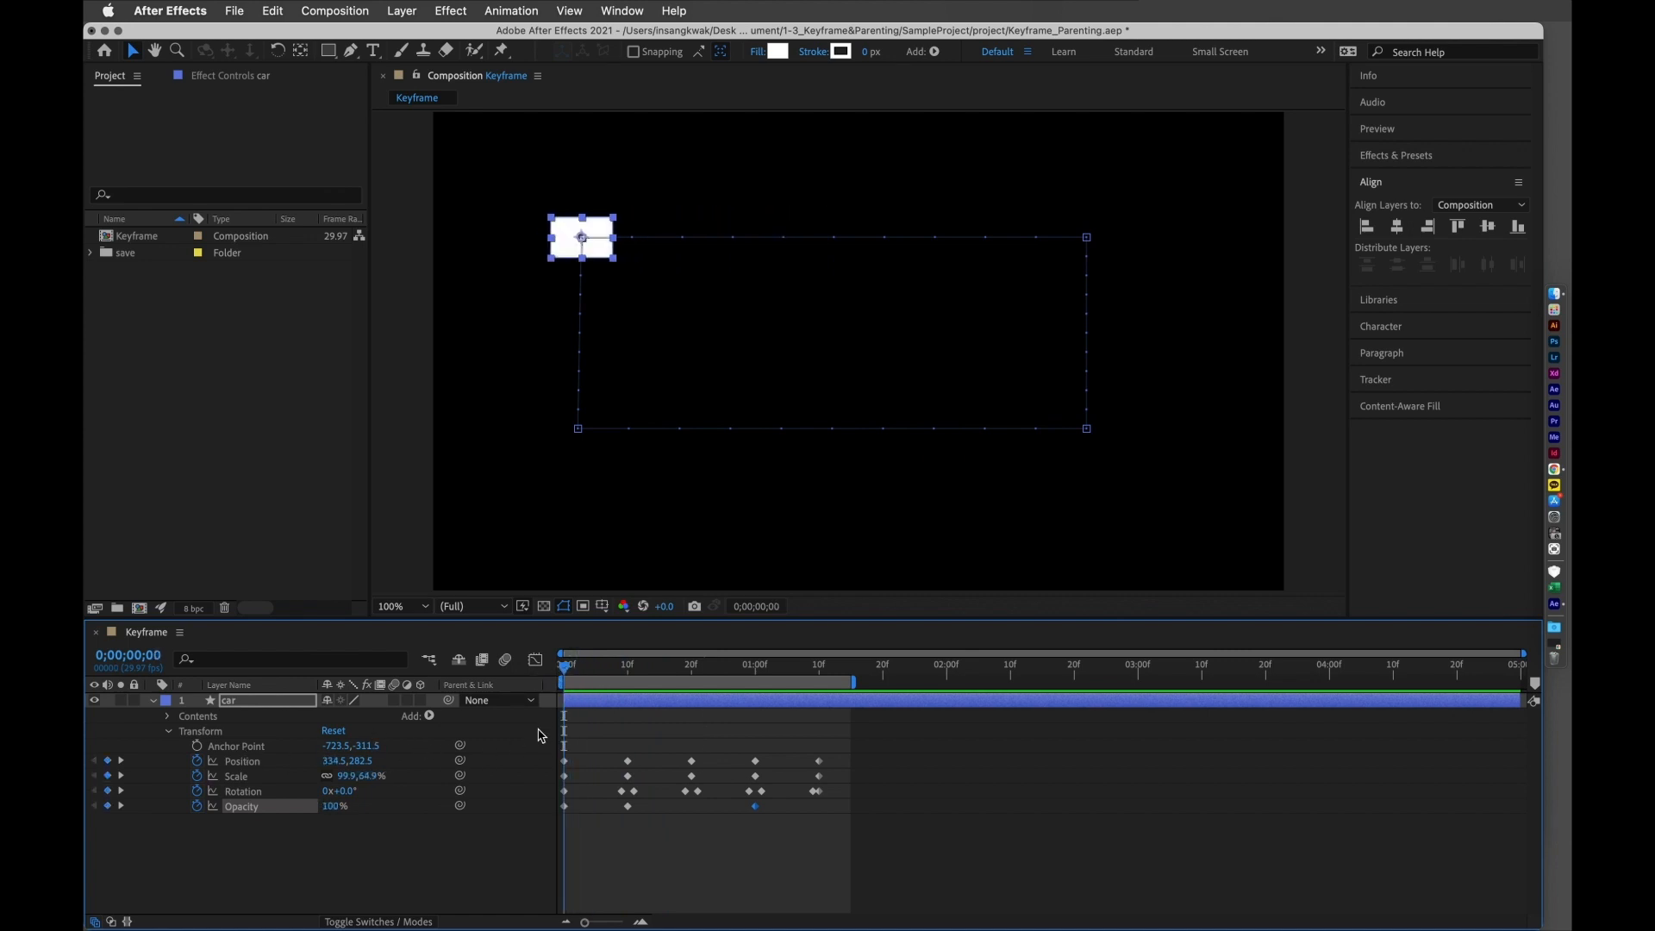
click(197, 746)
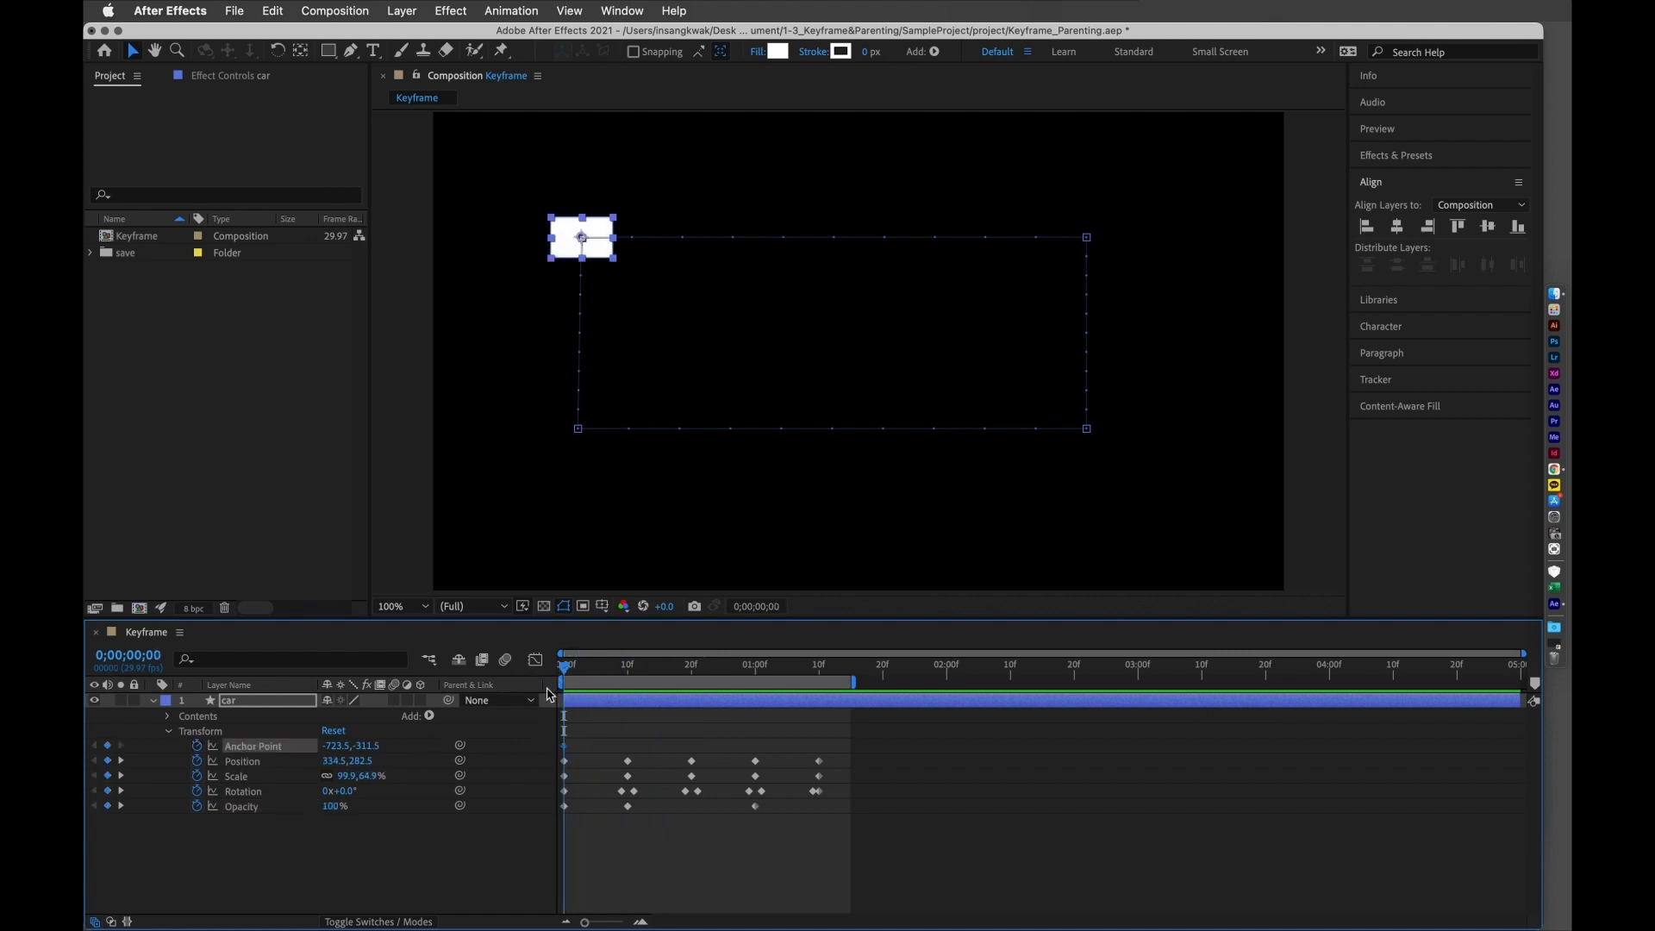
drag(577, 674, 632, 679)
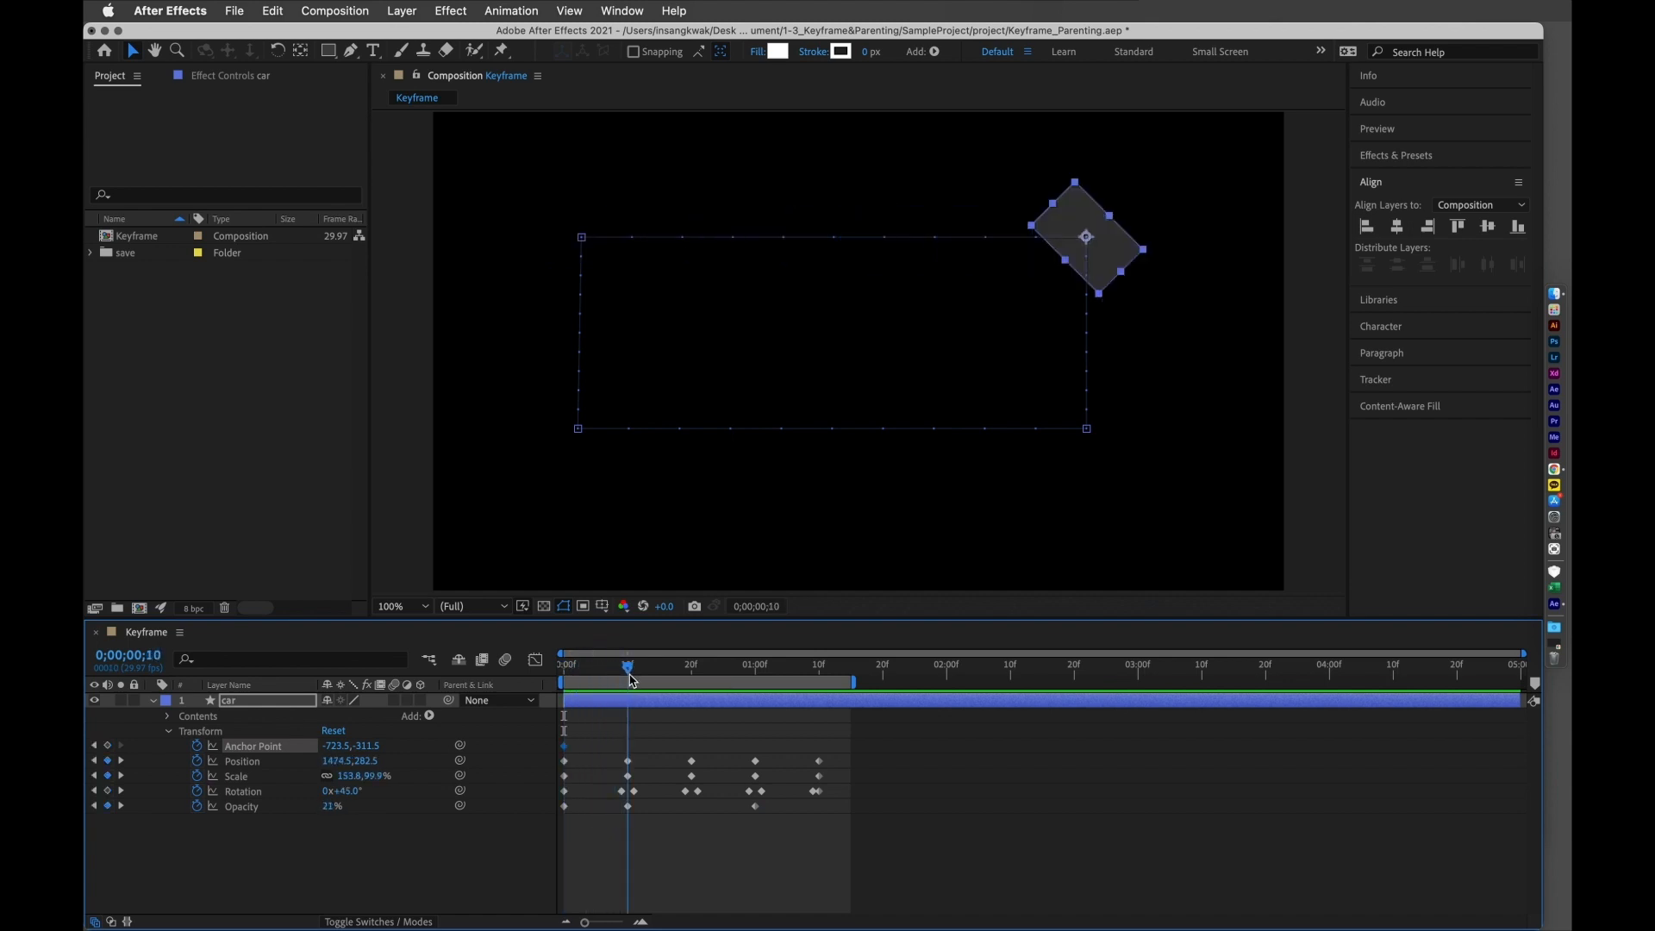
drag(360, 747, 422, 747)
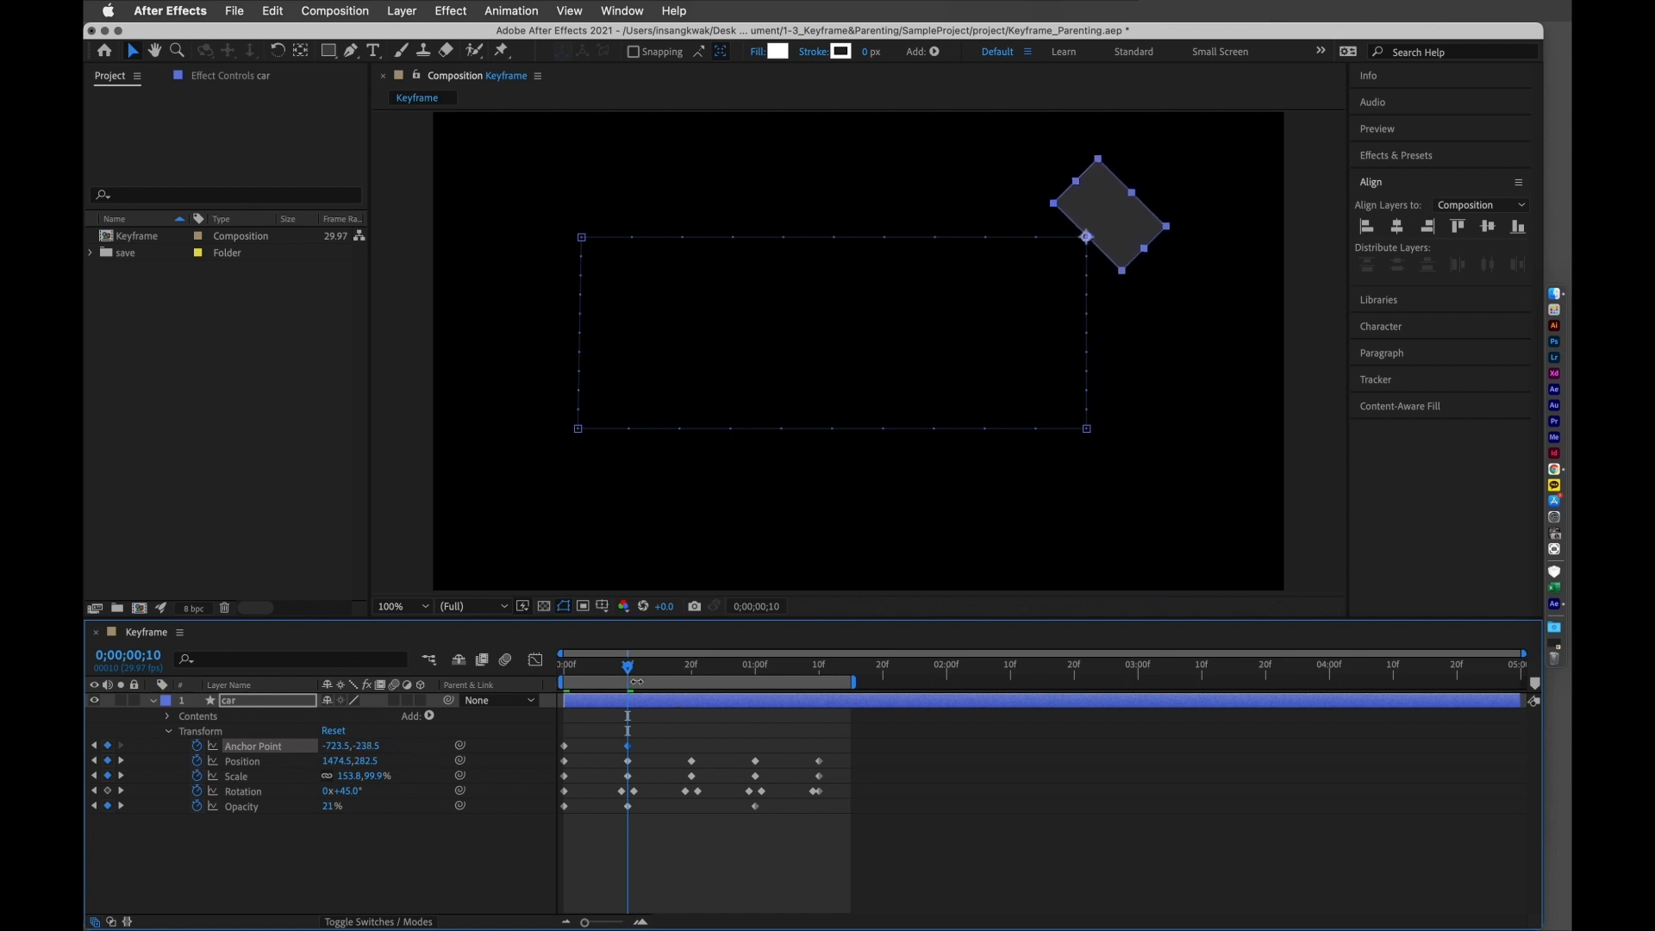
drag(637, 682, 760, 711)
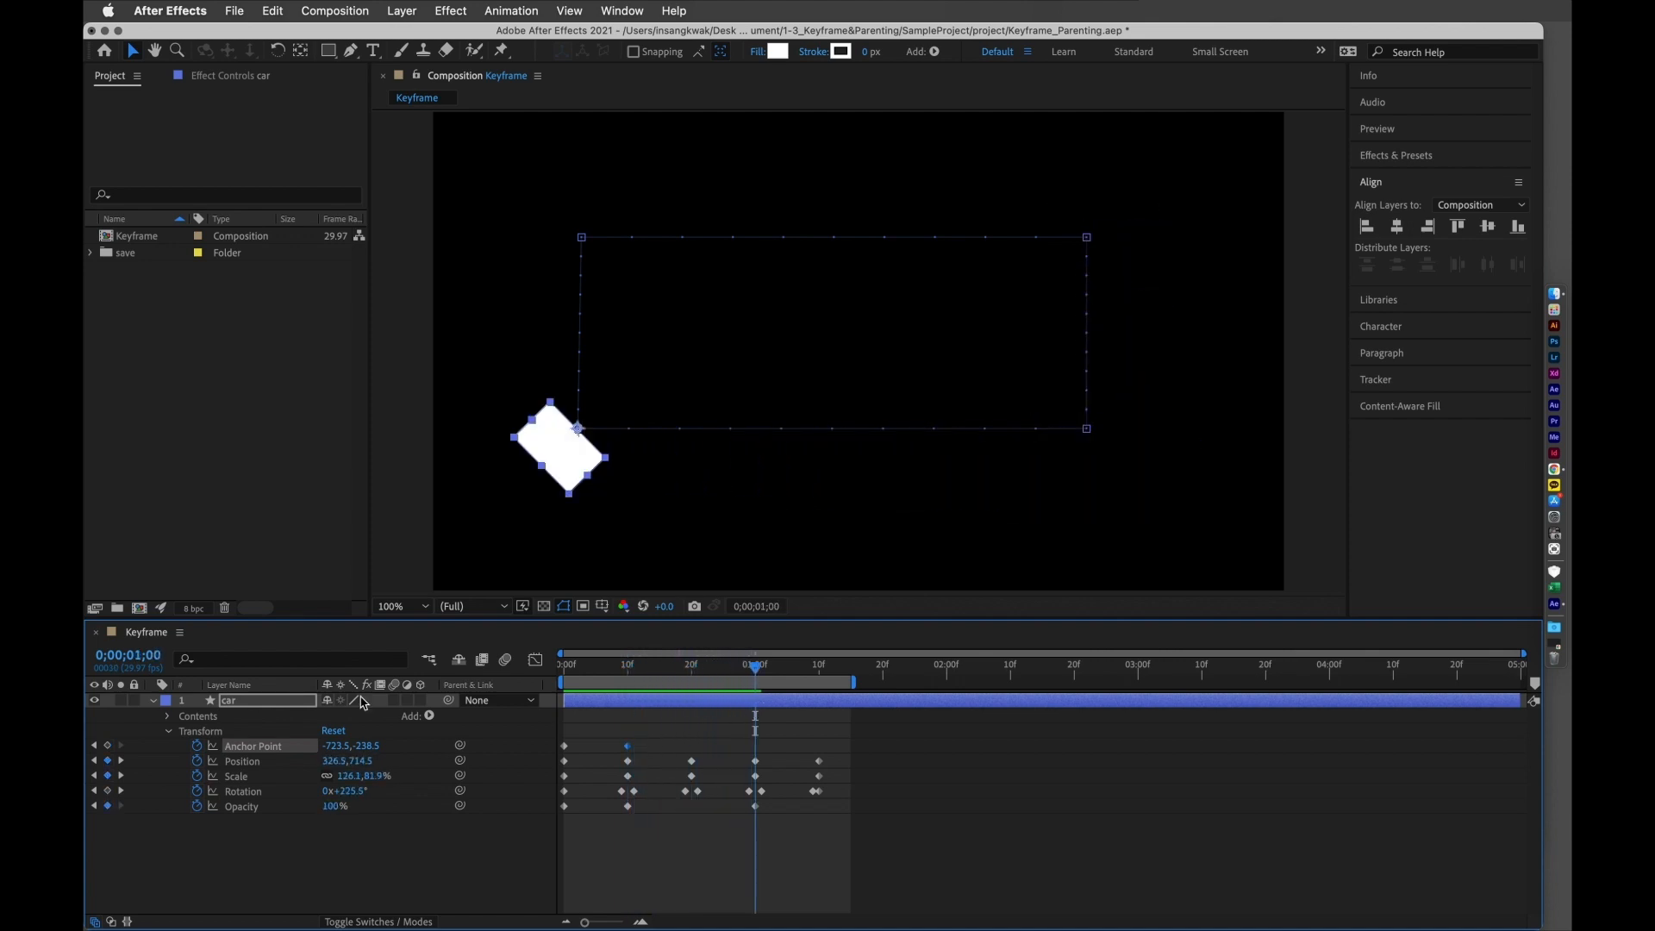
click(106, 745)
- Copy the car's first Anchor Point keyframe, -723.5, -311.5, to 0;00;01;10
drag(765, 681, 823, 689)
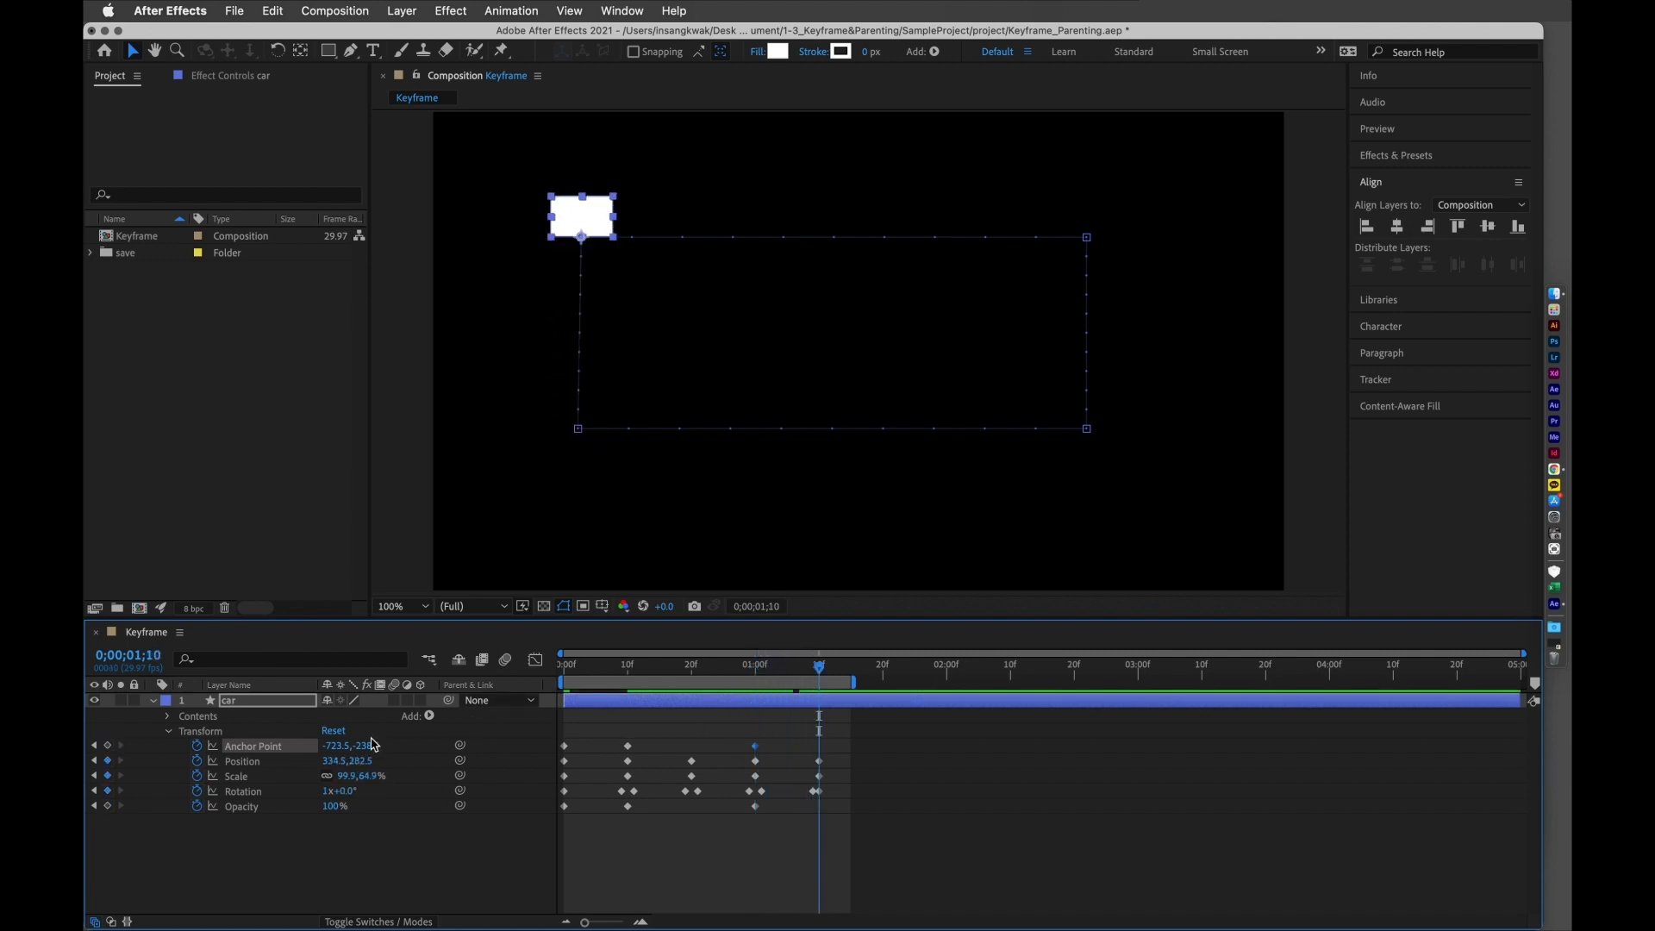
drag(369, 747, 312, 746)
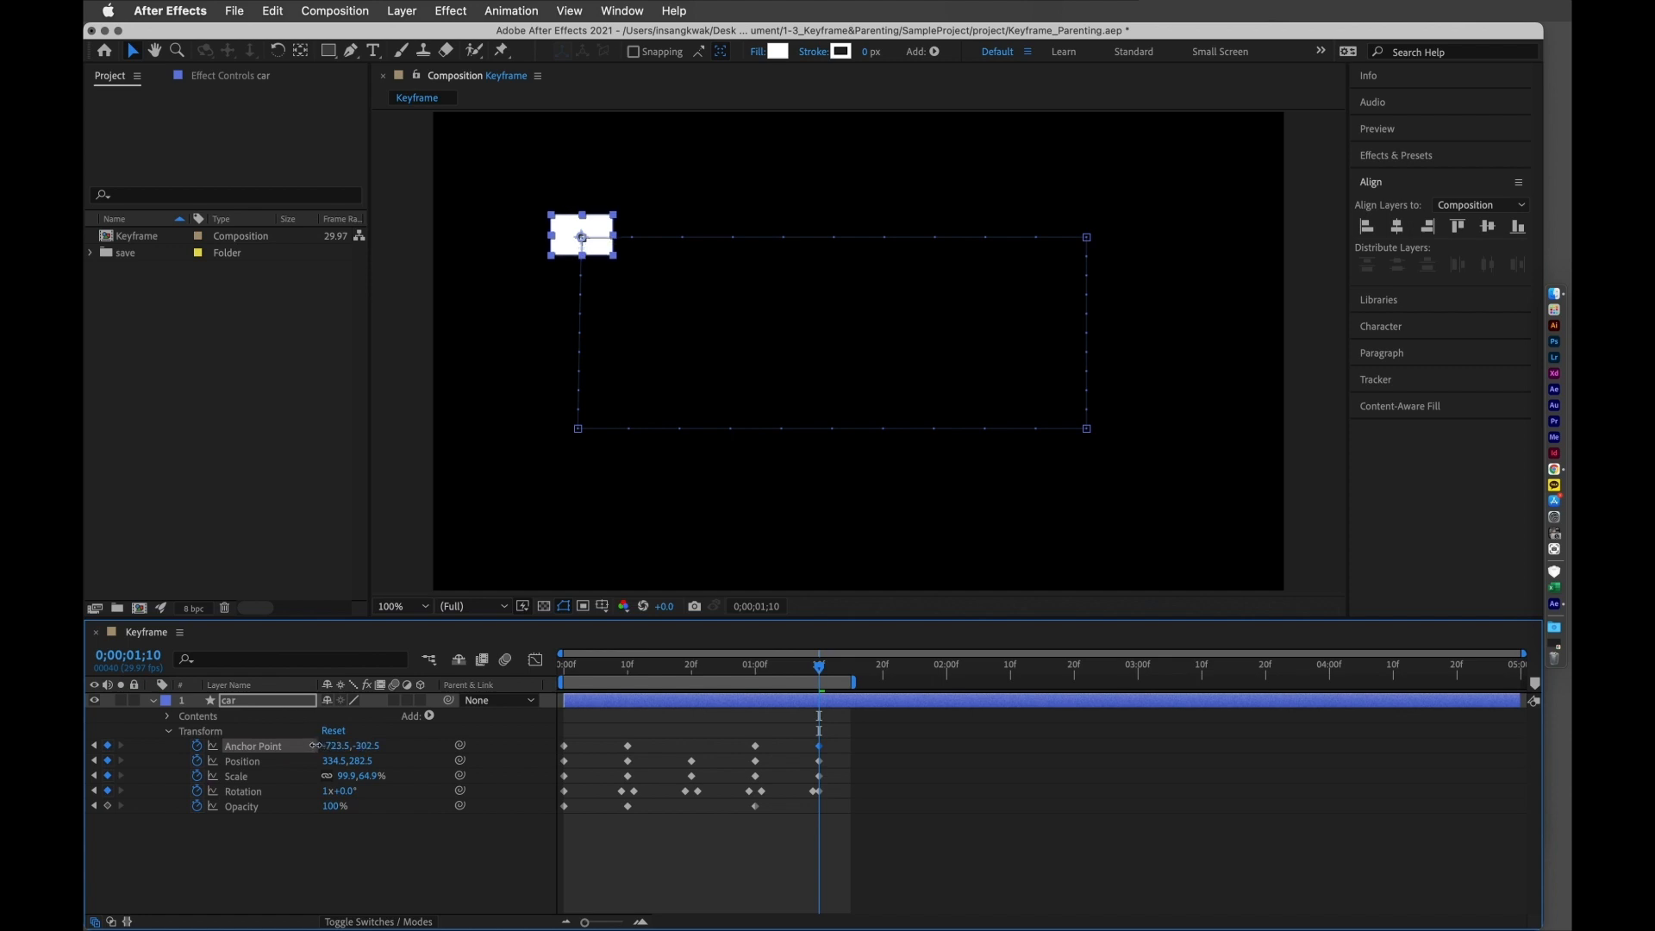
key(super+z)
click(569, 756)
click(565, 747)
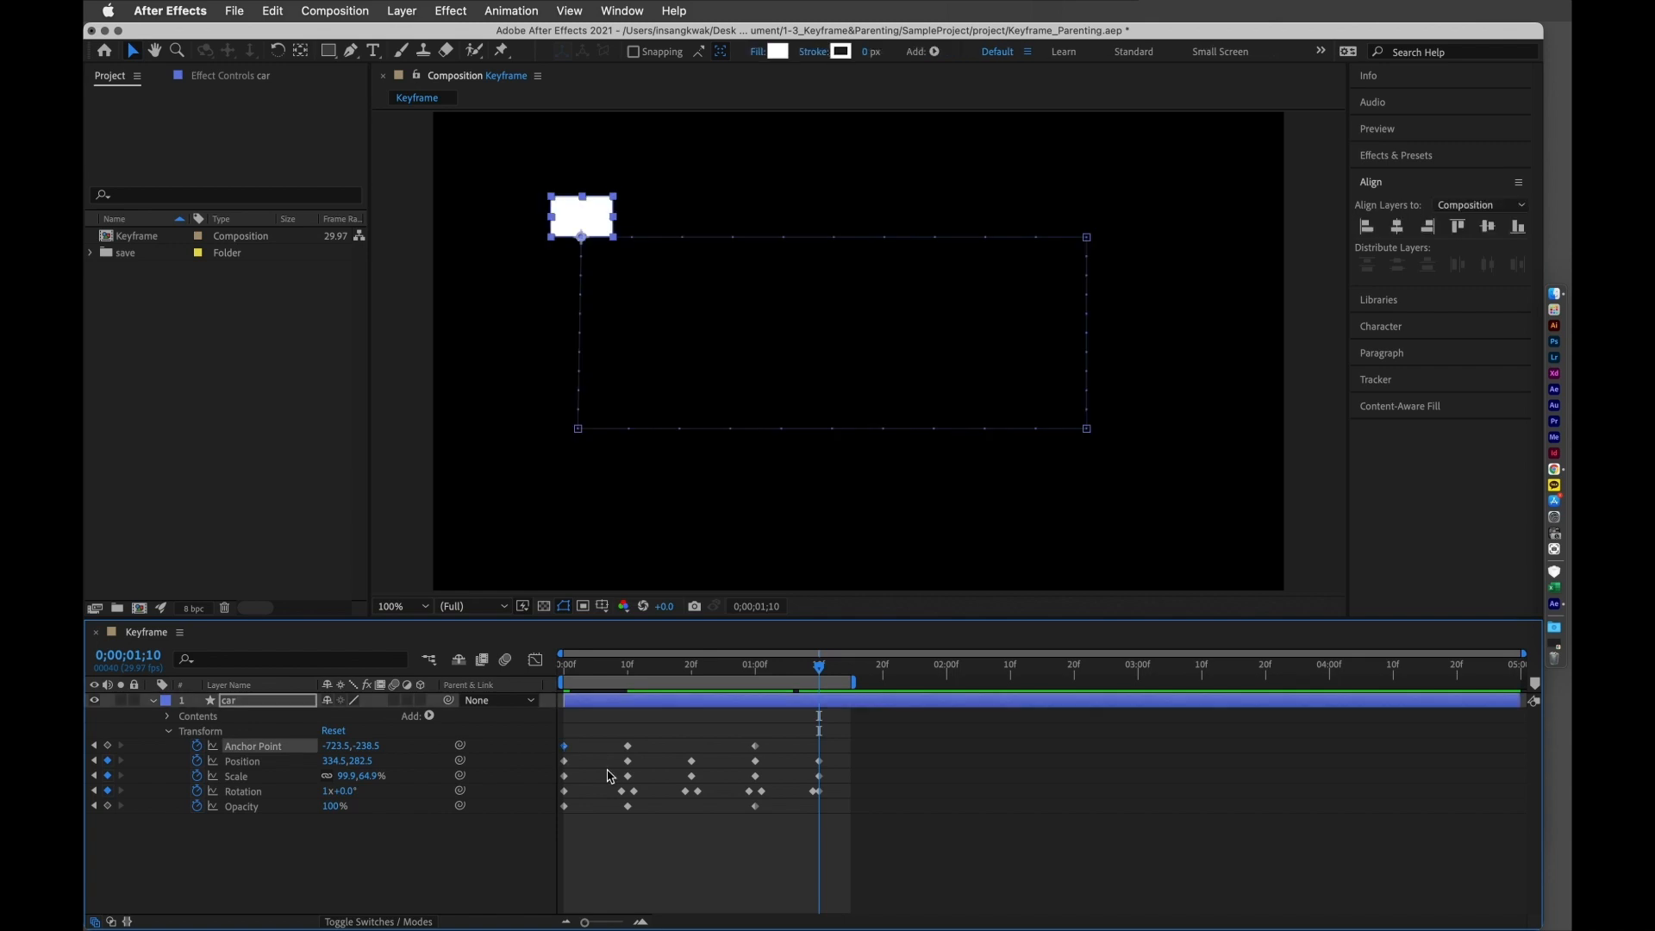
key(super+shift+z)
- Preview the complete car animation, replaying it from 0;00;00;00
key(space)
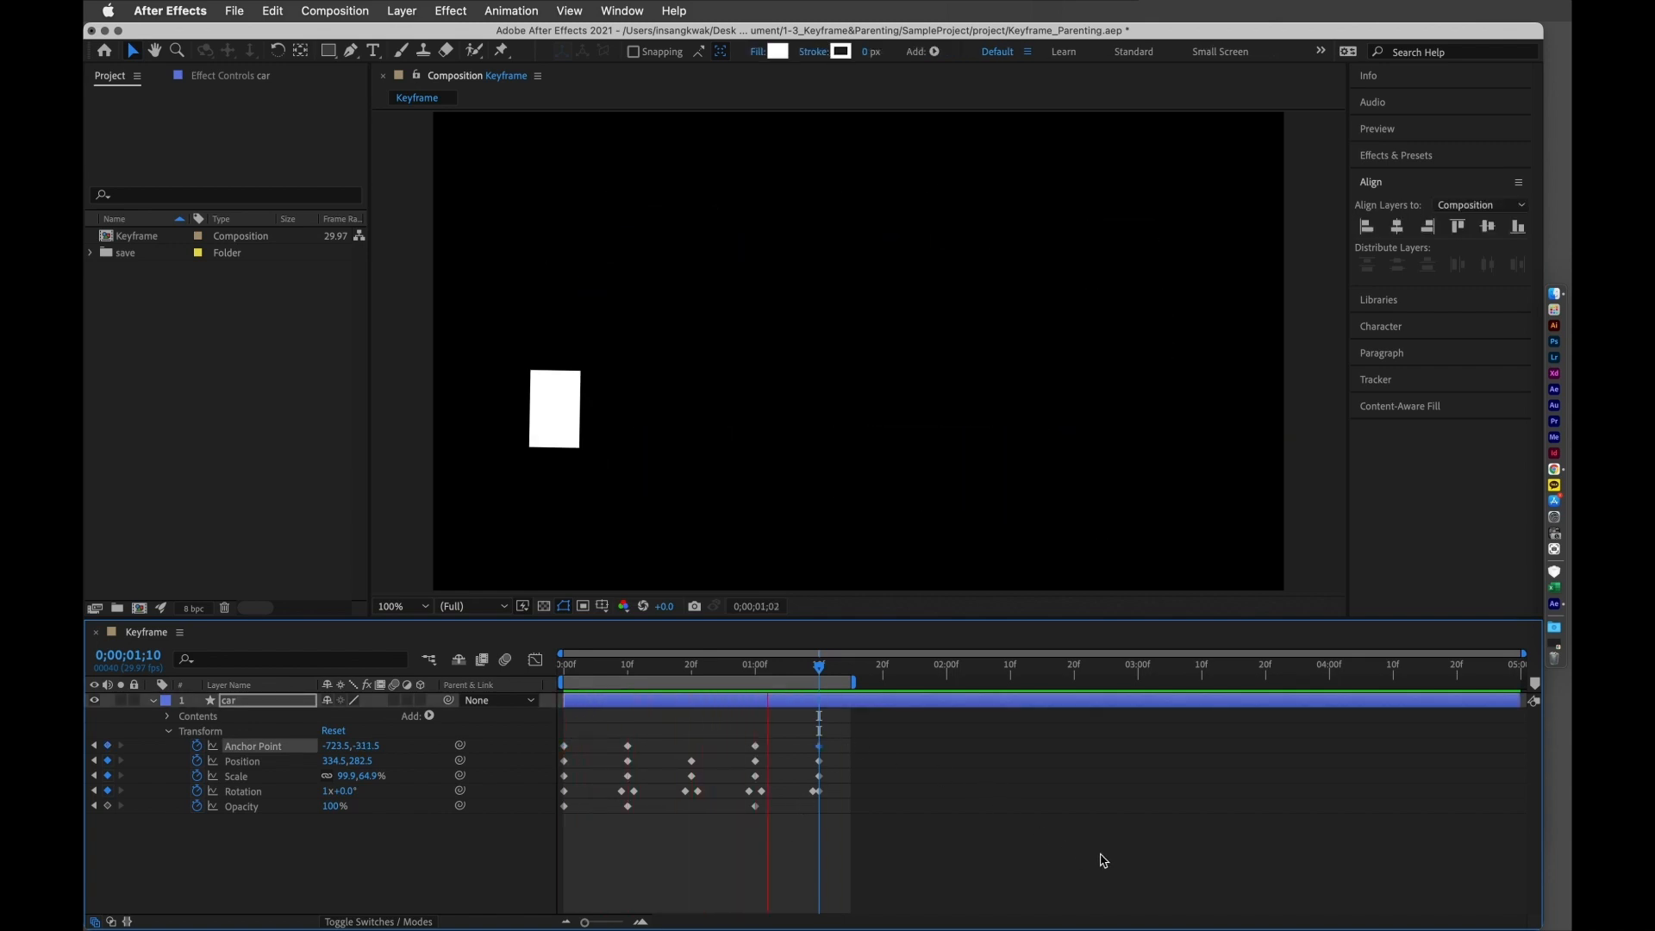
key(space)
drag(748, 667, 515, 693)
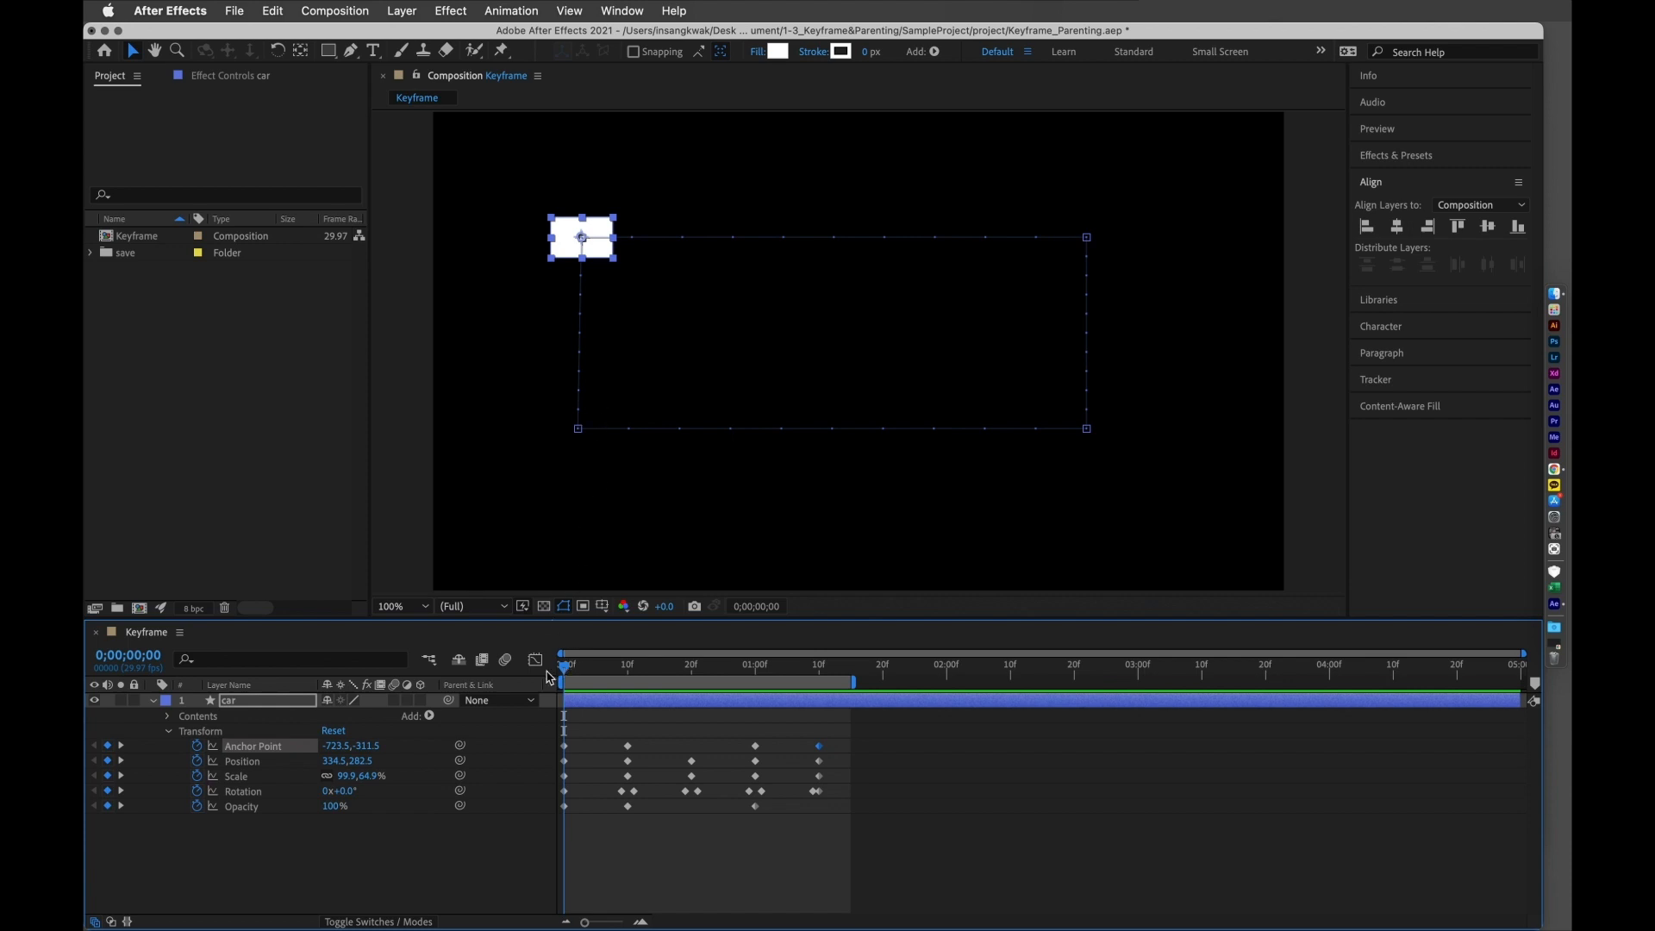
key(space)
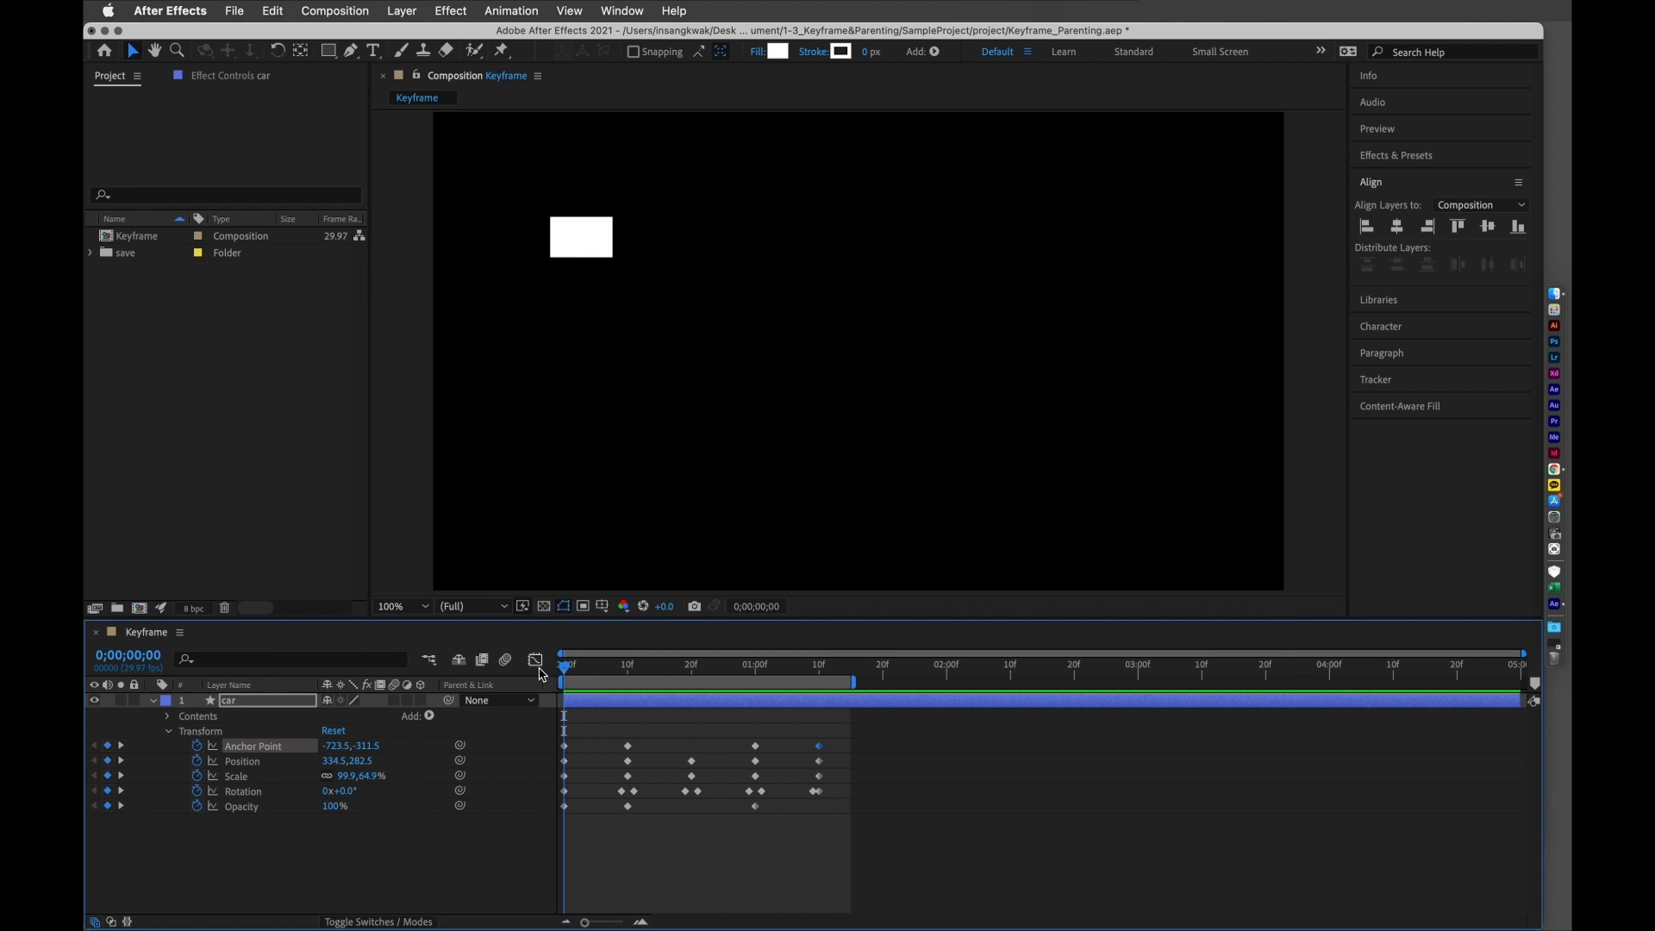
key(space)
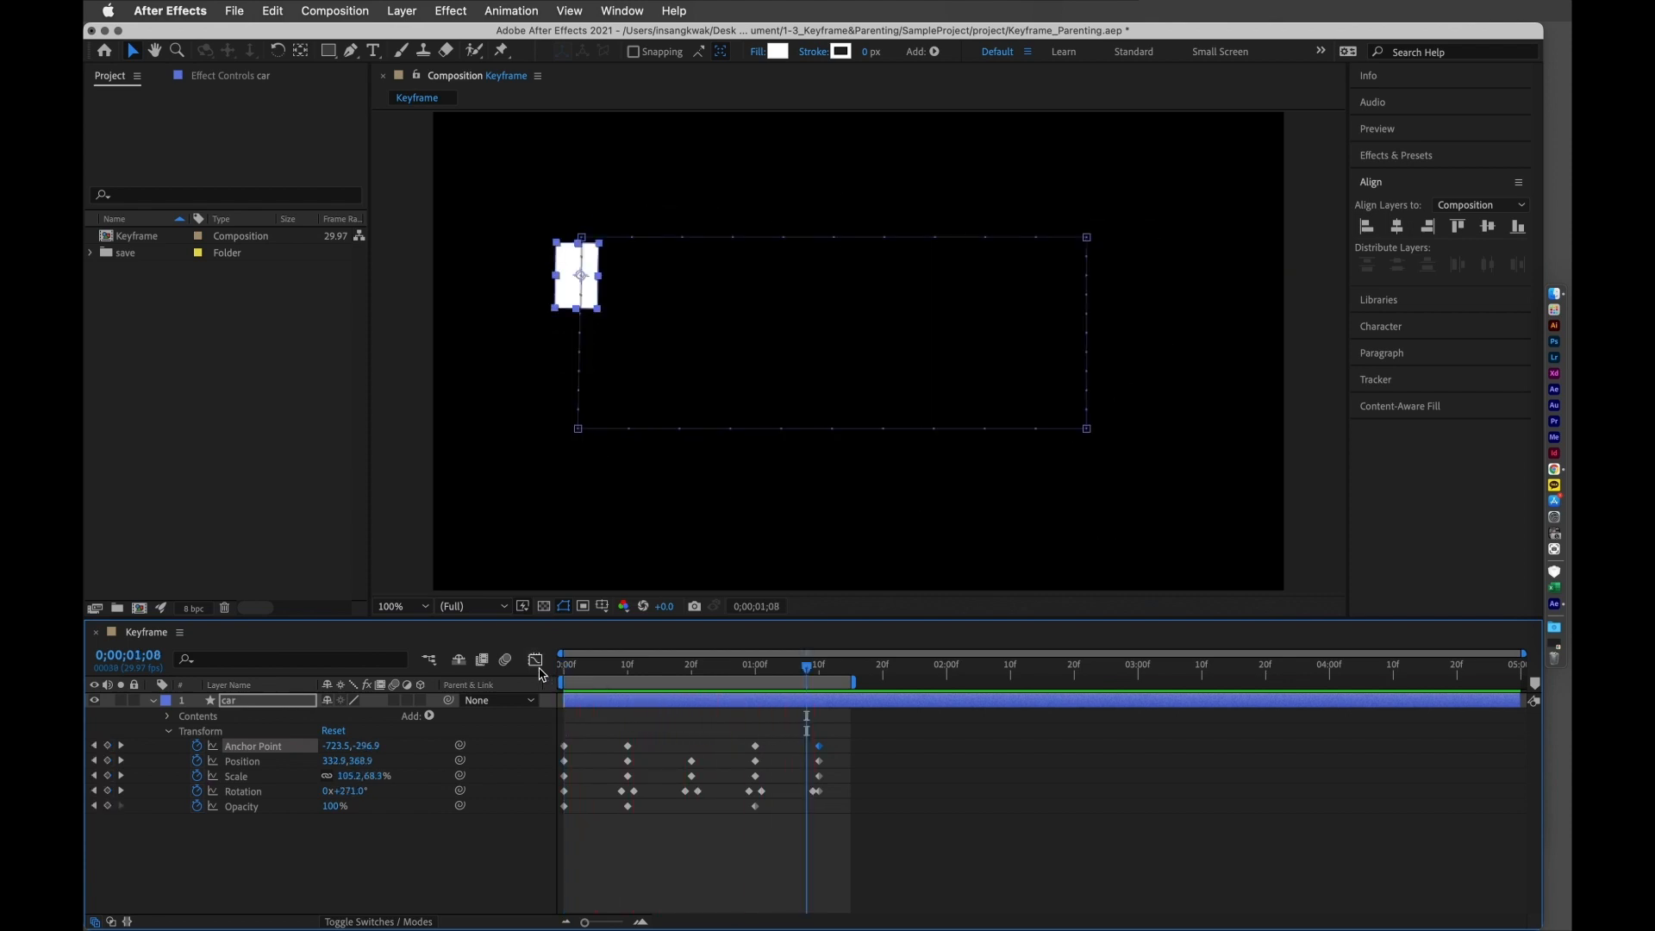
- Delete the car layer and remove the Keyframe composition from the project
click(234, 707)
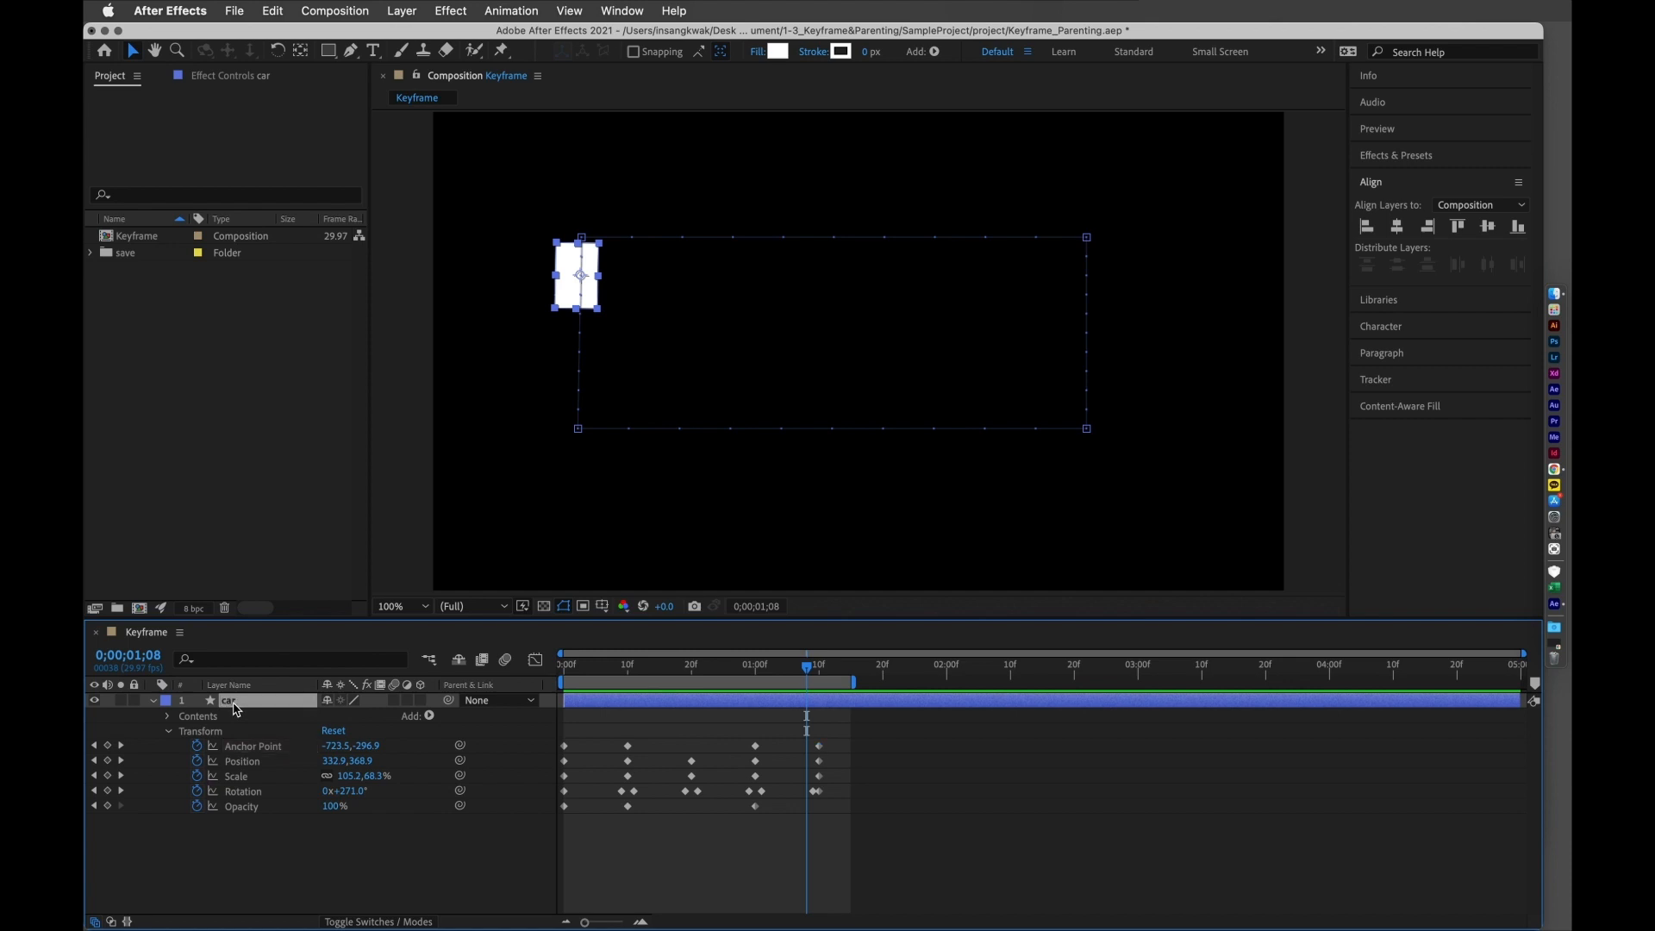
key(Delete)
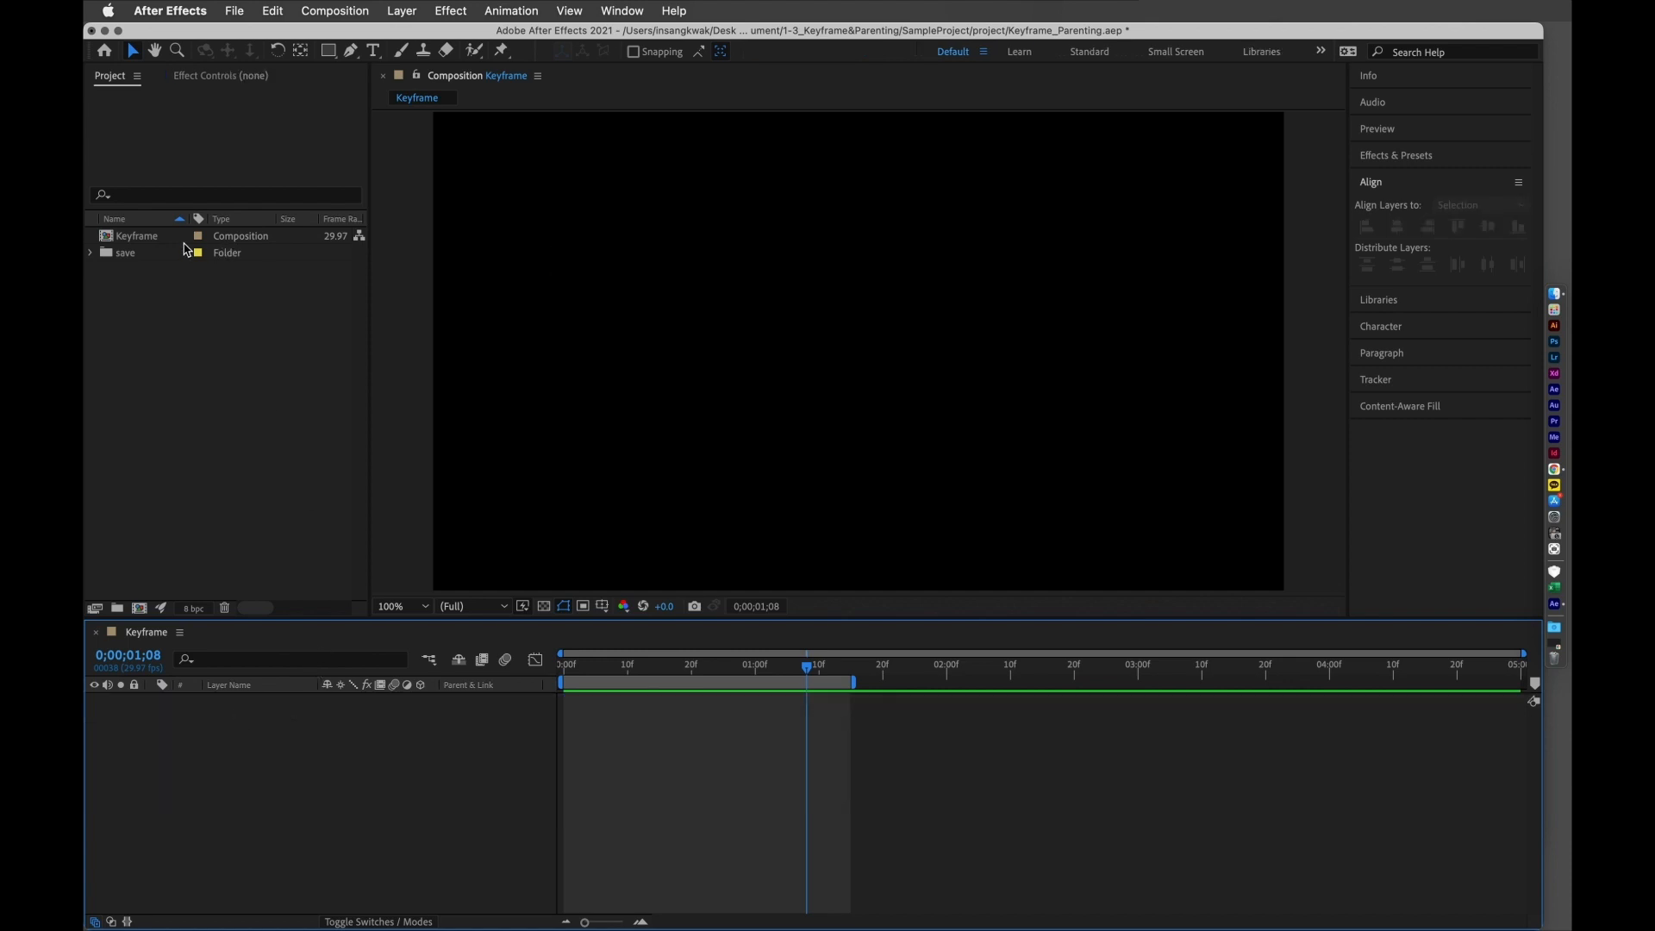
click(153, 240)
key(Delete)
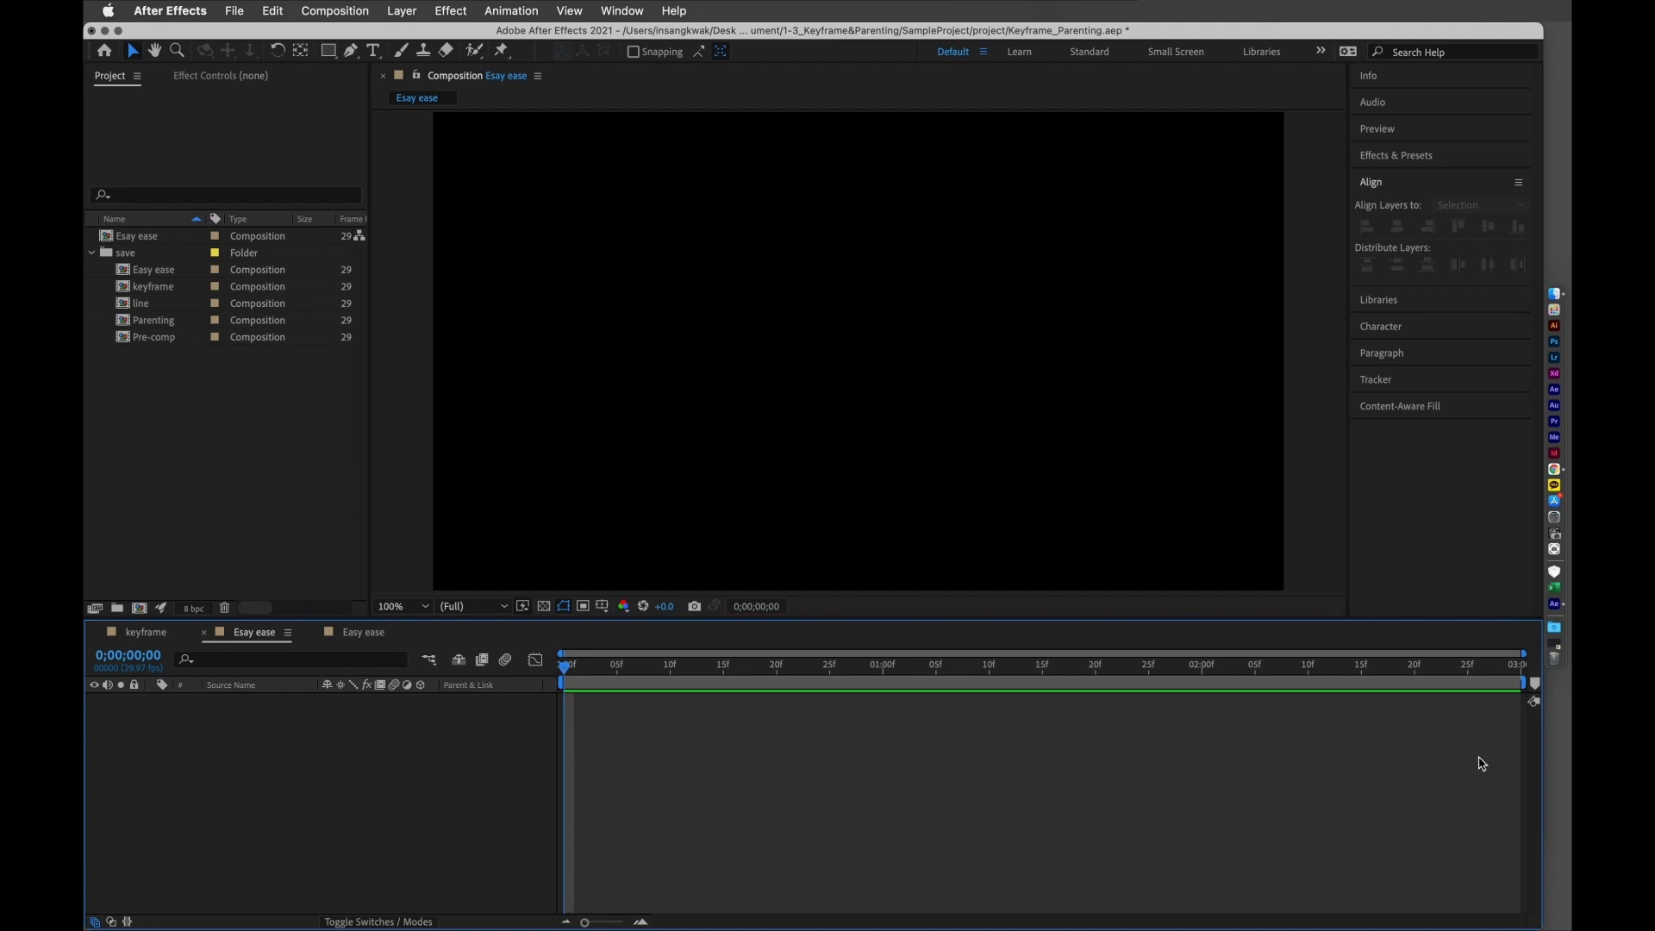
- Collapse the save folder and draw a white square in the upper-left area of the Esay ease composition
click(91, 252)
click(330, 51)
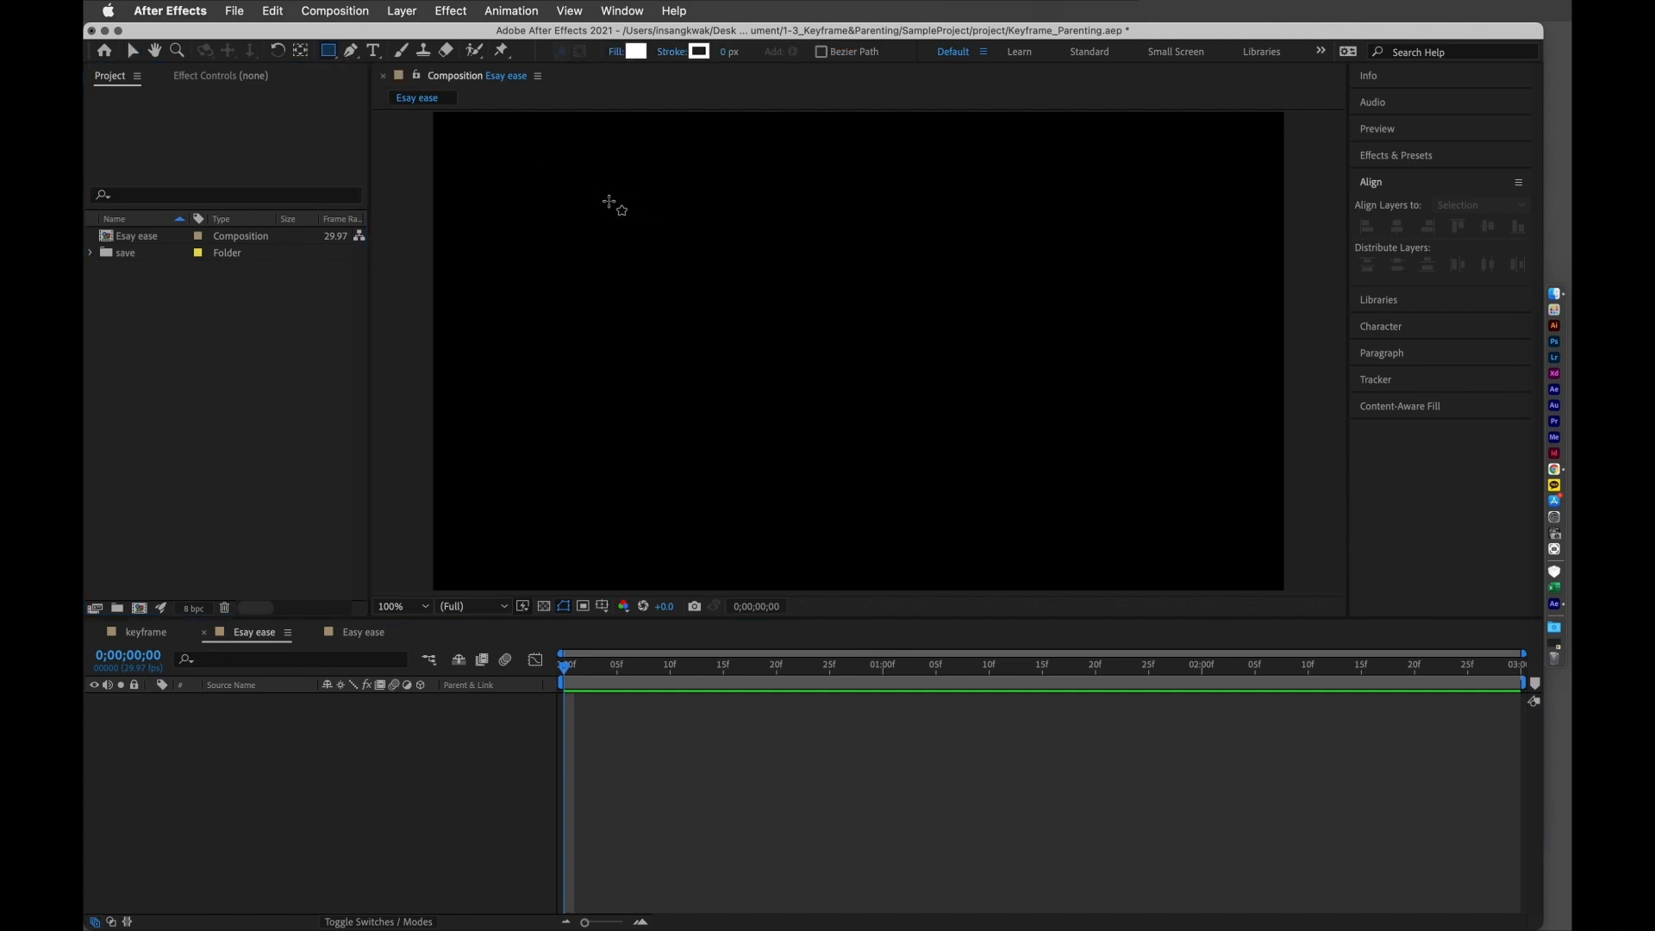
drag(609, 201, 684, 275)
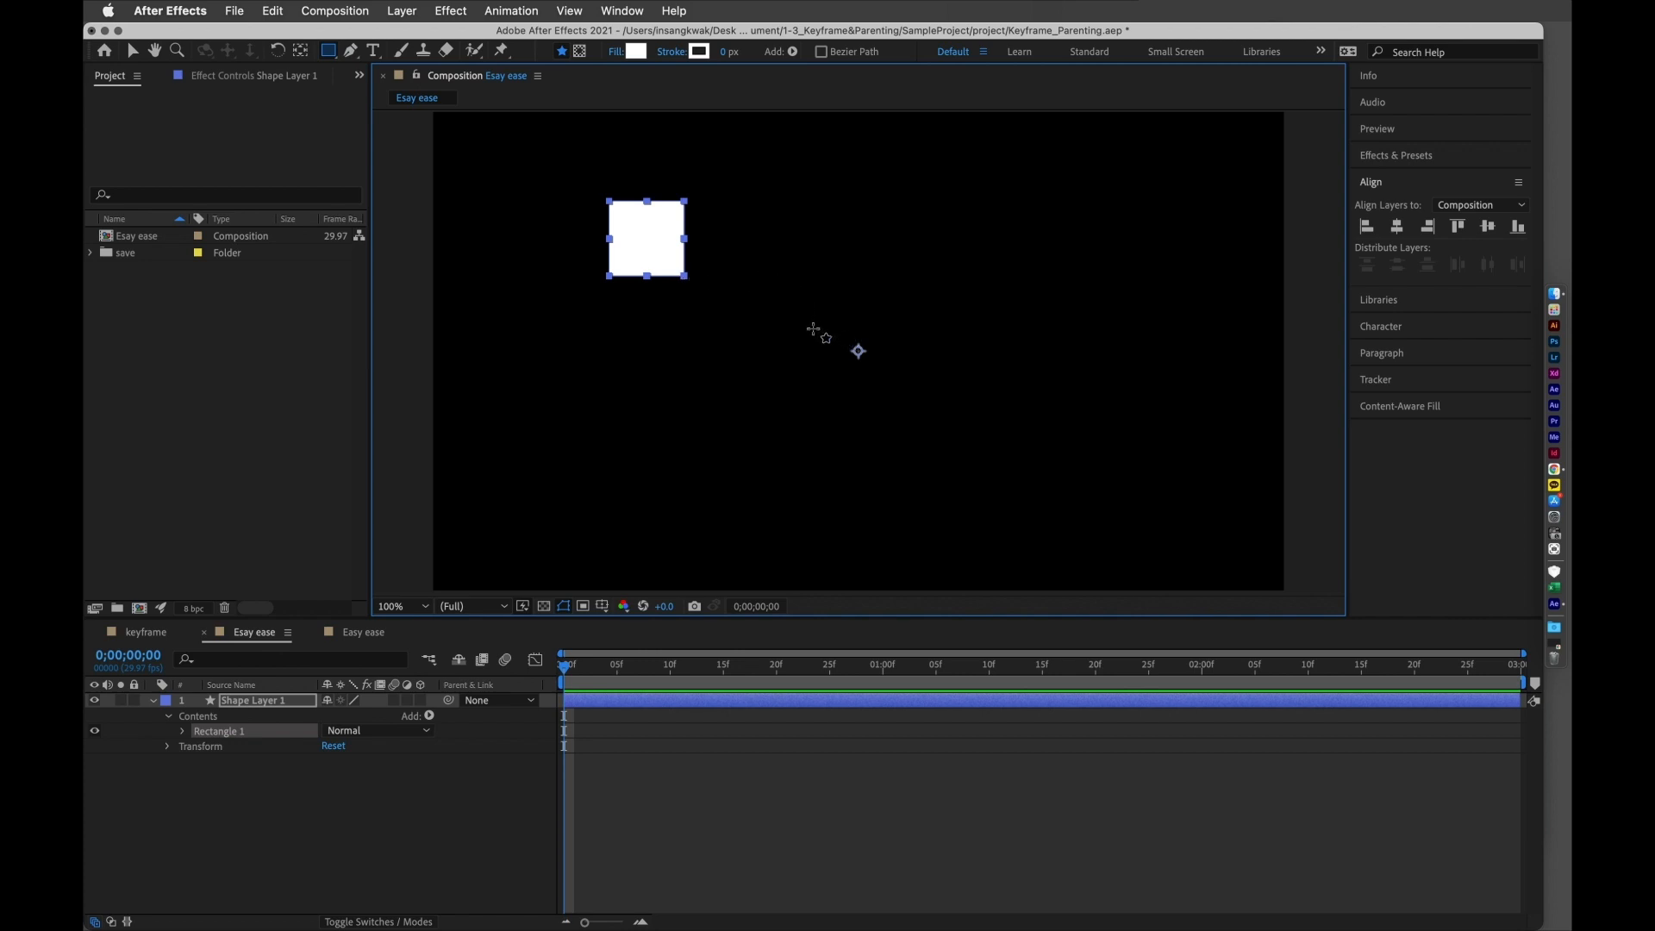
- Move the shape layer's anchor point to the centre of the white square
key(v)
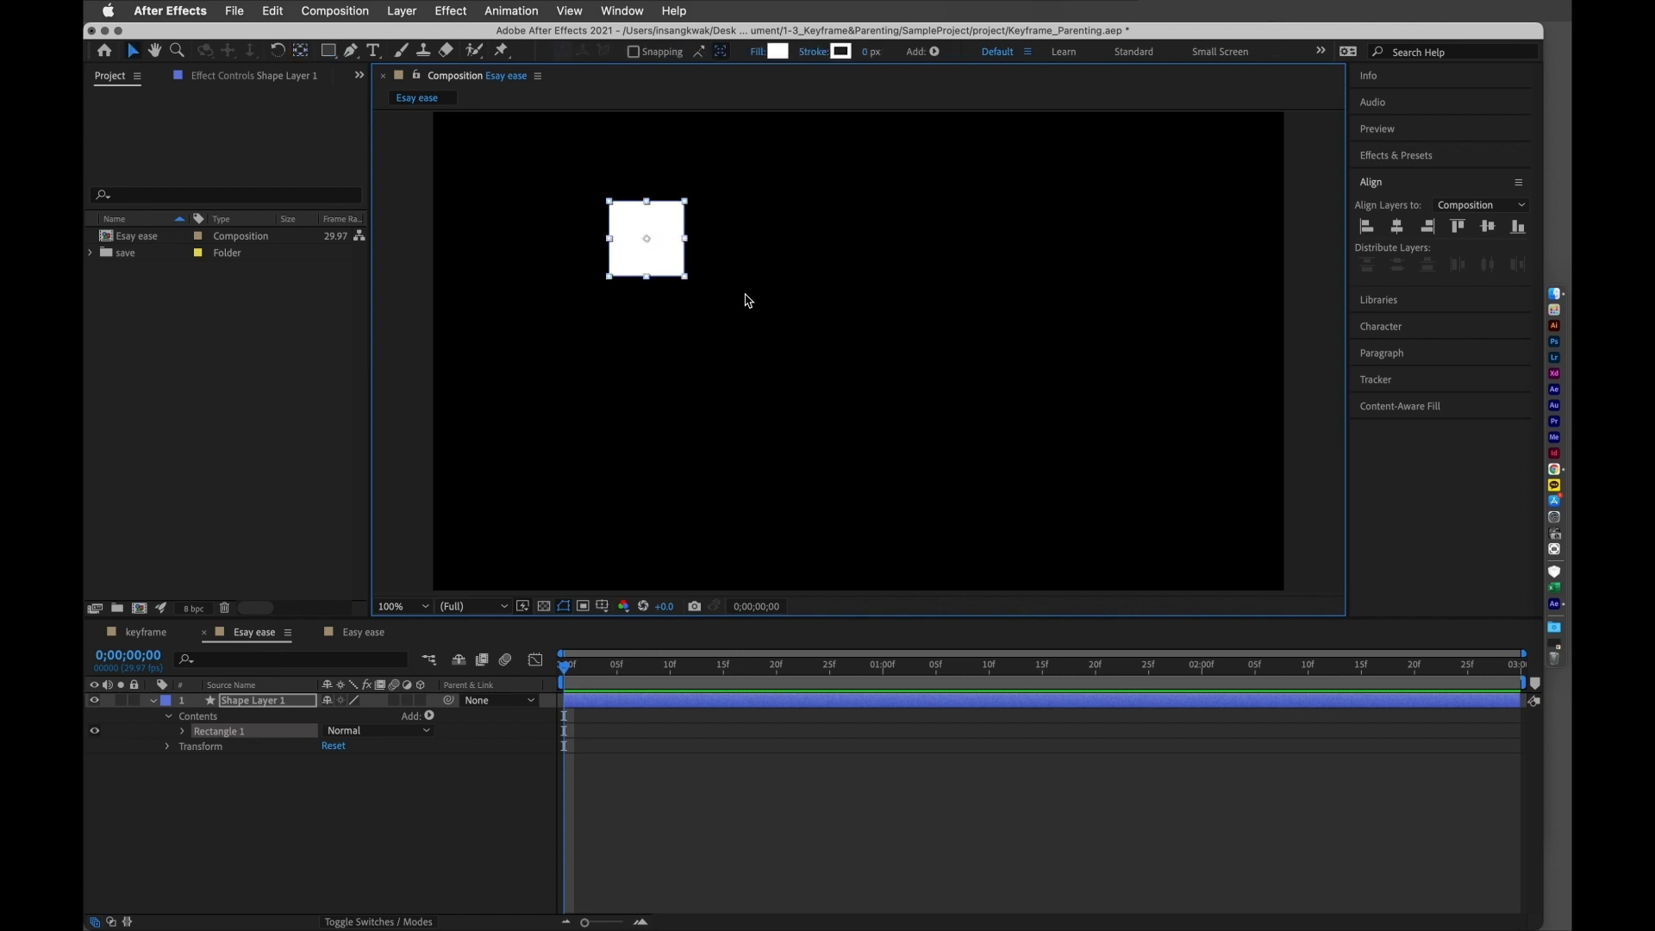
key(y)
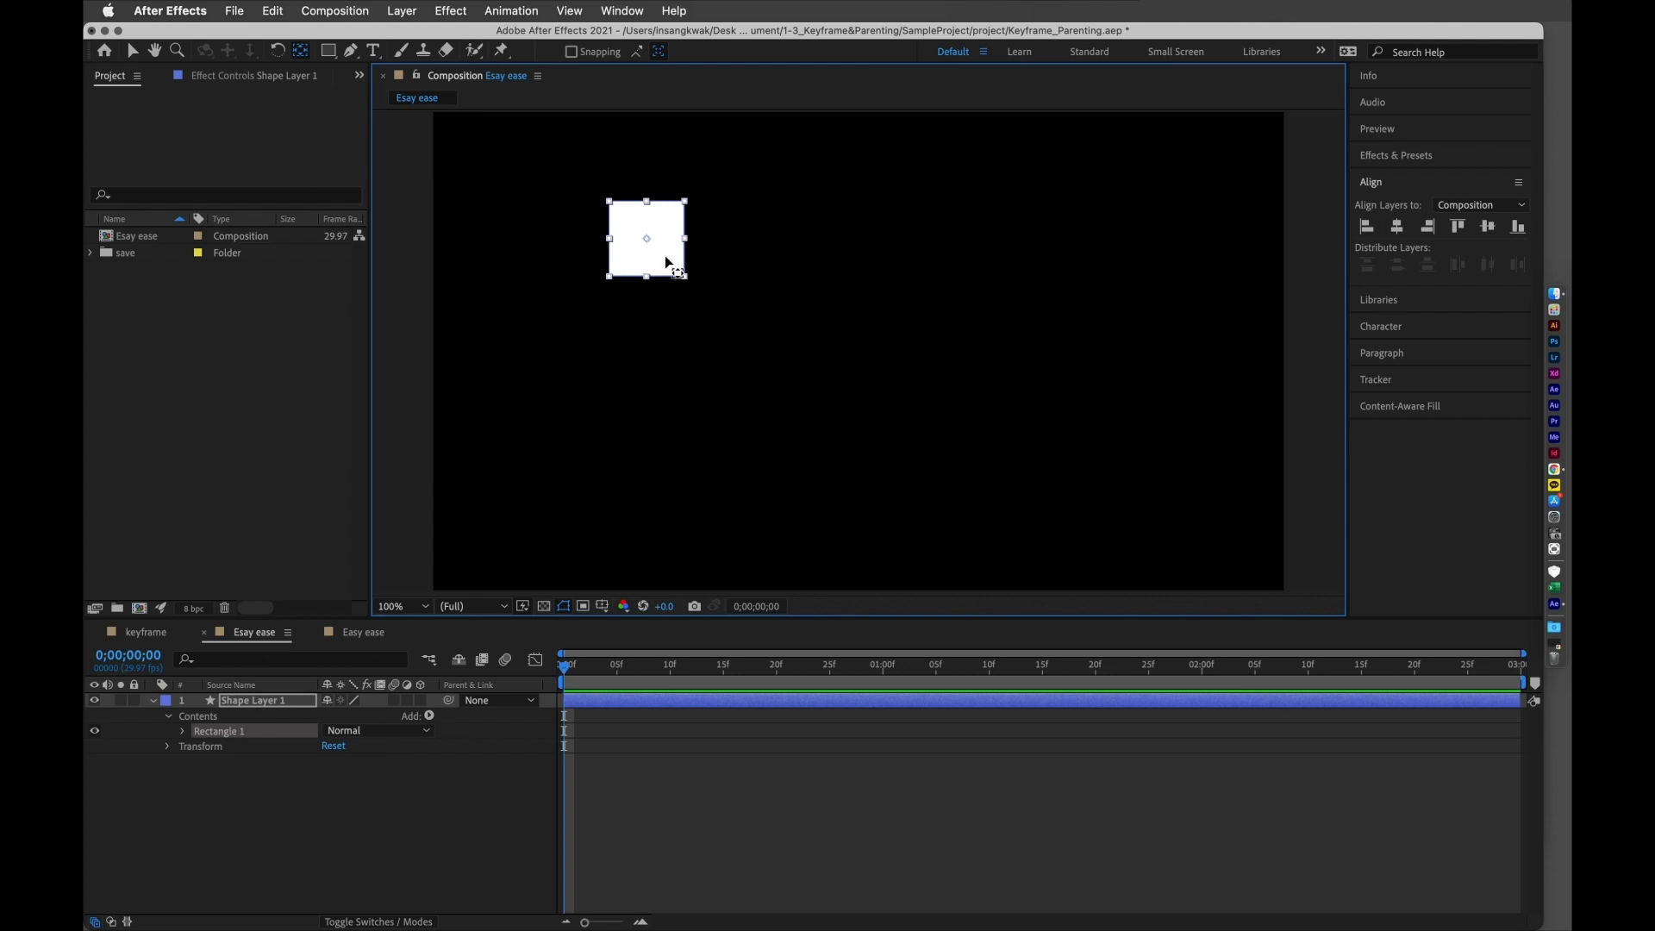
click(763, 271)
click(670, 260)
drag(858, 351, 646, 240)
- Scale the white square down to about two thirds of its size around its centre and deselect it
key(v)
click(734, 284)
click(666, 276)
drag(689, 284, 676, 276)
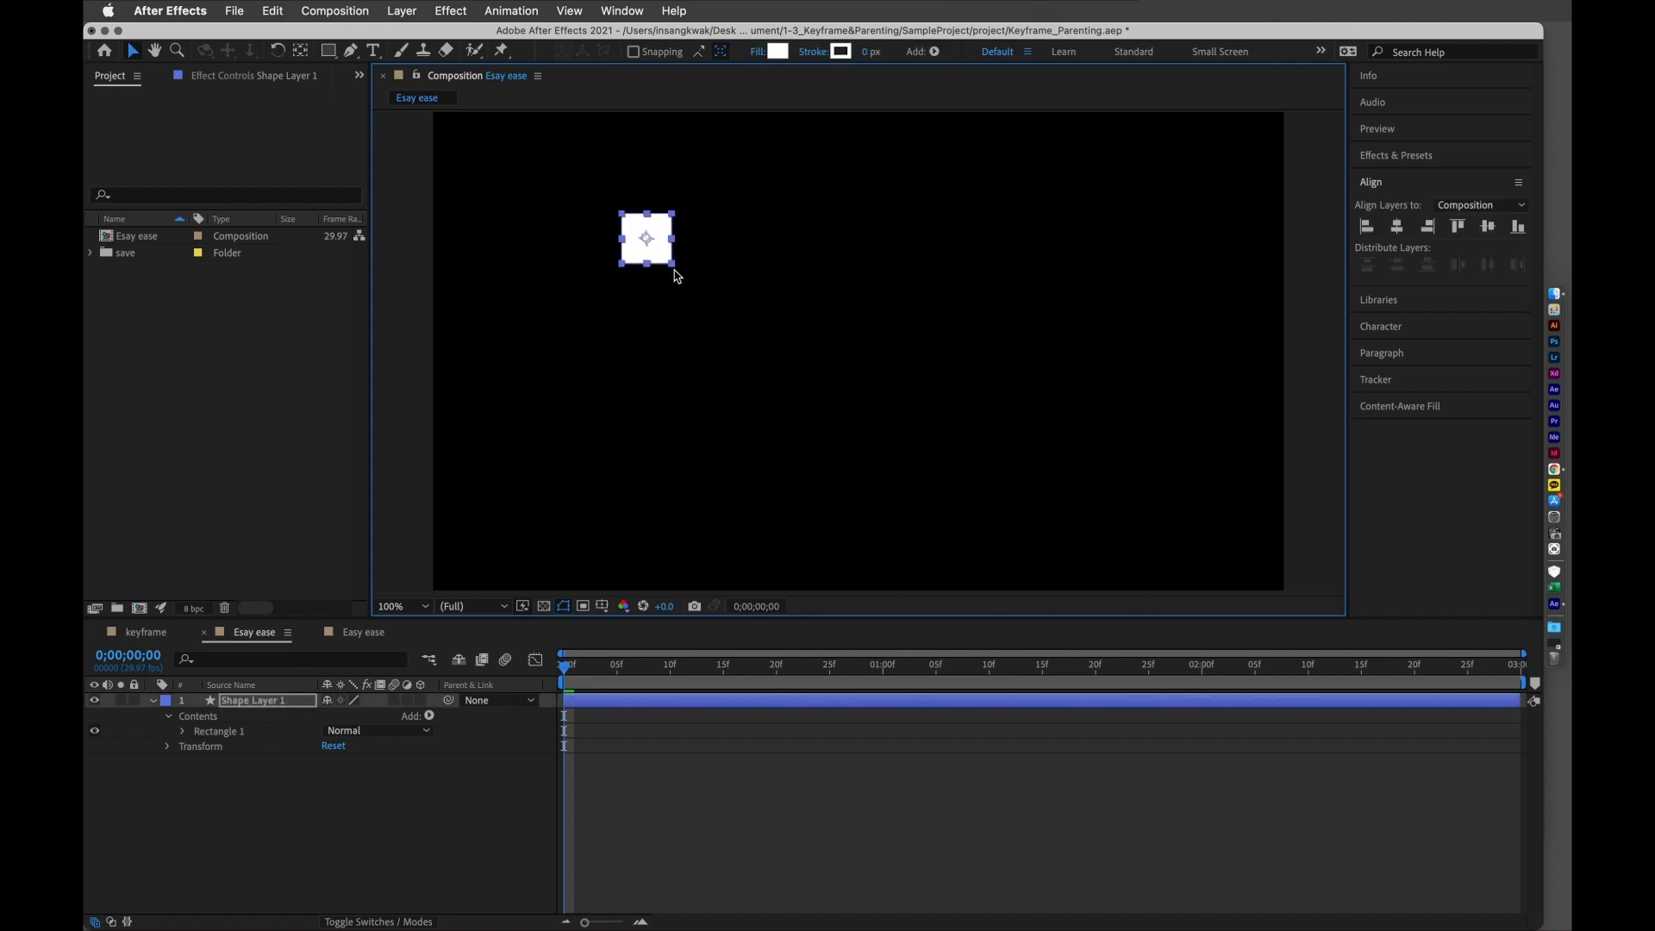
click(711, 295)
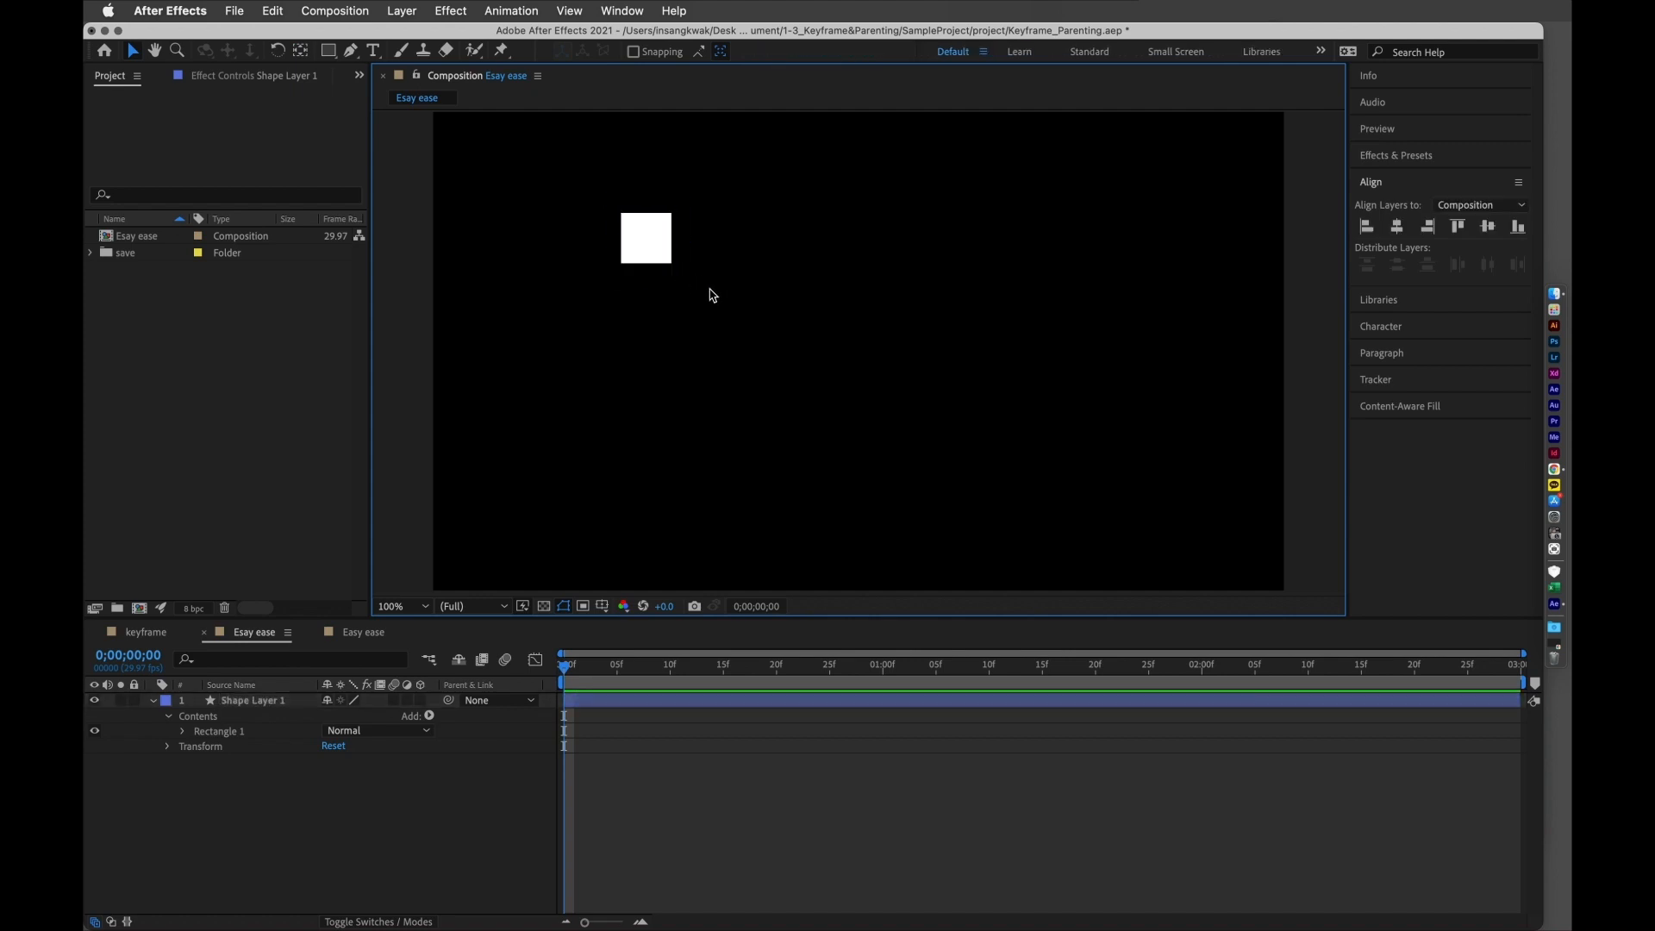
- Move the white square close to the frame's upper-left corner and duplicate its layer four times
drag(650, 256, 522, 204)
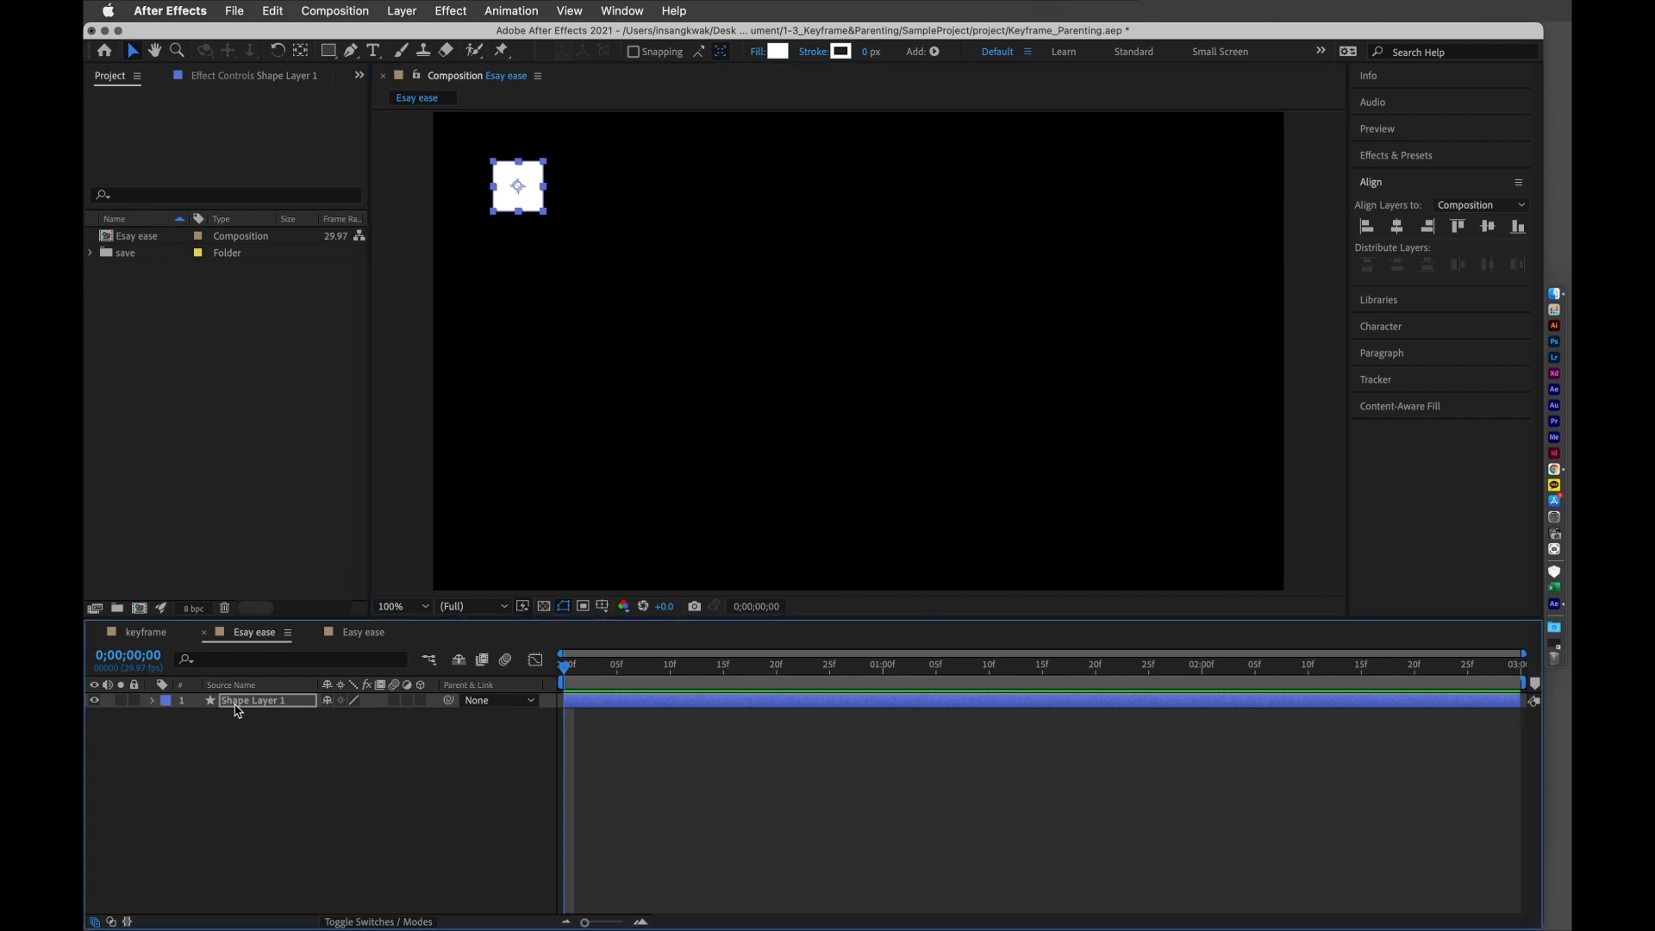
click(301, 759)
click(267, 705)
right_click(269, 713)
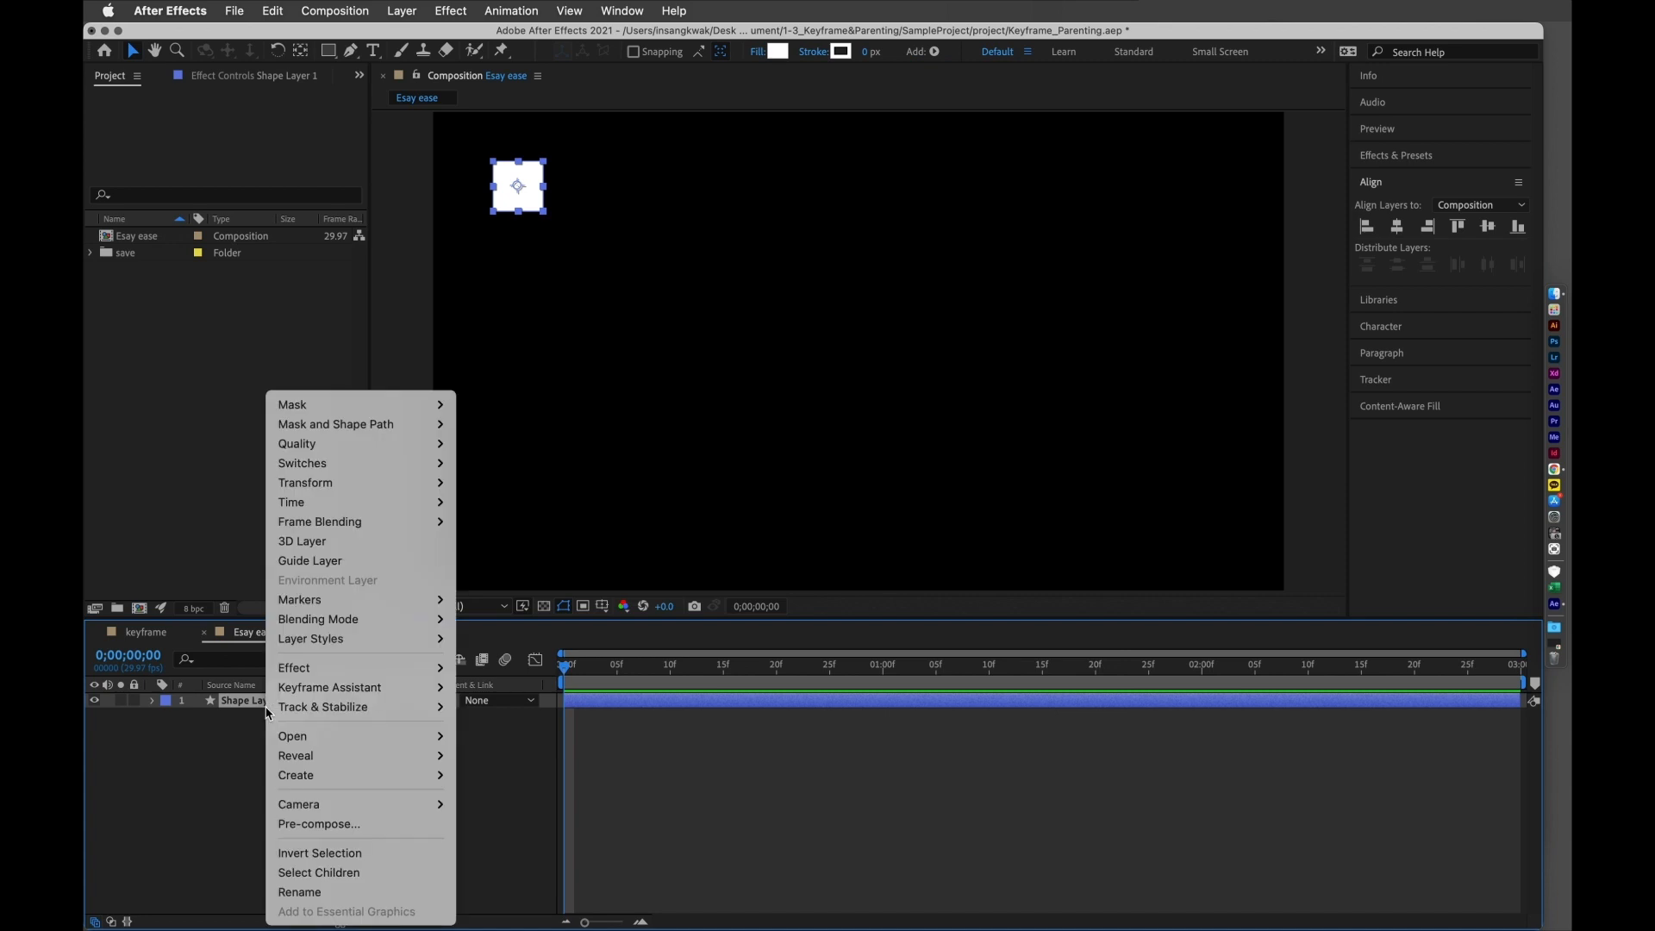
click(224, 762)
drag(275, 740, 244, 694)
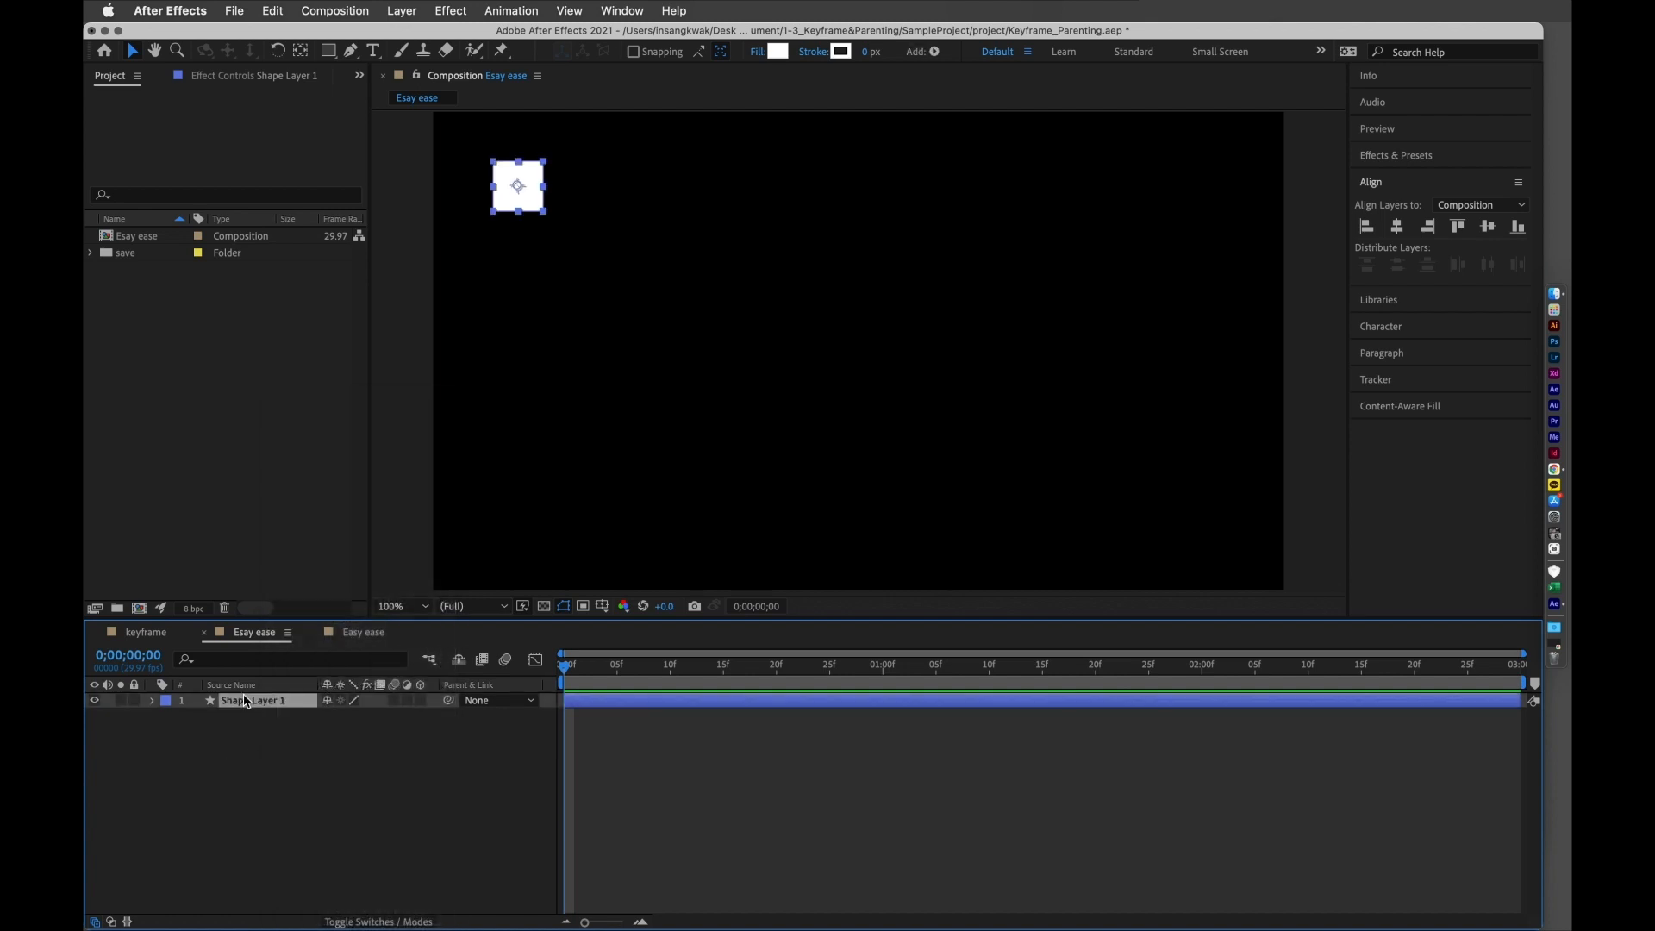
key(super+d)
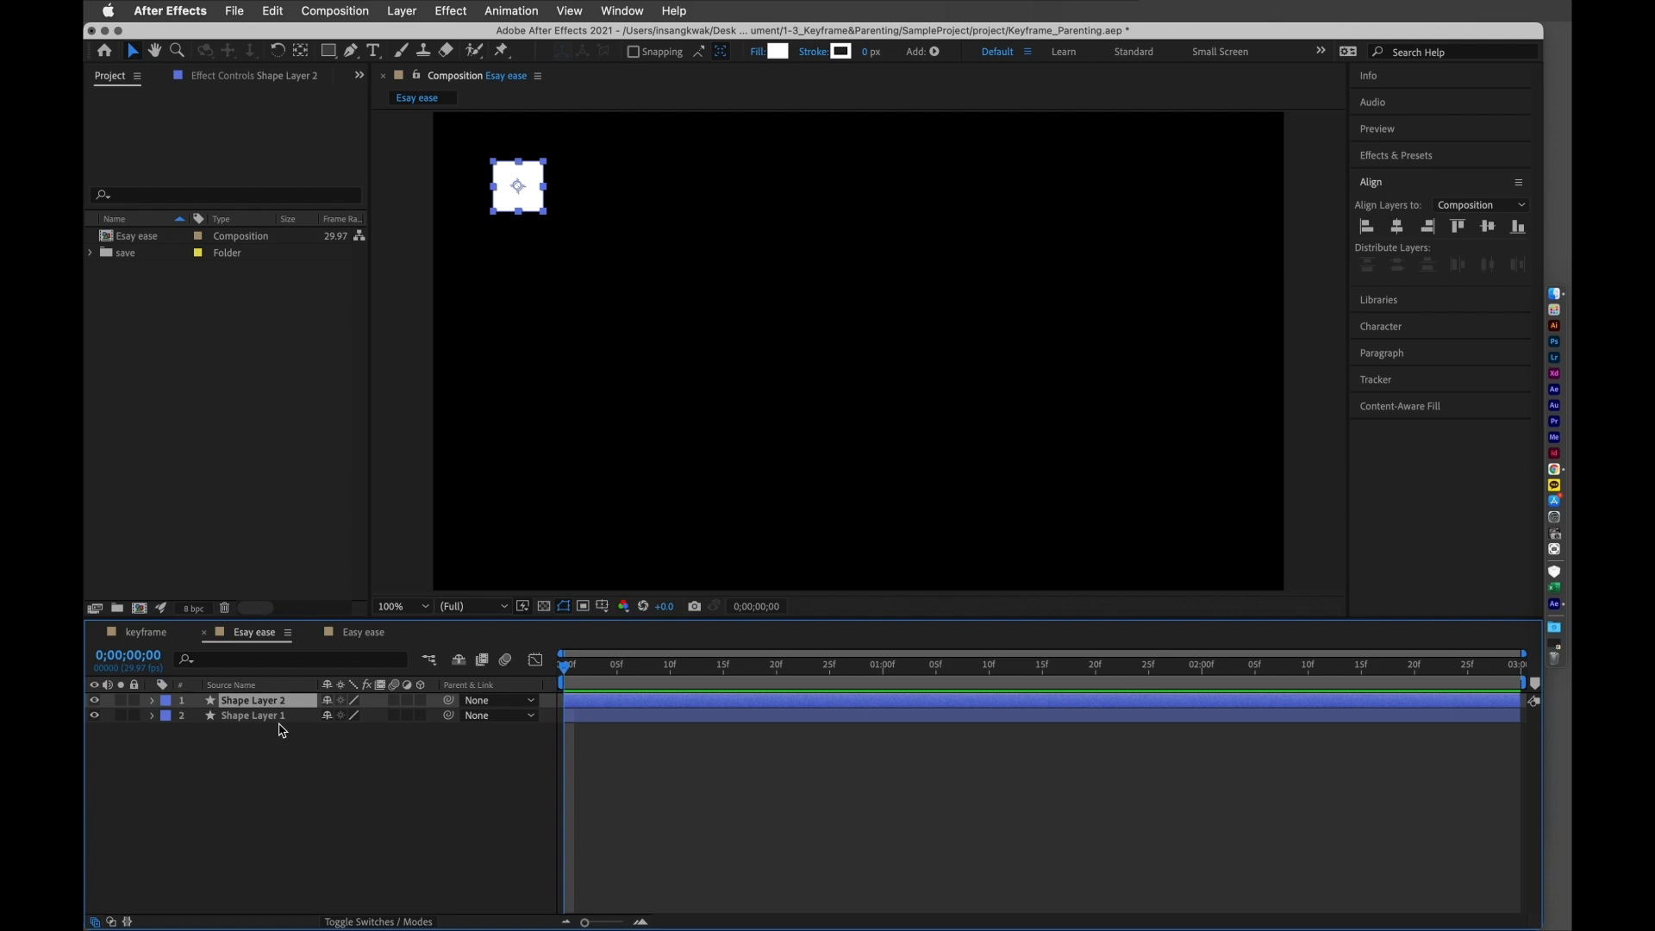
key(super+d)
key(super+d)
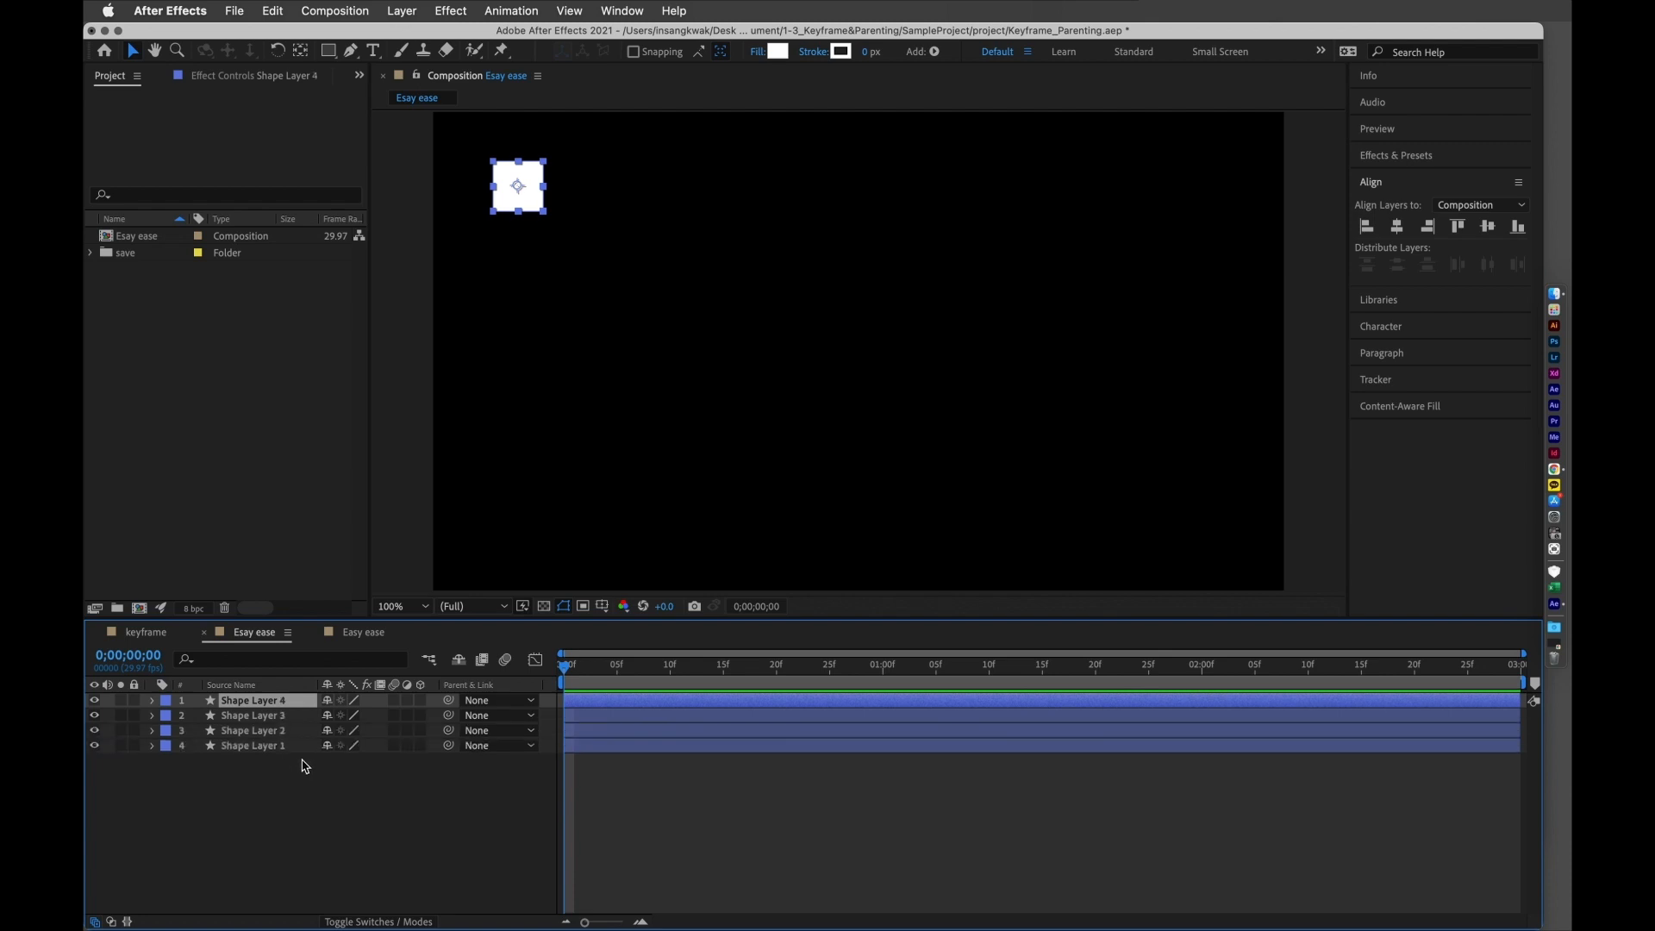
key(super+d)
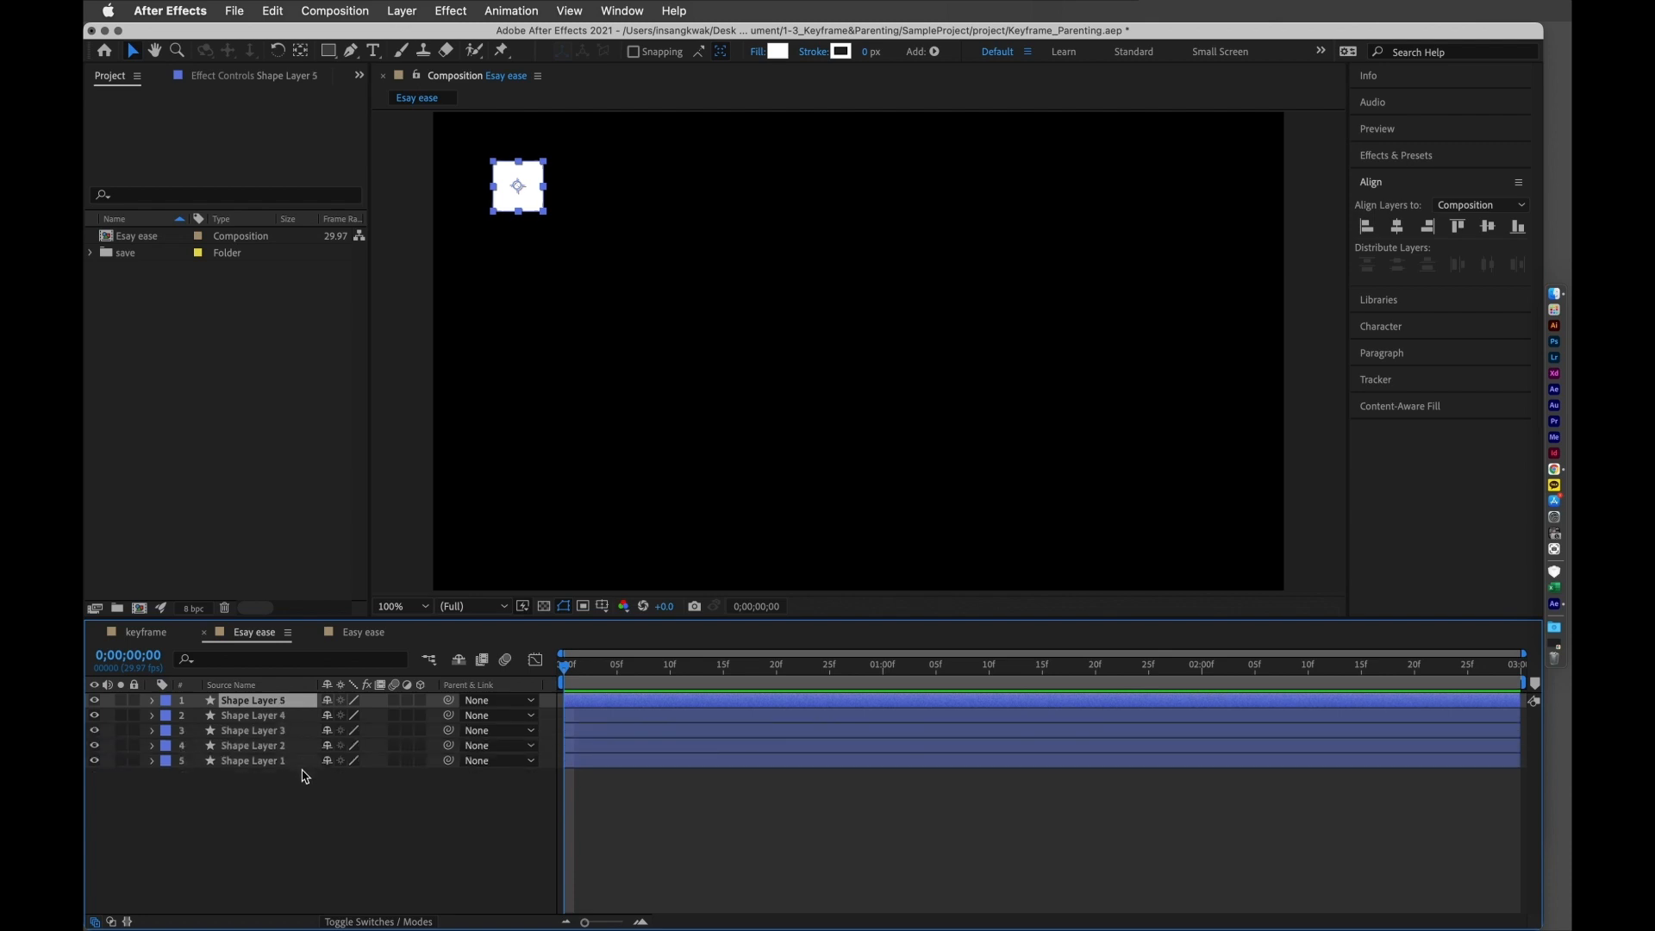
click(304, 778)
- Move Shape Layer 5's square straight down near the frame's lower edge and place Shape Layer 4's square just above it
click(266, 705)
click(274, 721)
click(267, 764)
click(554, 285)
drag(538, 221, 534, 544)
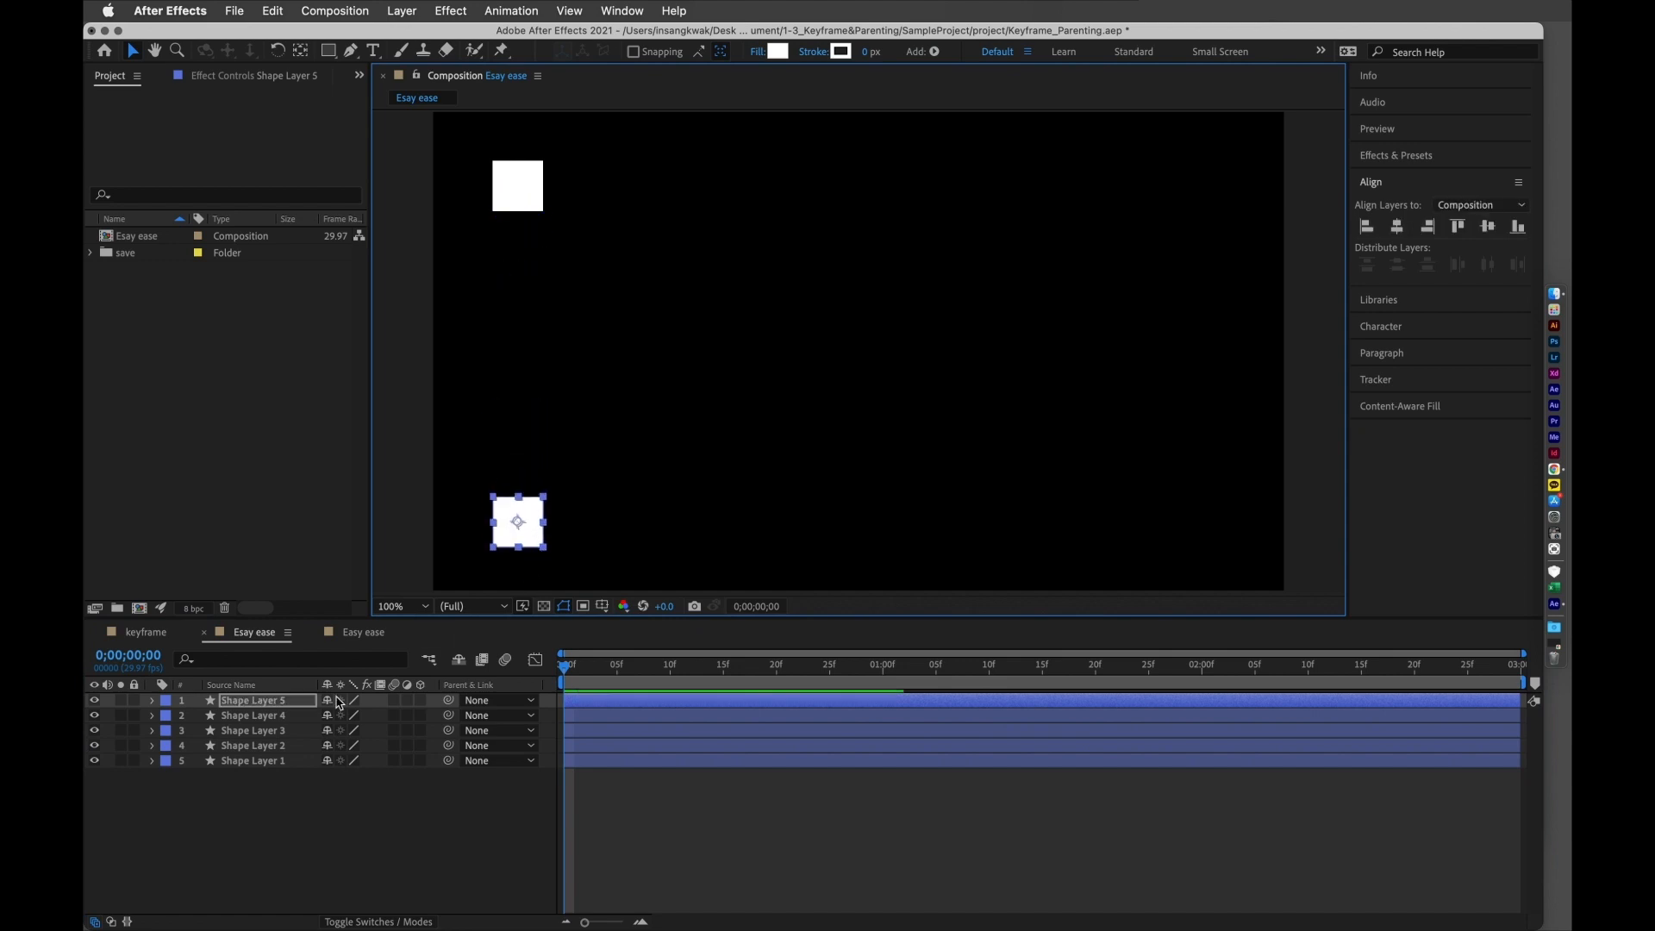
click(296, 717)
drag(525, 215, 528, 470)
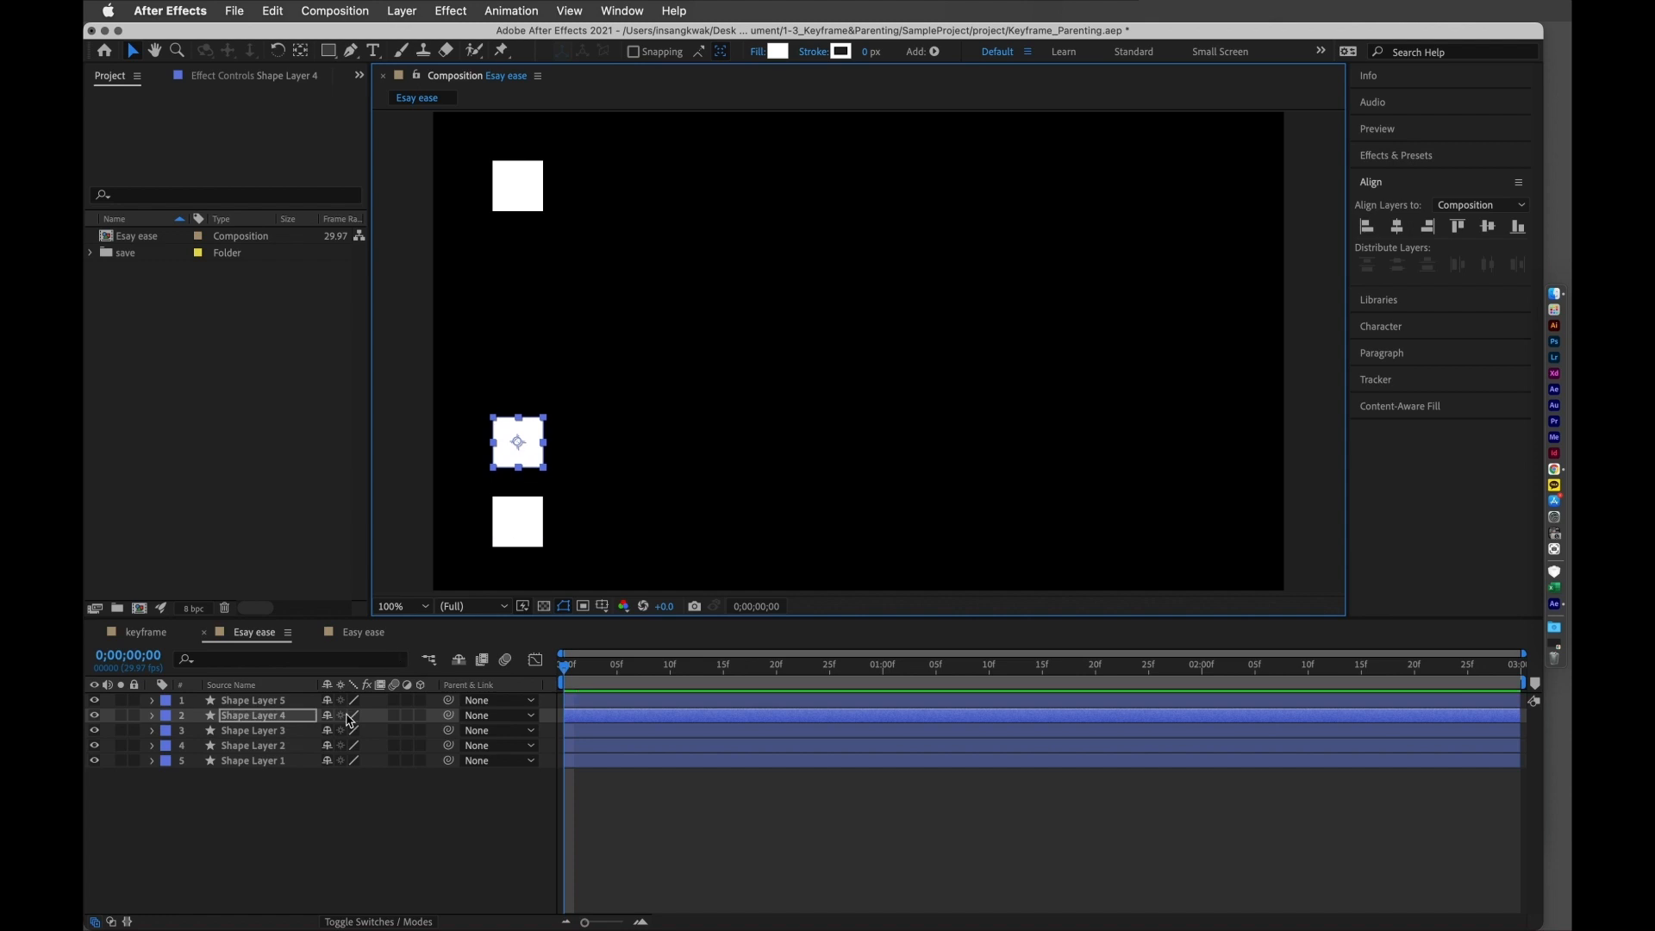
- Move the Shape Layer 3 and Shape Layer 2 squares down to complete the column, and nudge the top square slightly upward
click(281, 732)
drag(535, 204, 535, 383)
click(282, 746)
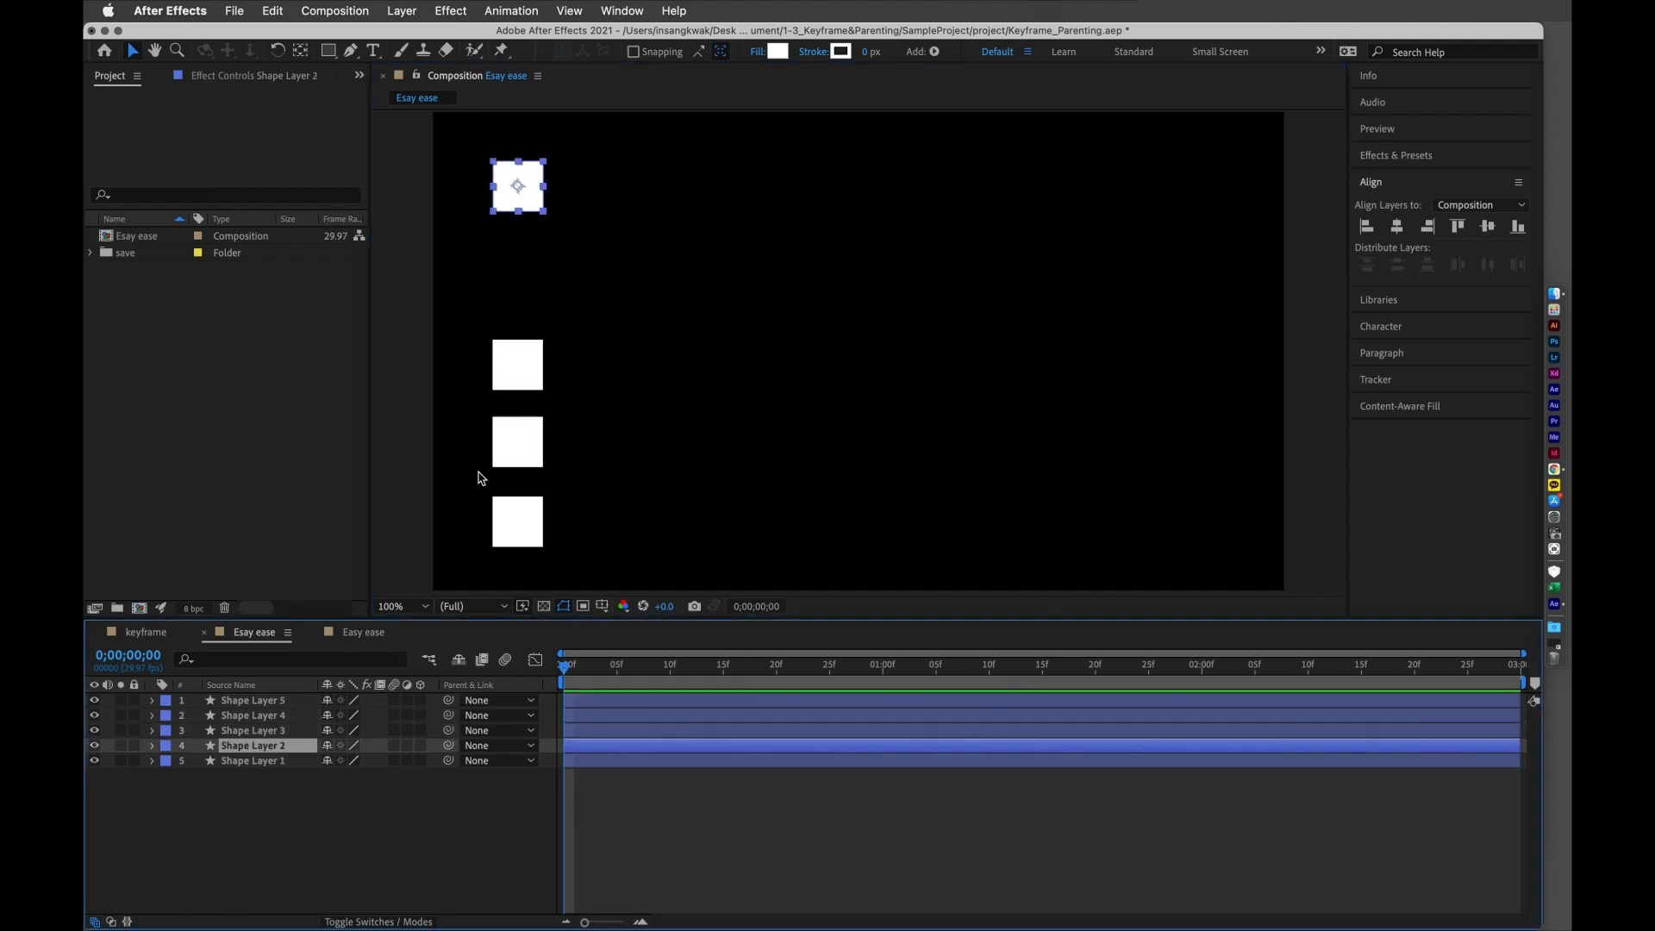
drag(543, 212, 529, 301)
click(502, 226)
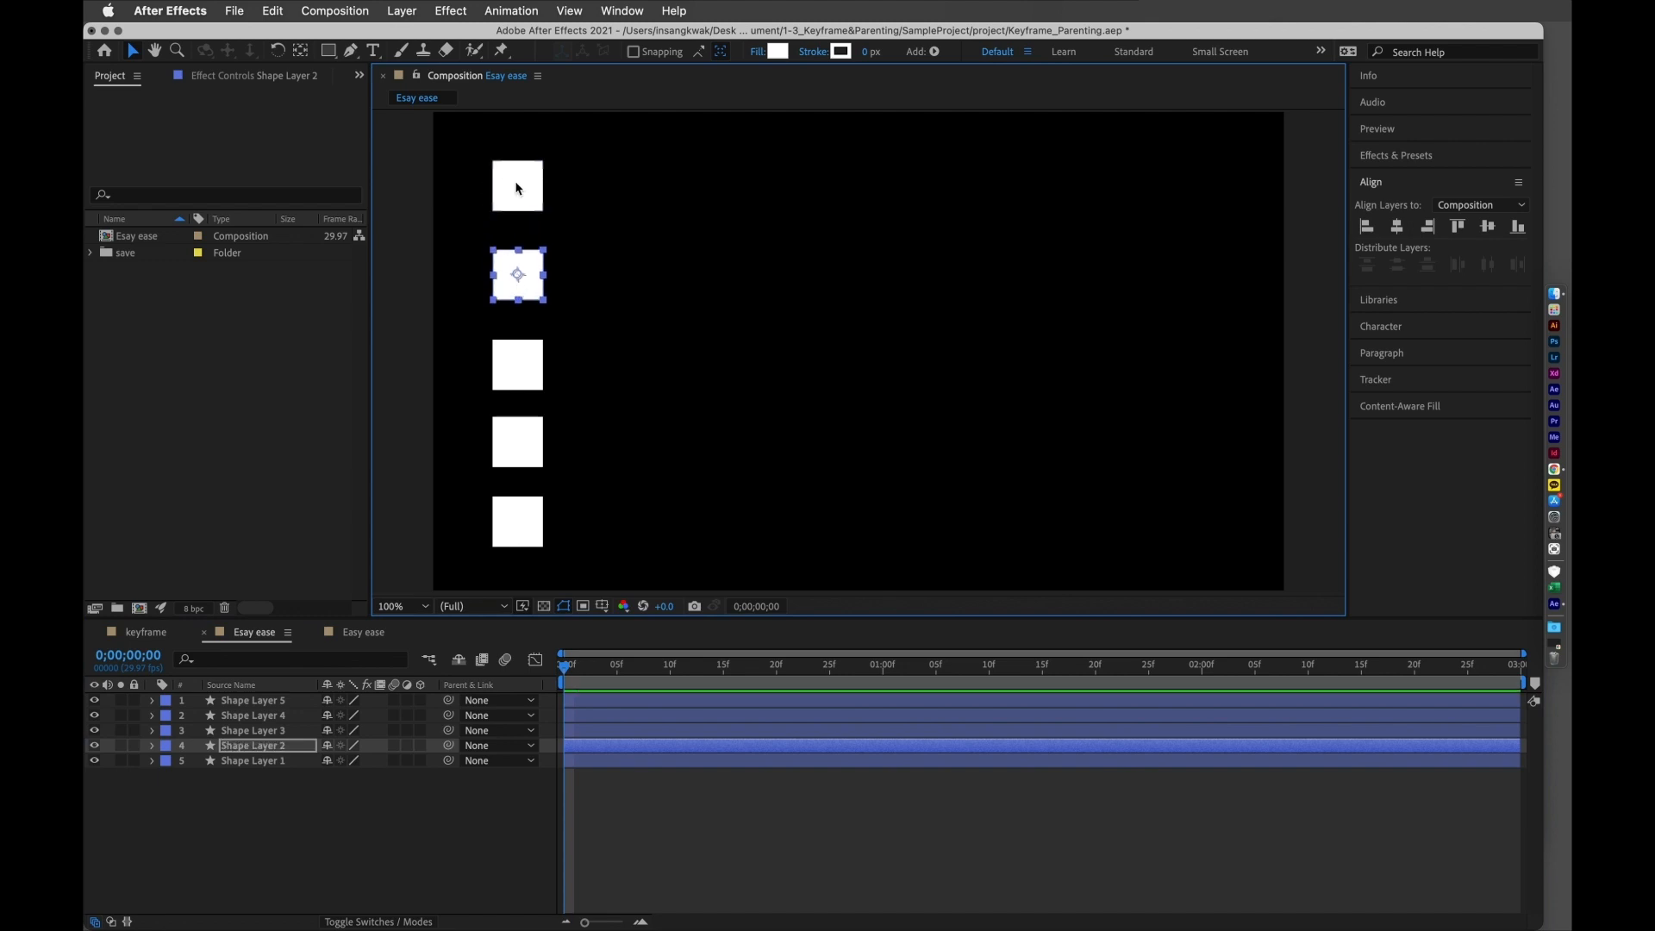
drag(509, 185, 509, 177)
- Distribute all five squares evenly along the vertical by their centres, and deselect them
drag(452, 121, 638, 592)
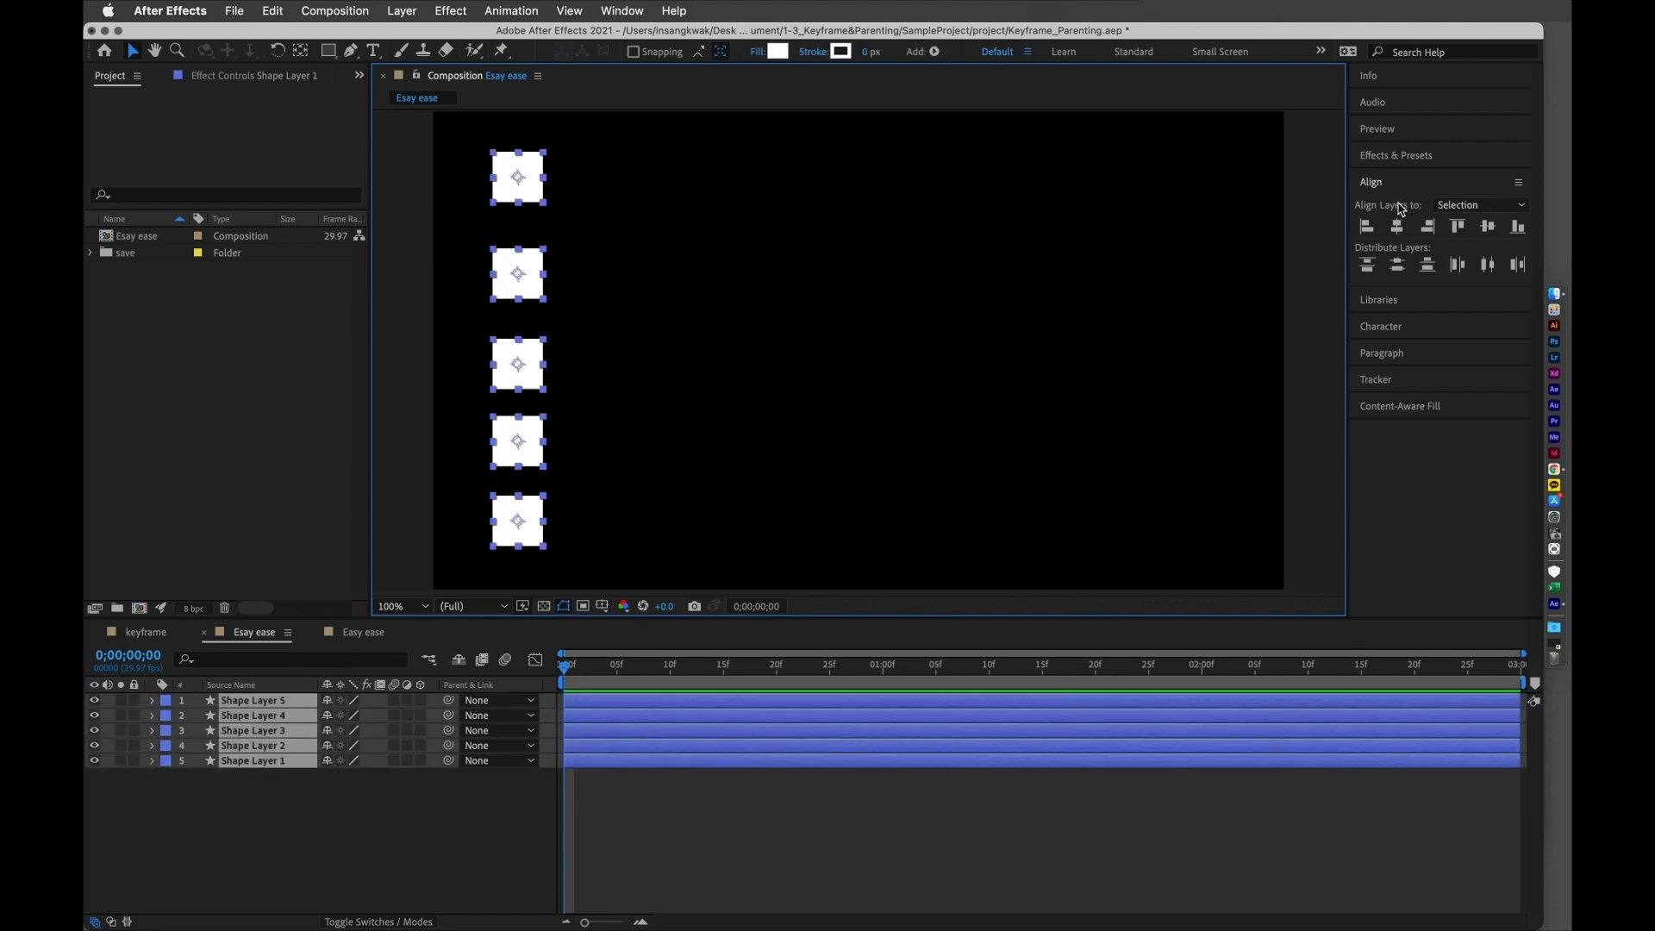
click(1397, 265)
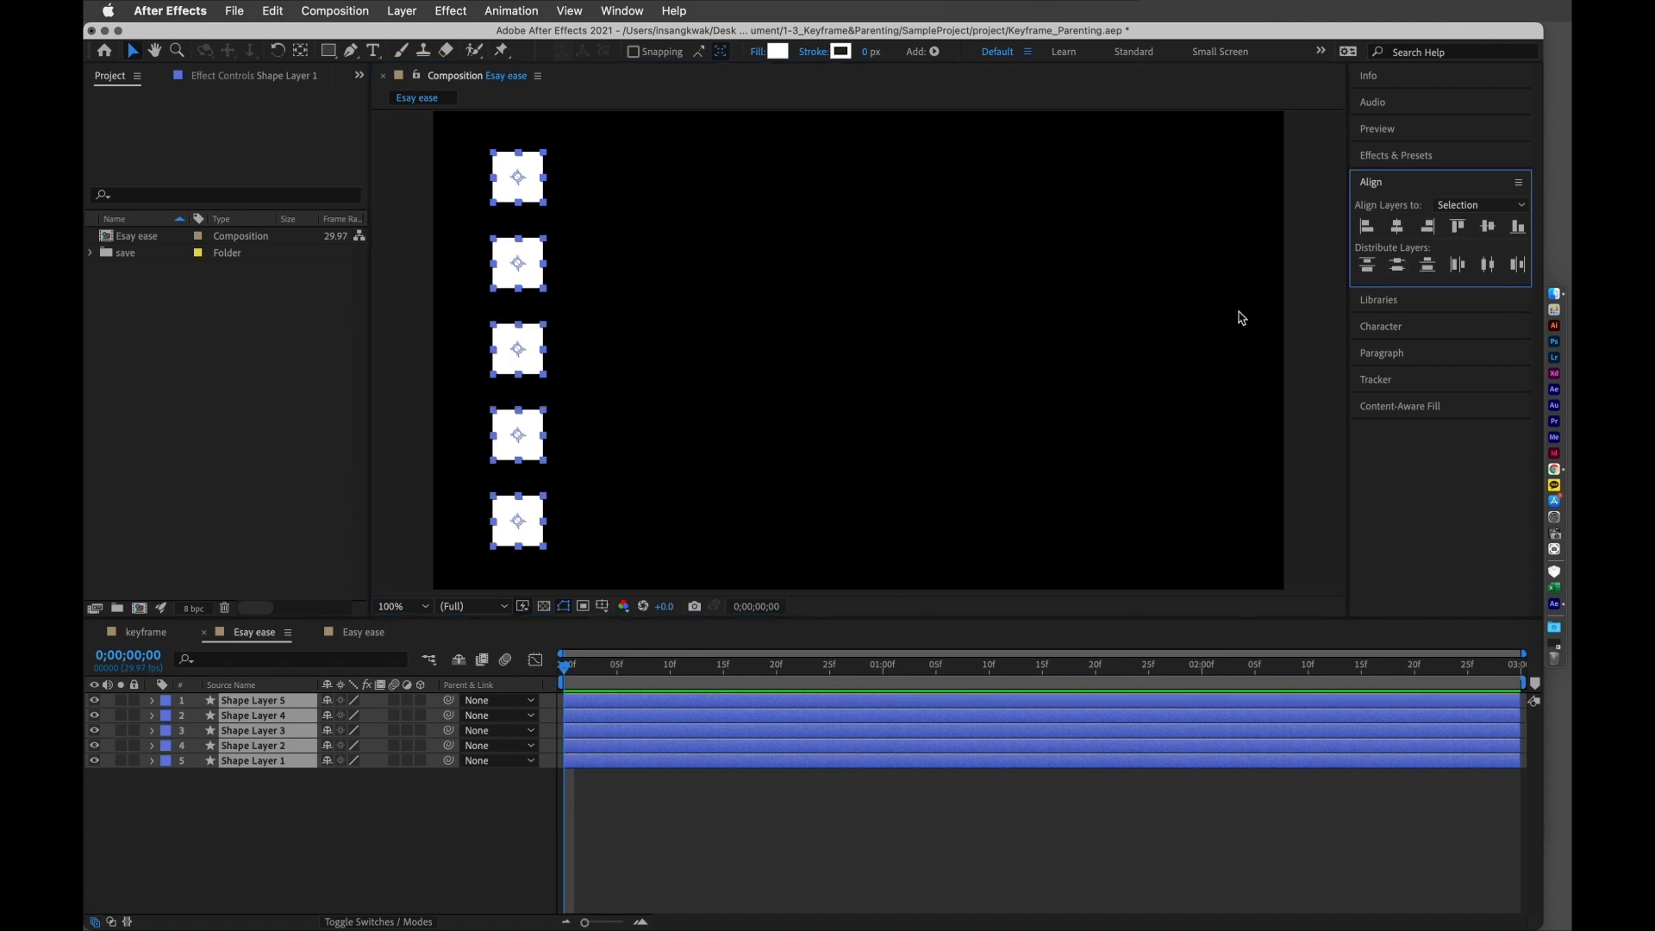
click(408, 834)
- Reorder the layers so Shape Layer 1 is first and Shape Layer 5 last, matching the squares' top-to-bottom order
click(267, 703)
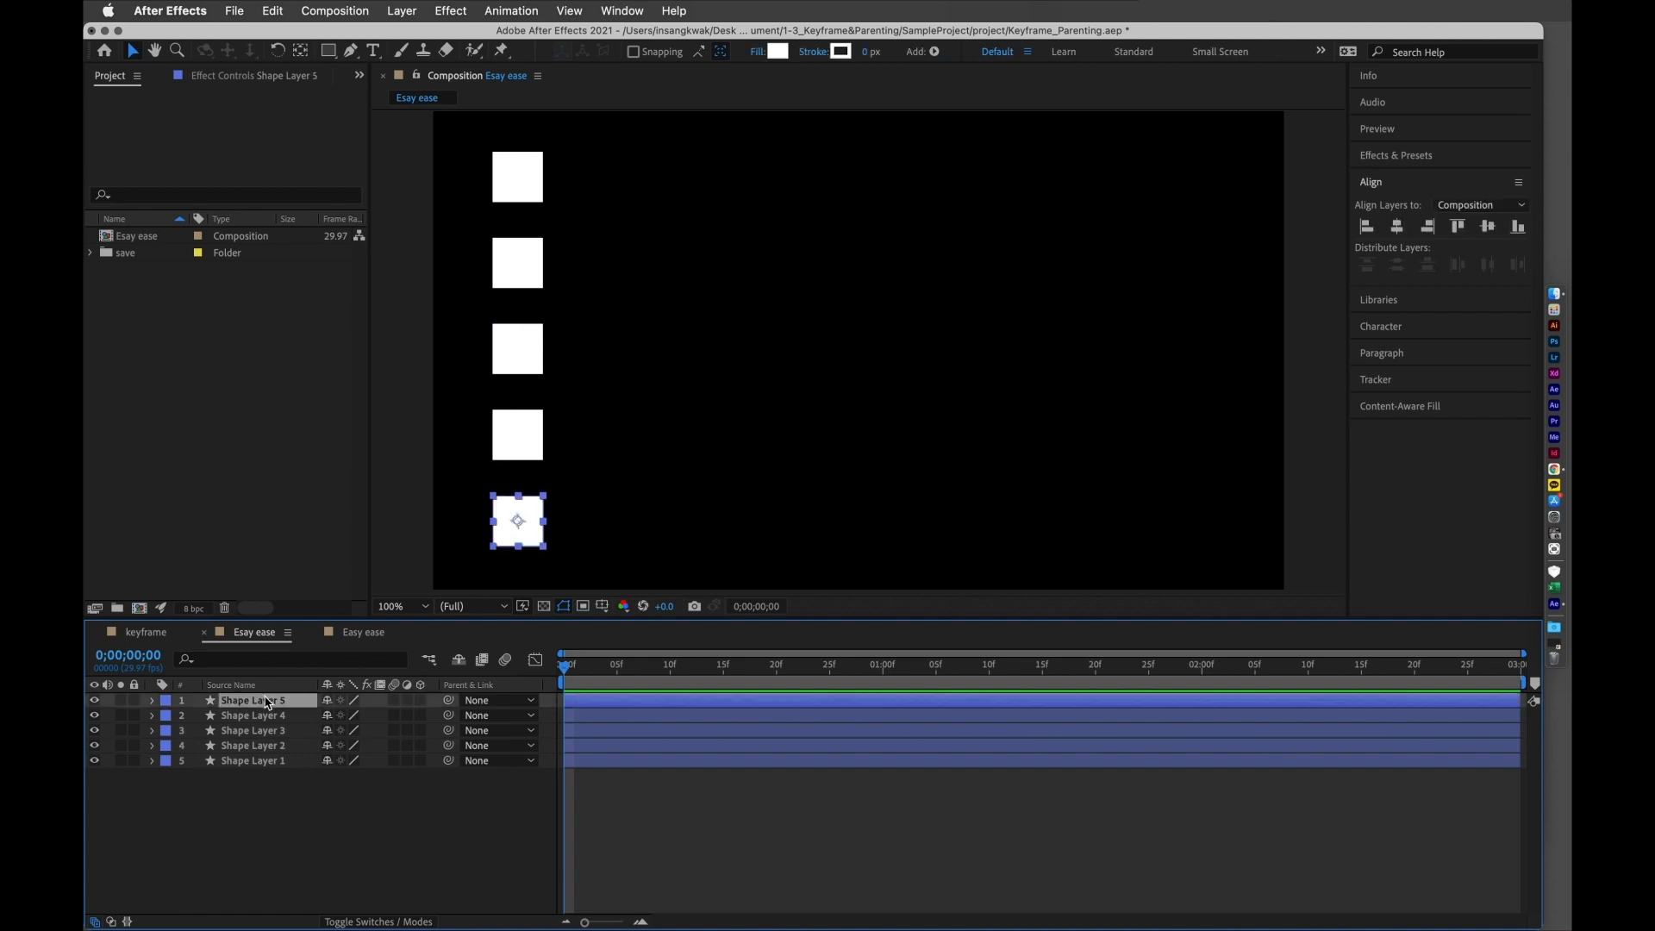
drag(267, 703, 263, 780)
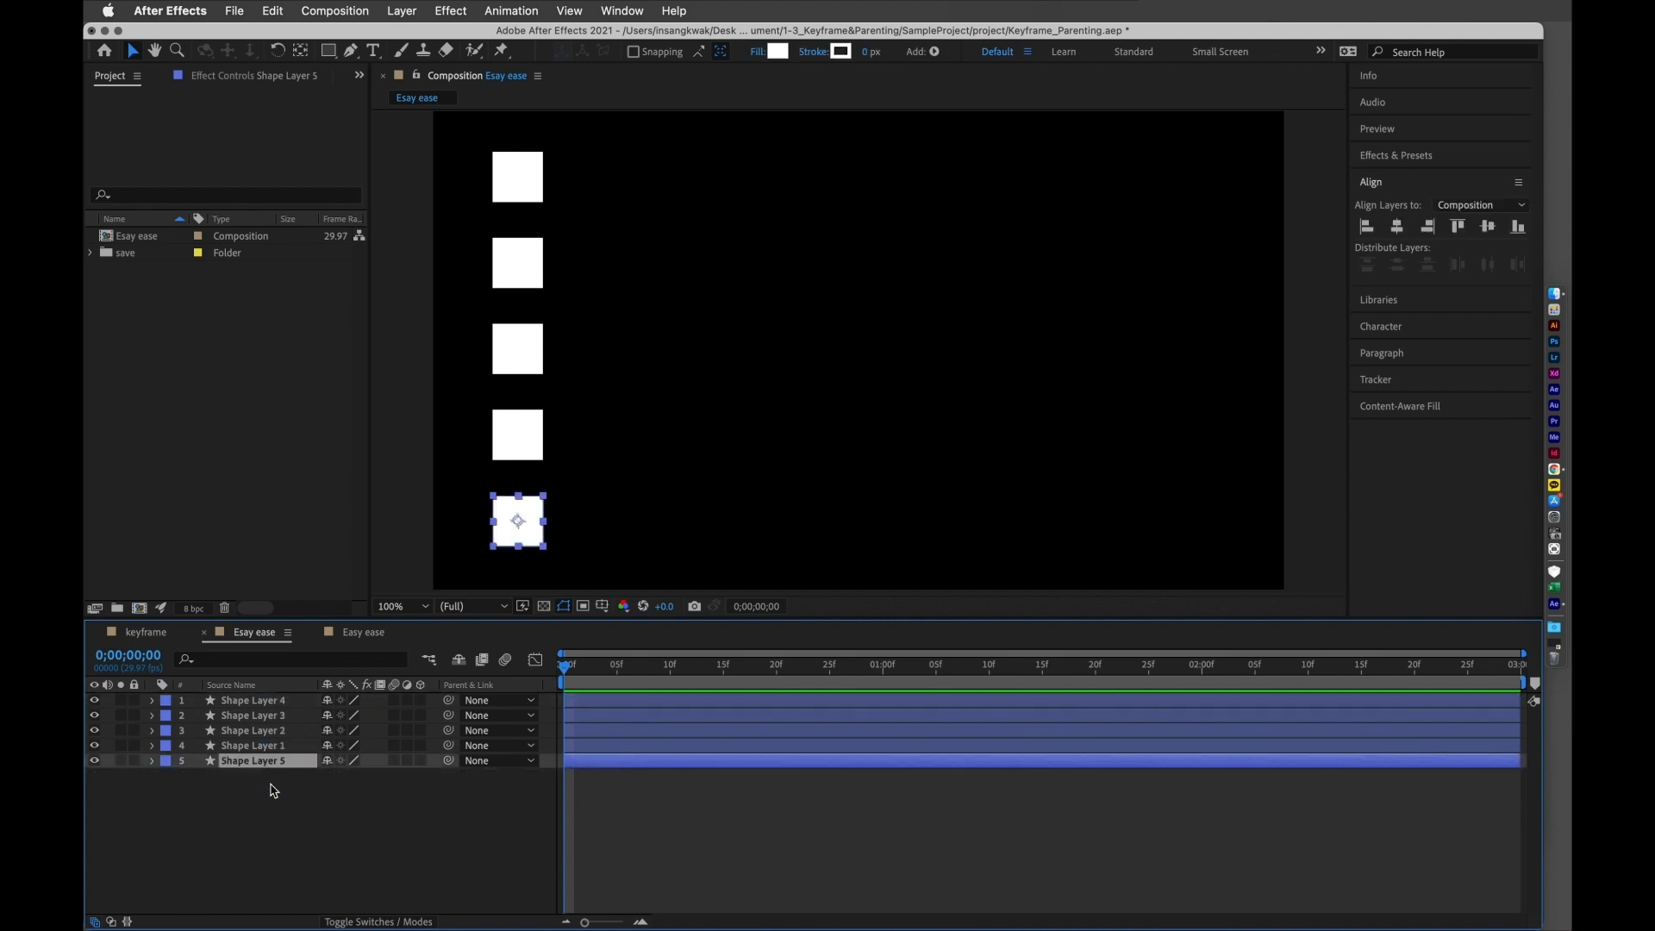
drag(274, 702, 276, 755)
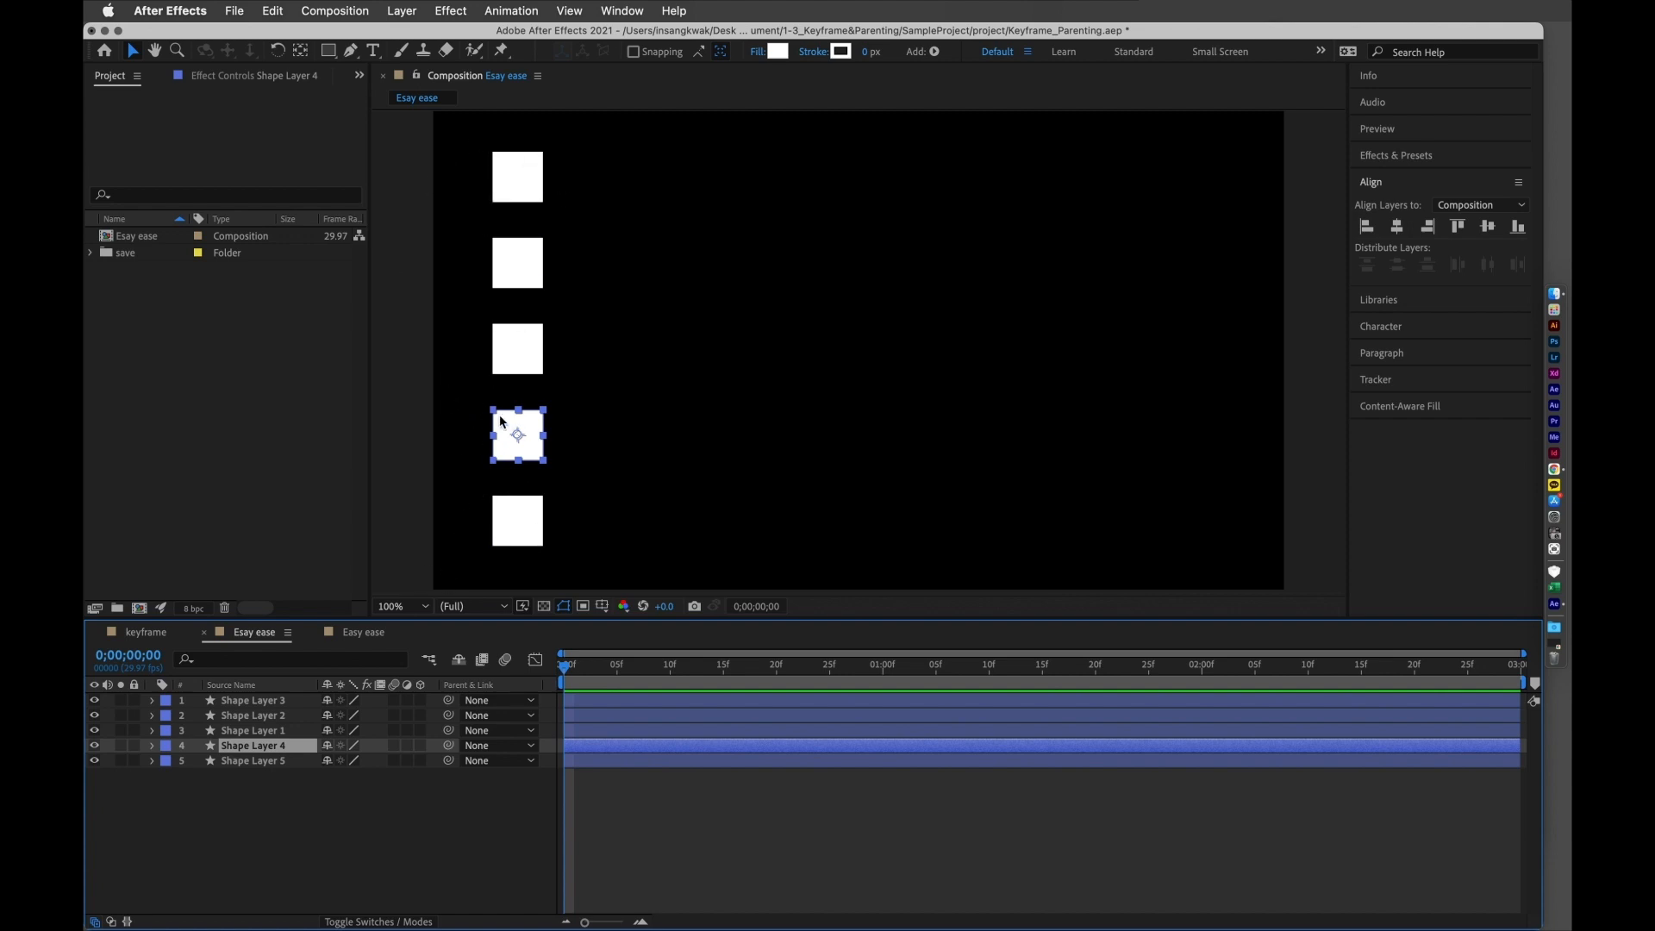
mouse_move(276, 702)
mouse_down()
mouse_move(285, 748)
mouse_move(286, 728)
mouse_up()
click(291, 814)
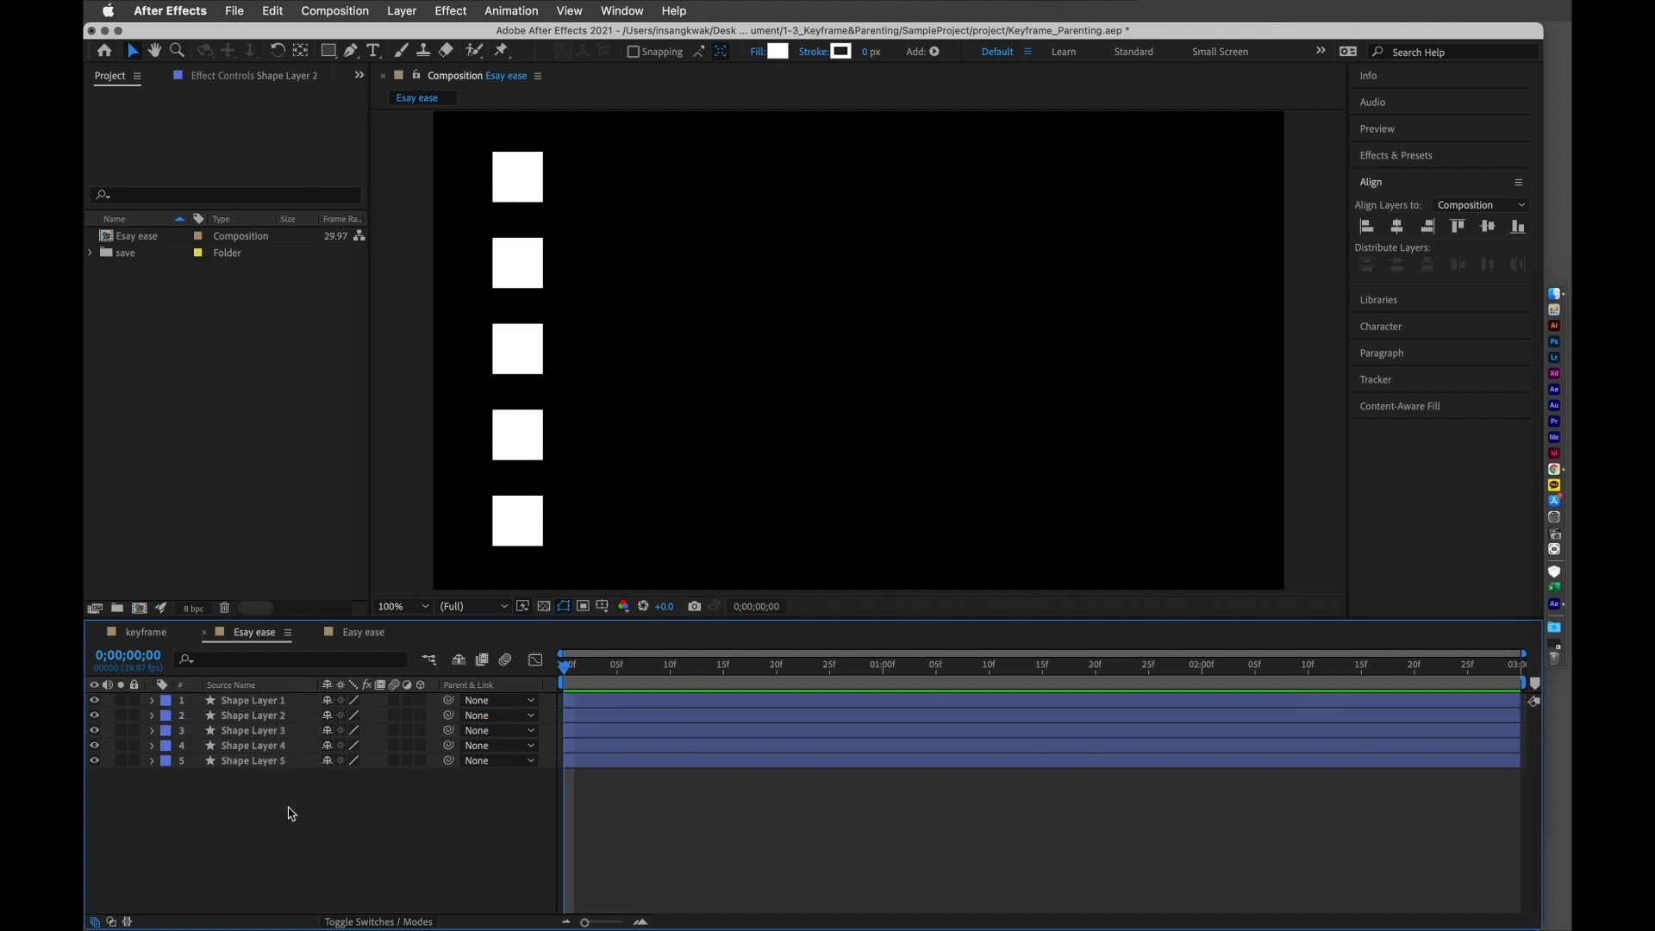
- Rename Shape Layer 1 as normal
click(274, 707)
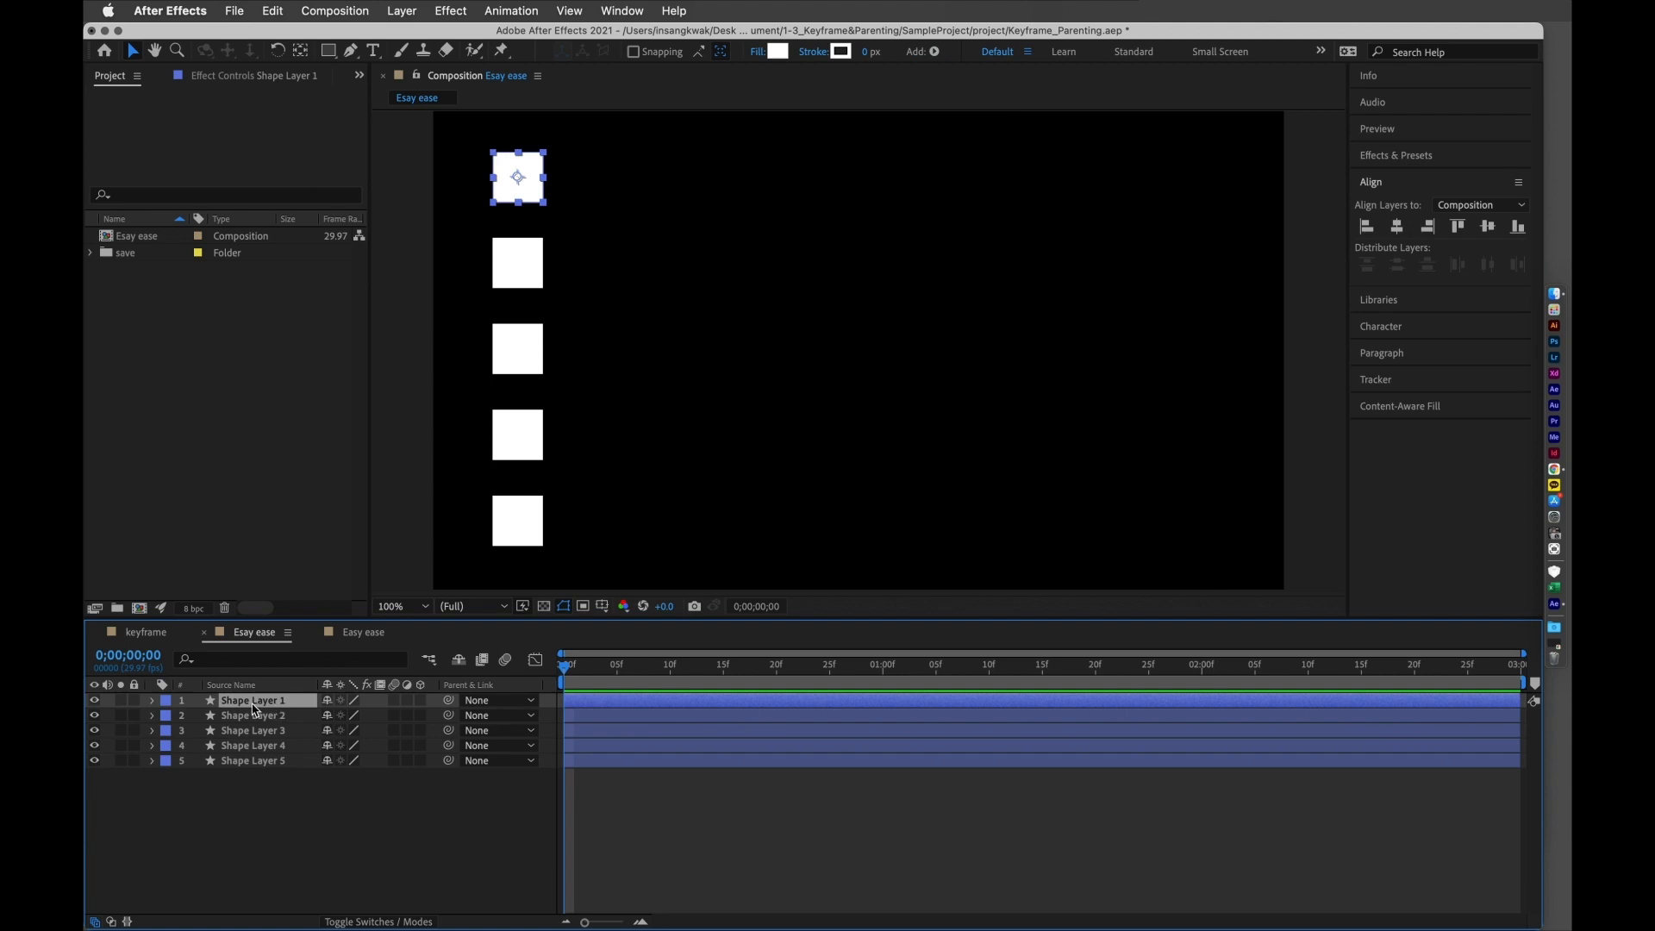
right_click(255, 708)
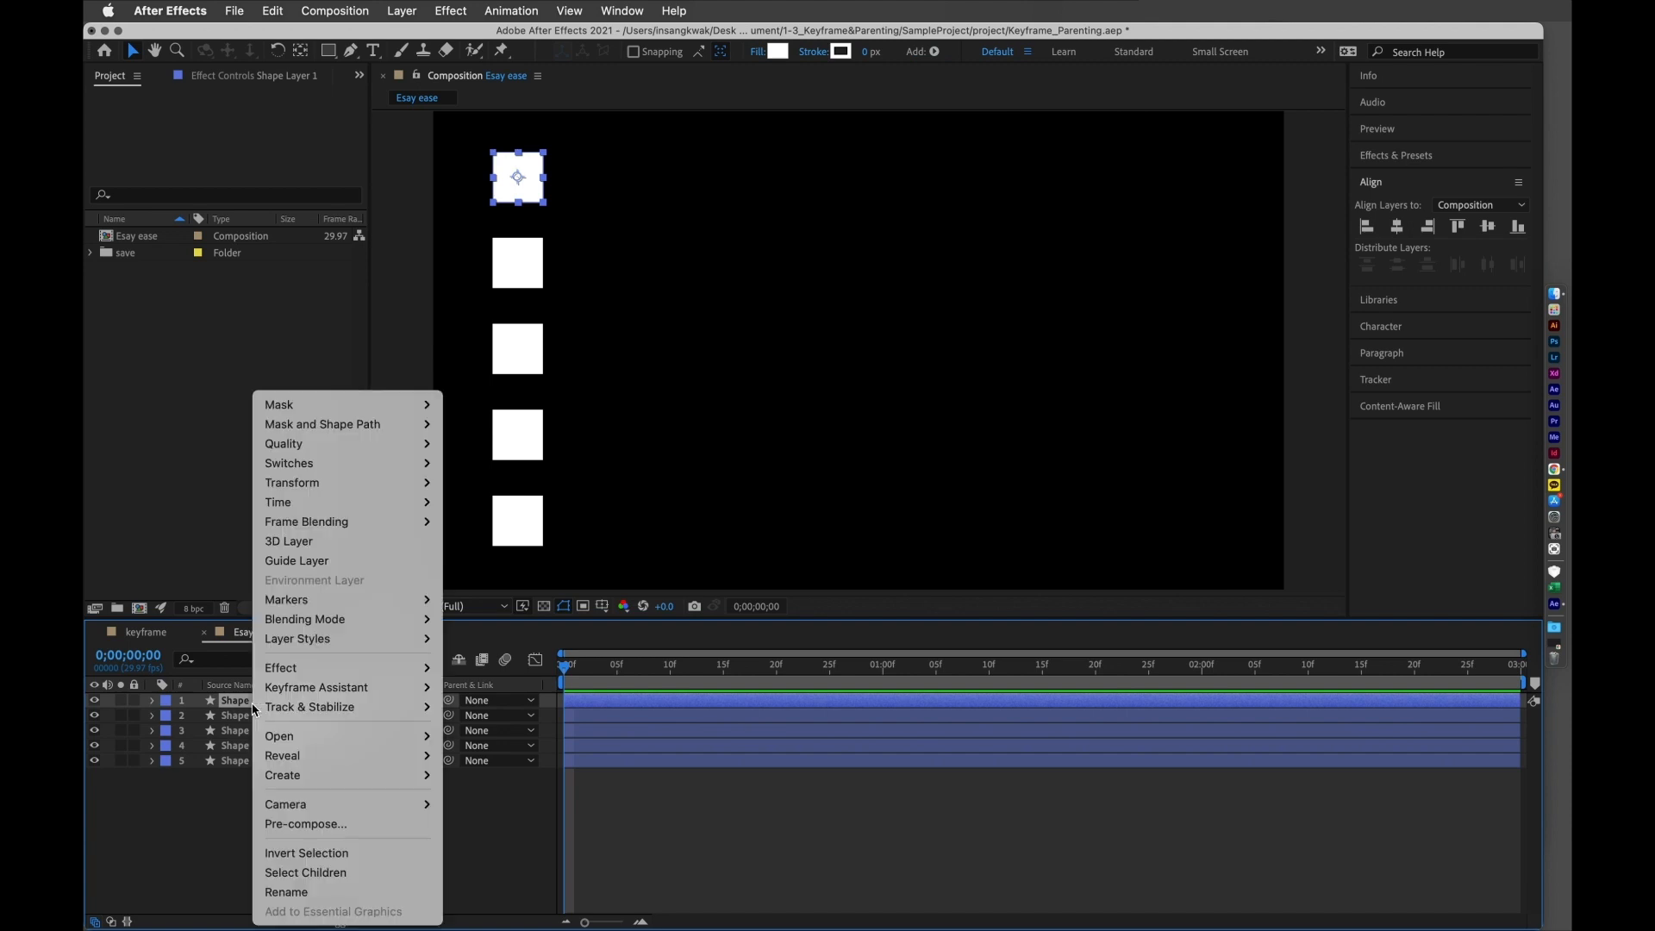
click(285, 892)
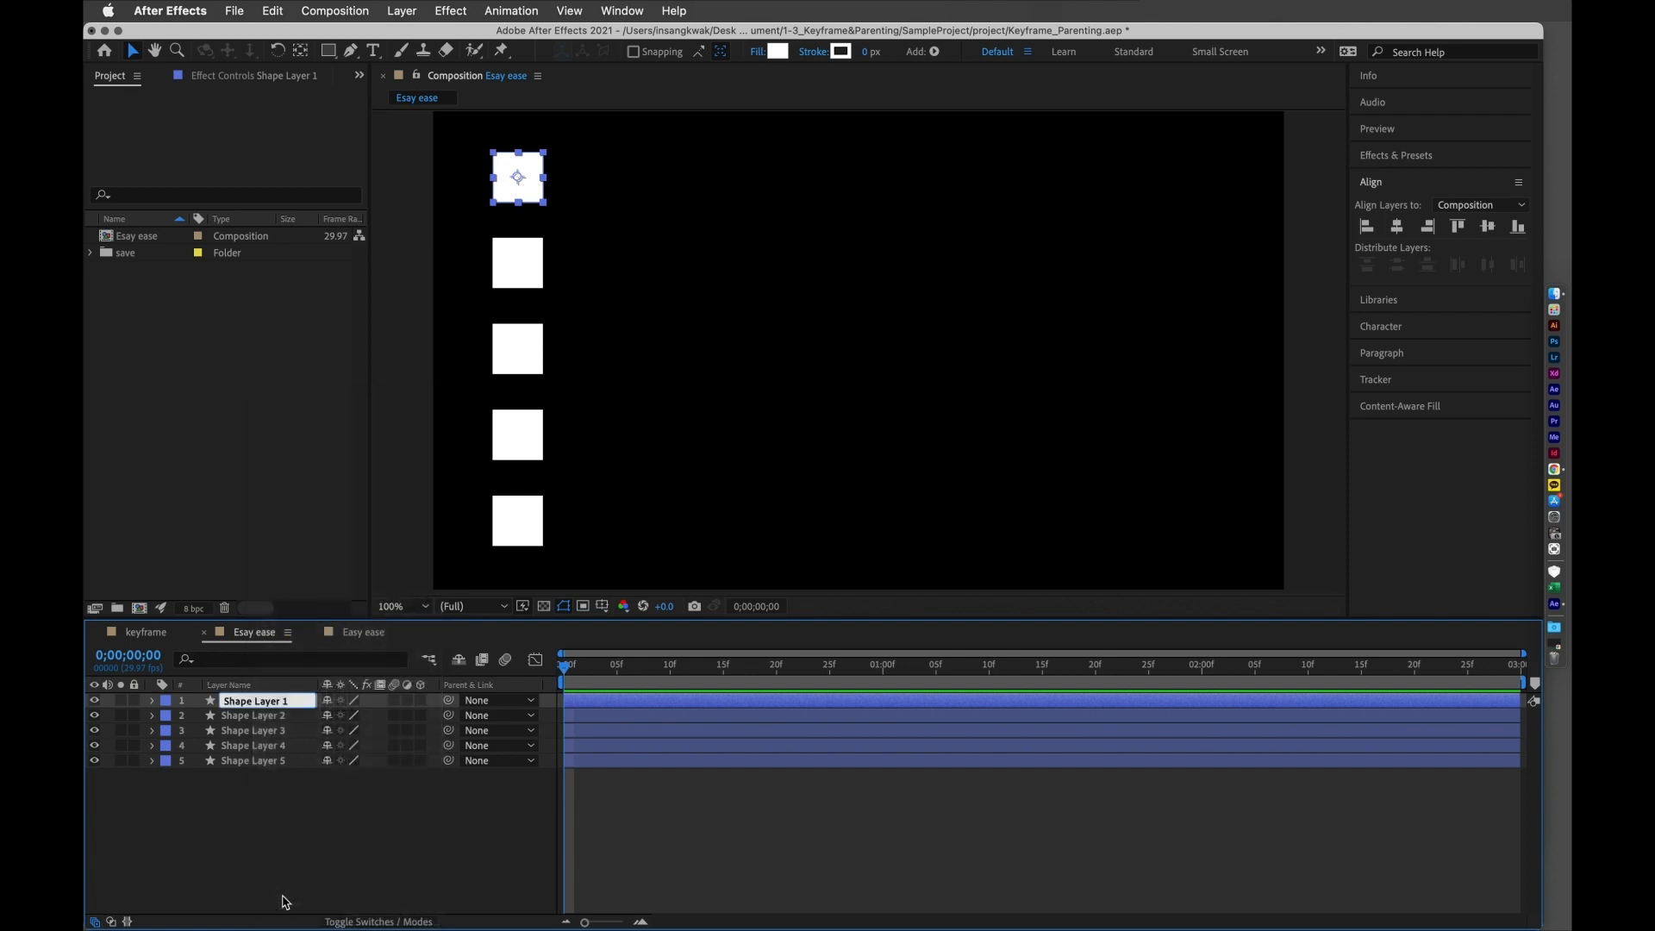
text(normal)
click(268, 866)
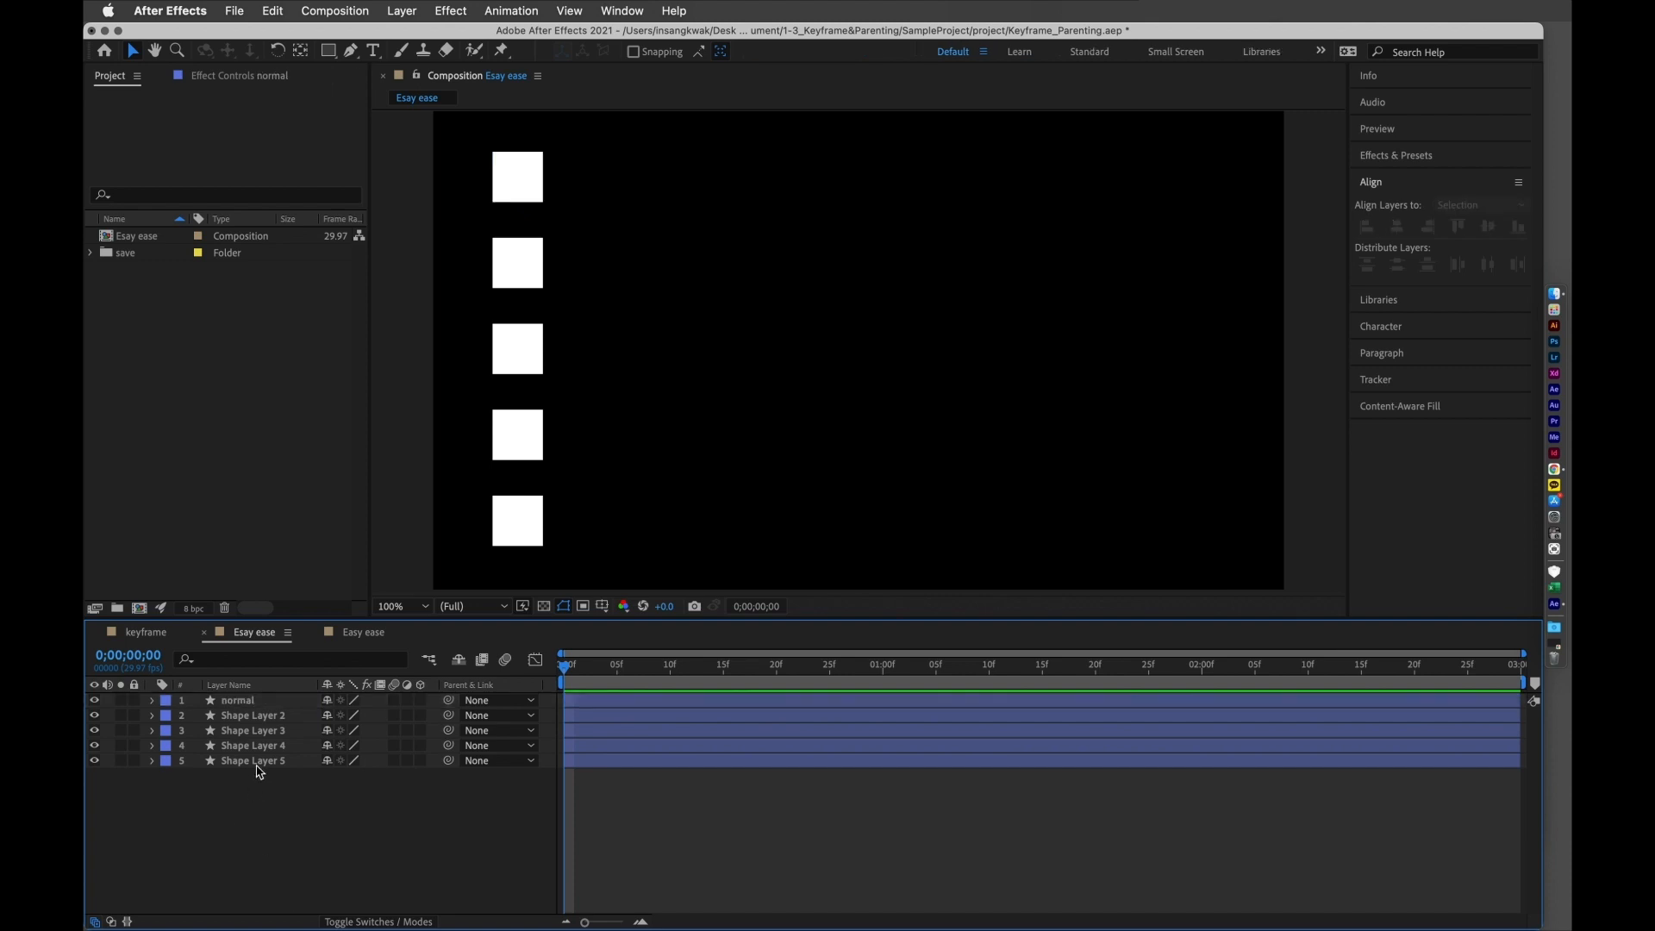
- Rename Shape Layer 2 as EE in
click(246, 725)
right_click(246, 725)
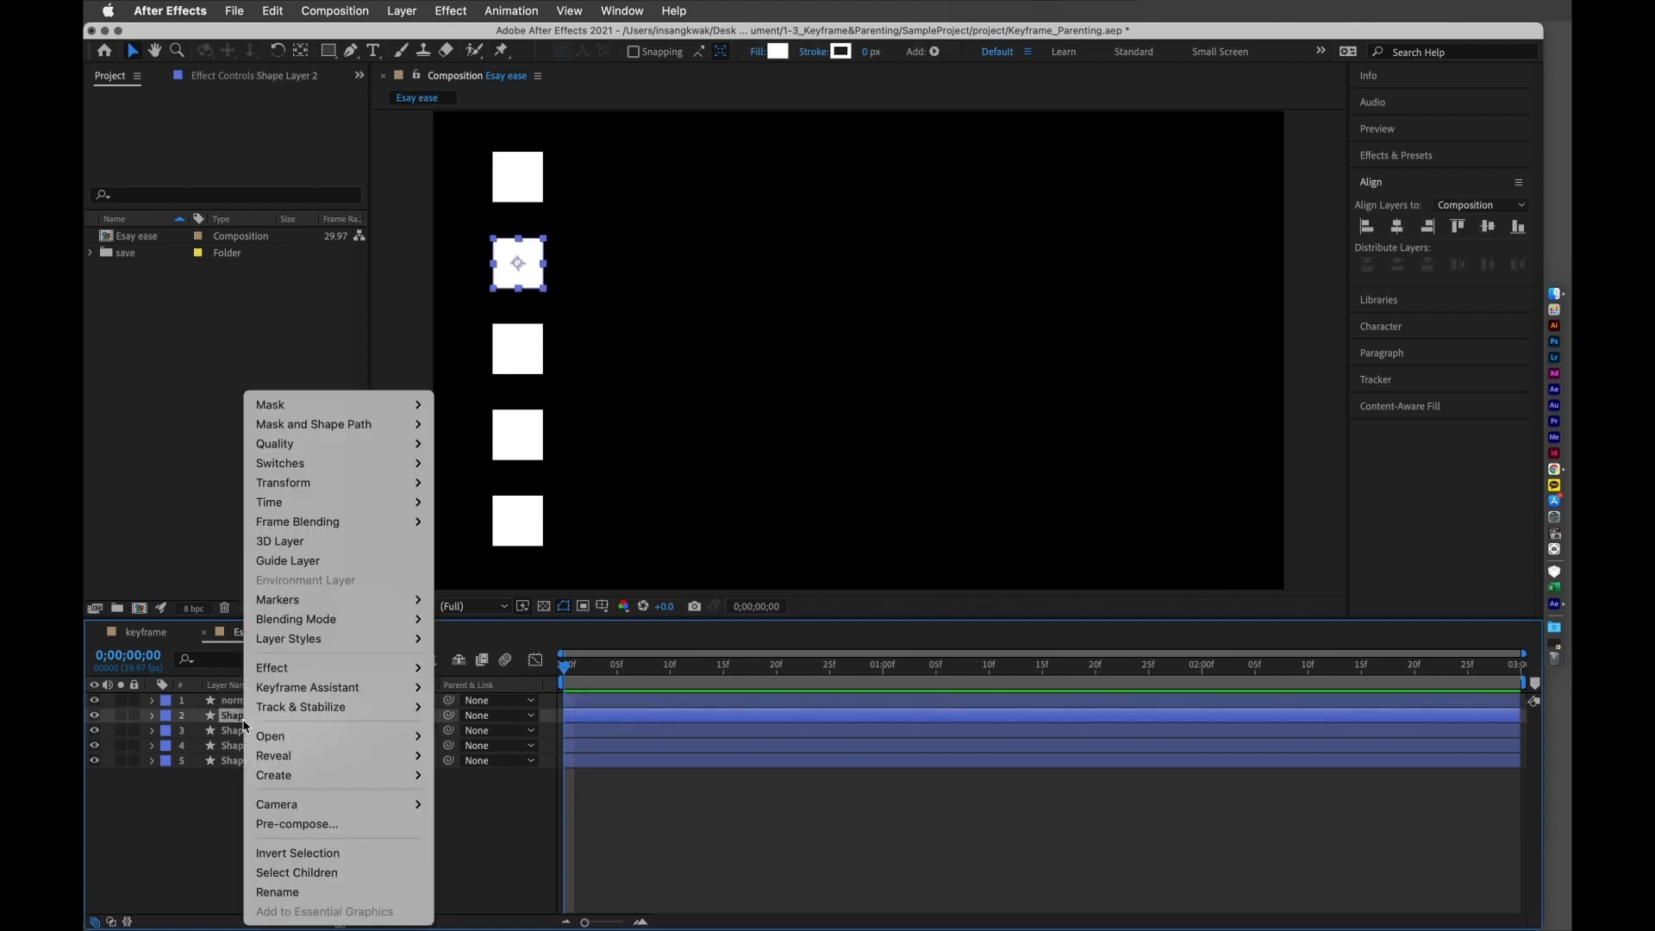
click(259, 894)
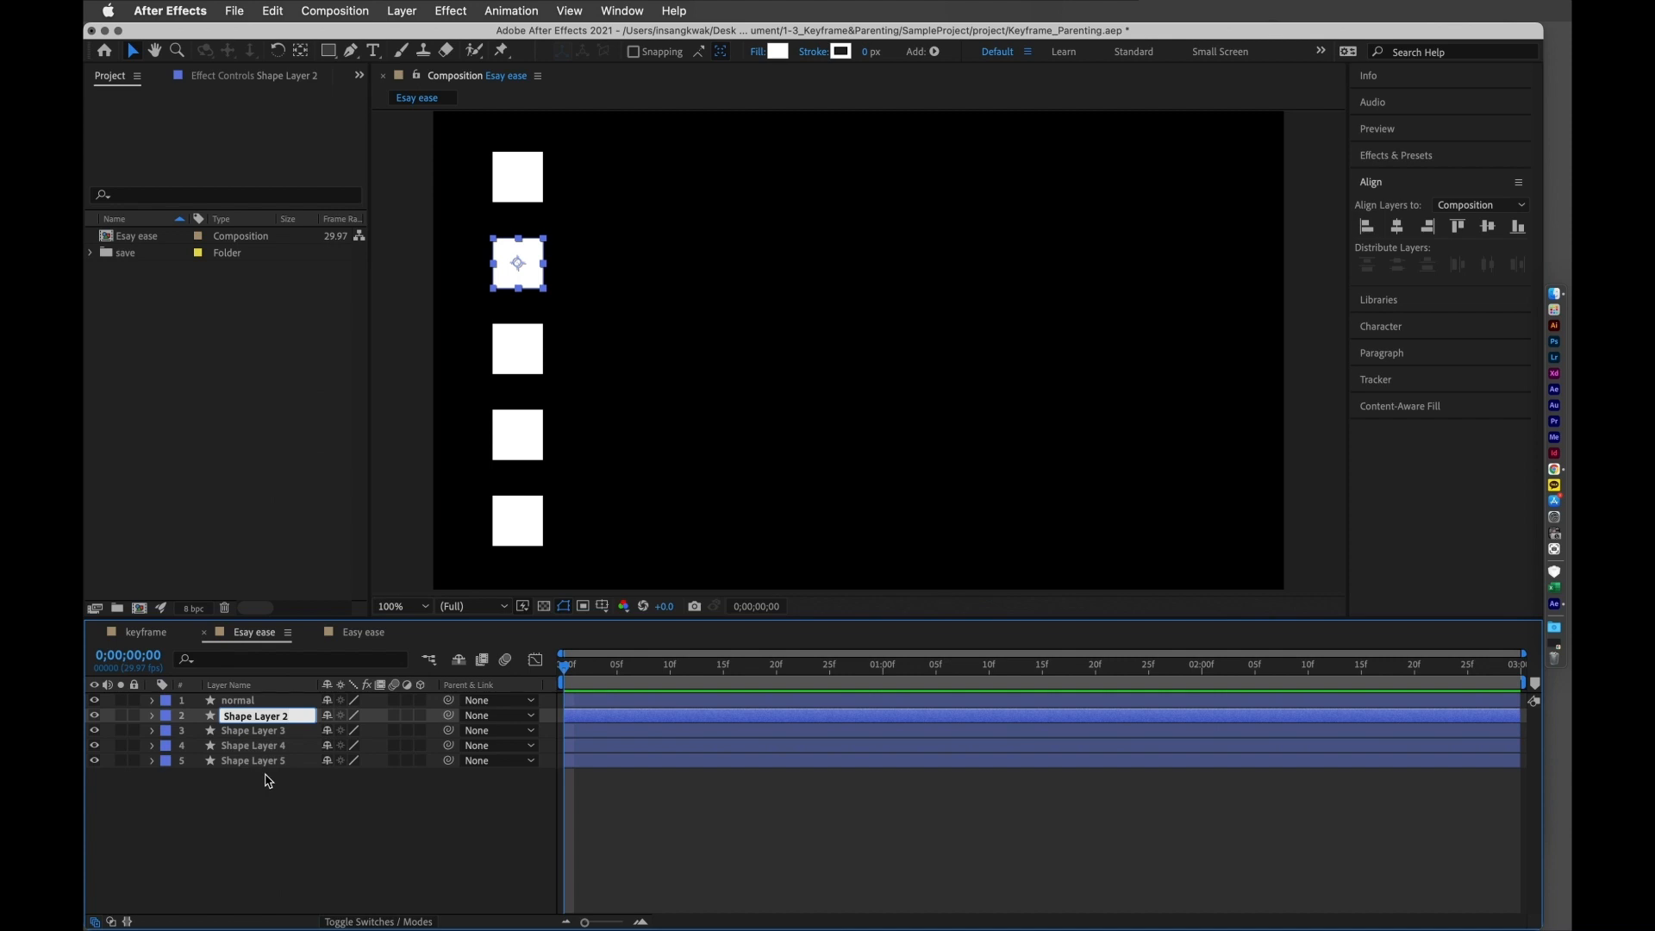
text(EE)
click(255, 776)
- Rename Shape Layer 3 as EE out
click(250, 746)
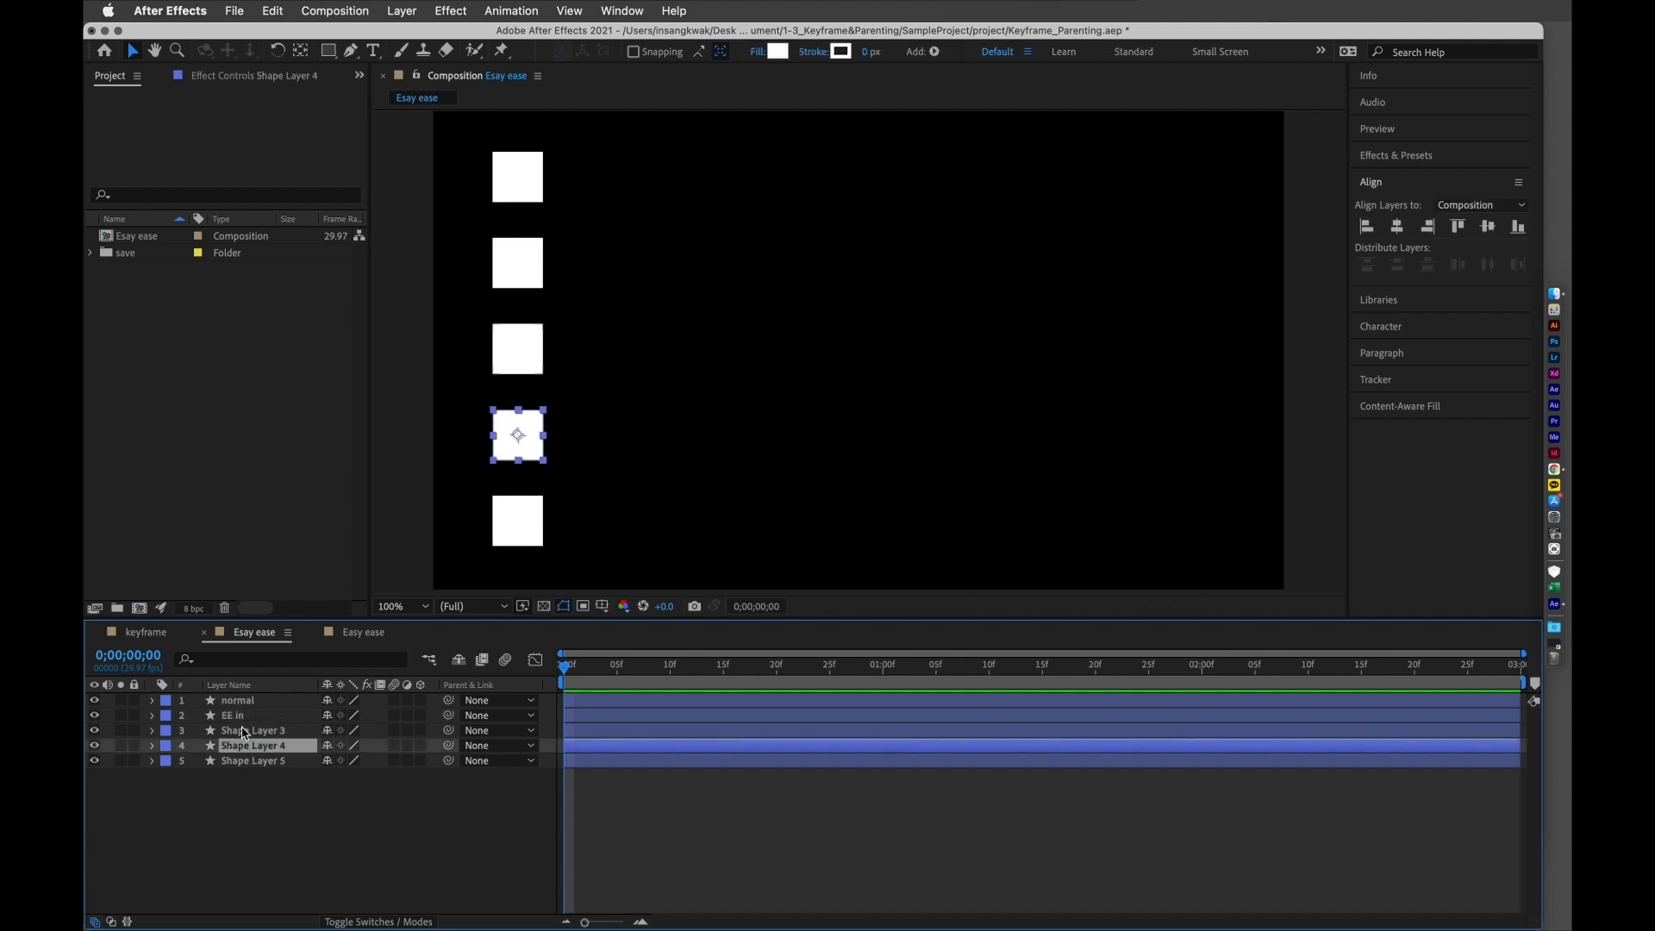
click(244, 733)
right_click(244, 735)
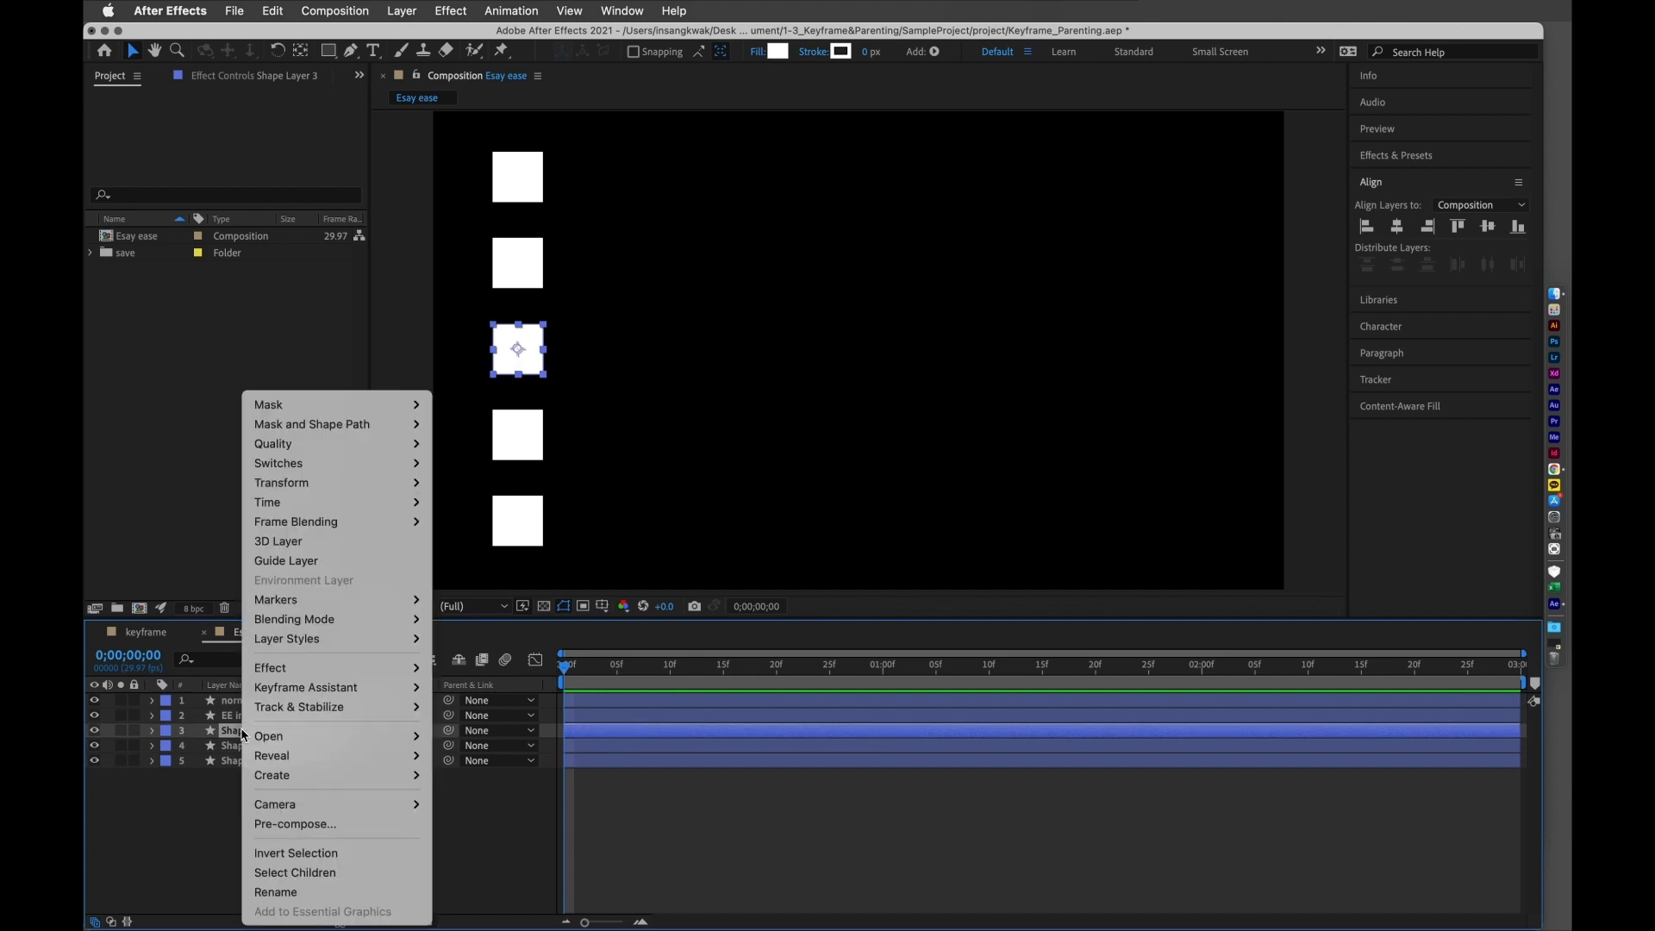
click(275, 892)
text(EE out)
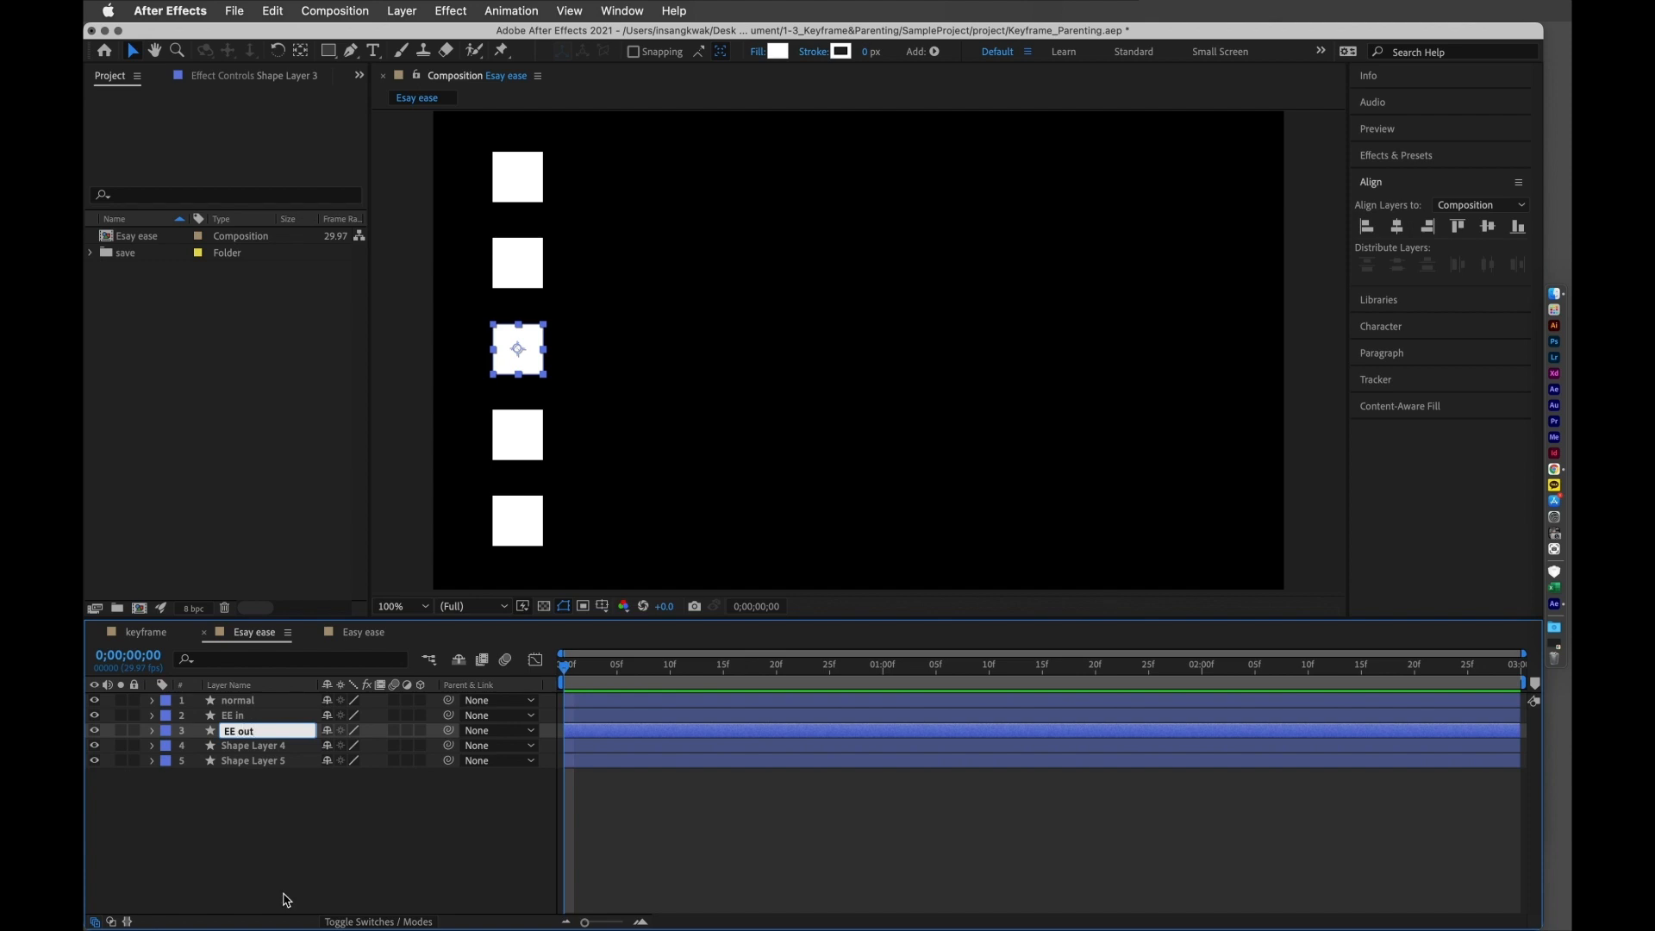
click(295, 851)
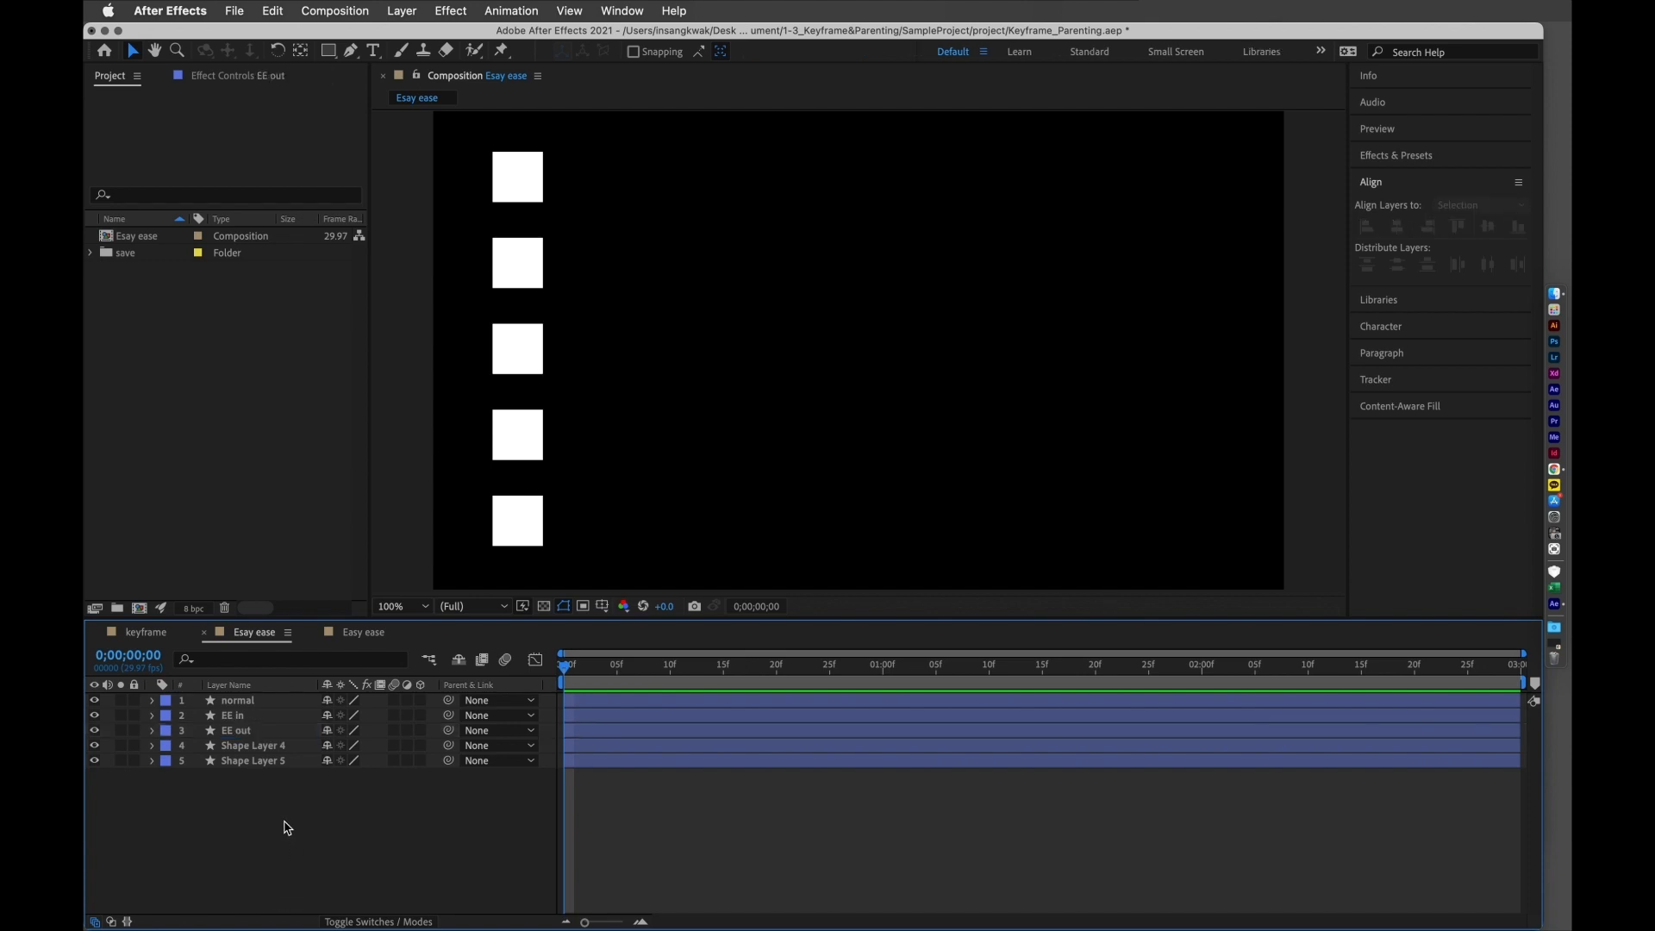
- Rename Shape Layer 4 as EE in out
click(261, 748)
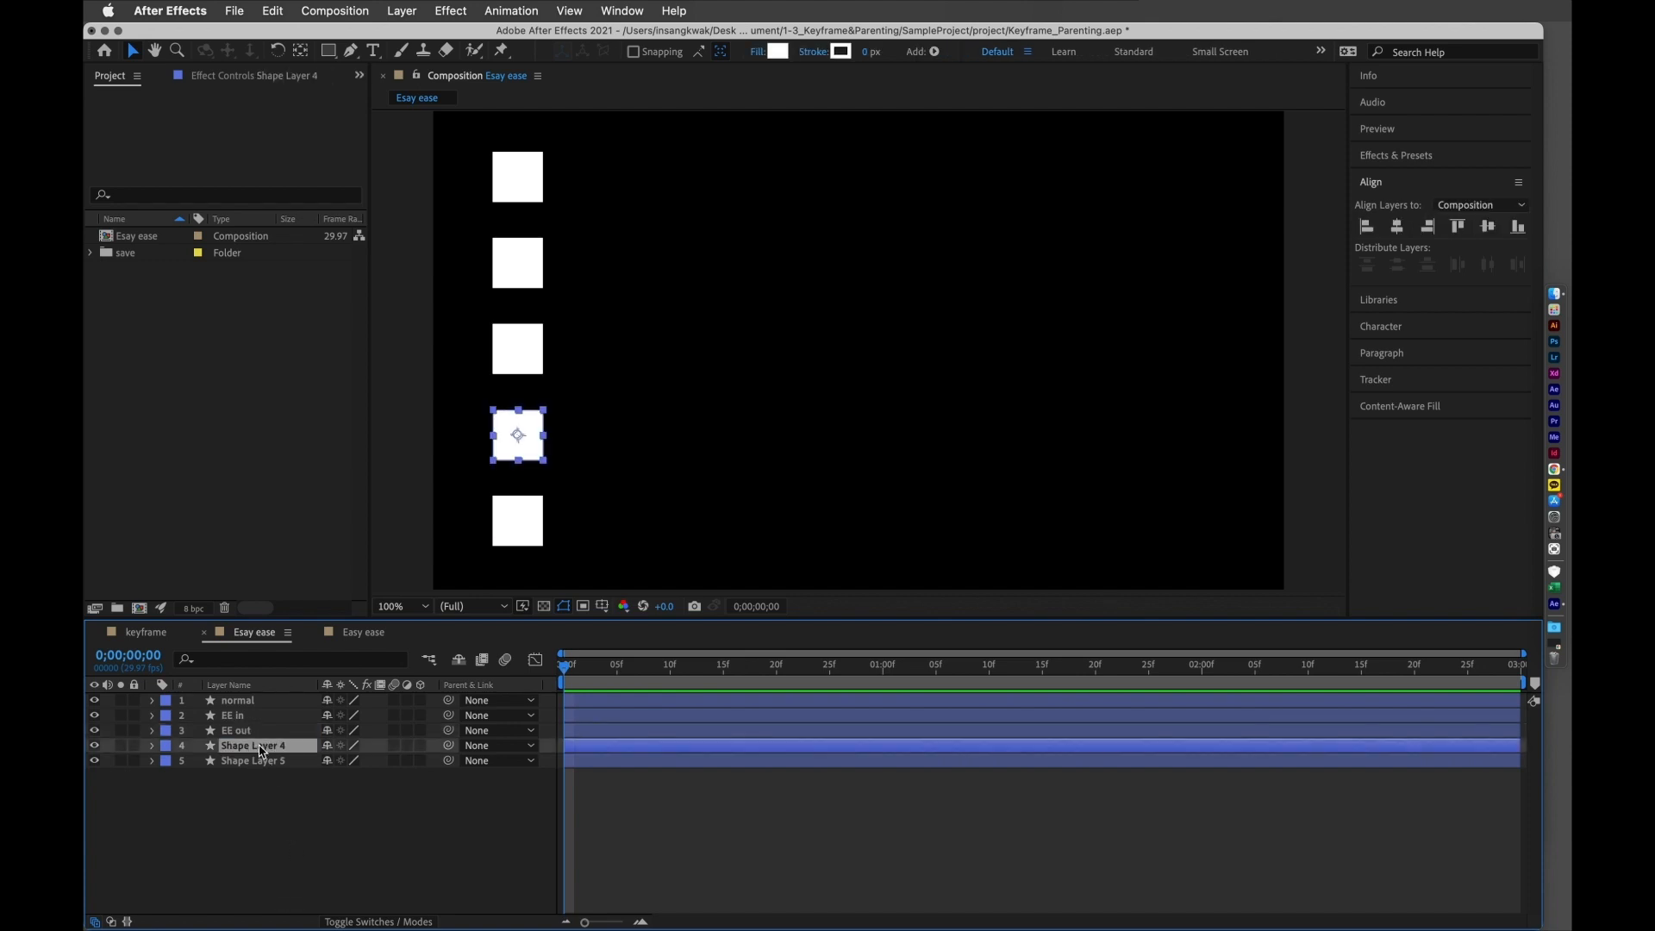
right_click(261, 750)
click(312, 896)
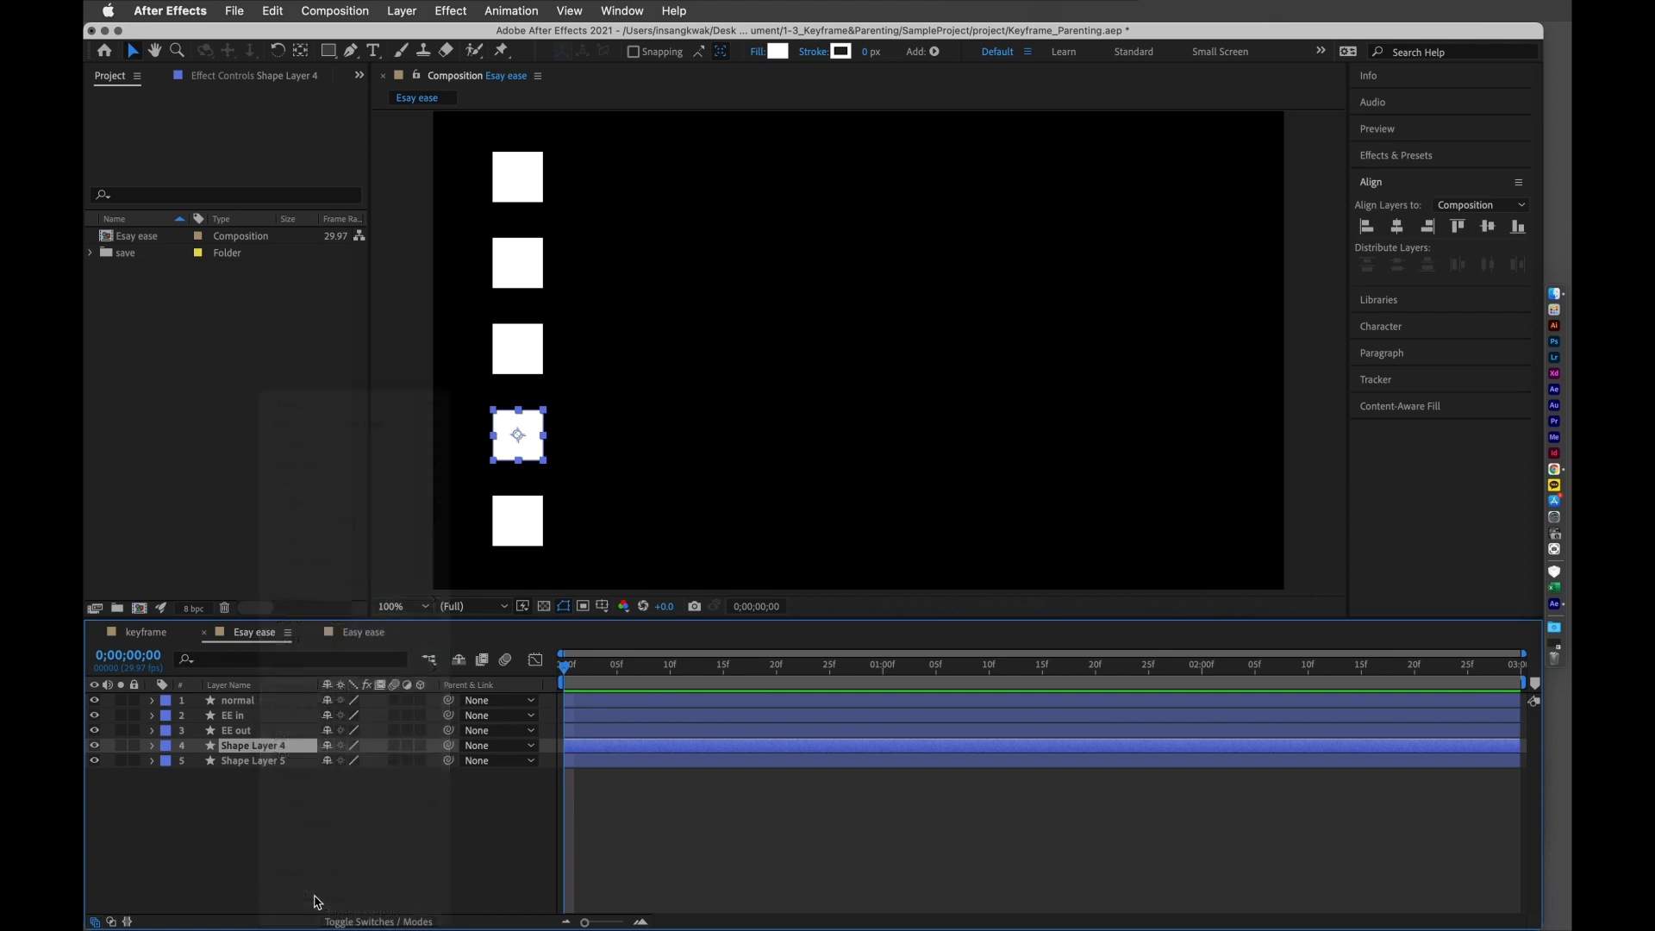
text(E)
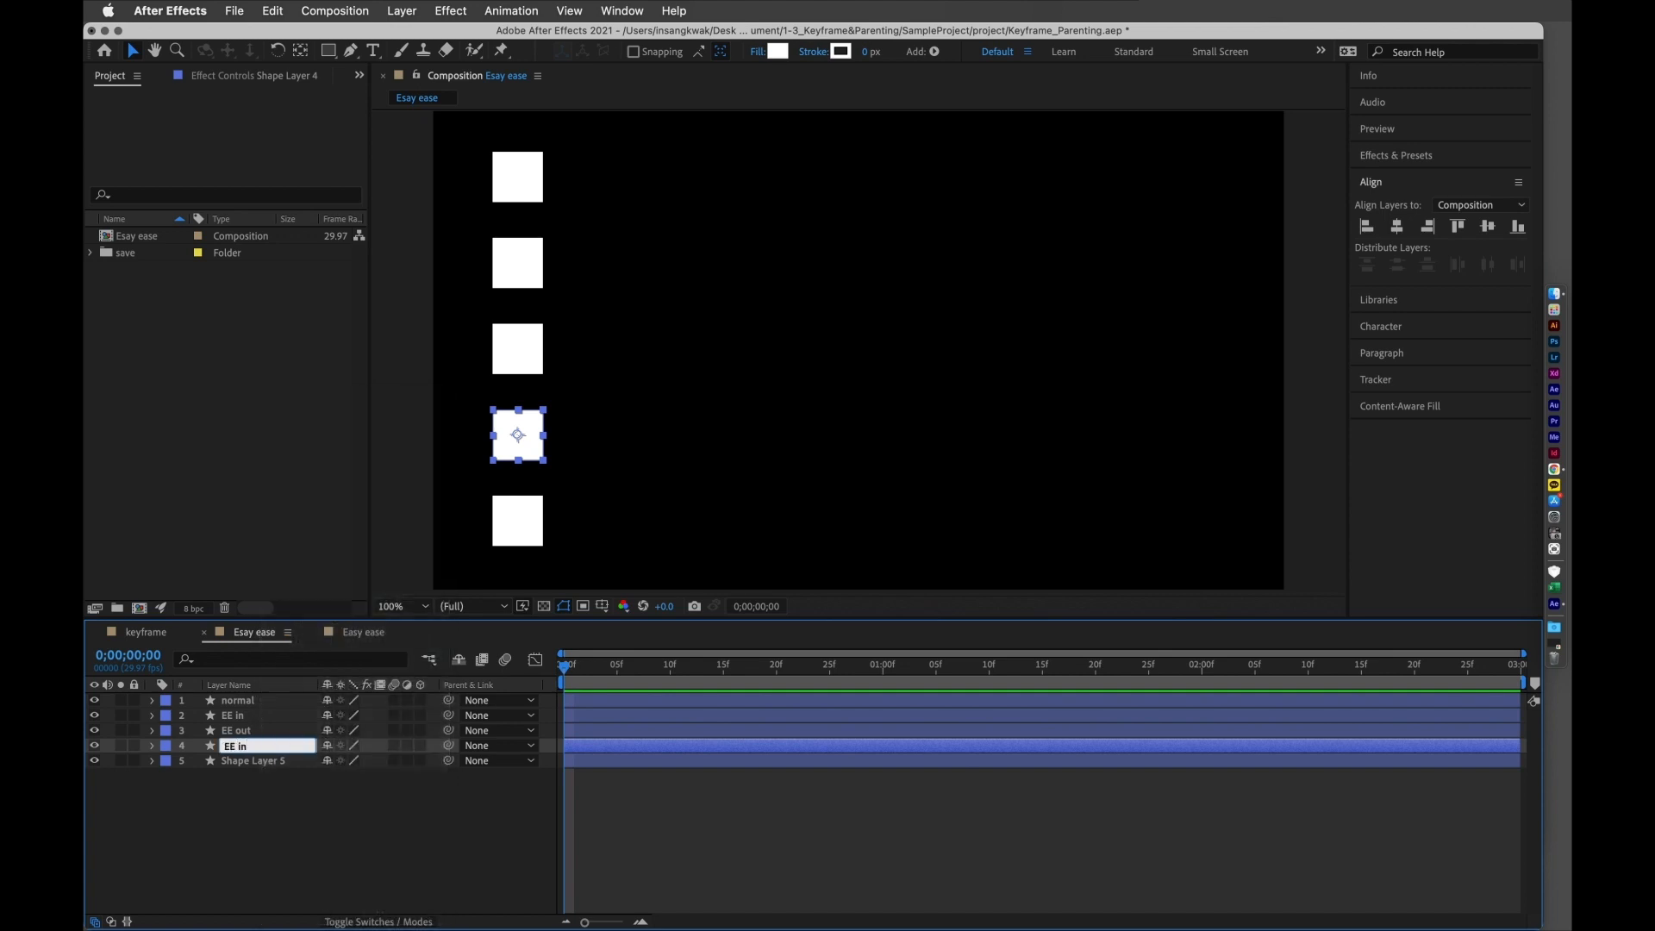
text(E in out)
click(299, 896)
- Rename Shape Layer 5 as EE
click(249, 764)
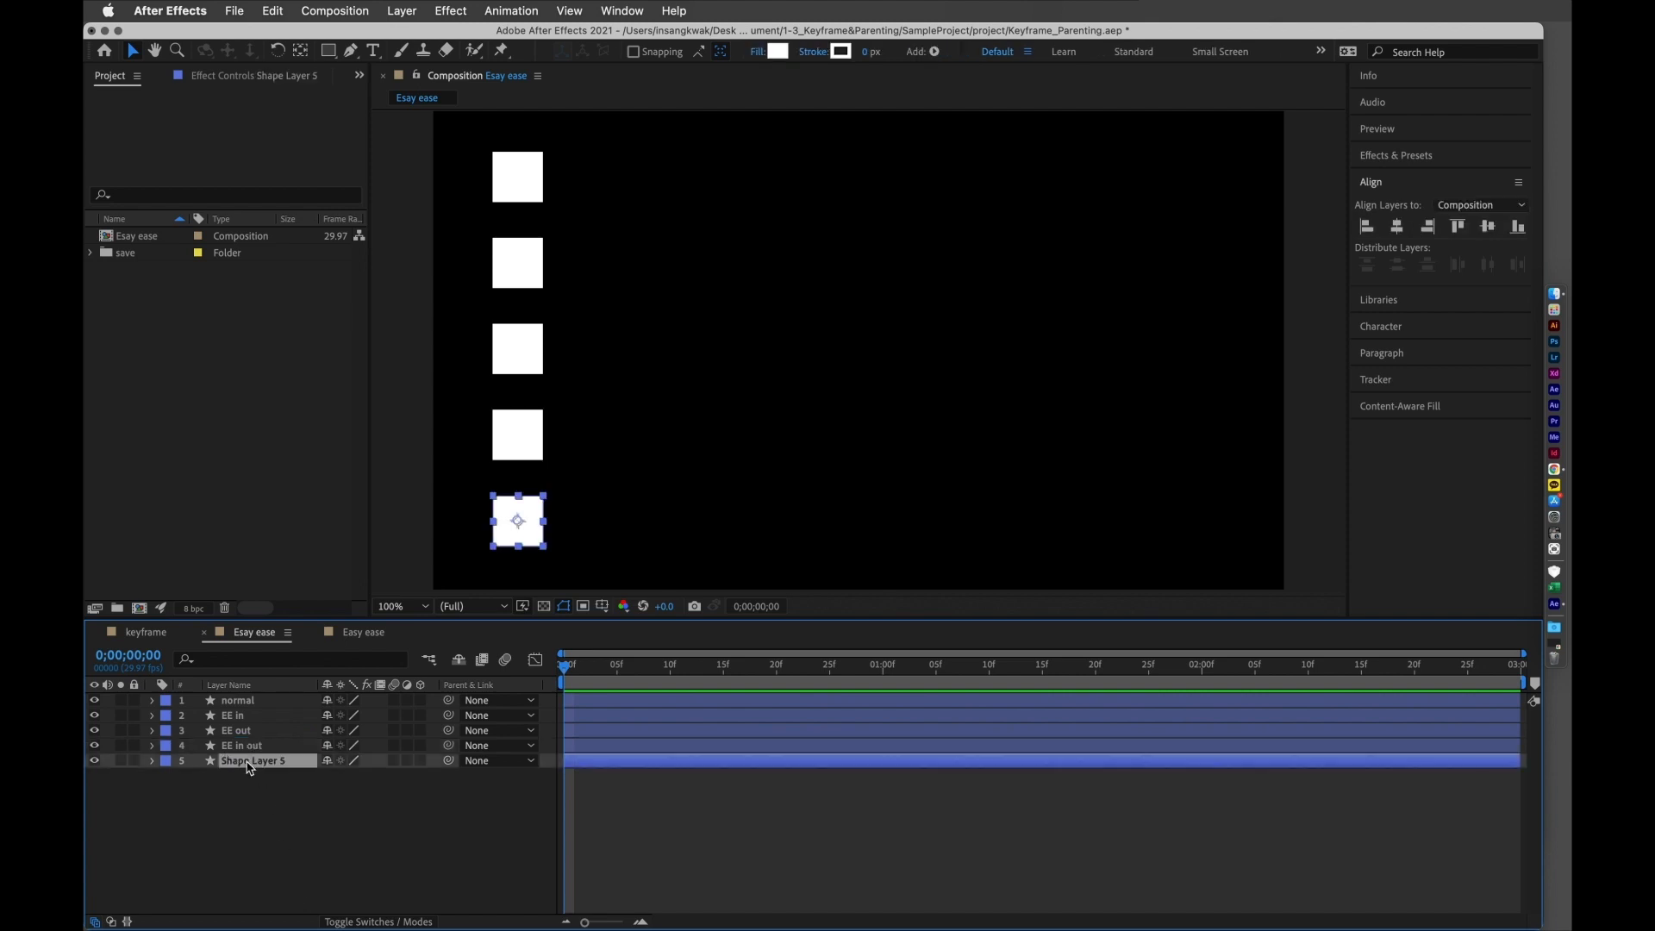
right_click(249, 764)
click(267, 901)
text(E)
click(258, 855)
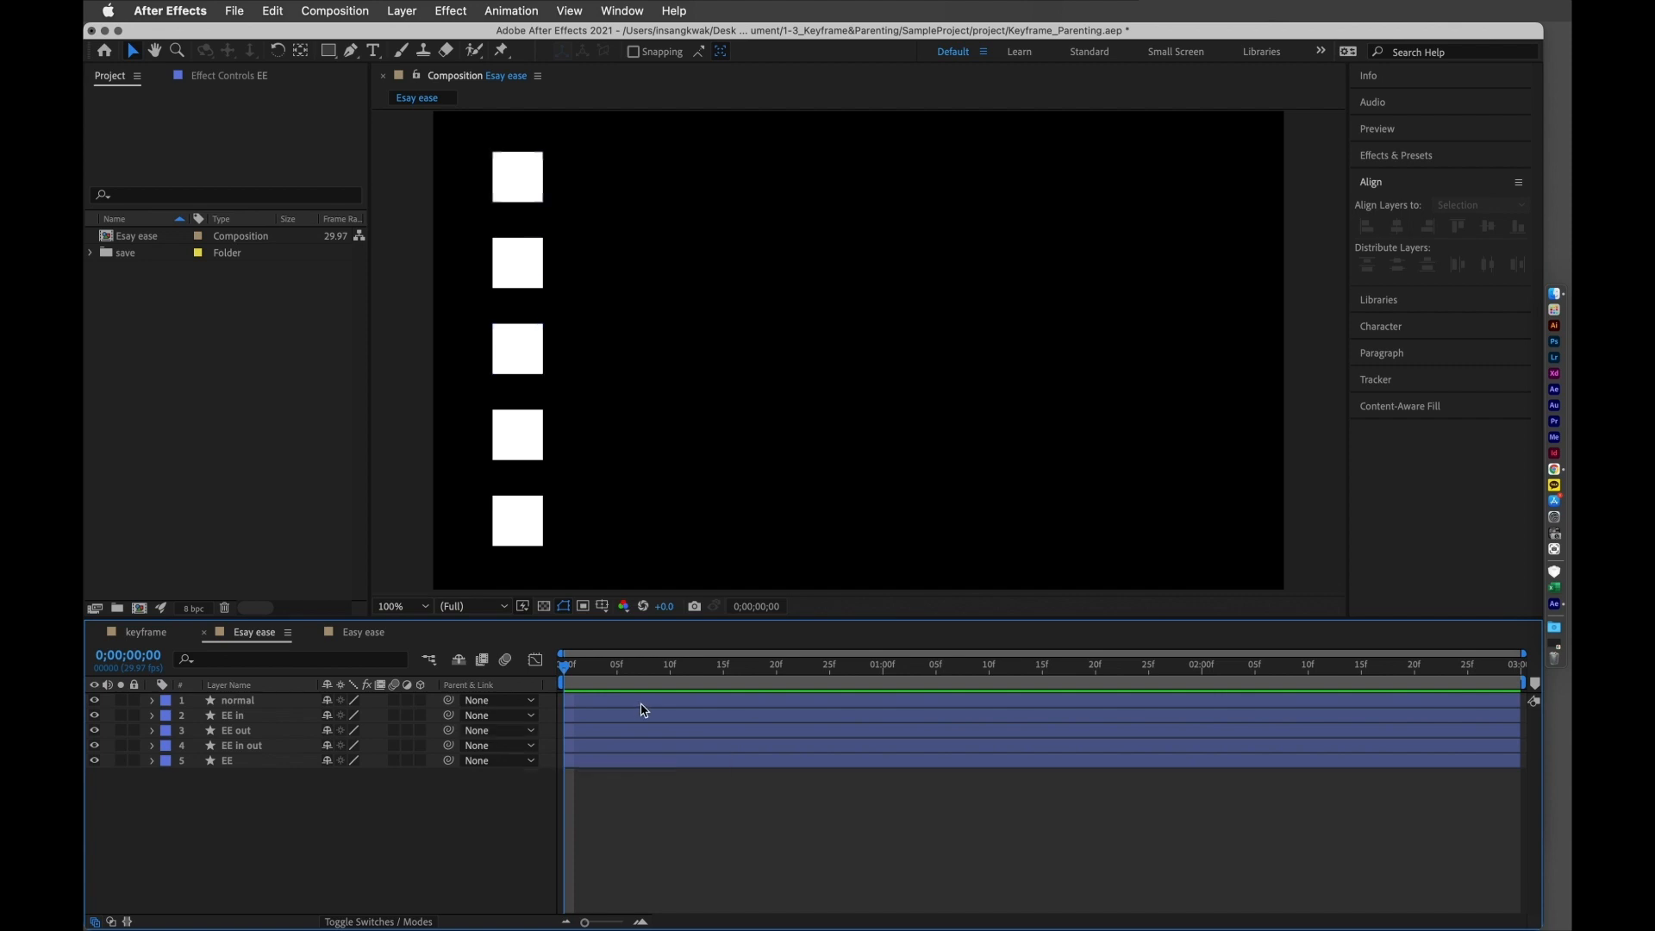
- Keyframe the normal layer's Position at 0;00;00;00, and at 0;00;02;00 move its square horizontally to about 1696.8, 148.8
click(152, 700)
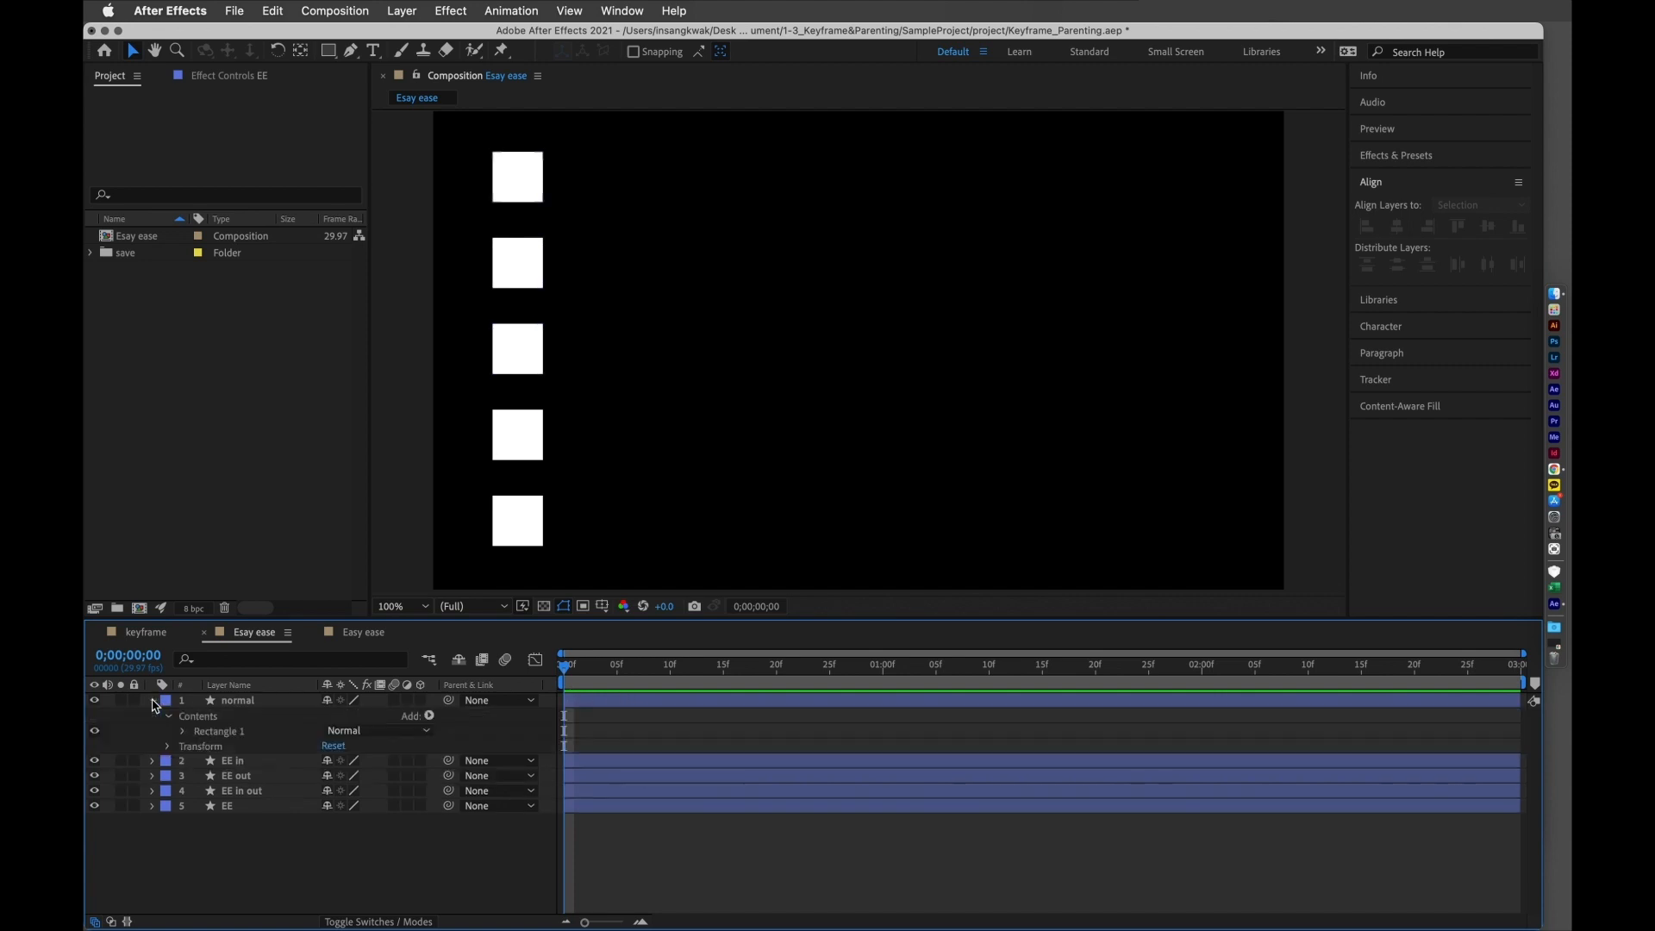
click(168, 745)
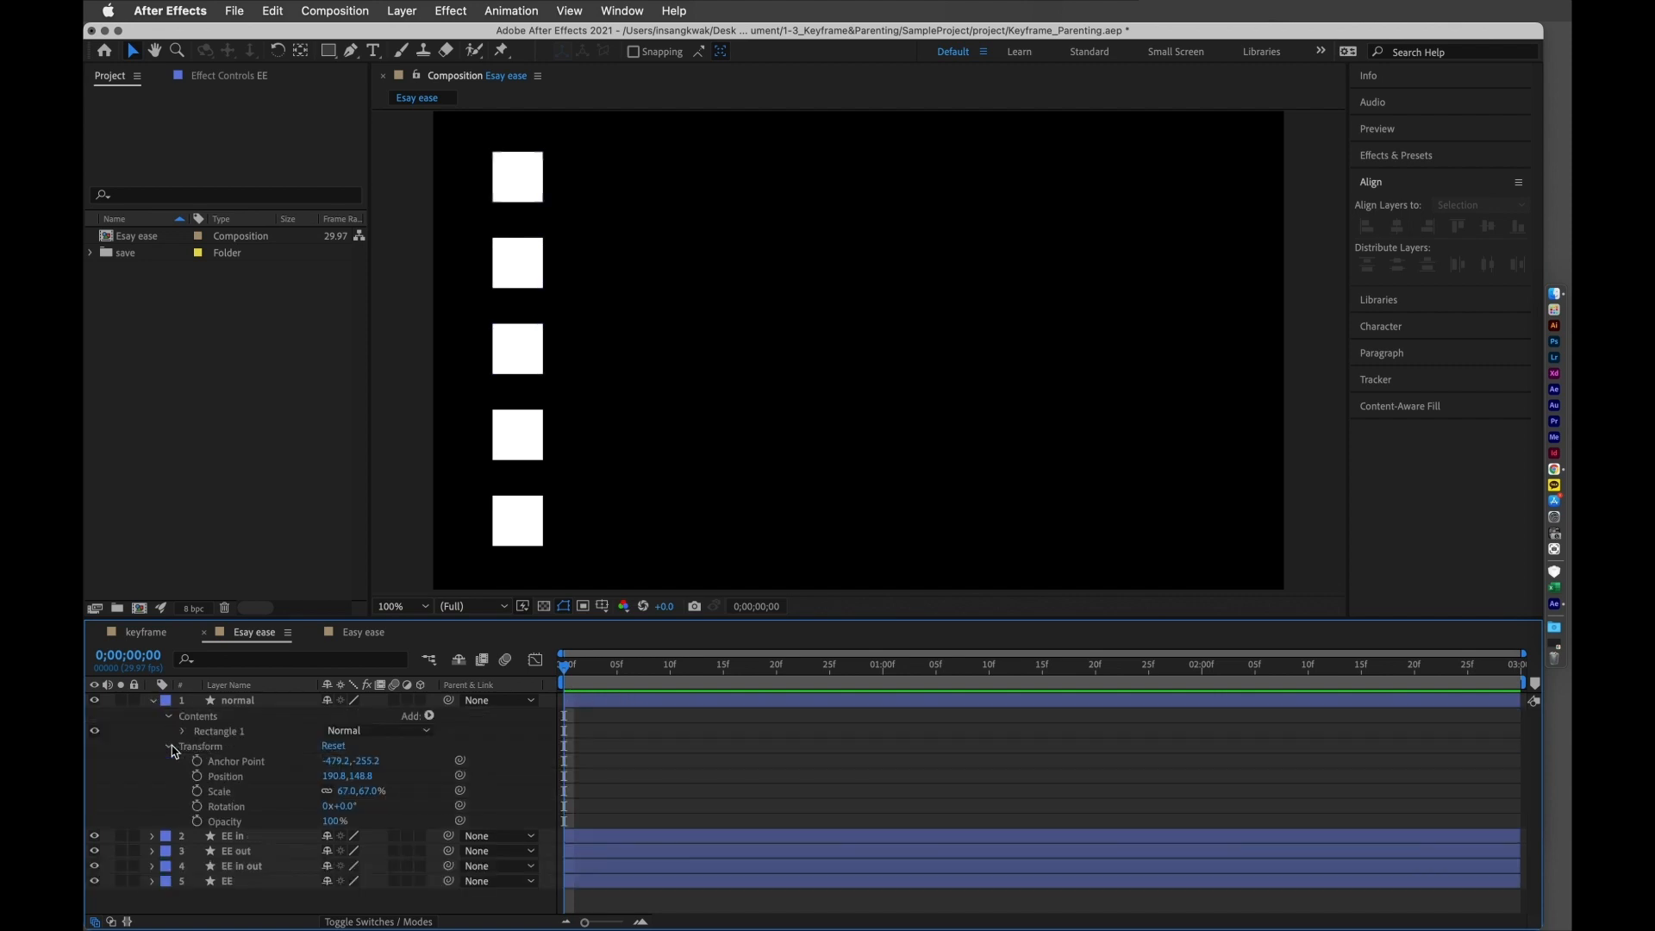
click(197, 776)
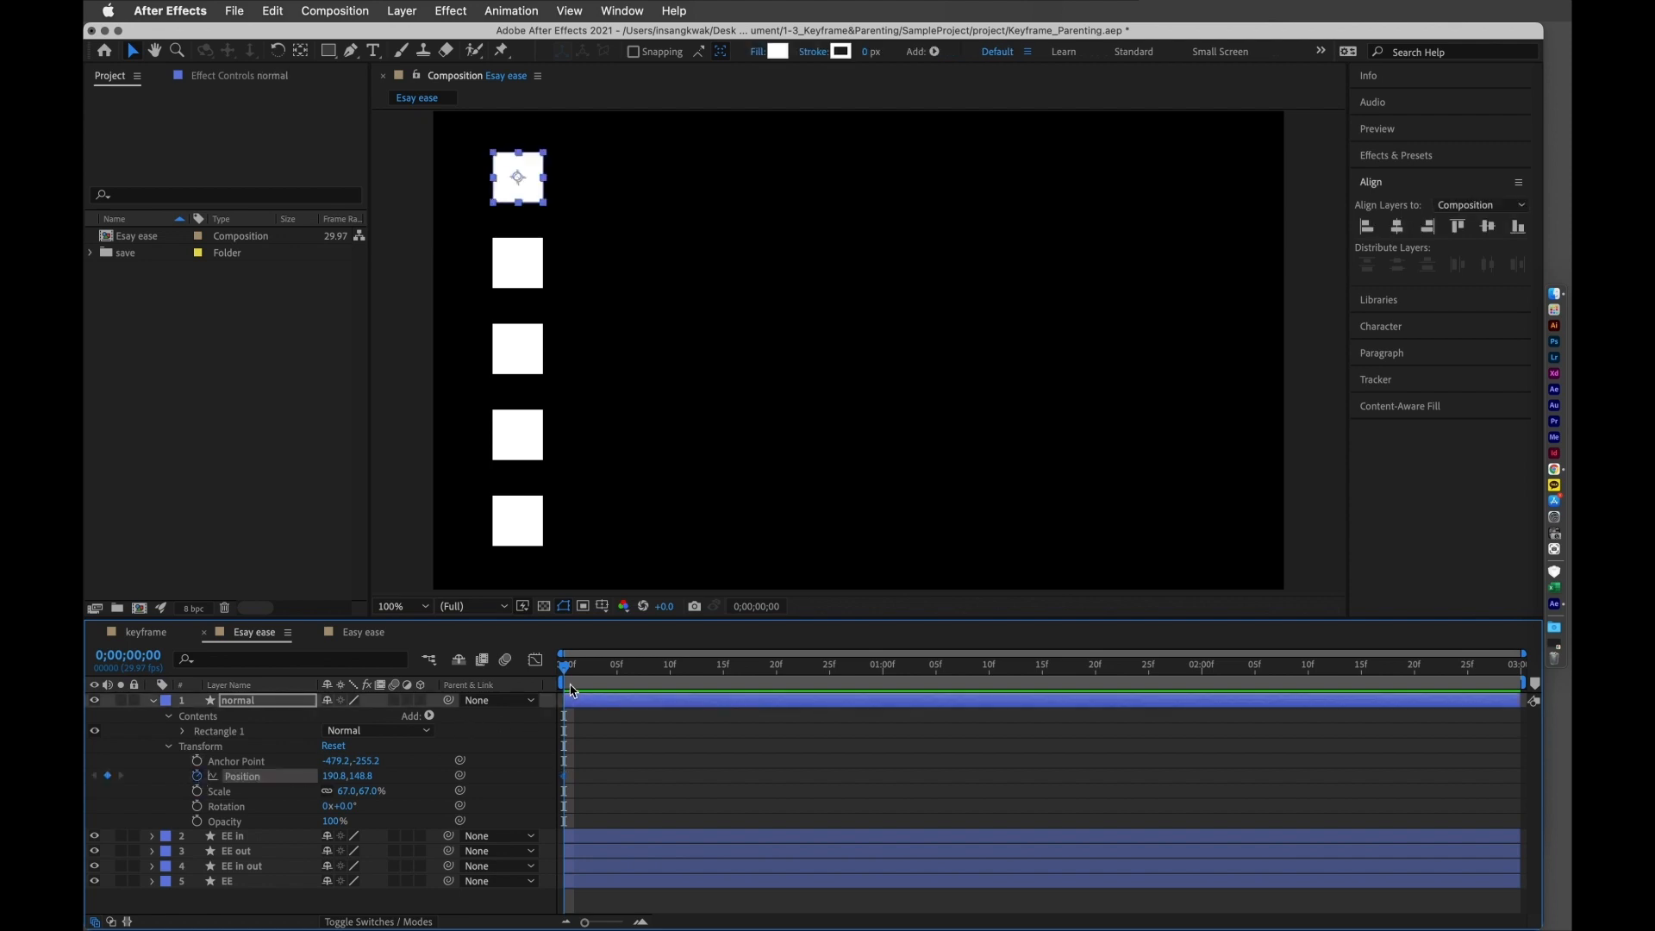
drag(569, 675, 1205, 709)
drag(530, 204, 1201, 261)
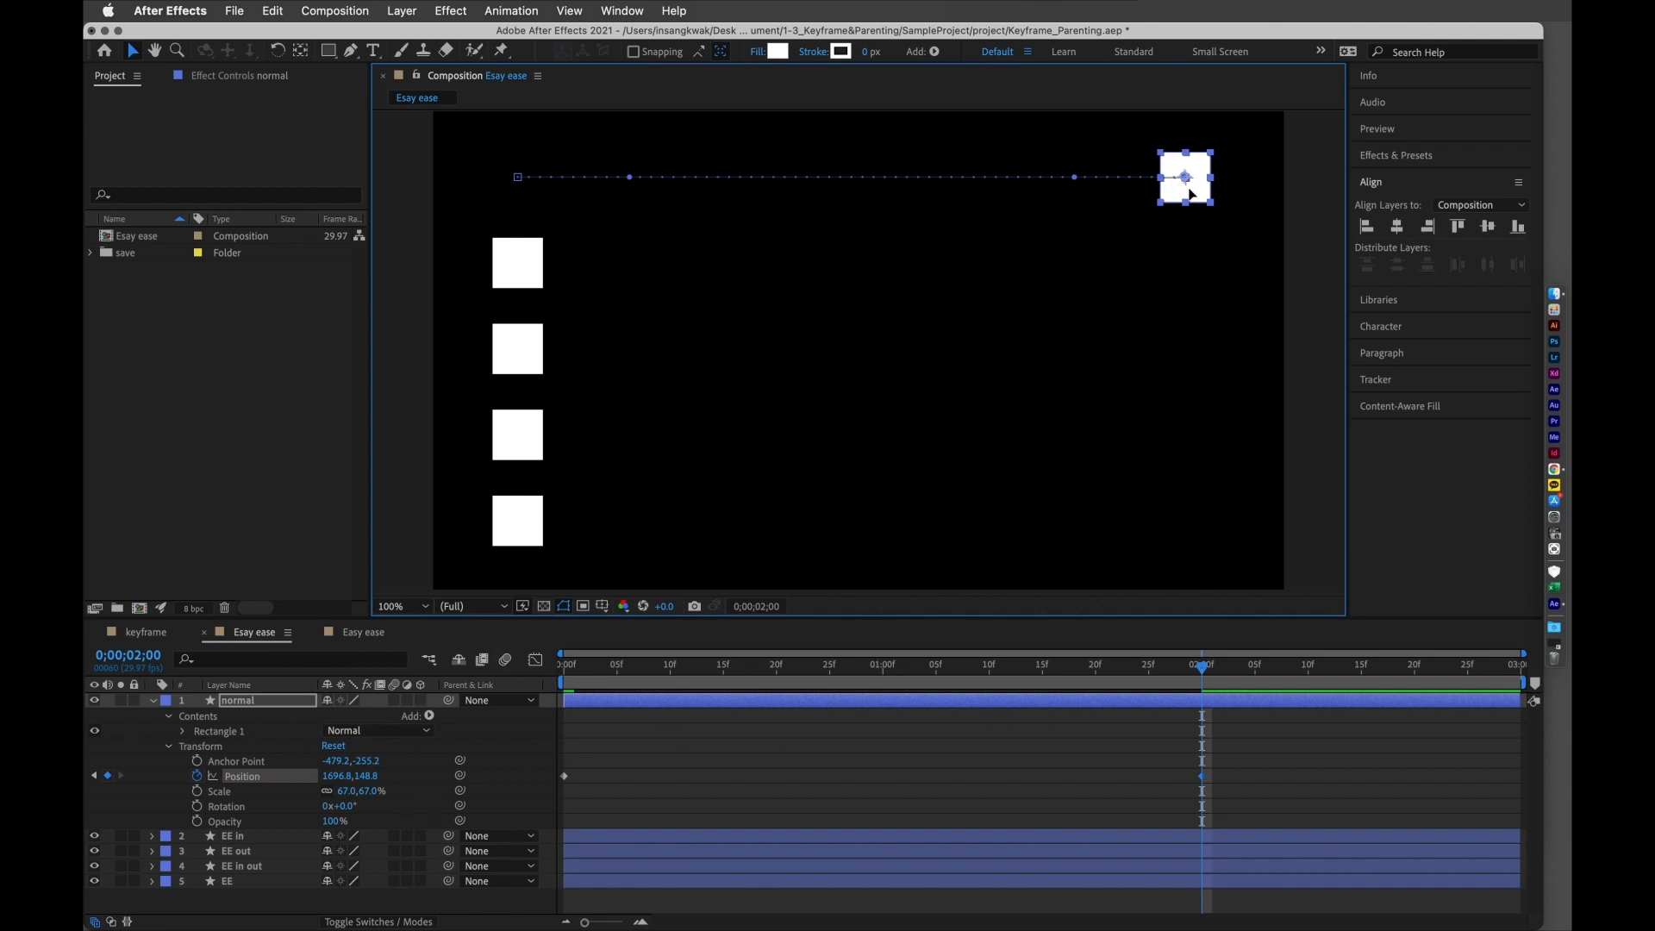
- Adjust the normal layer's end keyframe at 0;00;02;00, setting its Position X to 1668
drag(1190, 193, 1179, 194)
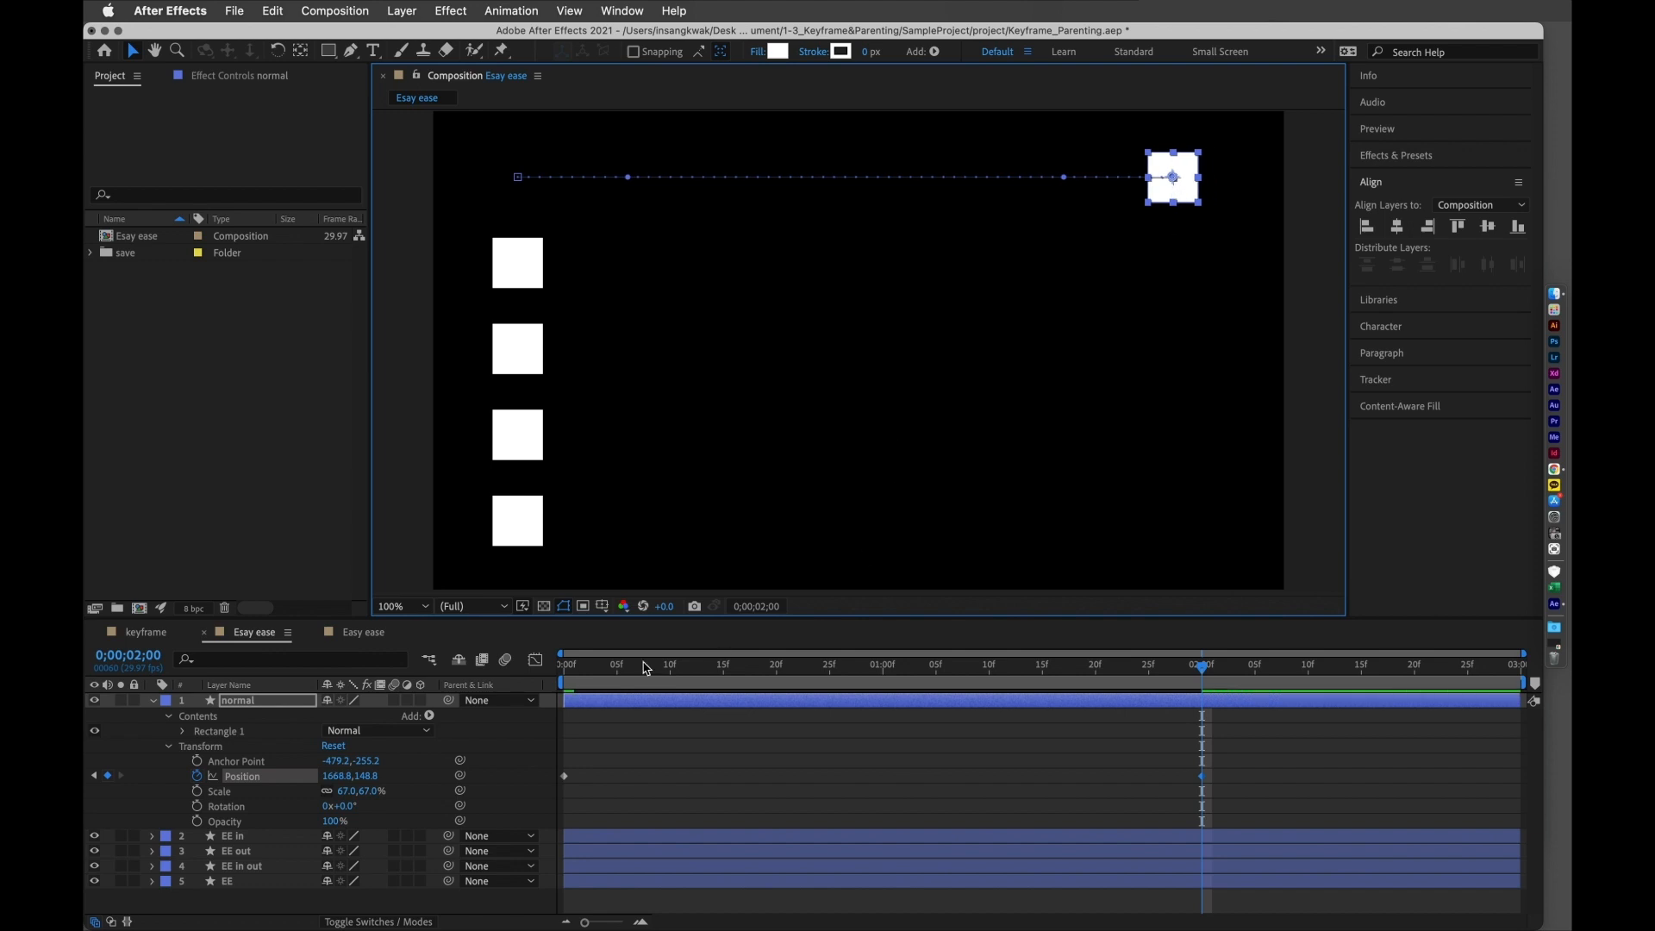
click(338, 775)
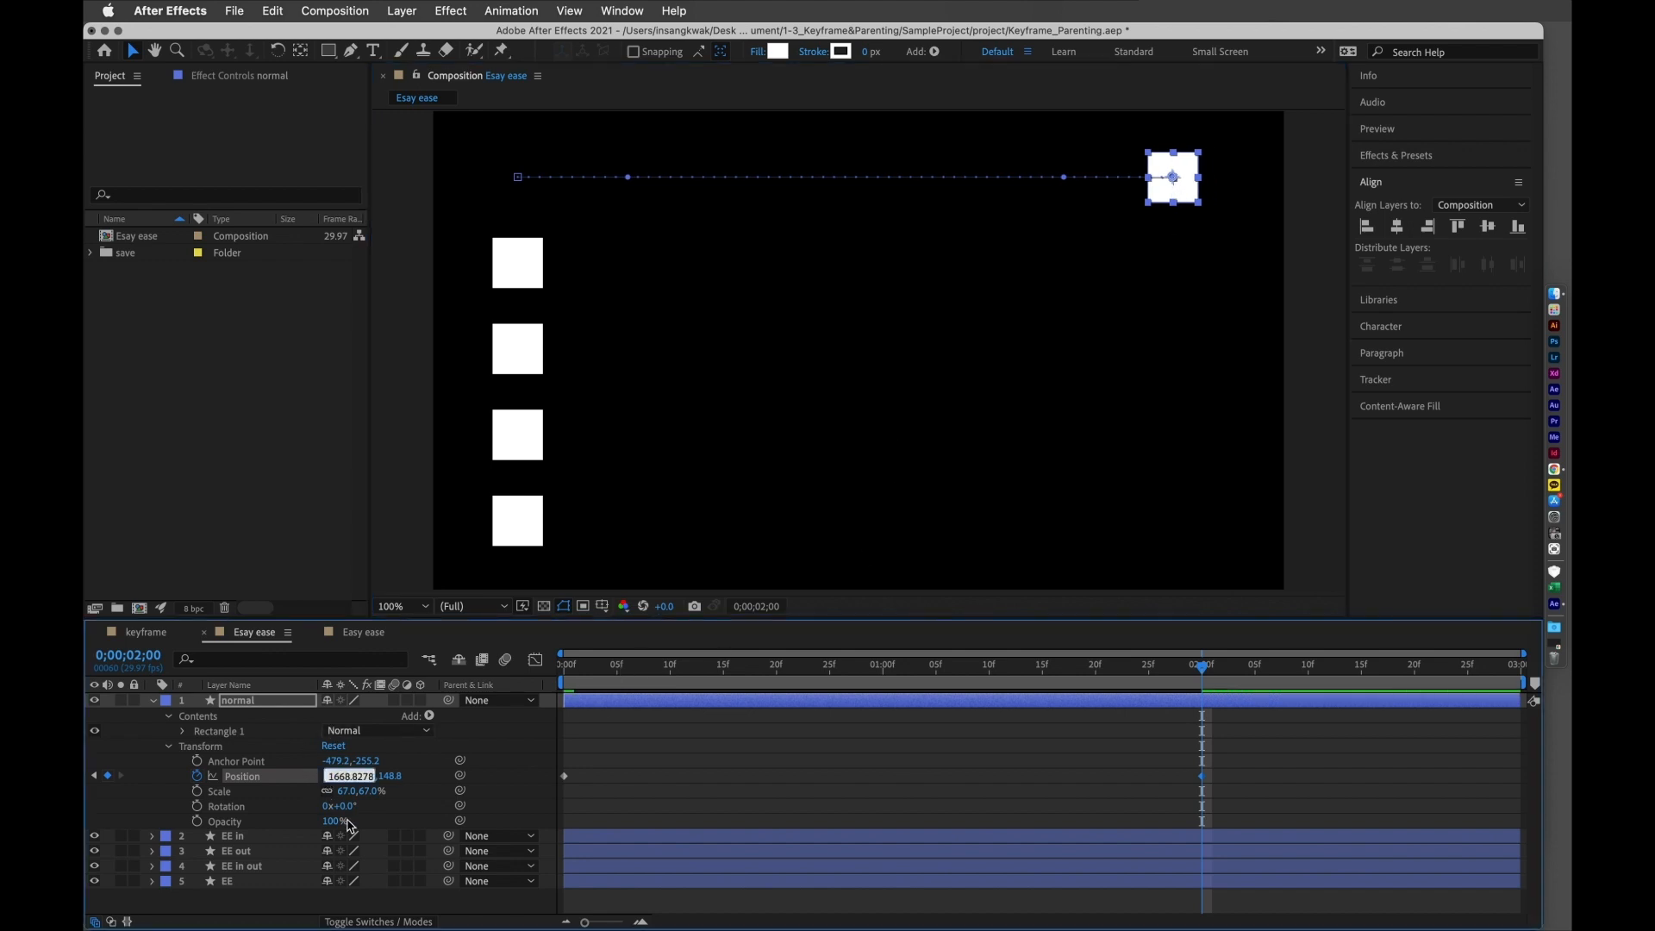
text(190.8)
key(Return)
- Preview the normal layer's motion from the first frame, and move its end Position keyframe to 0;00;01;00
drag(1084, 675, 565, 675)
key(space)
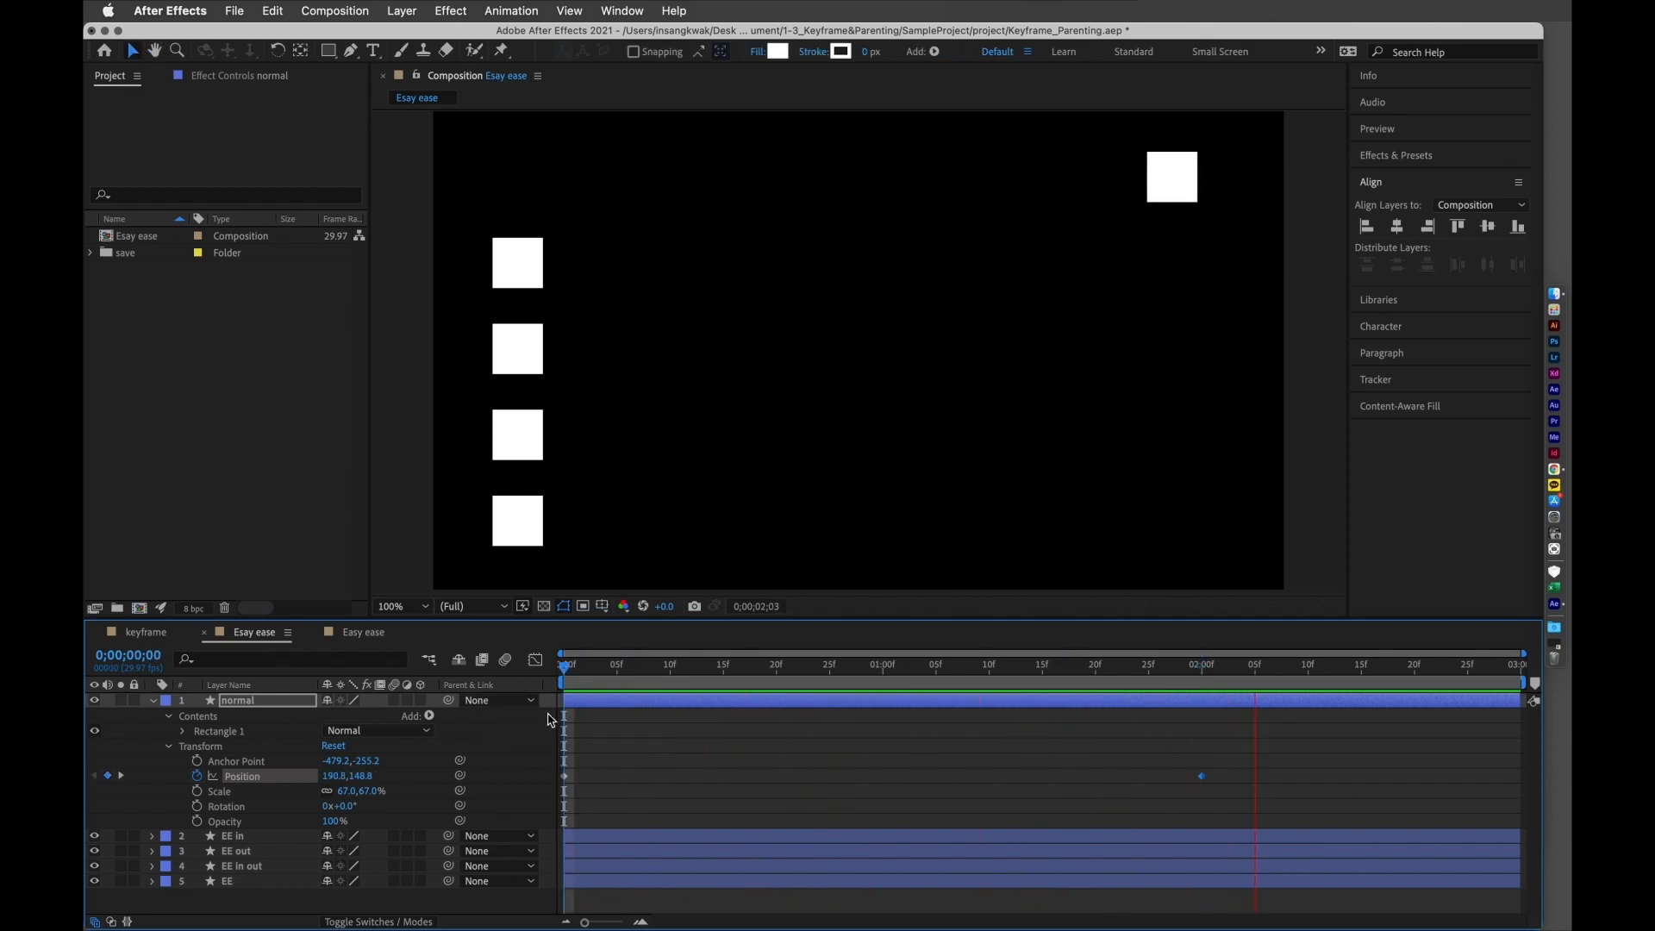
key(space)
drag(1024, 665, 882, 673)
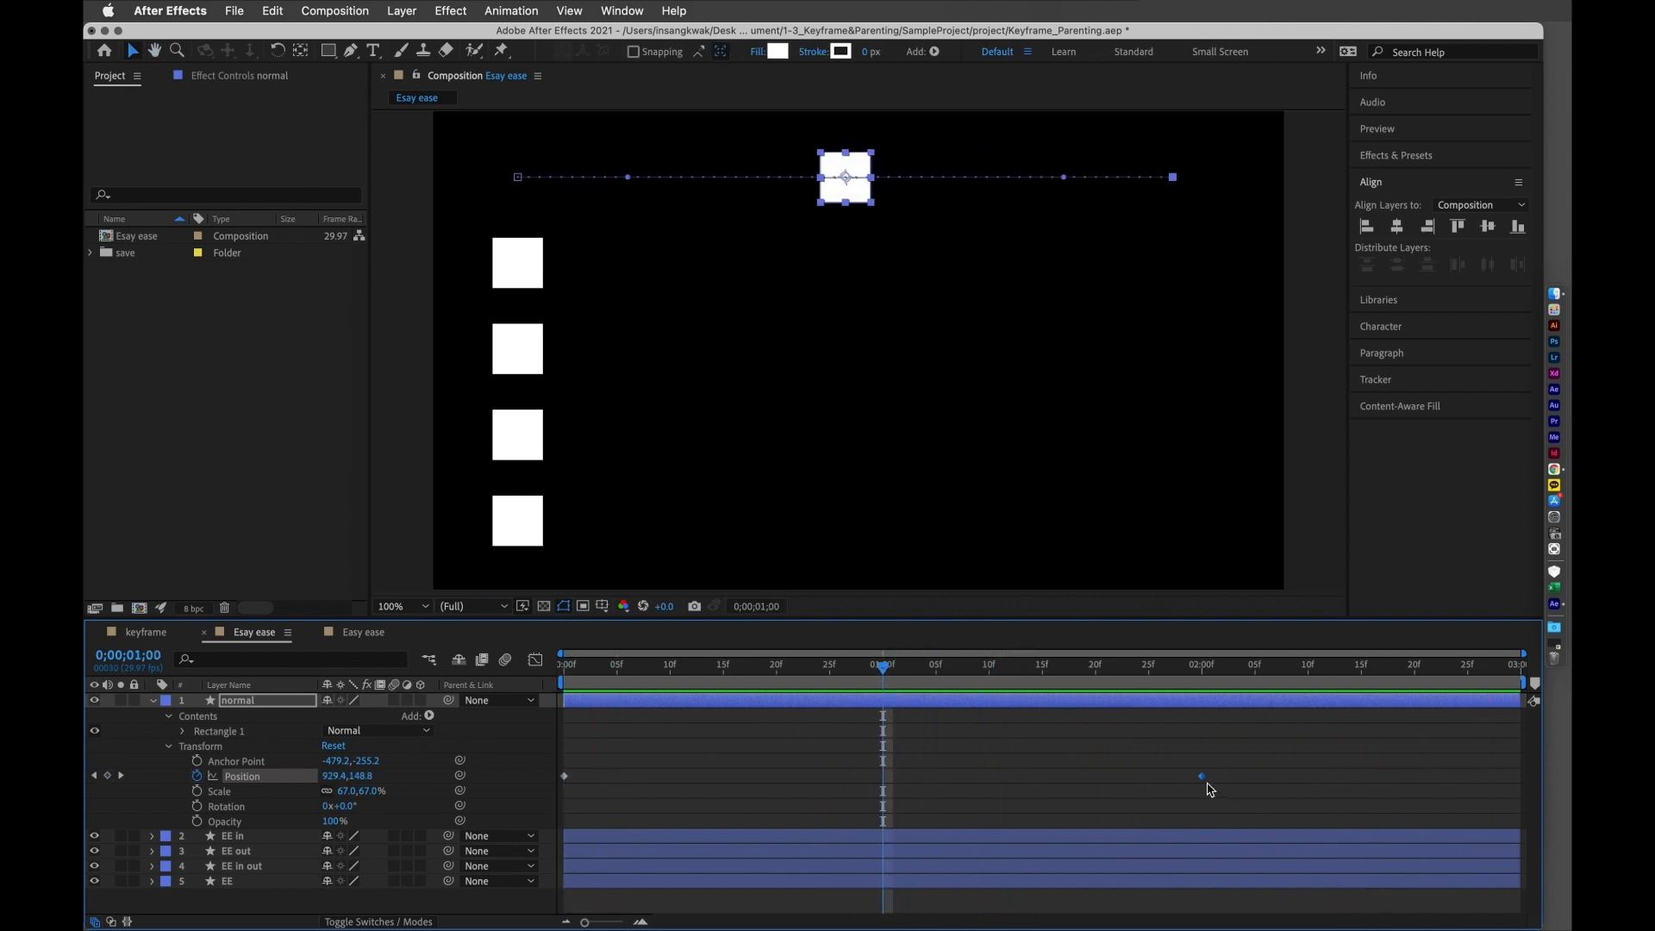
drag(1203, 777, 884, 798)
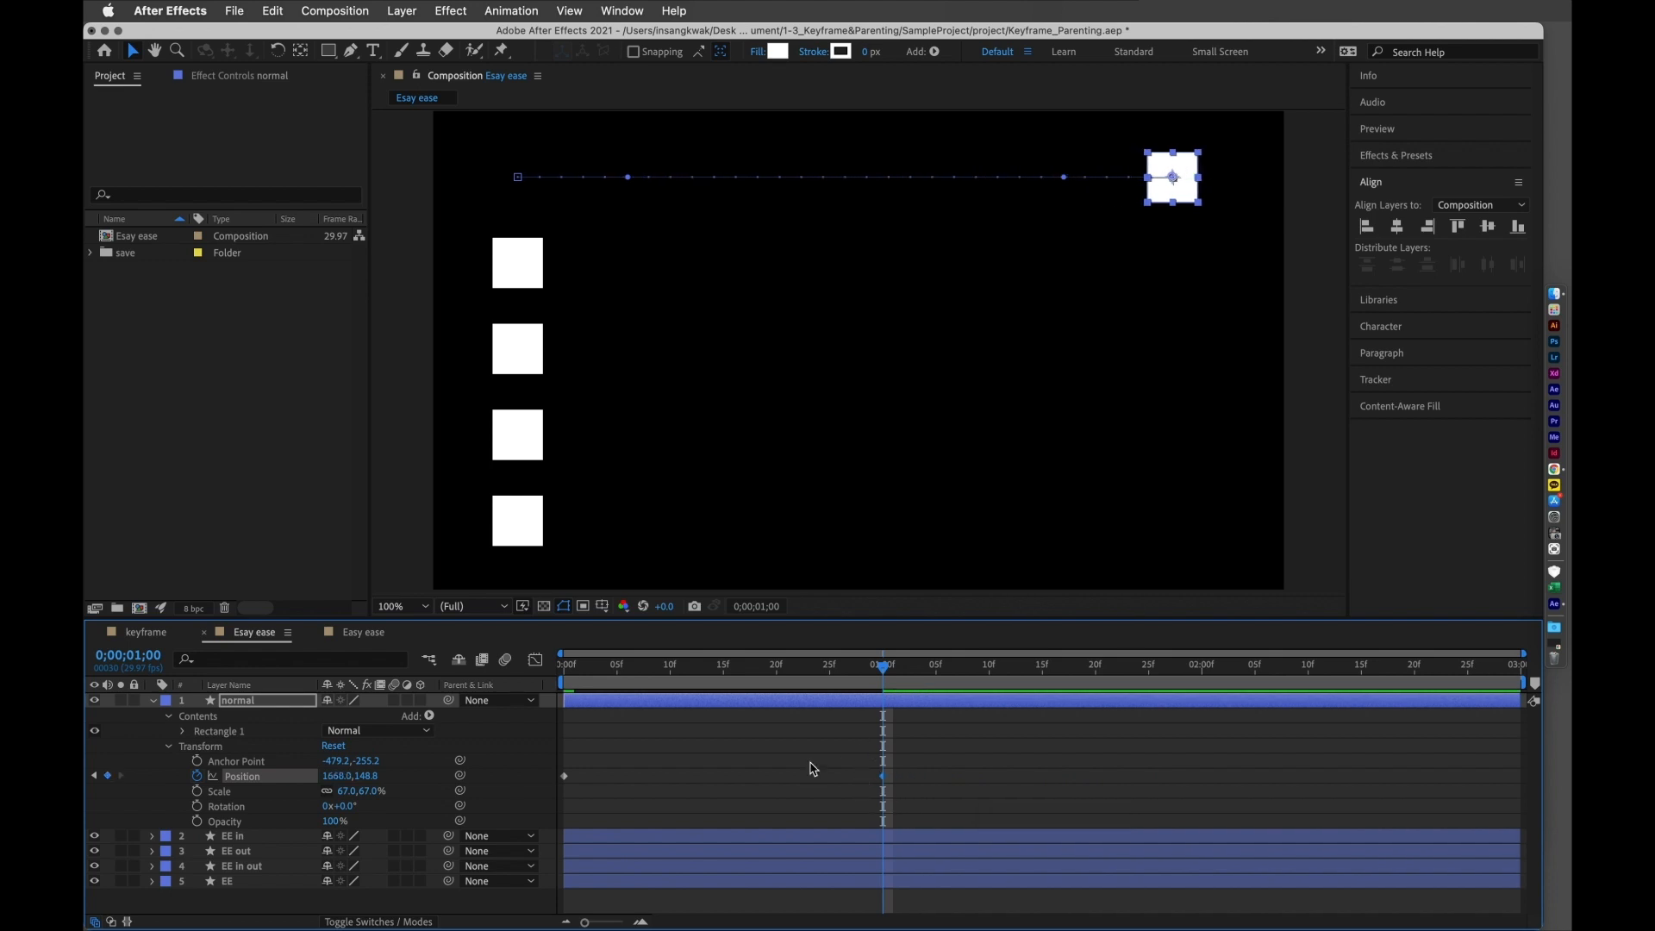
- Start a Position keyframe on the EE in layer at 0;00;00;00
click(150, 837)
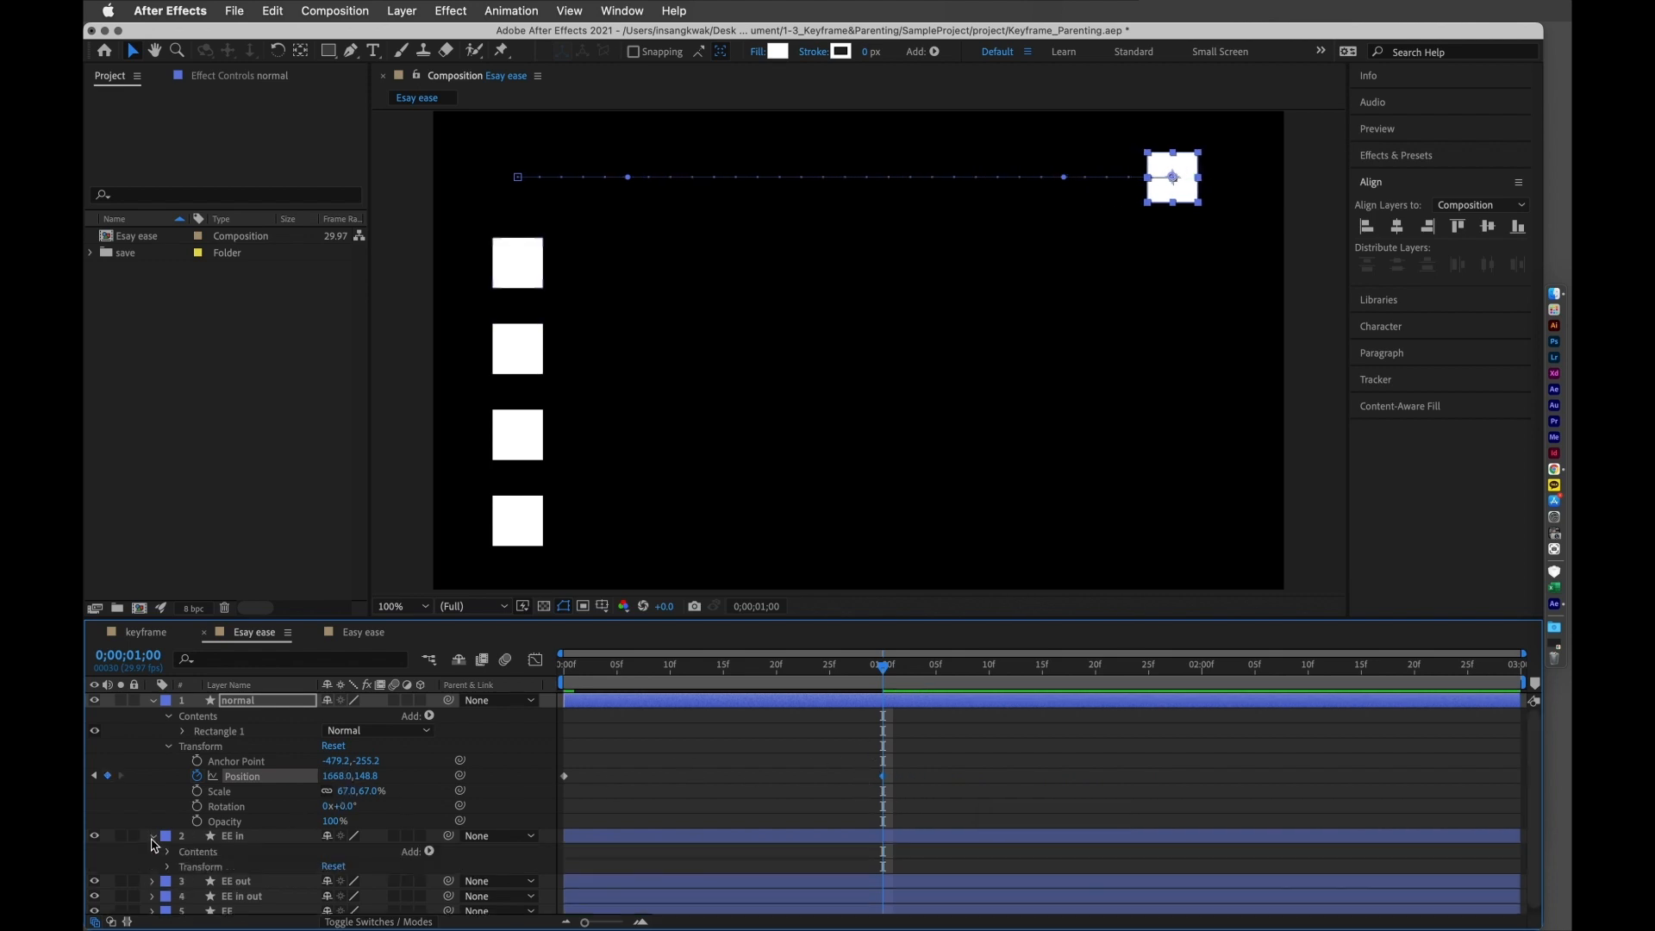
scroll(633, 770, down, 1)
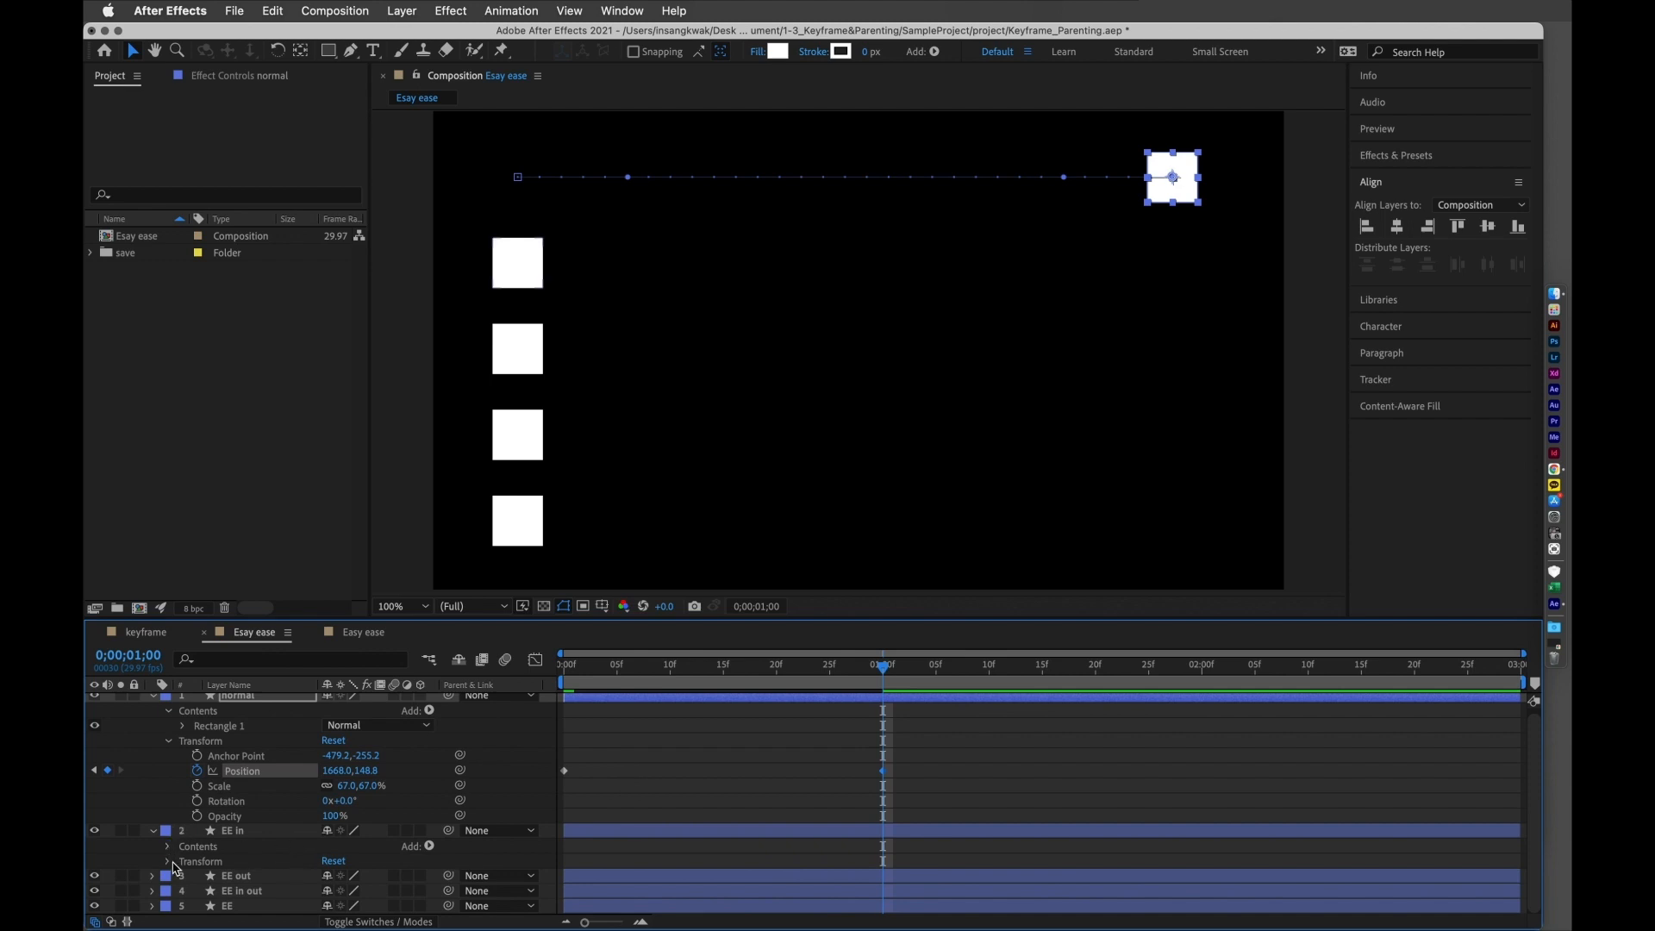
click(169, 862)
scroll(407, 785, down, 2)
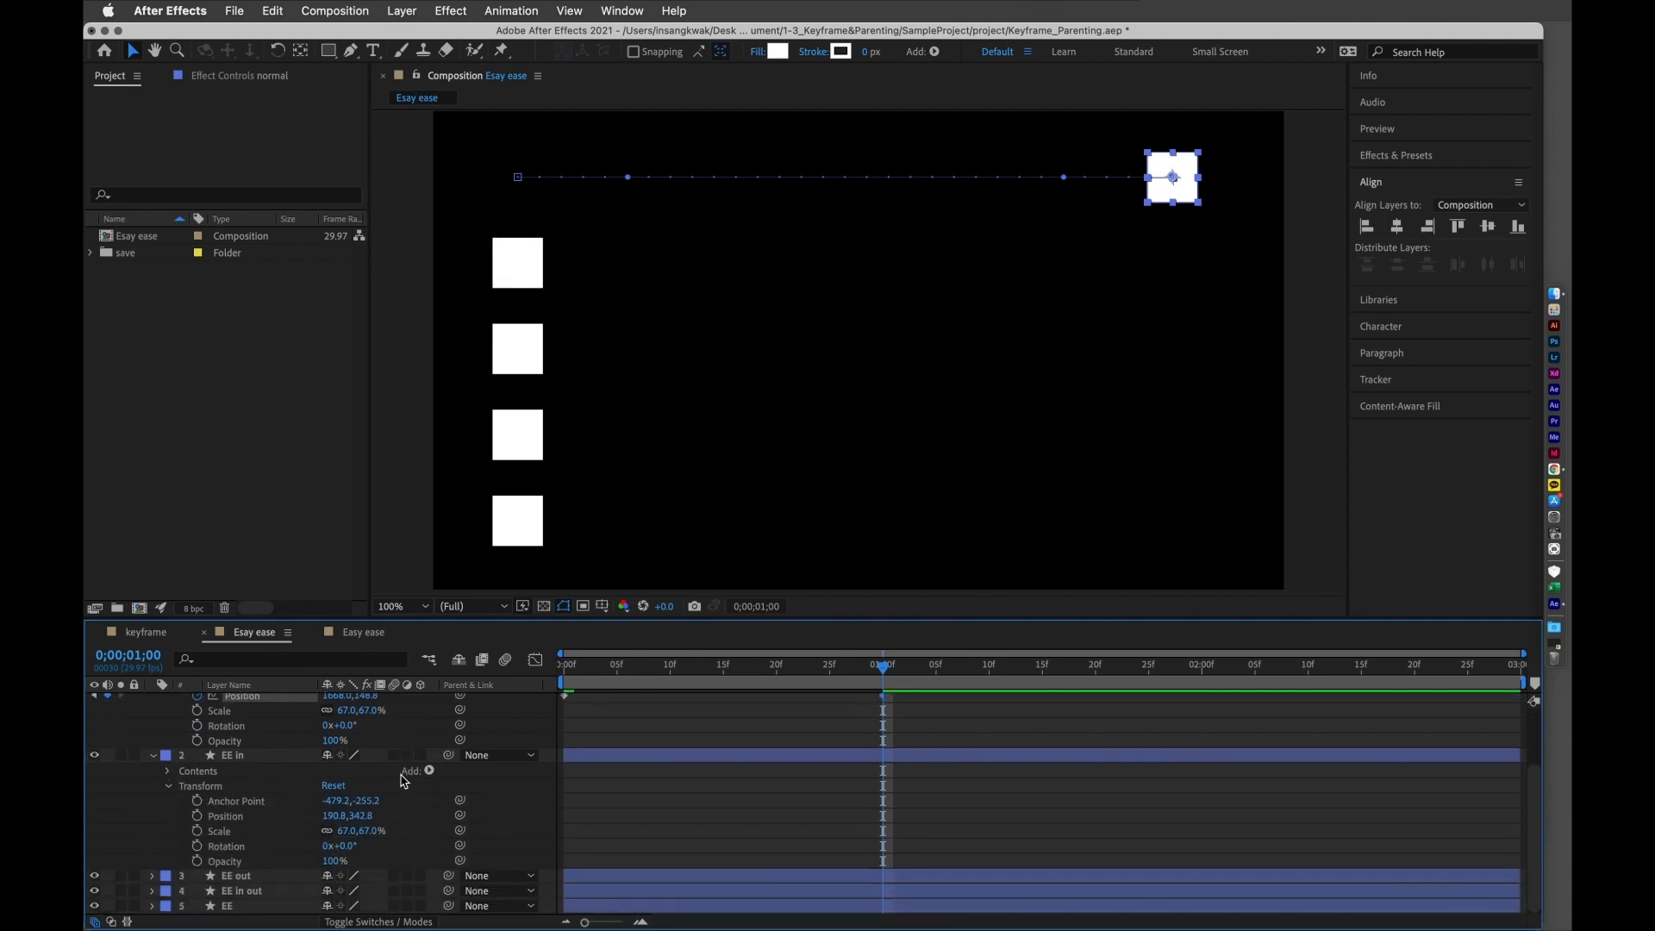
scroll(727, 766, up, 2)
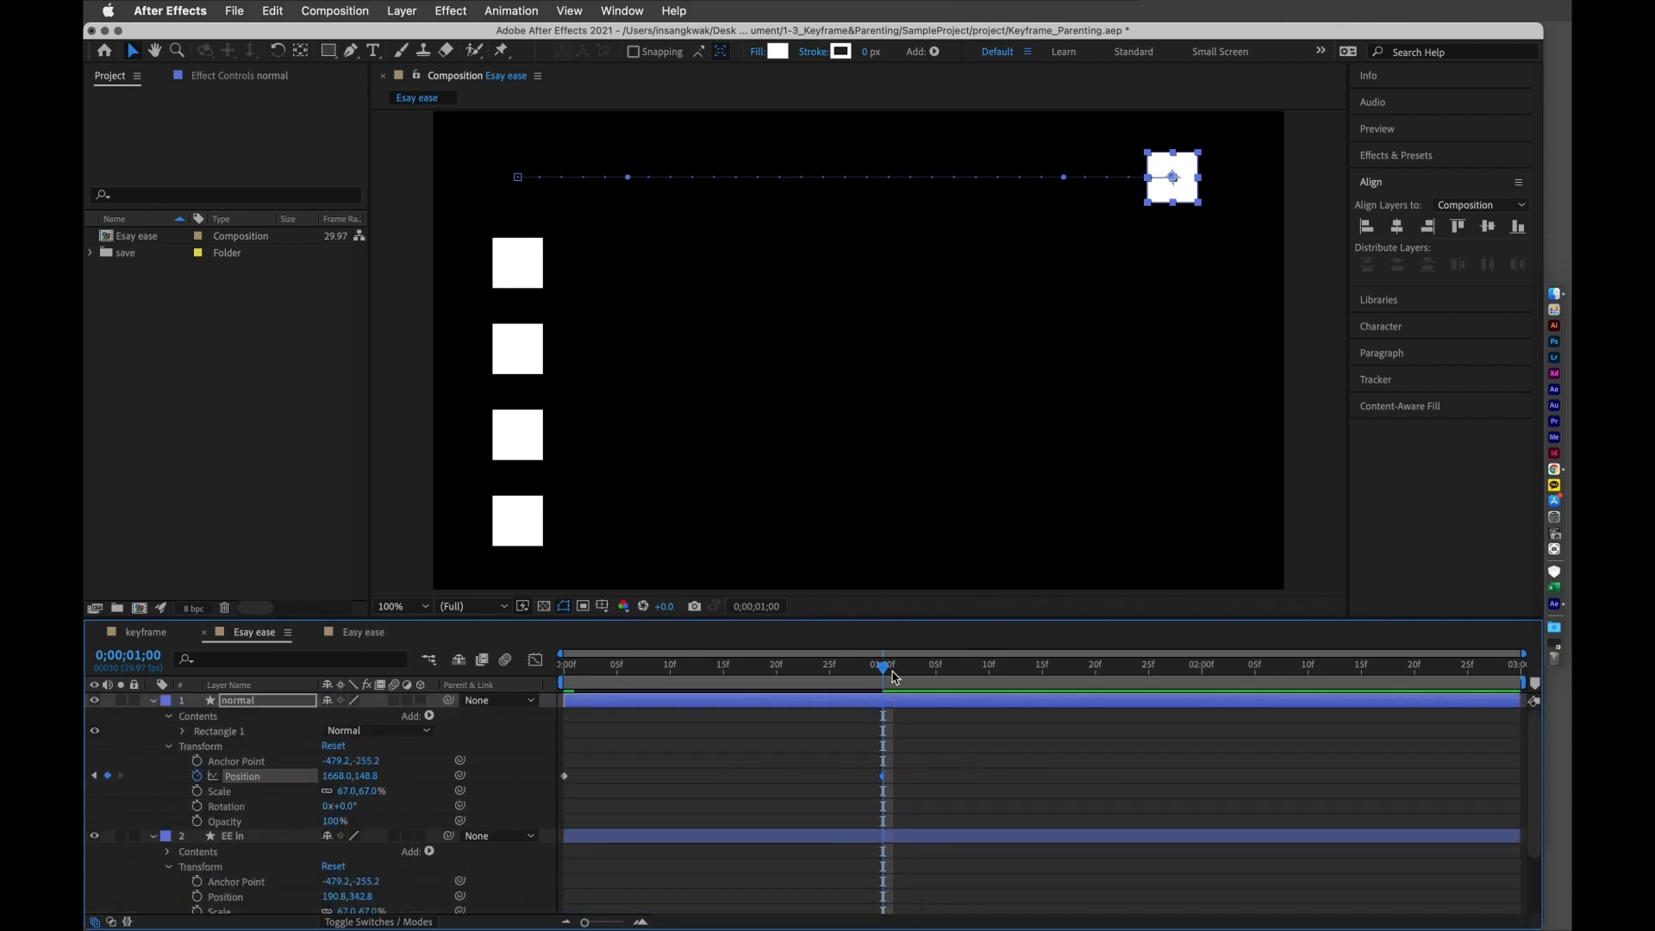
drag(891, 675, 545, 683)
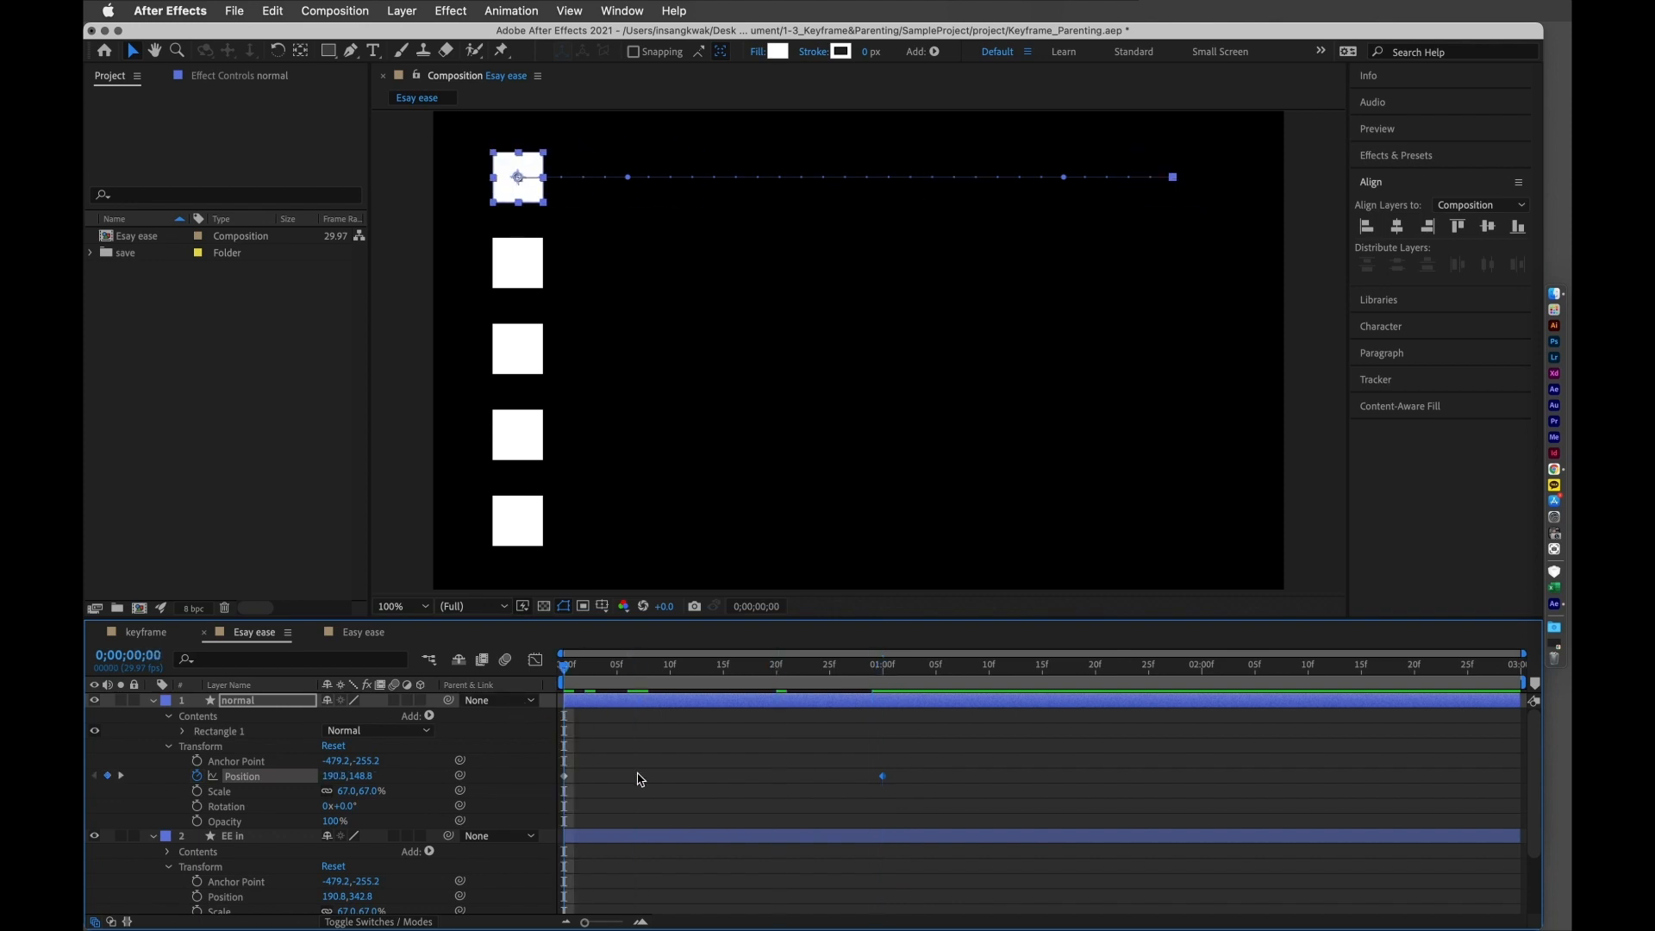
scroll(639, 778, down, 3)
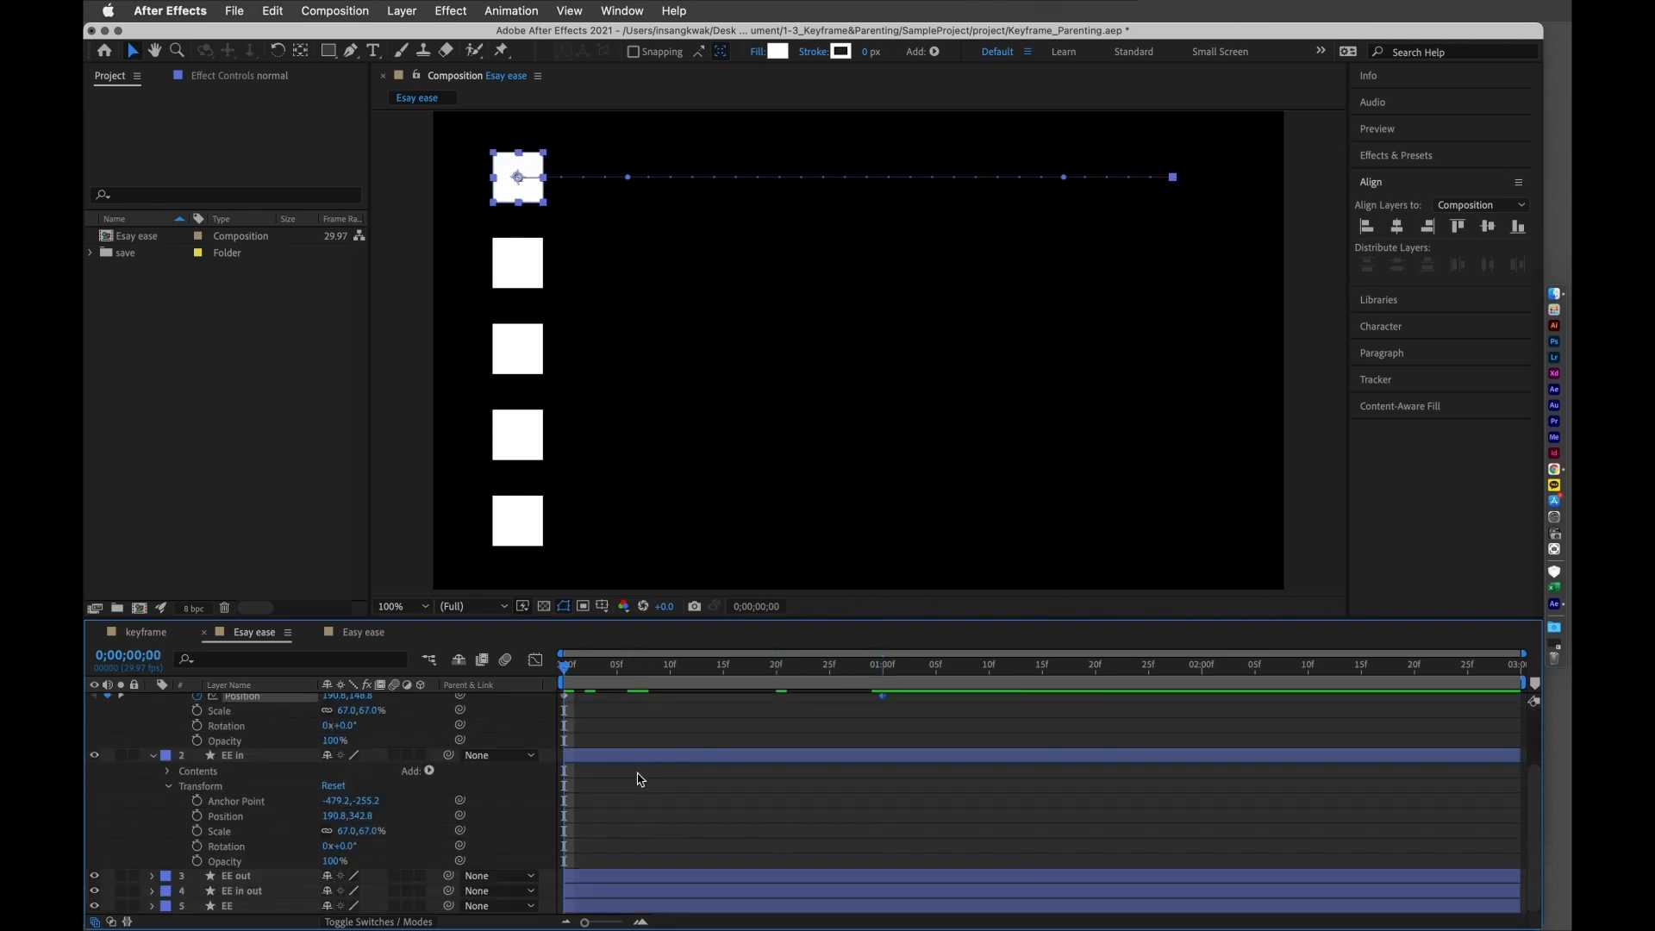
click(198, 816)
- At 0;00;01;00, set the EE in layer's Position X to 1668
drag(659, 668, 883, 696)
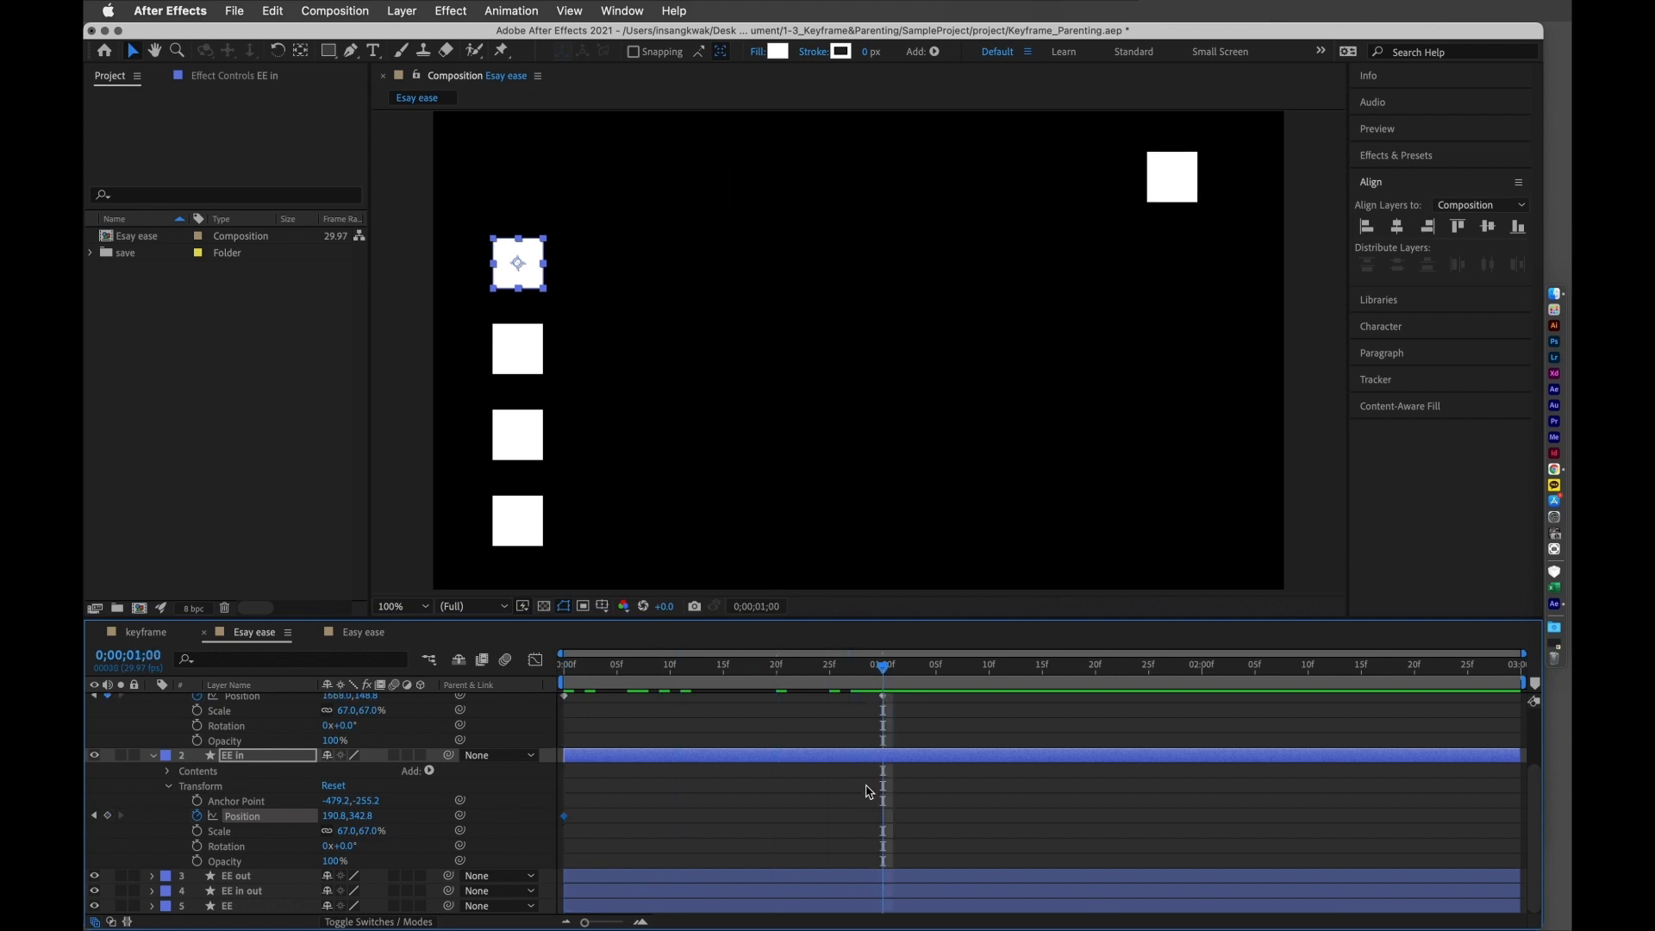
click(342, 824)
text(1668)
key(Return)
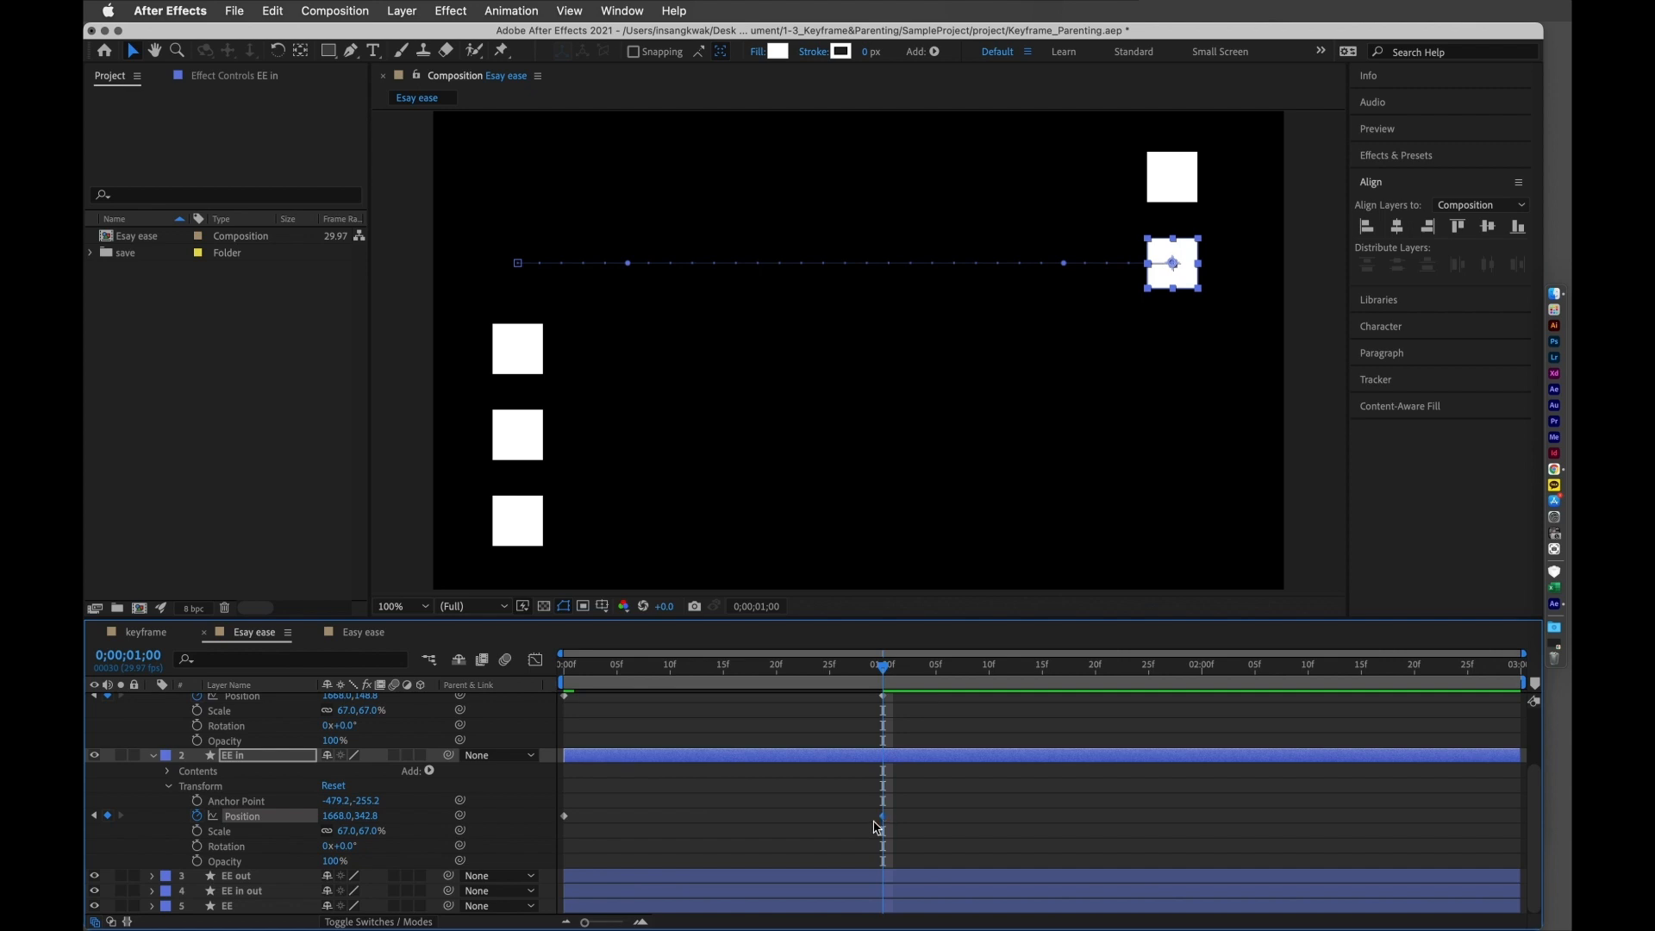
- Apply Easy Ease In to the EE in layer's Position keyframe at 0;00;01;00
right_click(883, 817)
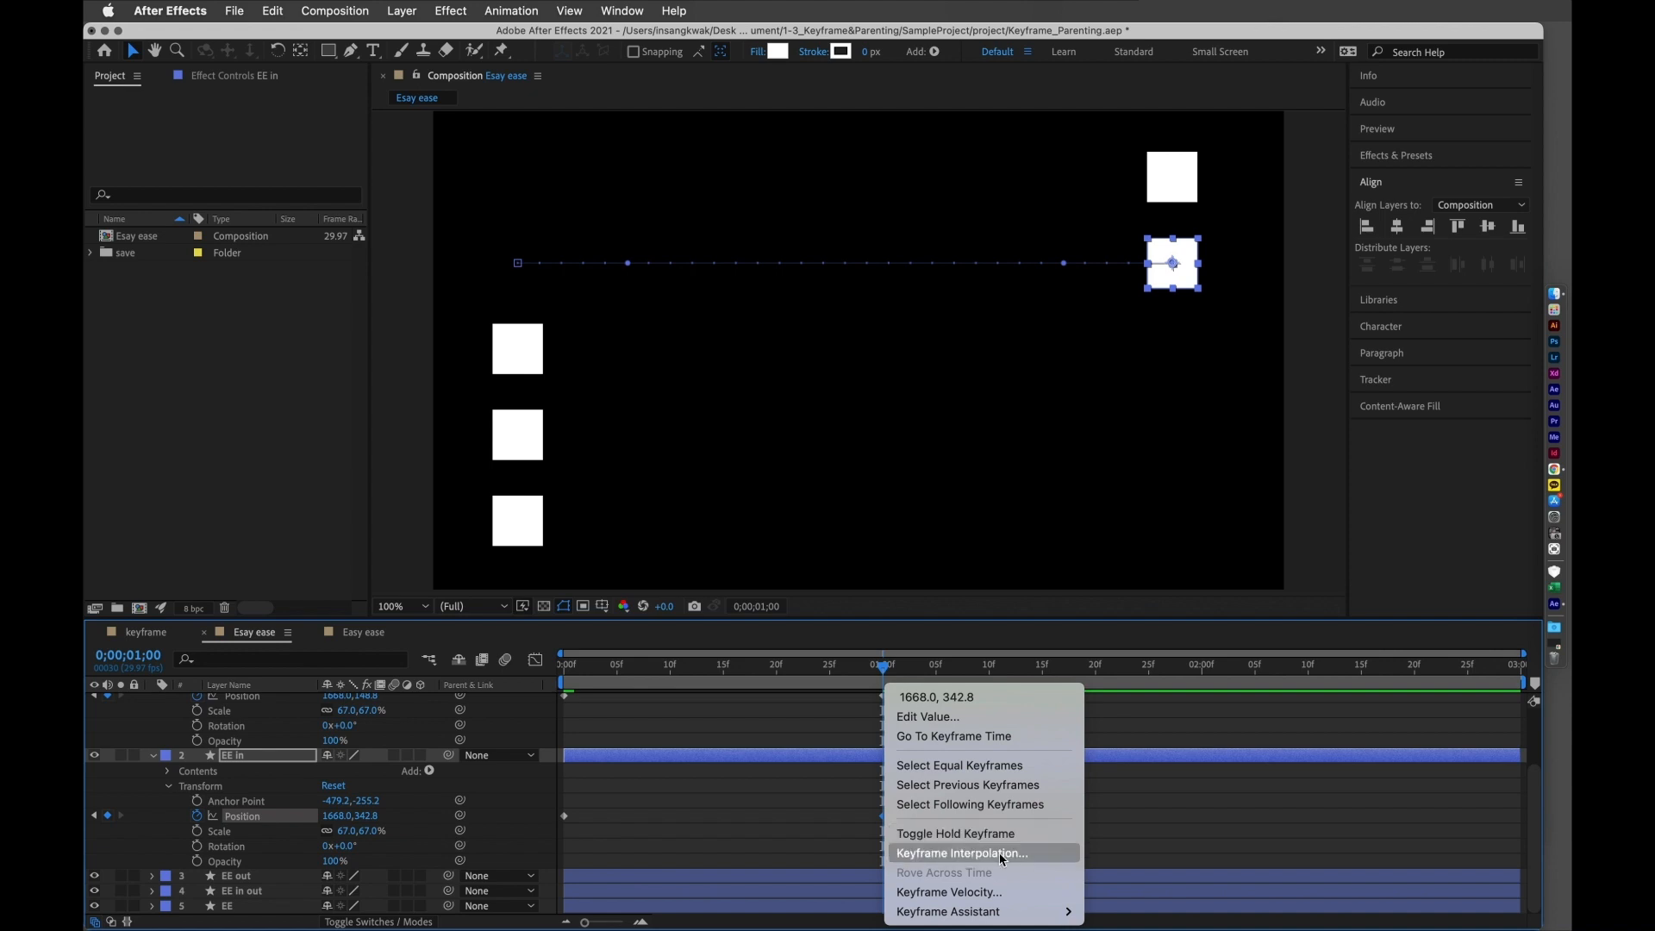
mouse_move(959, 918)
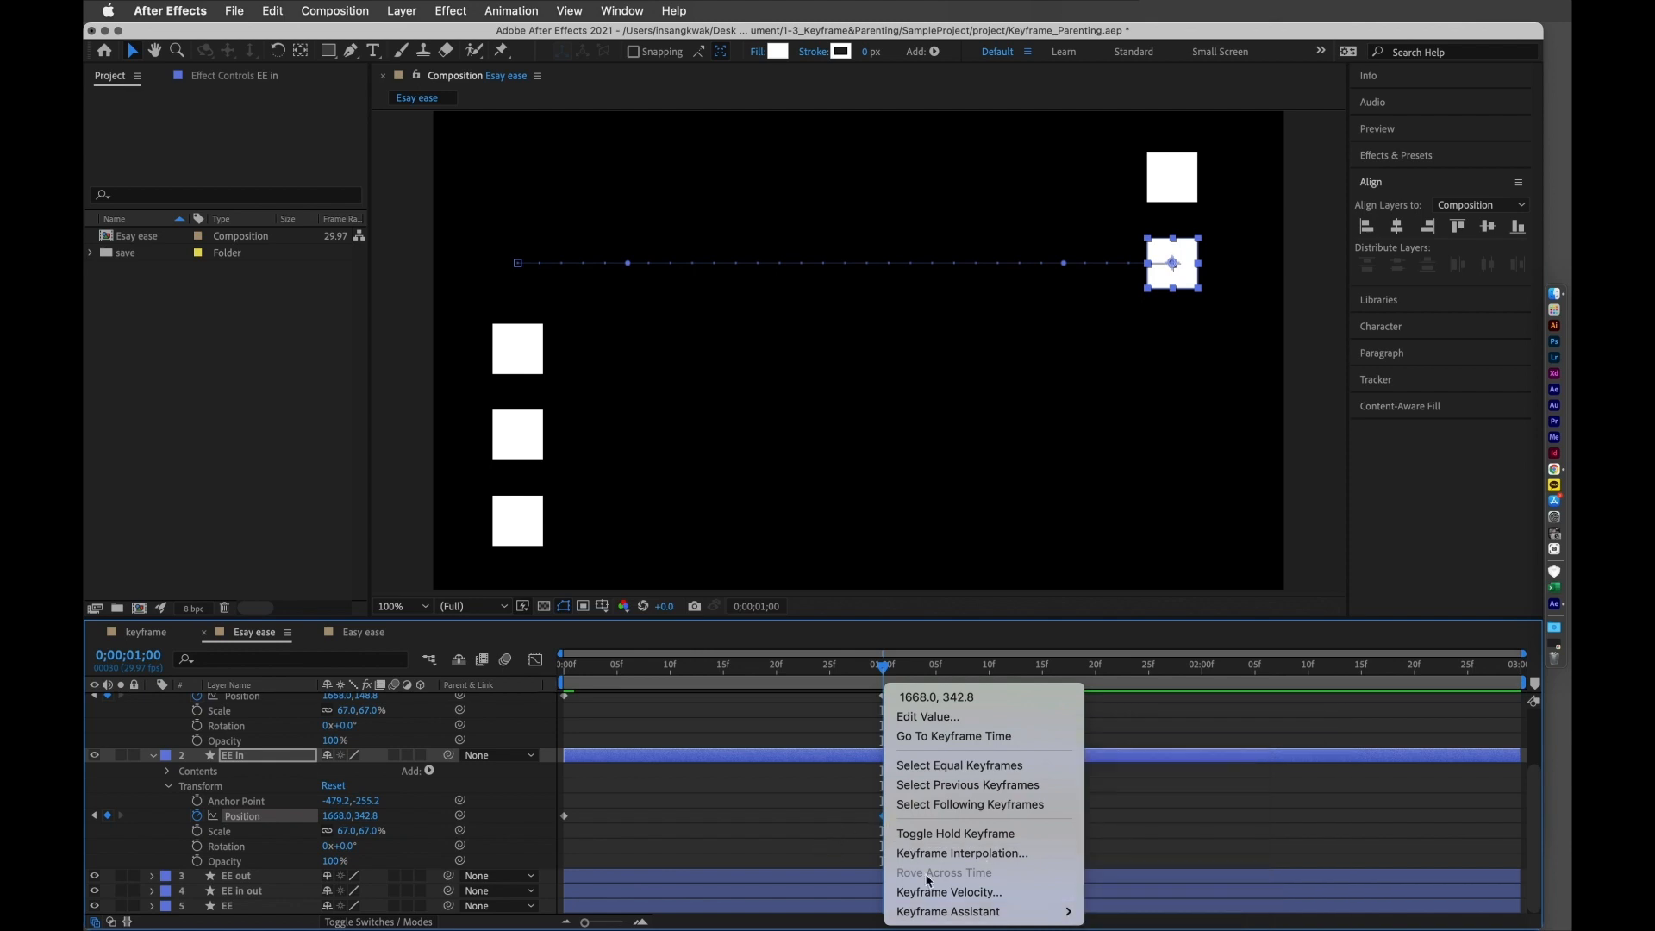
mouse_move(952, 911)
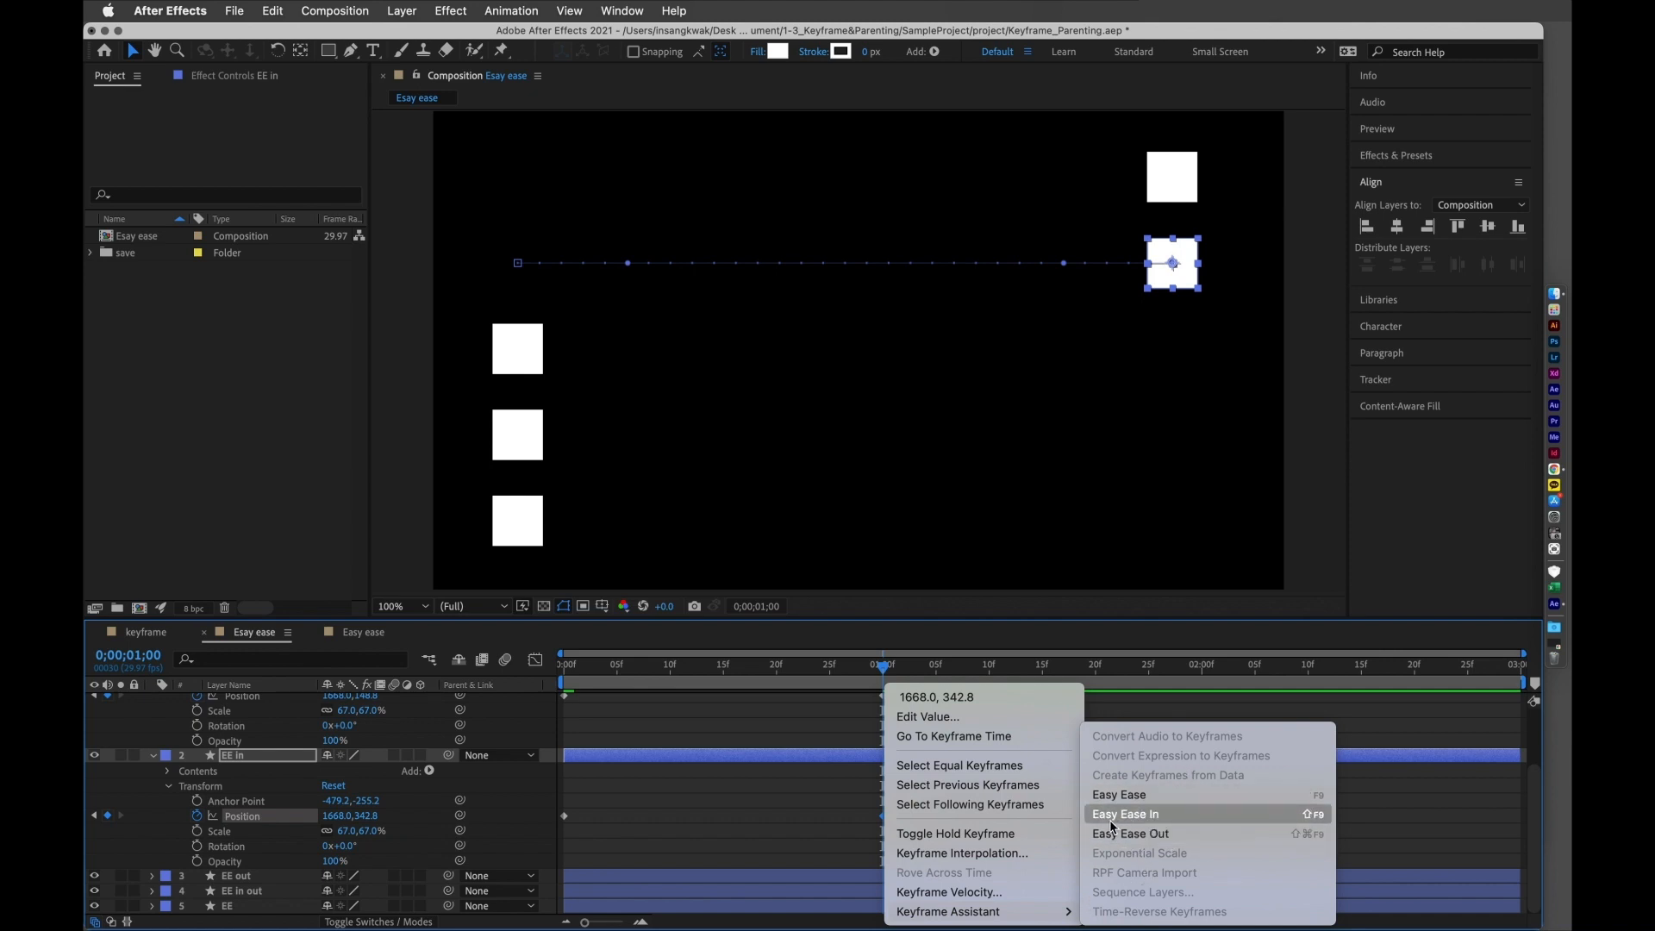
click(1141, 824)
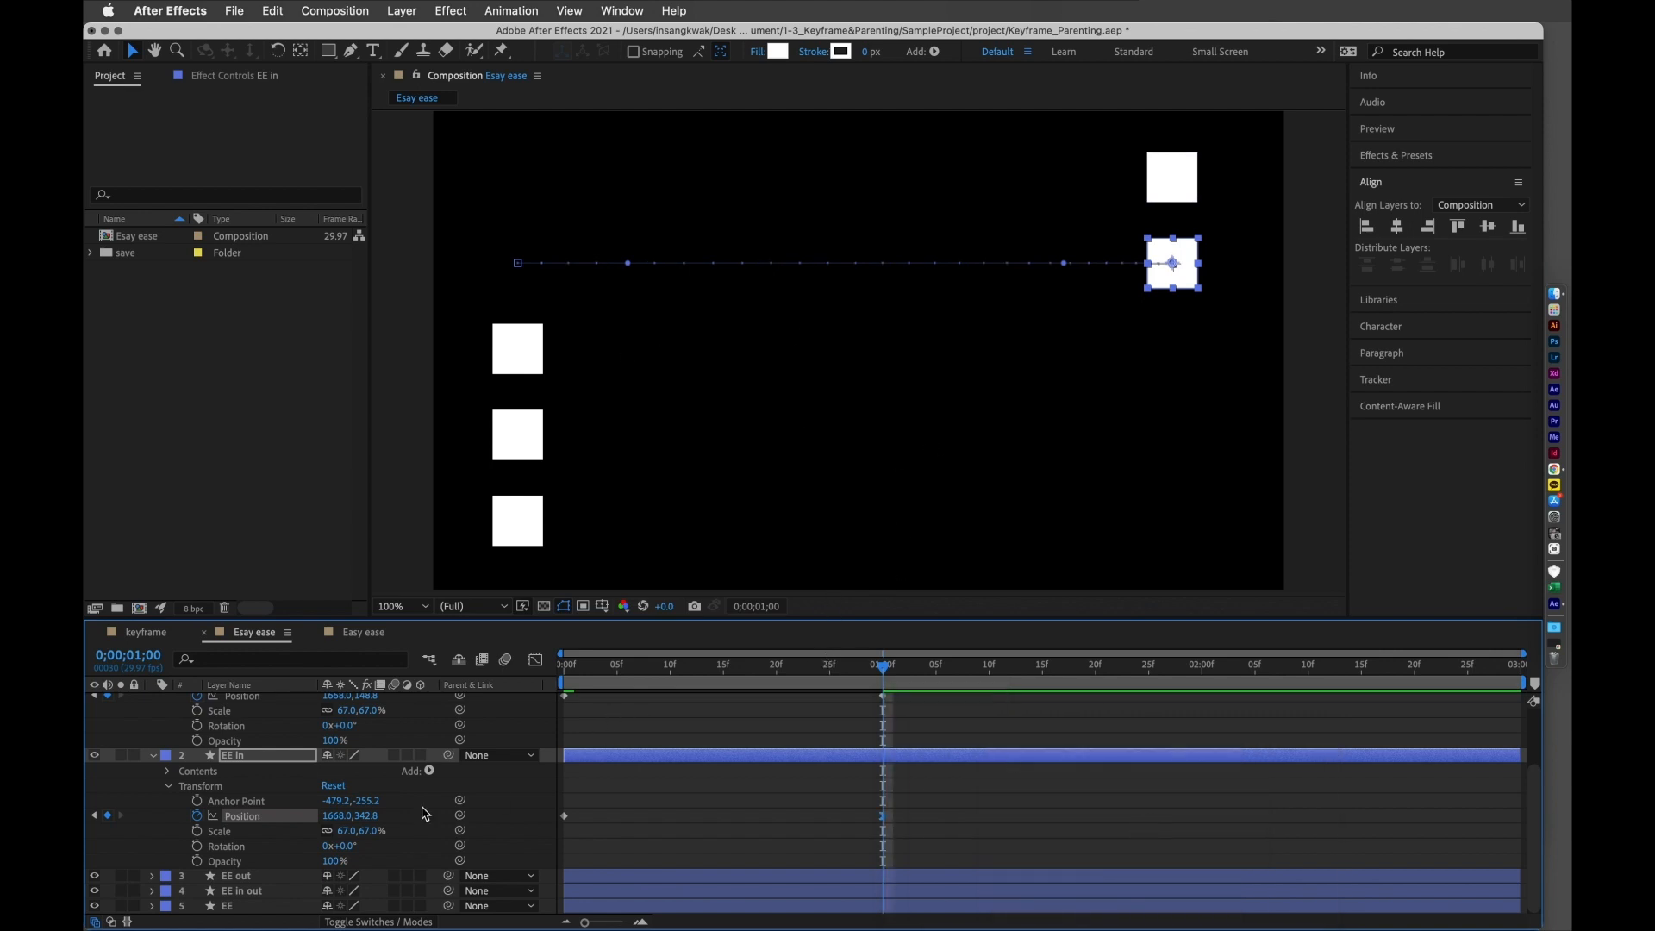
- Start a Position keyframe on the EE out layer at 0;00;00;00
click(152, 877)
scroll(155, 883, down, 1)
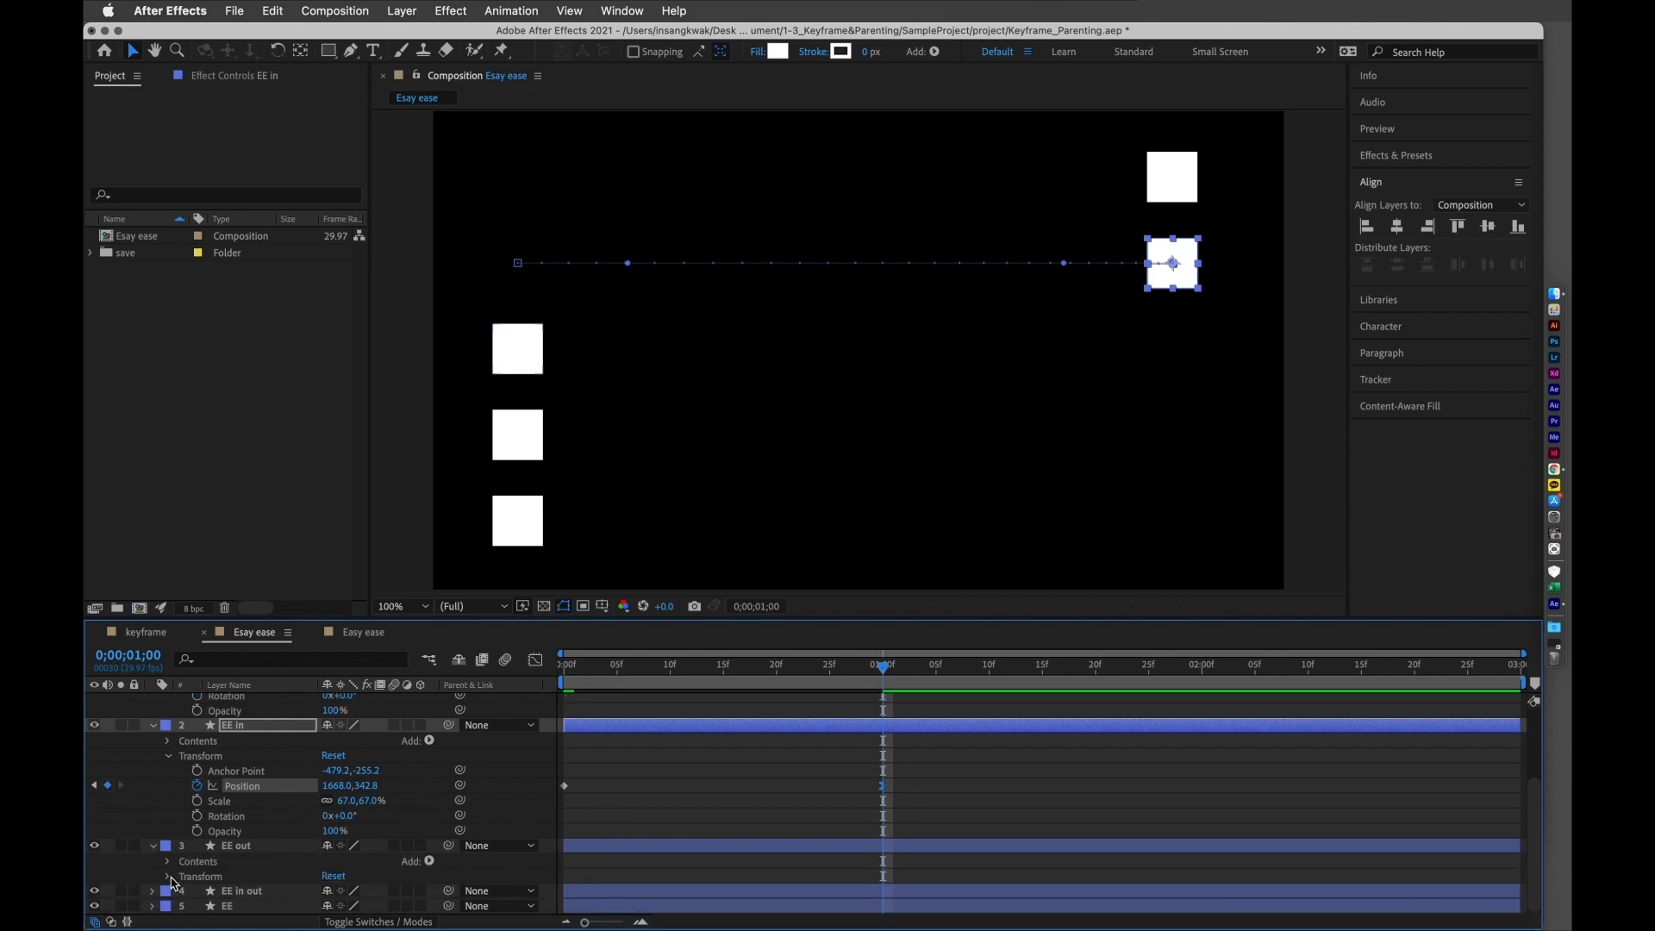
click(169, 877)
scroll(224, 869, down, 2)
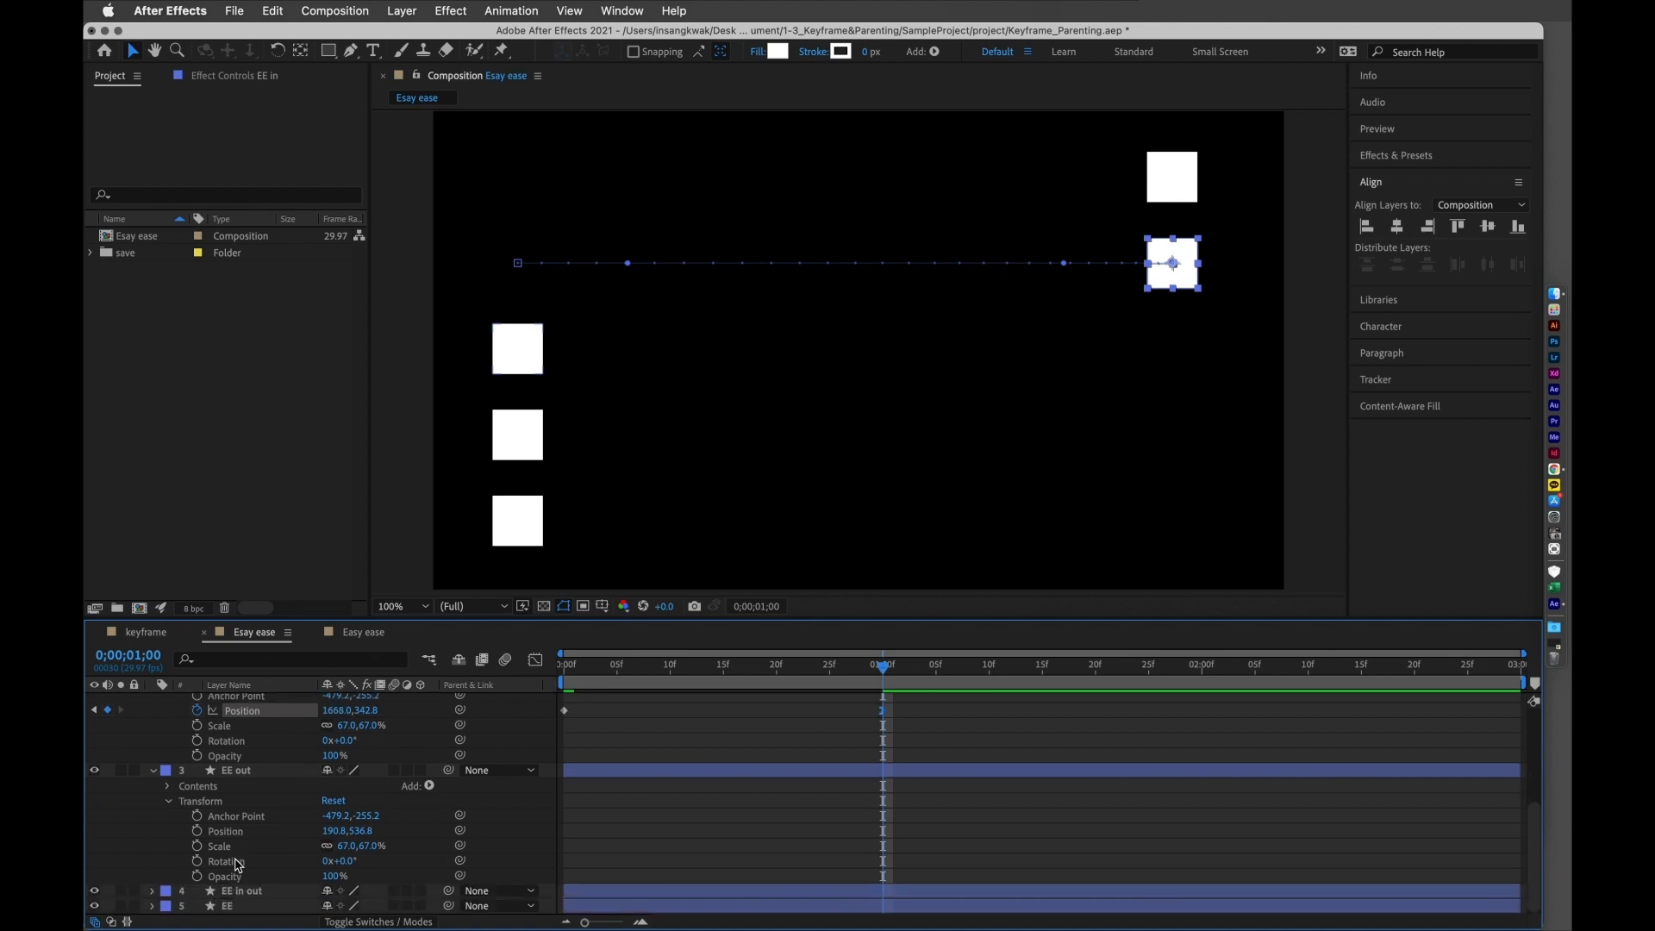
drag(607, 669, 448, 686)
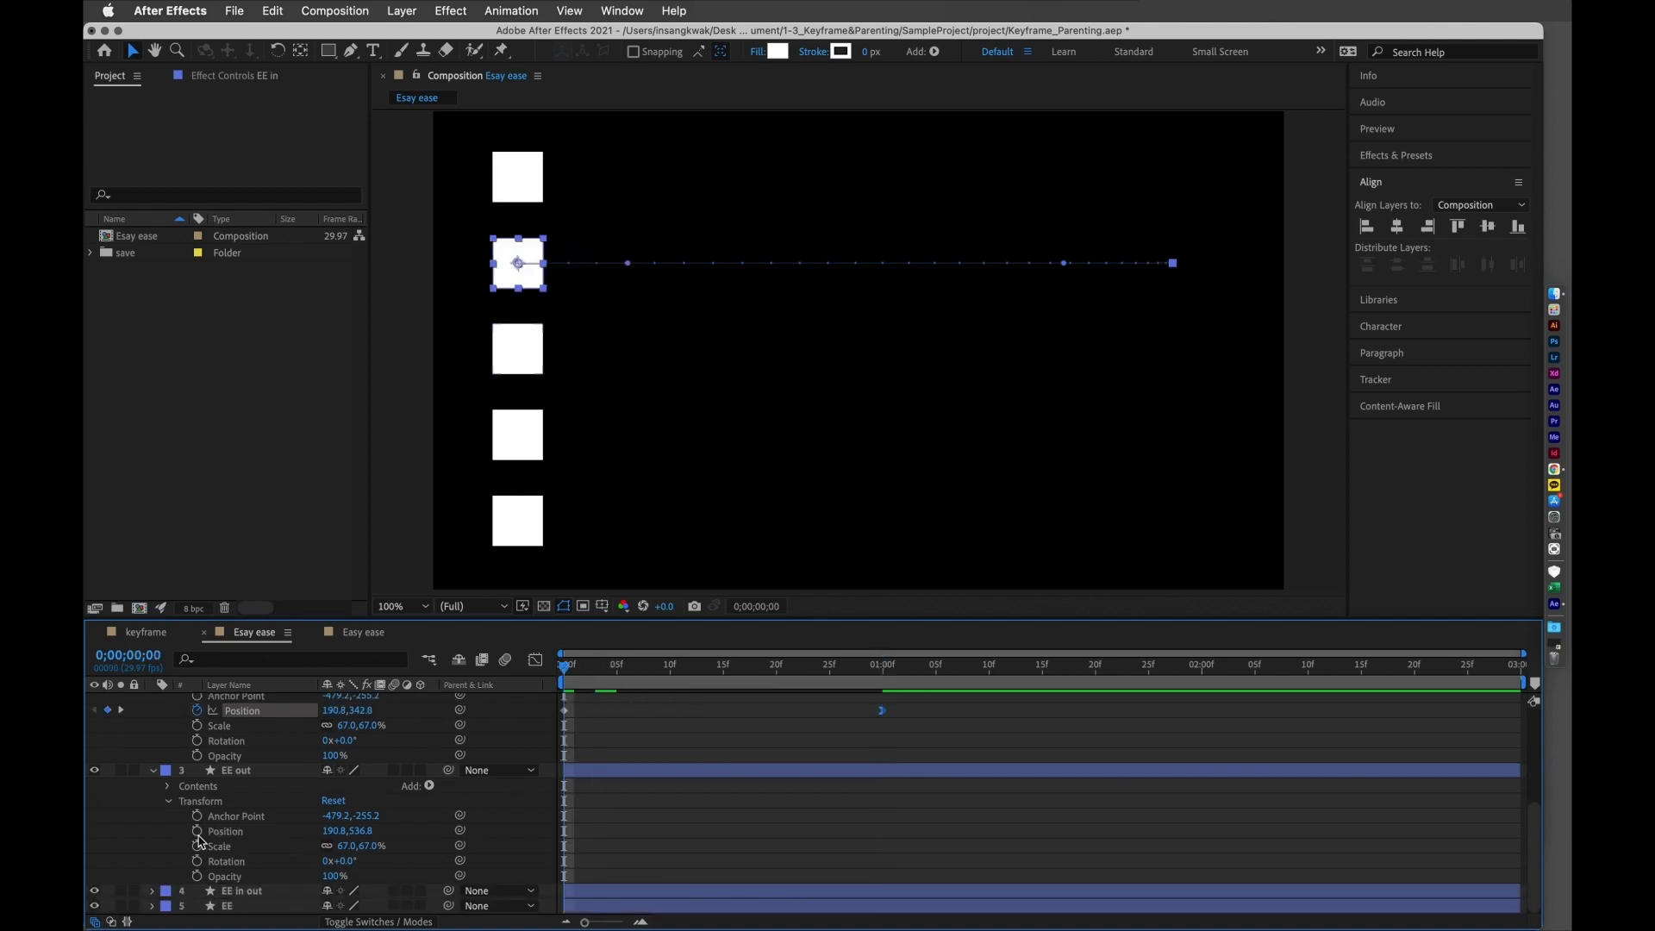
click(198, 831)
- At 0;00;01;00, set the EE out layer's Position X to 1668
drag(580, 678, 883, 728)
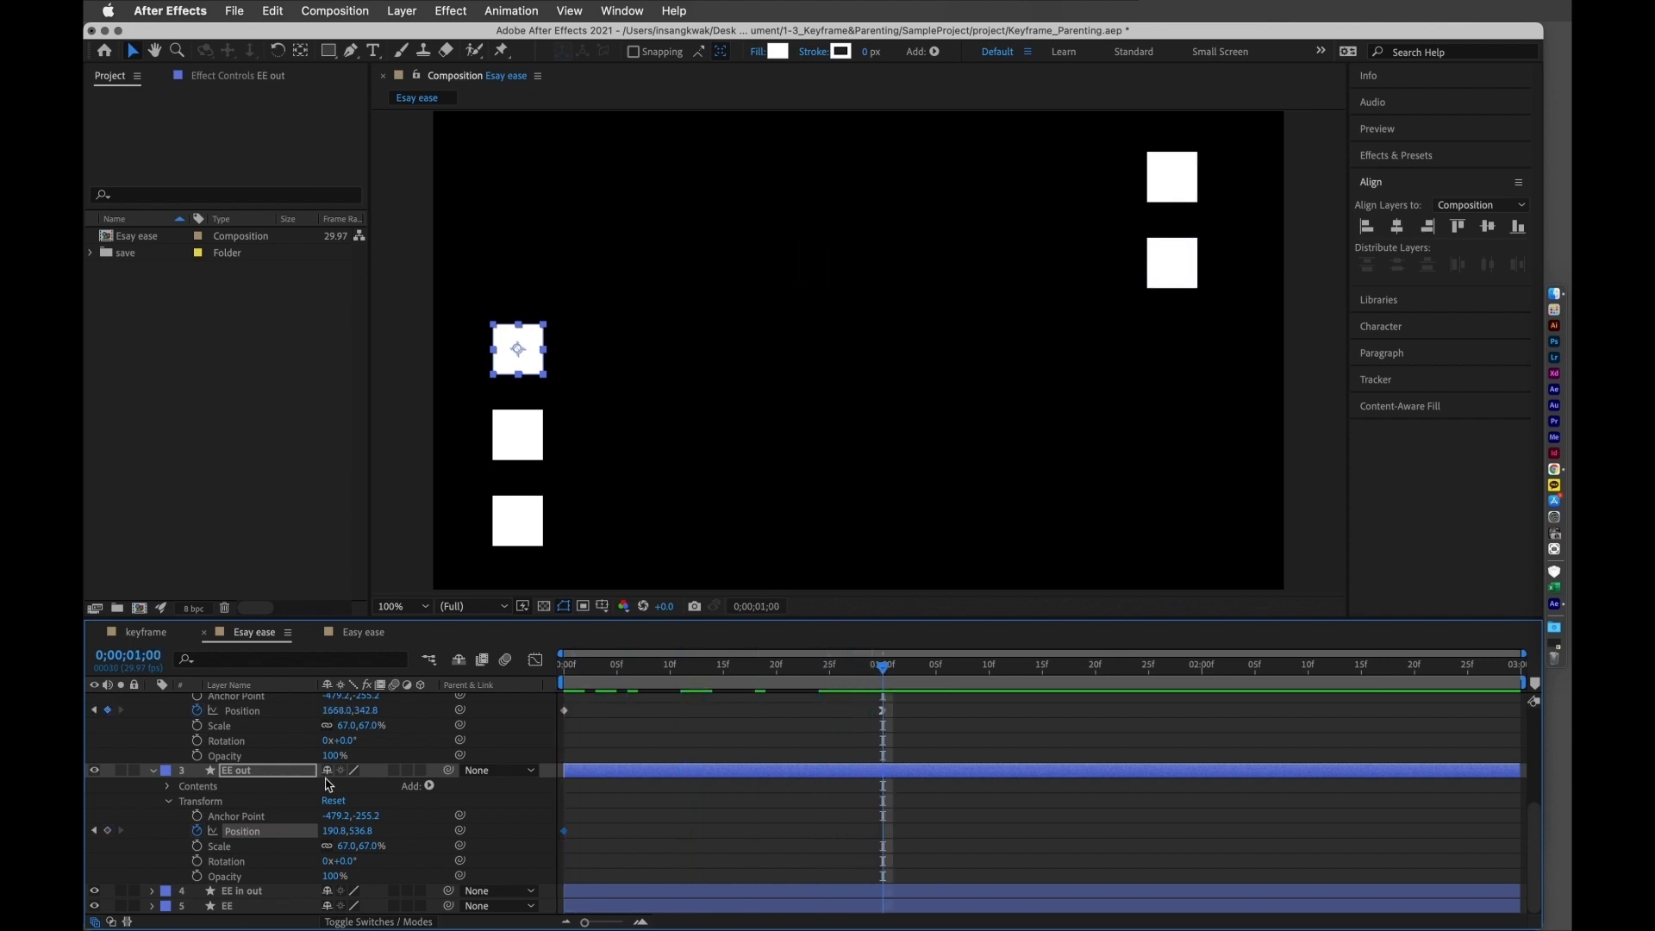
click(336, 830)
text(1668)
key(Return)
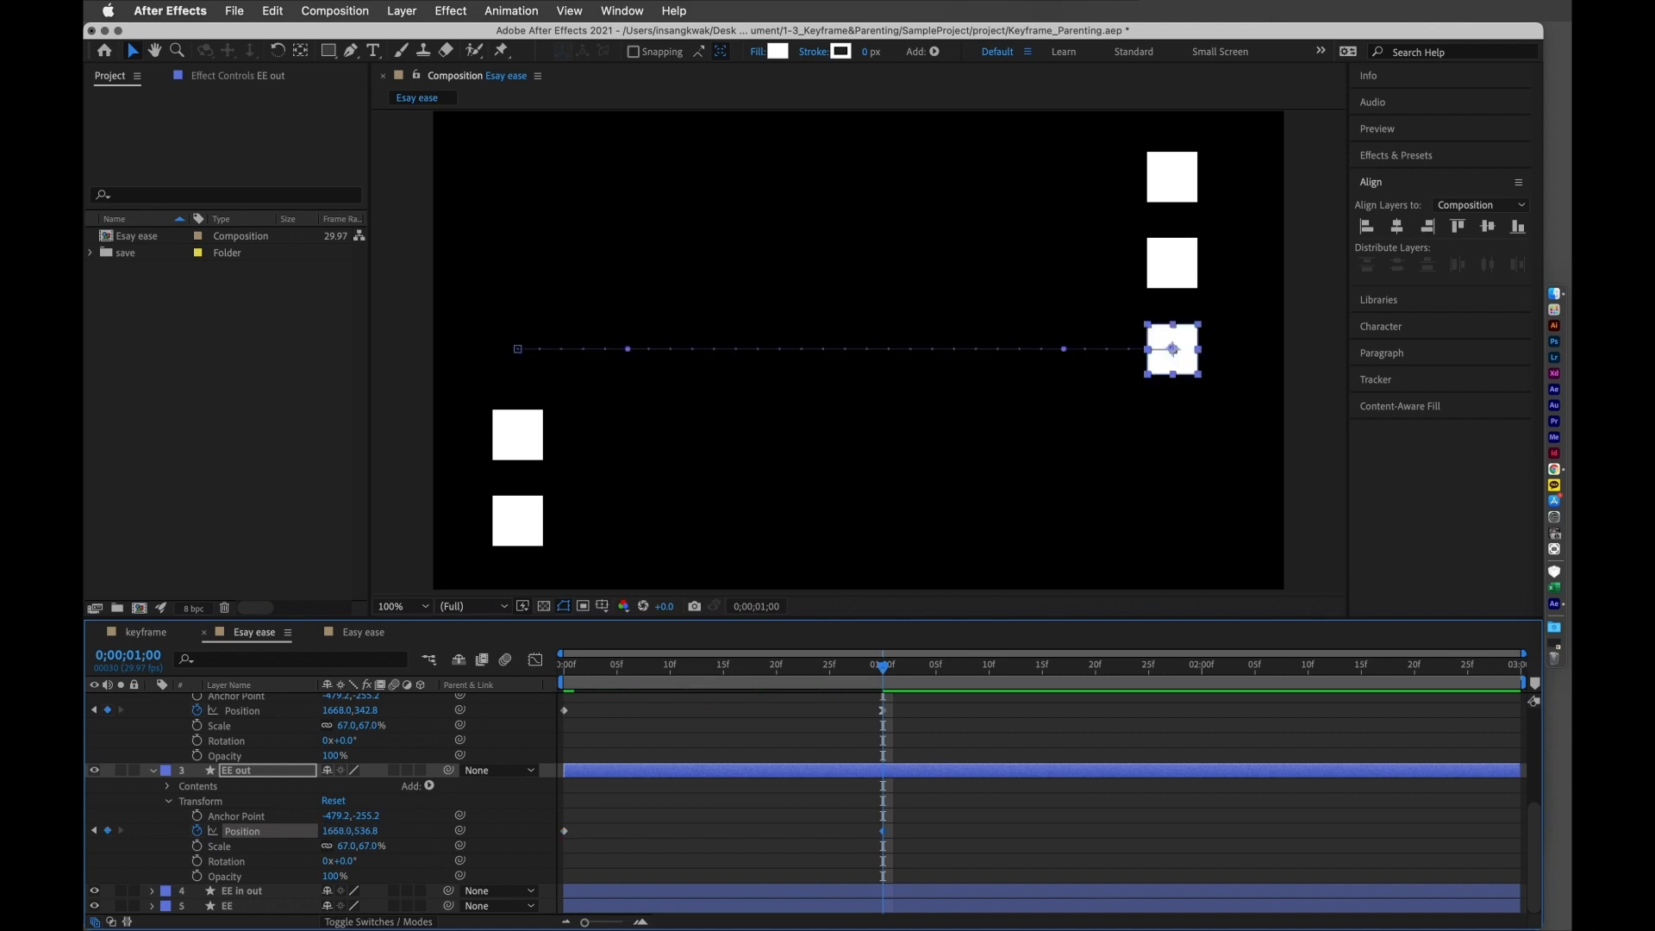
- Apply Easy Ease Out to the EE out layer's Position keyframe at 0;00;00;00
drag(840, 668, 565, 668)
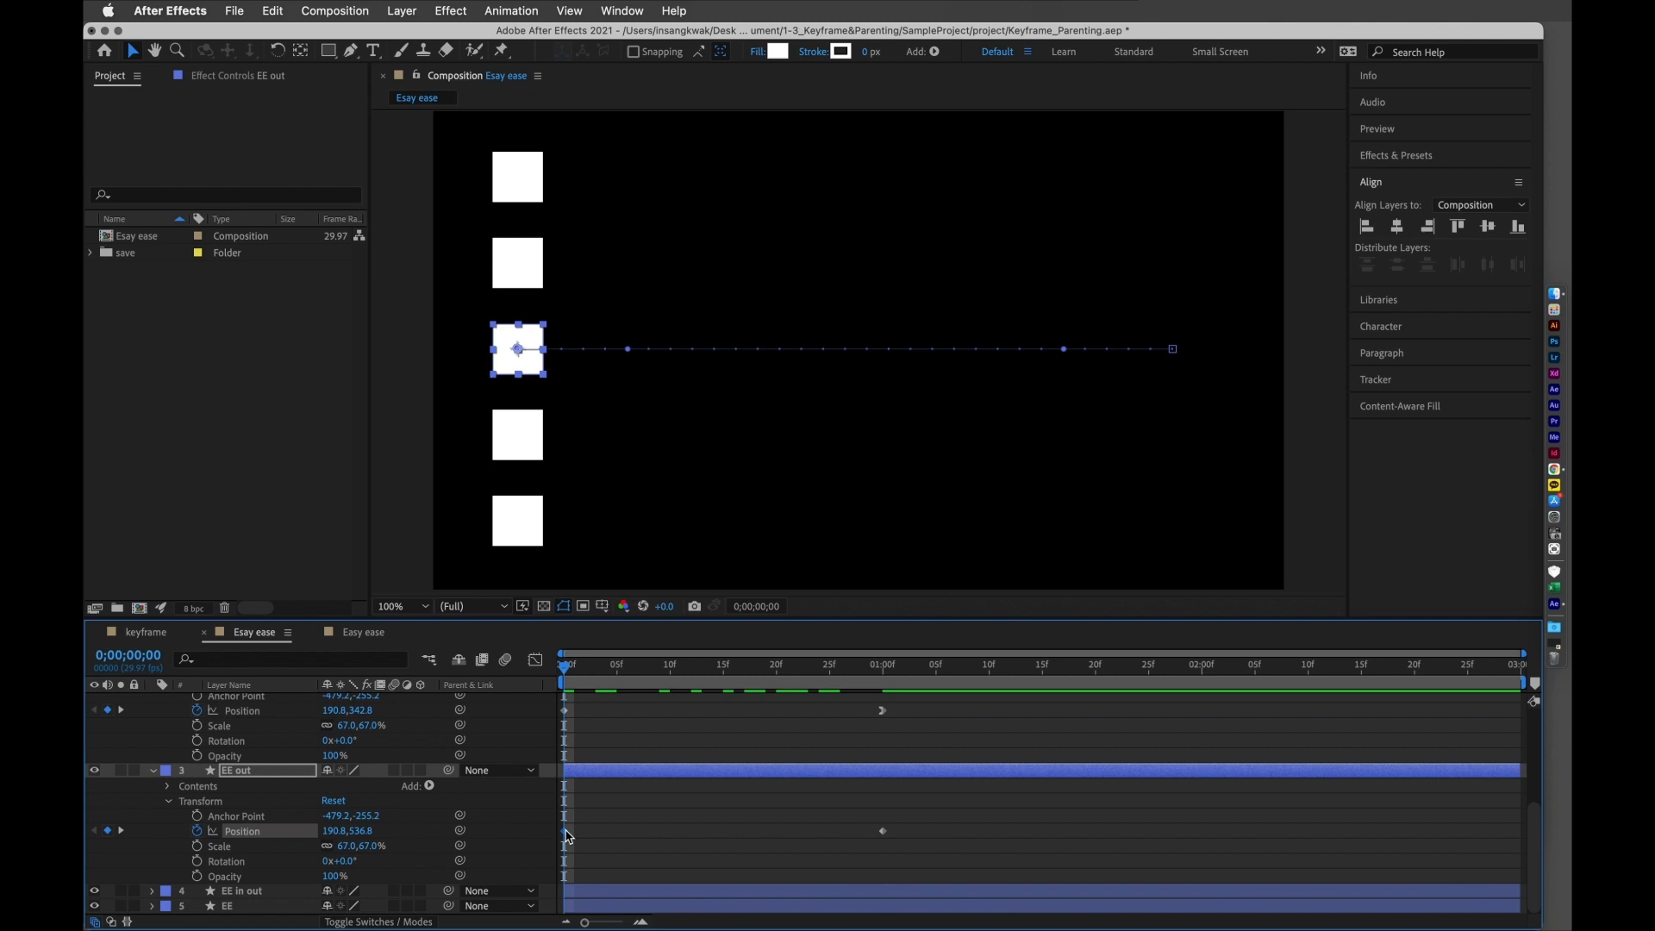
right_click(567, 833)
mouse_move(614, 911)
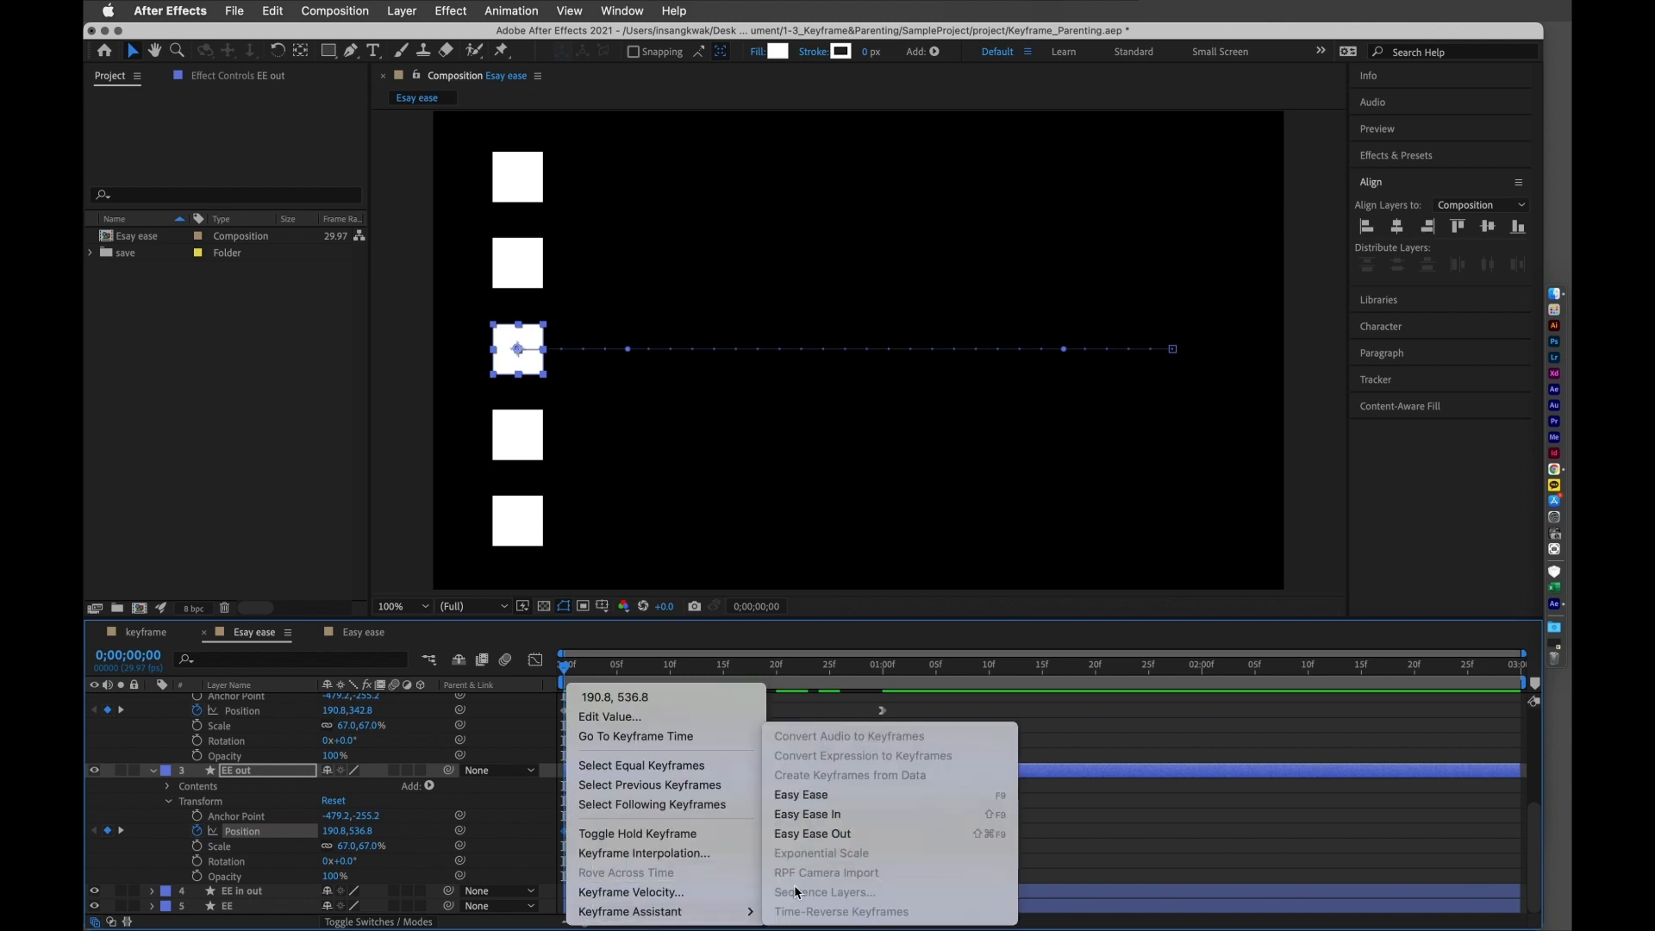
click(821, 835)
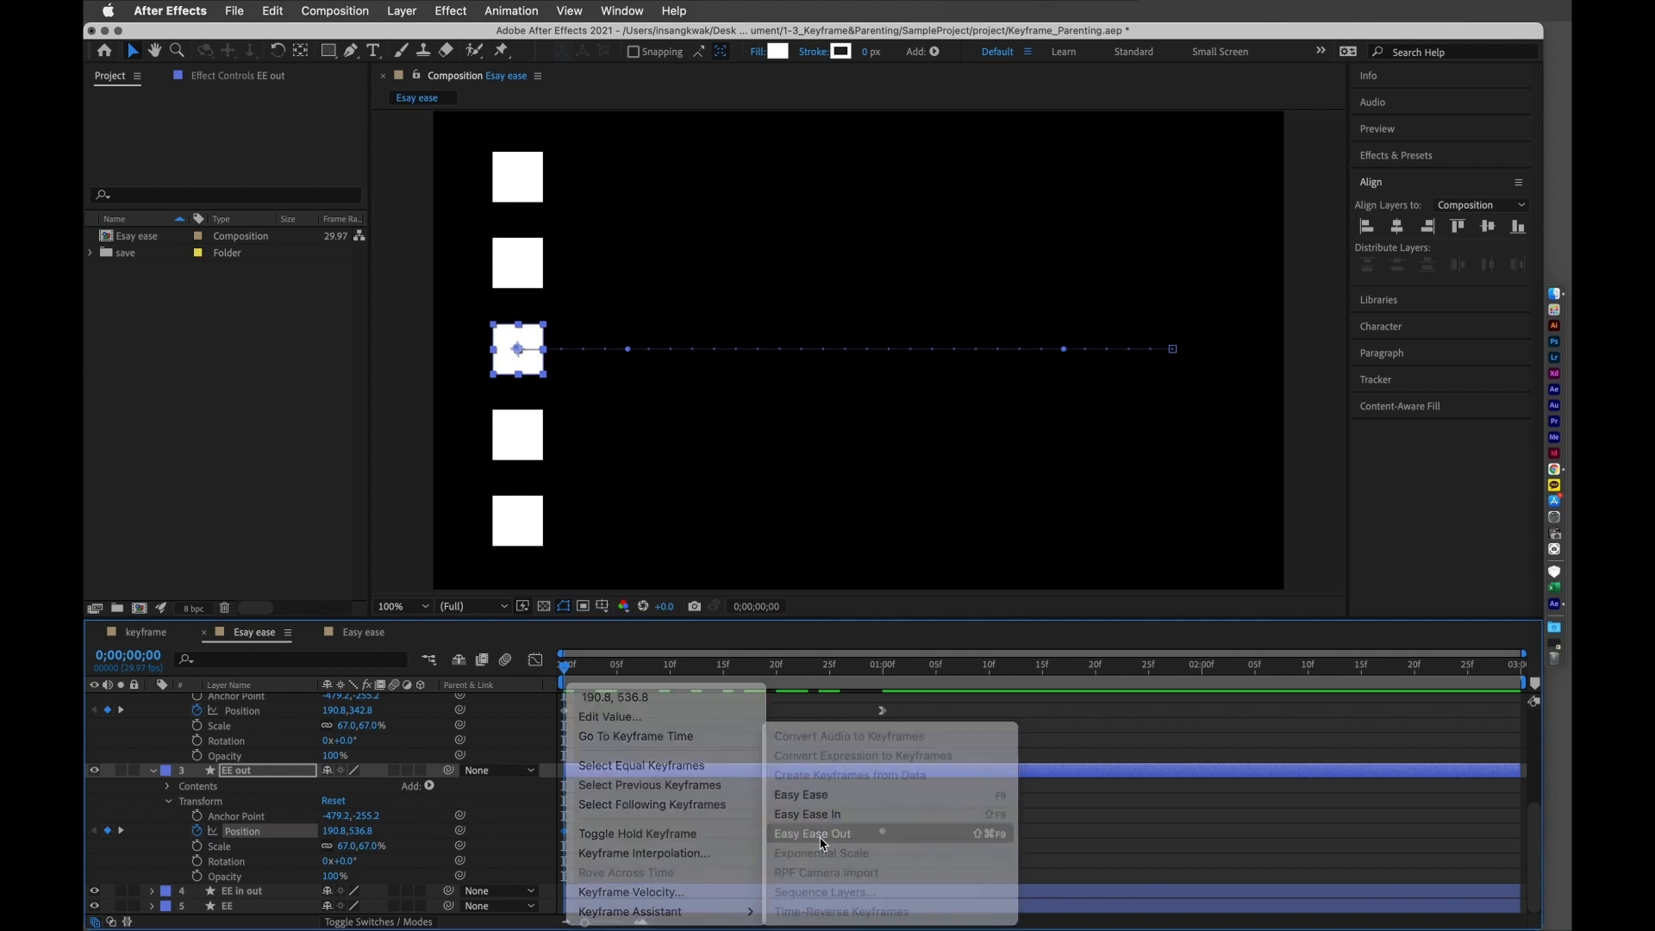
scroll(616, 831, up, 2)
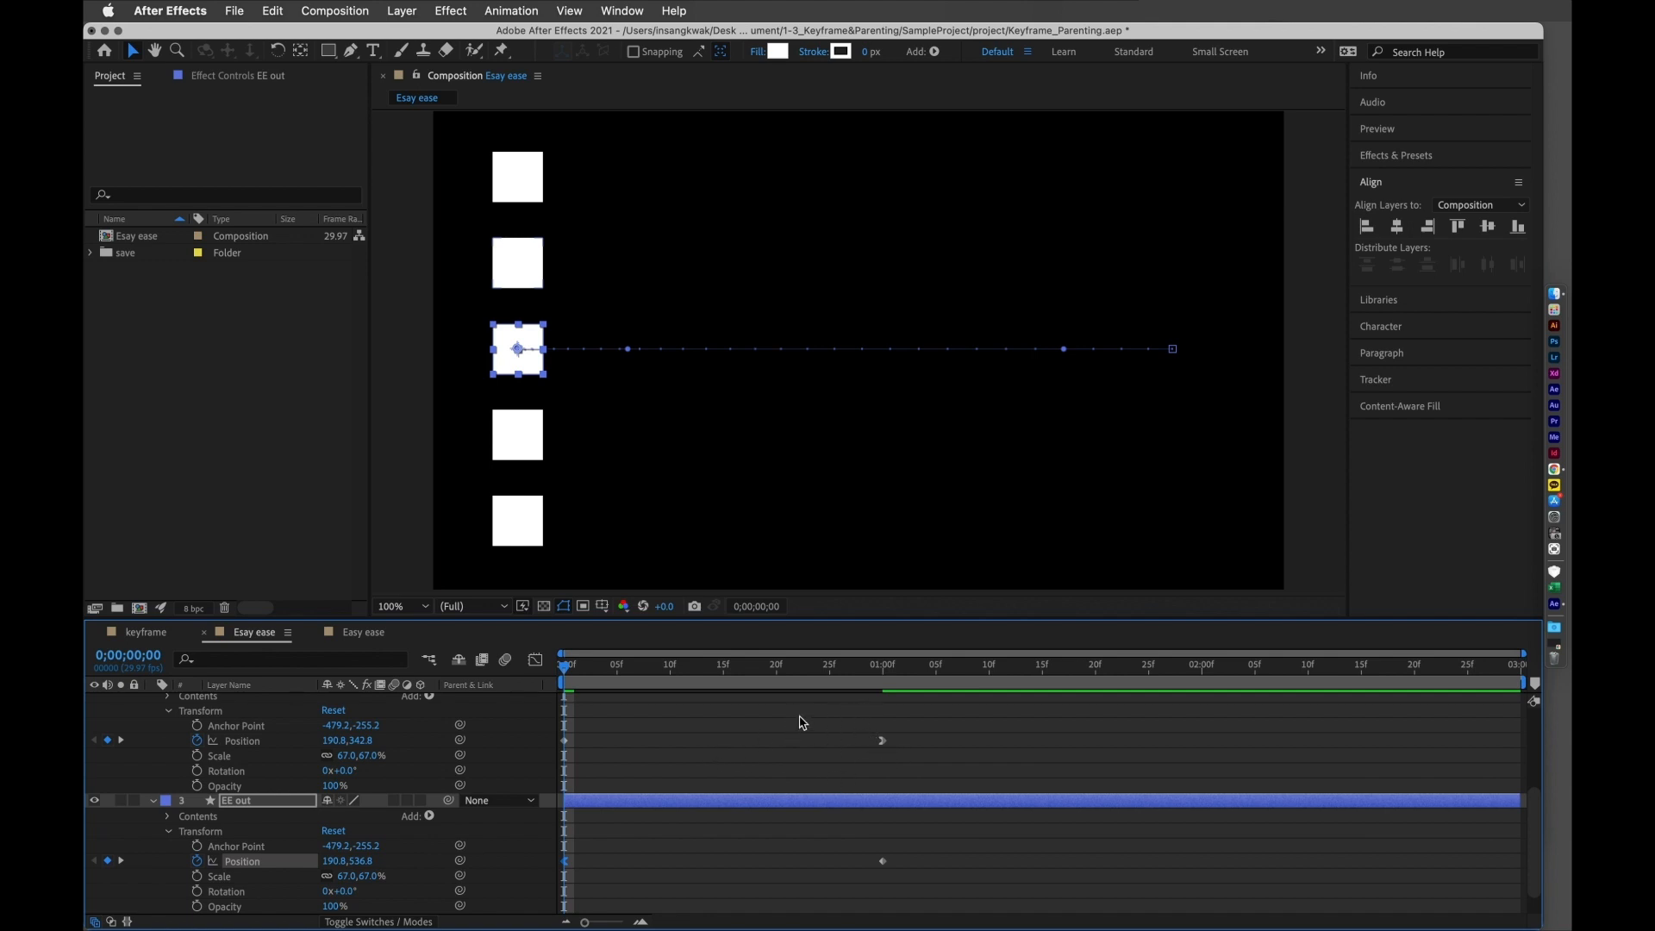
scroll(735, 842, down, 2)
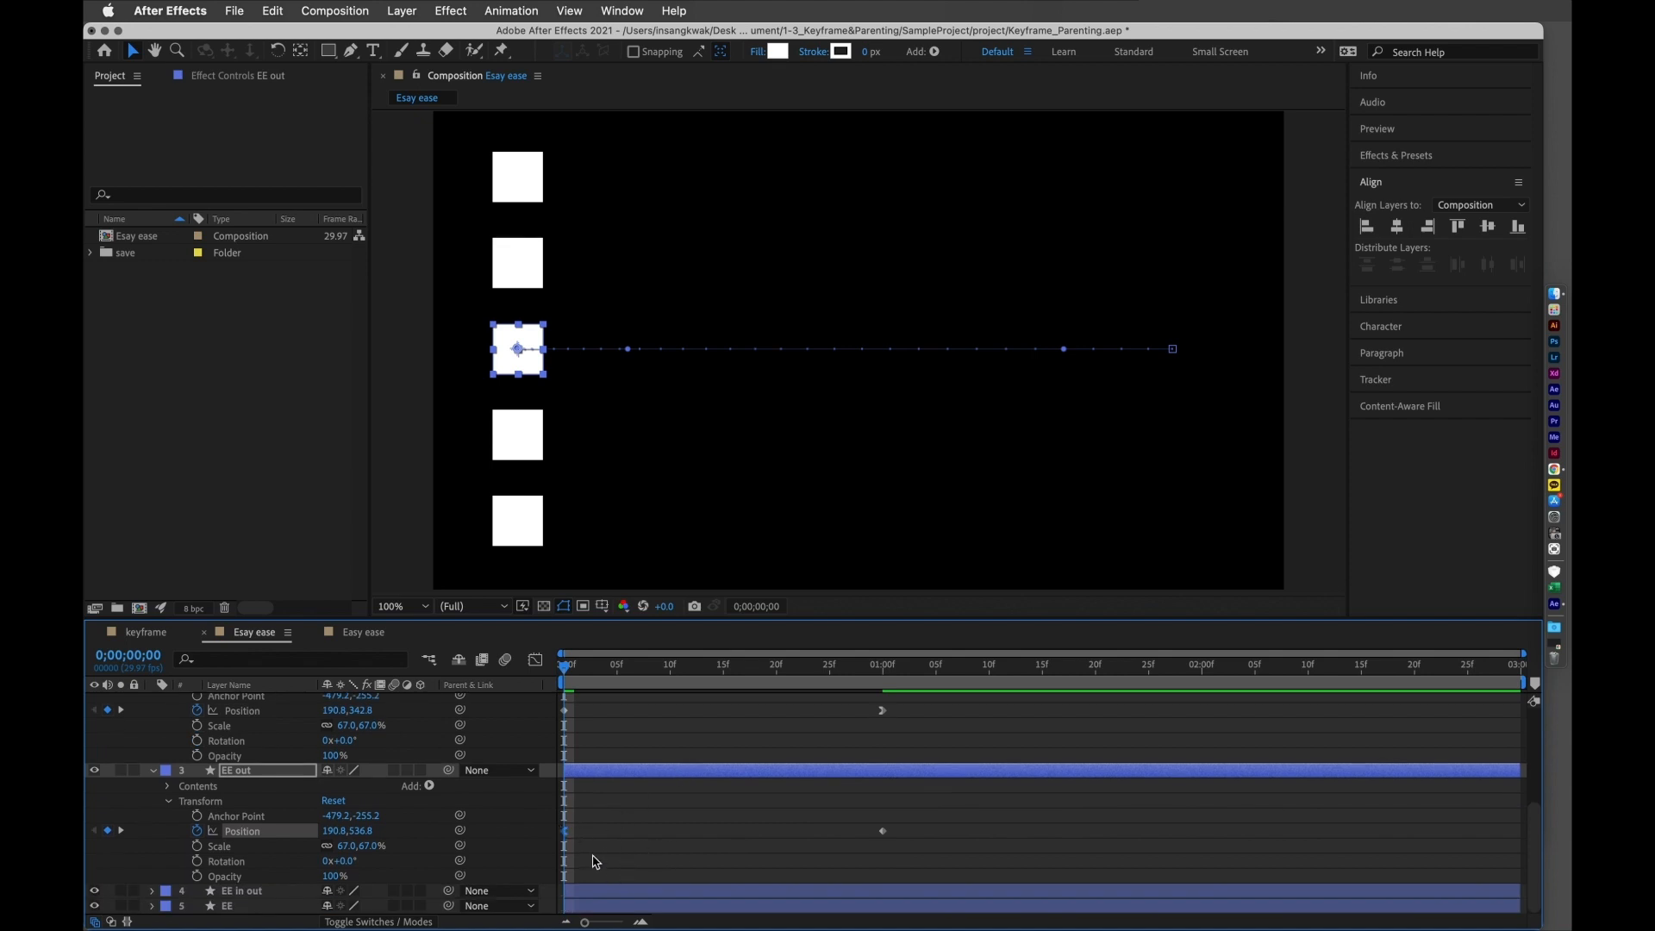
click(564, 831)
- Start a Position keyframe on the EE in out layer at 0;00;00;00
click(152, 893)
scroll(152, 897, down, 1)
scroll(326, 847, down, 1)
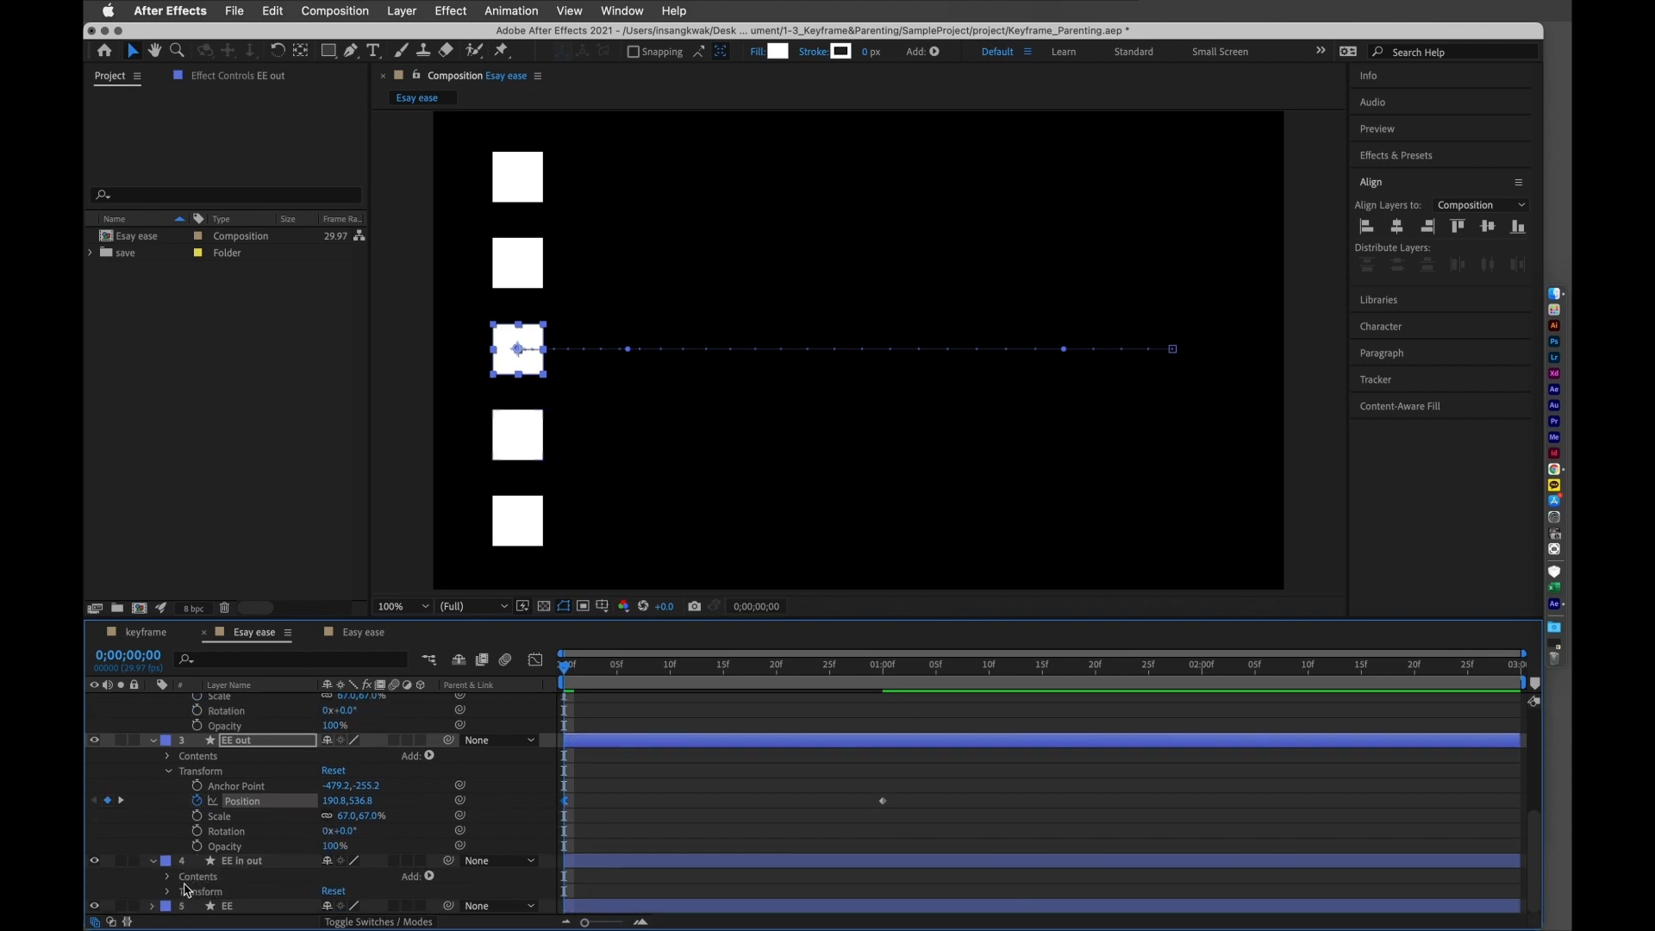
click(168, 892)
scroll(312, 860, down, 2)
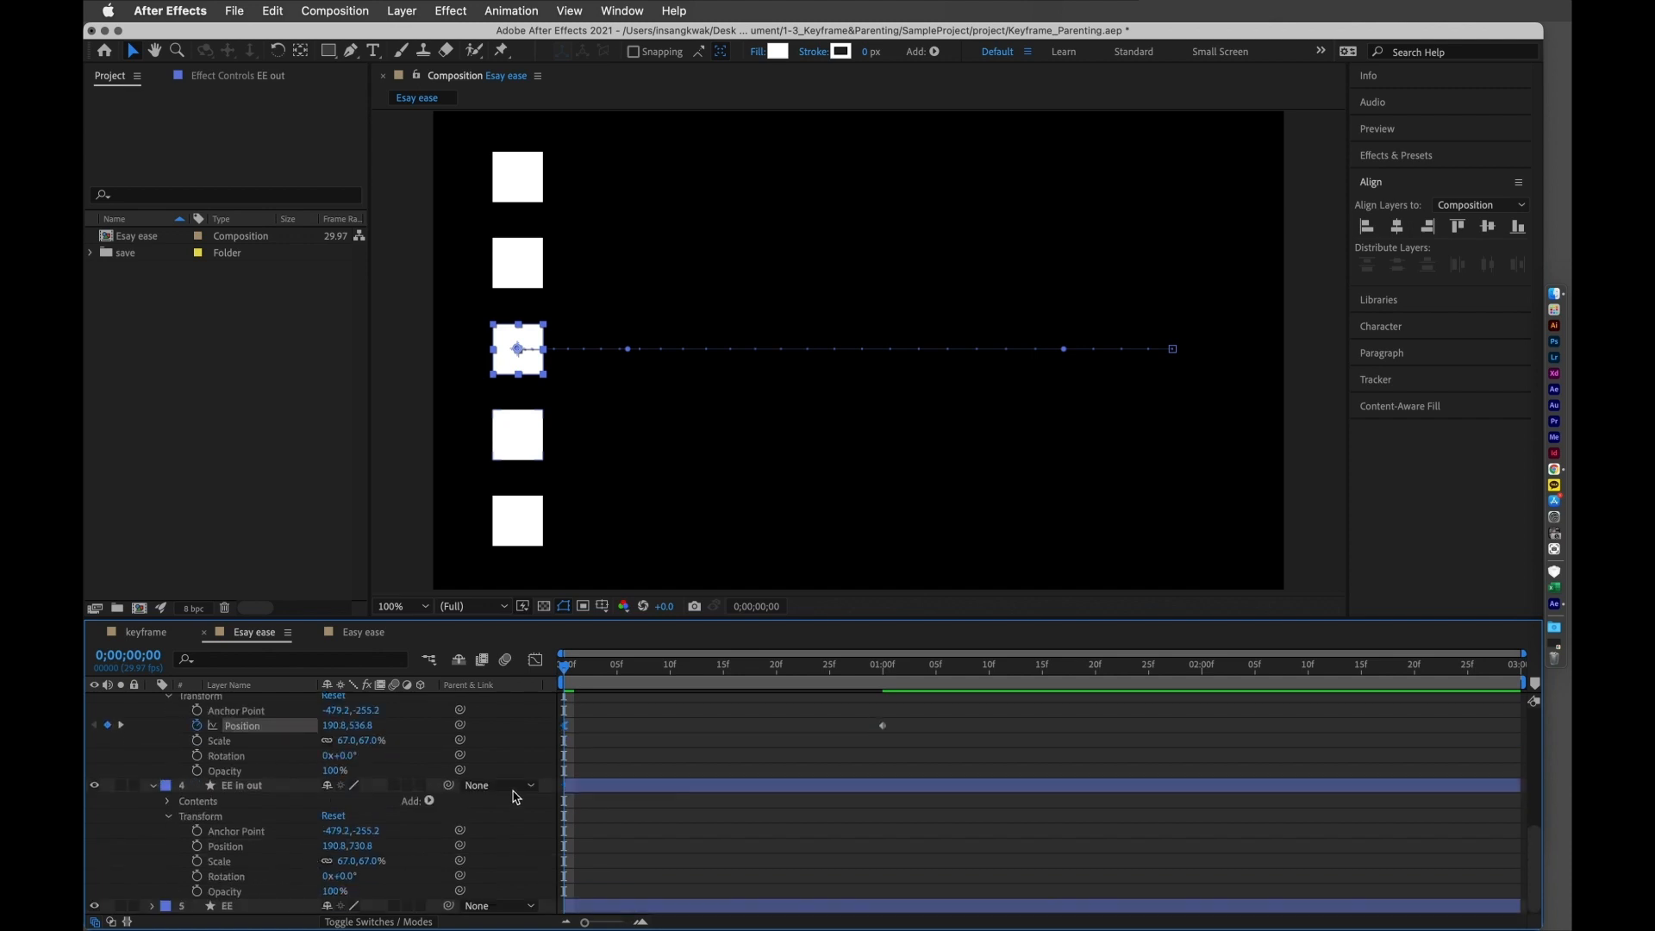
click(198, 846)
- At 0;00;01;00, set the EE in out layer's Position X to 1668
drag(592, 674, 885, 702)
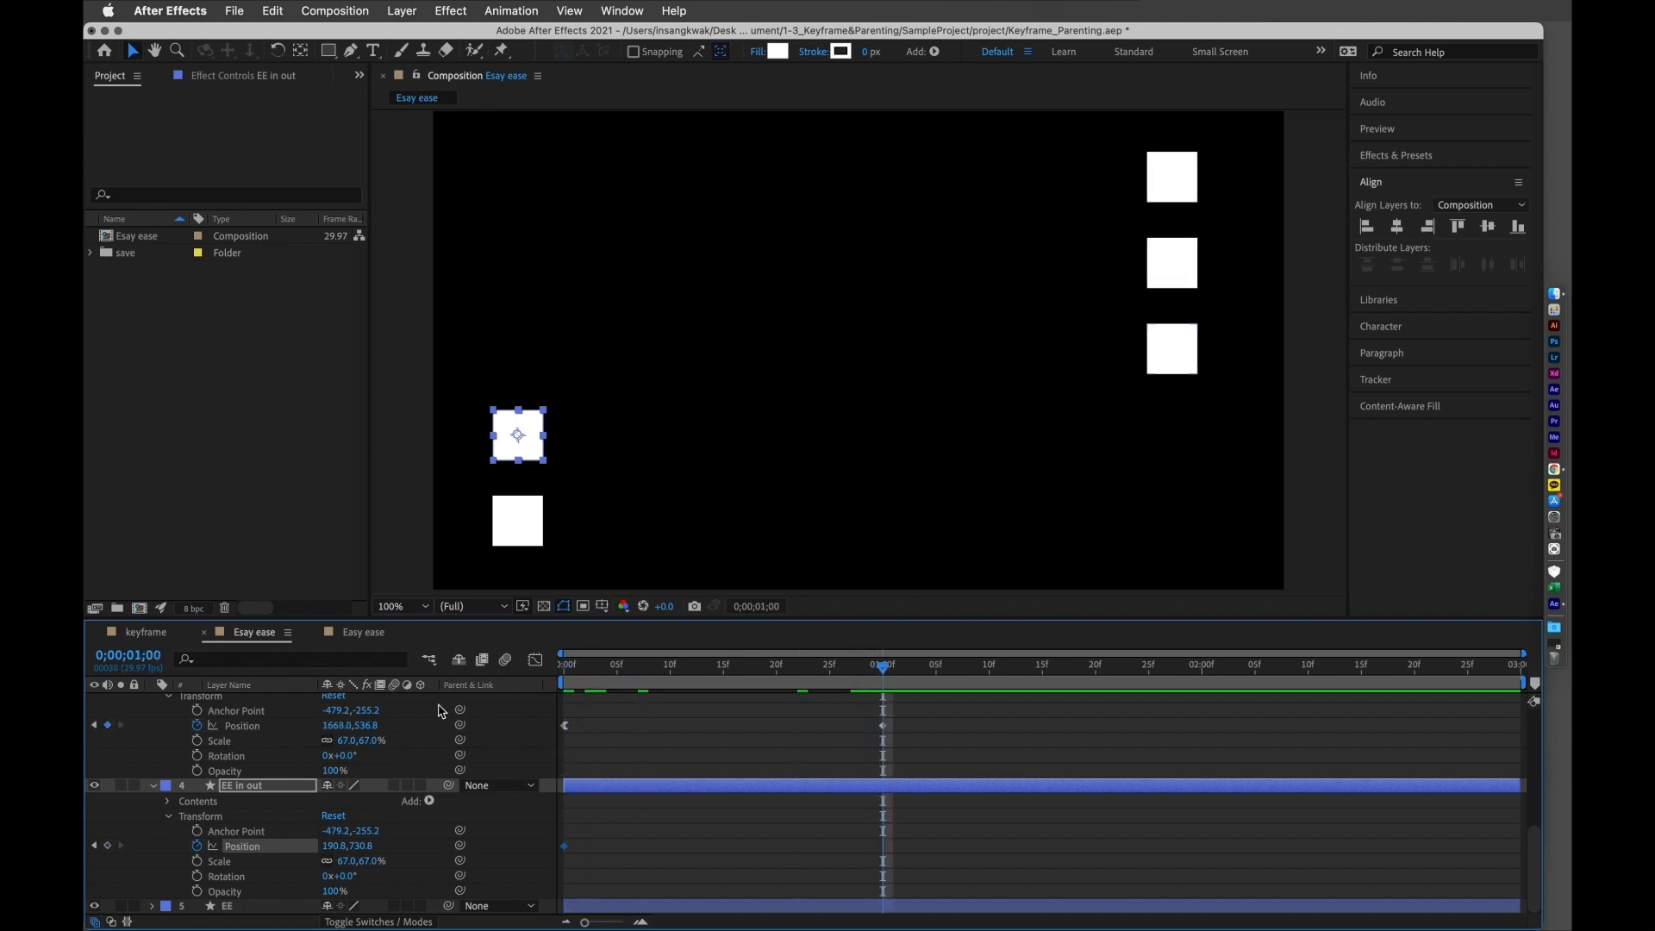
click(334, 846)
text(1668)
key(Return)
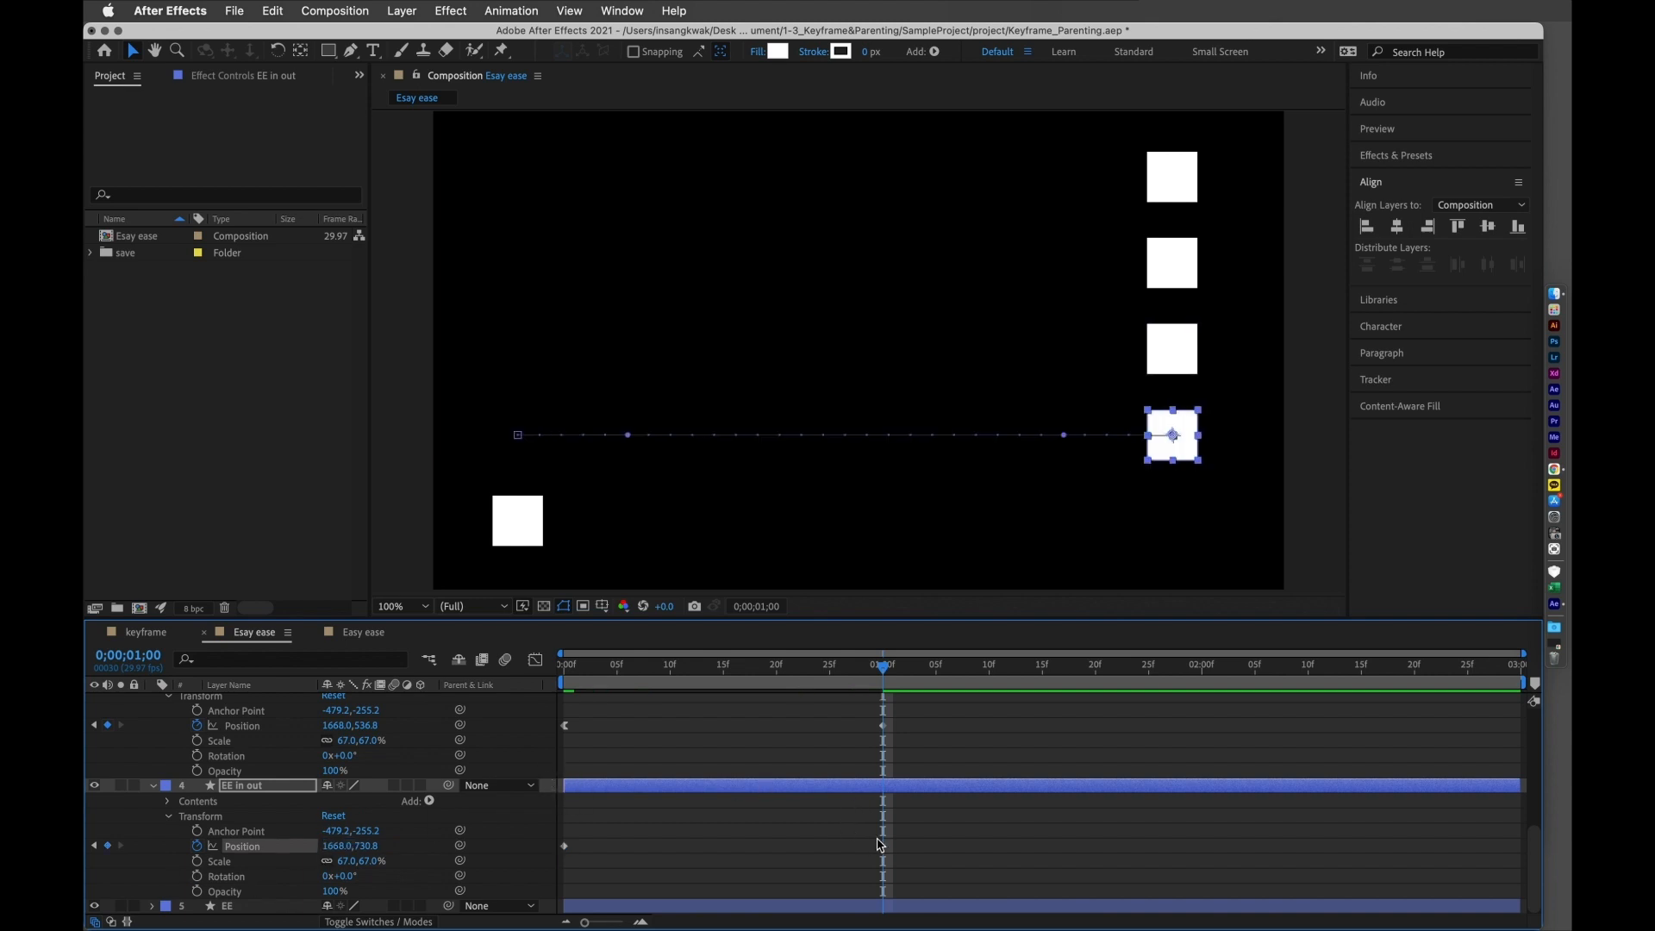
- Apply Easy Ease In to the EE in out layer's Position keyframe at 0;00;01;00
right_click(883, 848)
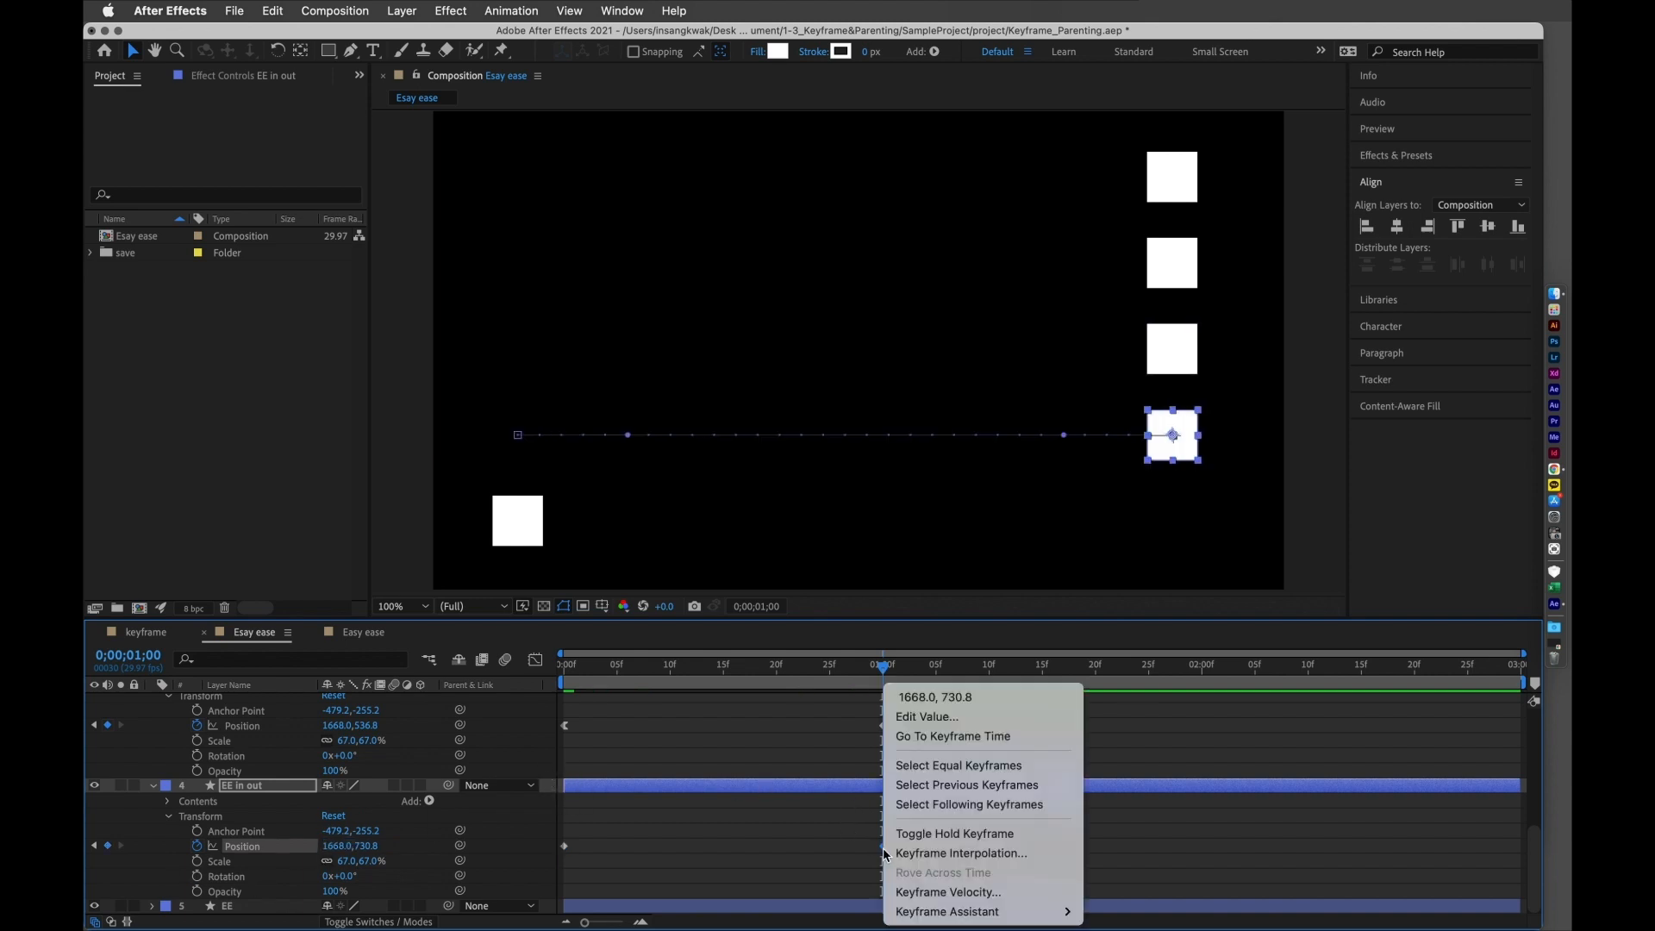
mouse_move(927, 915)
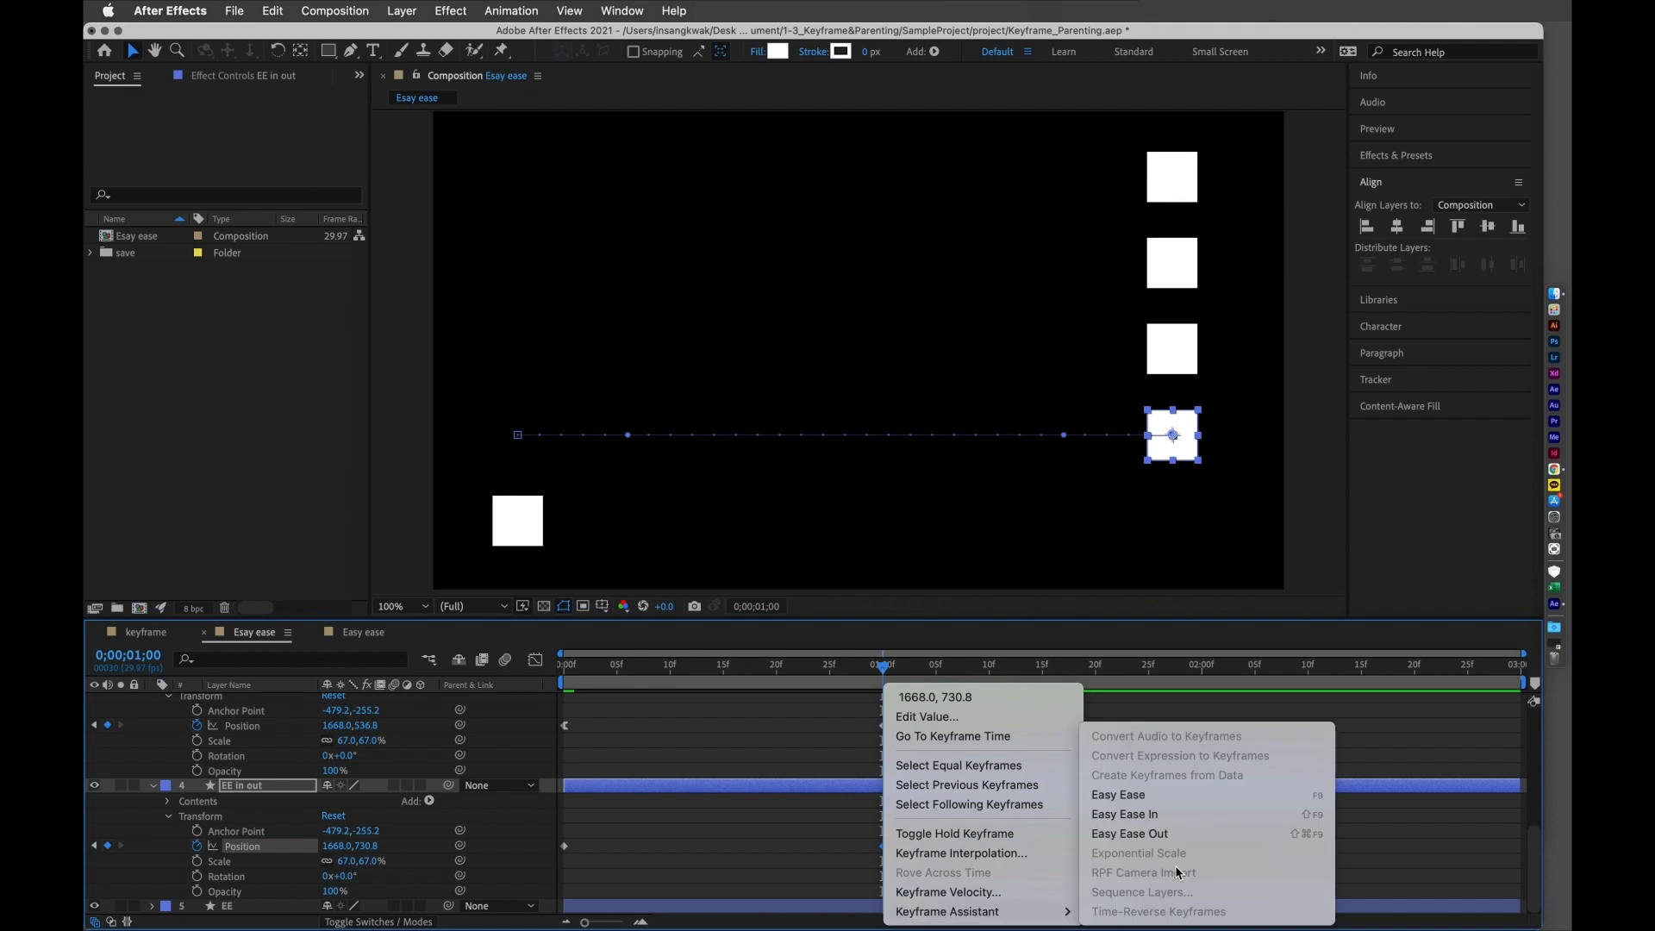
click(1169, 814)
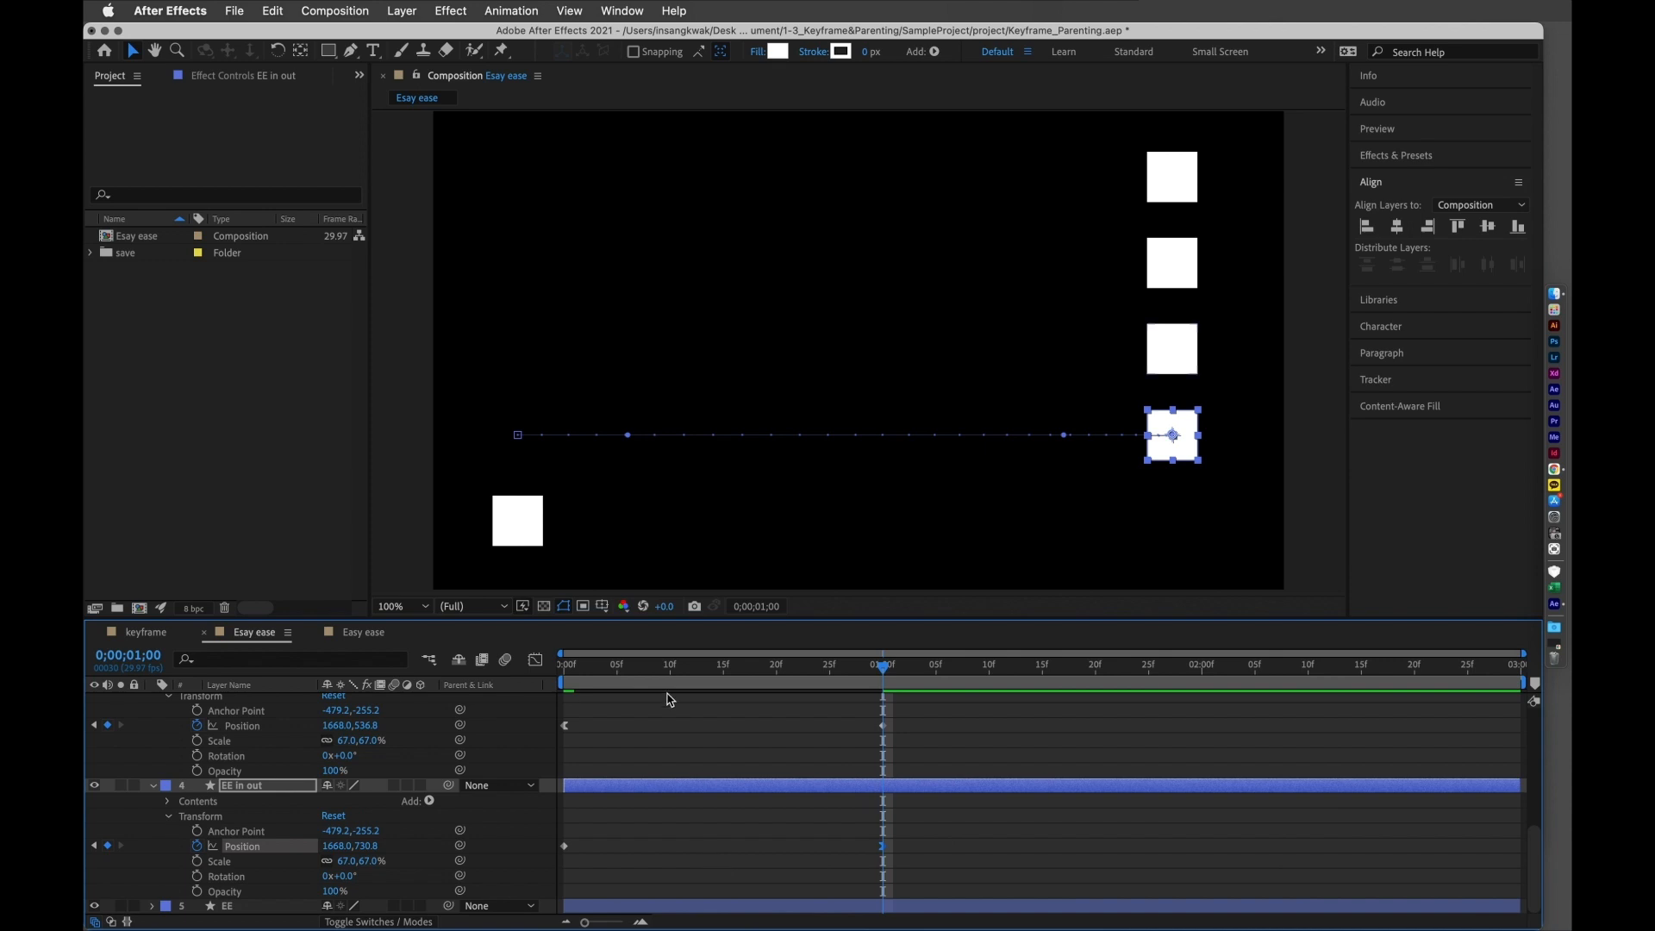
- Apply Easy Ease Out to the EE in out layer's Position keyframe at 0;00;00;00
drag(666, 676, 564, 676)
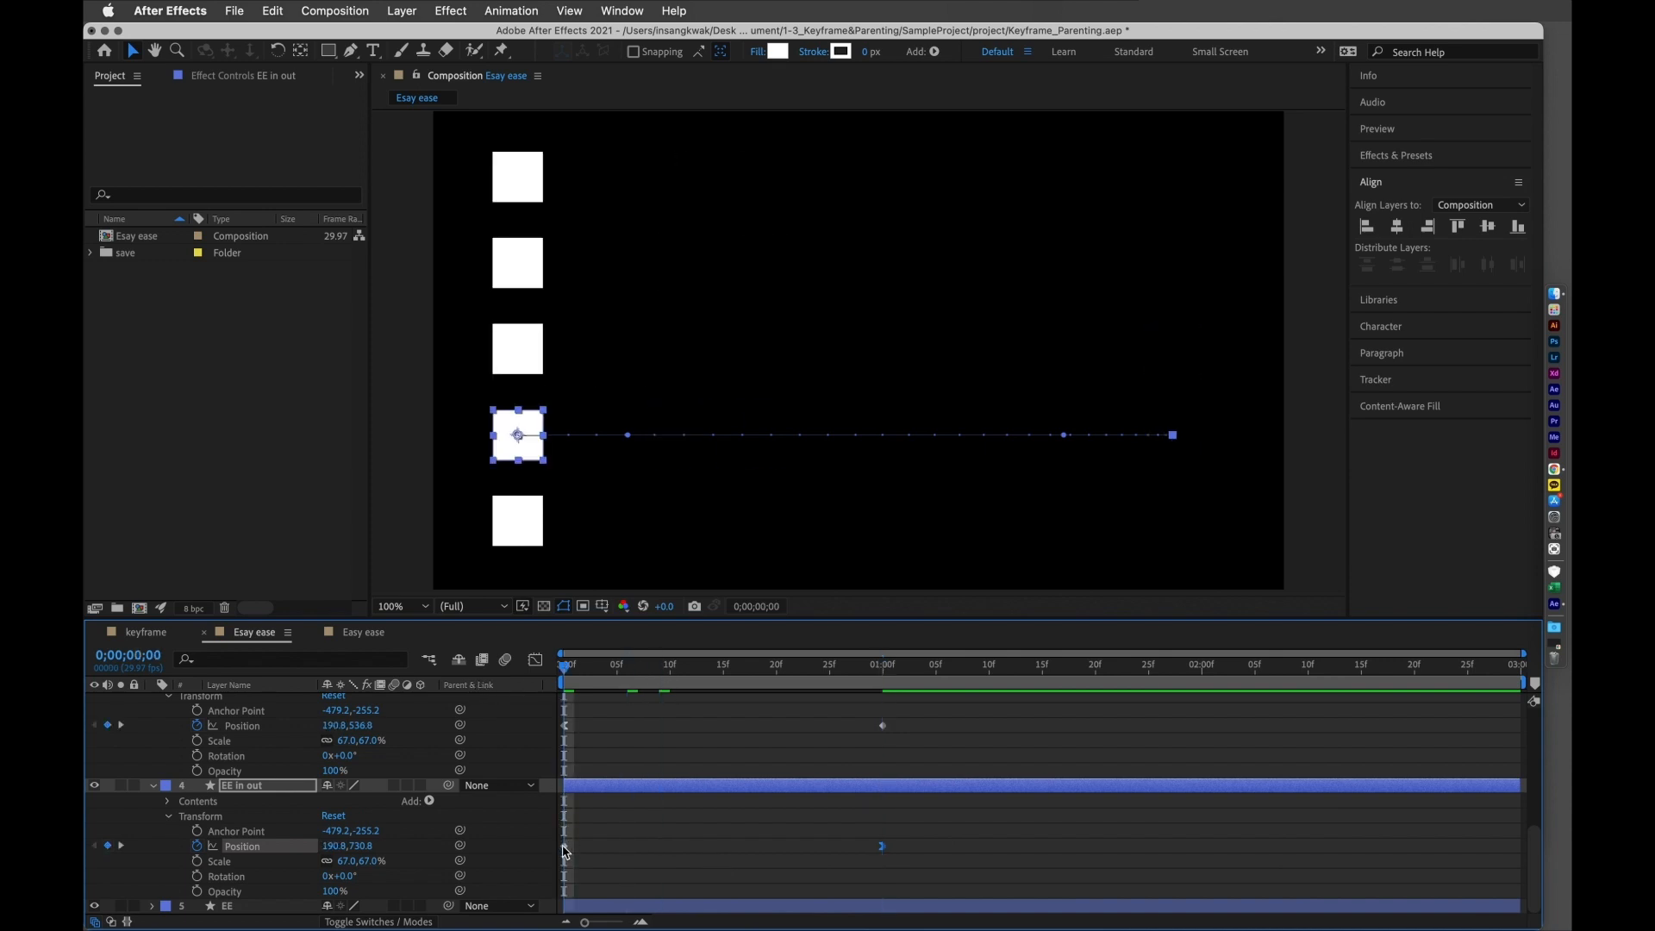
drag(607, 669, 637, 669)
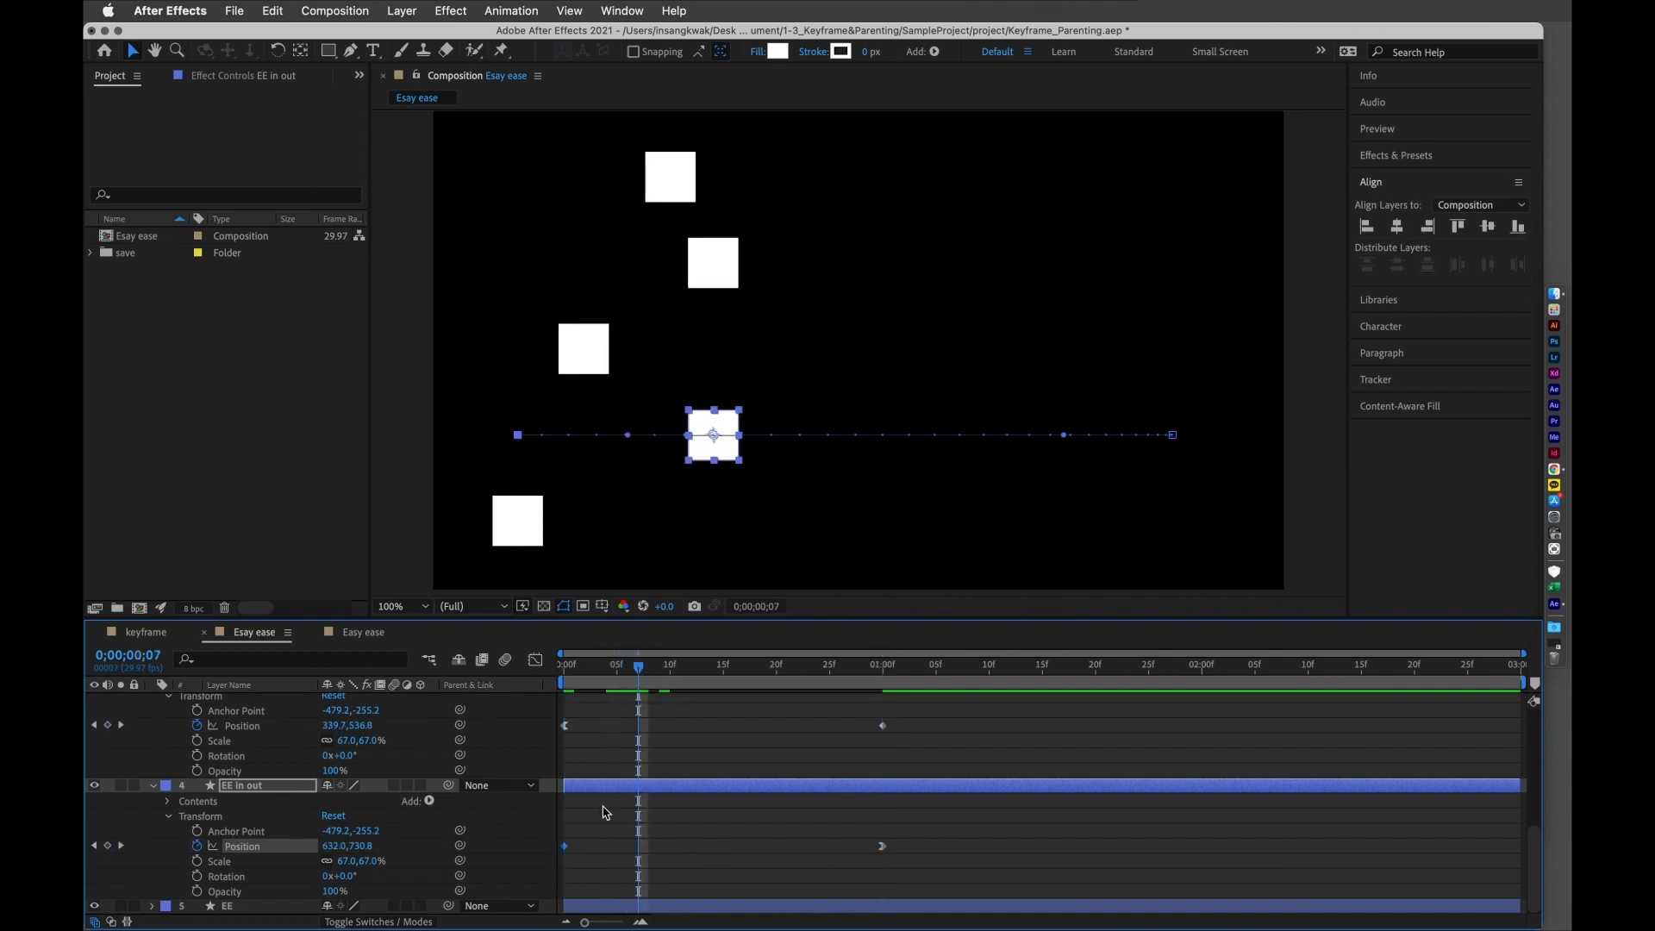
right_click(565, 849)
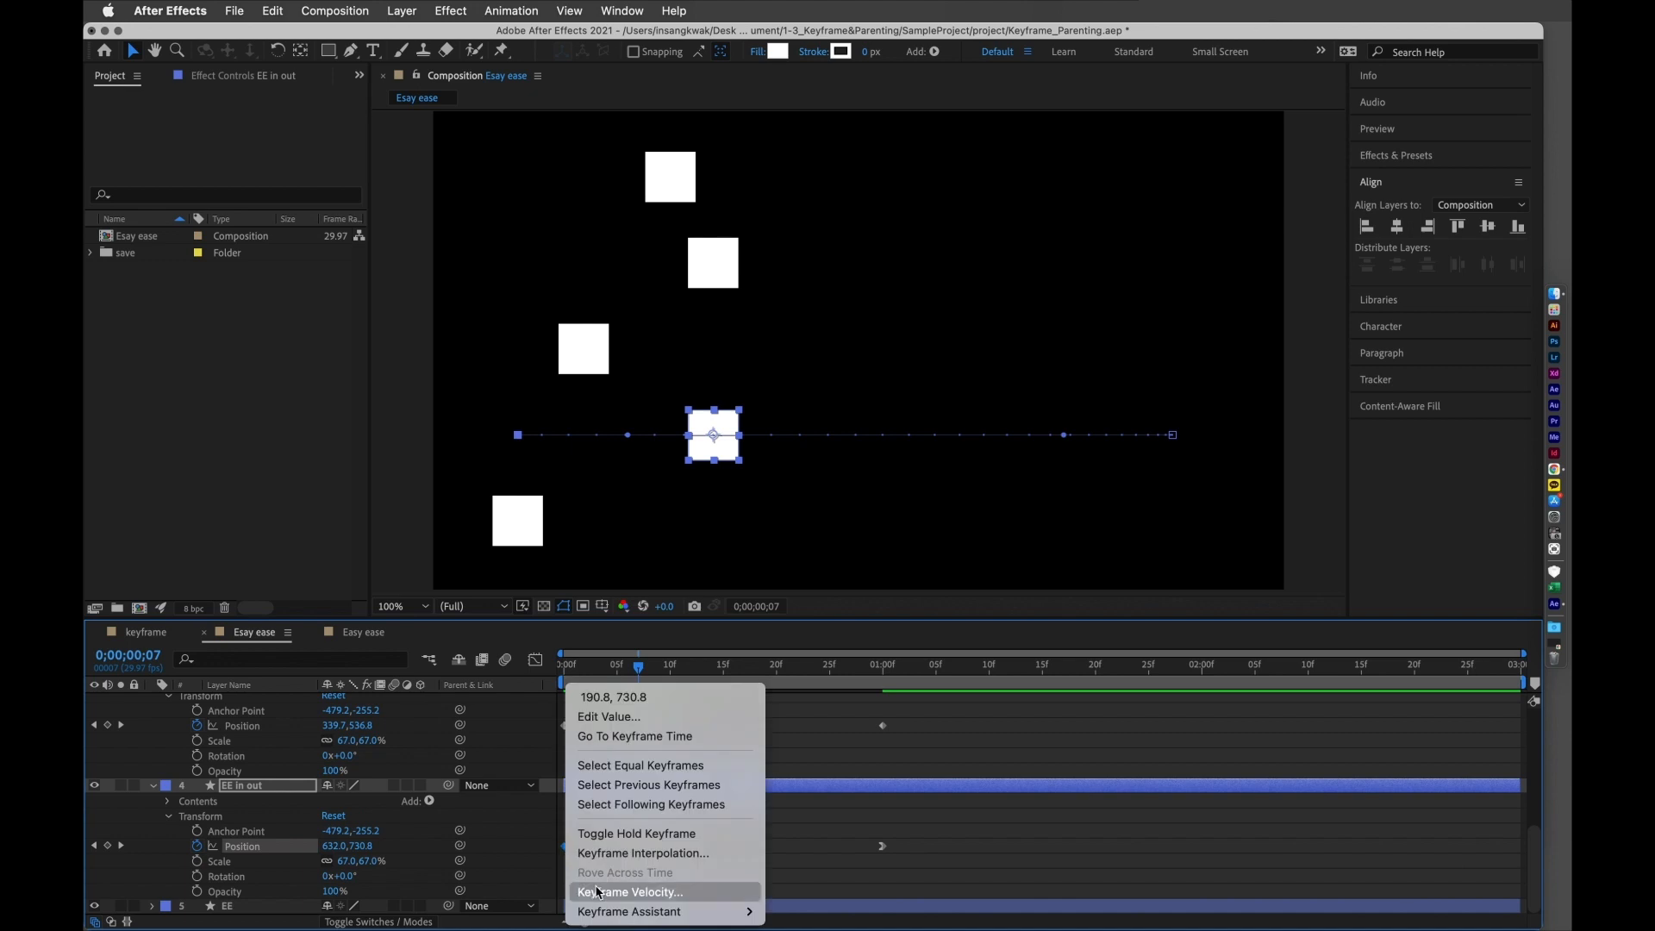
mouse_move(612, 910)
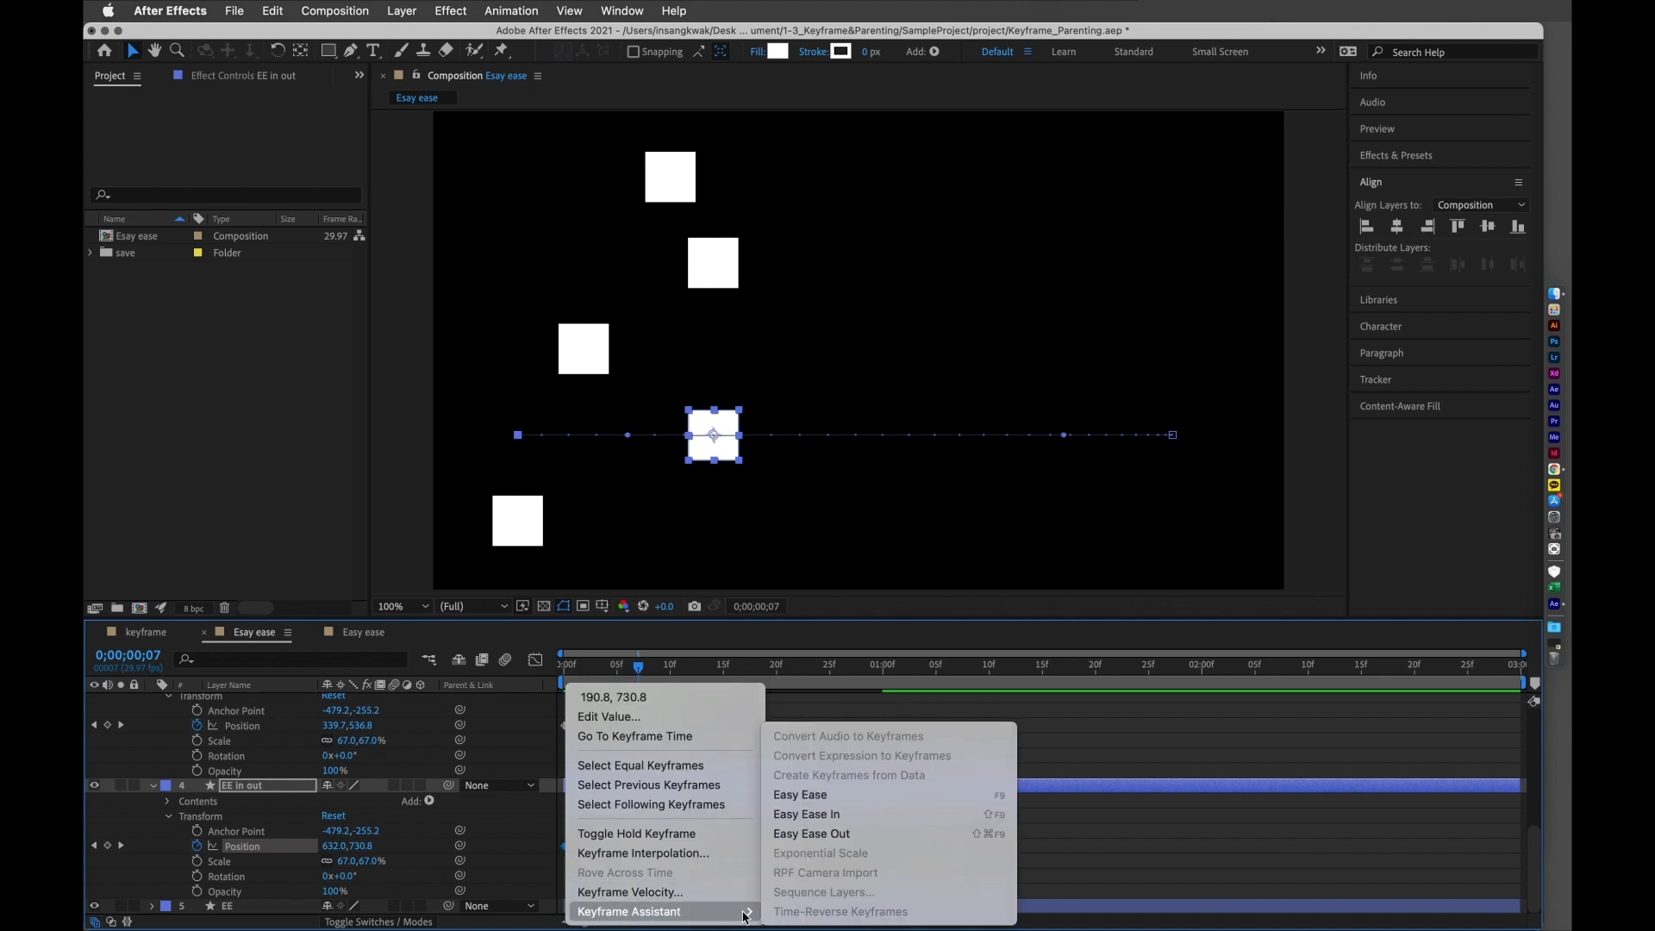
click(827, 833)
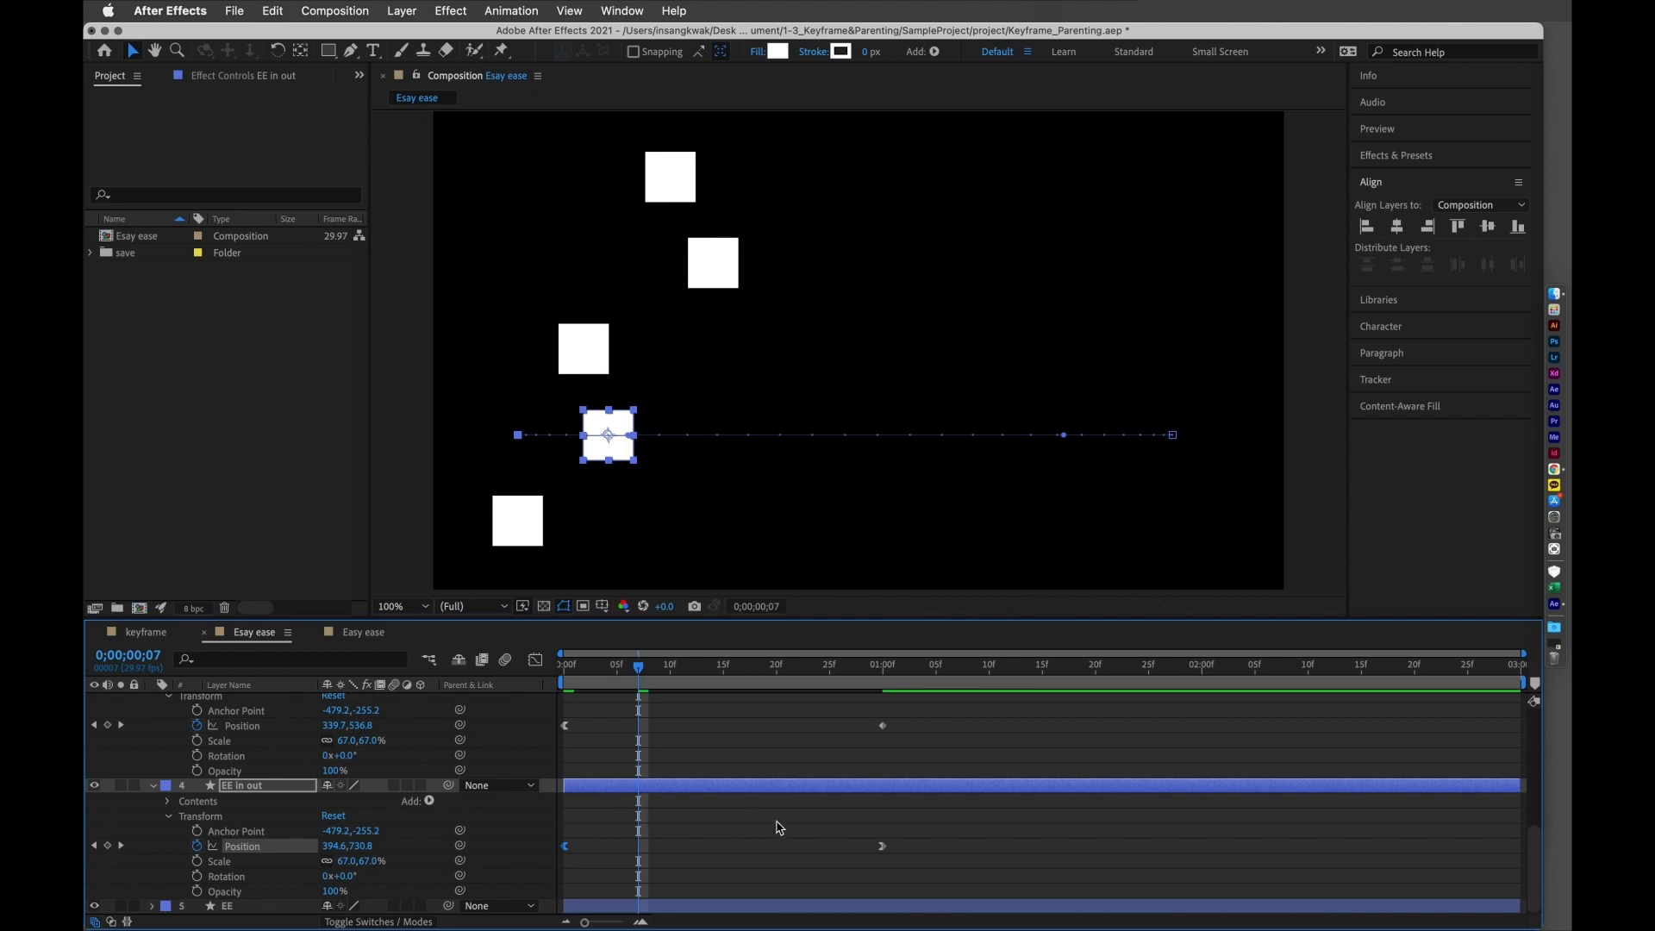
- Reveal the EE layer's Transform properties and start a Position keyframe on it at 0;00;00;00
click(153, 907)
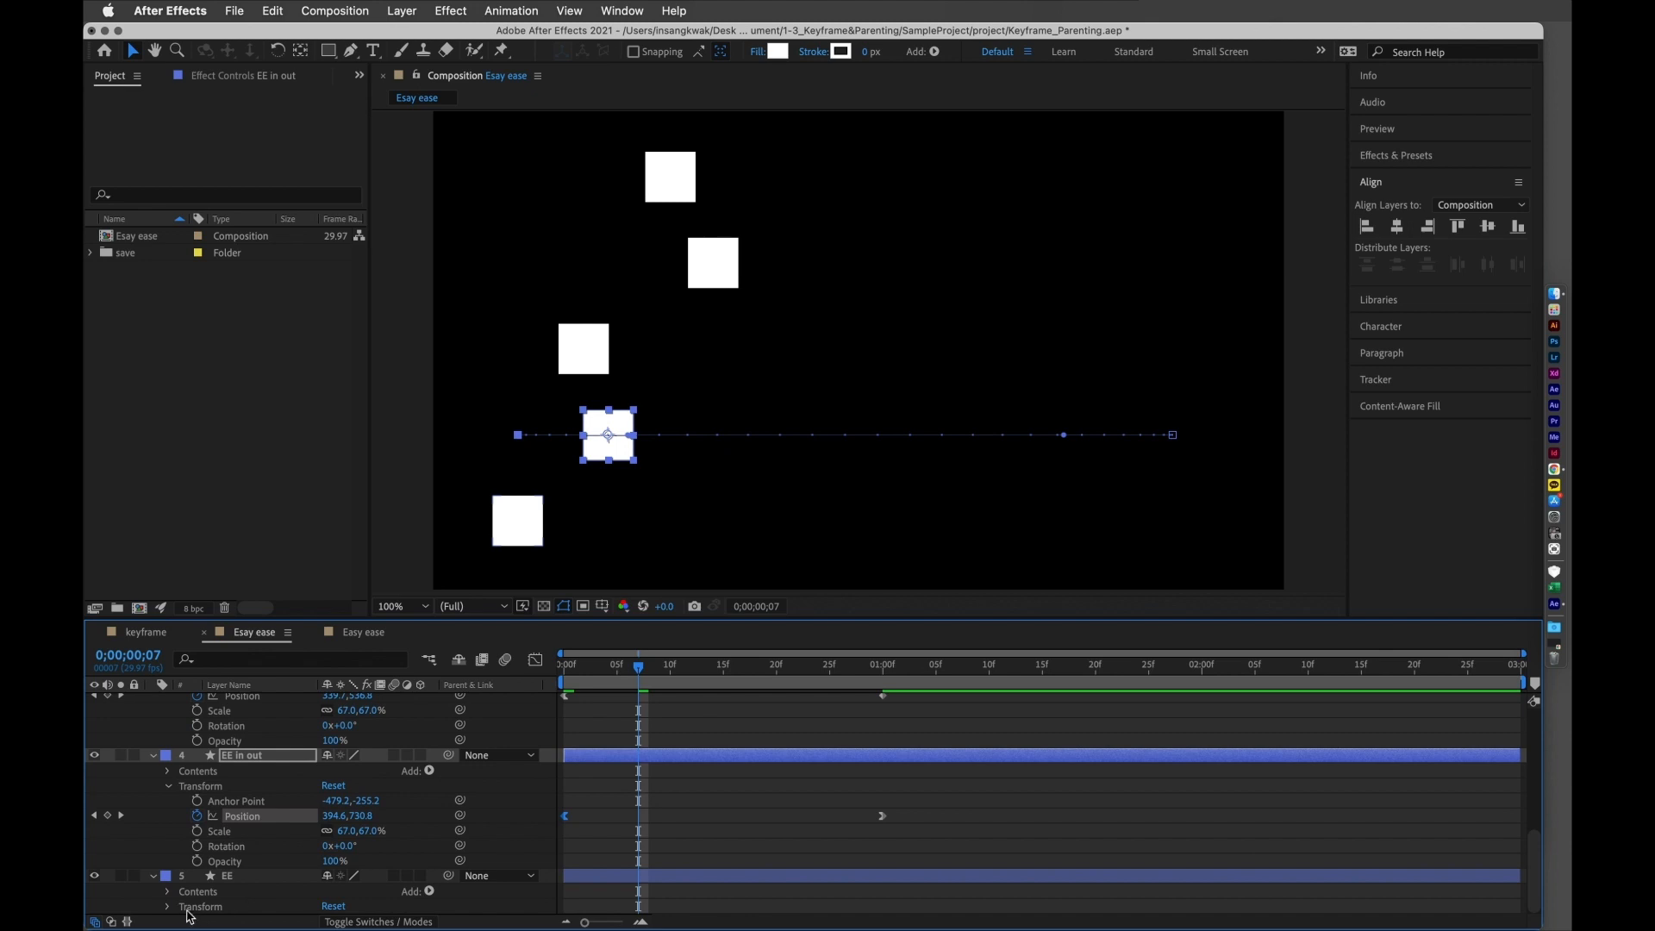
click(169, 907)
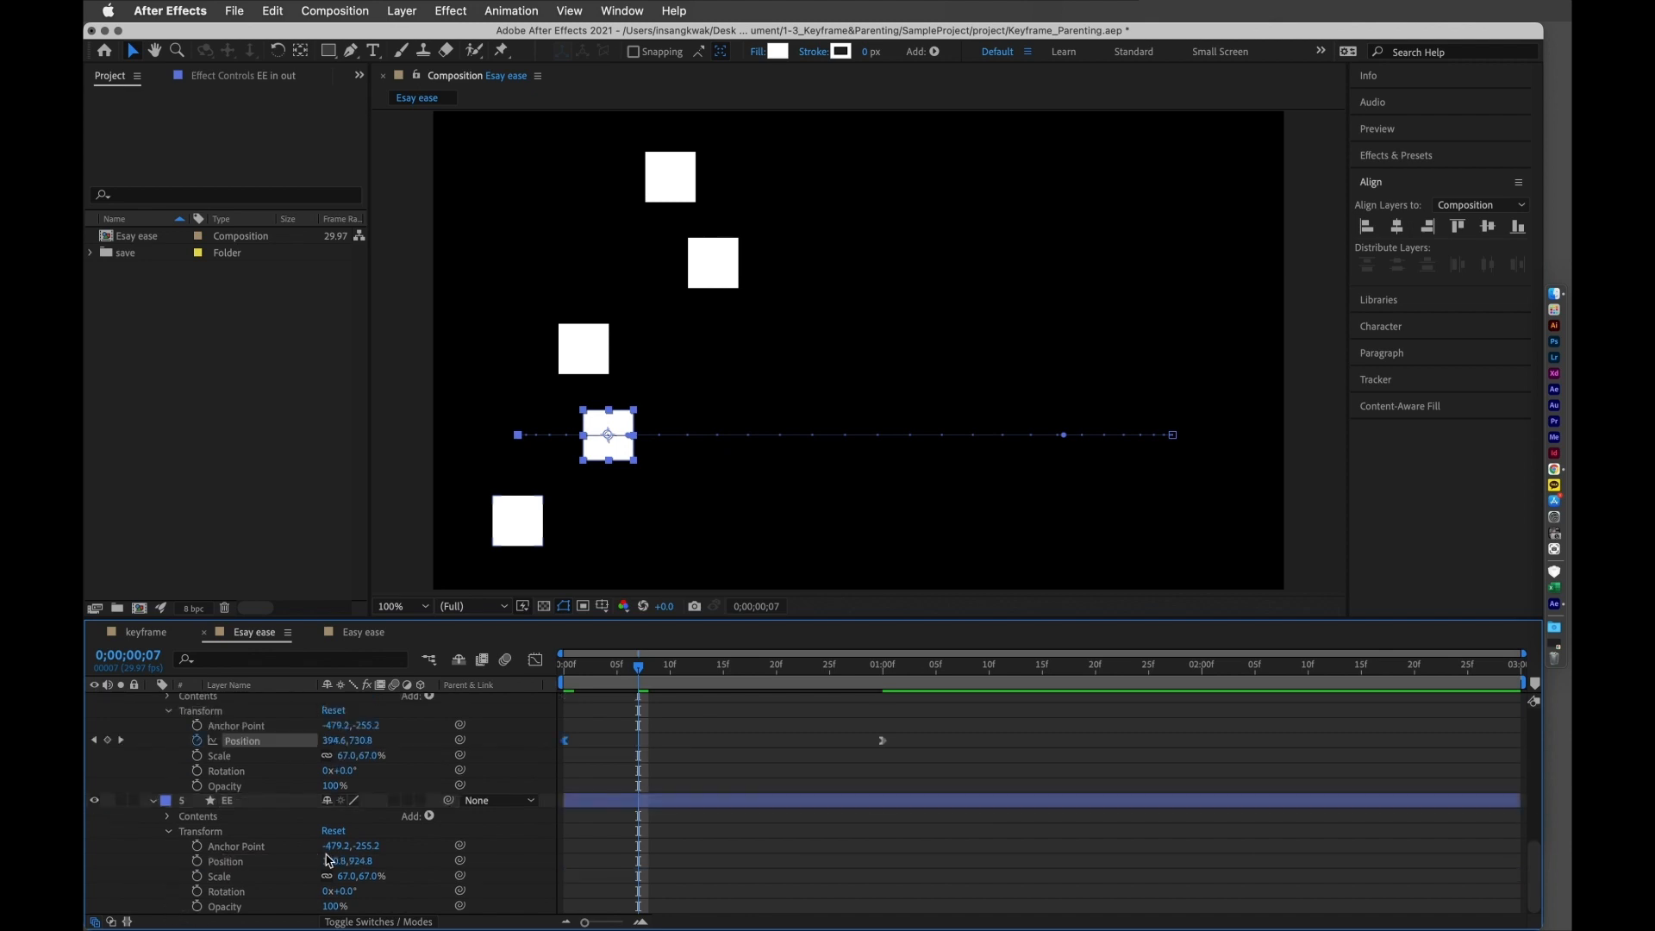
drag(640, 676, 565, 676)
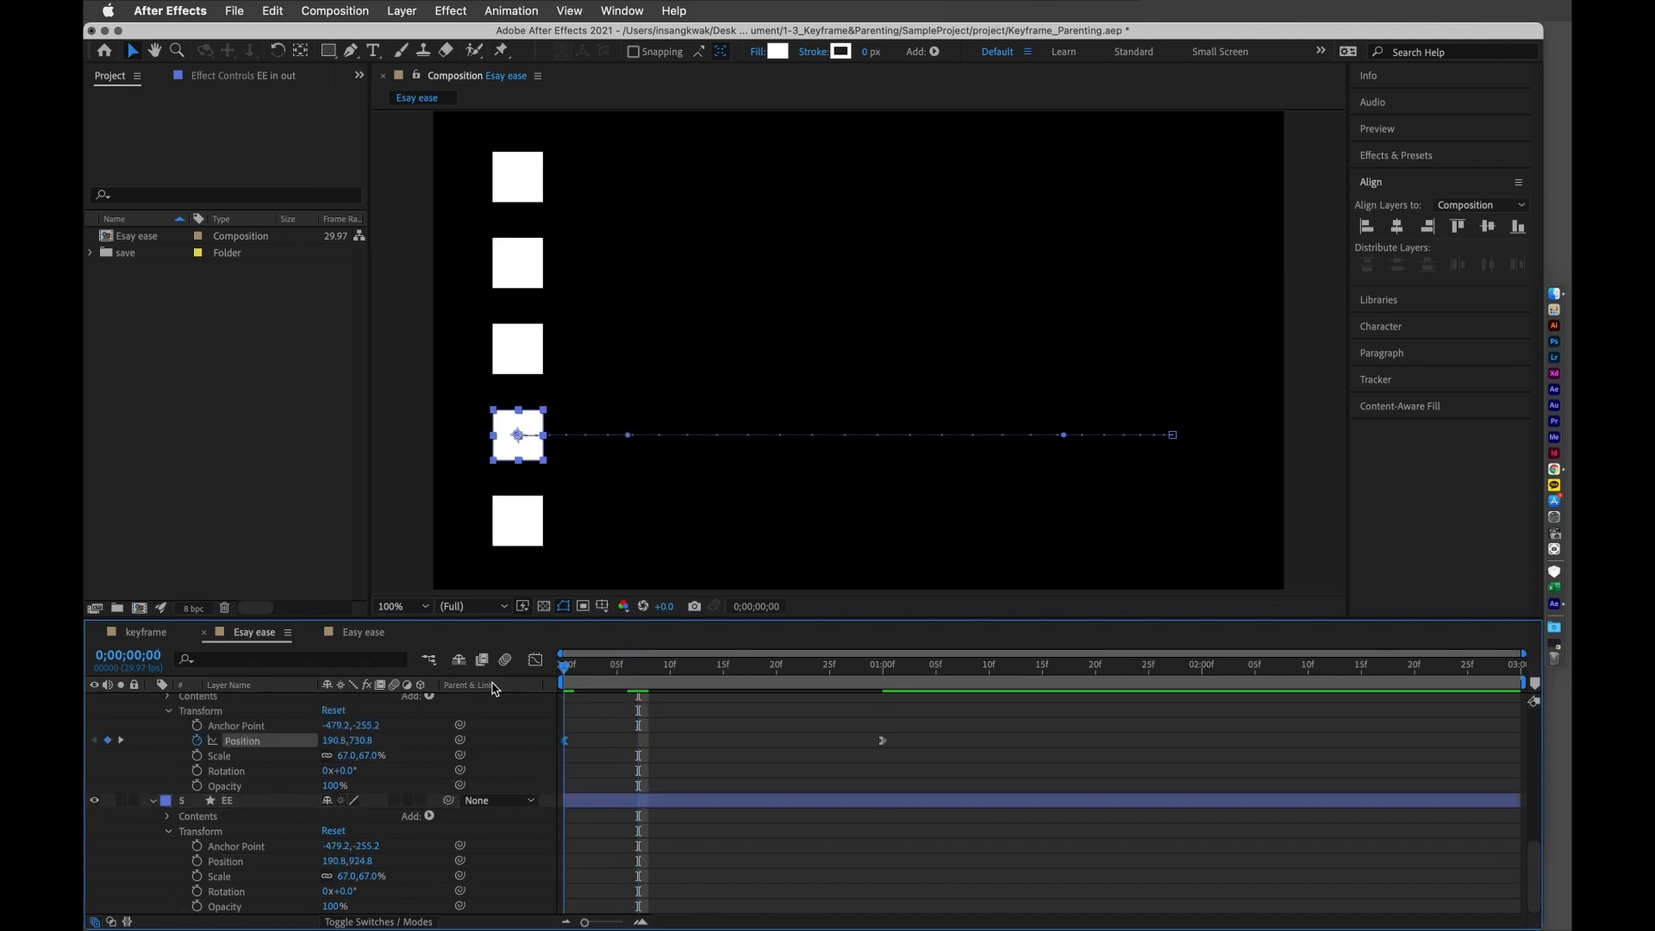
click(197, 862)
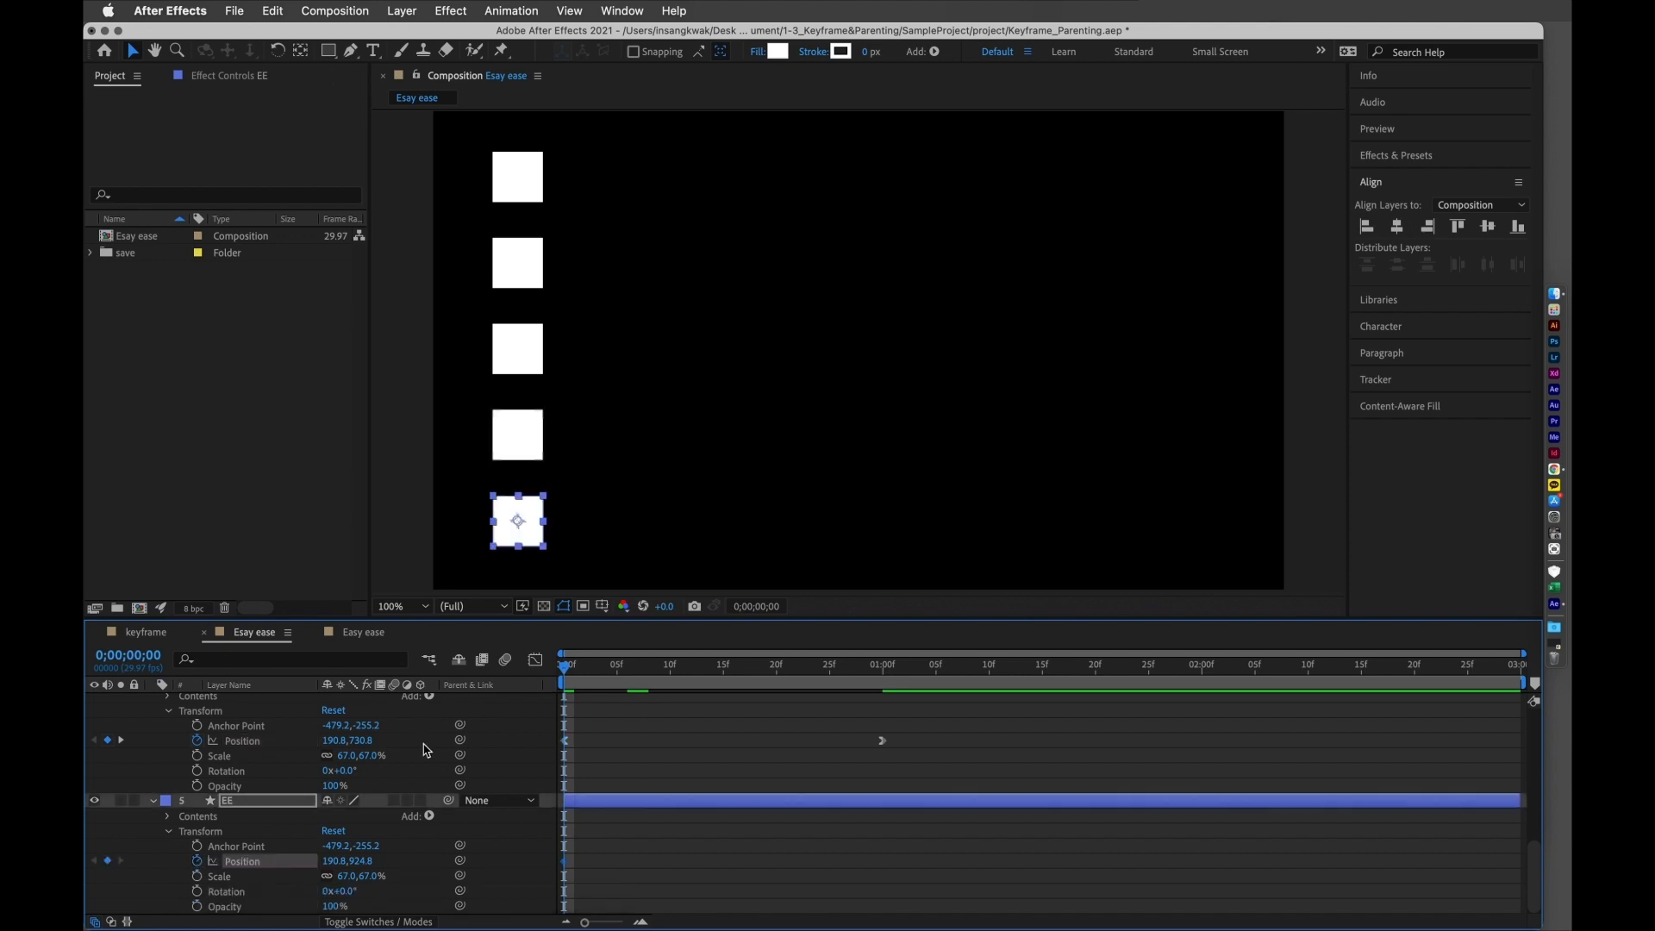
- At 0;00;01;00, set the EE layer's Position X to 1668
key(space)
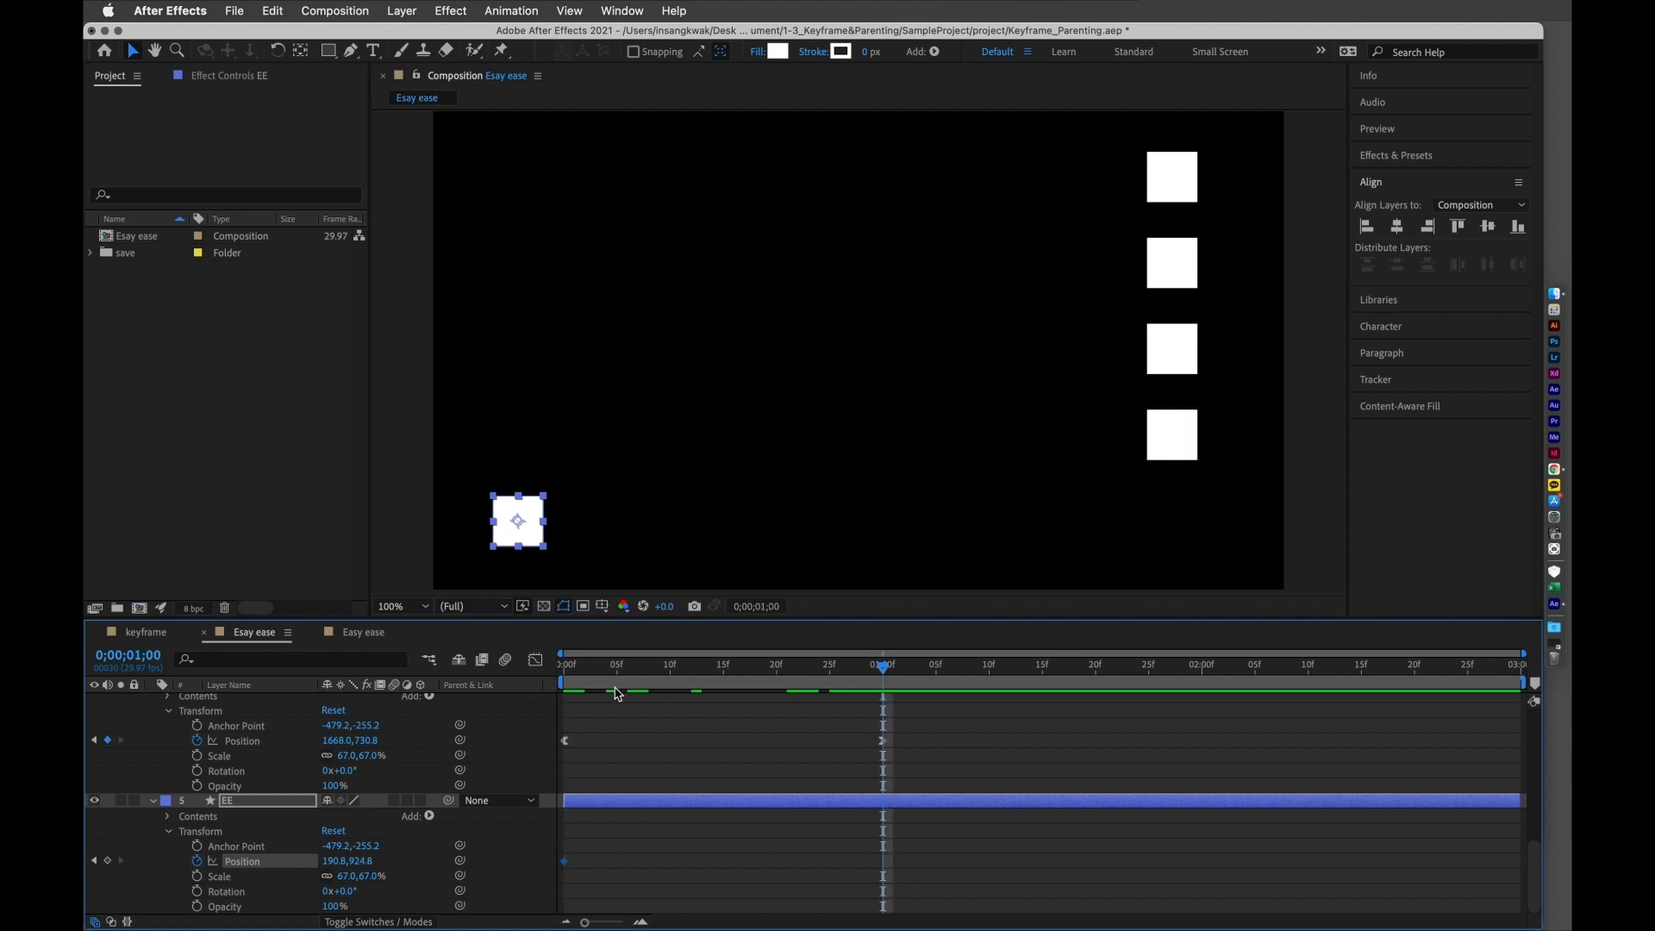
click(336, 860)
text(1668)
key(Return)
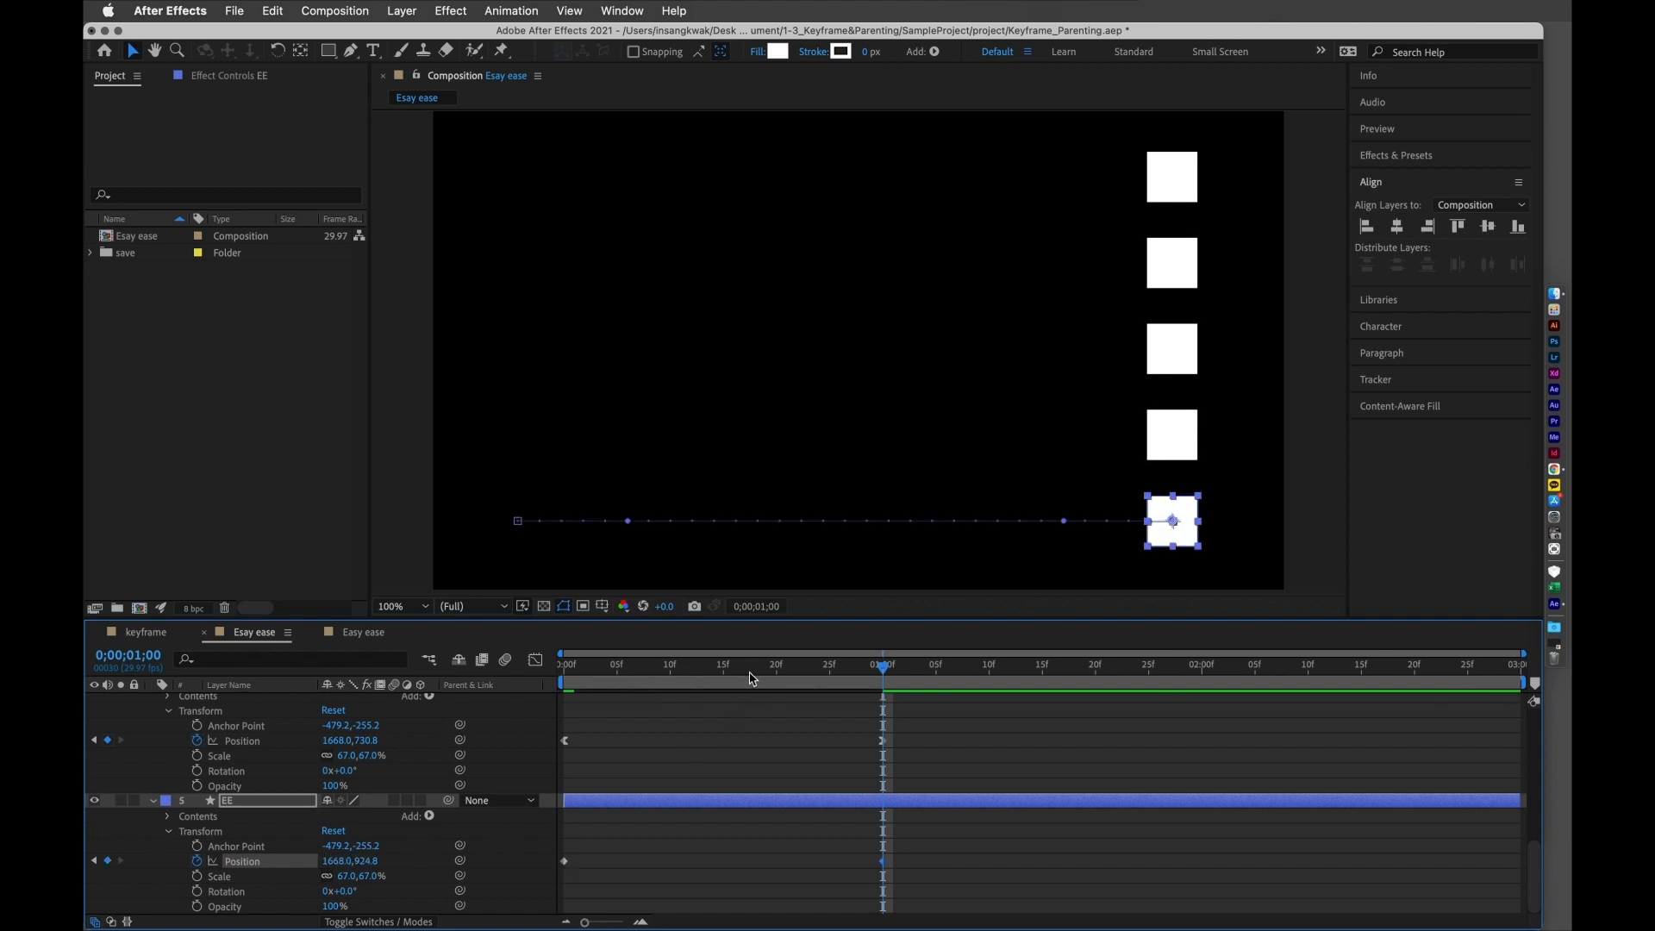
- Add a Position keyframe on the EE layer at 0;00;00;15 and apply Easy Ease to it
drag(746, 673, 726, 675)
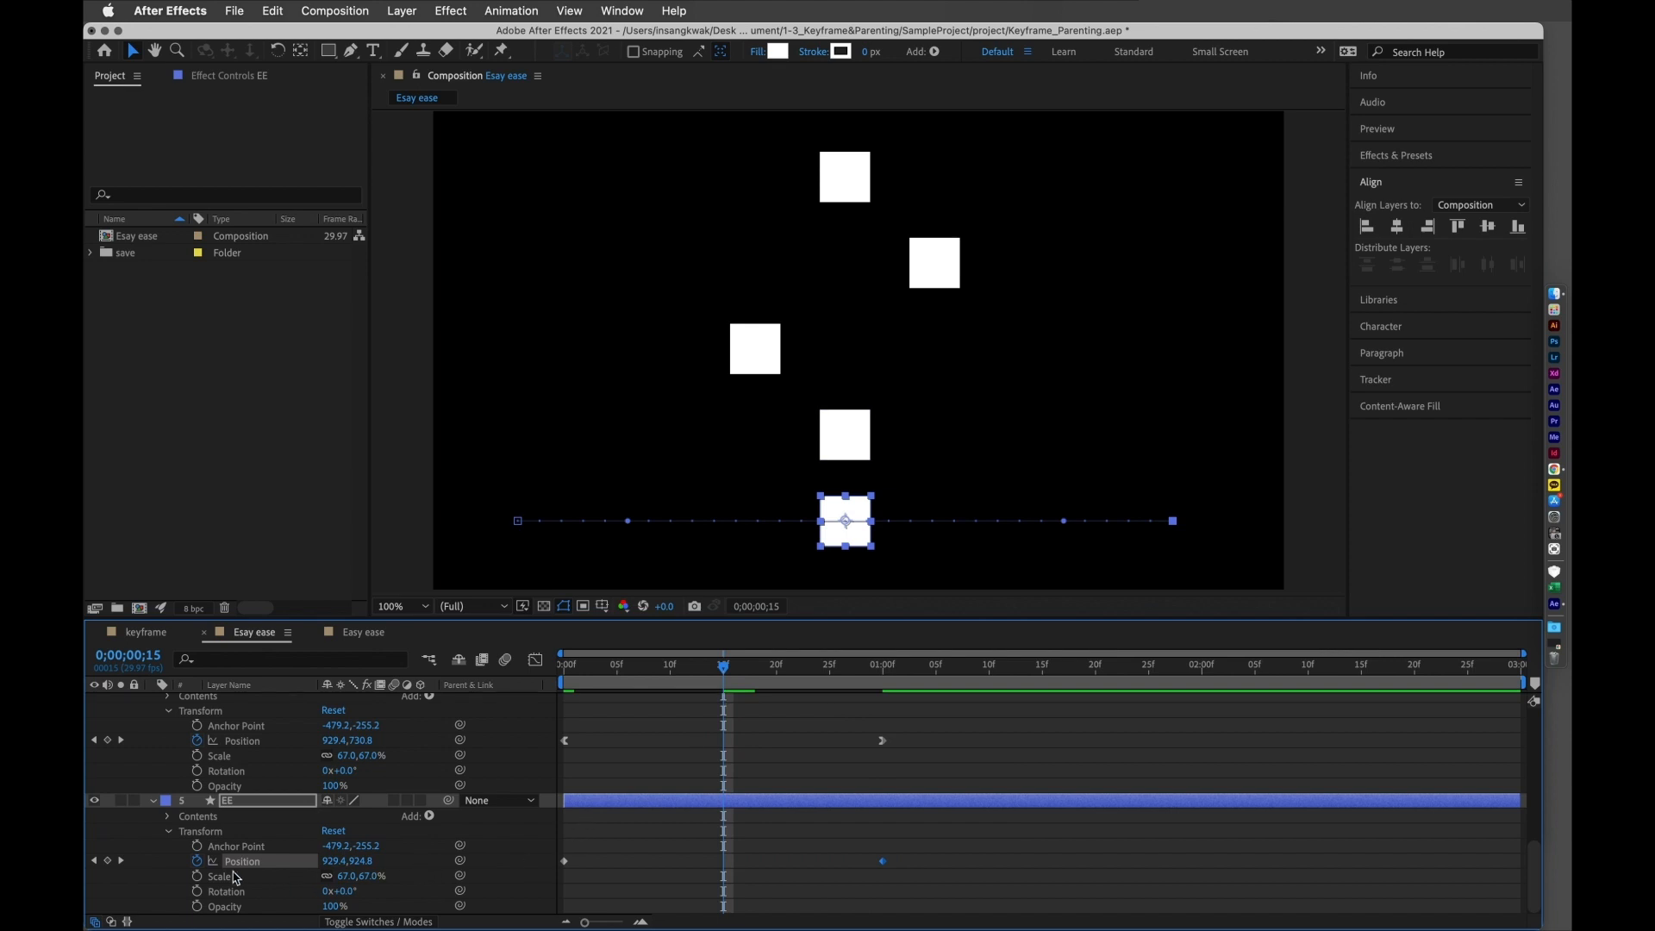
click(107, 861)
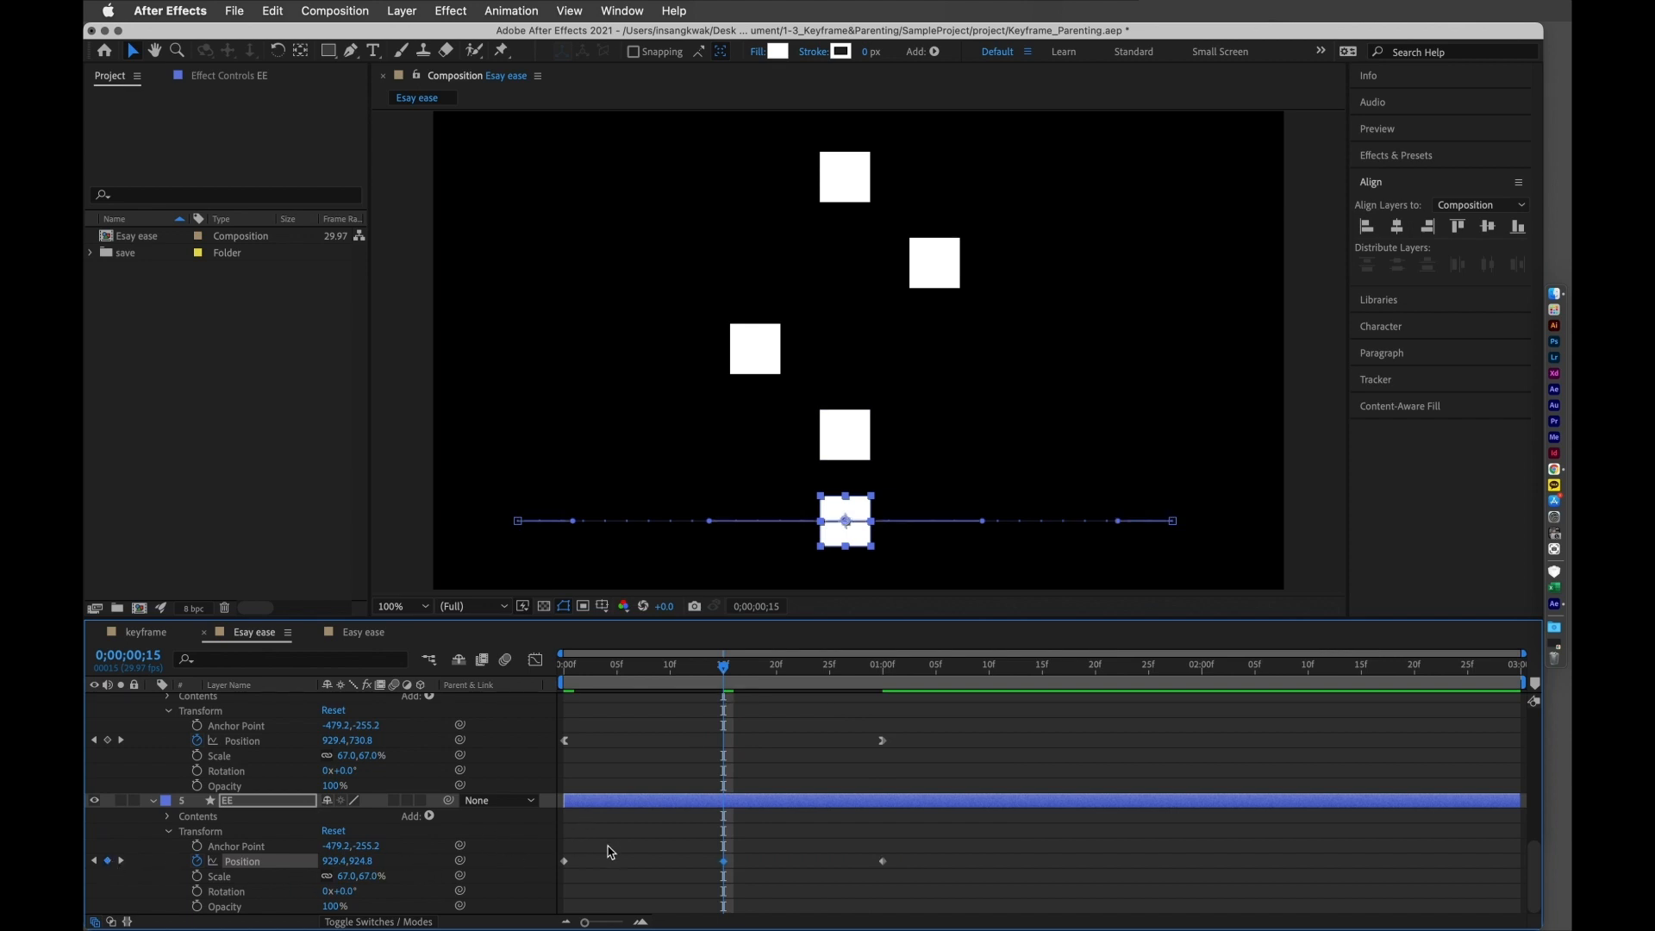
right_click(725, 861)
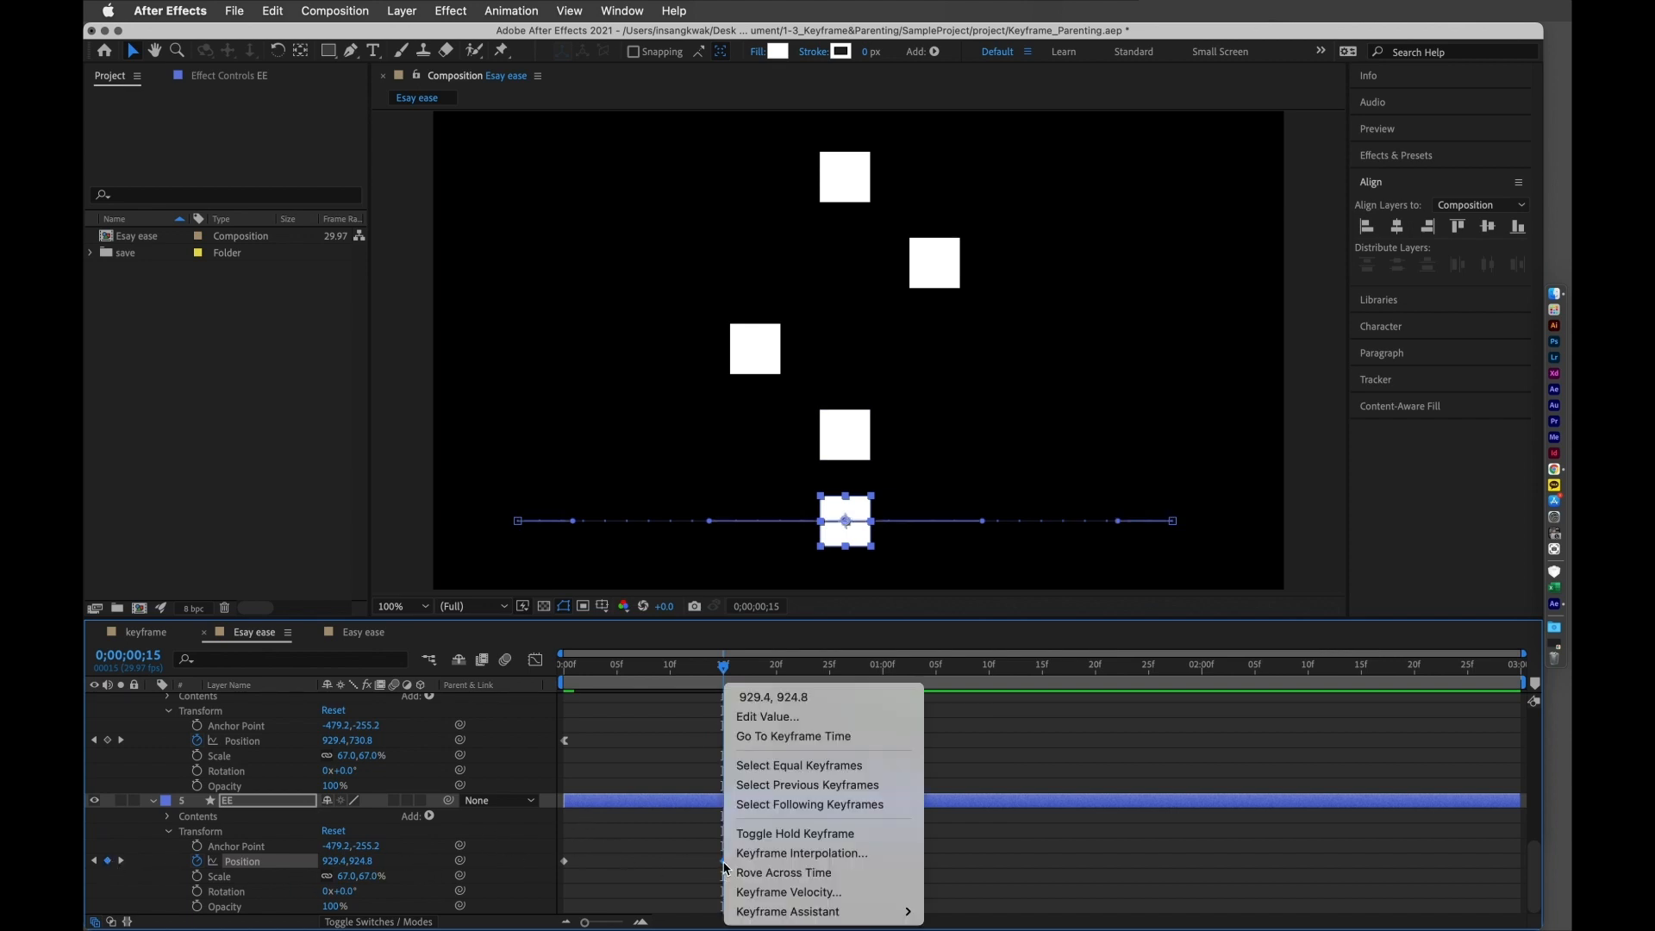
mouse_move(773, 911)
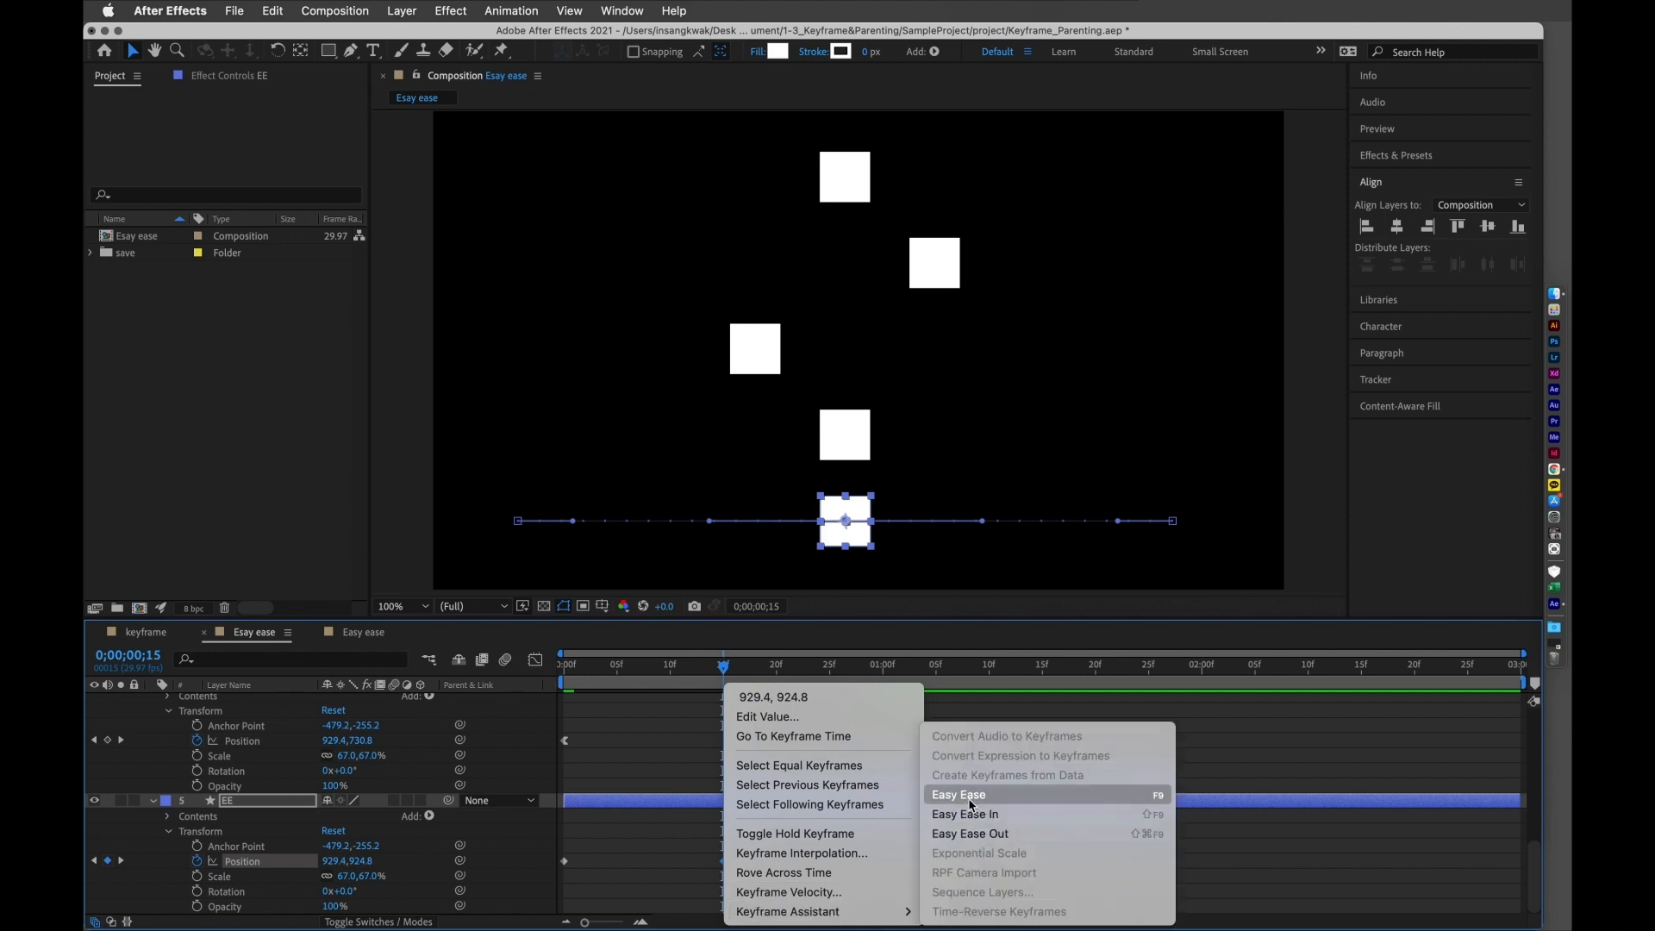
click(970, 805)
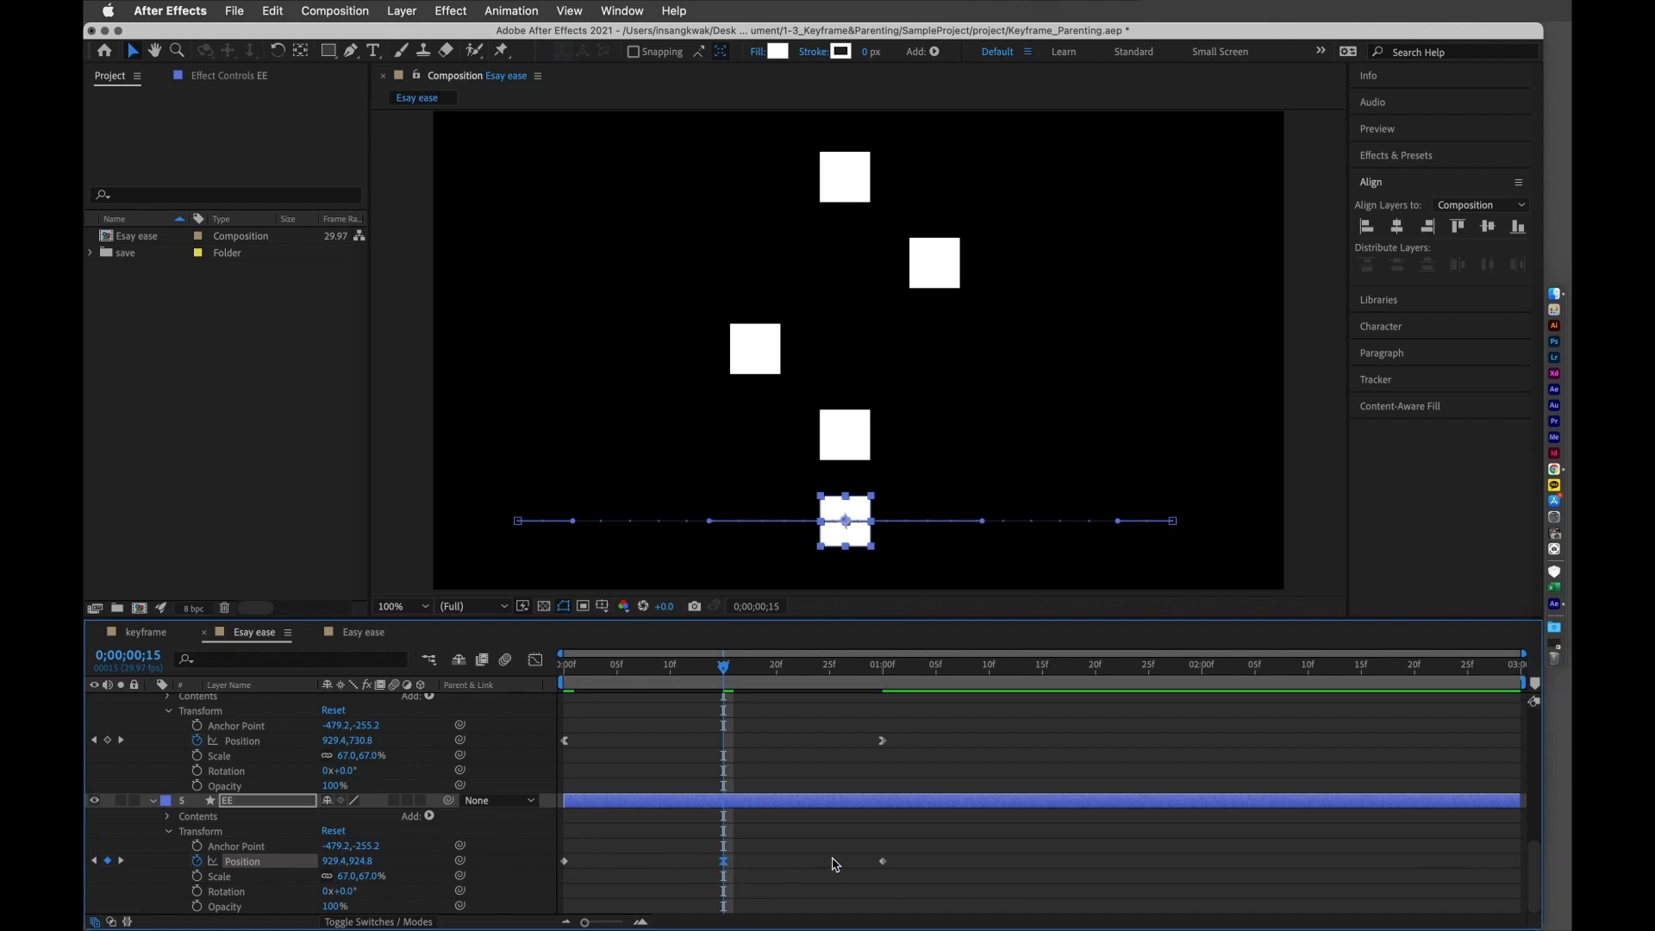
- End the work area at 0;00;01;00 and preview the five squares' animation from the start
click(884, 674)
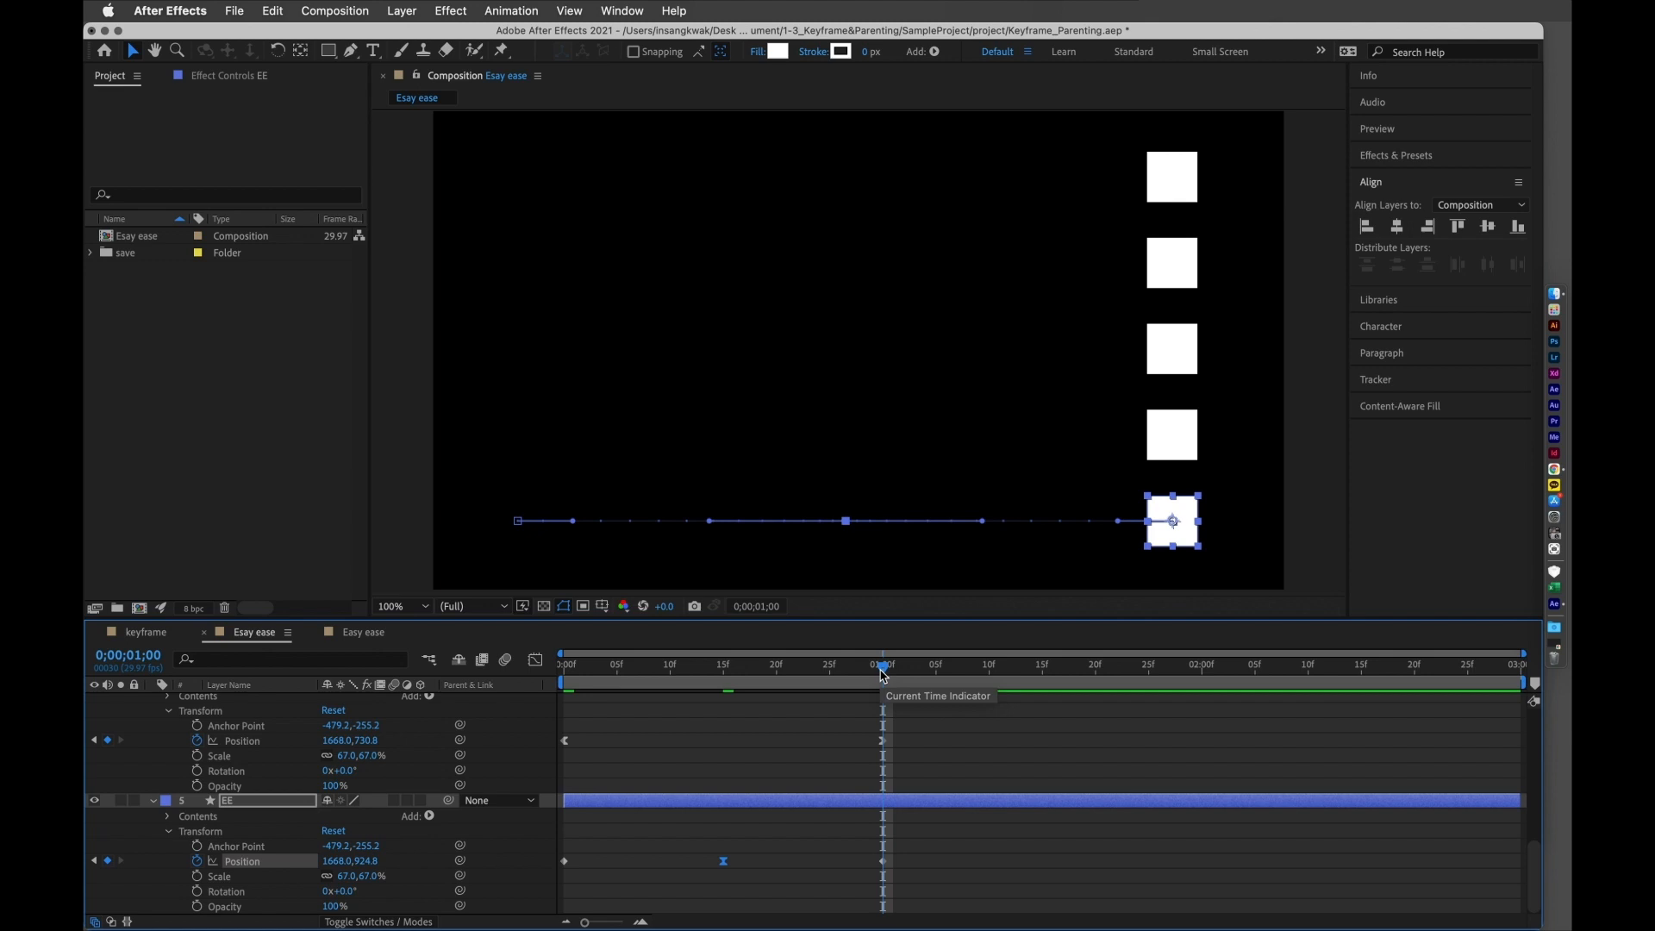
key(n)
drag(810, 670, 502, 697)
key(space)
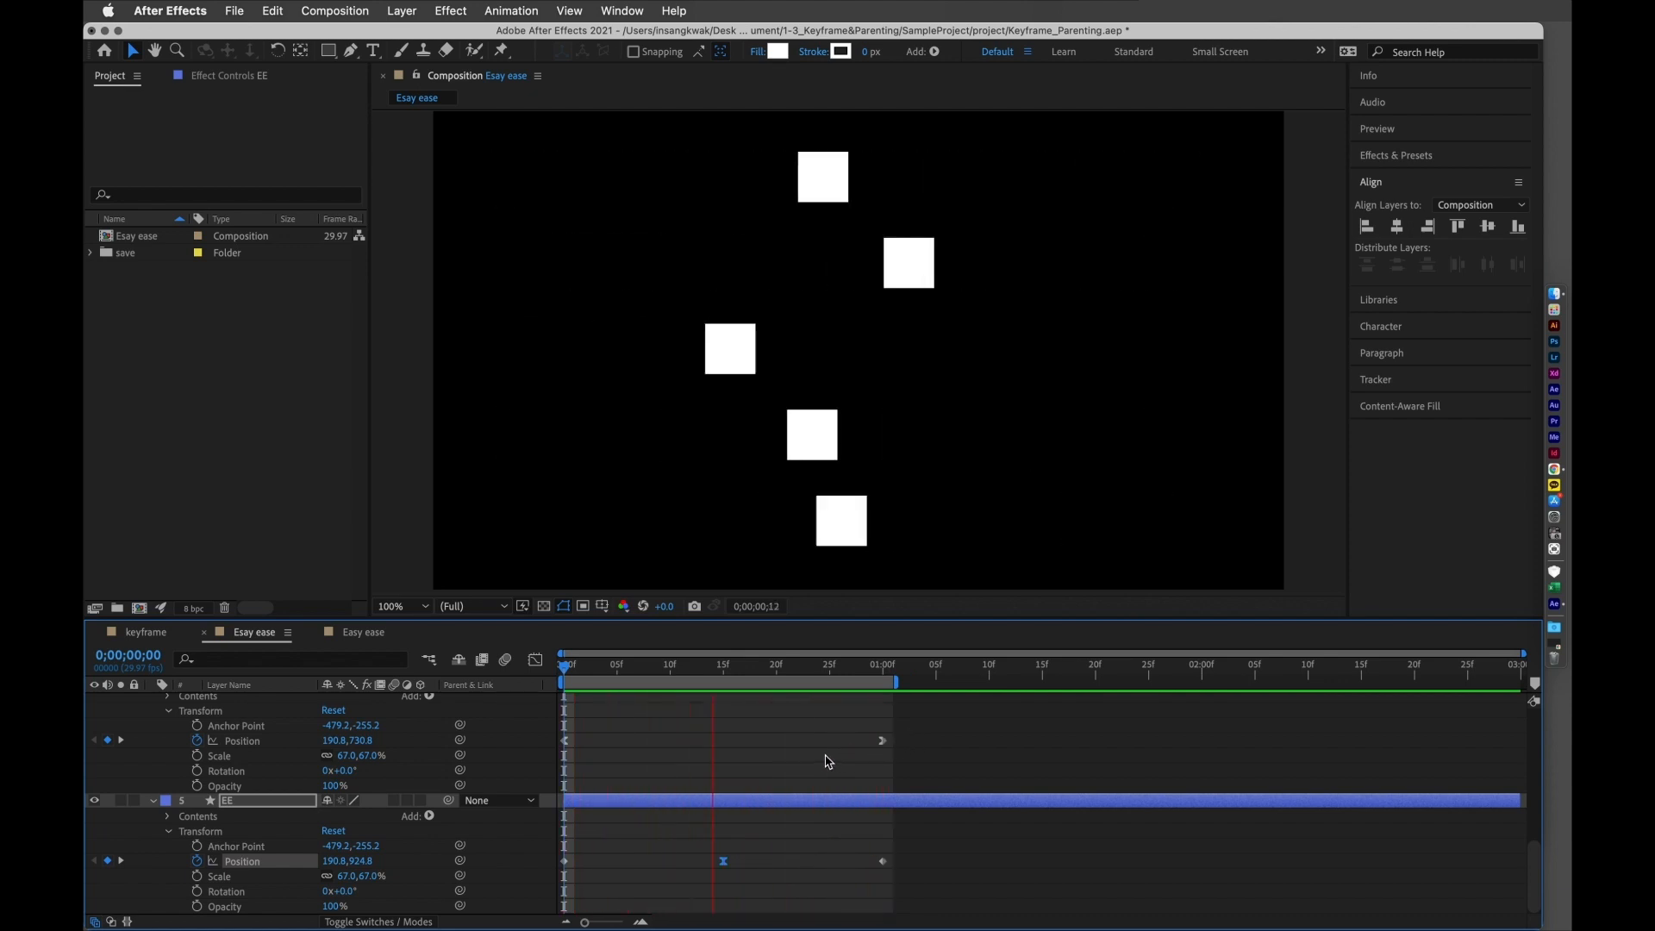
key(space)
scroll(791, 751, up, 2)
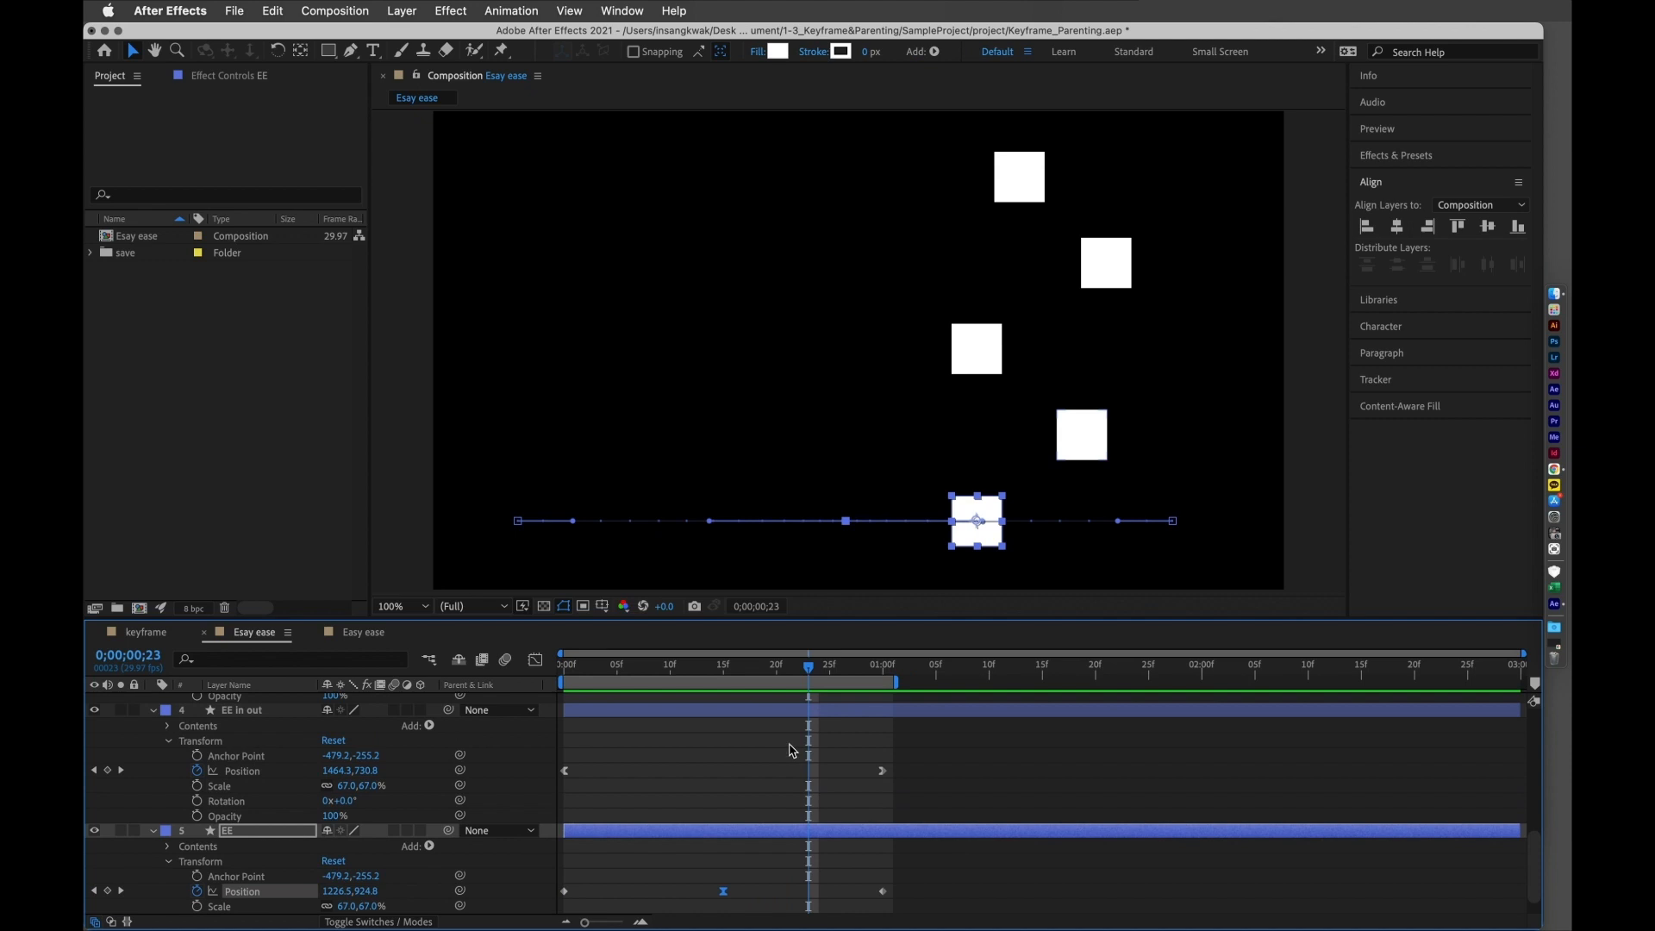
- Scrub the first nine frames and compare the normal and EE in layers' motion paths and Position keyframes
drag(788, 670, 565, 731)
scroll(665, 765, up, 5)
drag(569, 674, 660, 675)
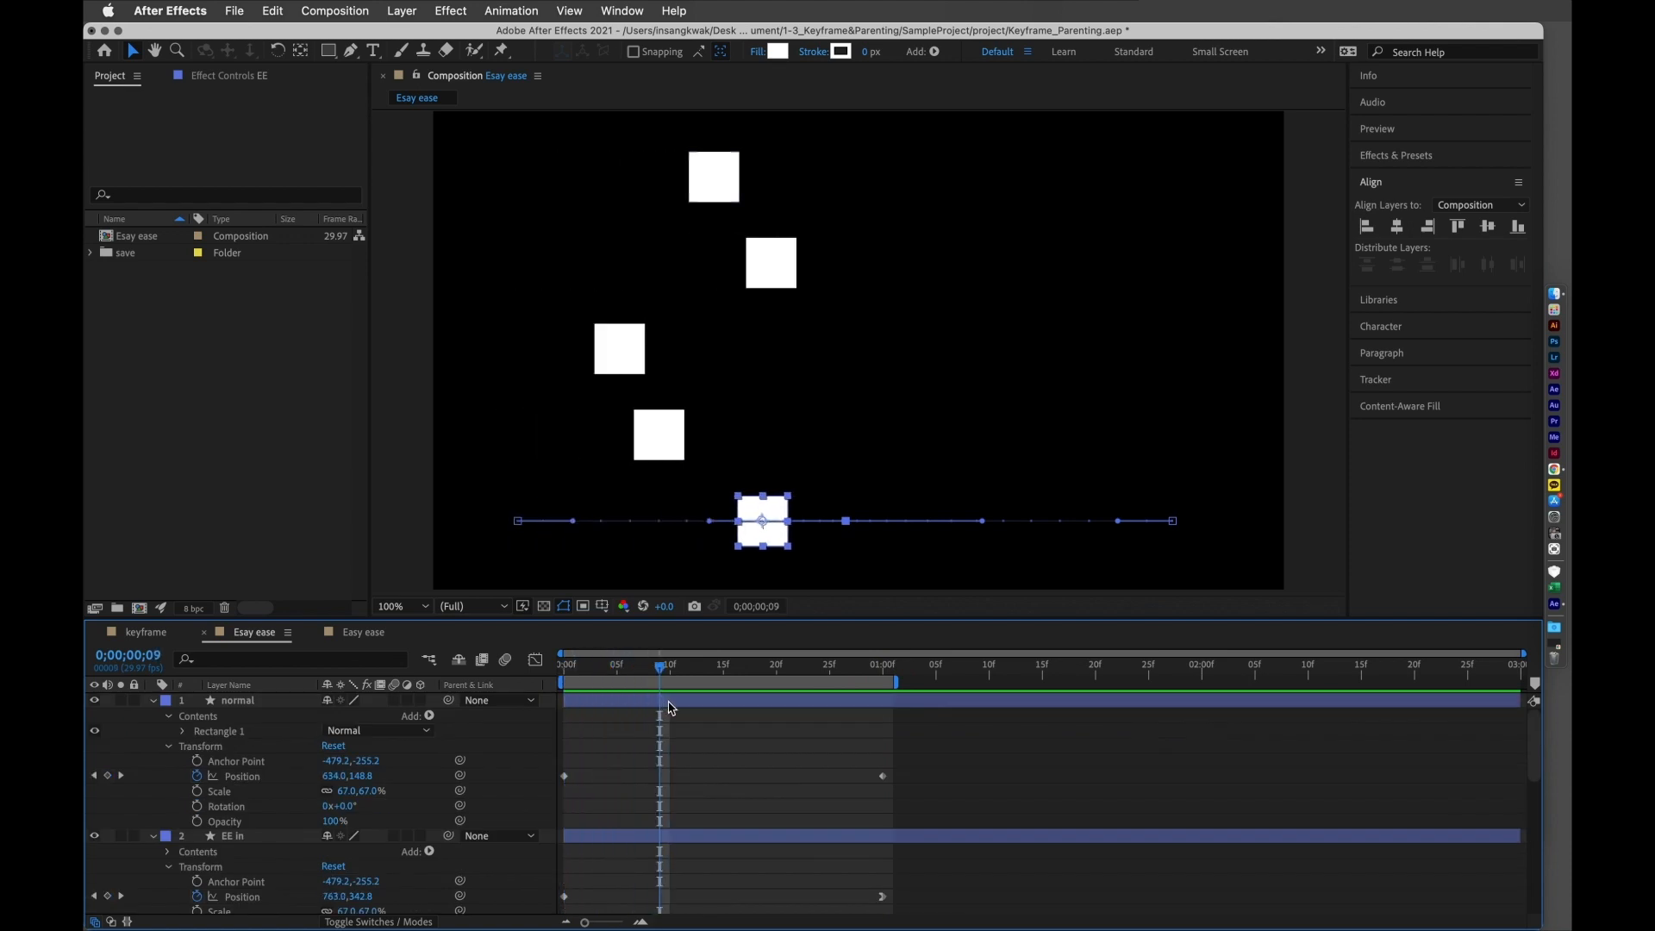
click(672, 704)
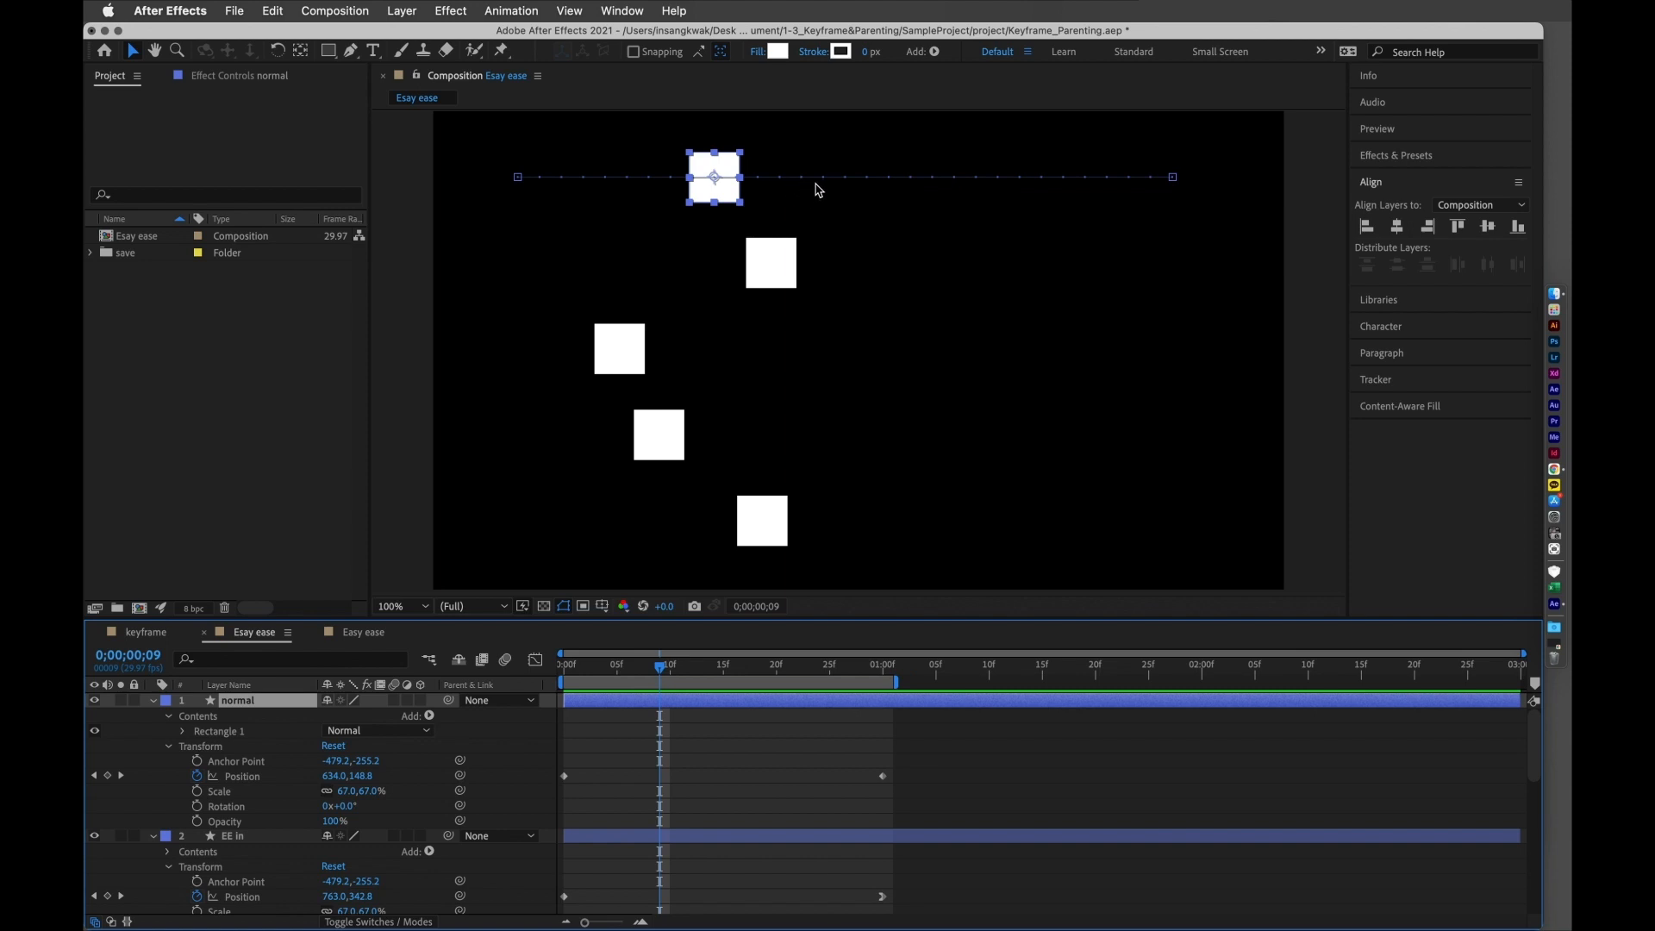
click(694, 838)
scroll(691, 814, down, 2)
drag(664, 674, 539, 681)
scroll(646, 764, down, 2)
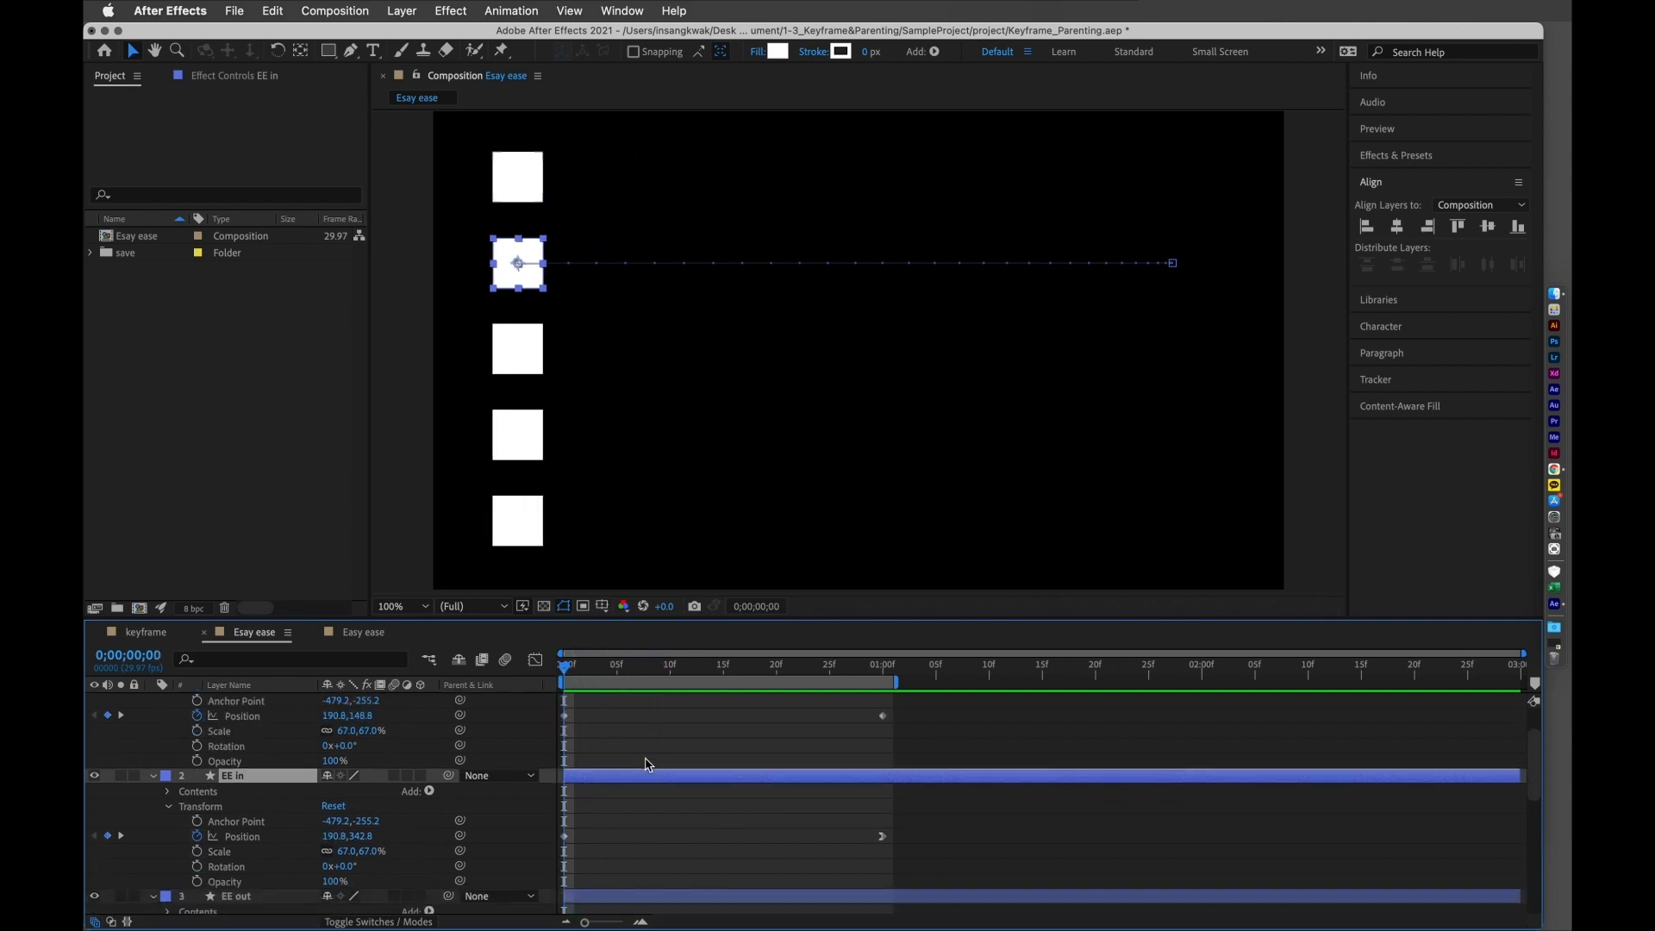
scroll(617, 740, up, 4)
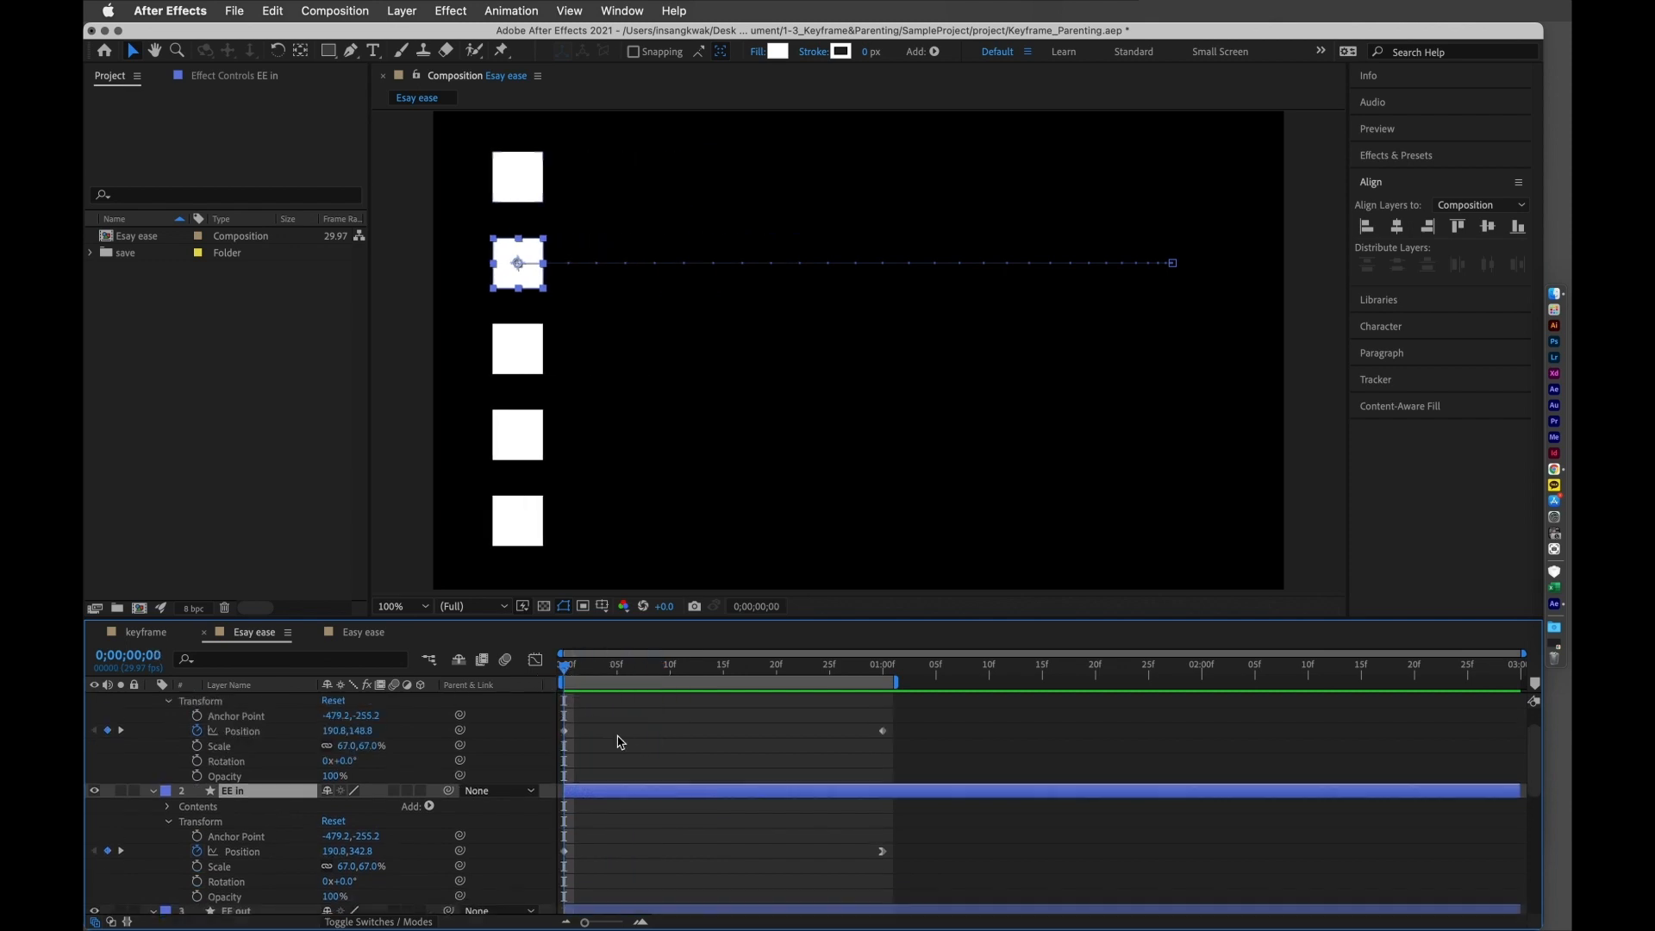
scroll(619, 740, down, 5)
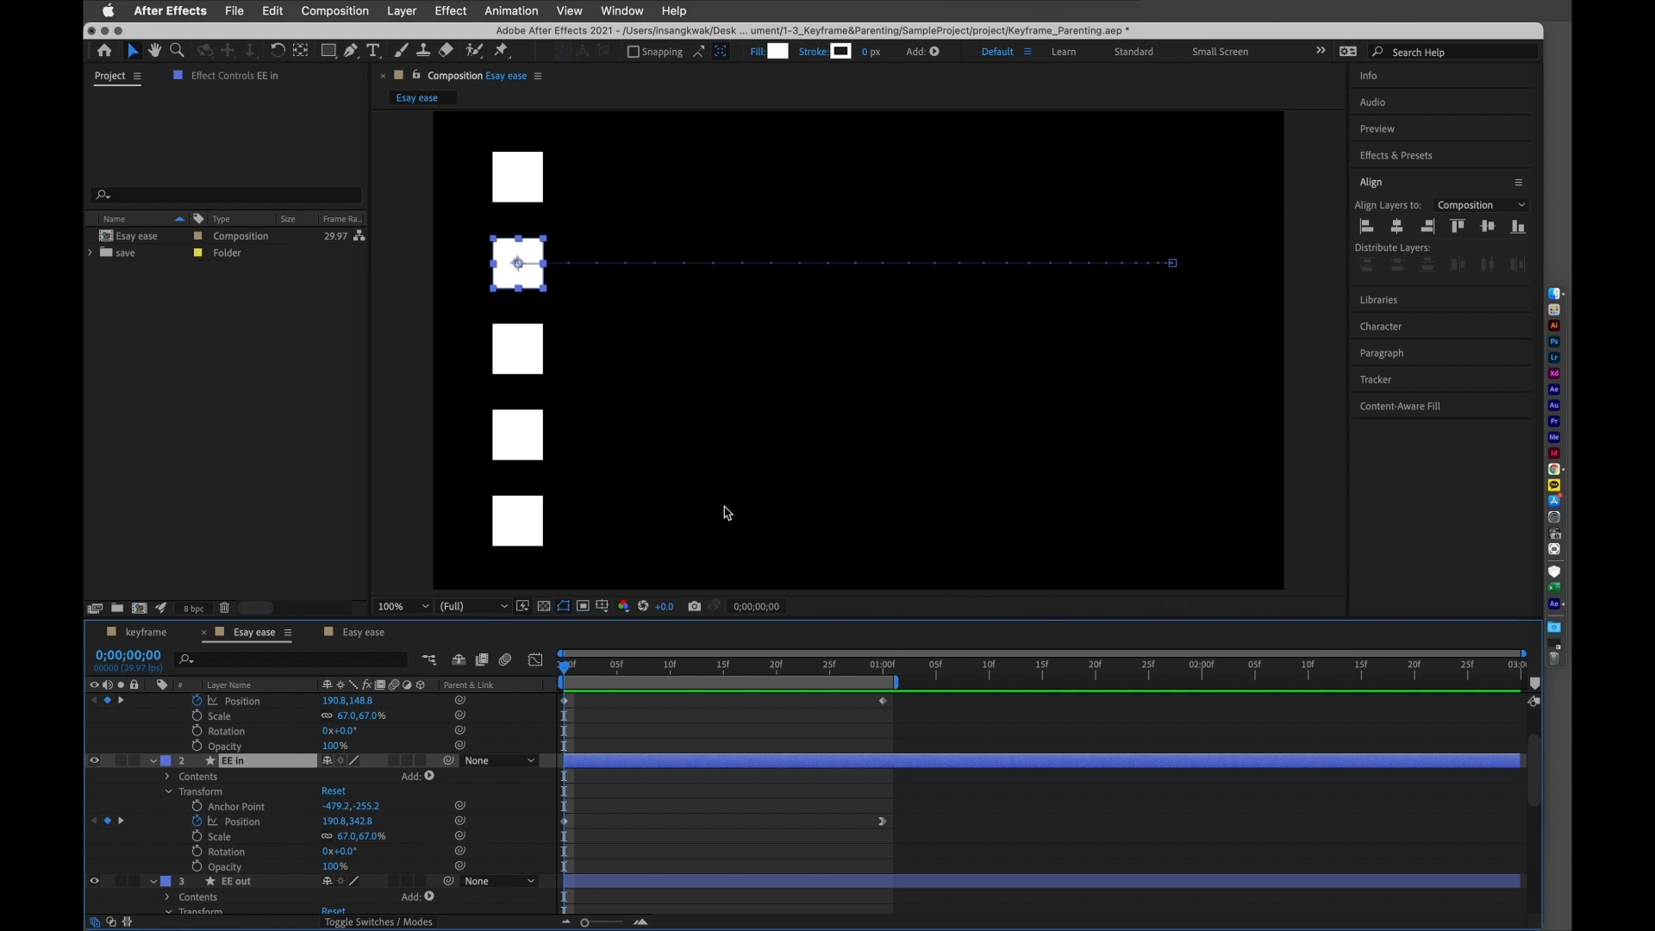
- With the EE in layer selected, play and scrub between 0;00;00;00 and 0;00;00;09 to examine how its square starts moving
click(638, 670)
key(space)
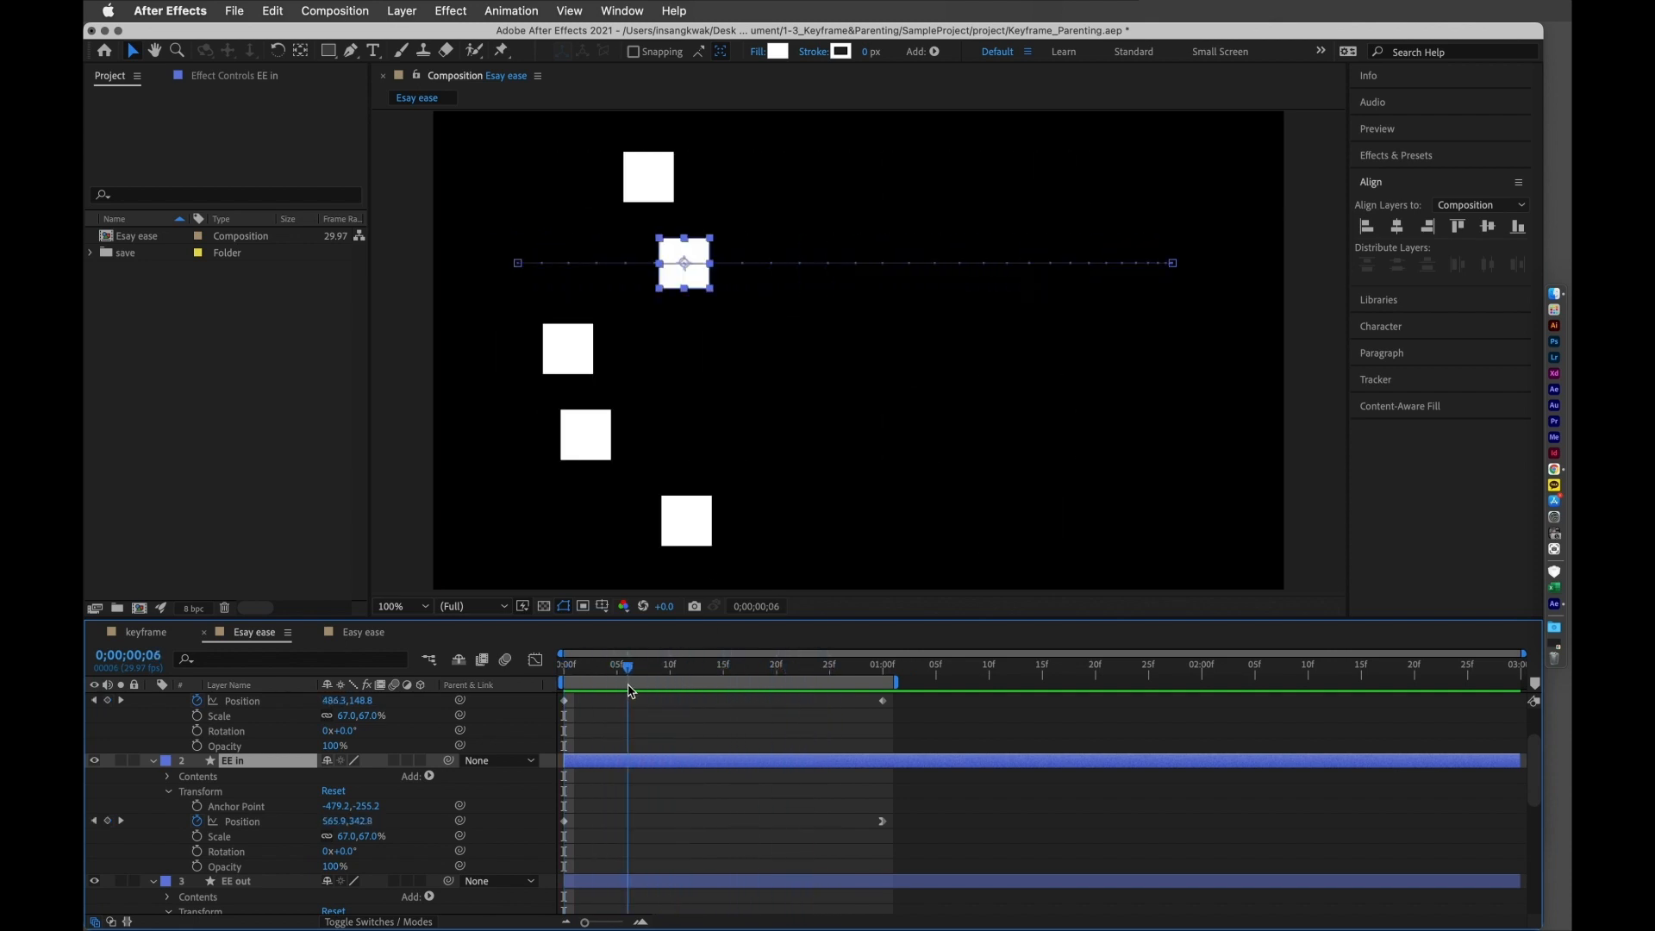
drag(569, 701, 520, 696)
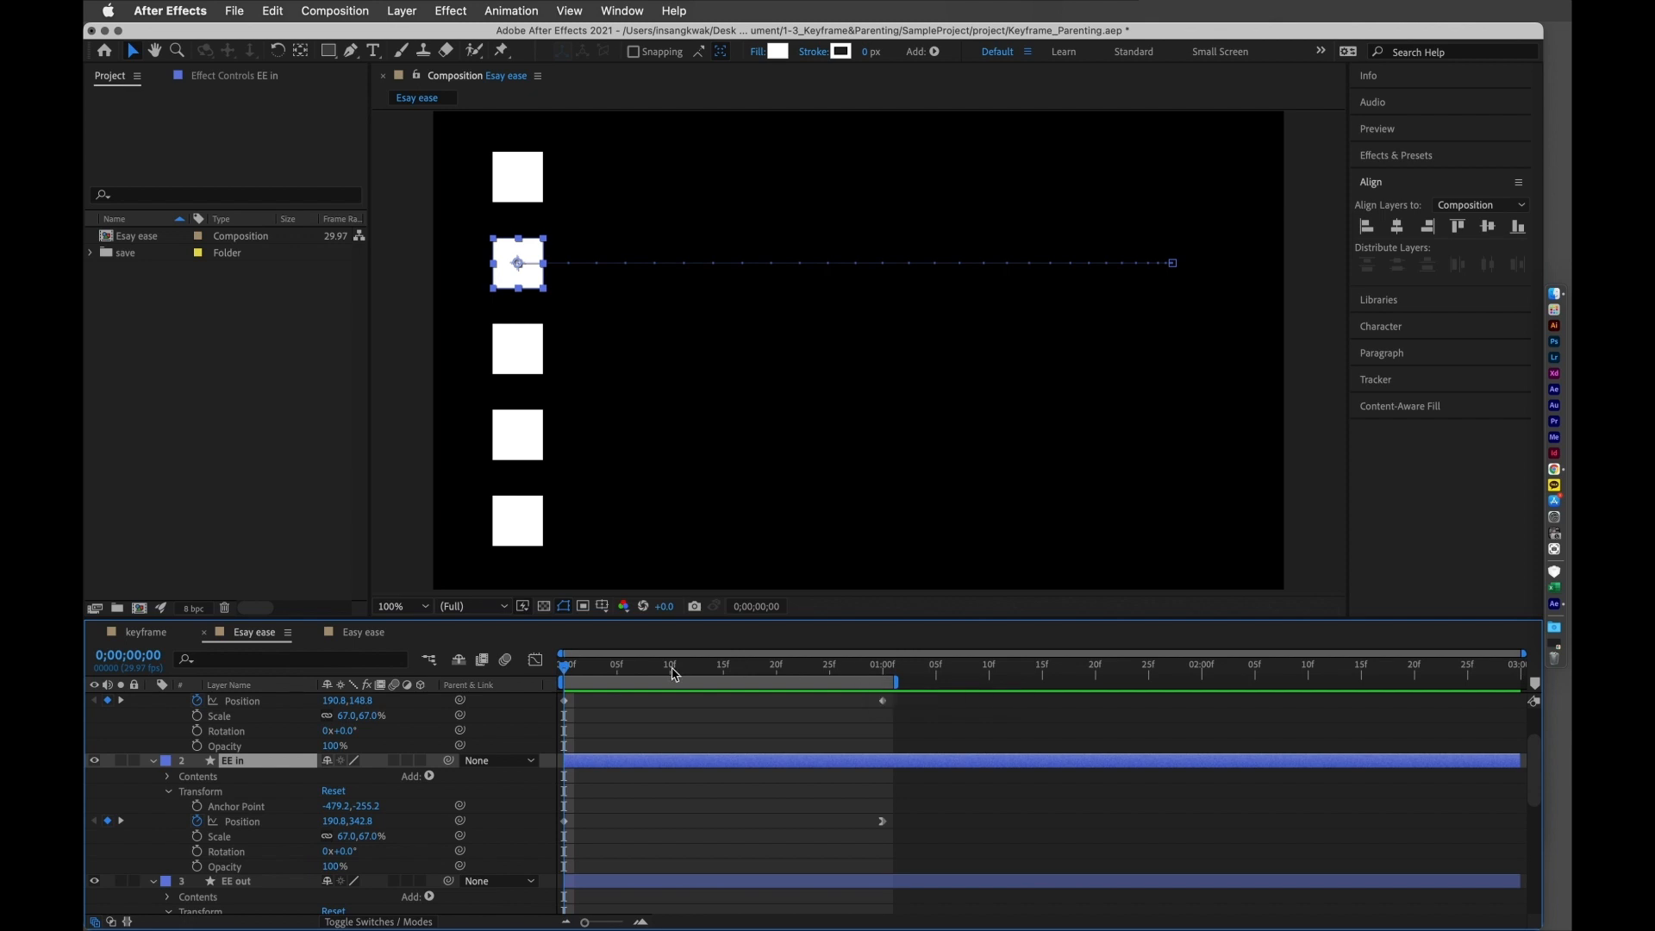
click(575, 670)
drag(575, 671, 661, 678)
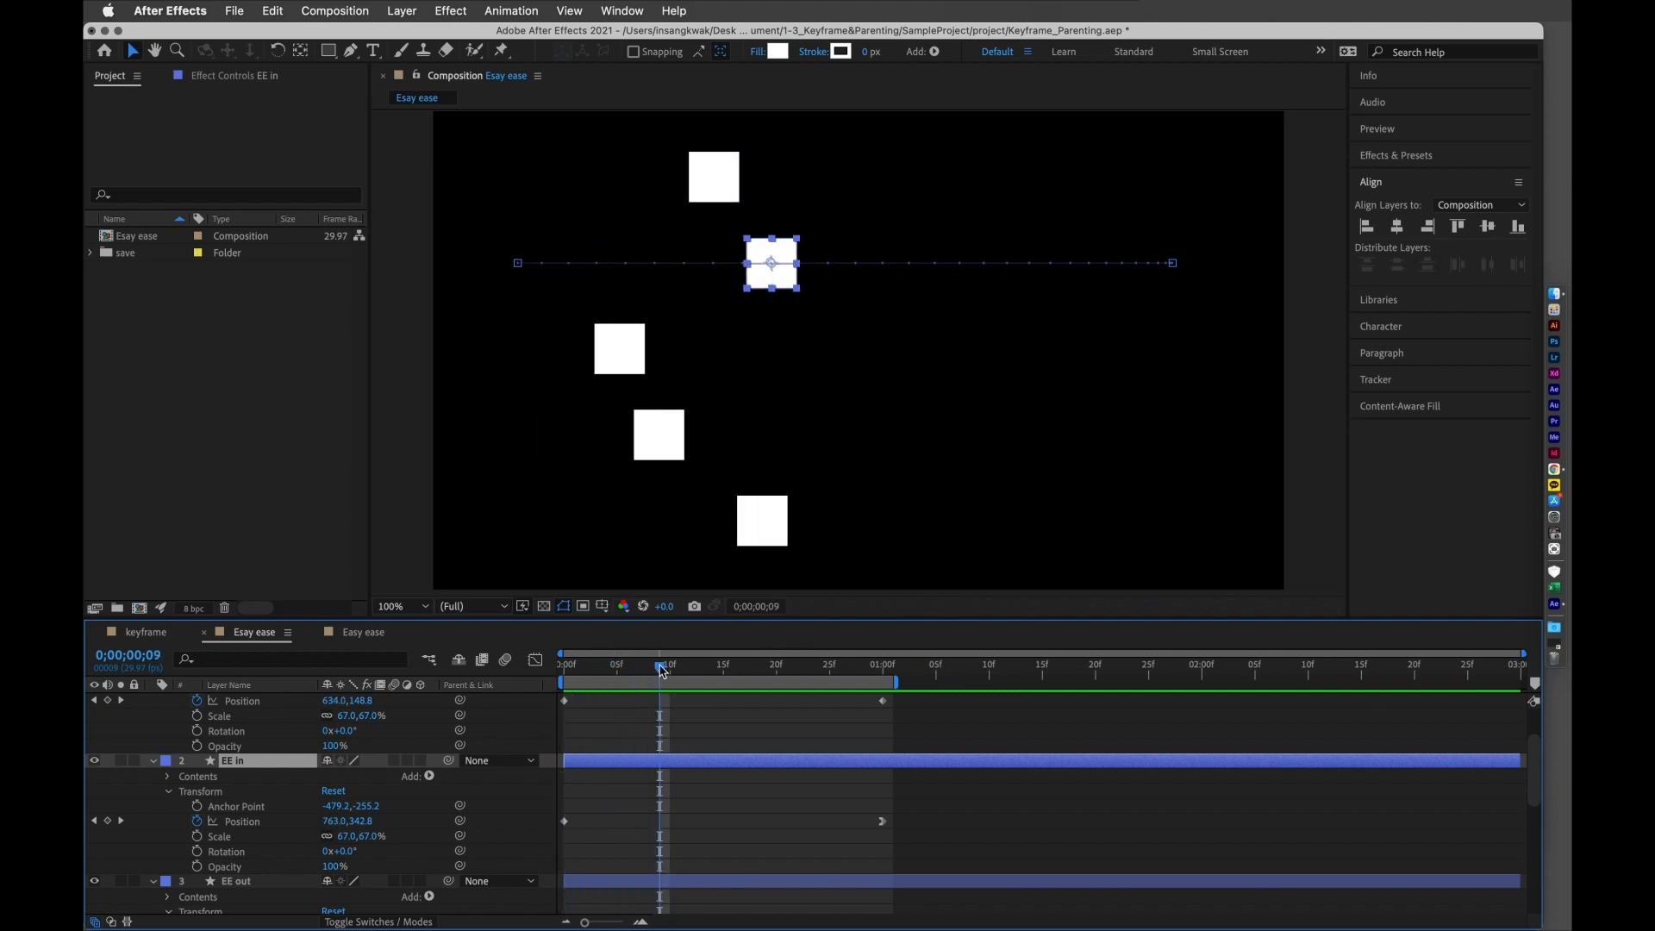
drag(661, 673, 547, 713)
scroll(636, 804, down, 3)
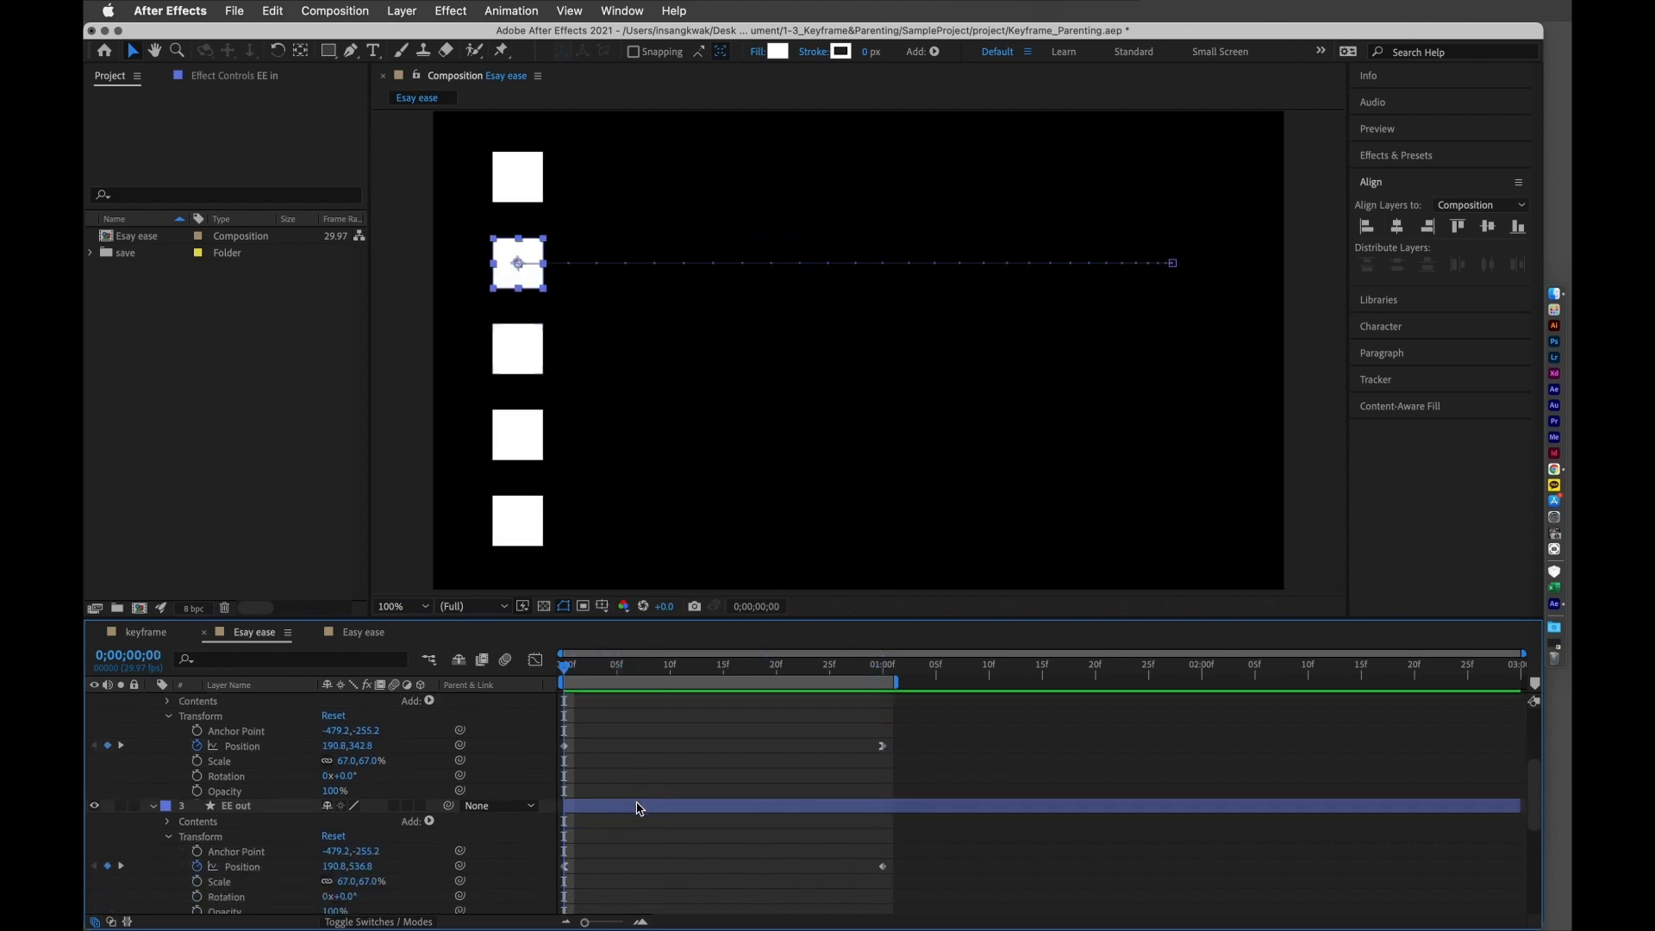
- Select the EE out layer's first Position keyframe and scrub around 0;00;00;00 to examine how its square starts moving
click(636, 808)
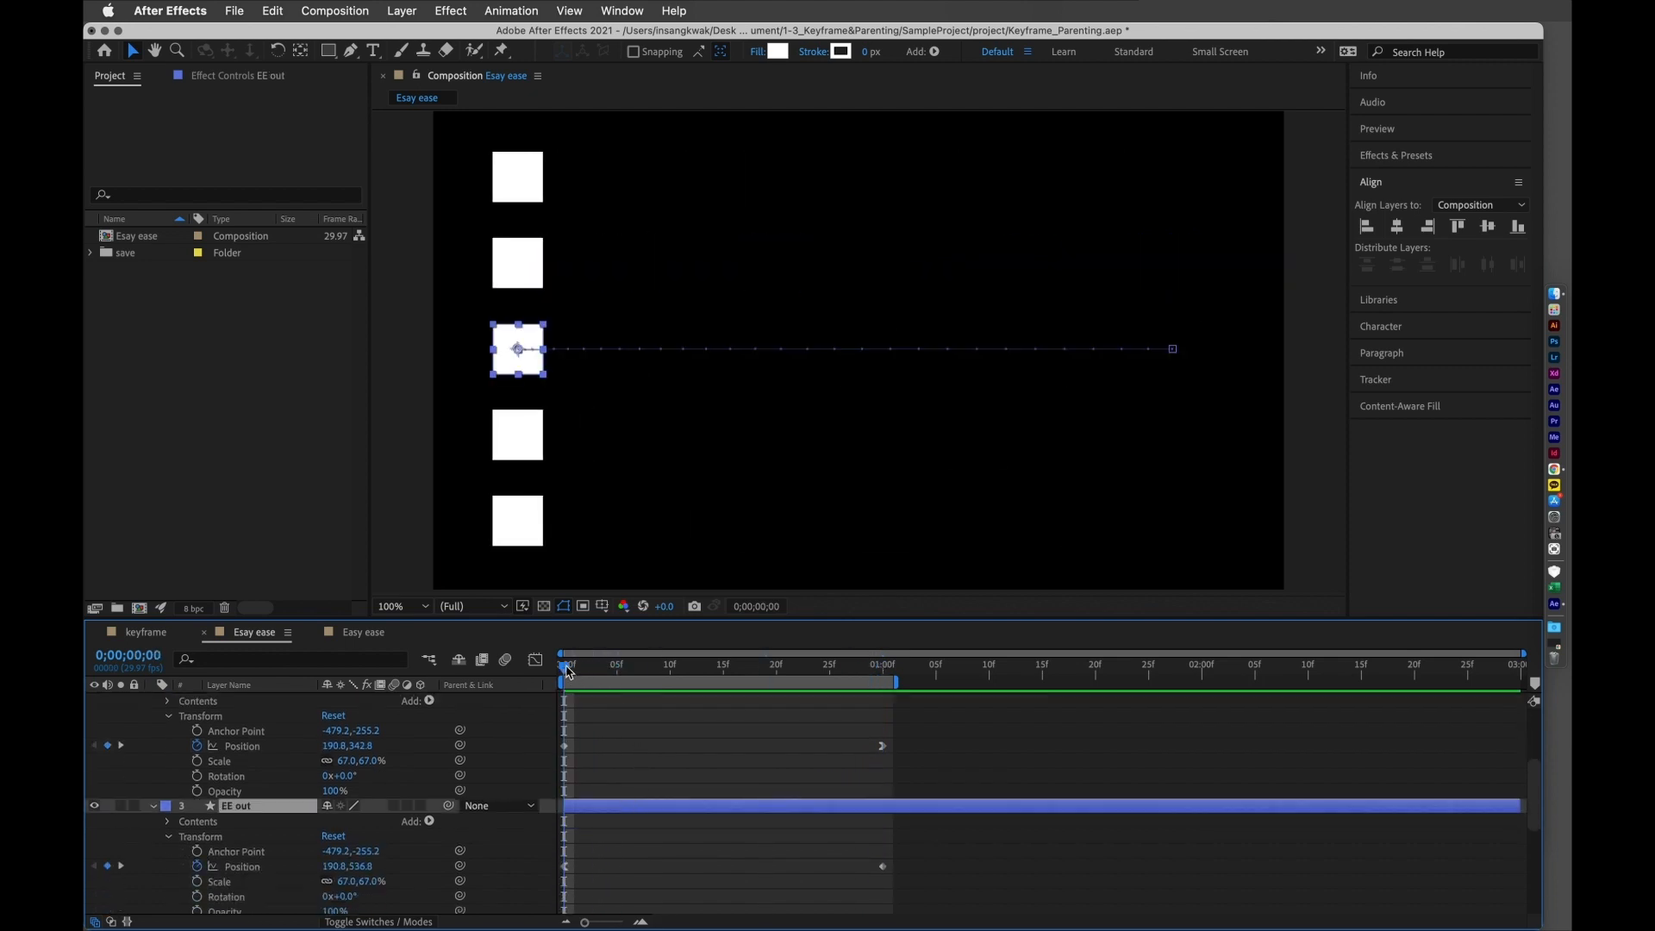
scroll(595, 758, down, 2)
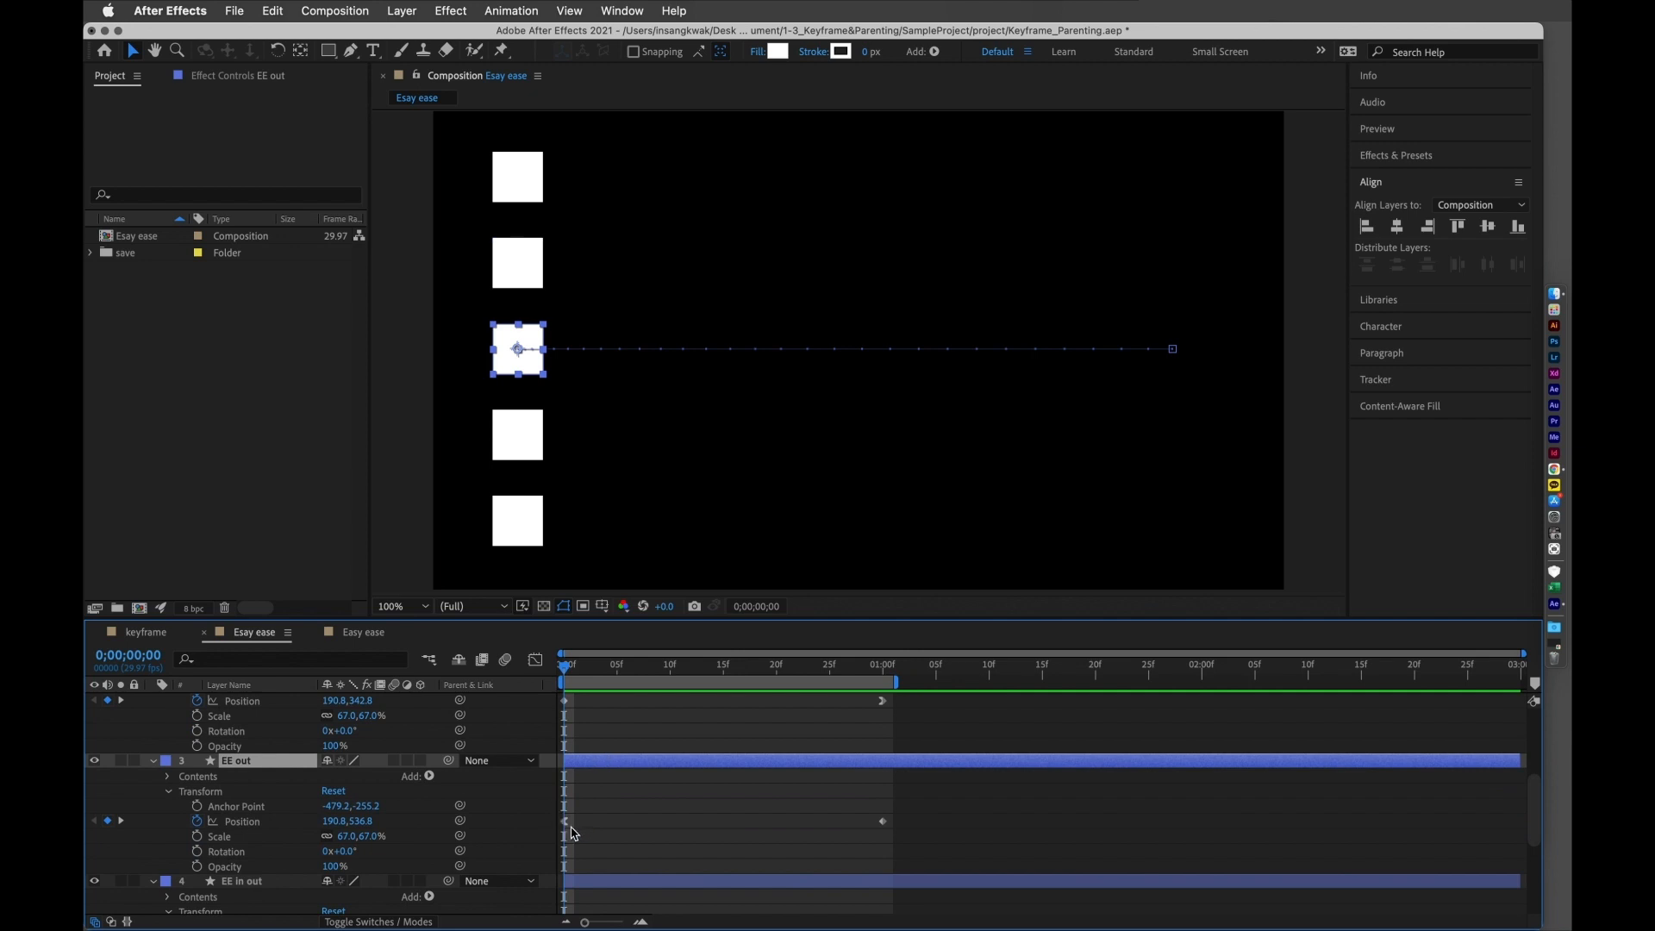
click(565, 823)
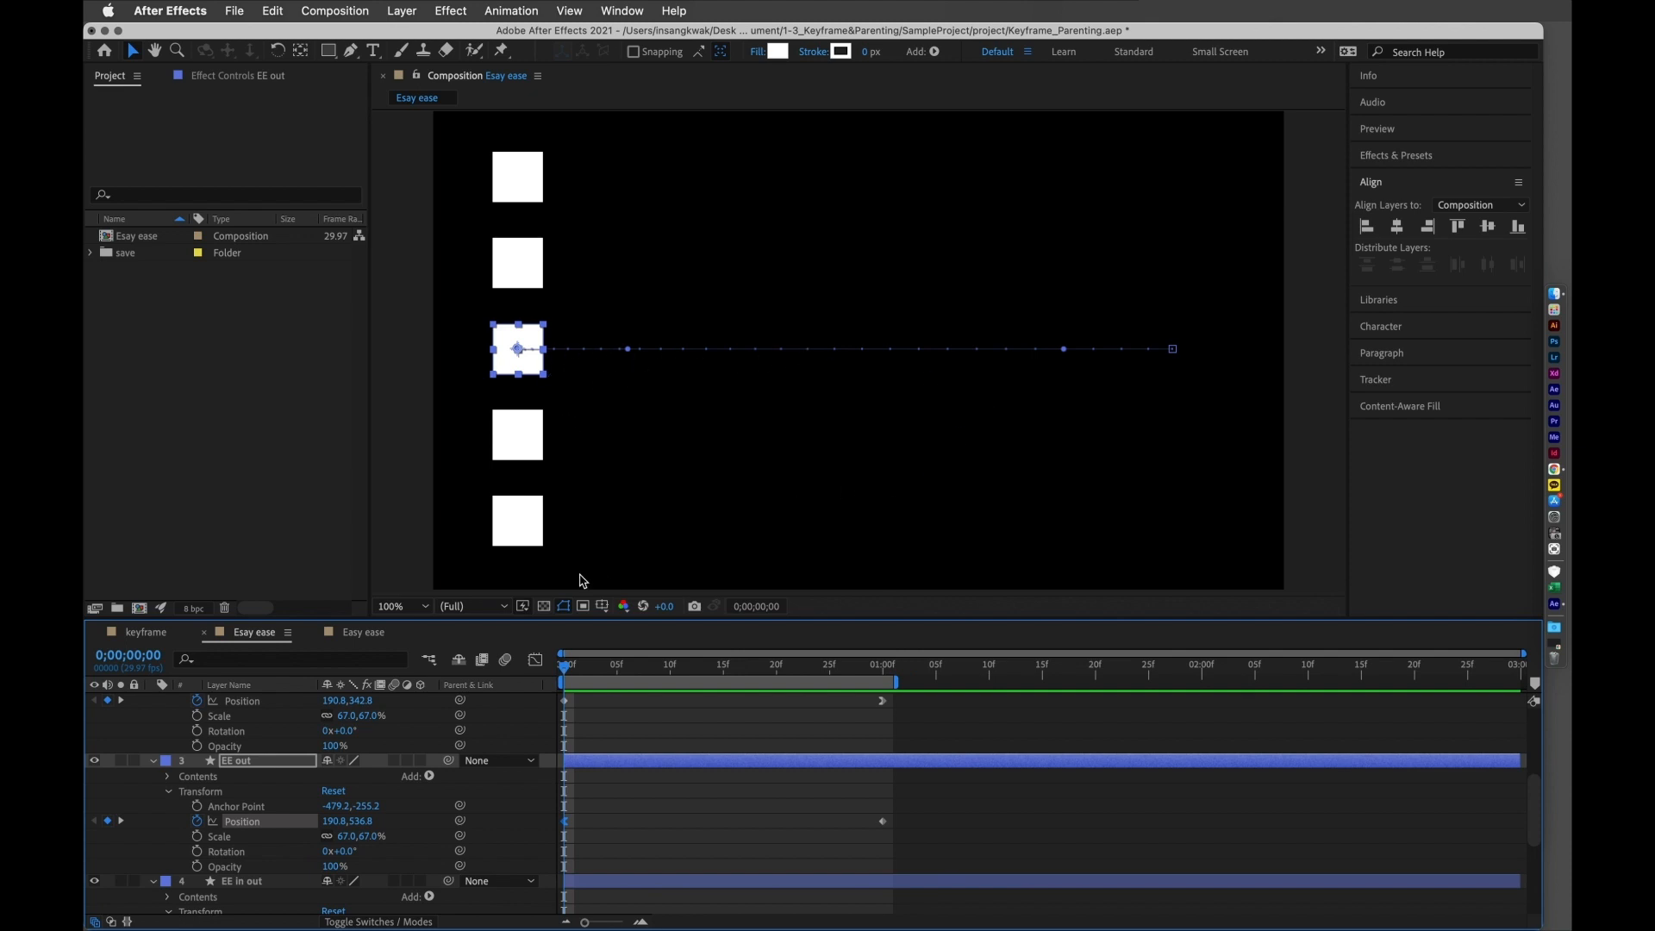
mouse_move(569, 670)
mouse_down()
mouse_move(618, 681)
mouse_move(564, 684)
mouse_up()
drag(561, 683, 529, 707)
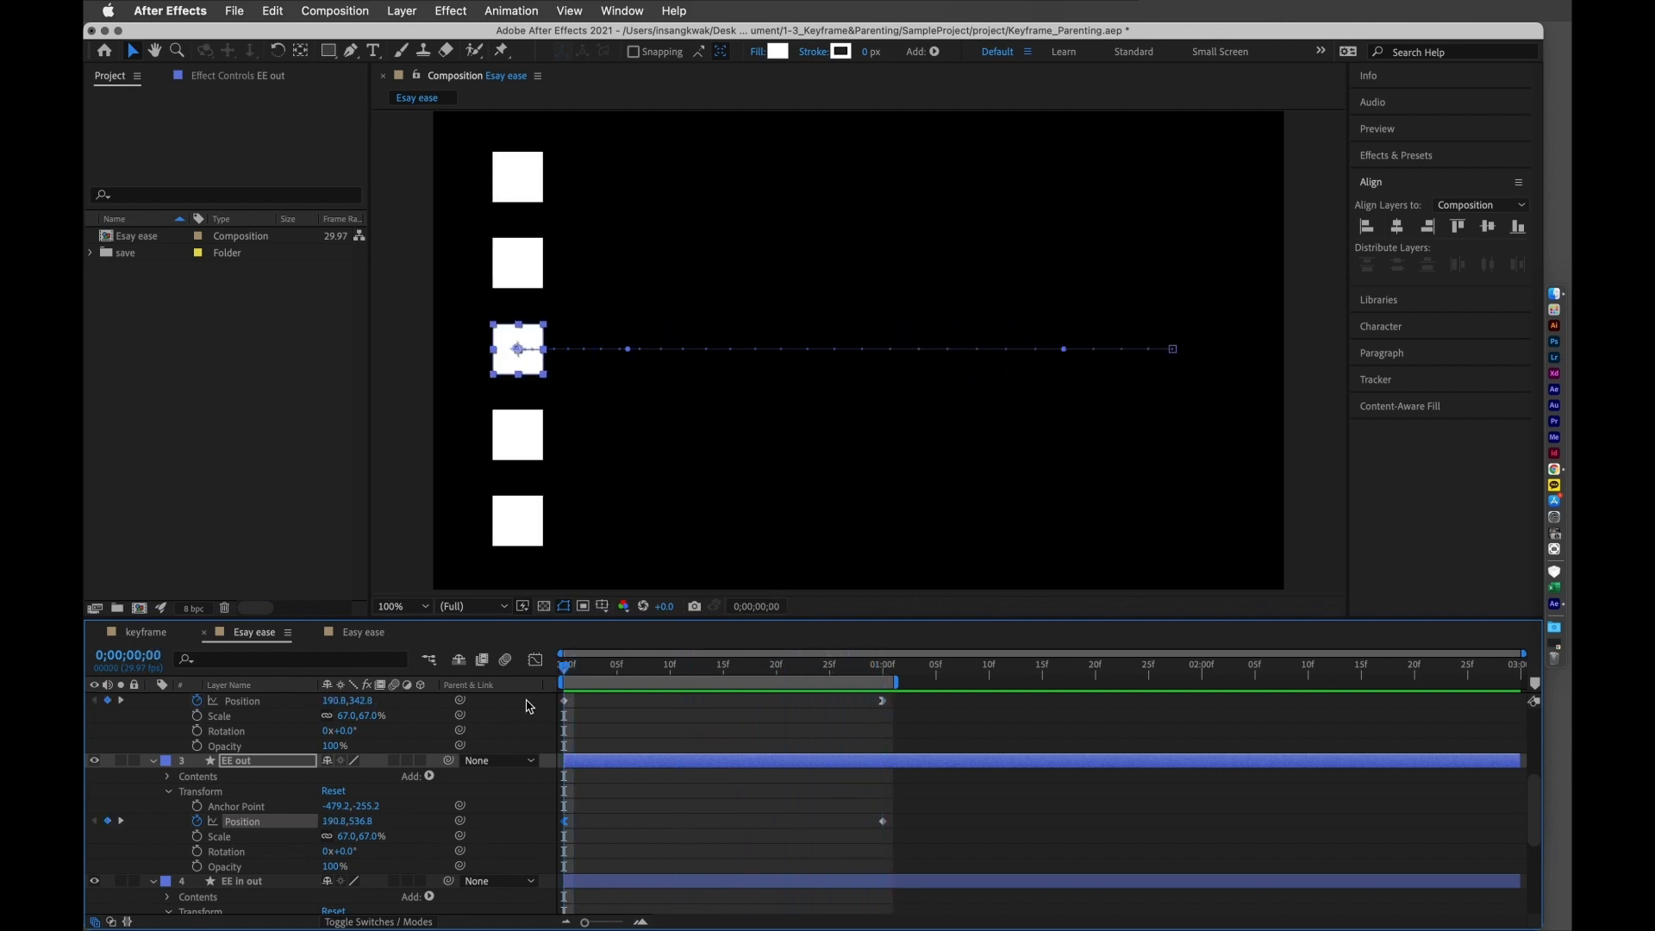
- Select the EE in out layer and scrub around 0;00;00;00 to examine its Position keyframes and motion path
scroll(629, 772, down, 5)
click(628, 746)
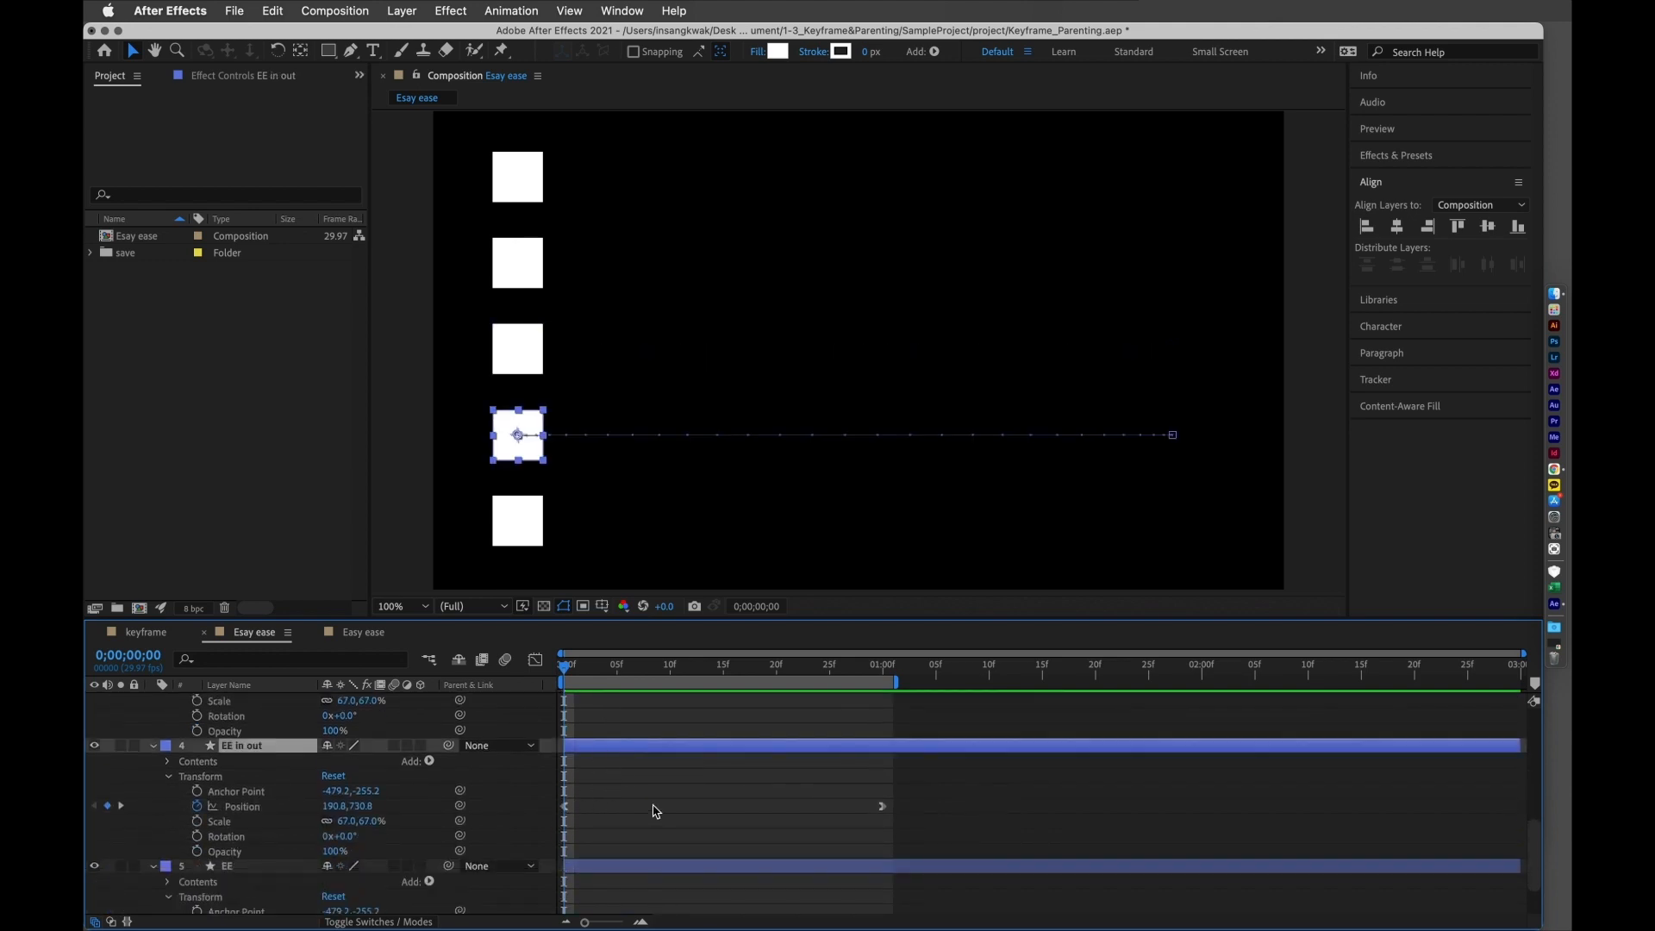
mouse_move(567, 814)
drag(573, 671, 545, 729)
- Select the EE layer, examine its Position keyframe at 0;00;00;15, and preview the animation from the start
scroll(601, 809, down, 3)
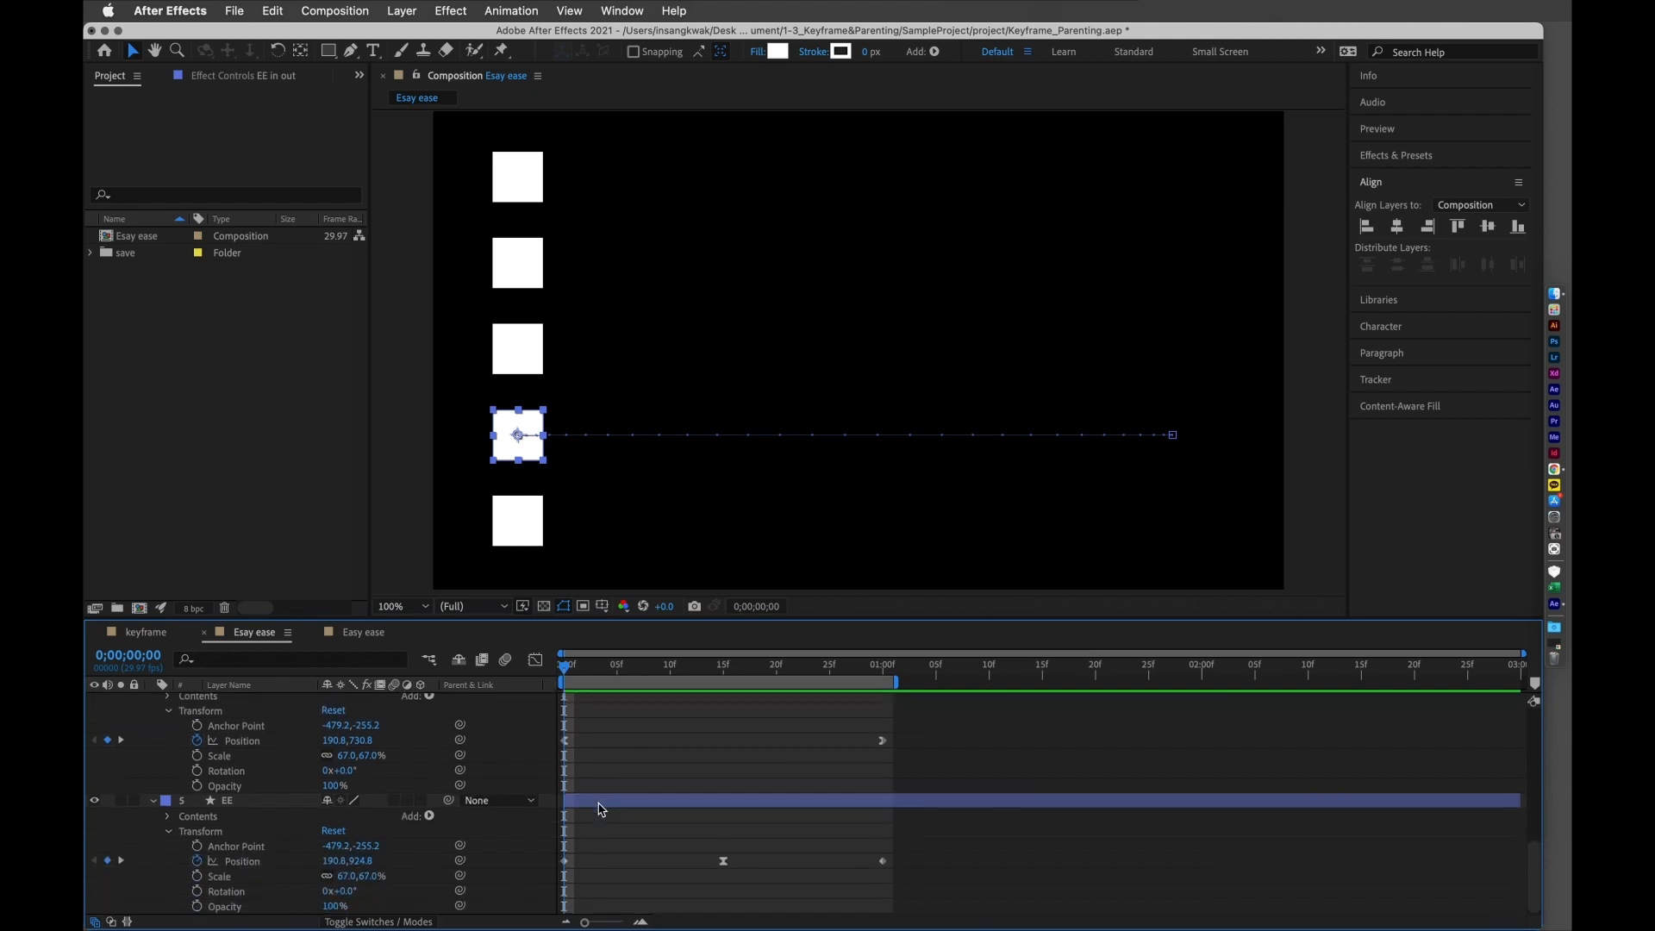
click(599, 806)
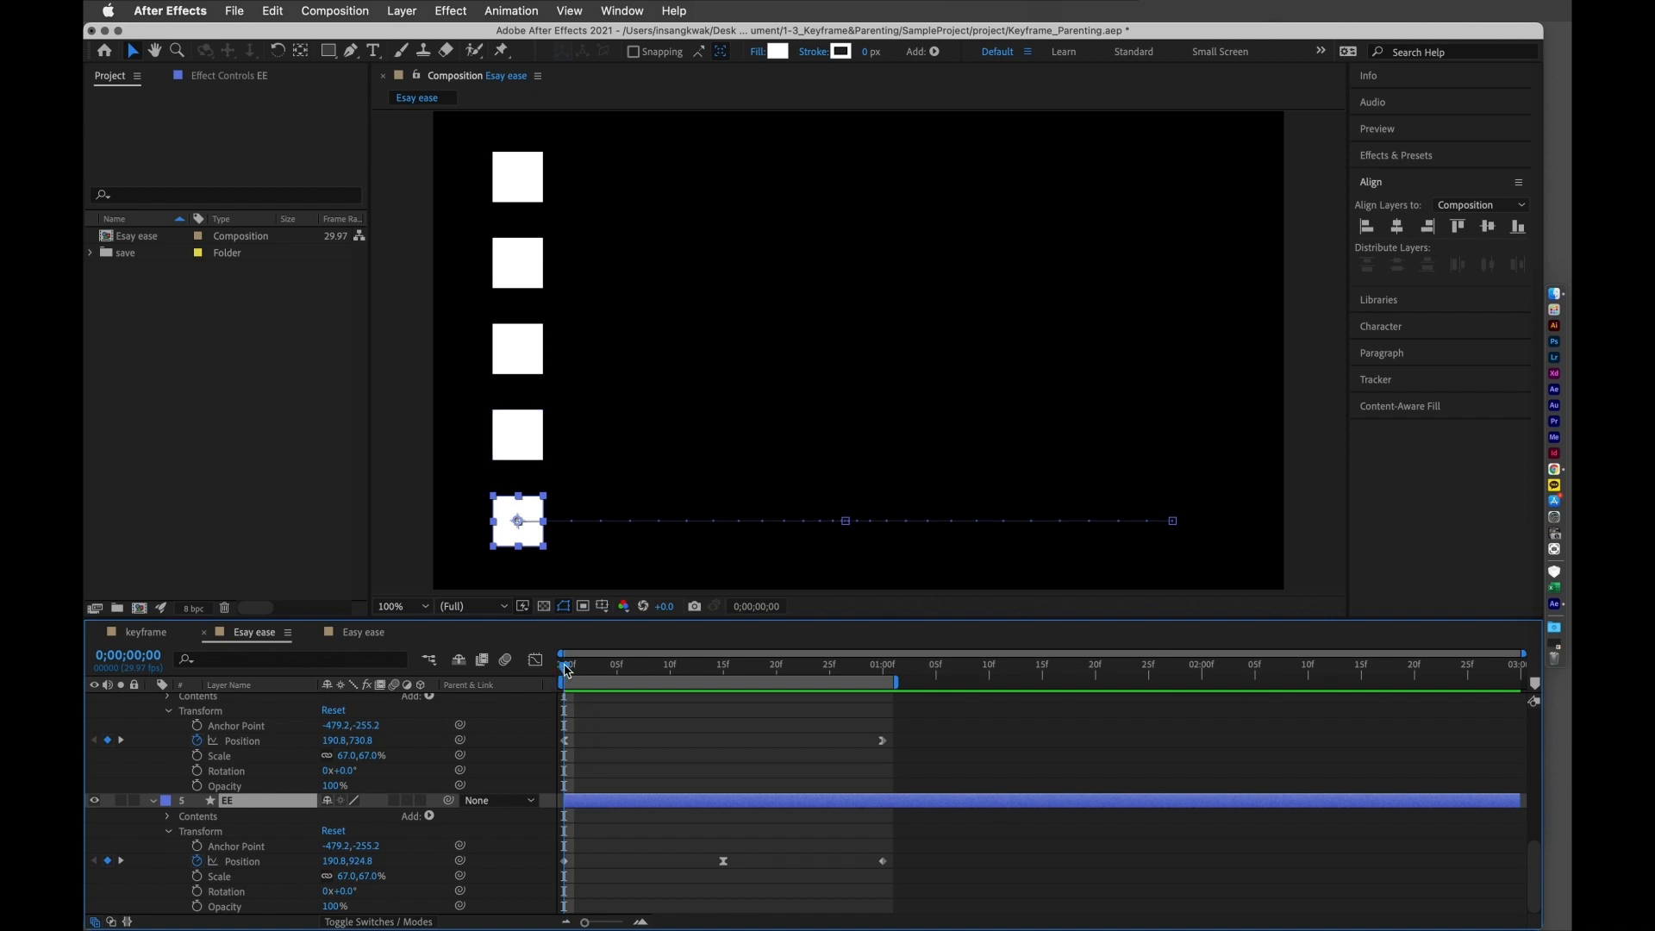
click(724, 862)
key(F9)
click(574, 673)
drag(582, 676, 554, 724)
key(space)
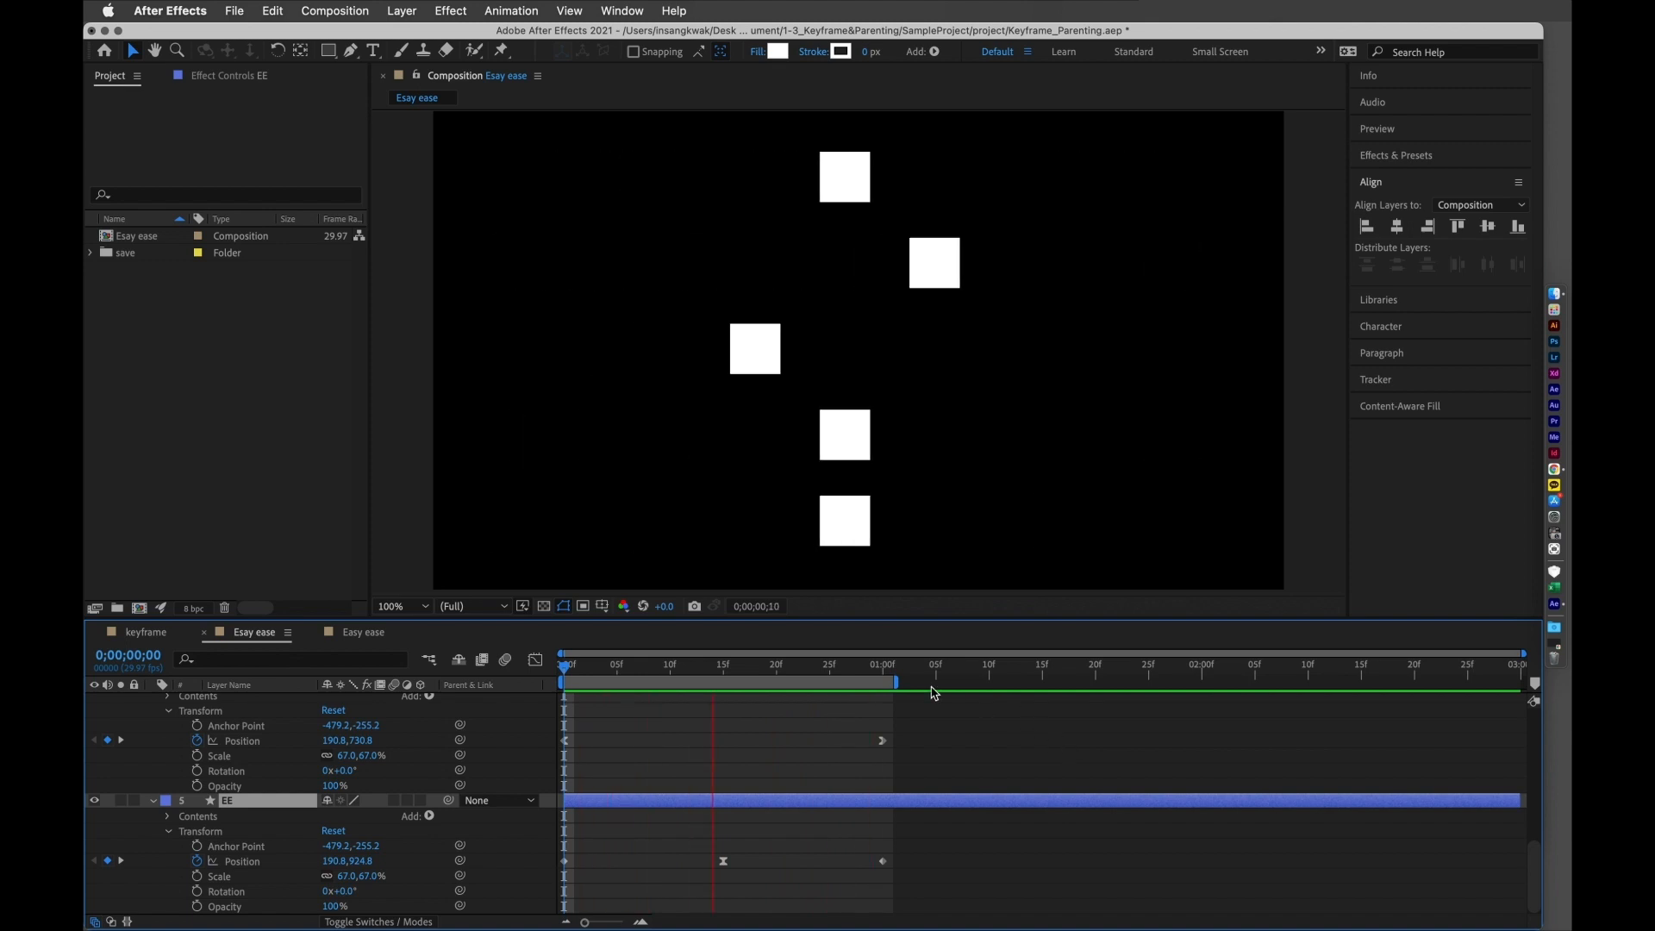
key(space)
- Scrub through 0;00;00;23, 0;00;00;04 and 0;00;00;15, then back to 0;00;00;00, to compare the five squares' positions
scroll(832, 717, up, 5)
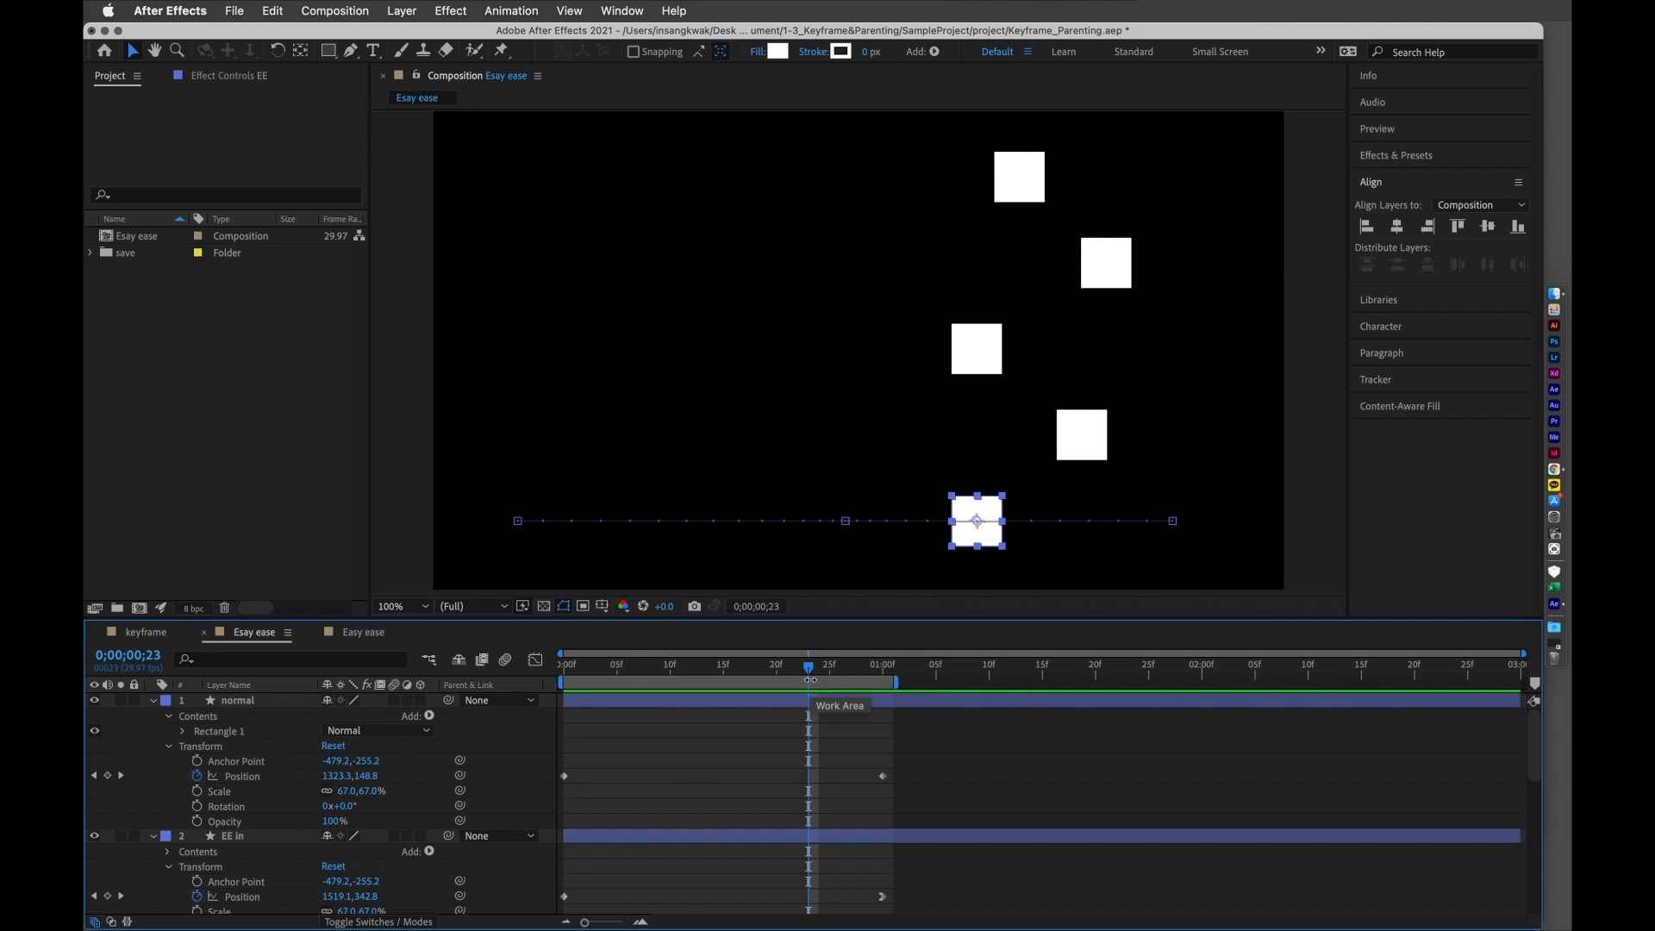
drag(809, 669, 609, 676)
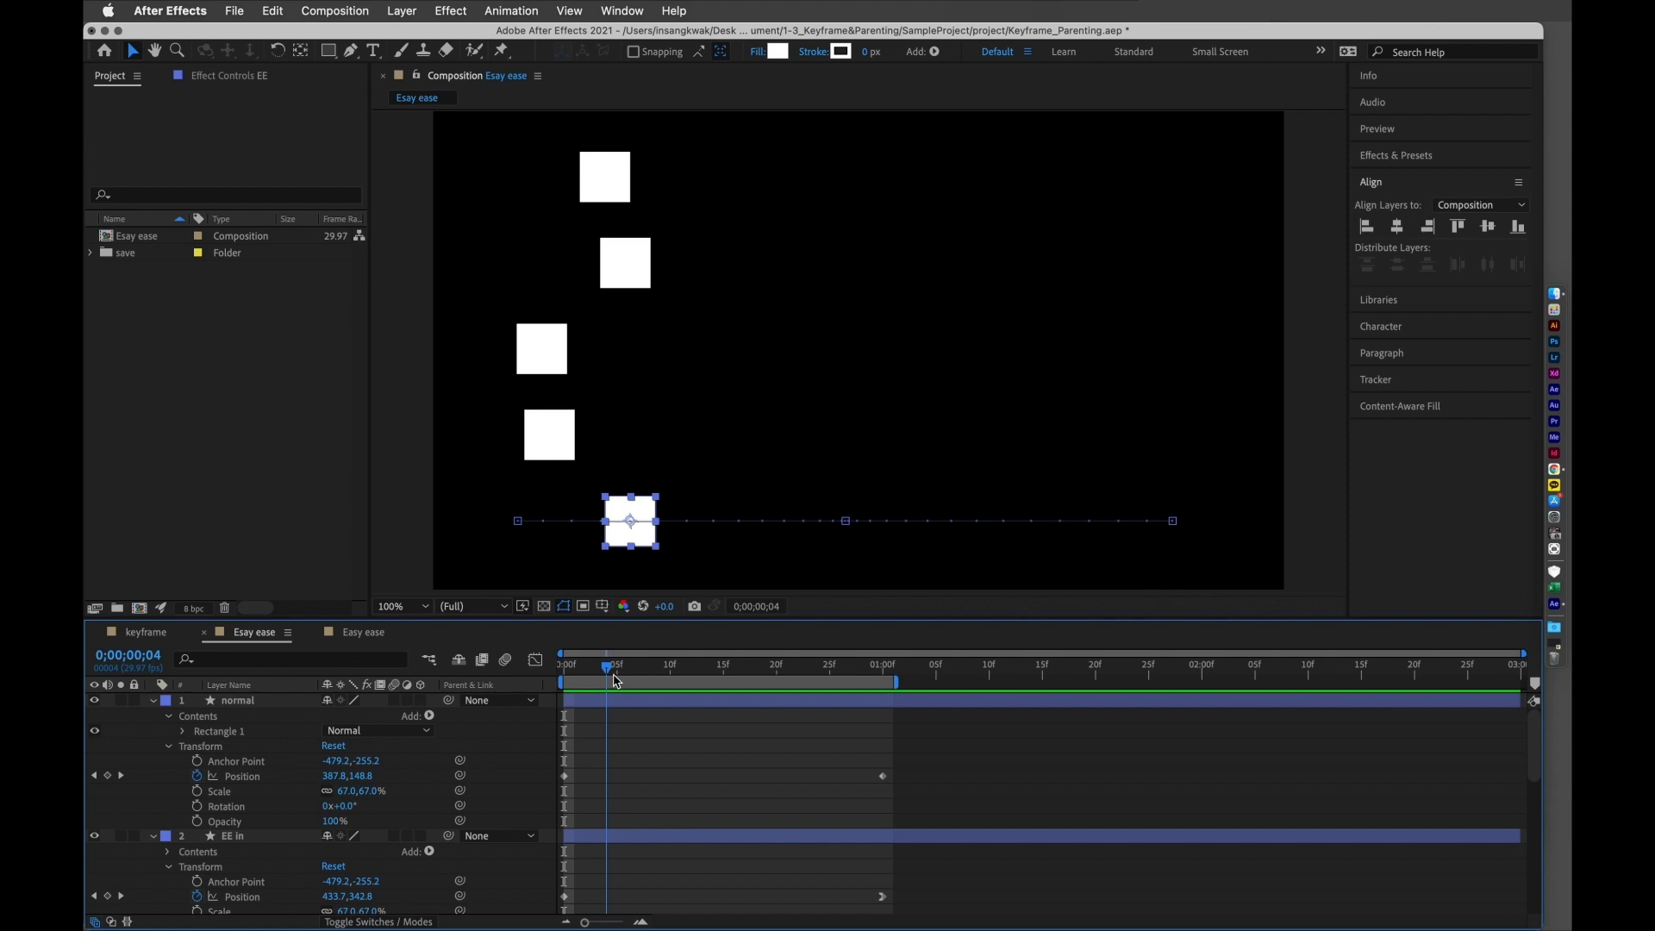
drag(617, 681, 723, 679)
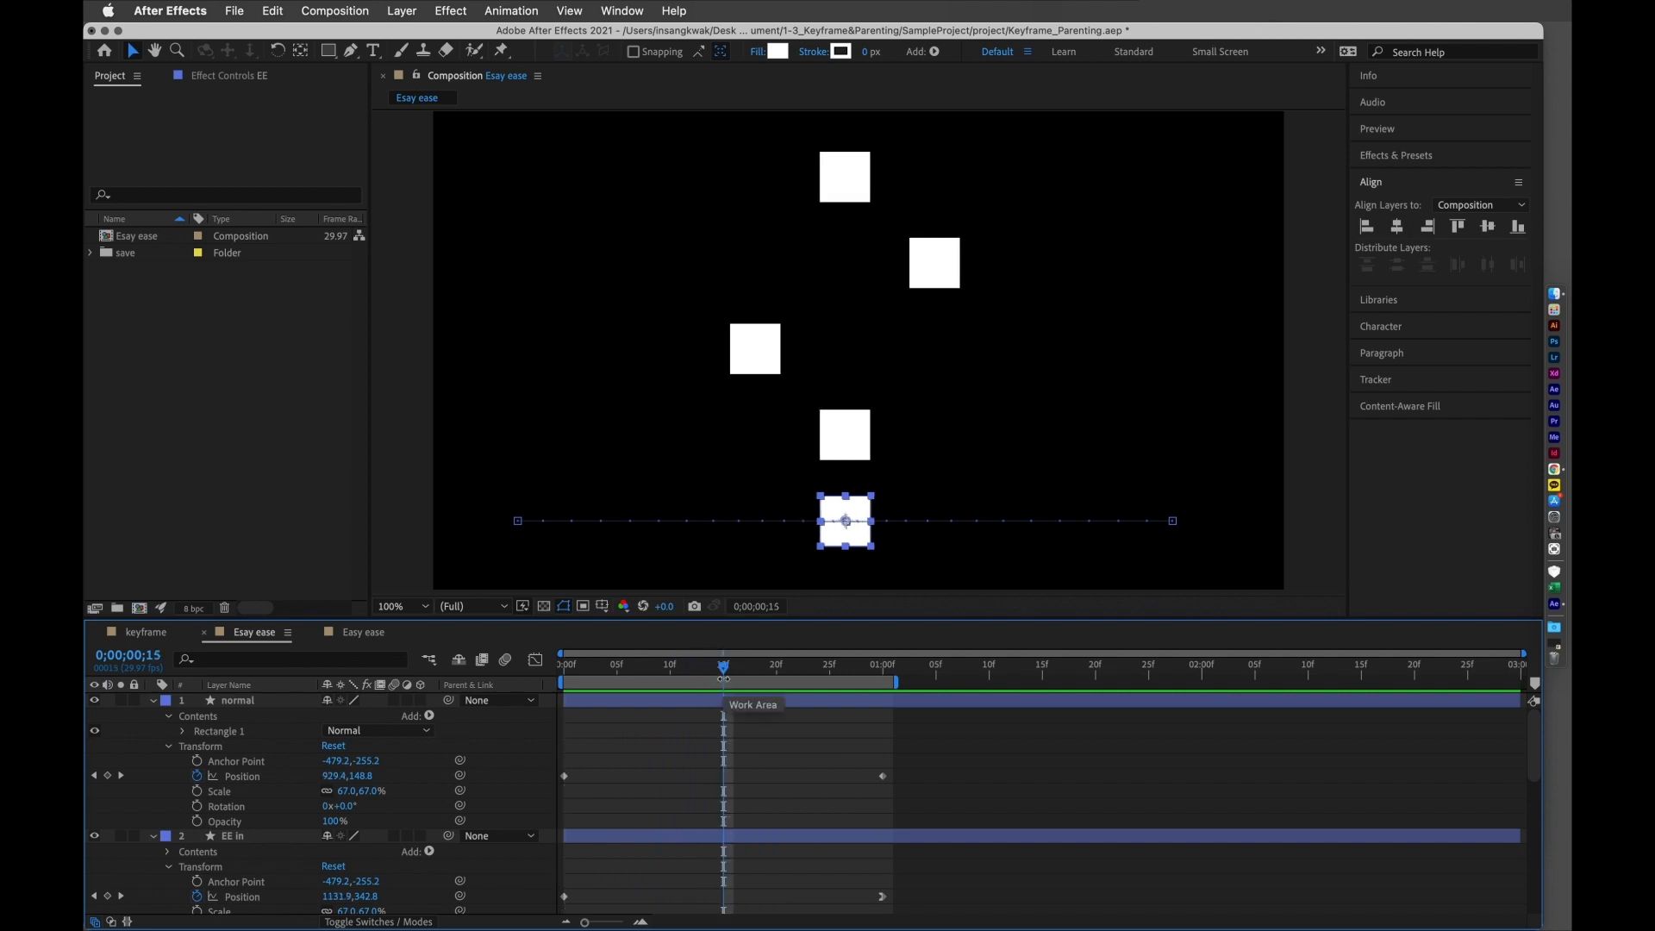
drag(726, 672, 565, 672)
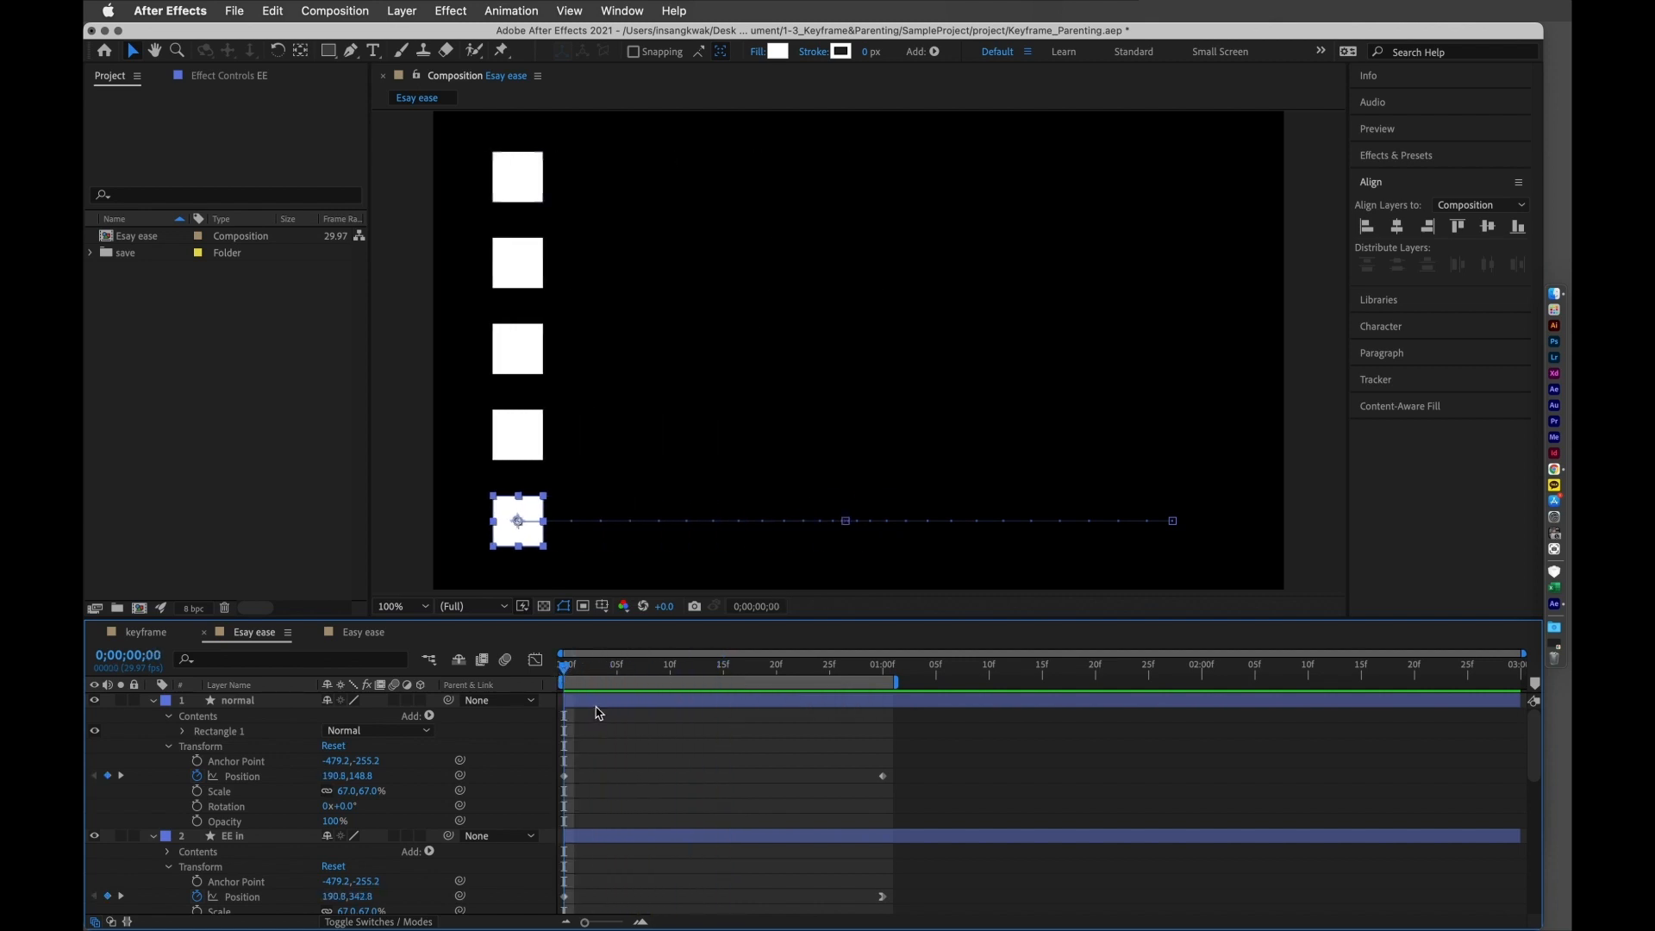
- Select the EE in layer, scrub its motion back to 0;00;00;00, and preview the animation to examine its easing
click(597, 836)
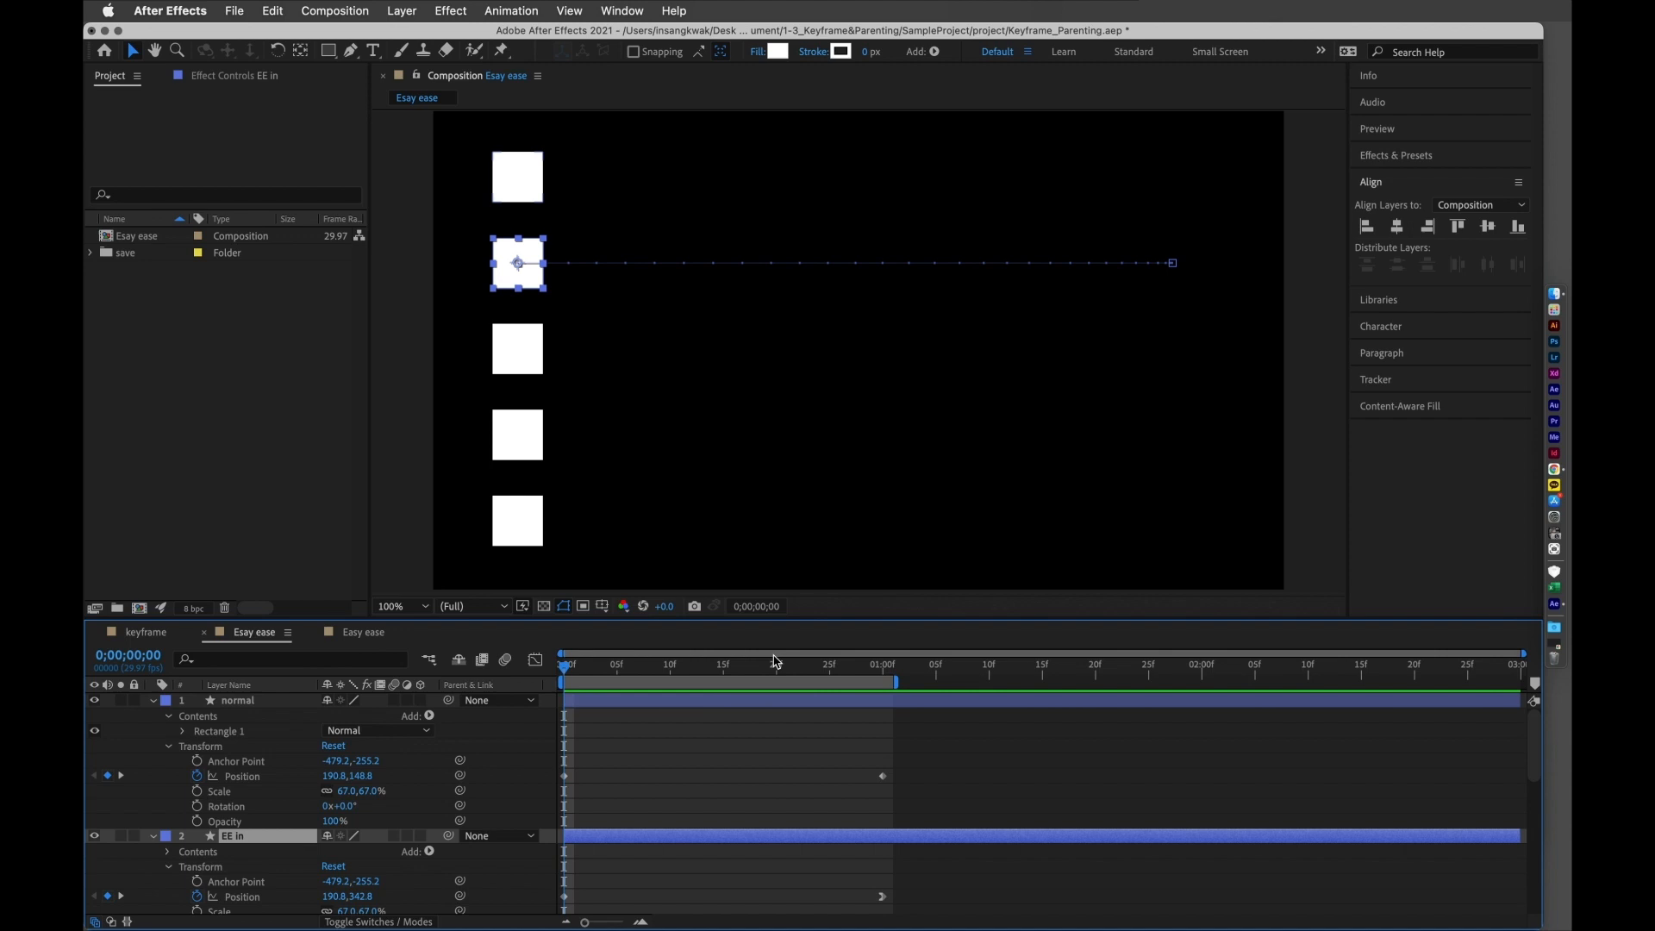
drag(870, 669, 490, 675)
key(space)
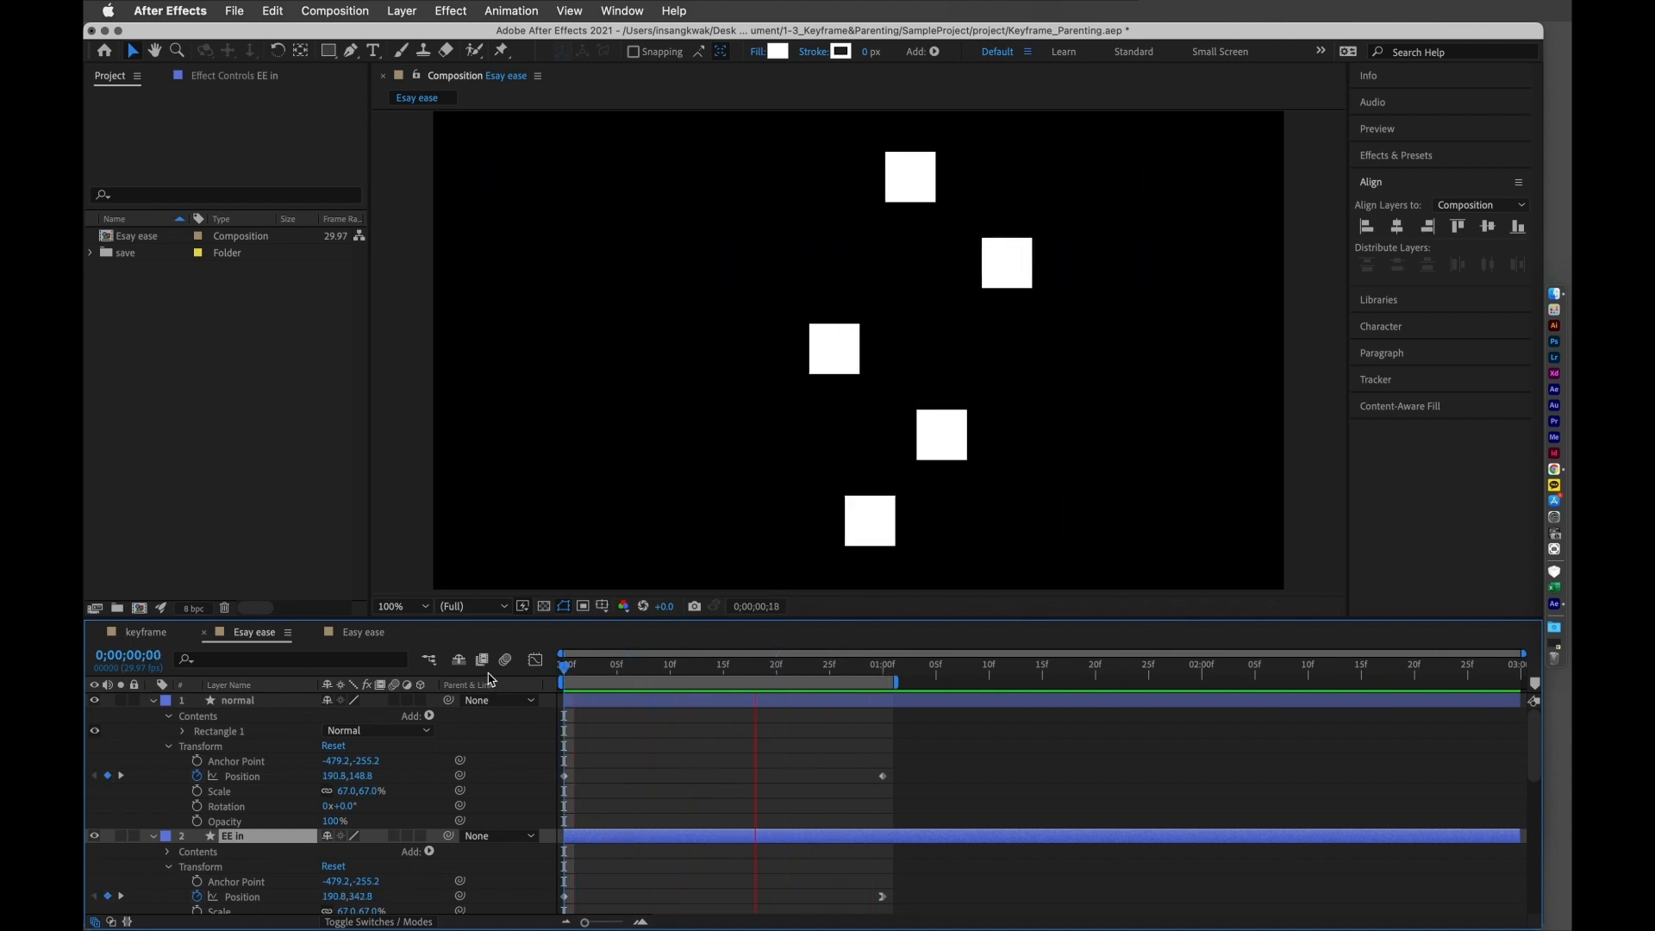
key(space)
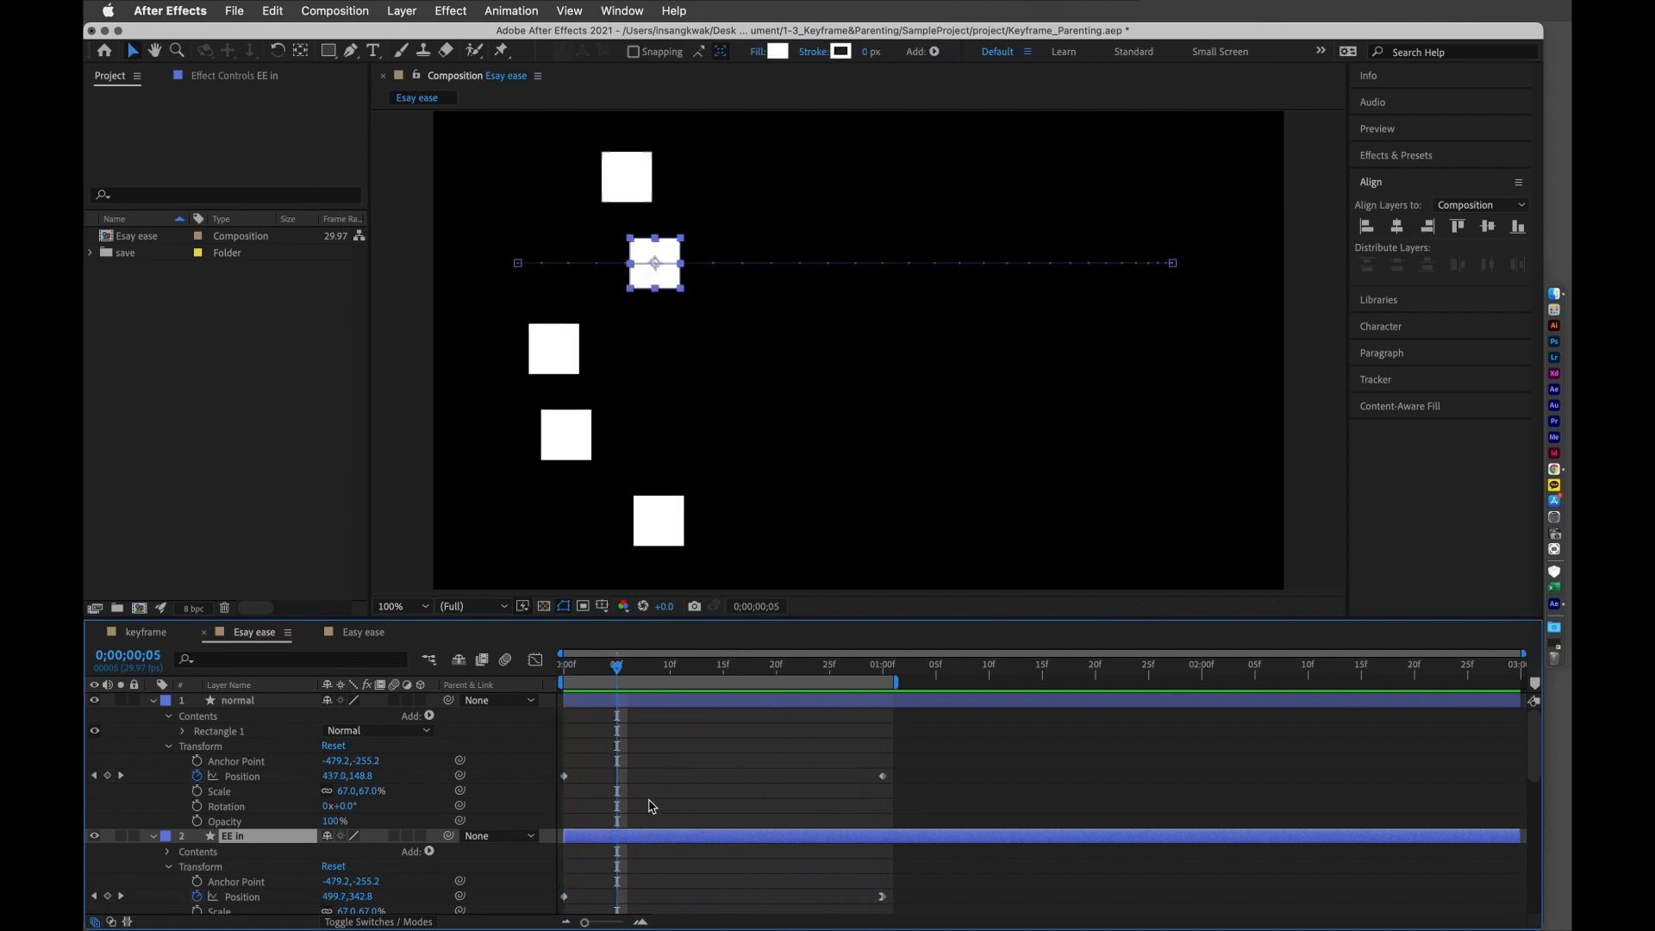
scroll(639, 841, down, 3)
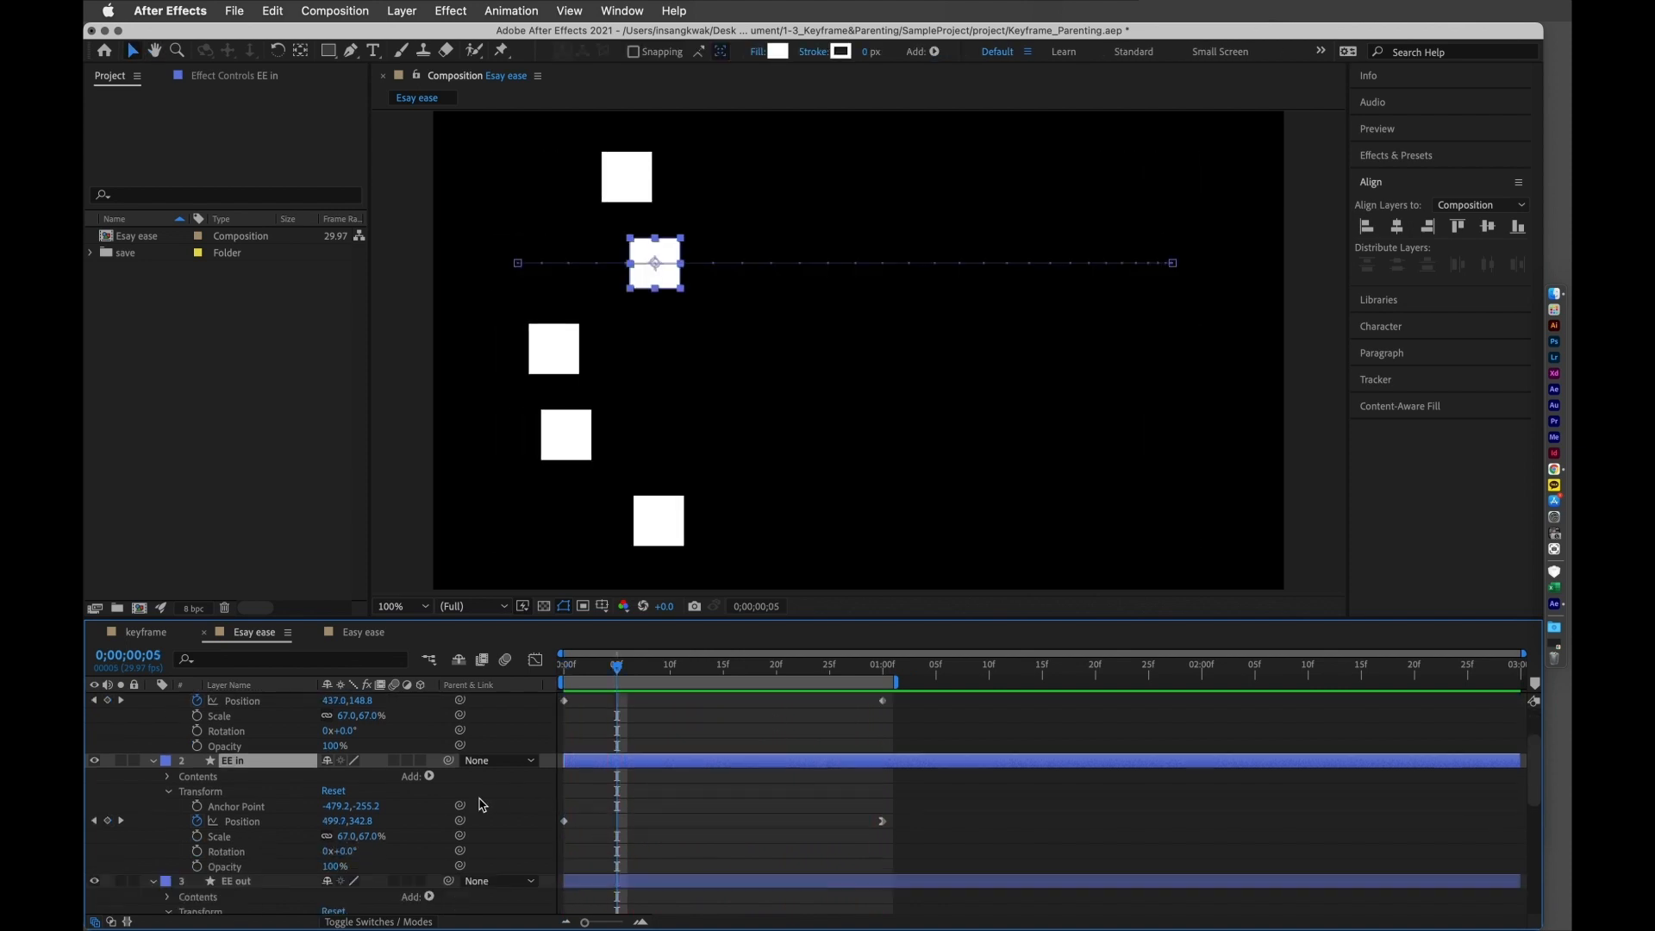
- Show the EE in layer's Position curve in the Graph Editor and fit all graphs to the view
click(536, 661)
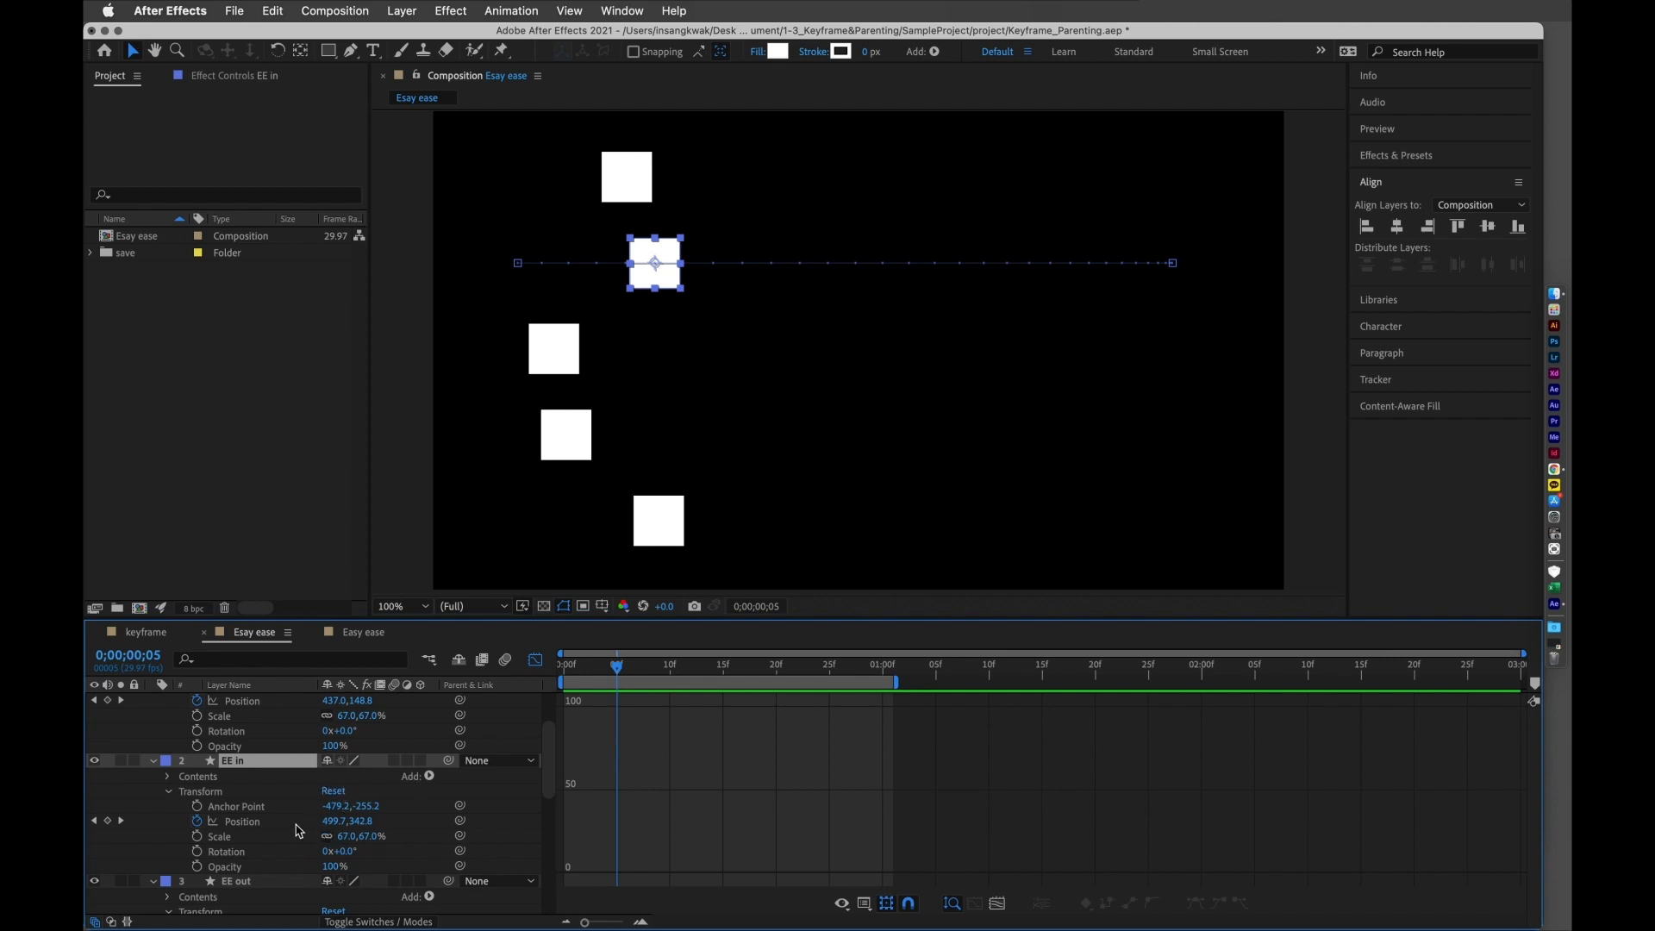
click(259, 823)
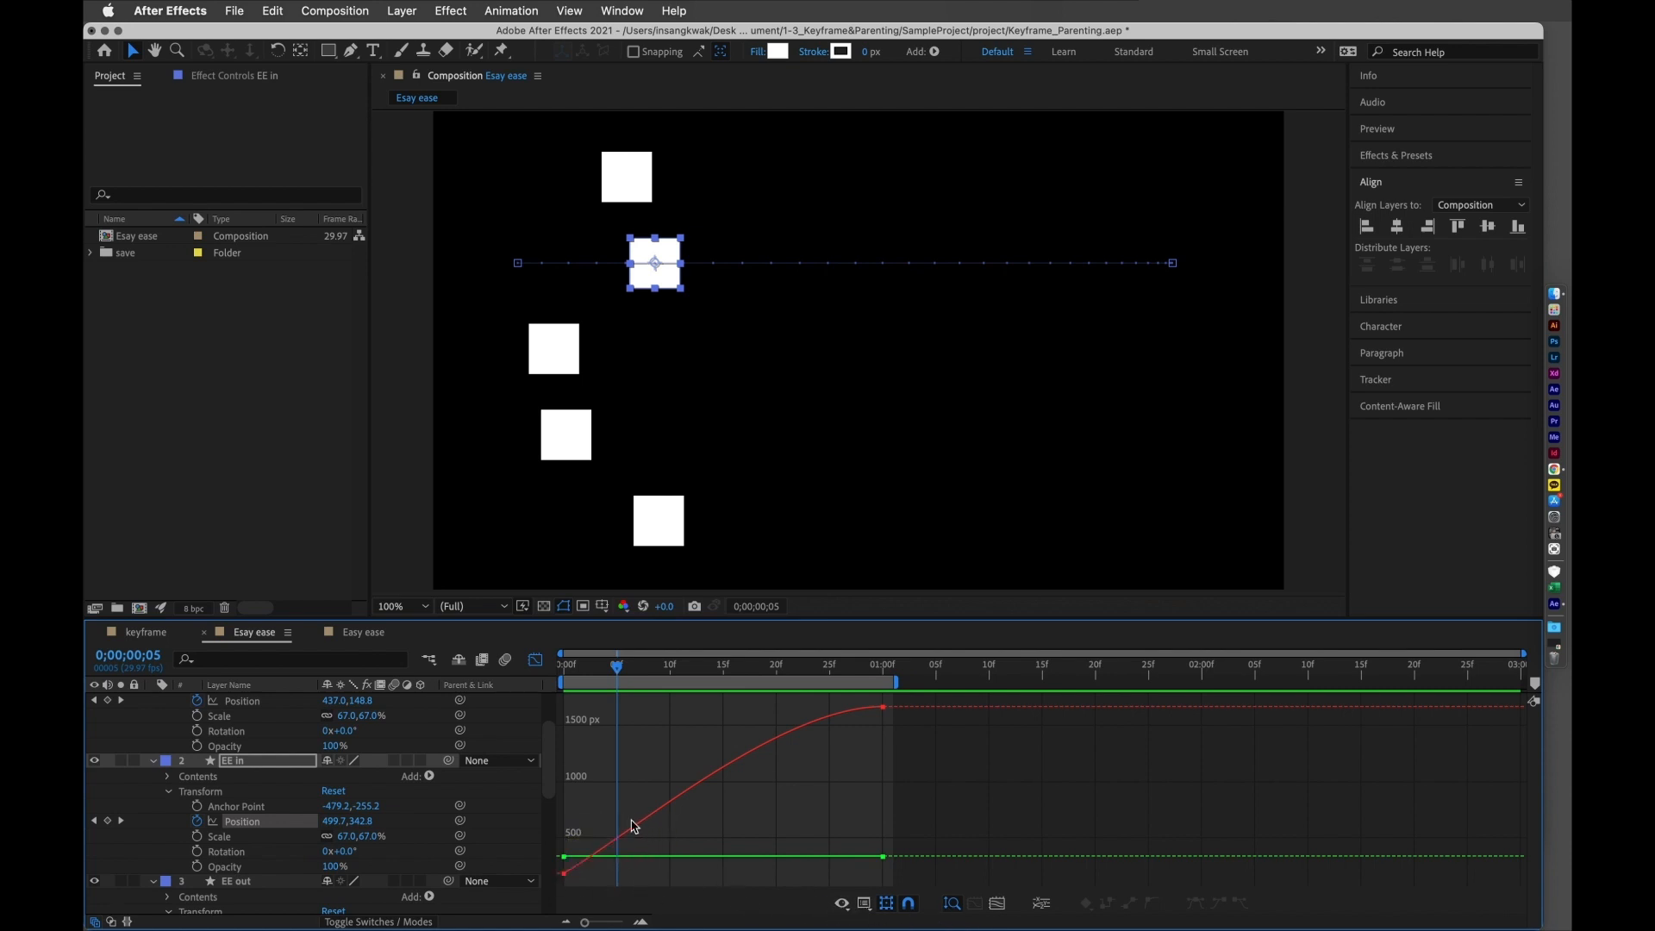
click(909, 905)
click(998, 904)
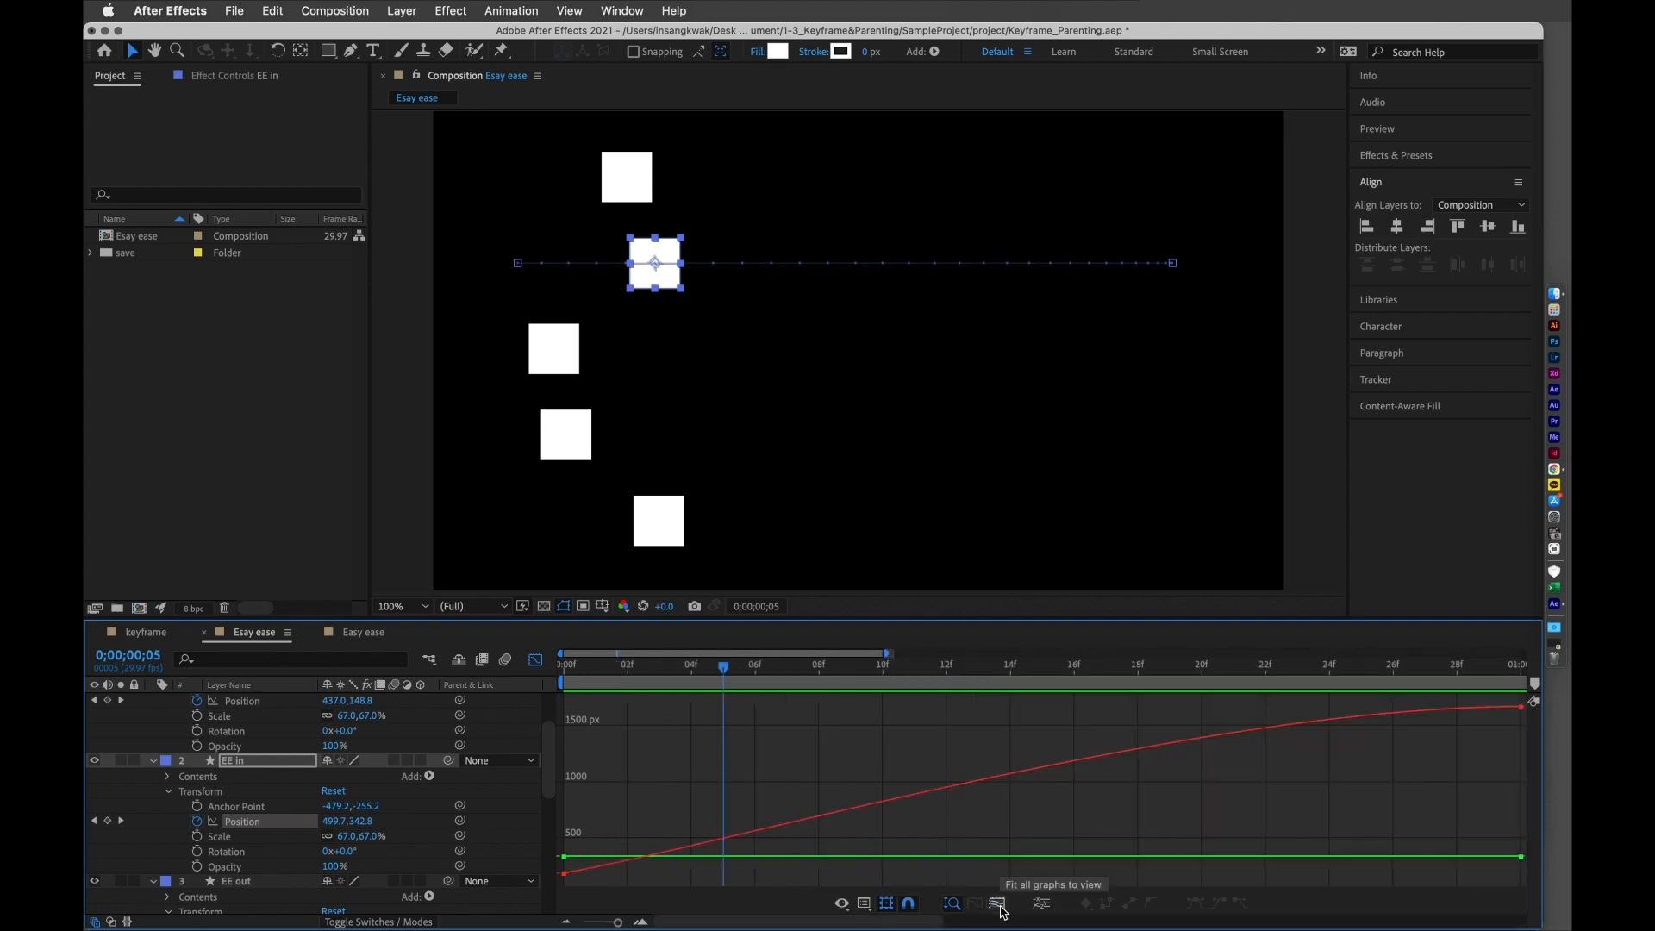
- Separate the EE in layer's Position into X and Y dimensions and recombine them into one property
click(1042, 904)
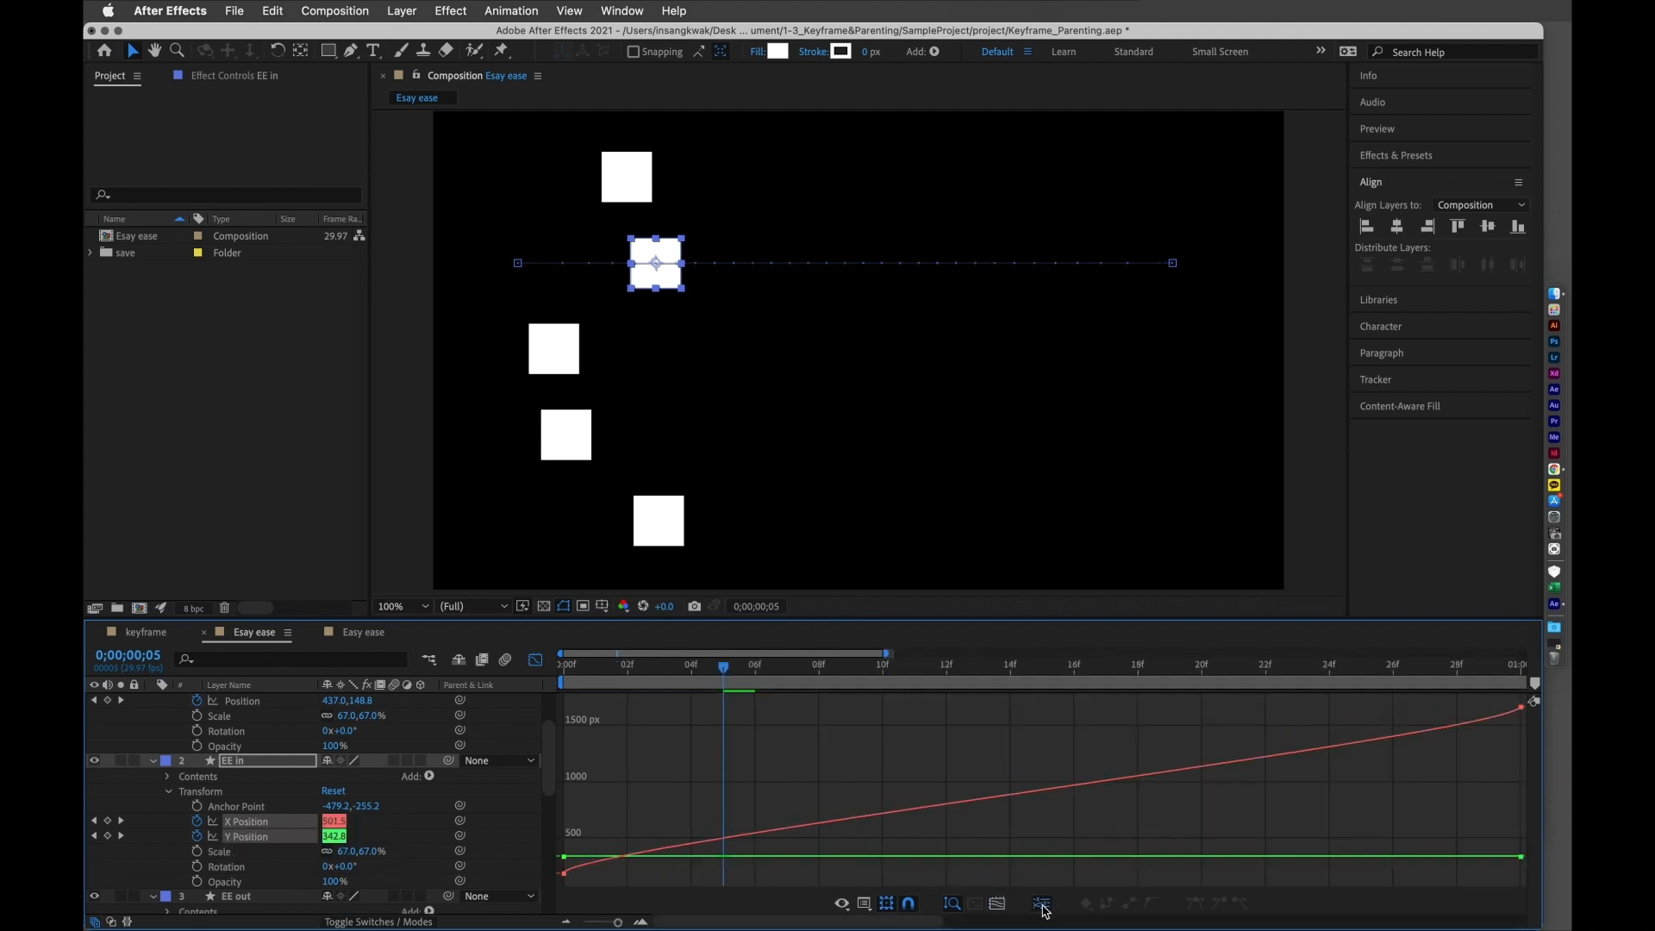
click(1041, 904)
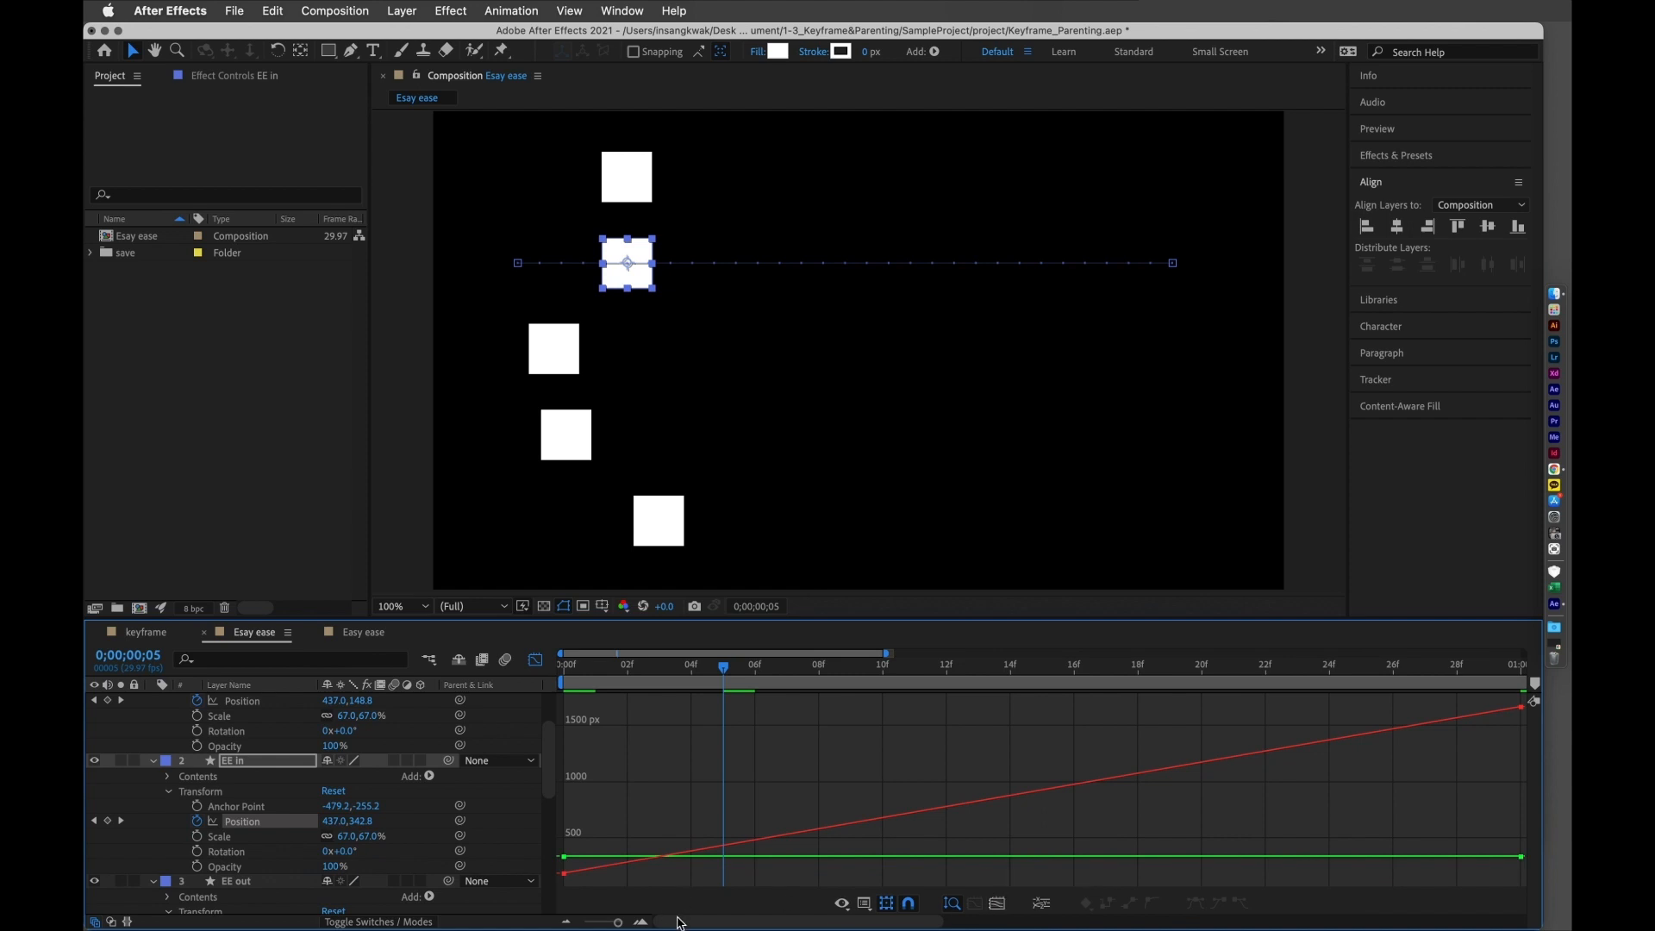
- Look through the Graph Editor's displayed-property and graph type options and its transform box and snapping toggles
click(842, 903)
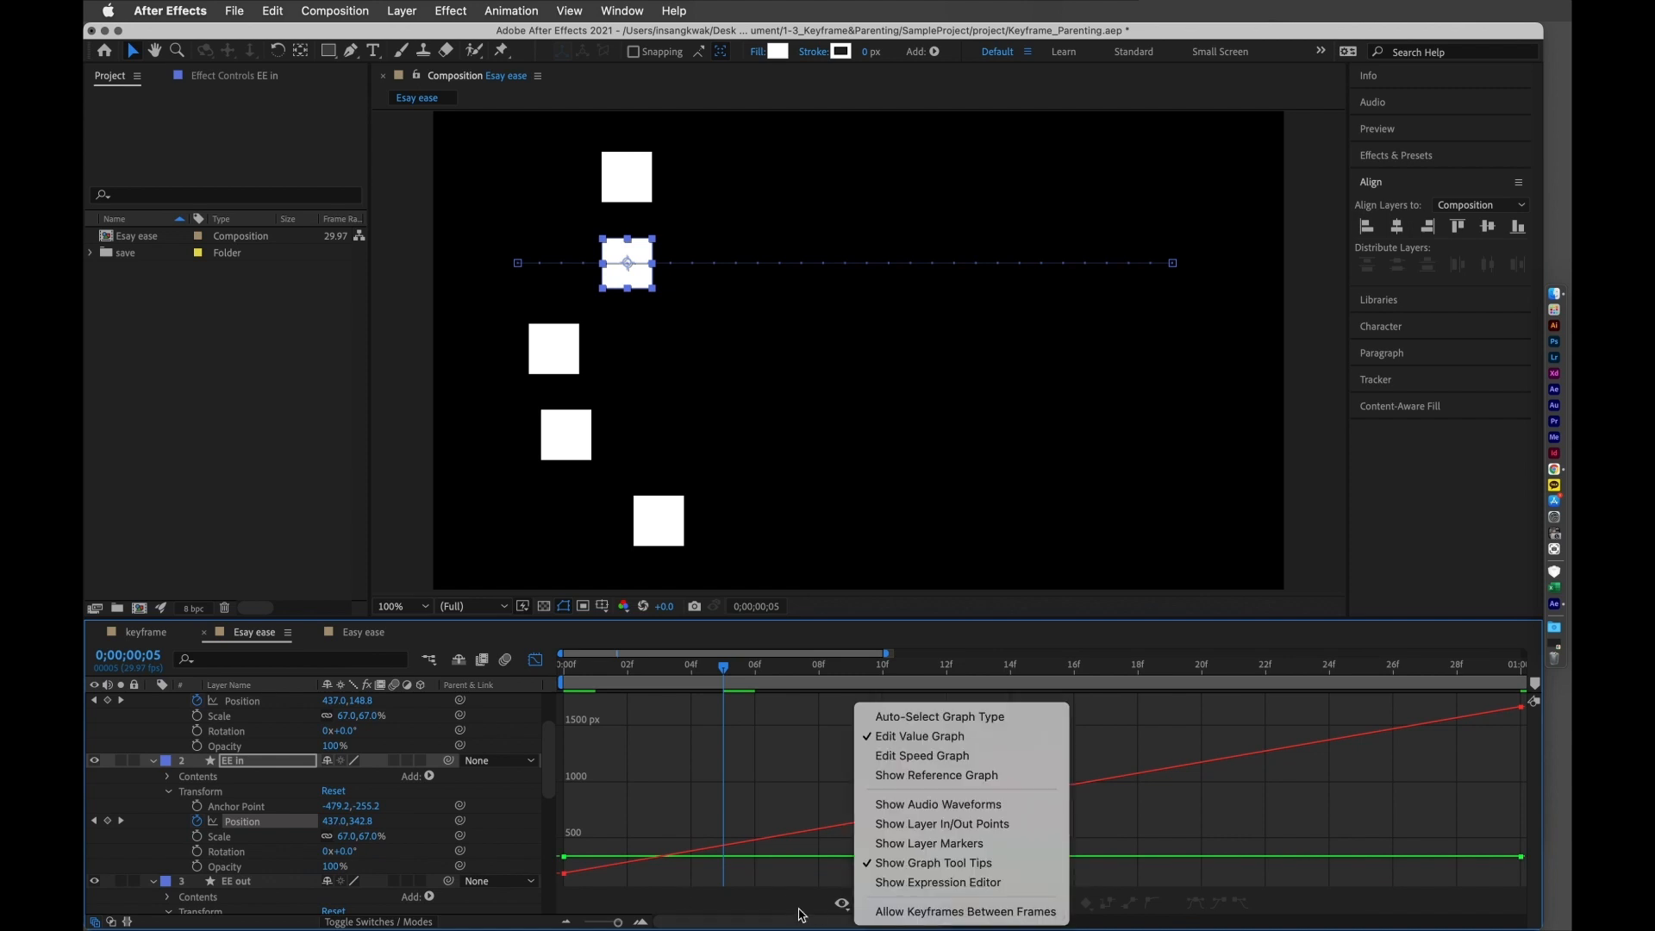
click(799, 914)
click(842, 903)
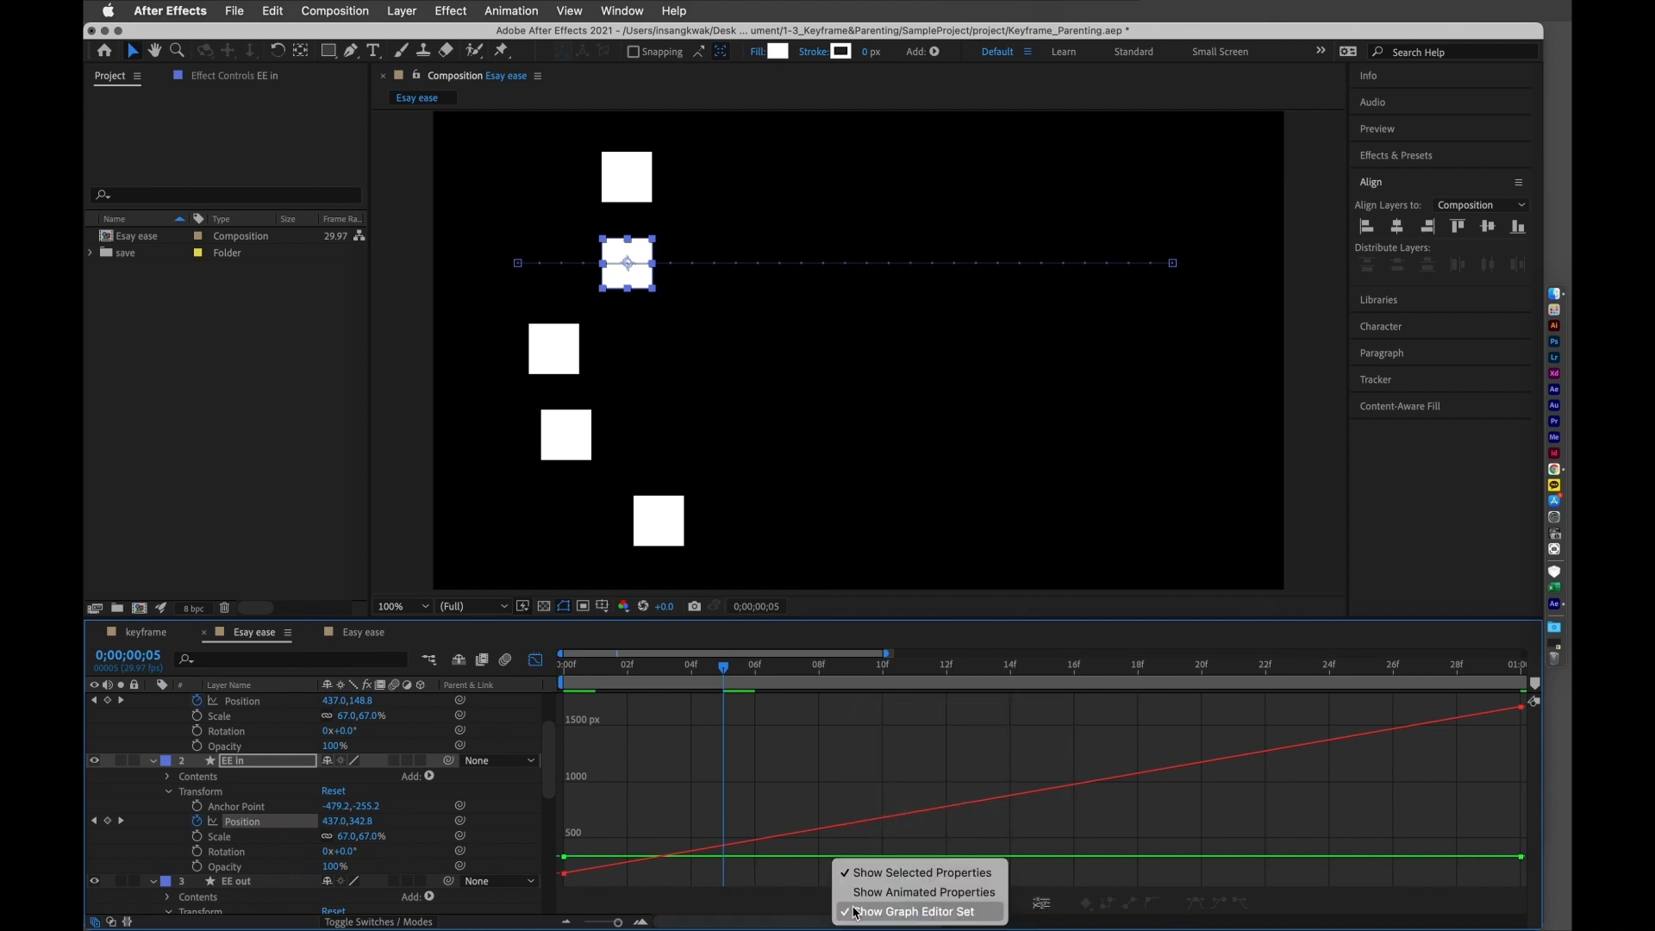
click(868, 894)
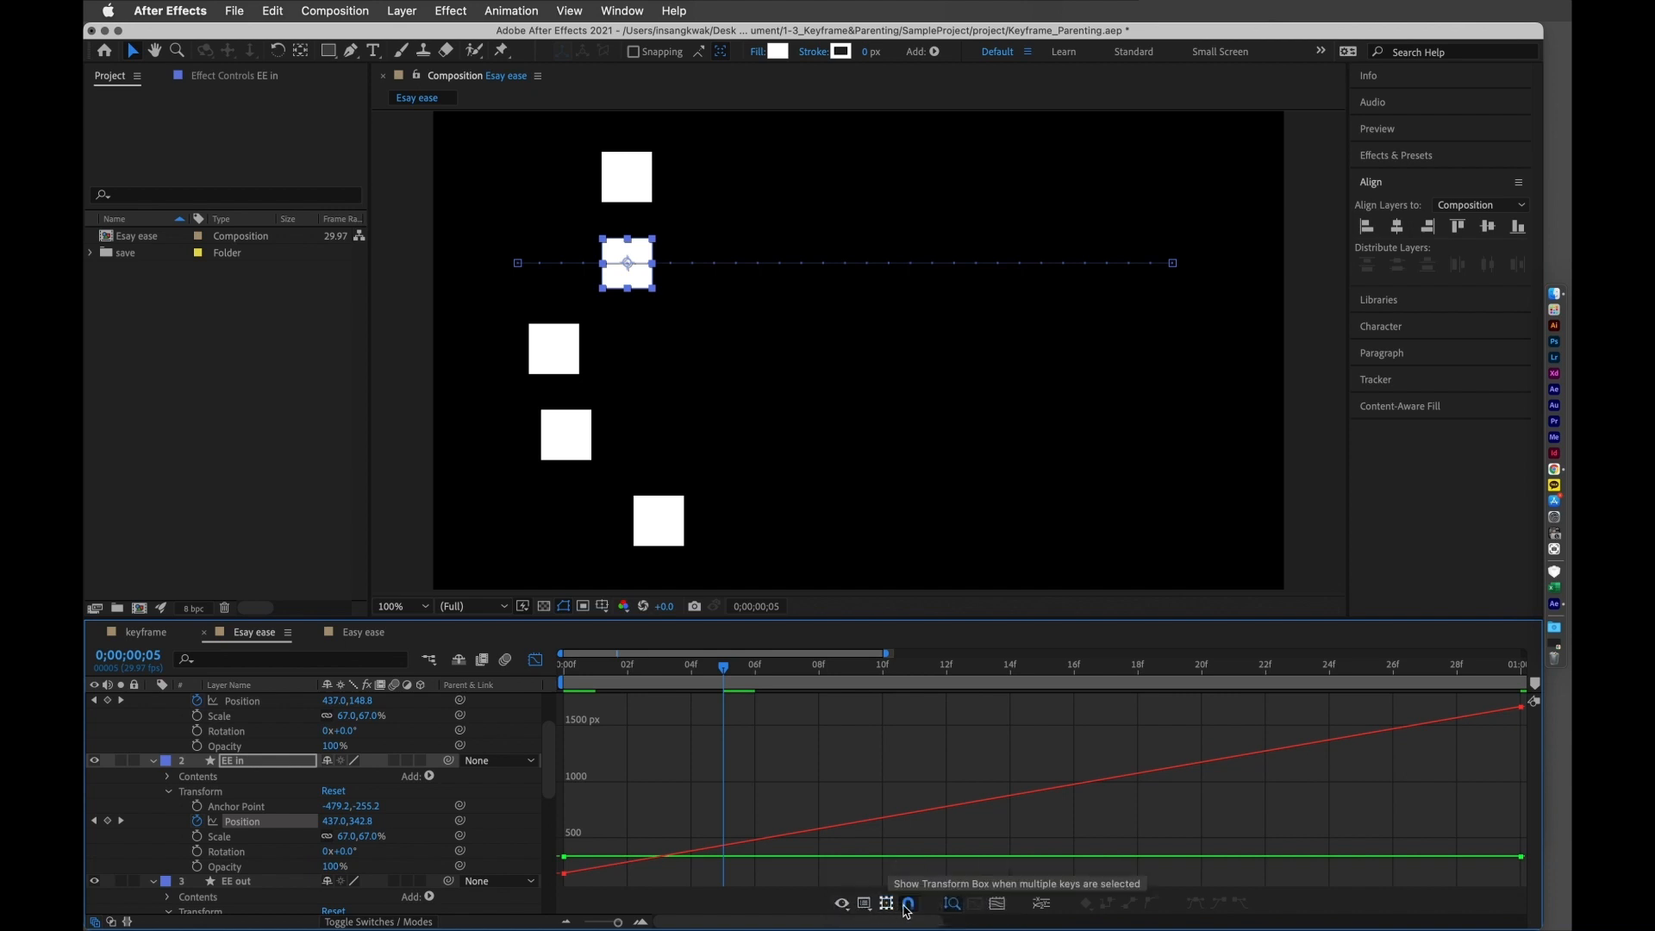
click(886, 903)
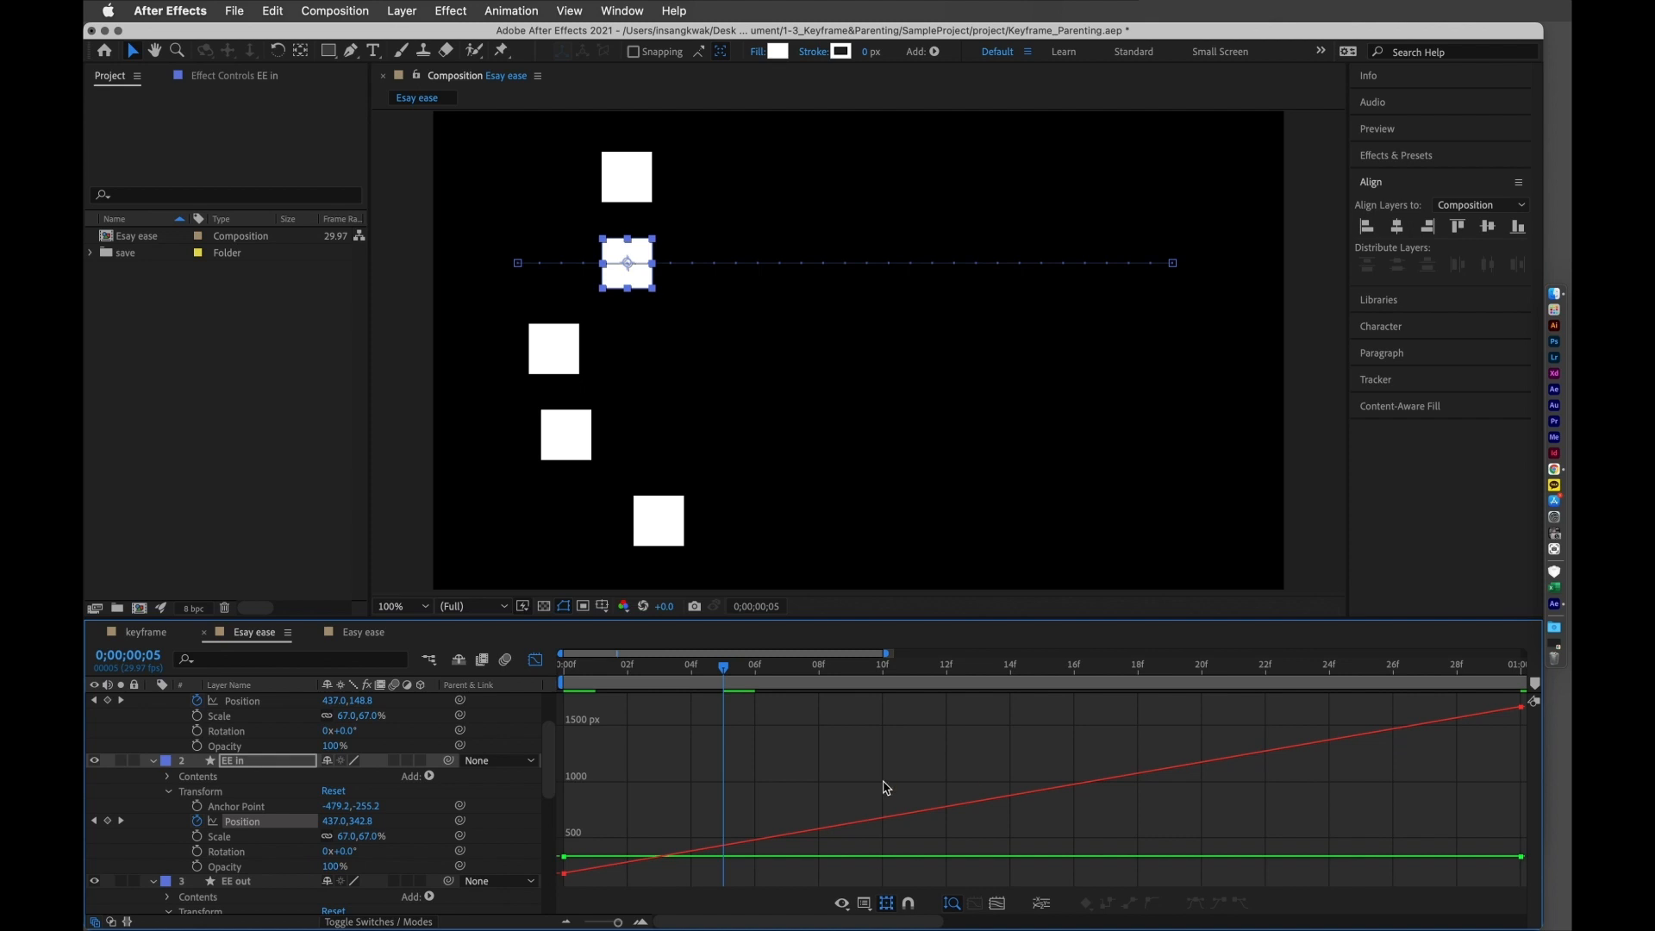
- Try Separate Dimensions on the EE in Position with the whole timeline in view, and rejoin X and Y
key(semicolon)
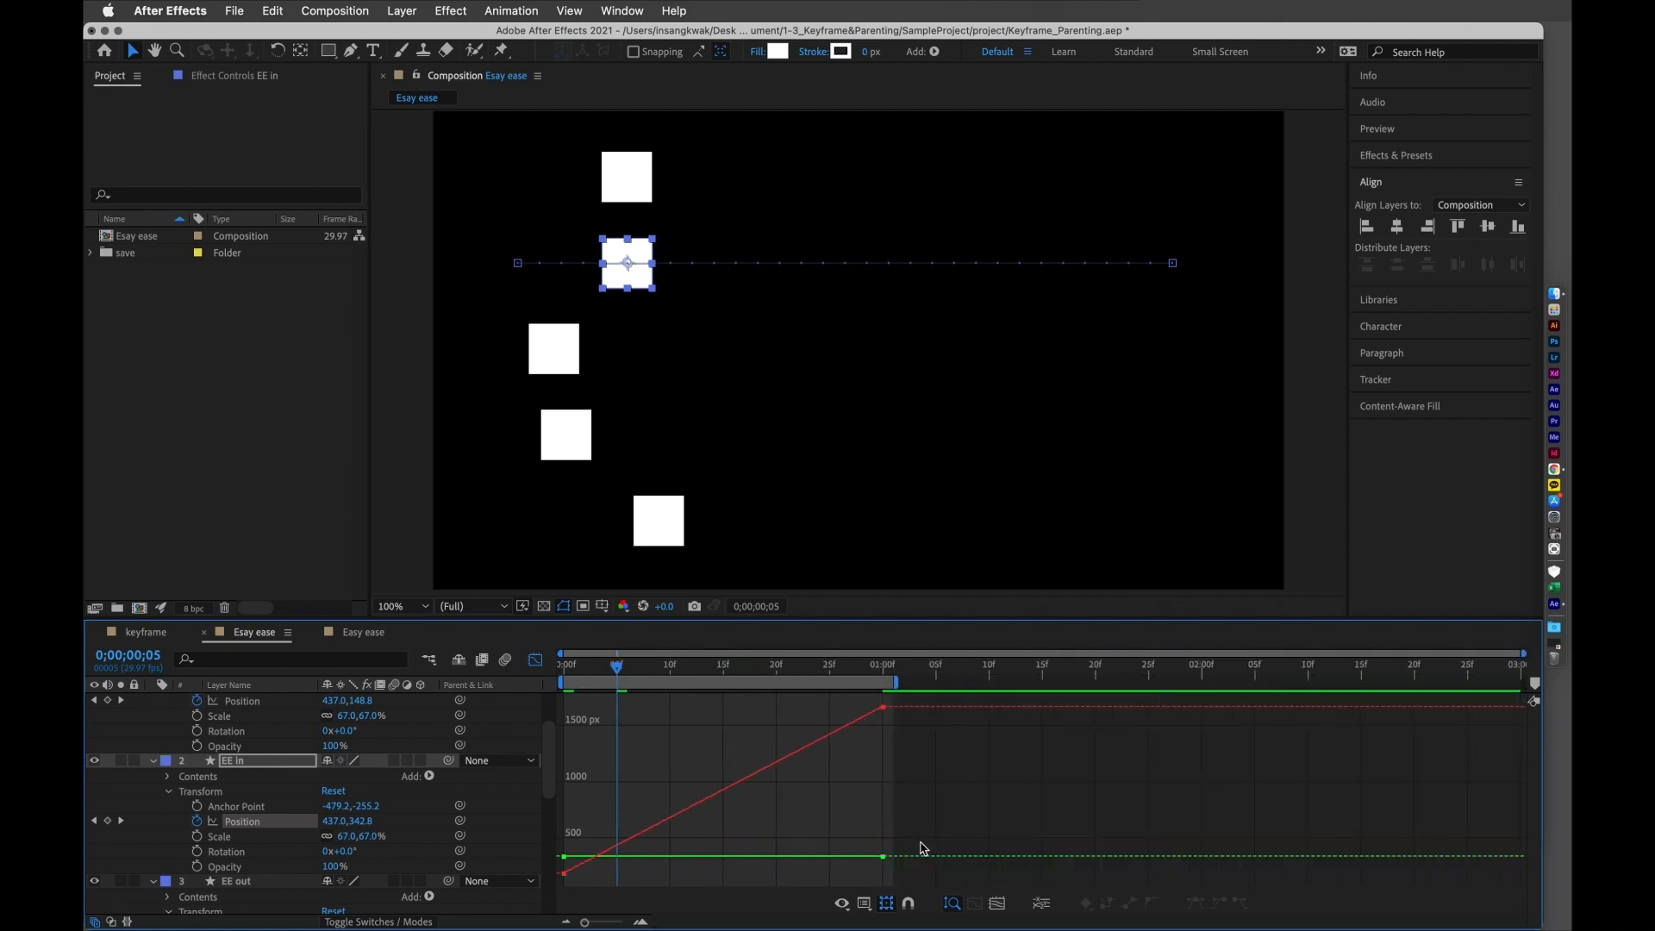
click(1041, 905)
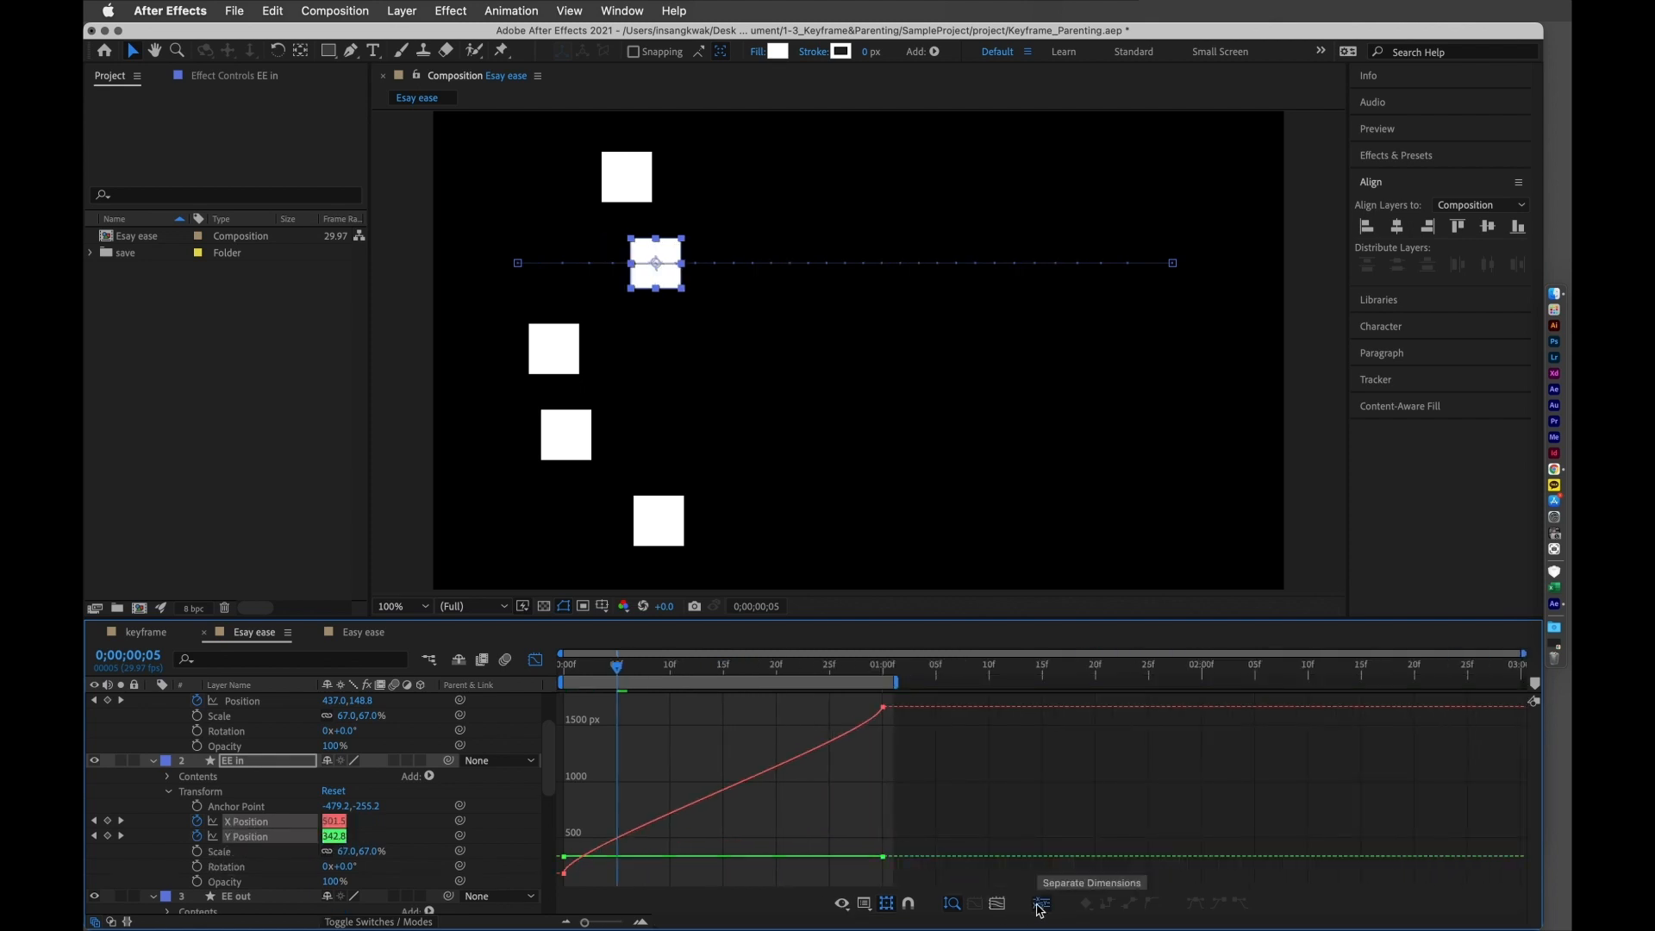
click(1040, 908)
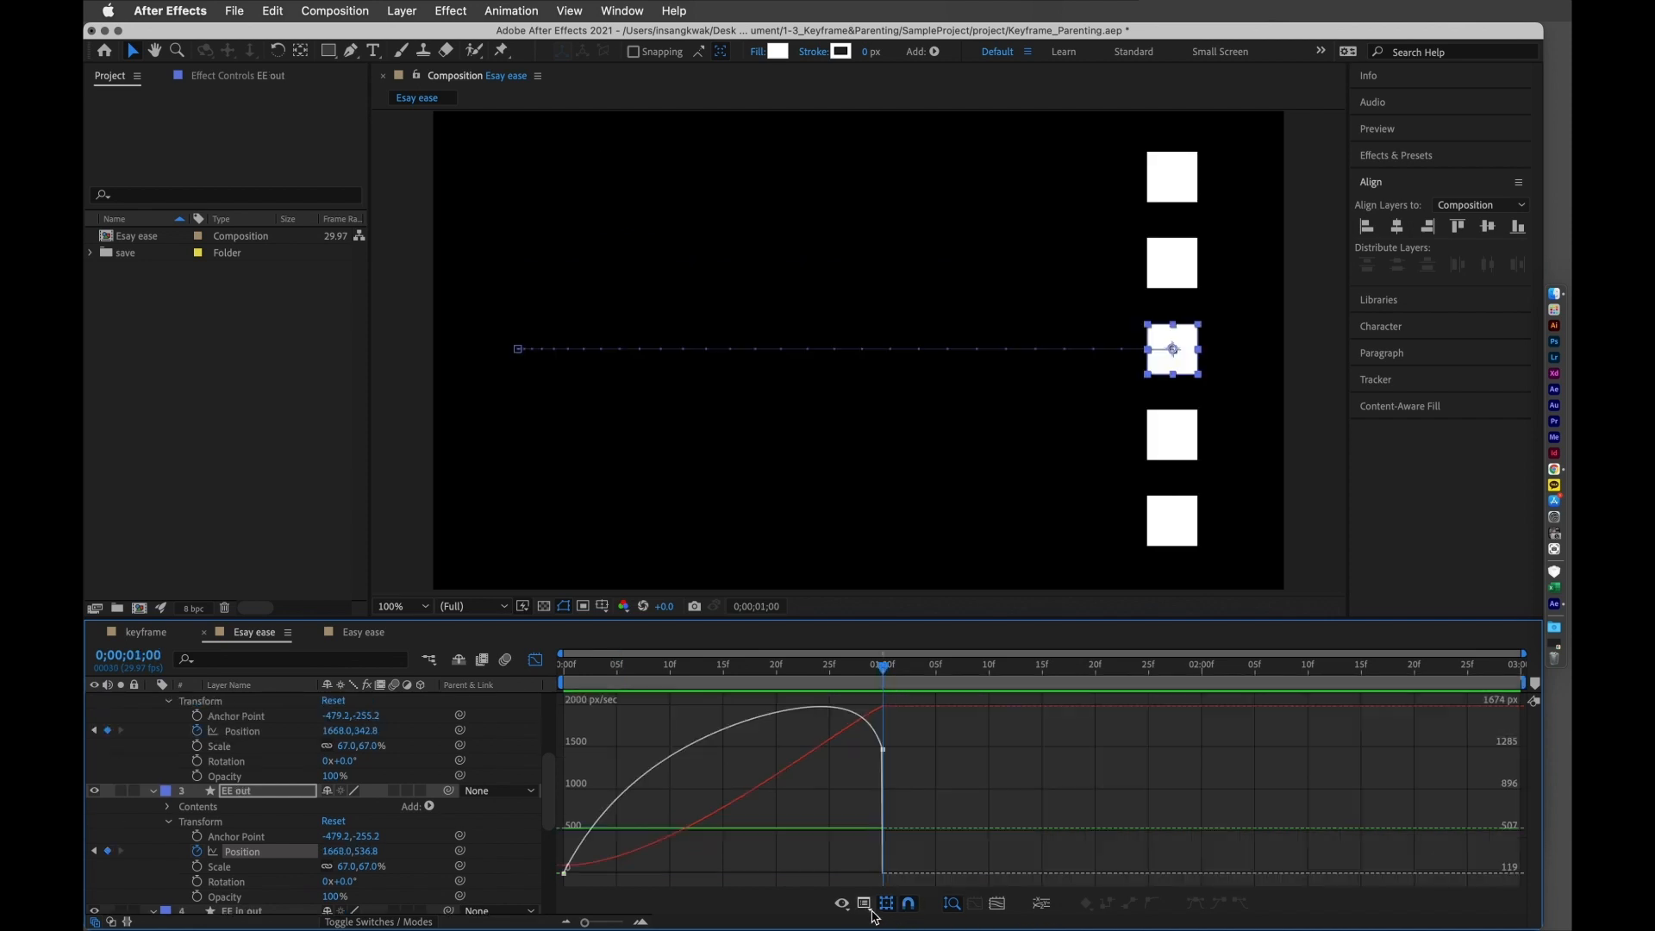
- Set the EE out layer's Position graph to Edit Speed Graph, select its curve and hide the reference graph
click(864, 903)
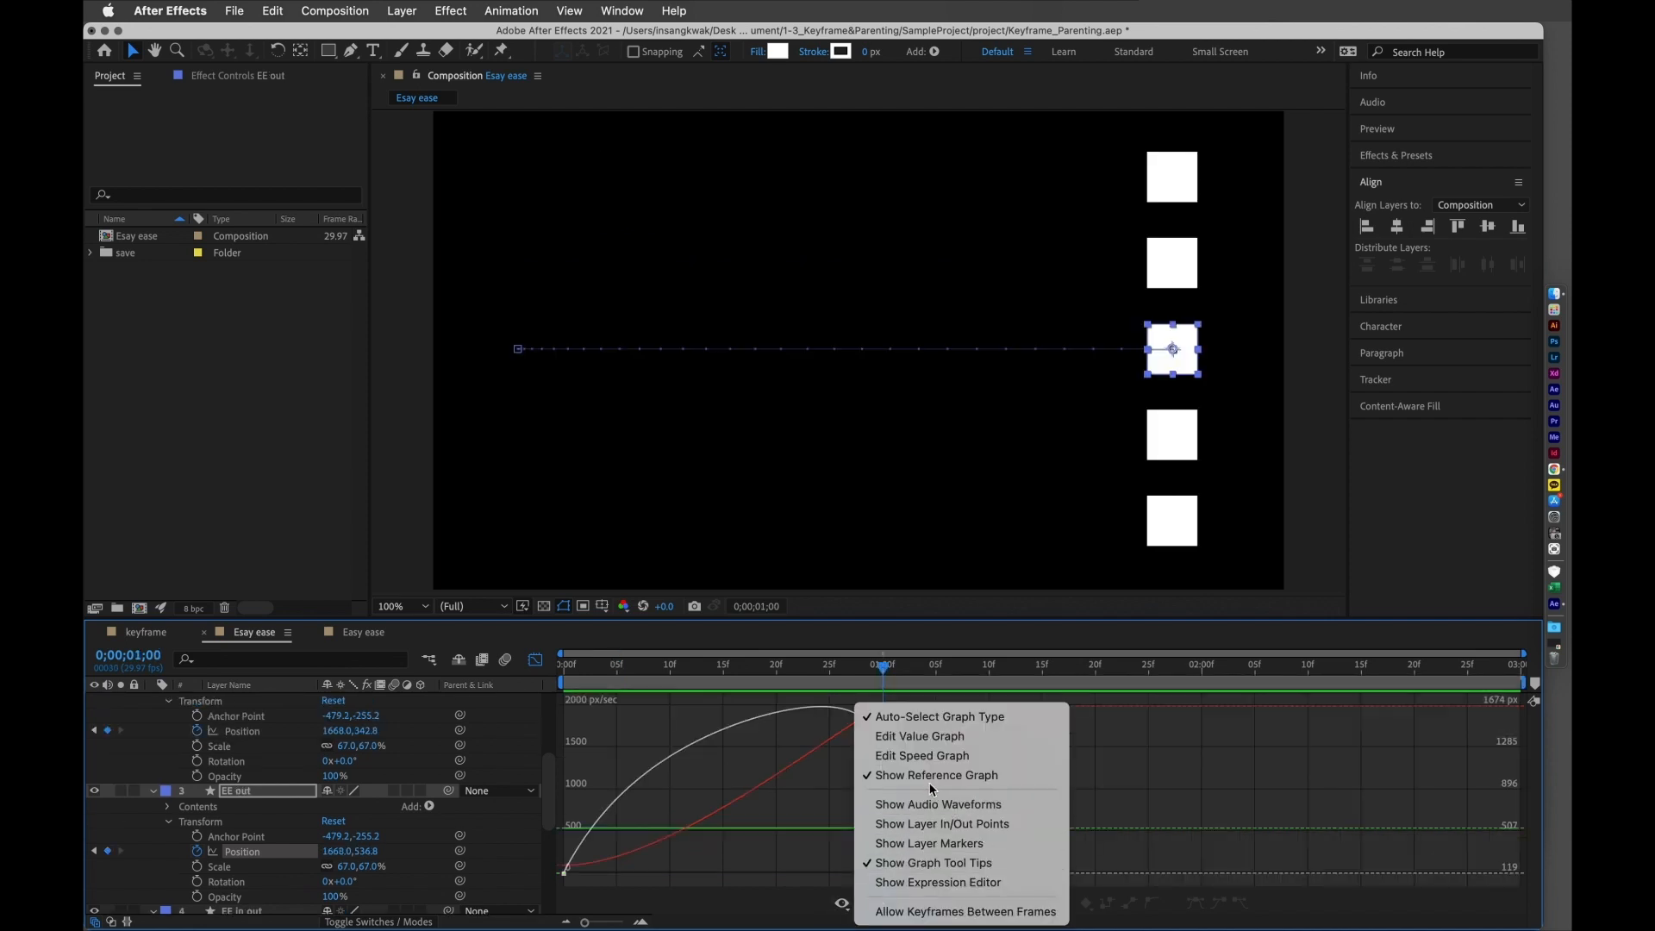
click(939, 761)
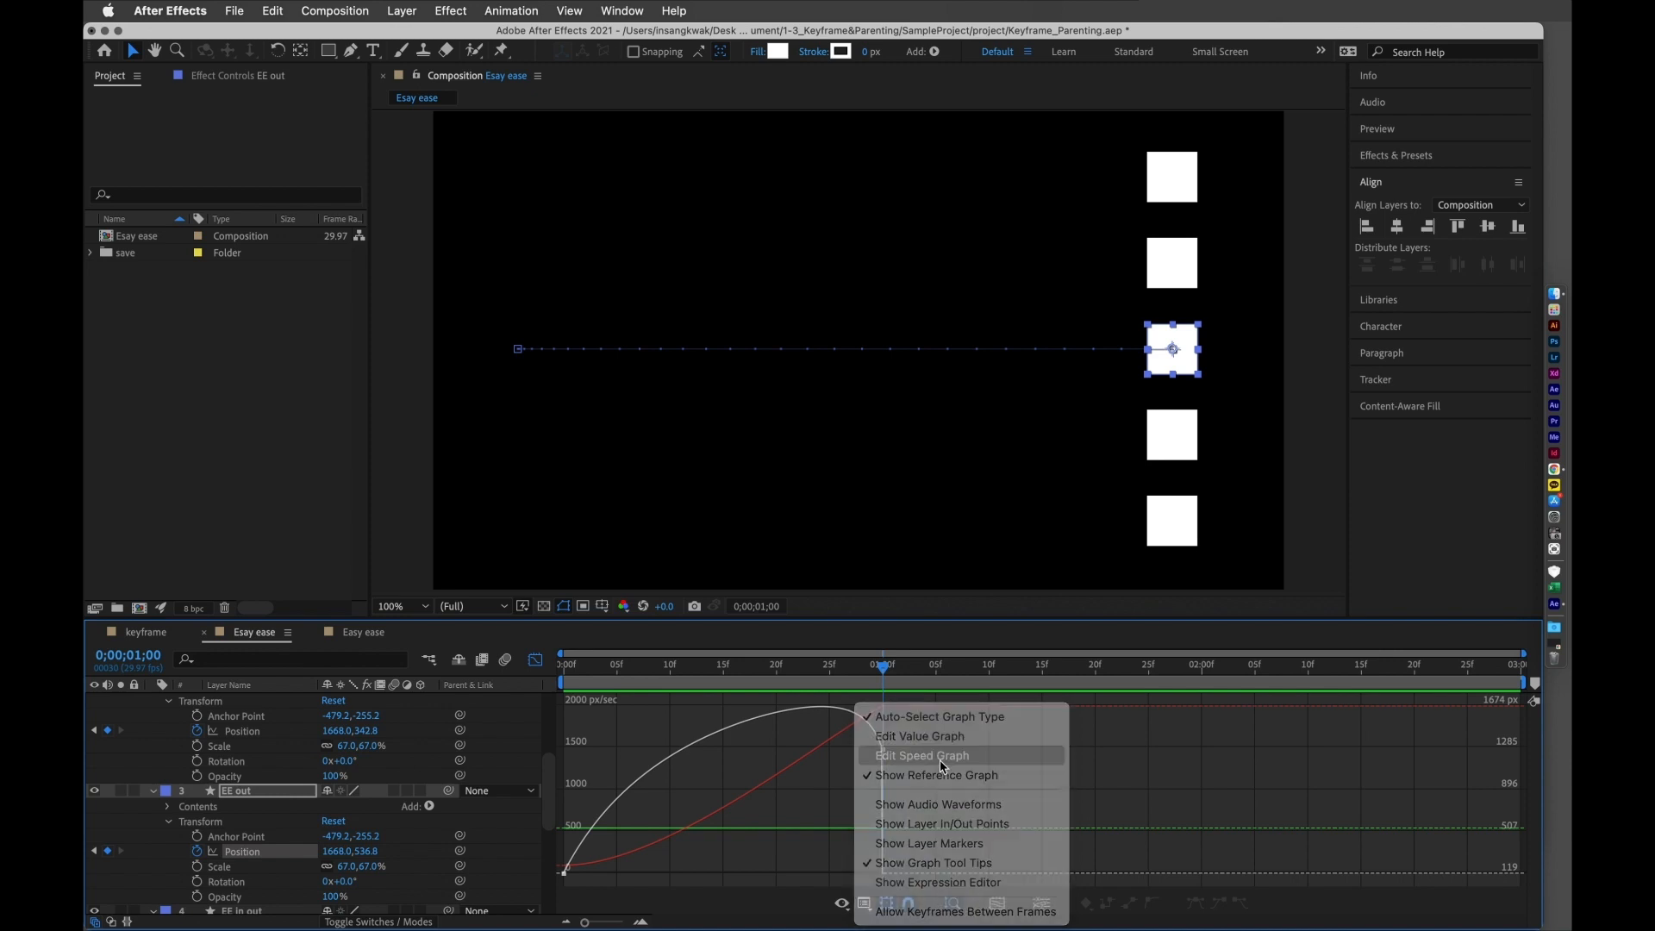
click(841, 711)
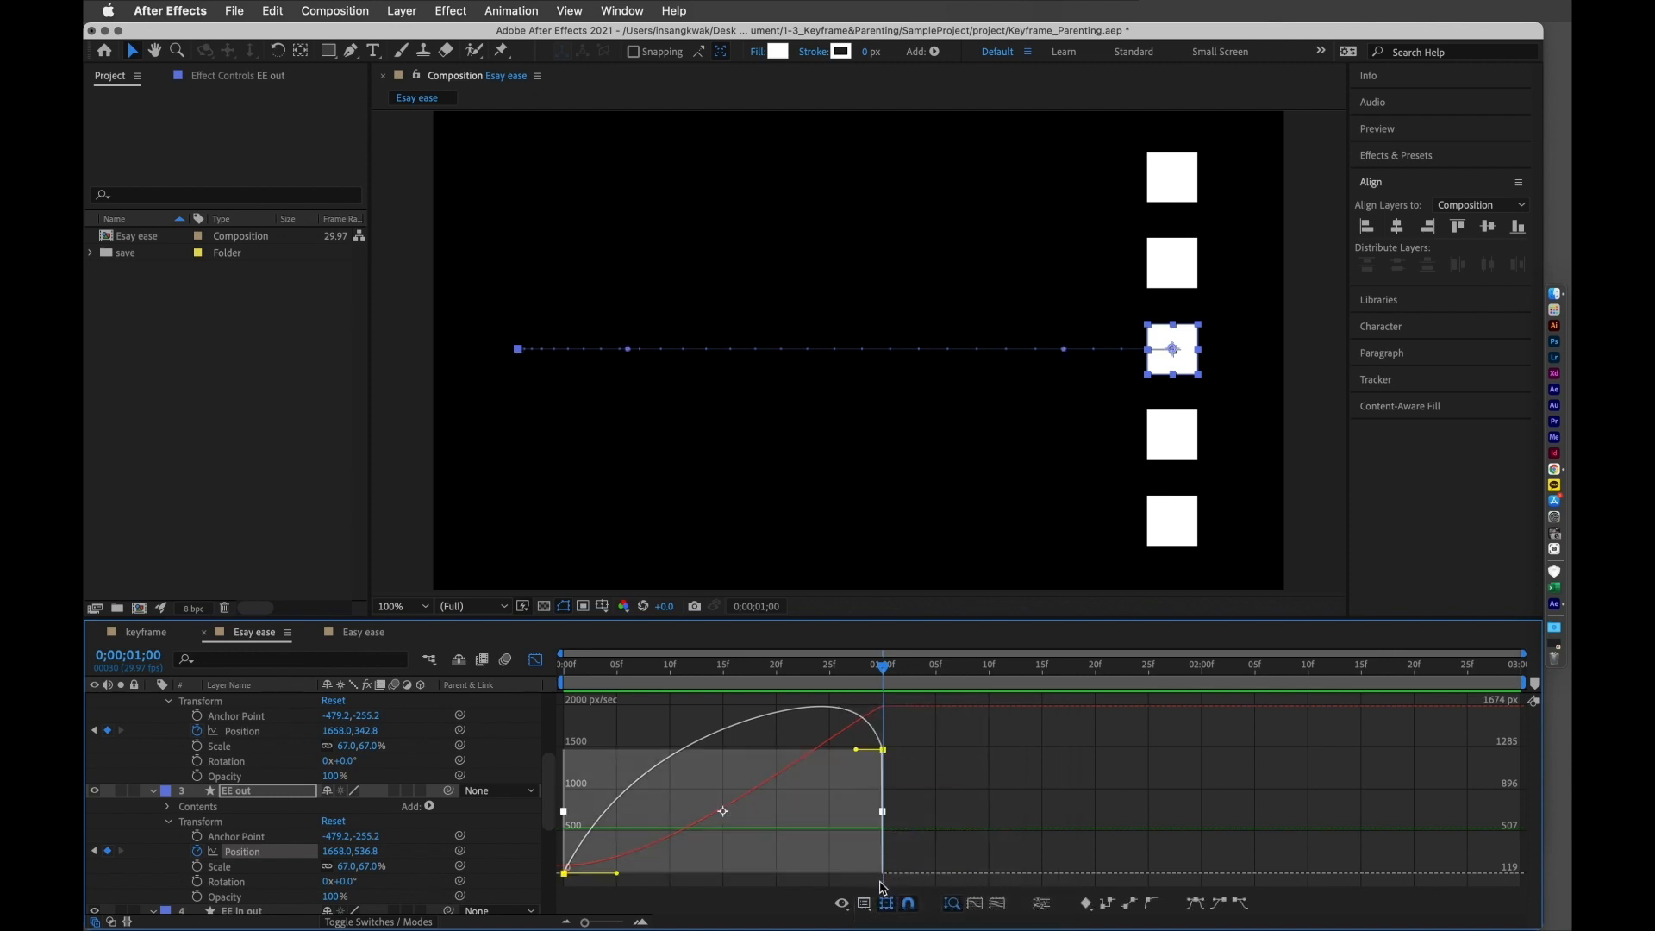
click(864, 904)
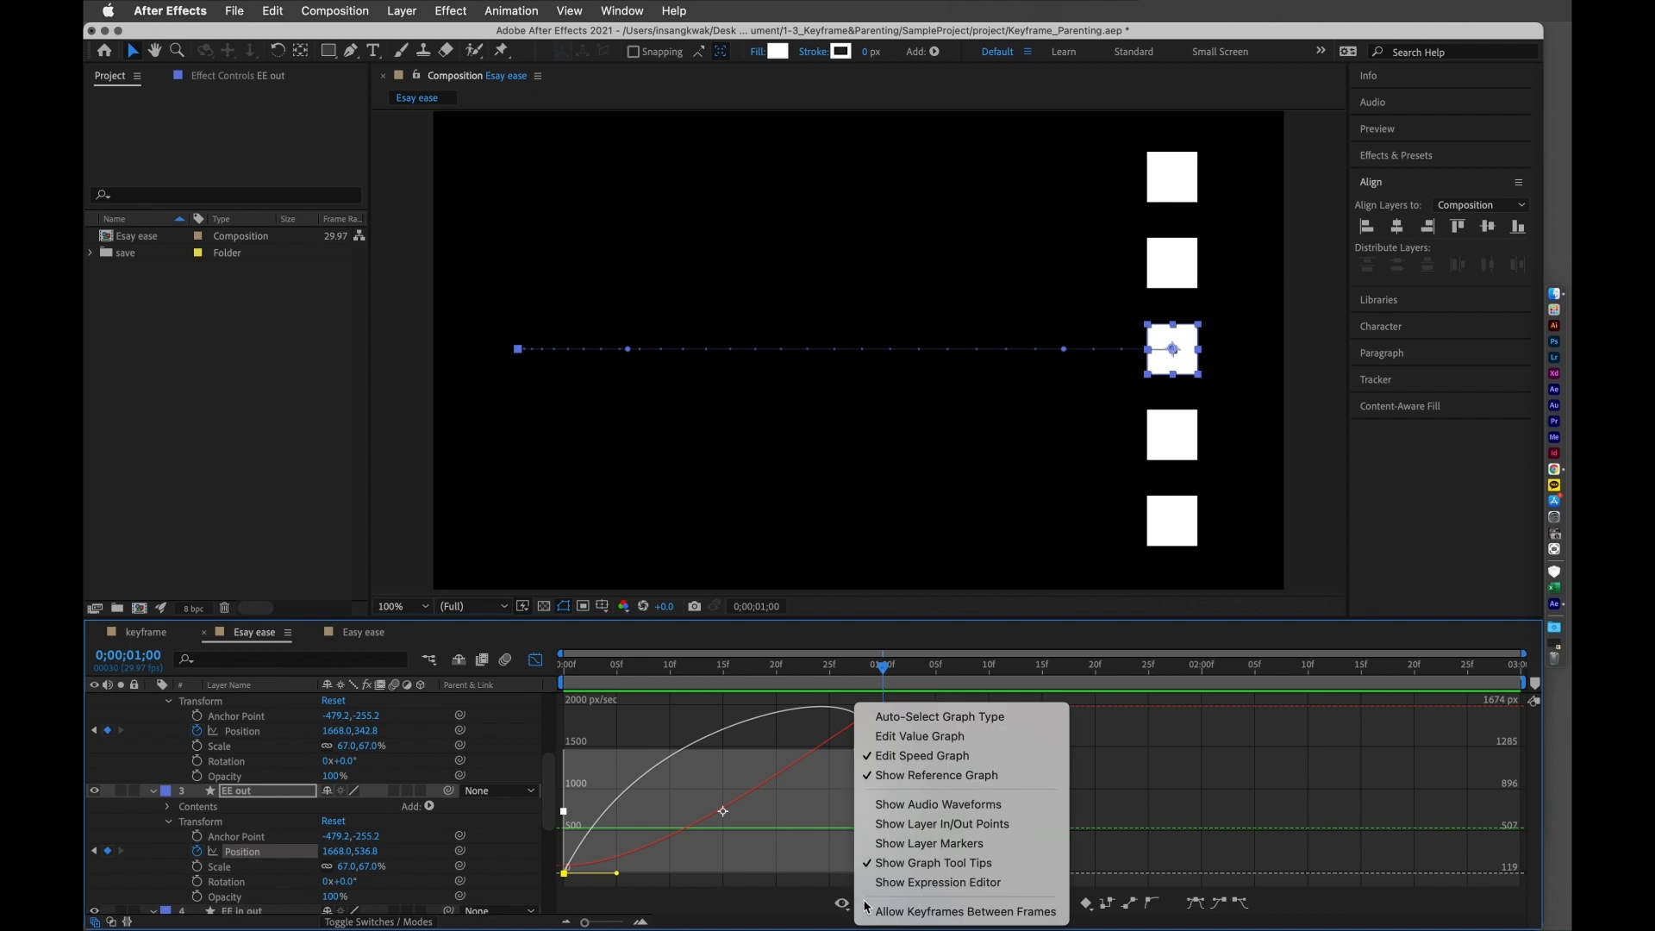
click(927, 775)
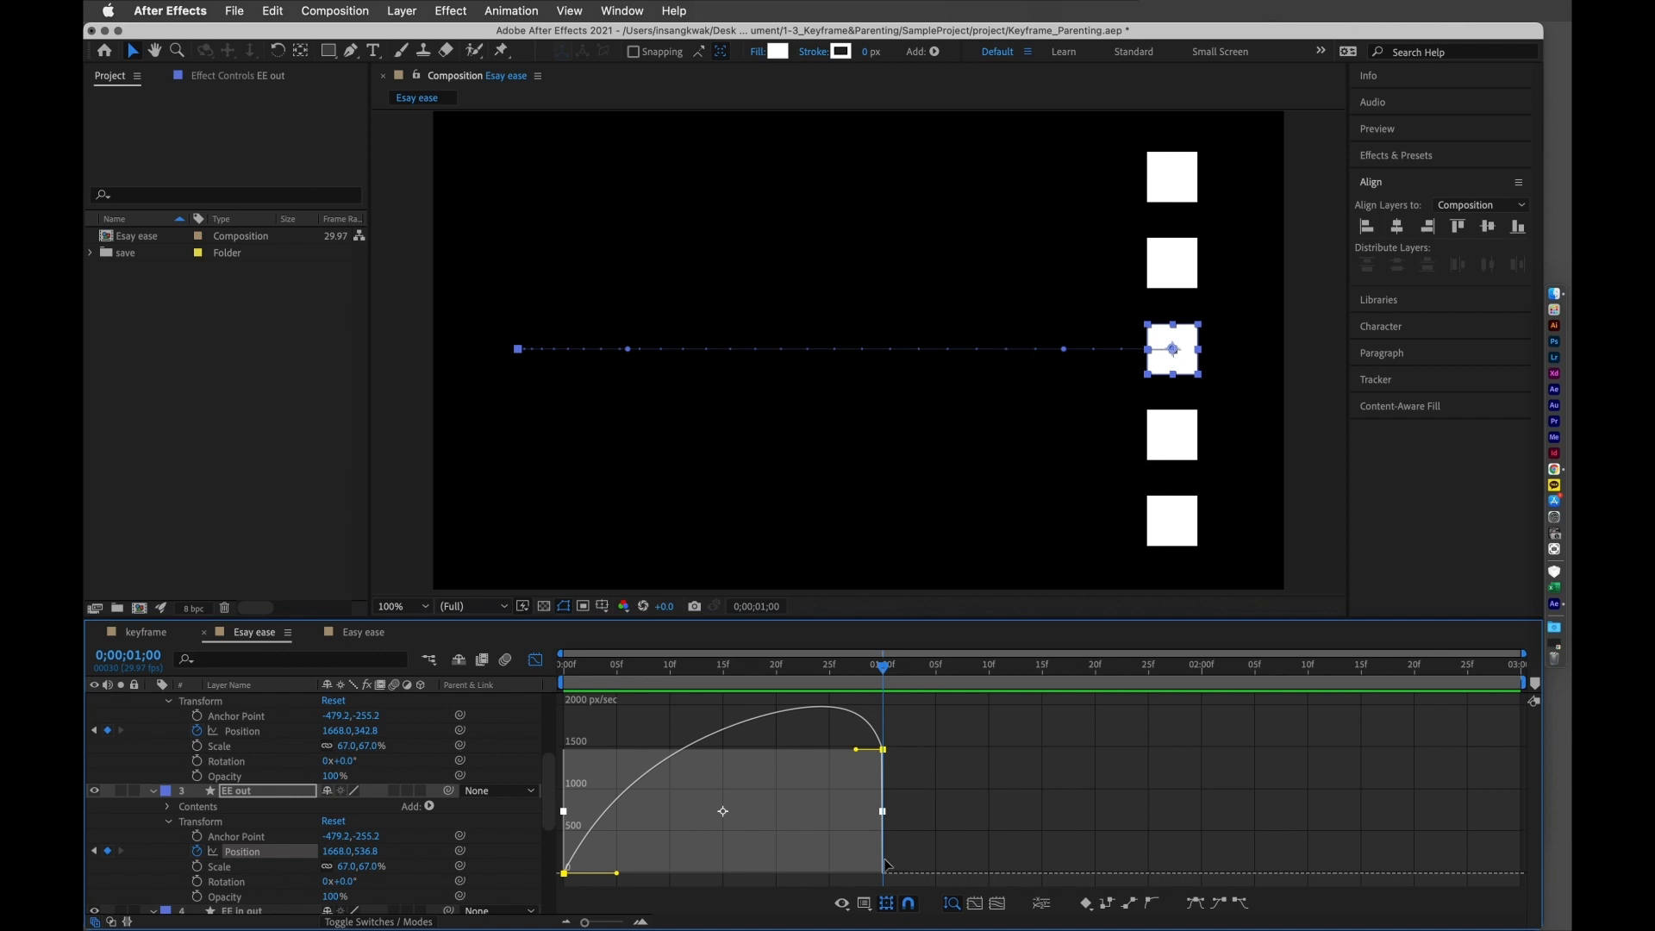
click(844, 905)
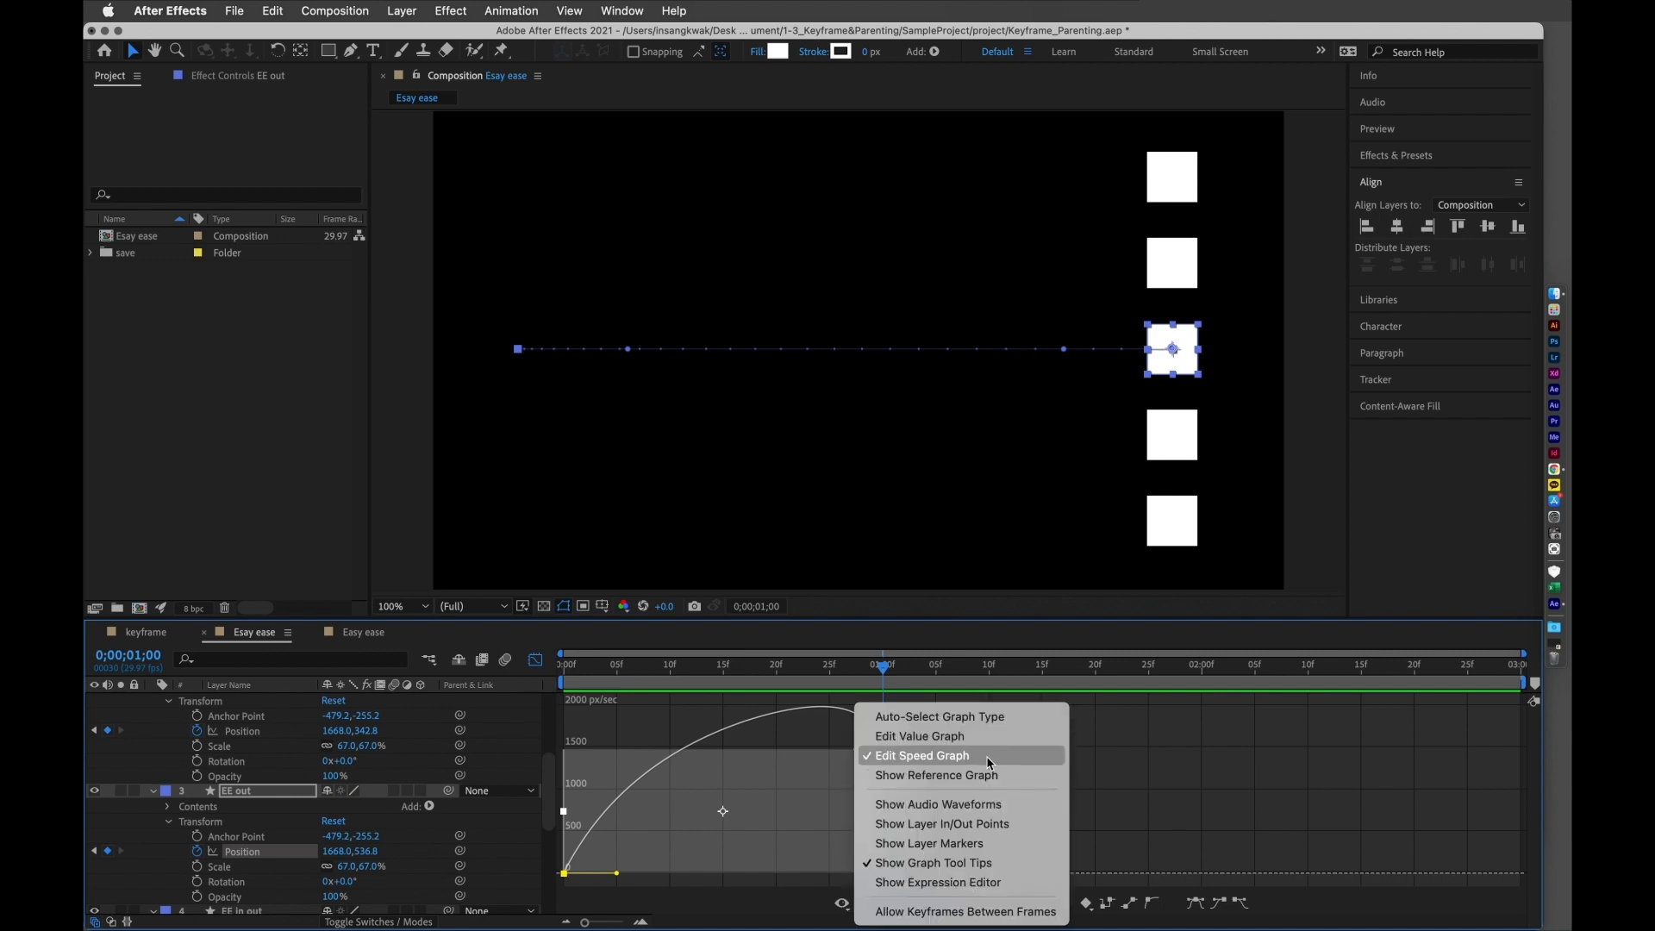
click(774, 921)
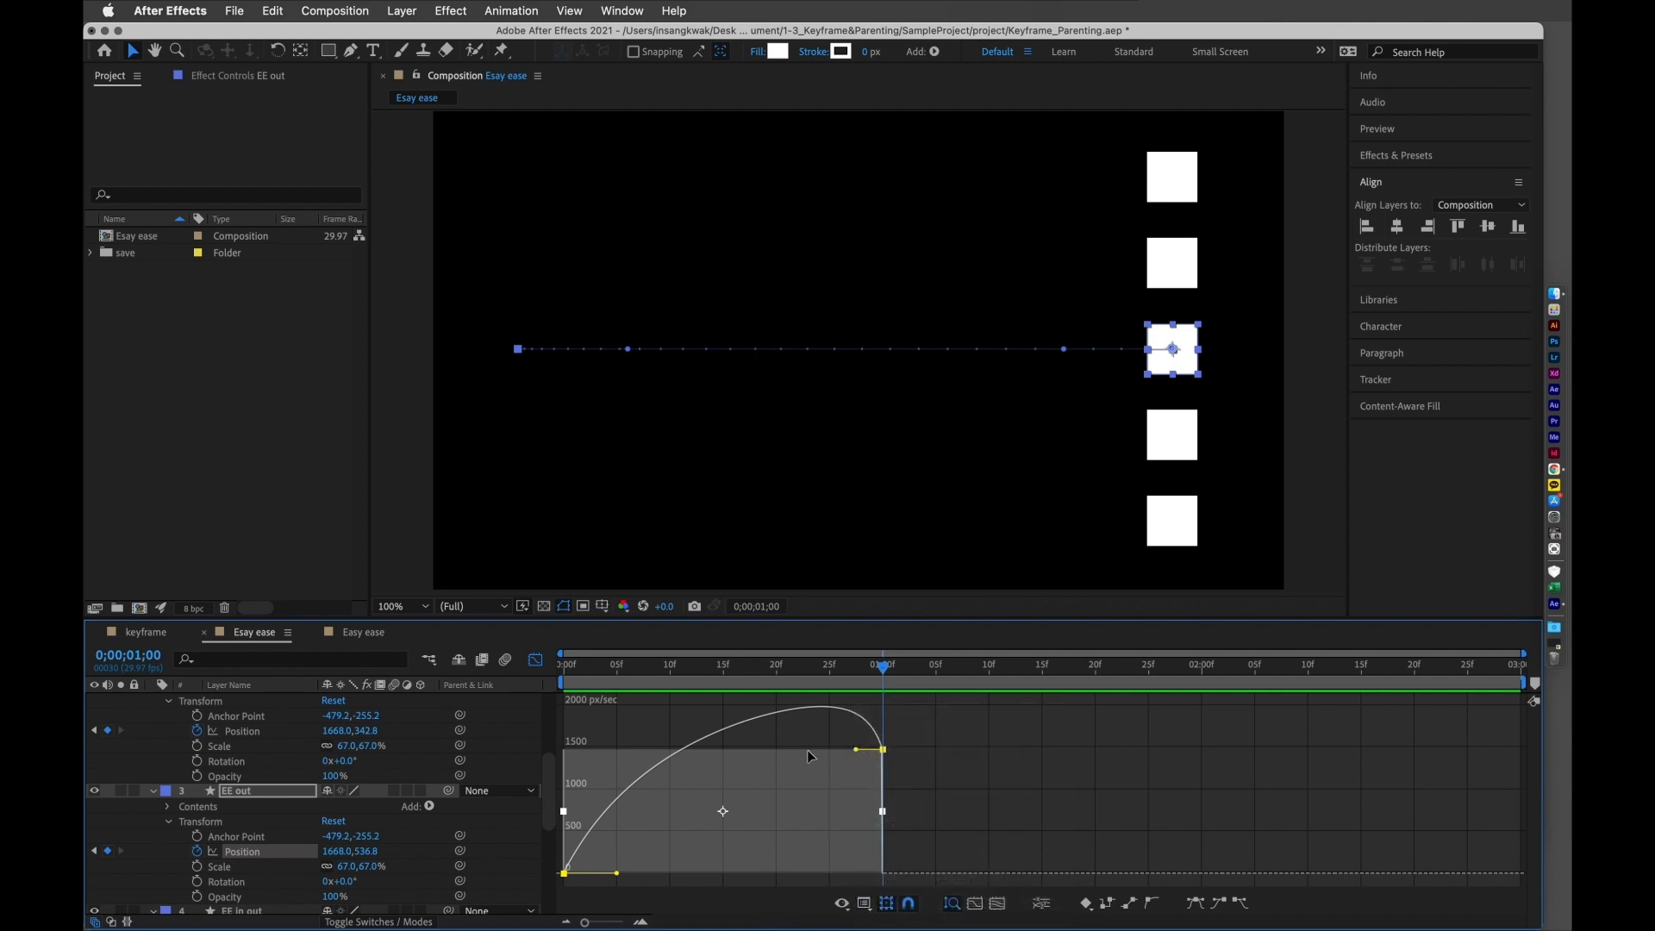
- Display the speed graph of the EE in layer's Position and select its whole curve
click(272, 791)
scroll(272, 797, up, 5)
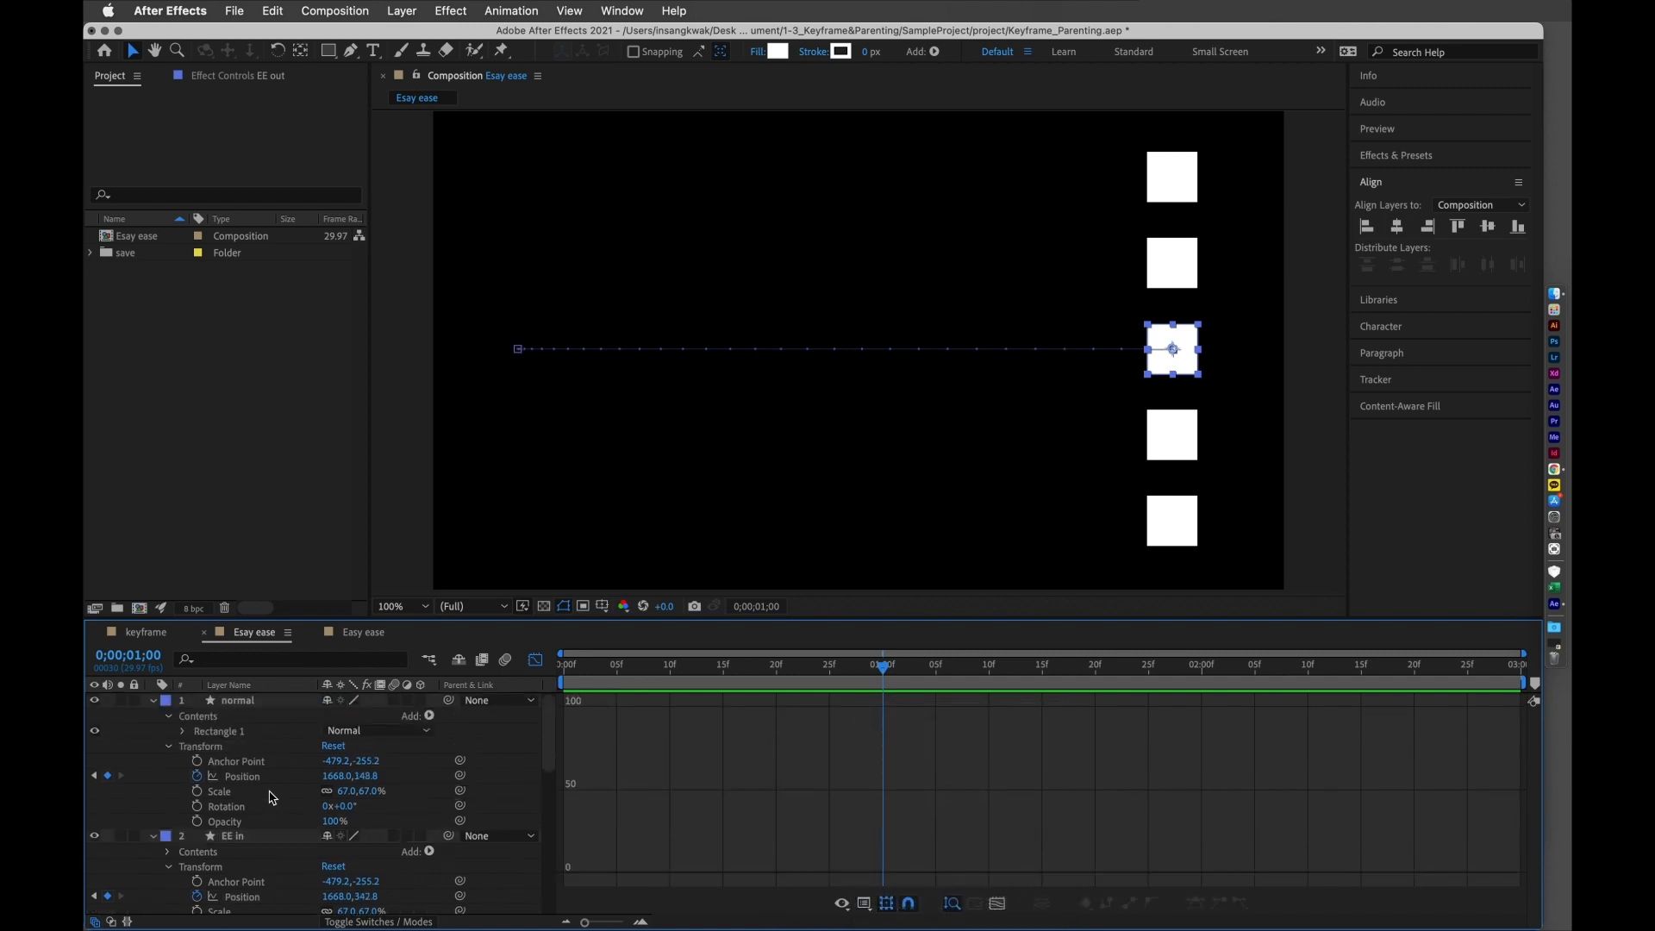
click(264, 839)
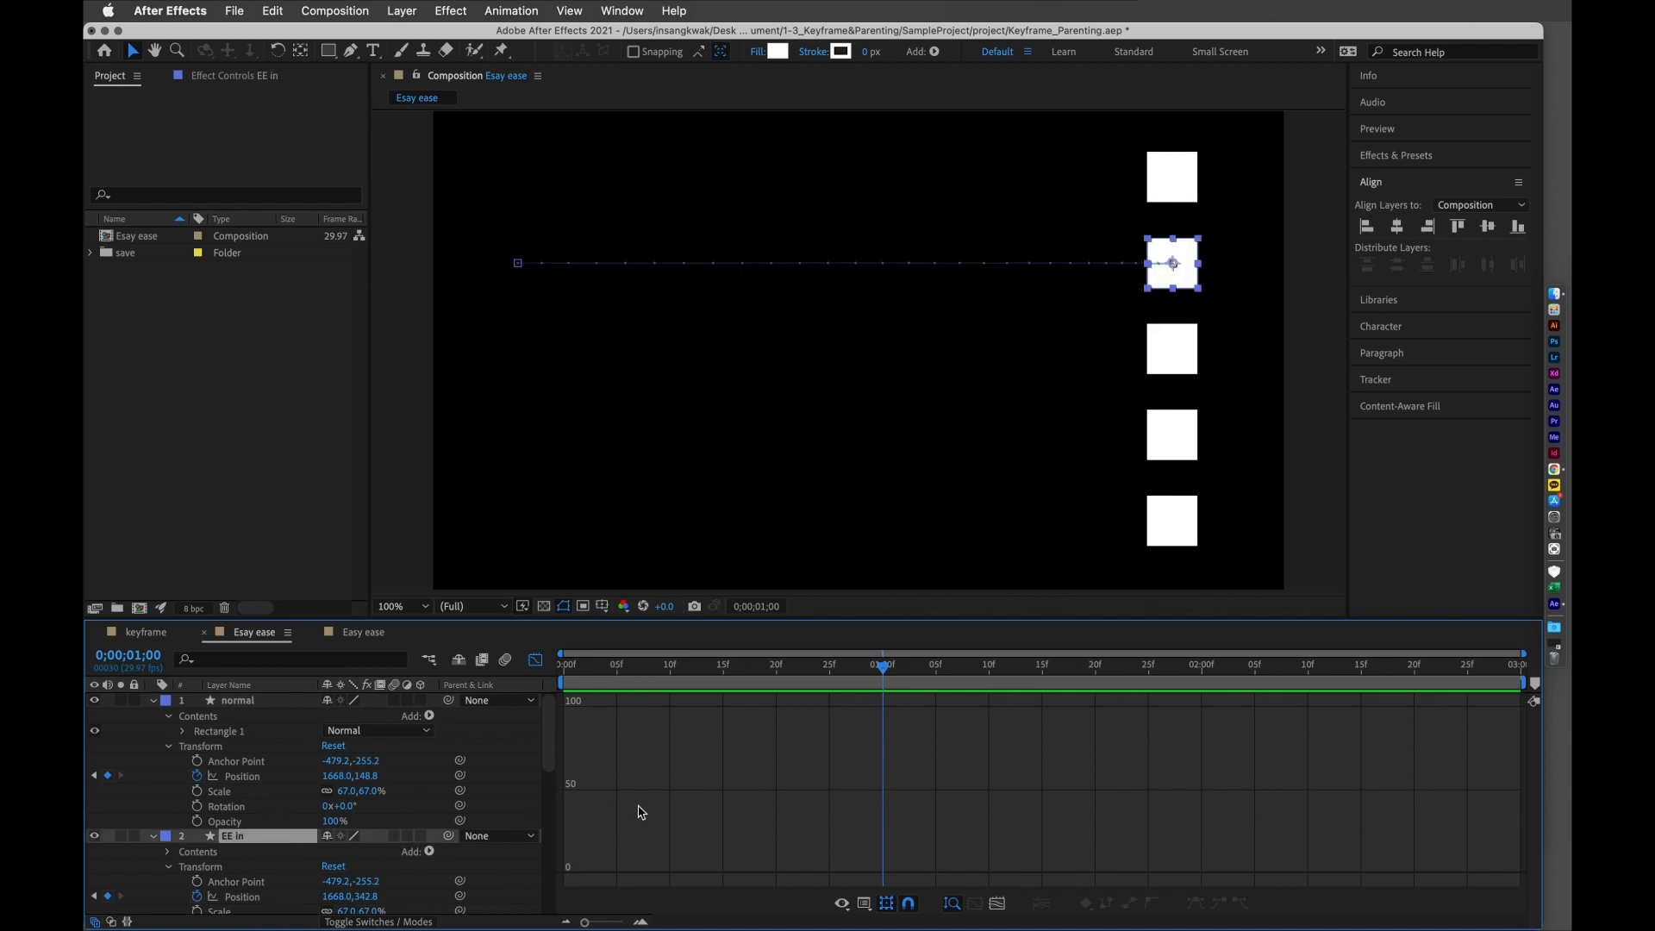
click(536, 660)
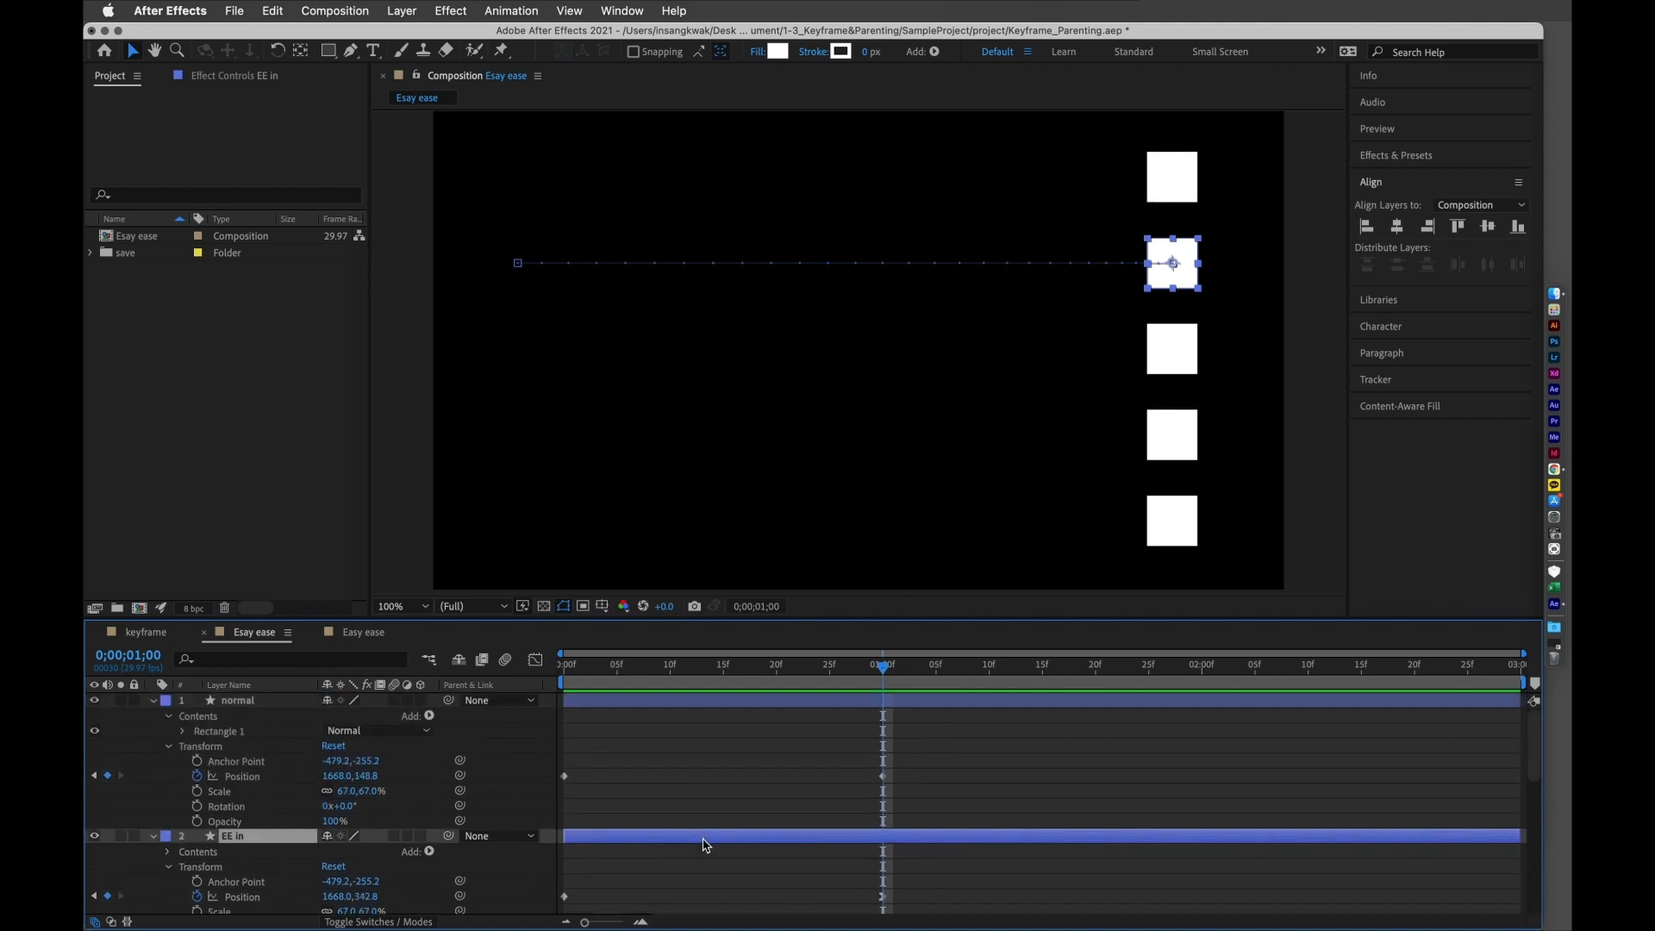
scroll(704, 843, down, 3)
click(535, 660)
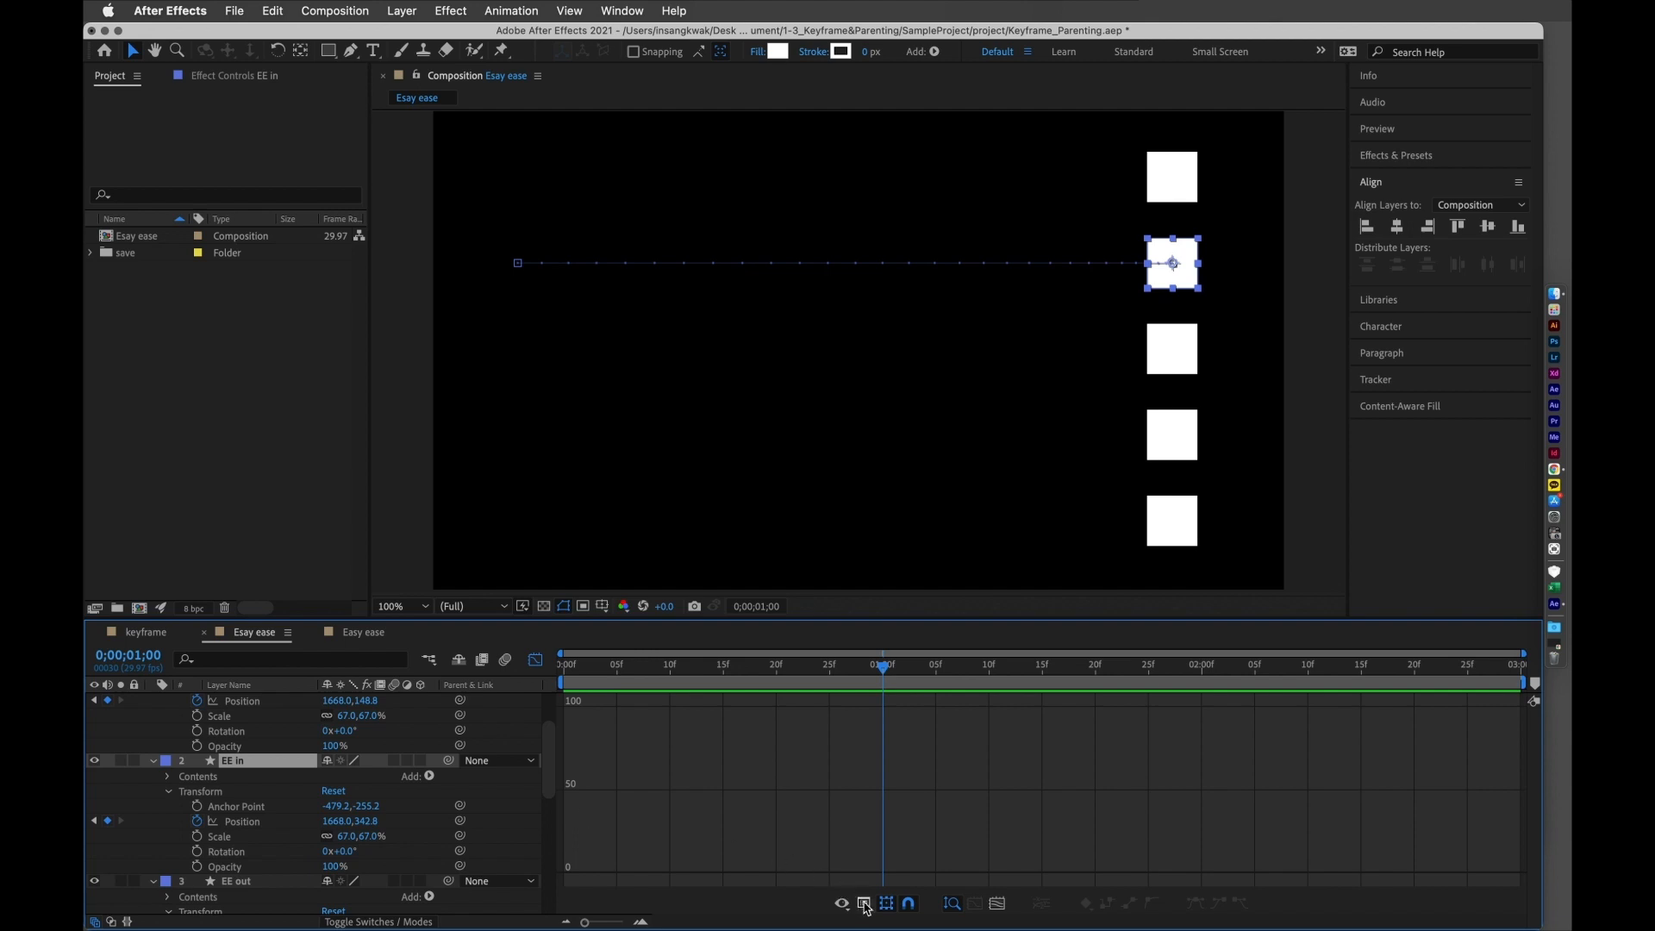
click(845, 902)
click(820, 758)
click(252, 825)
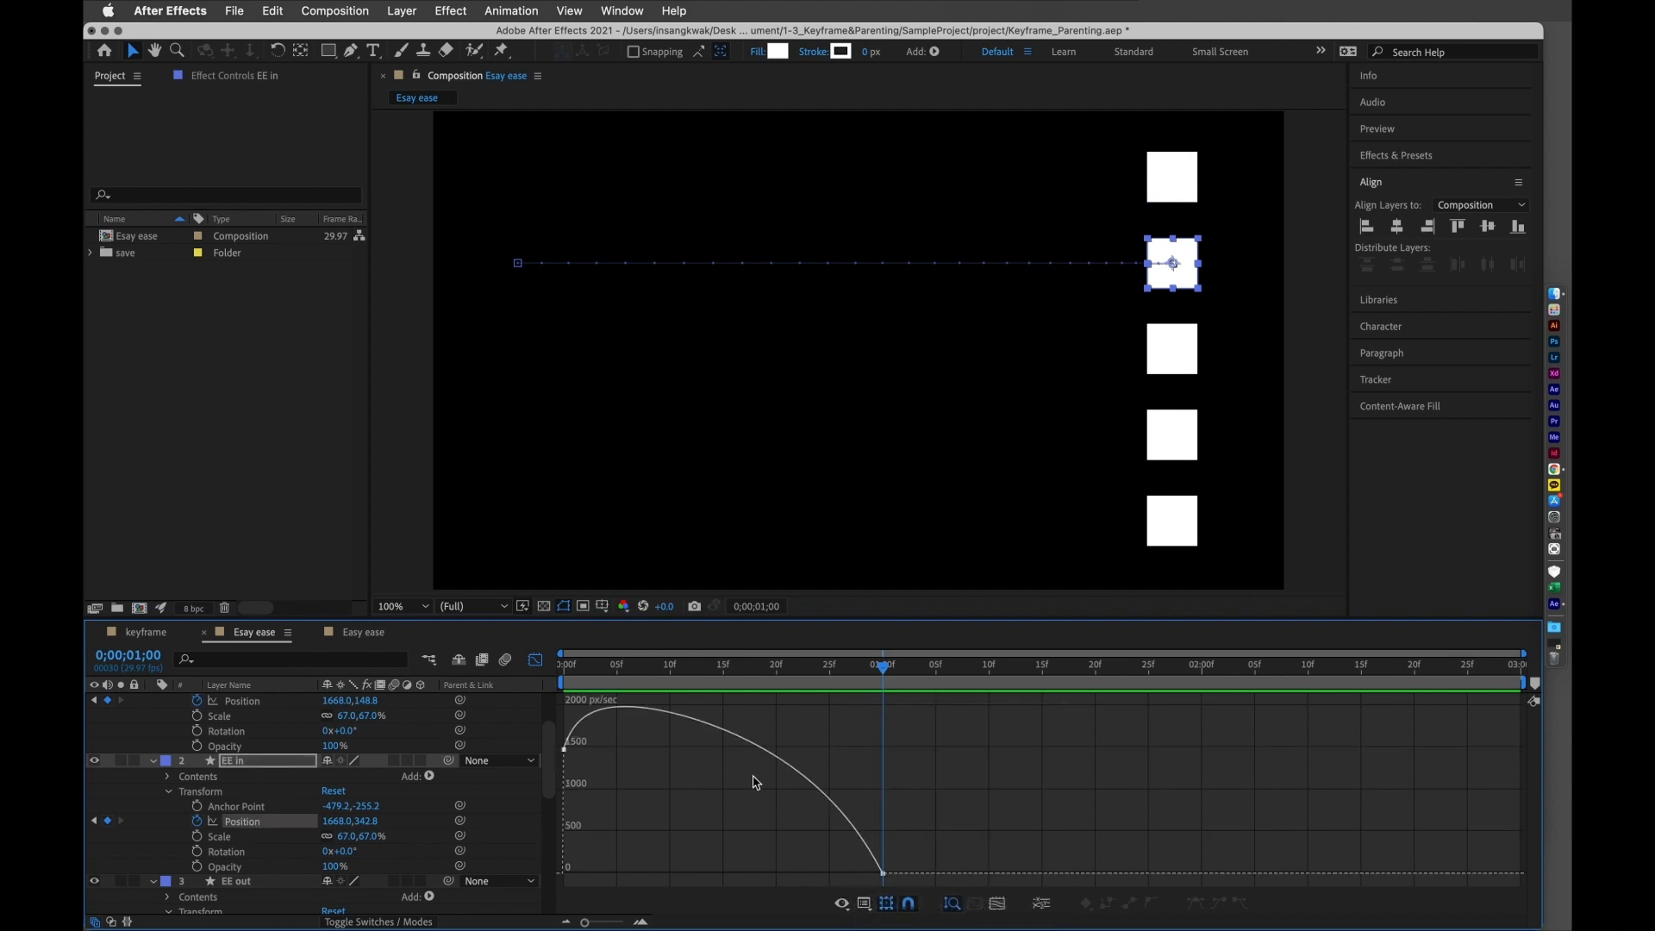
click(810, 783)
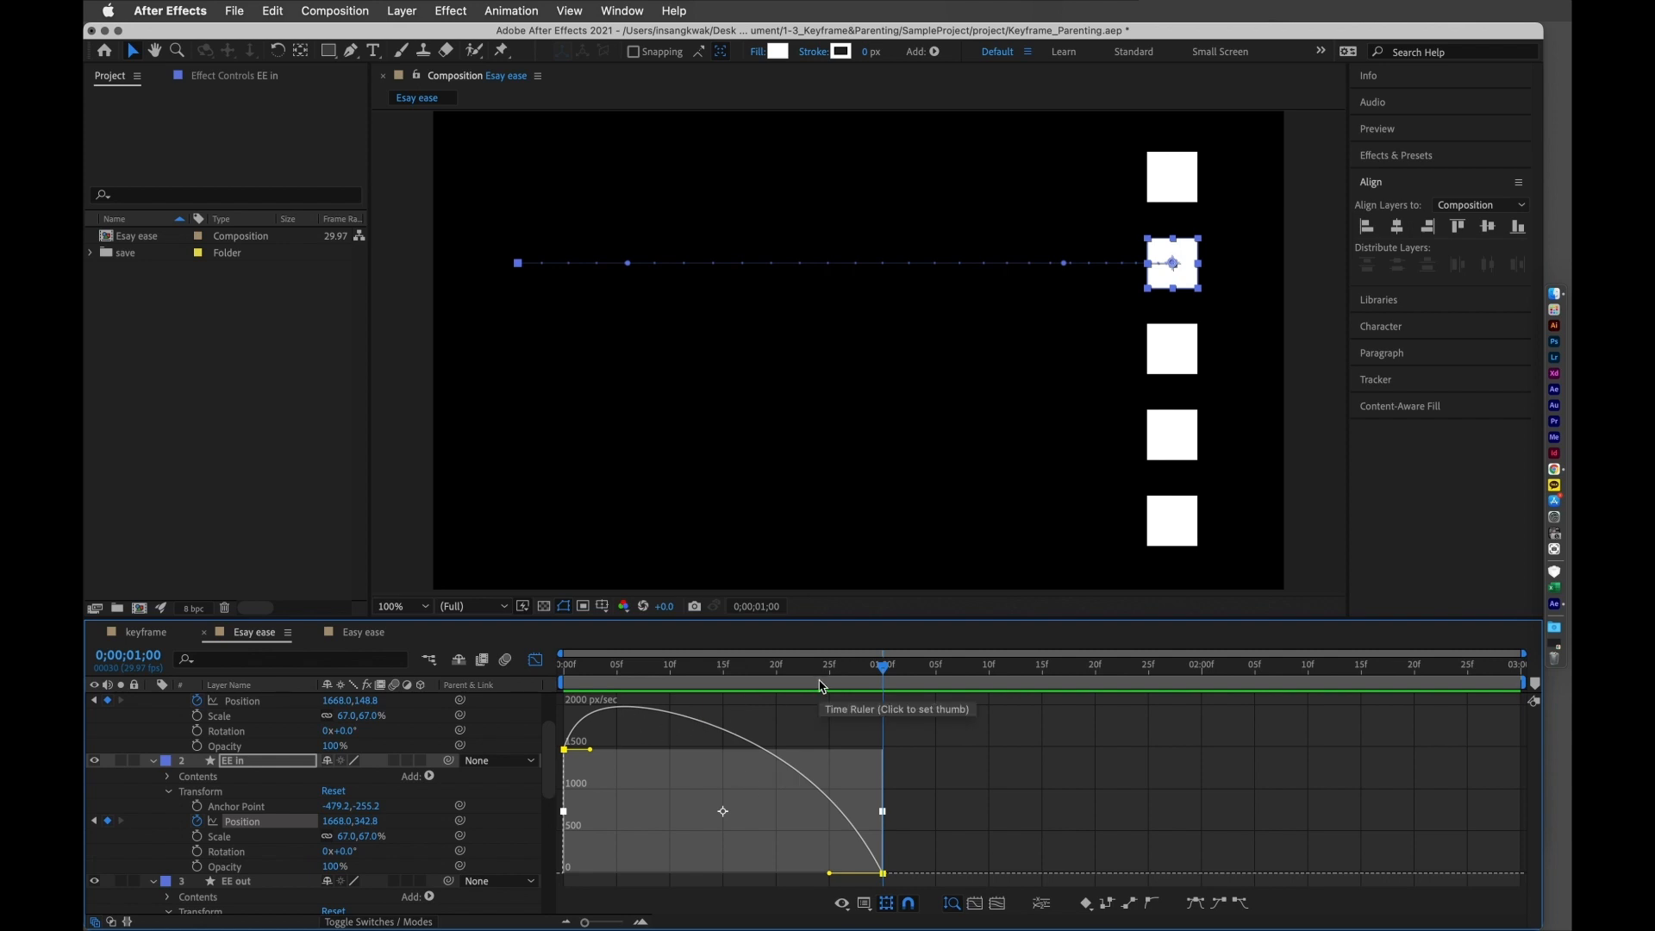
- Lengthen the incoming handle of EE in's last Position keyframe to about 75% influence at 0 px/sec
mouse_move(565, 751)
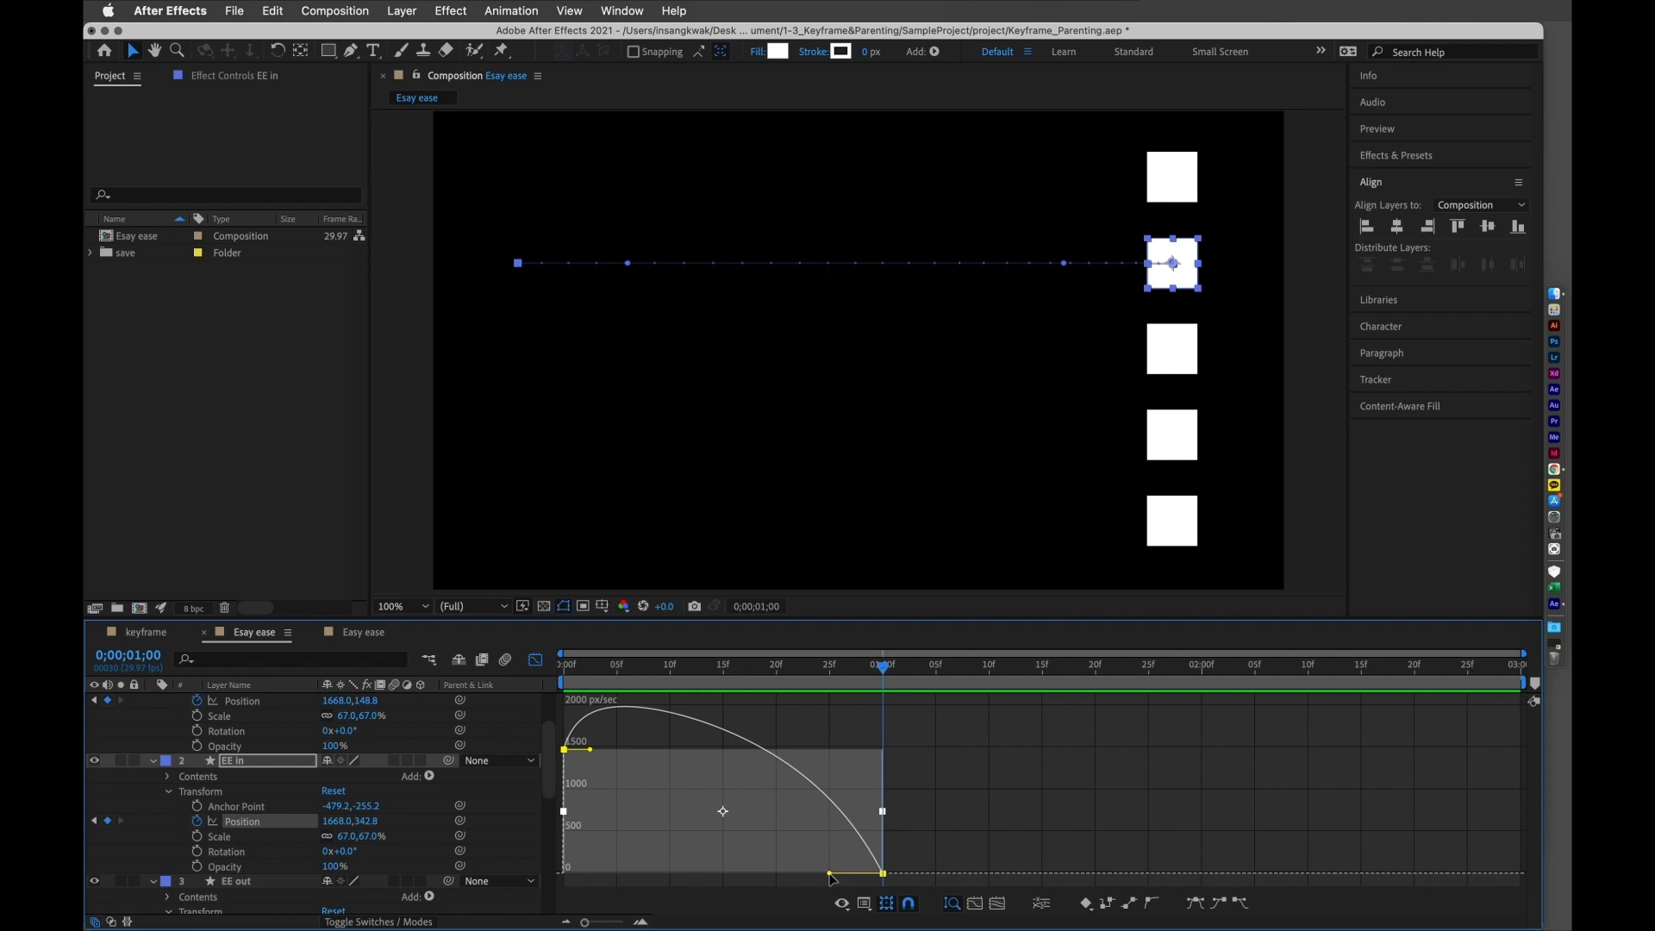
drag(830, 875, 778, 874)
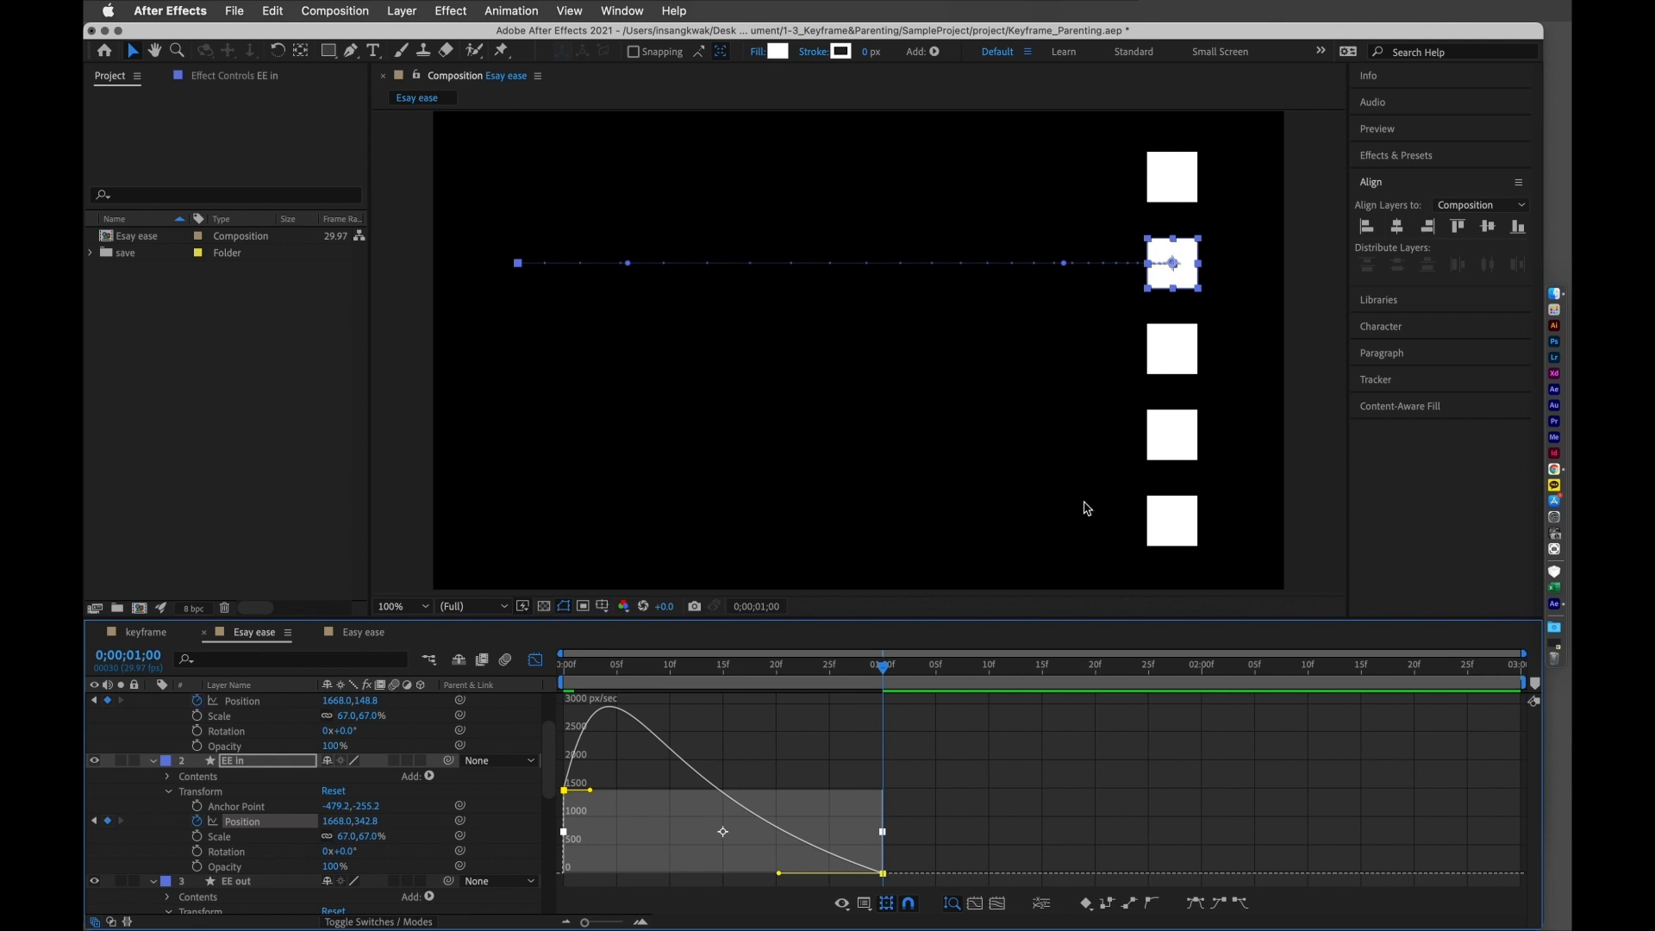
drag(779, 876, 764, 876)
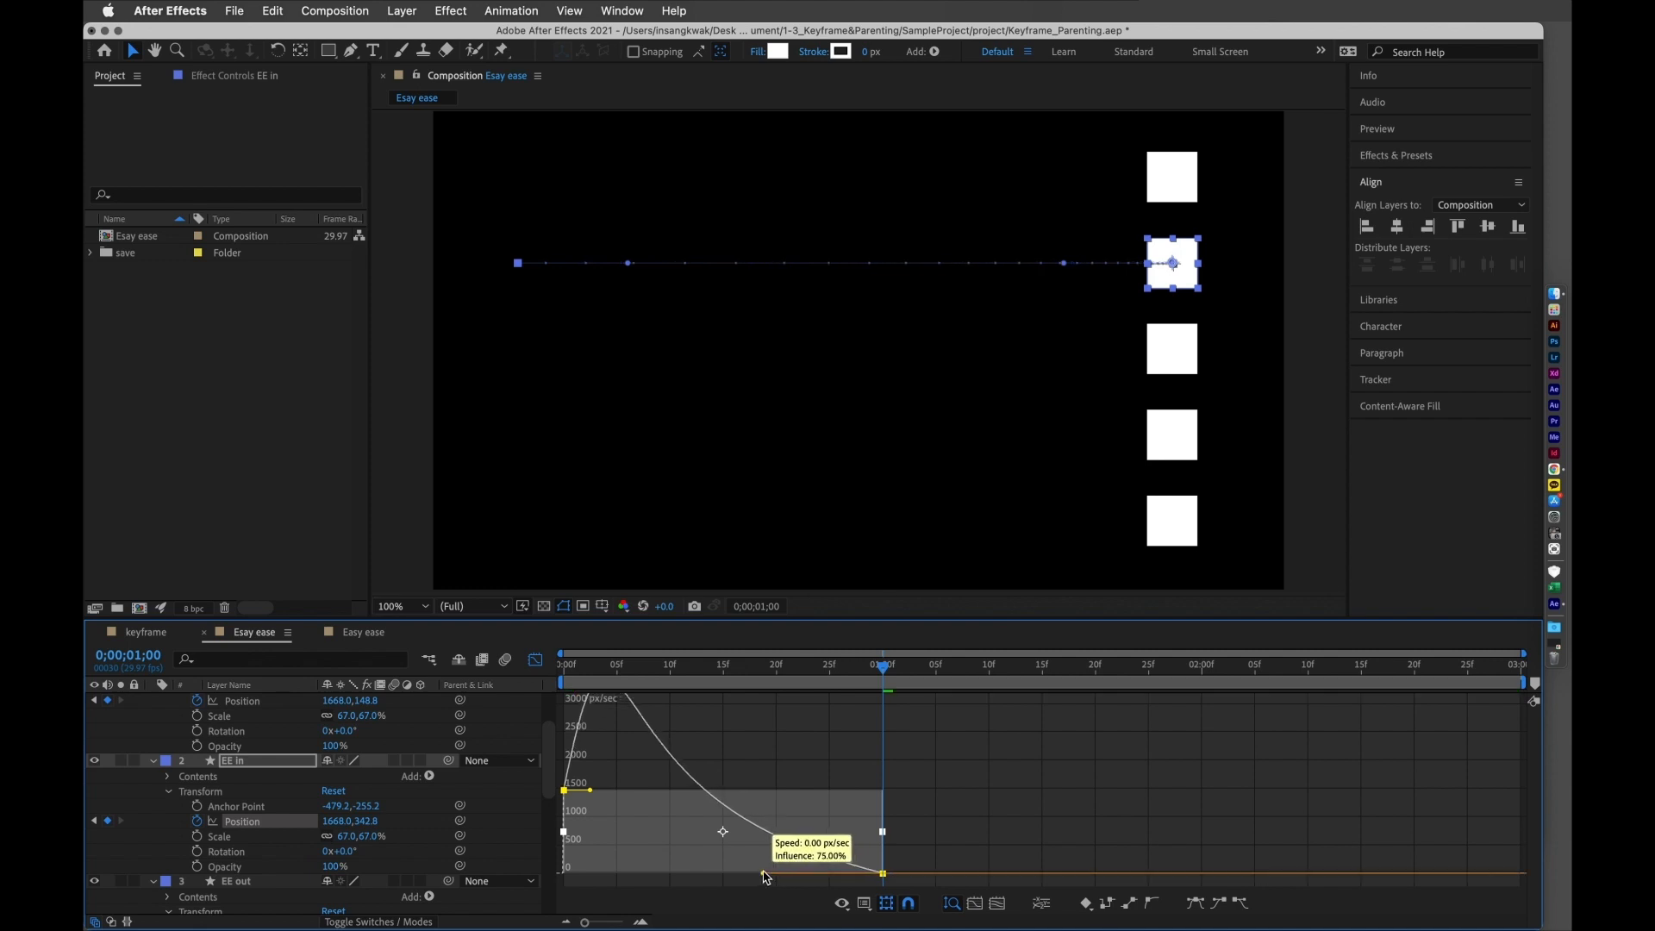
drag(765, 876, 767, 875)
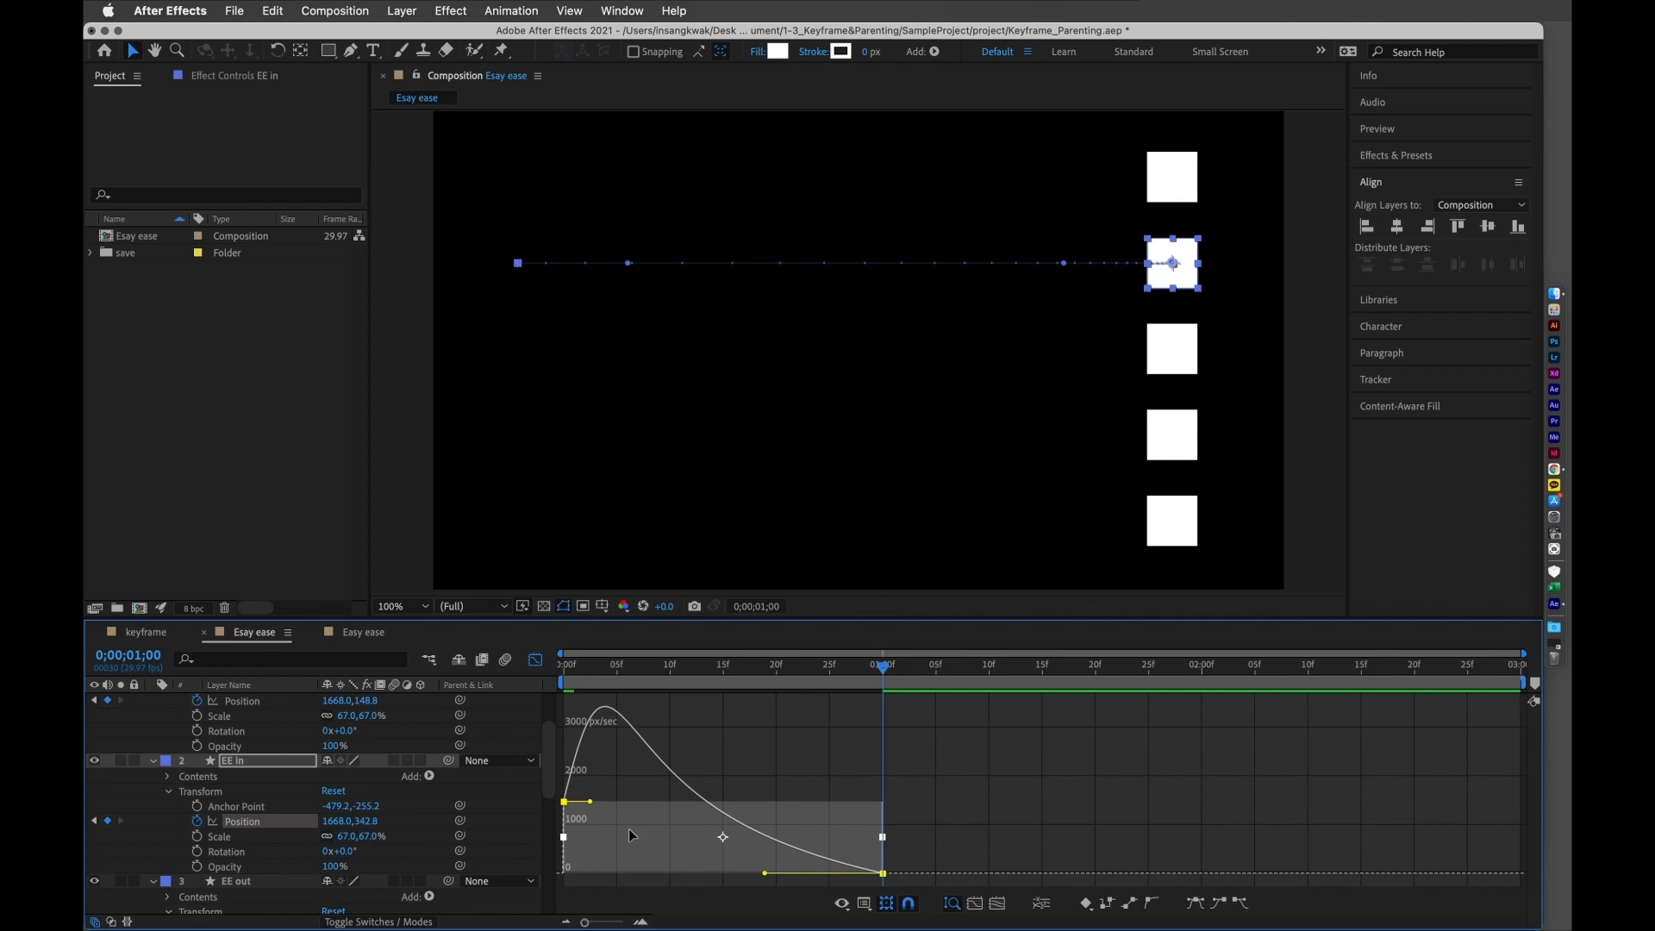
- In the EE layer's Position speed graph, lengthen both handles of the middle keyframe and the last keyframe's incoming handle
click(255, 885)
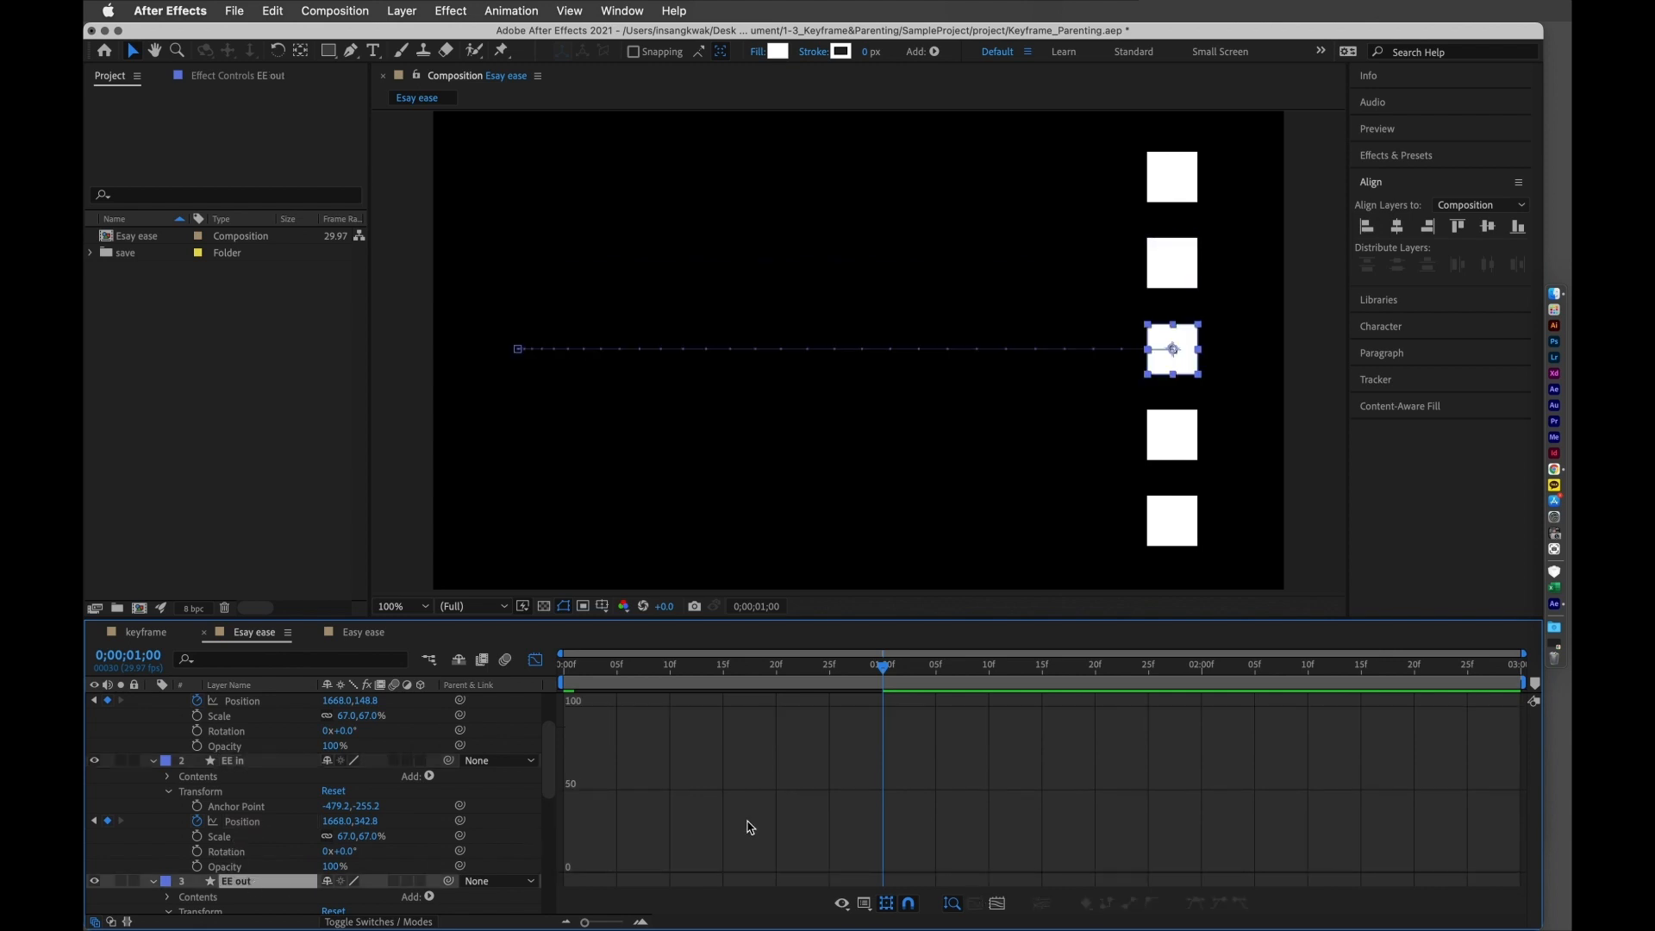
scroll(315, 847, down, 6)
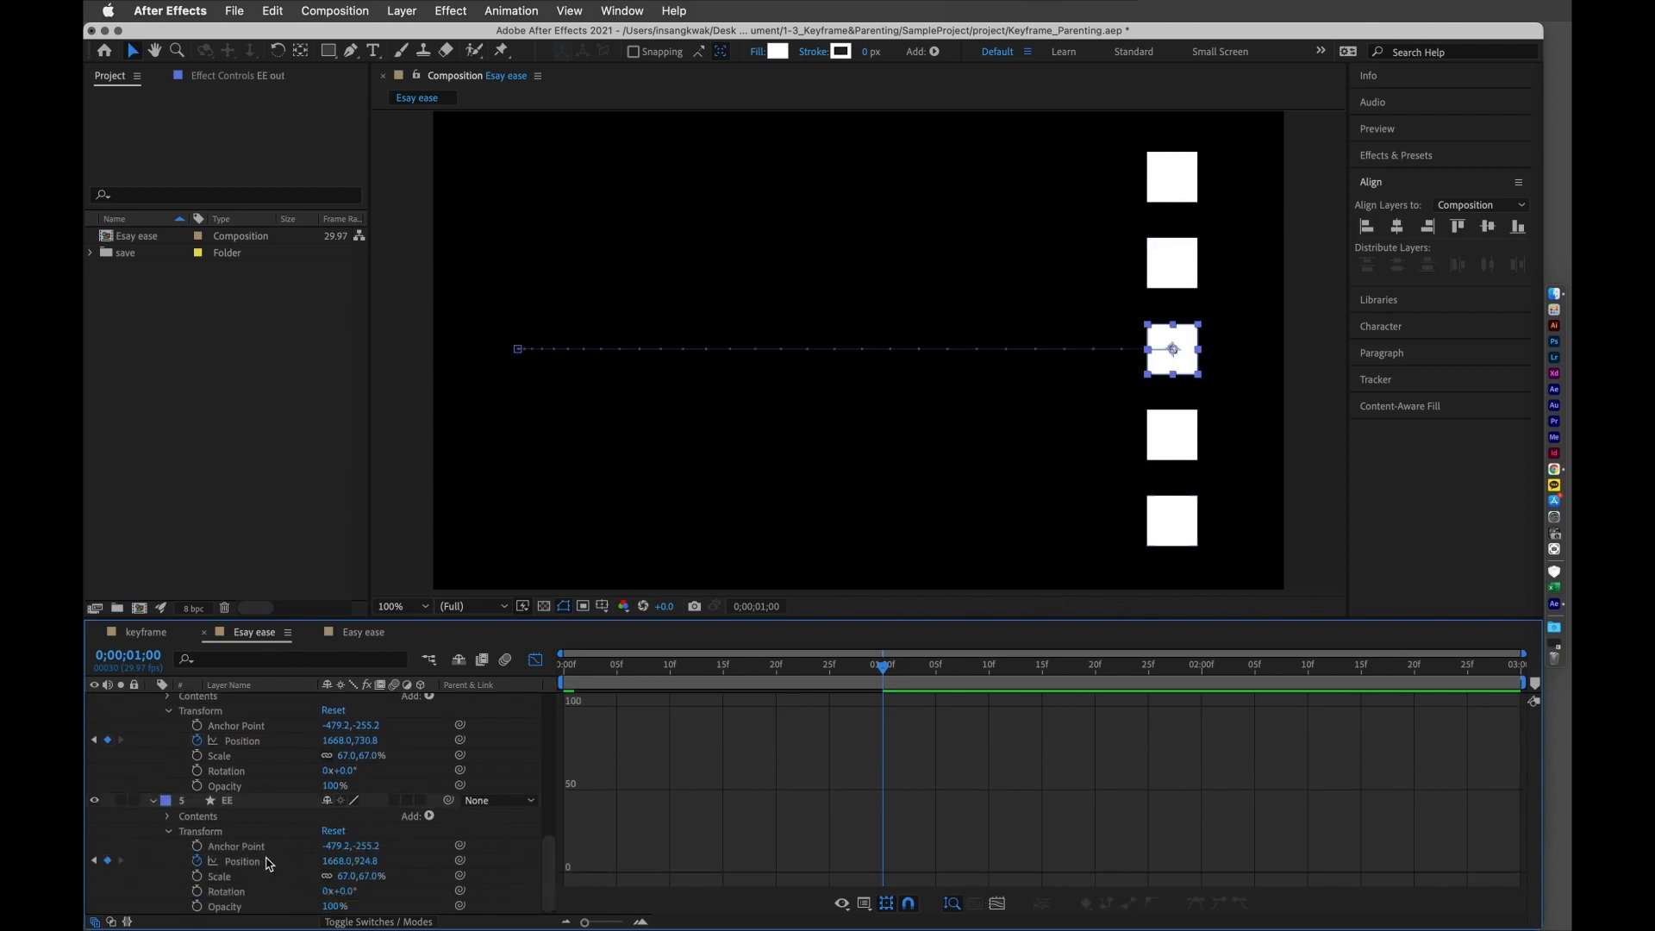
click(270, 861)
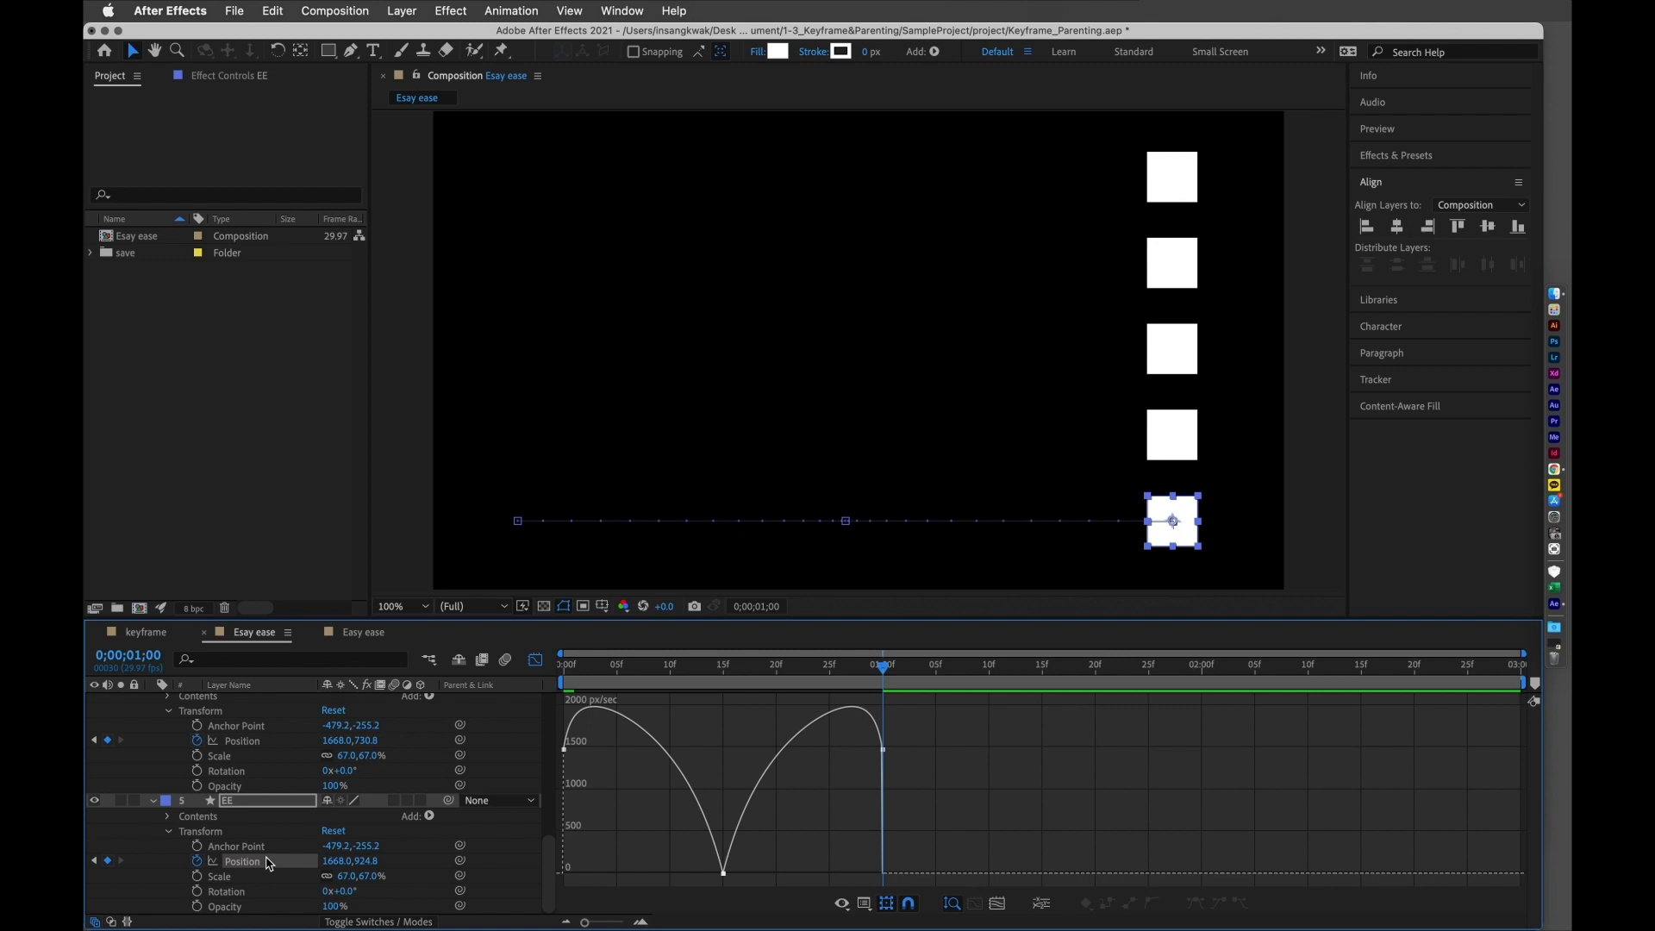
click(567, 750)
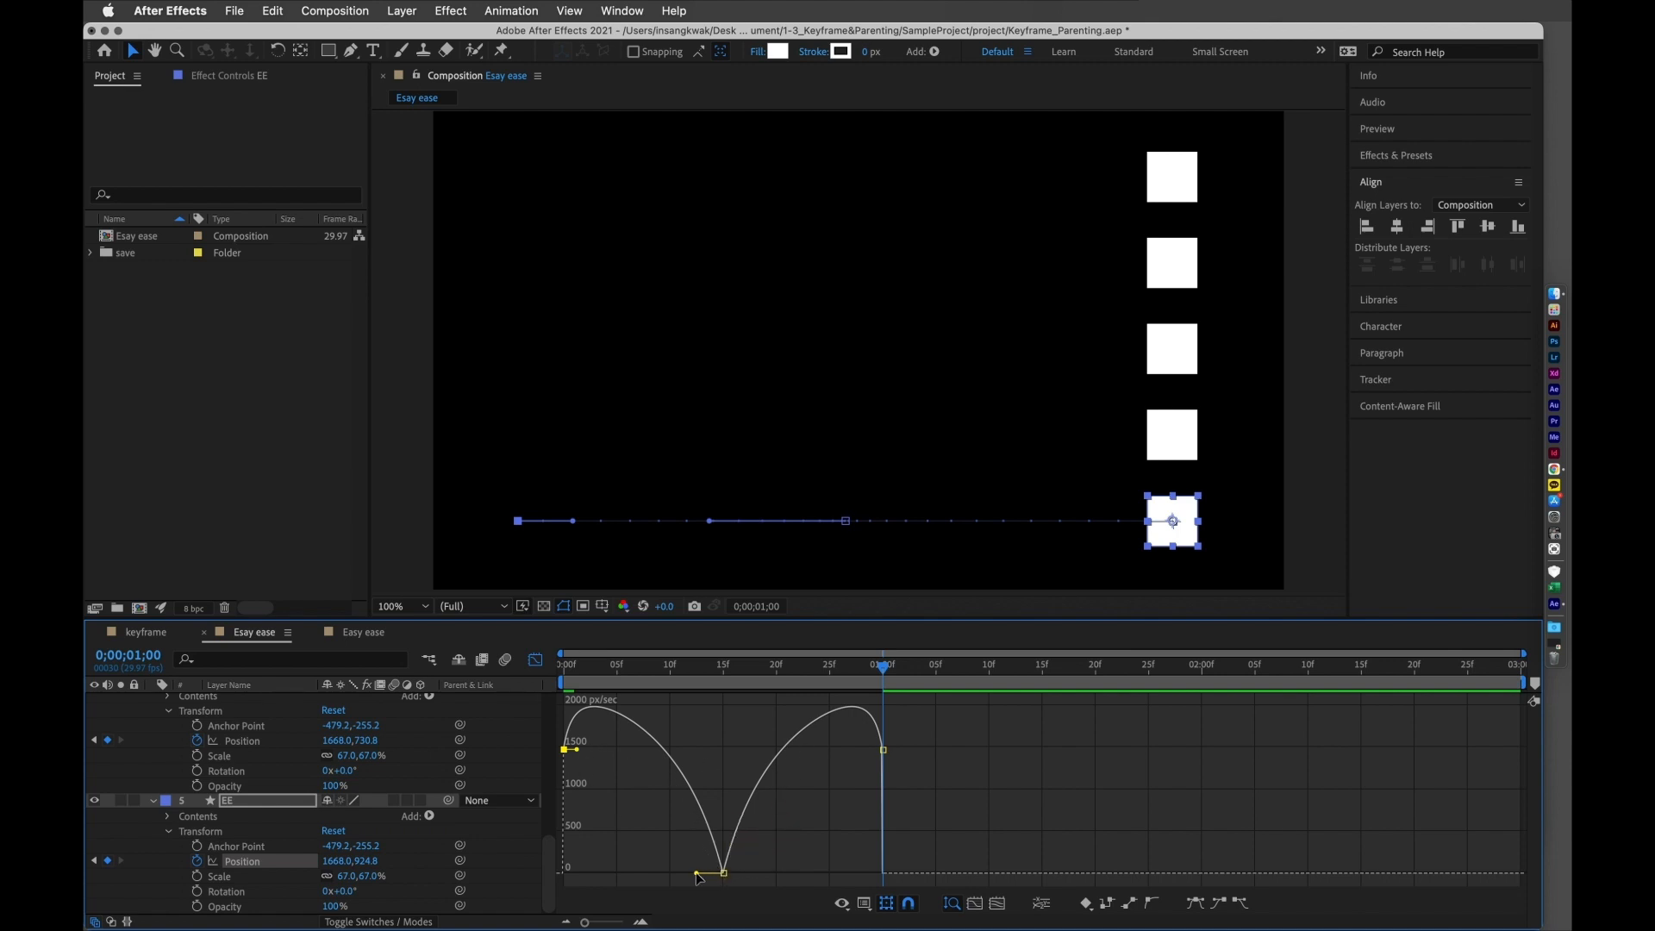
drag(578, 750, 580, 749)
drag(695, 873, 679, 873)
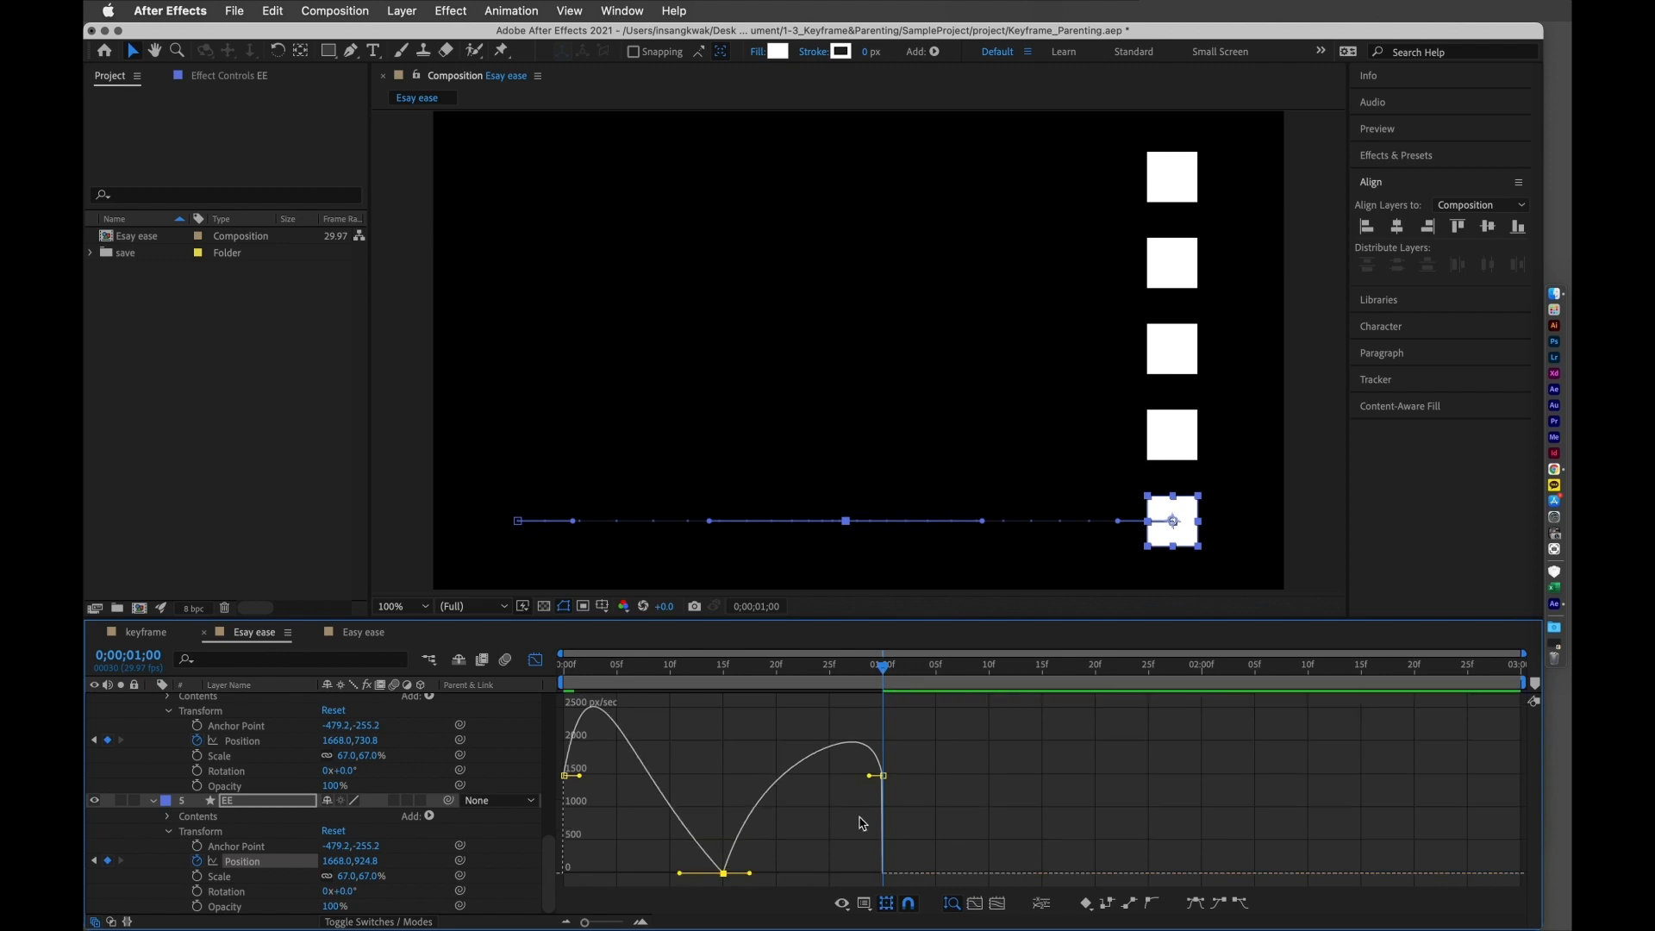
drag(872, 777, 863, 776)
drag(752, 875, 772, 879)
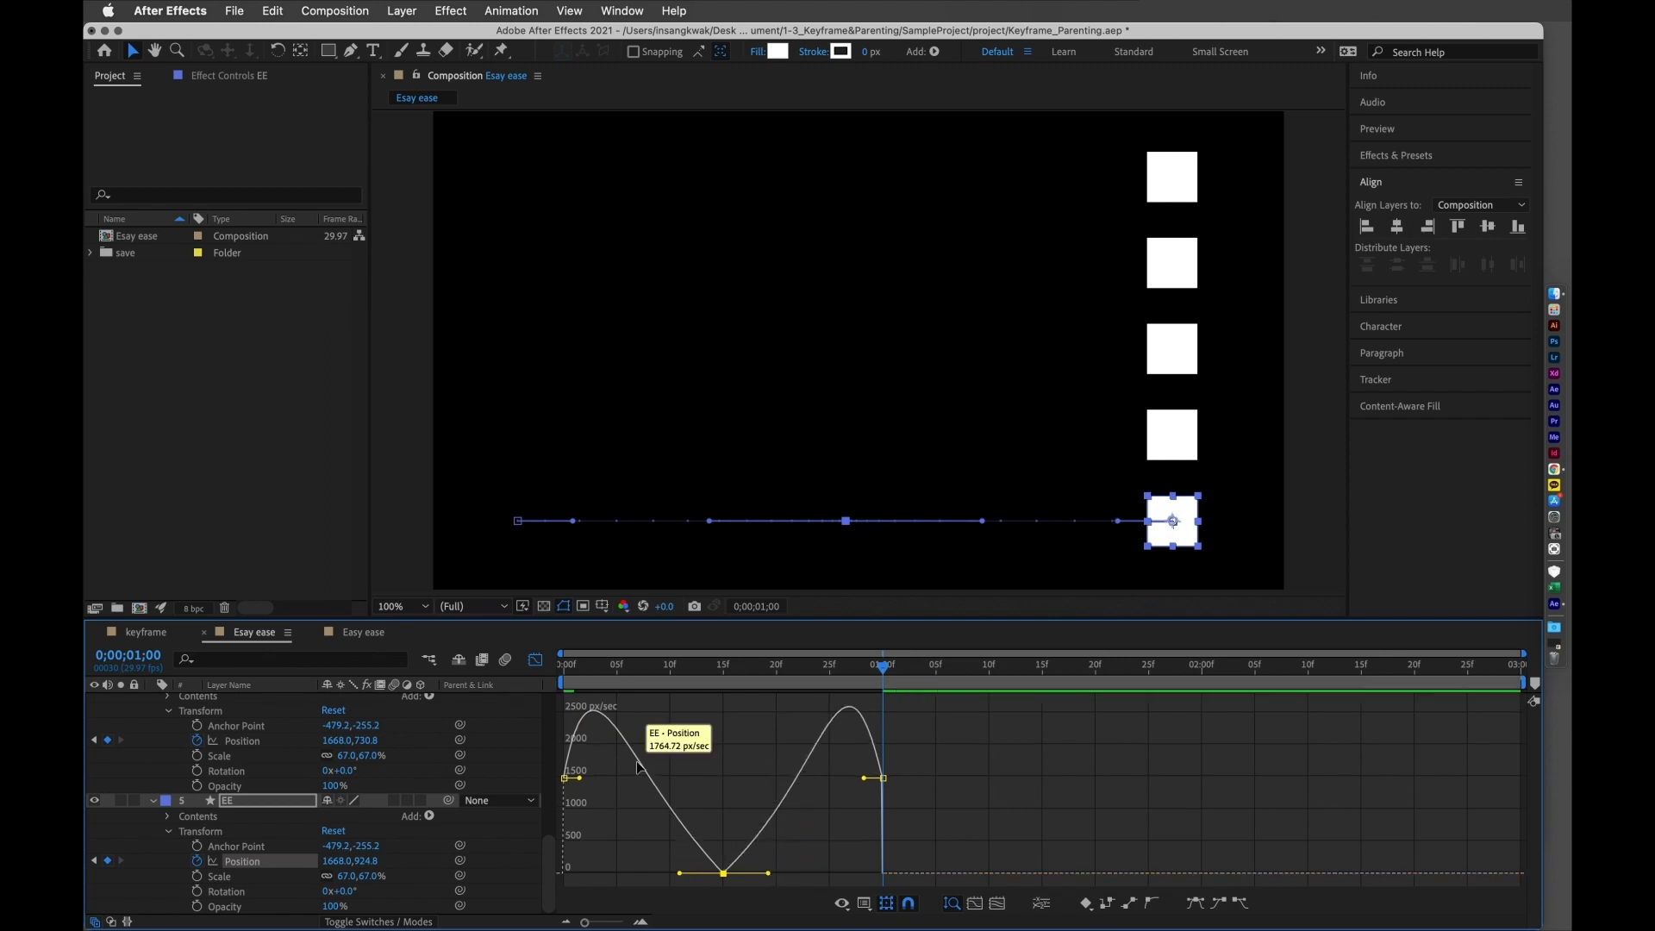
- Display the speed graph of the EE in out layer's Position and select its first keyframe
scroll(358, 780, up, 2)
scroll(358, 781, up, 2)
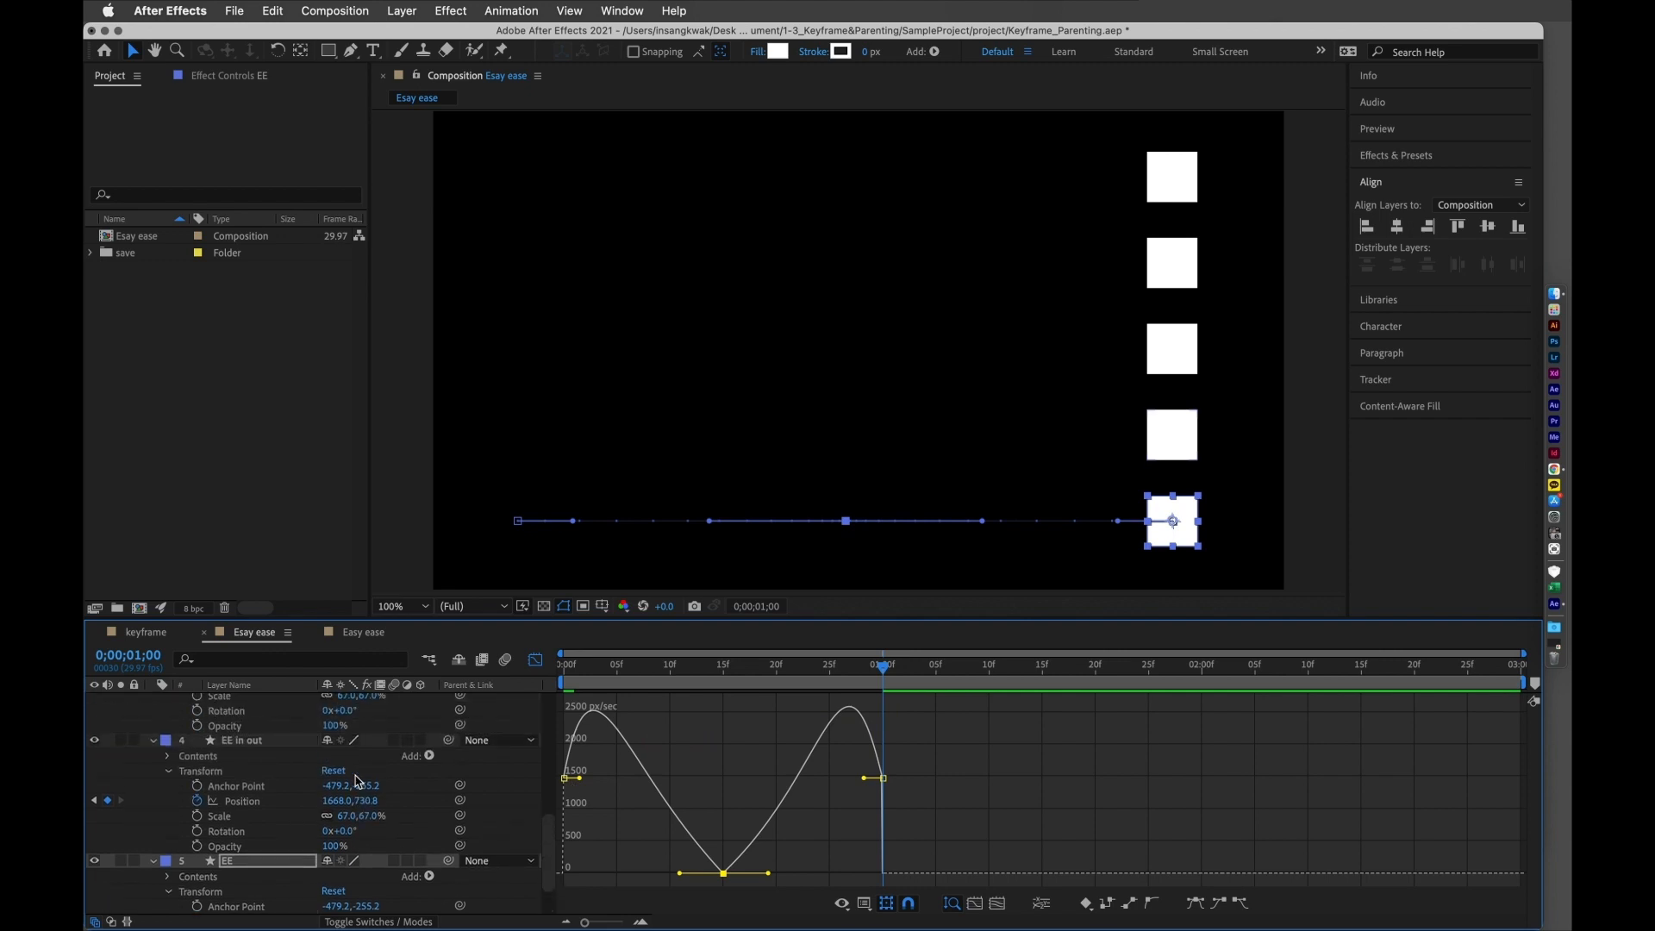
scroll(272, 760, down, 4)
scroll(272, 759, up, 2)
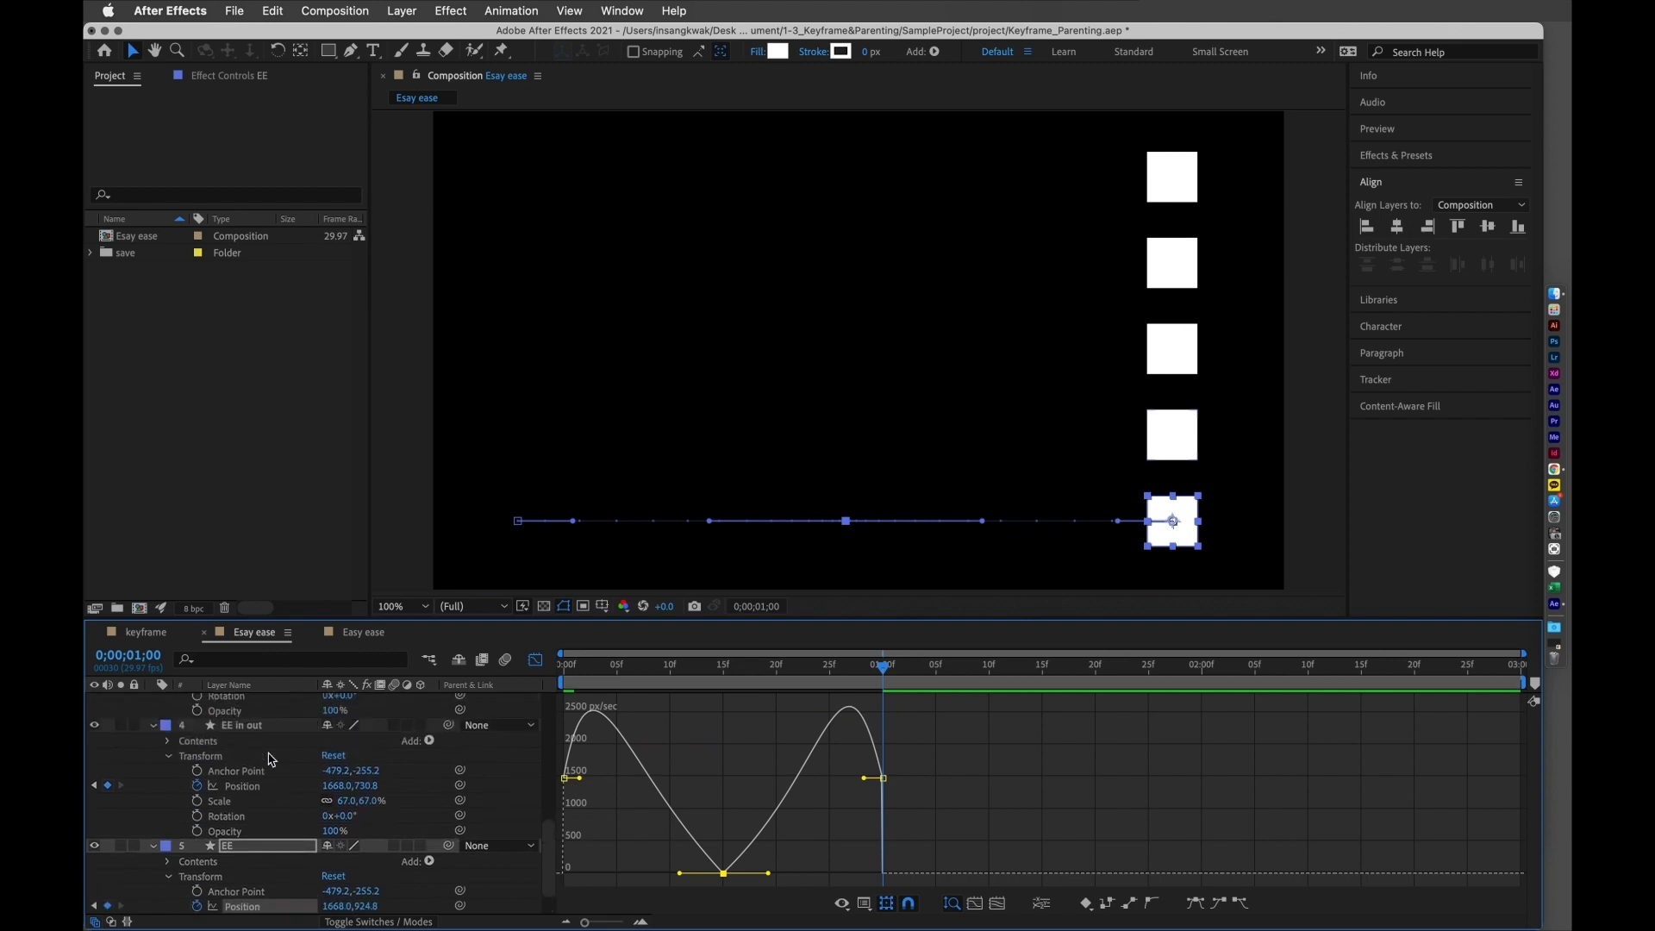
click(269, 756)
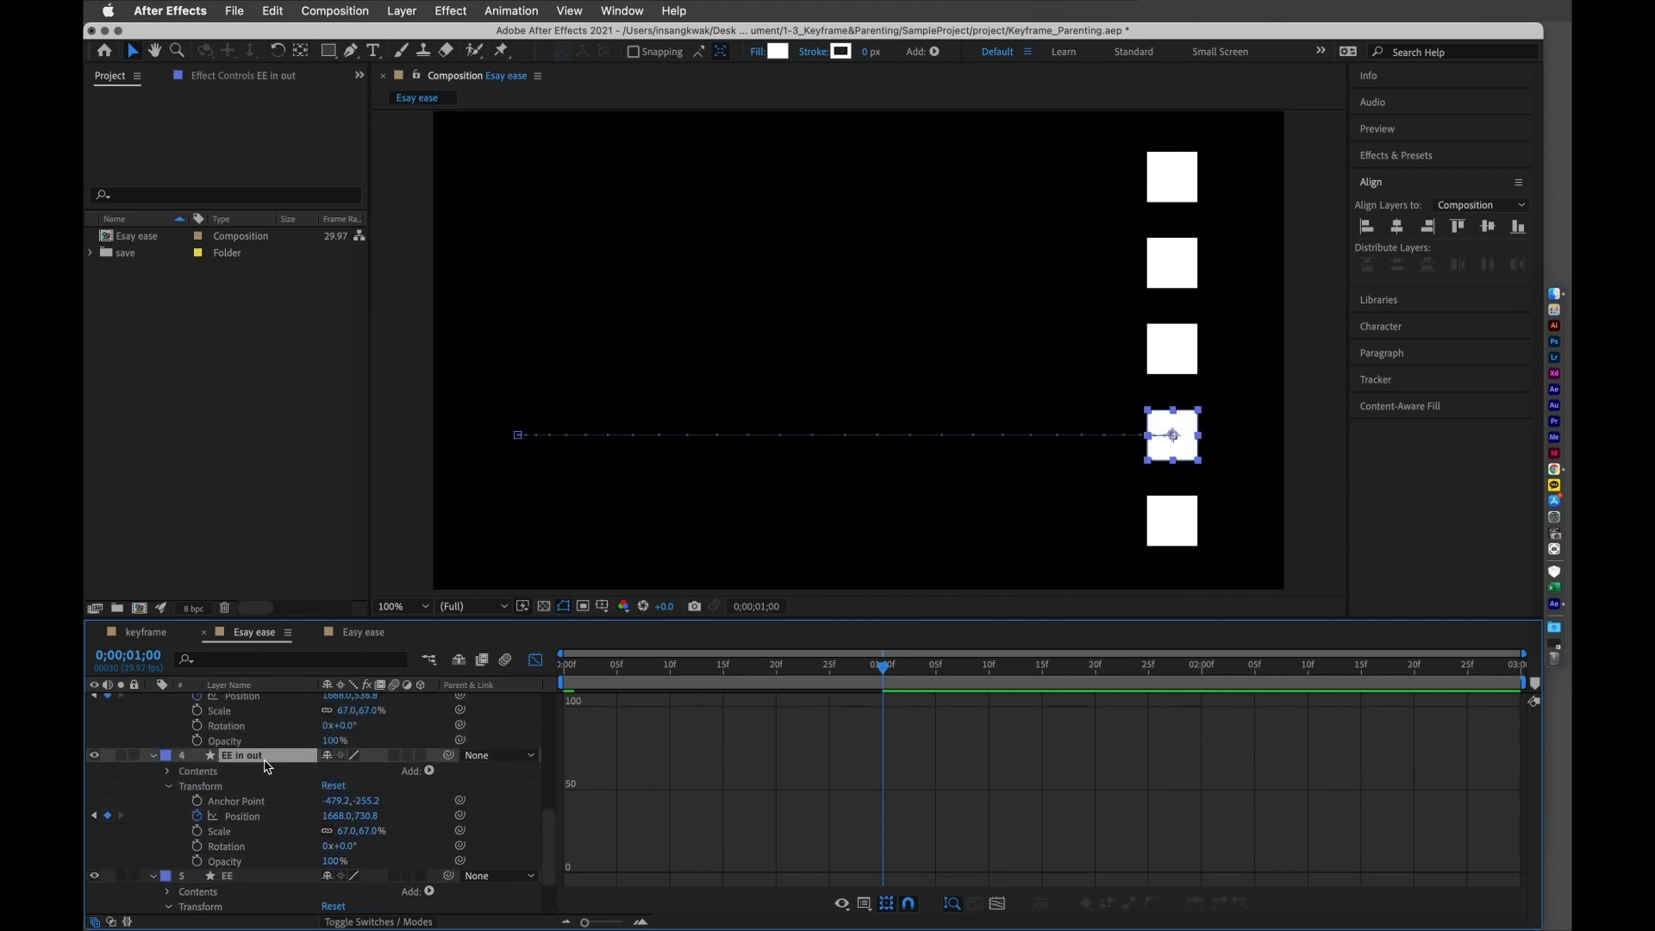
click(245, 817)
click(565, 875)
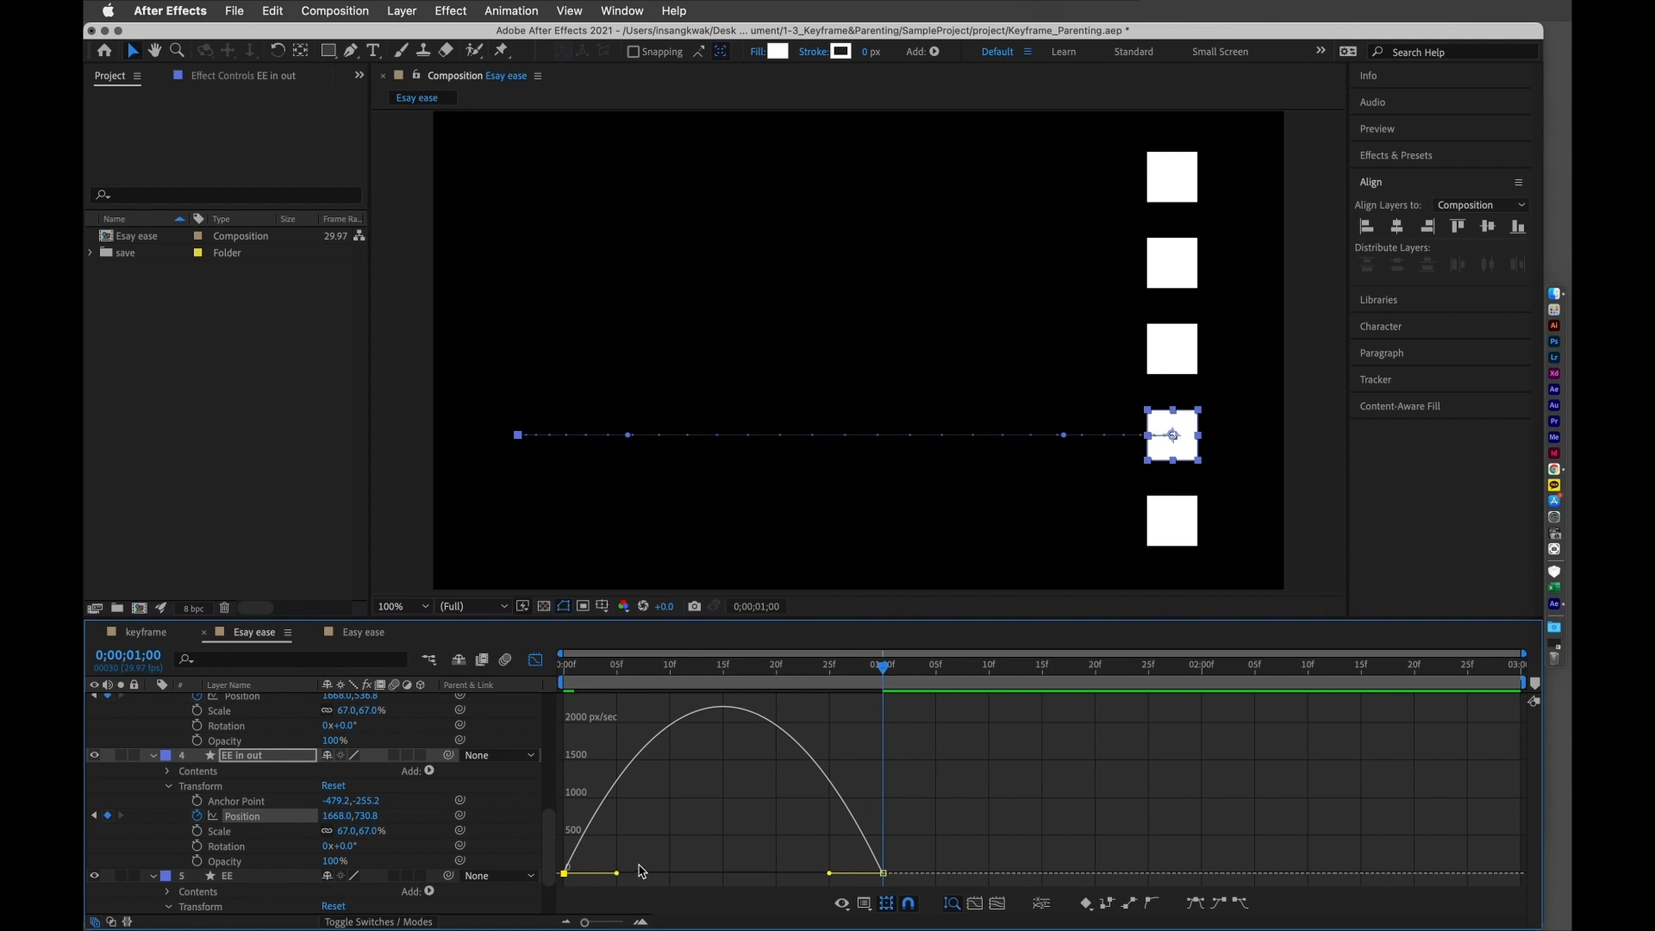
- In EE in out's Position speed graph, lengthen the first keyframe's outgoing handle and the last keyframe's incoming handle by similar amounts
click(535, 660)
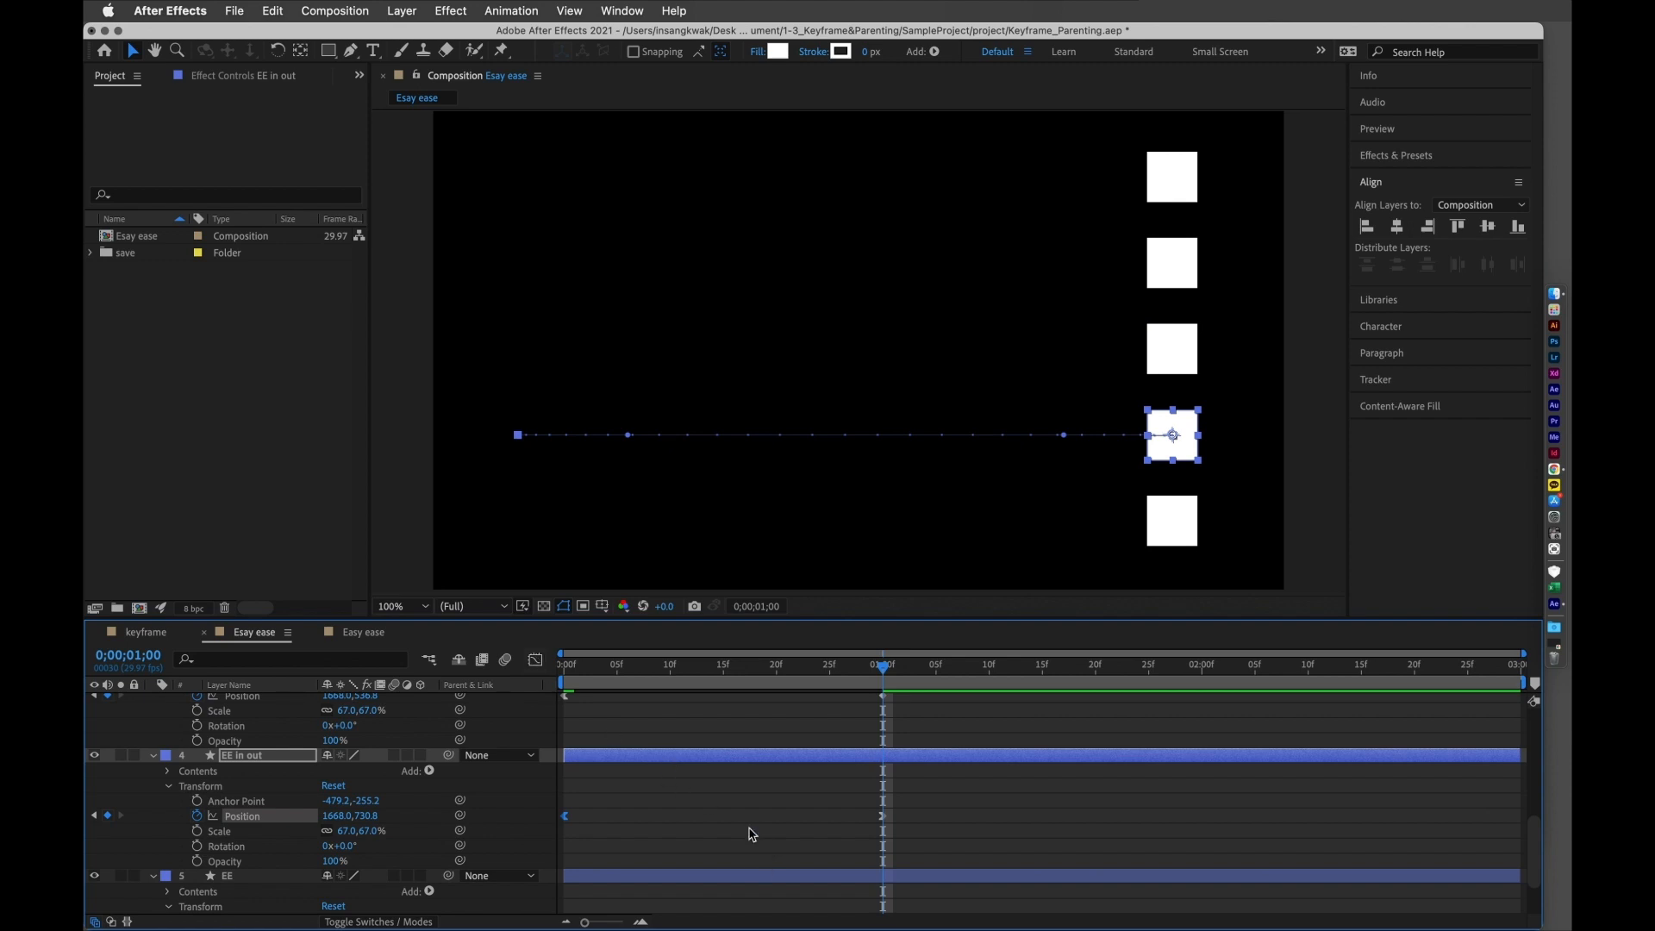
click(533, 660)
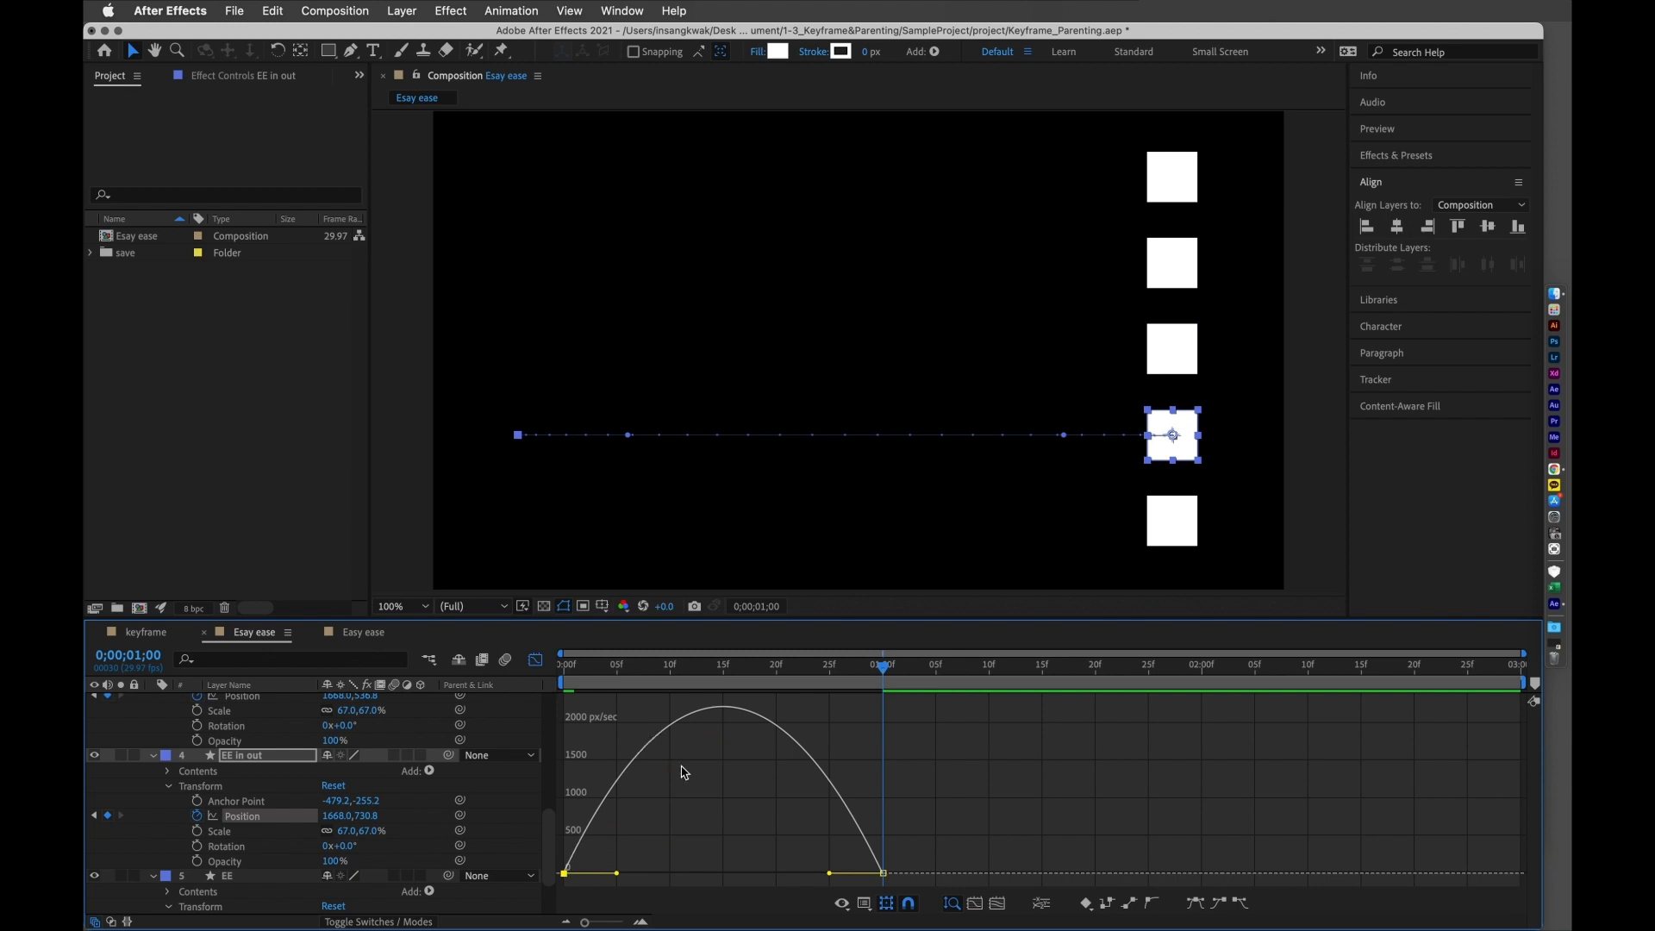
drag(620, 874, 647, 873)
drag(826, 877, 803, 873)
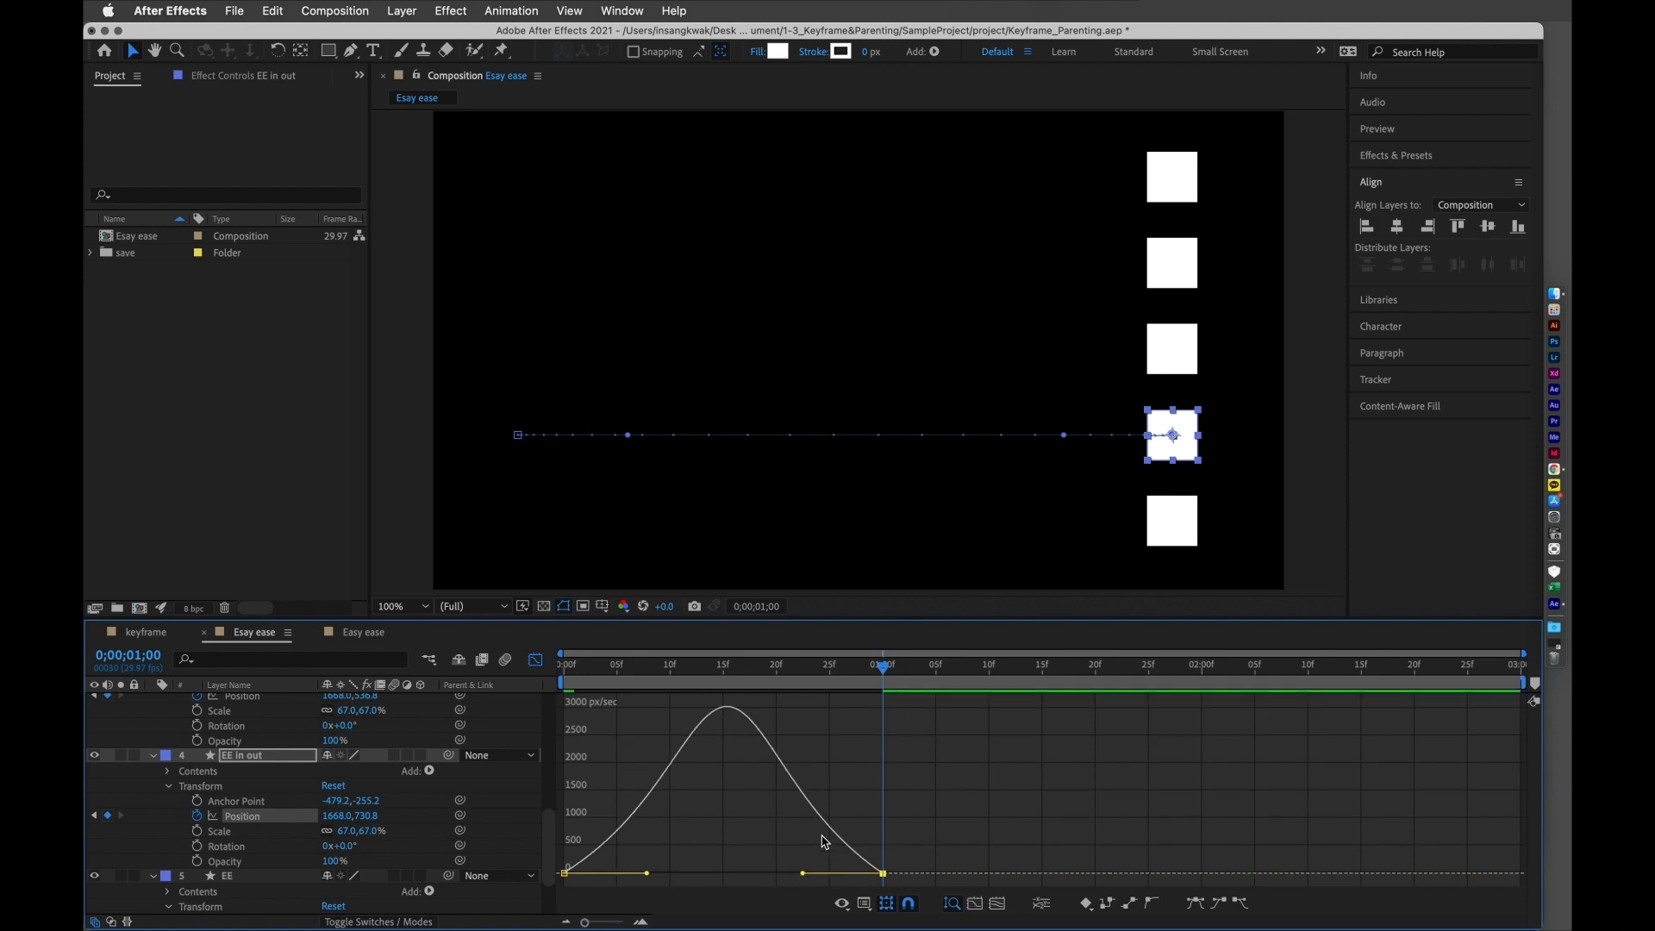
- In the EE out layer's Position speed graph, lengthen the first keyframe's outgoing handle to just past 10 frames
scroll(539, 799, up, 3)
scroll(346, 759, up, 3)
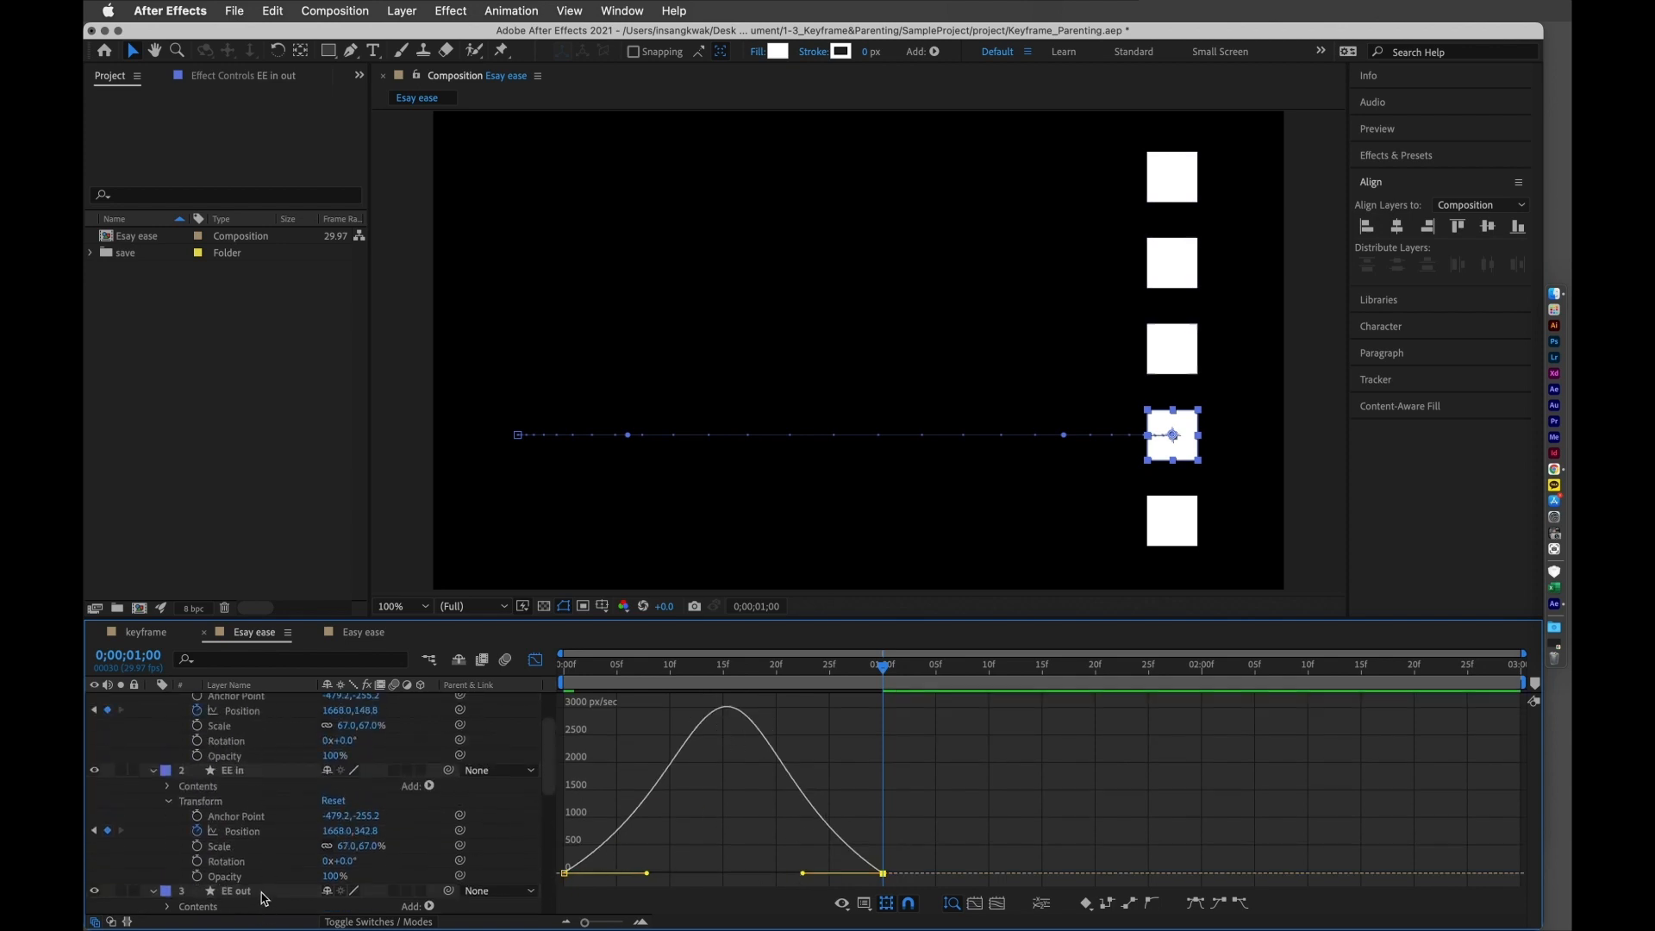
click(263, 893)
scroll(376, 840, down, 2)
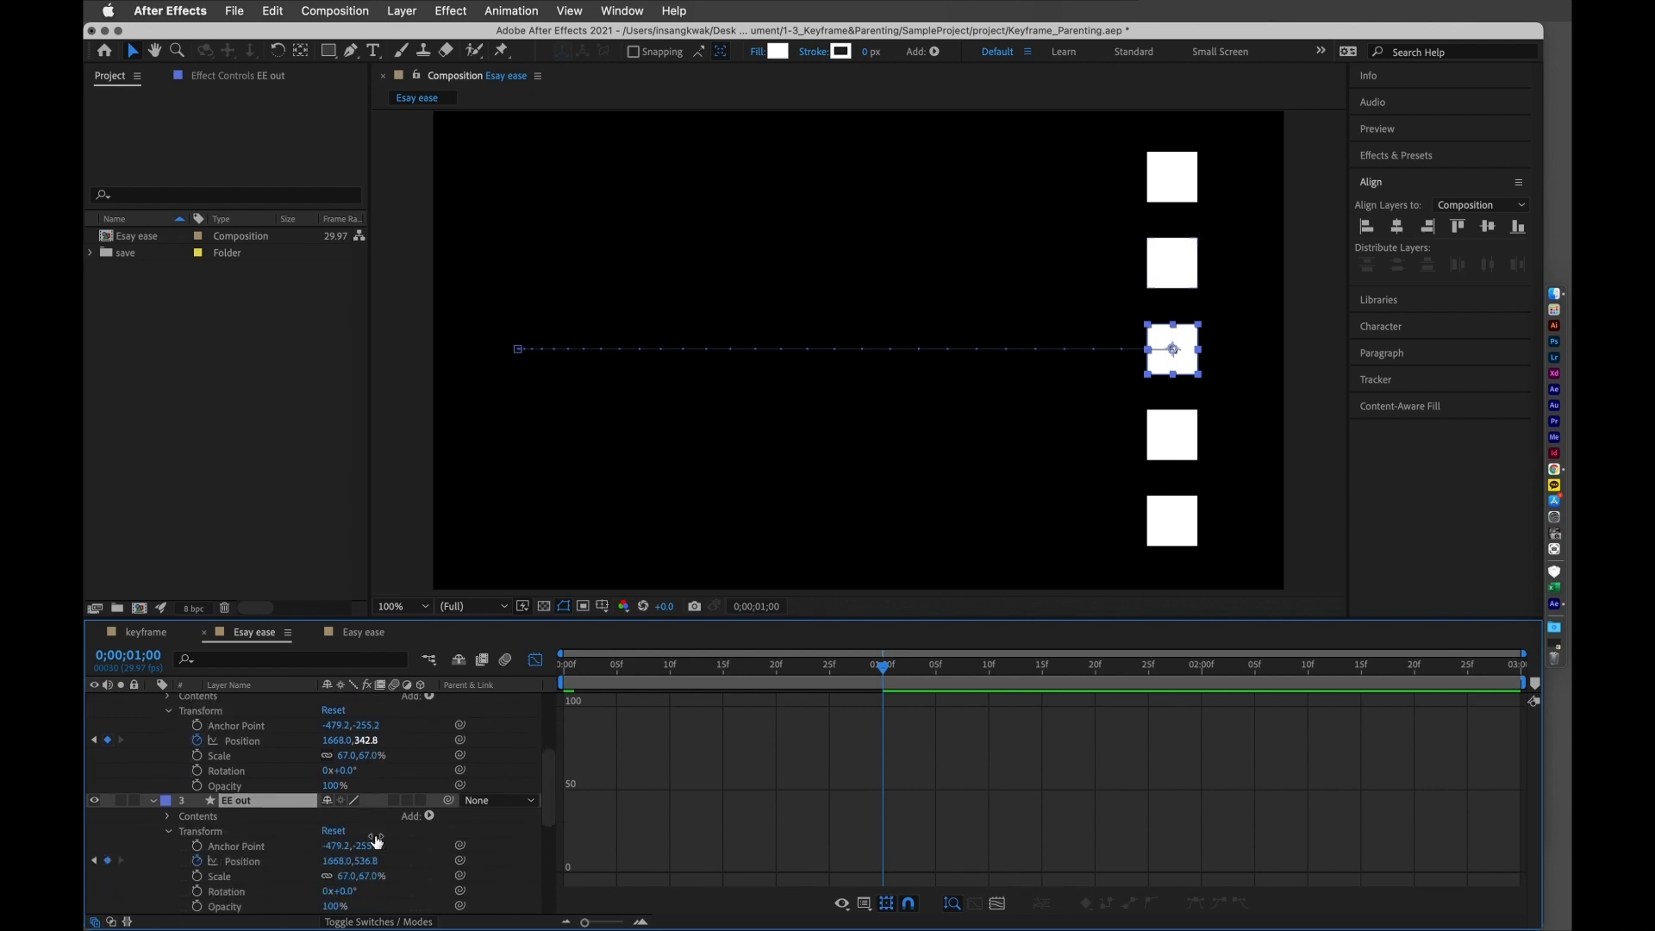
click(262, 861)
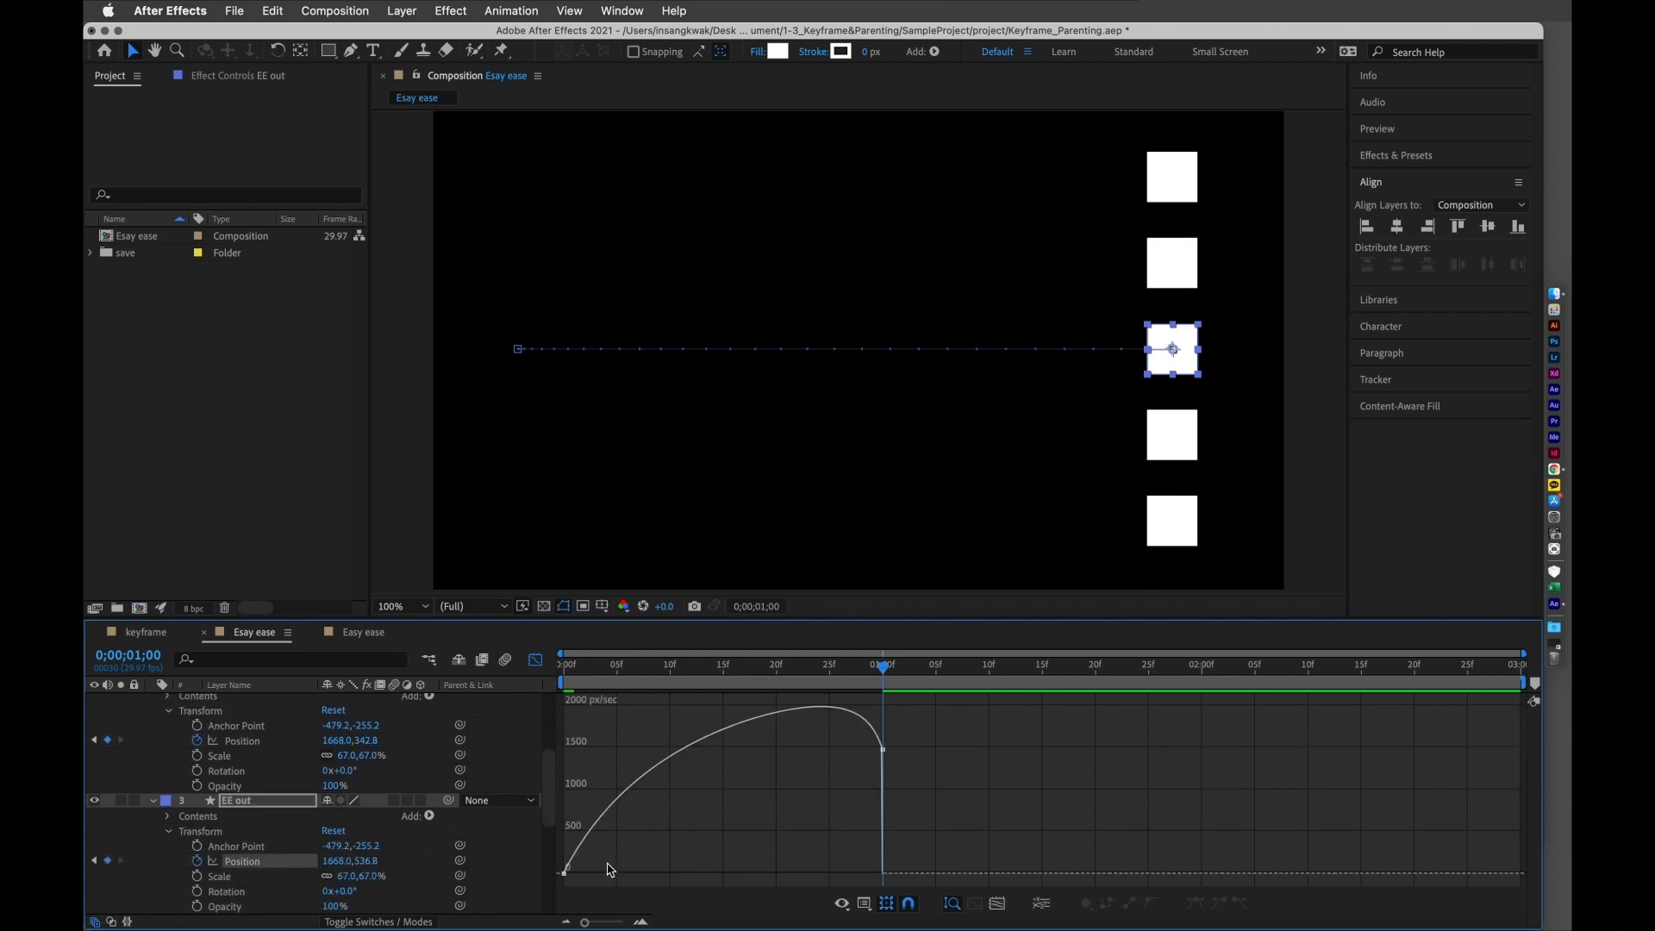
click(565, 871)
drag(617, 873, 685, 879)
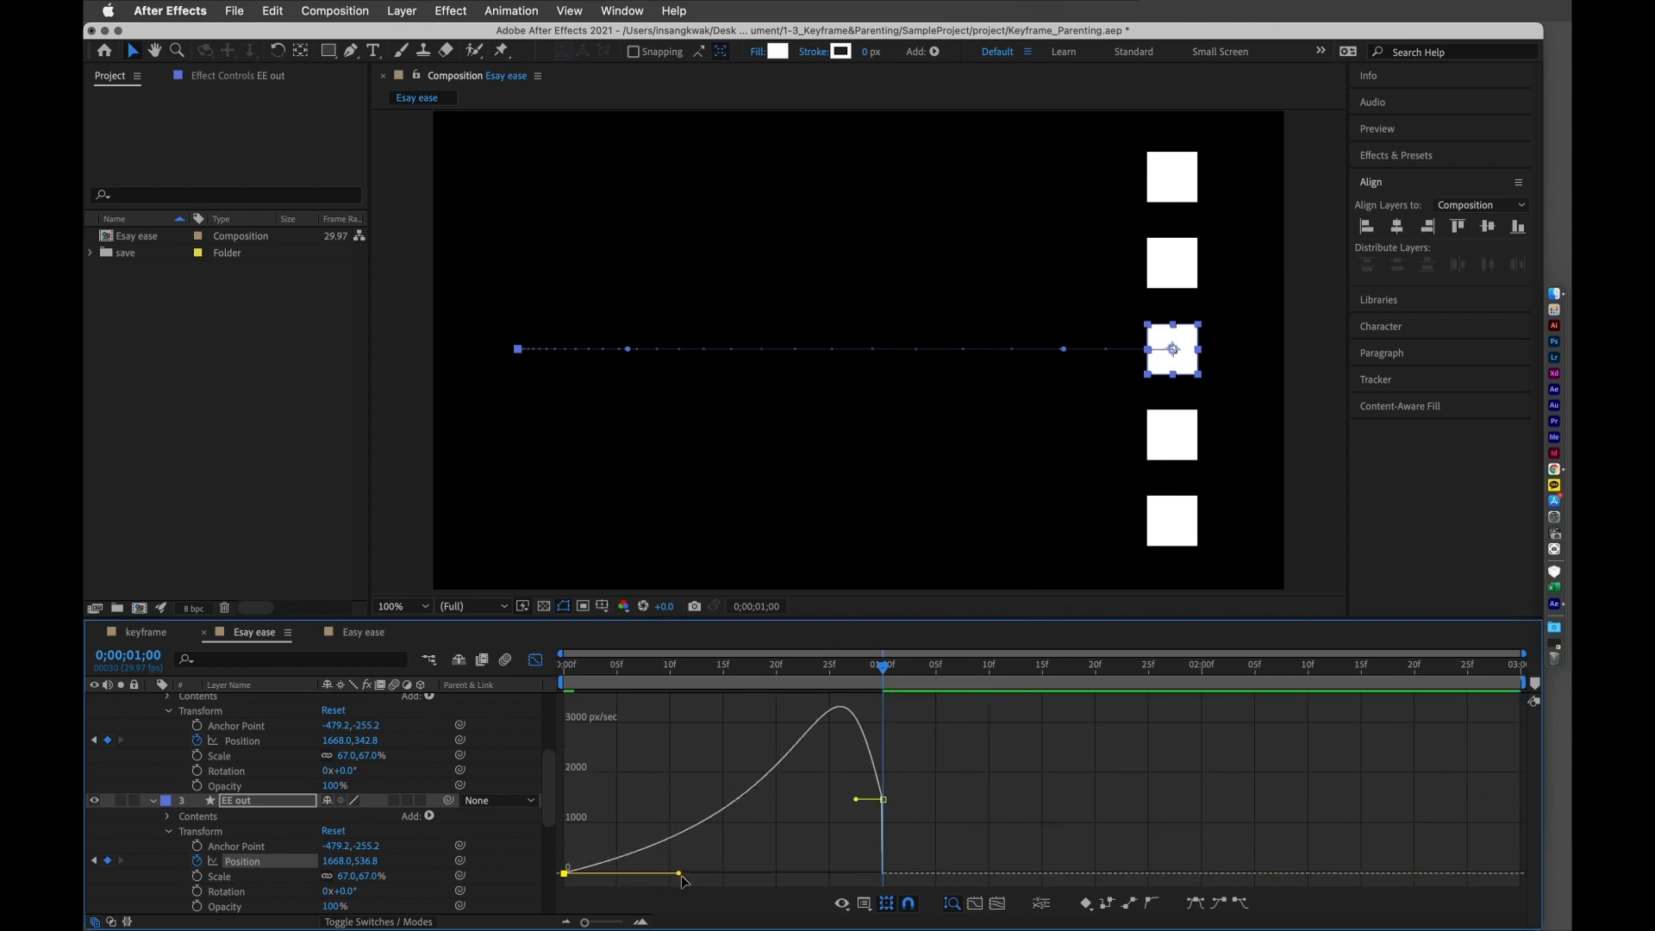
- Close the Graph Editor and end the work area at 0;00;01;00, keeping its start at the beginning of the composition
click(535, 659)
scroll(778, 751, up, 5)
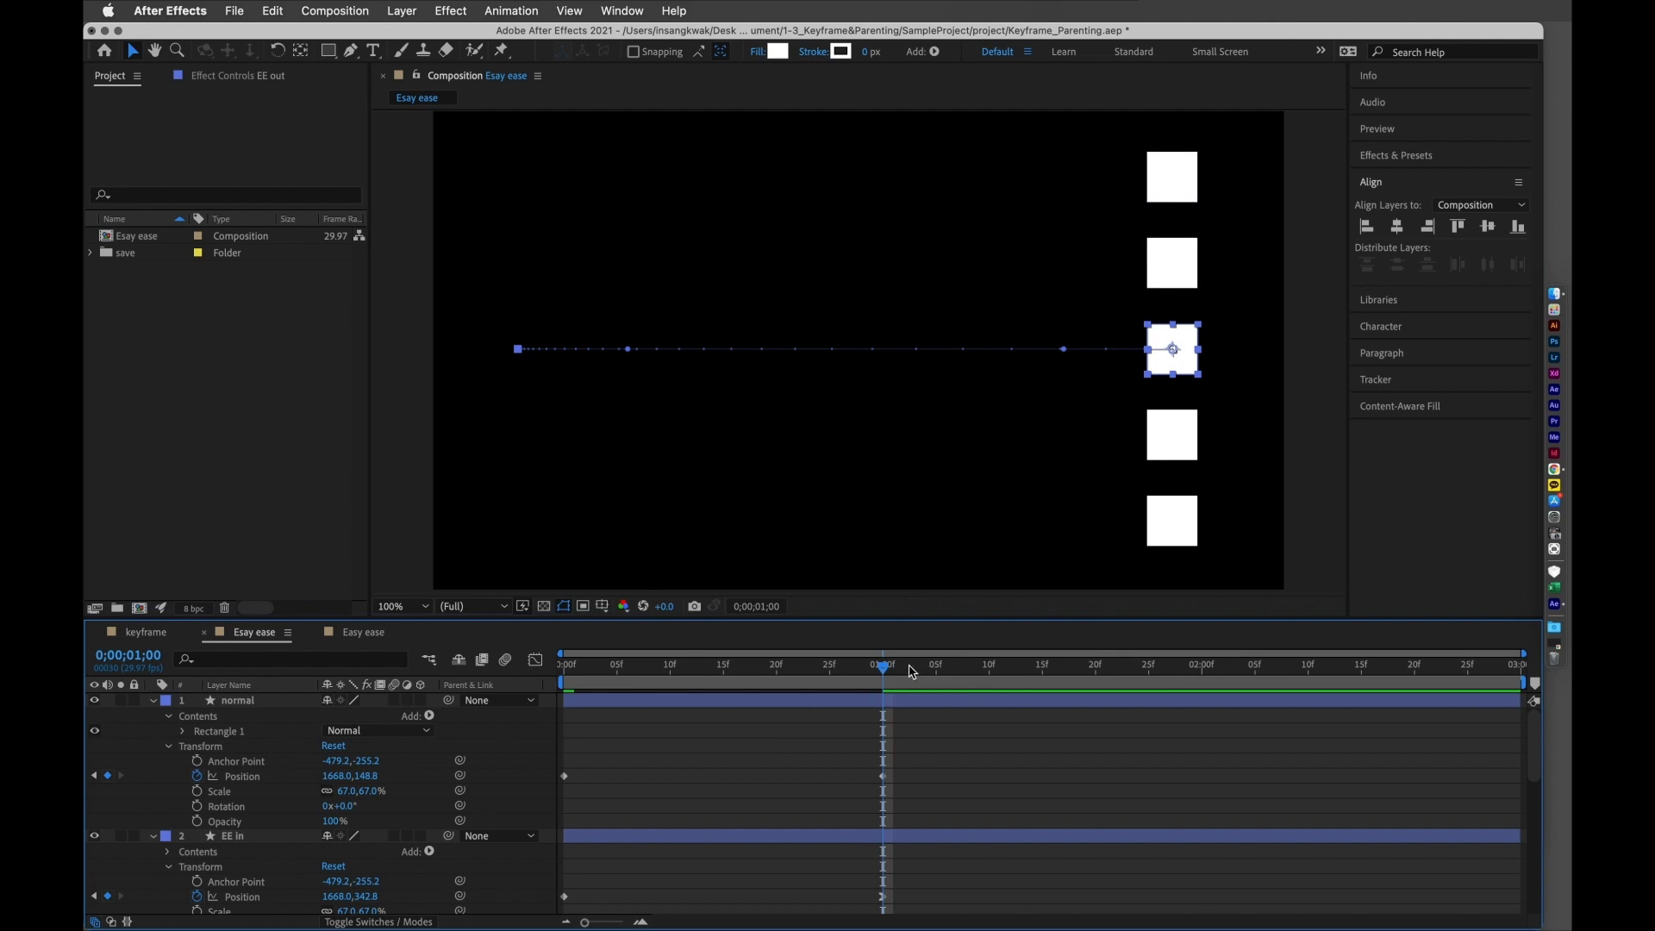
key(b)
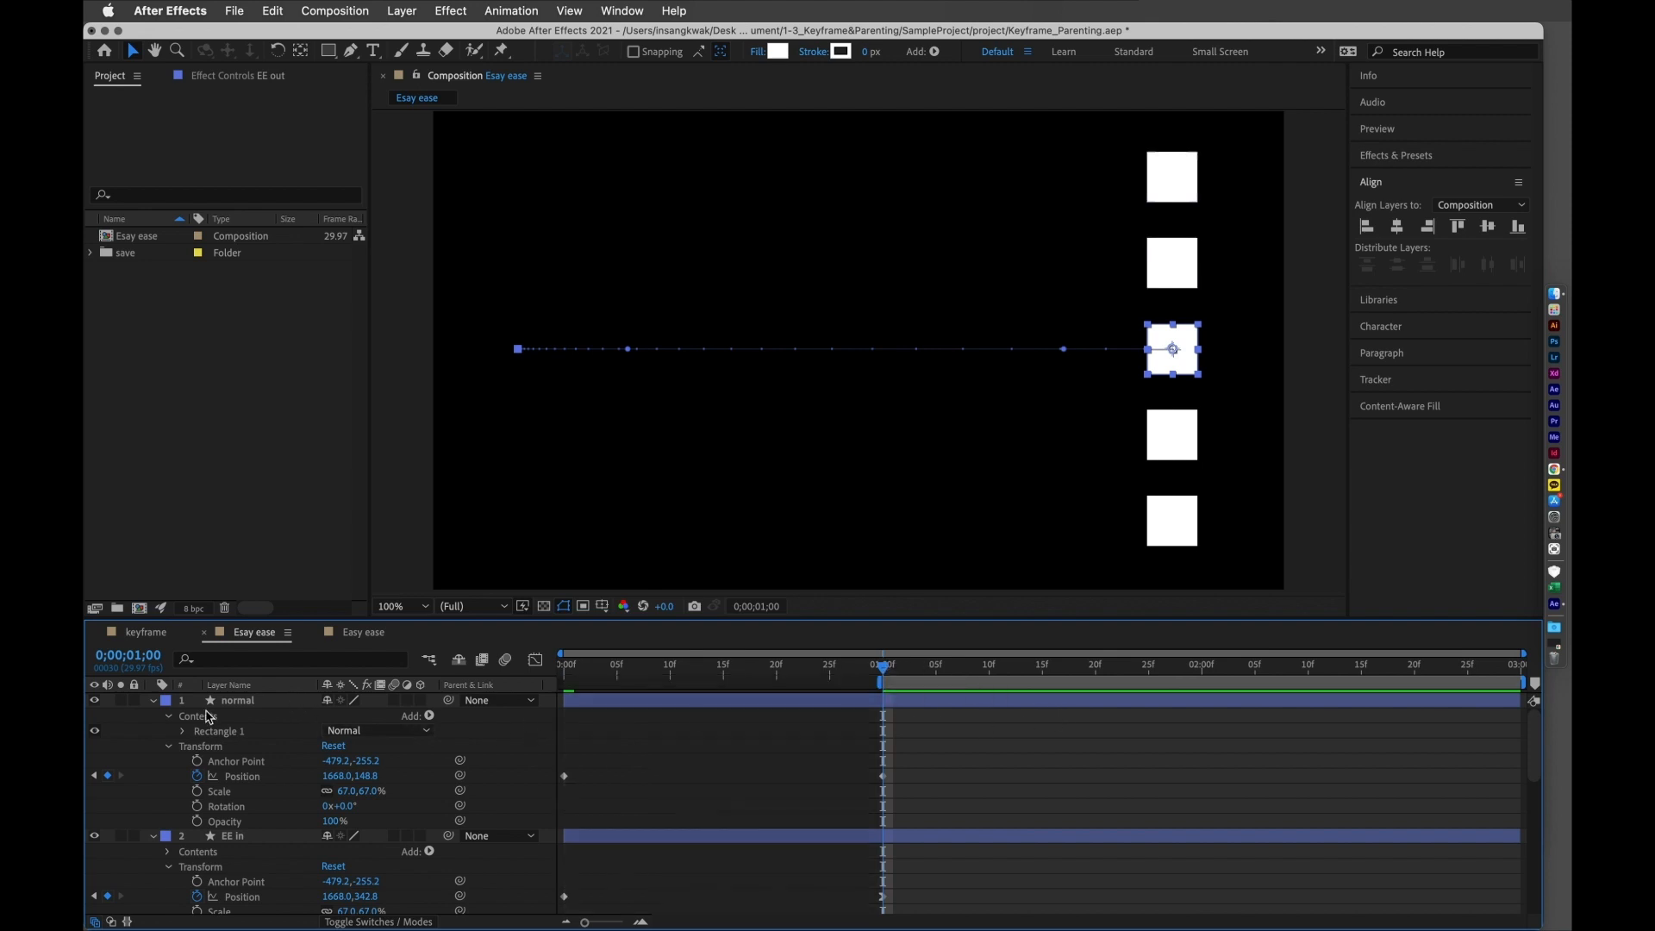
key(super+z)
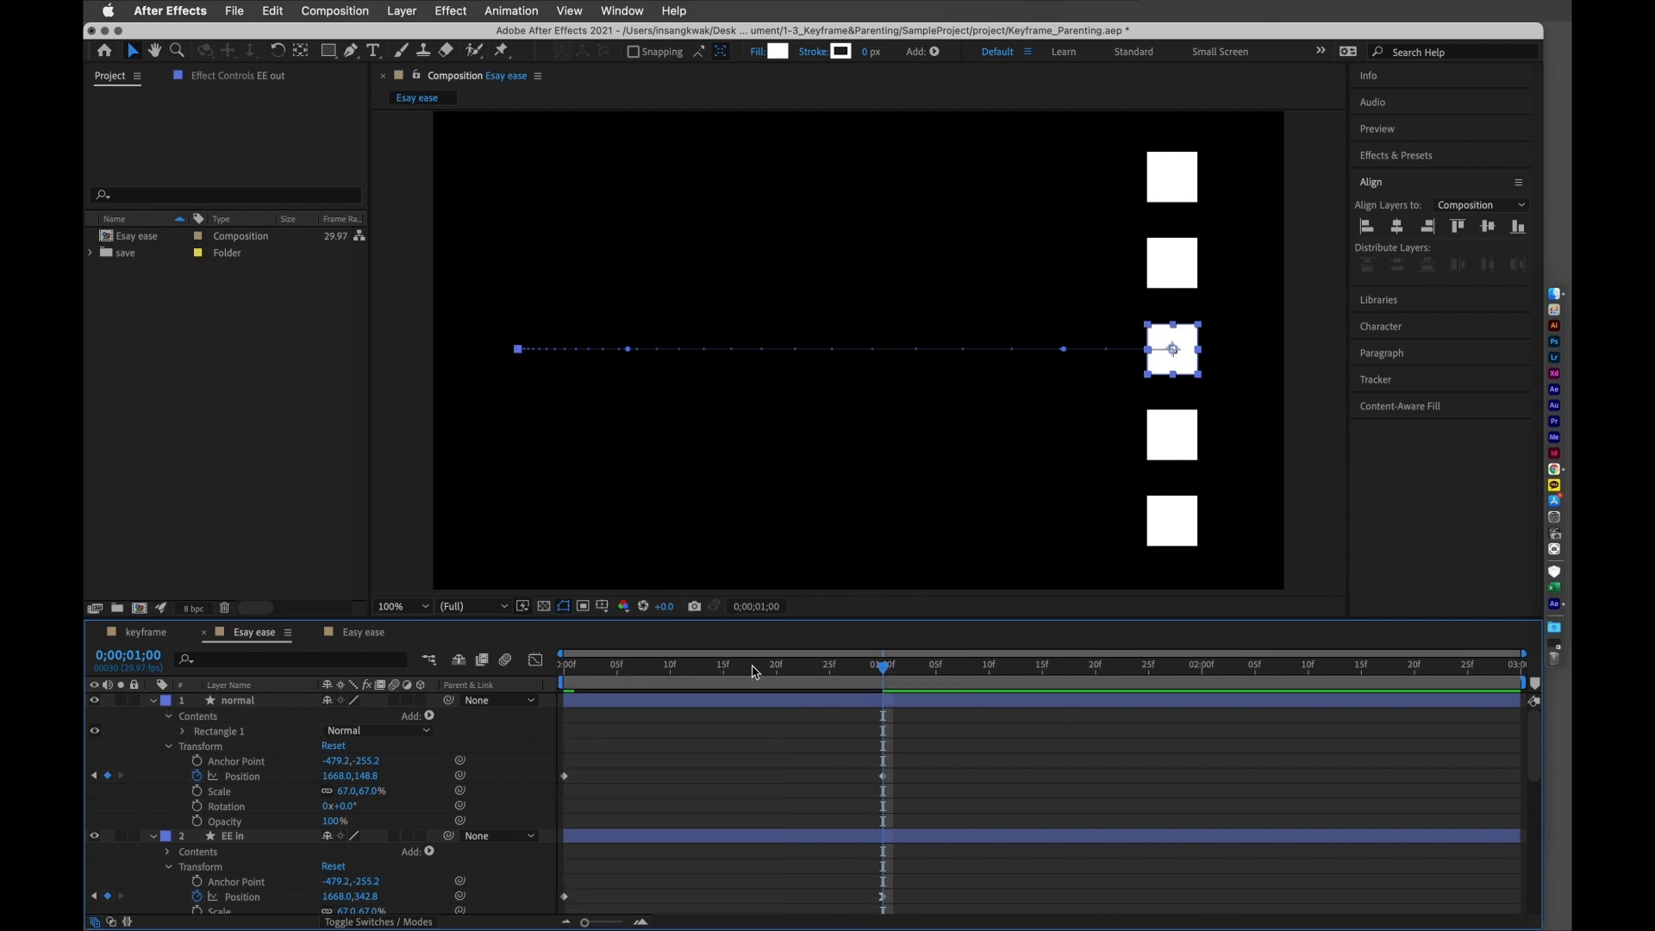
key(n)
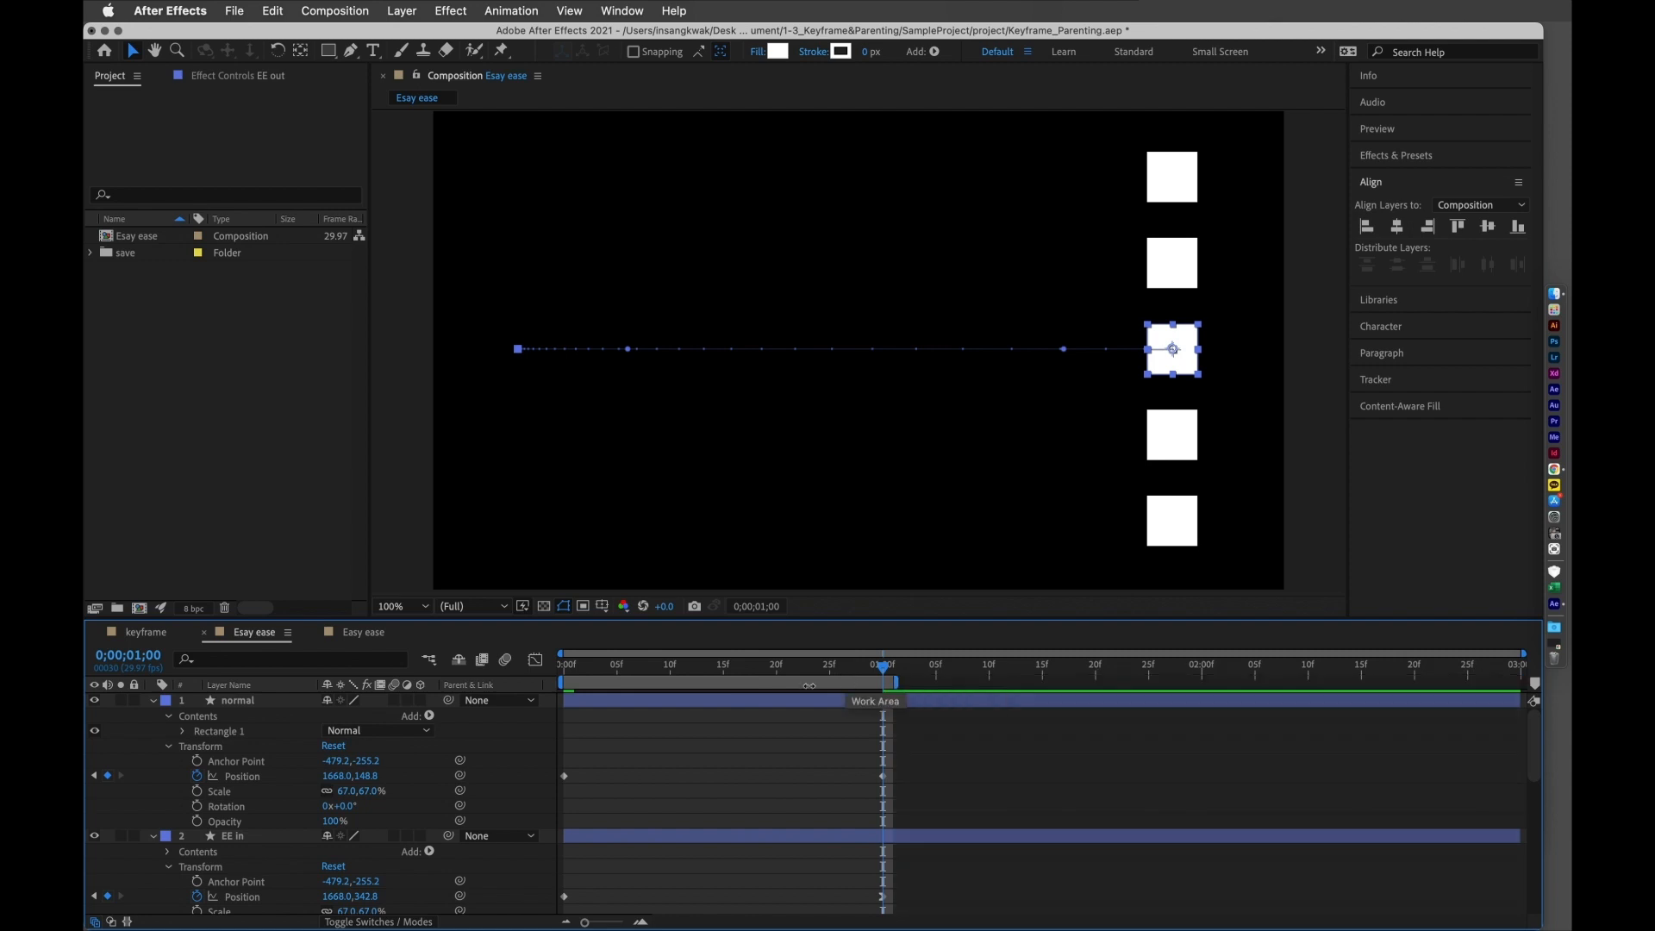
- Collapse the properties of all five layers in the timeline
click(153, 700)
click(153, 715)
click(154, 730)
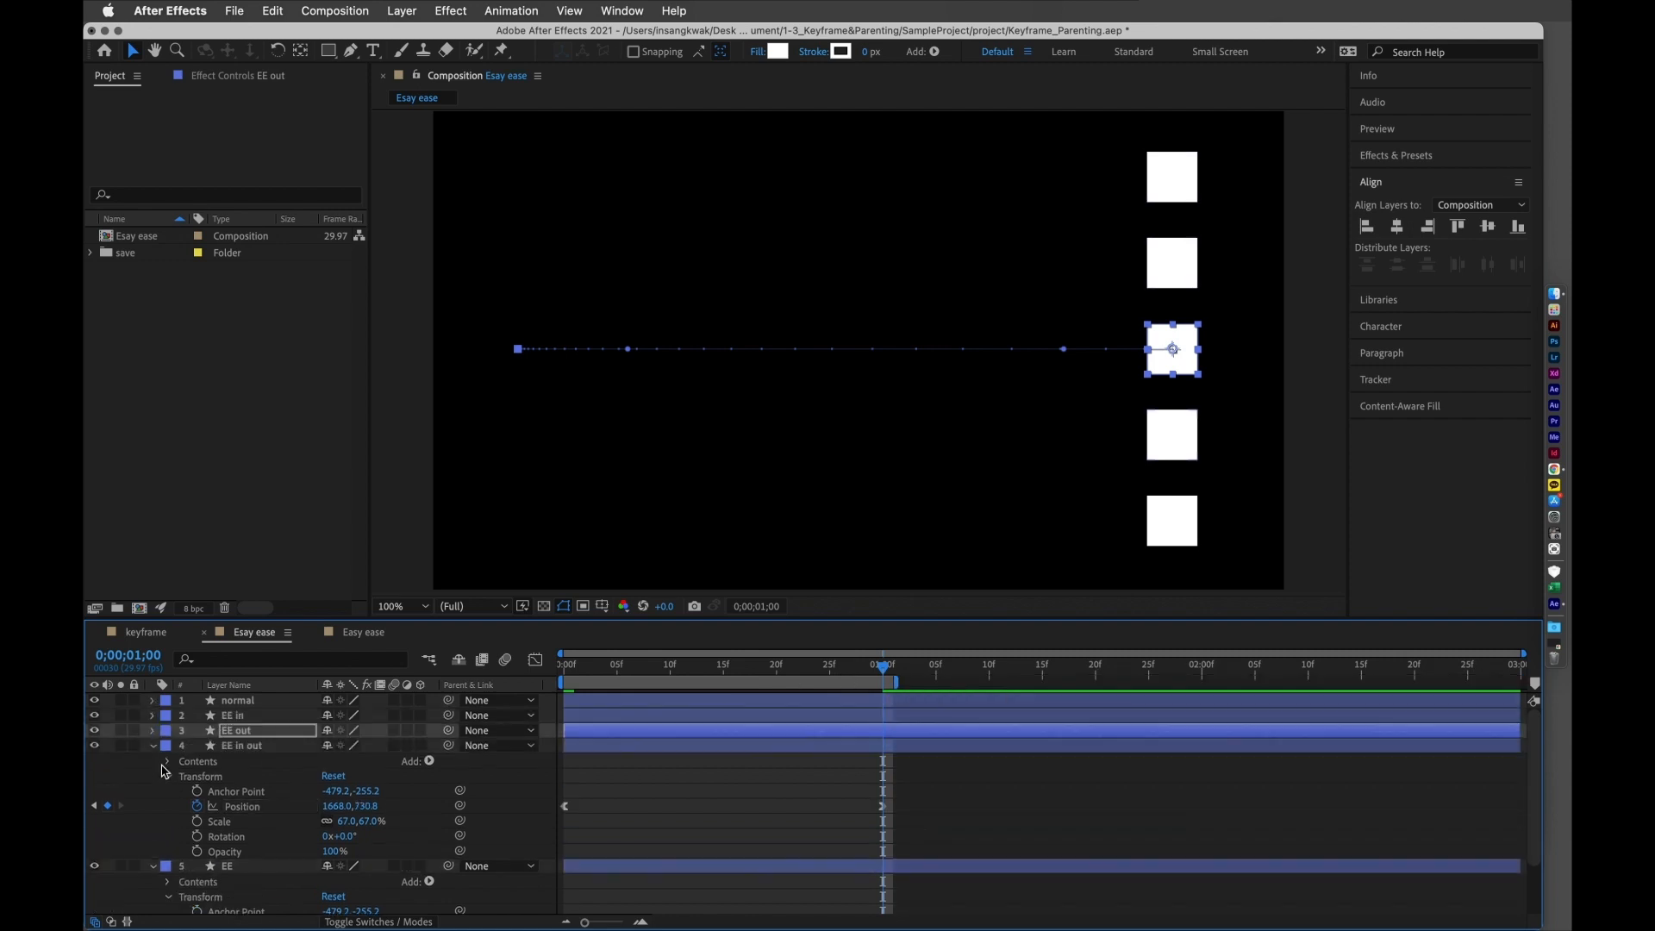
click(154, 746)
click(154, 760)
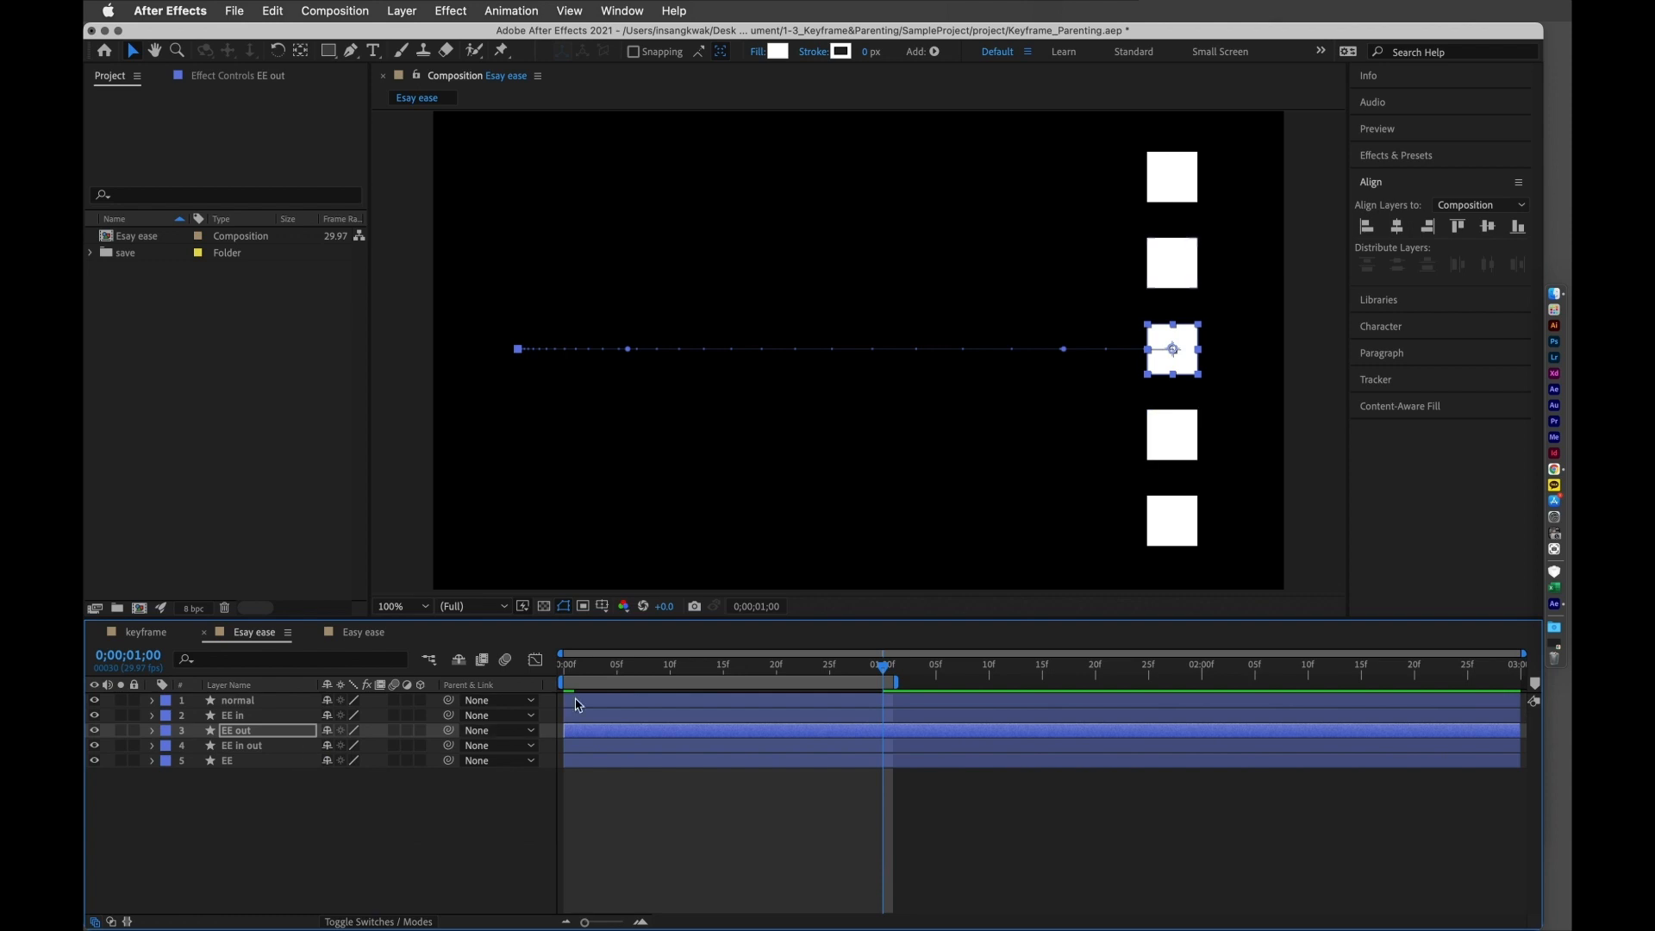
- Preview the animation of the five squares within the shortened work area
click(595, 674)
key(space)
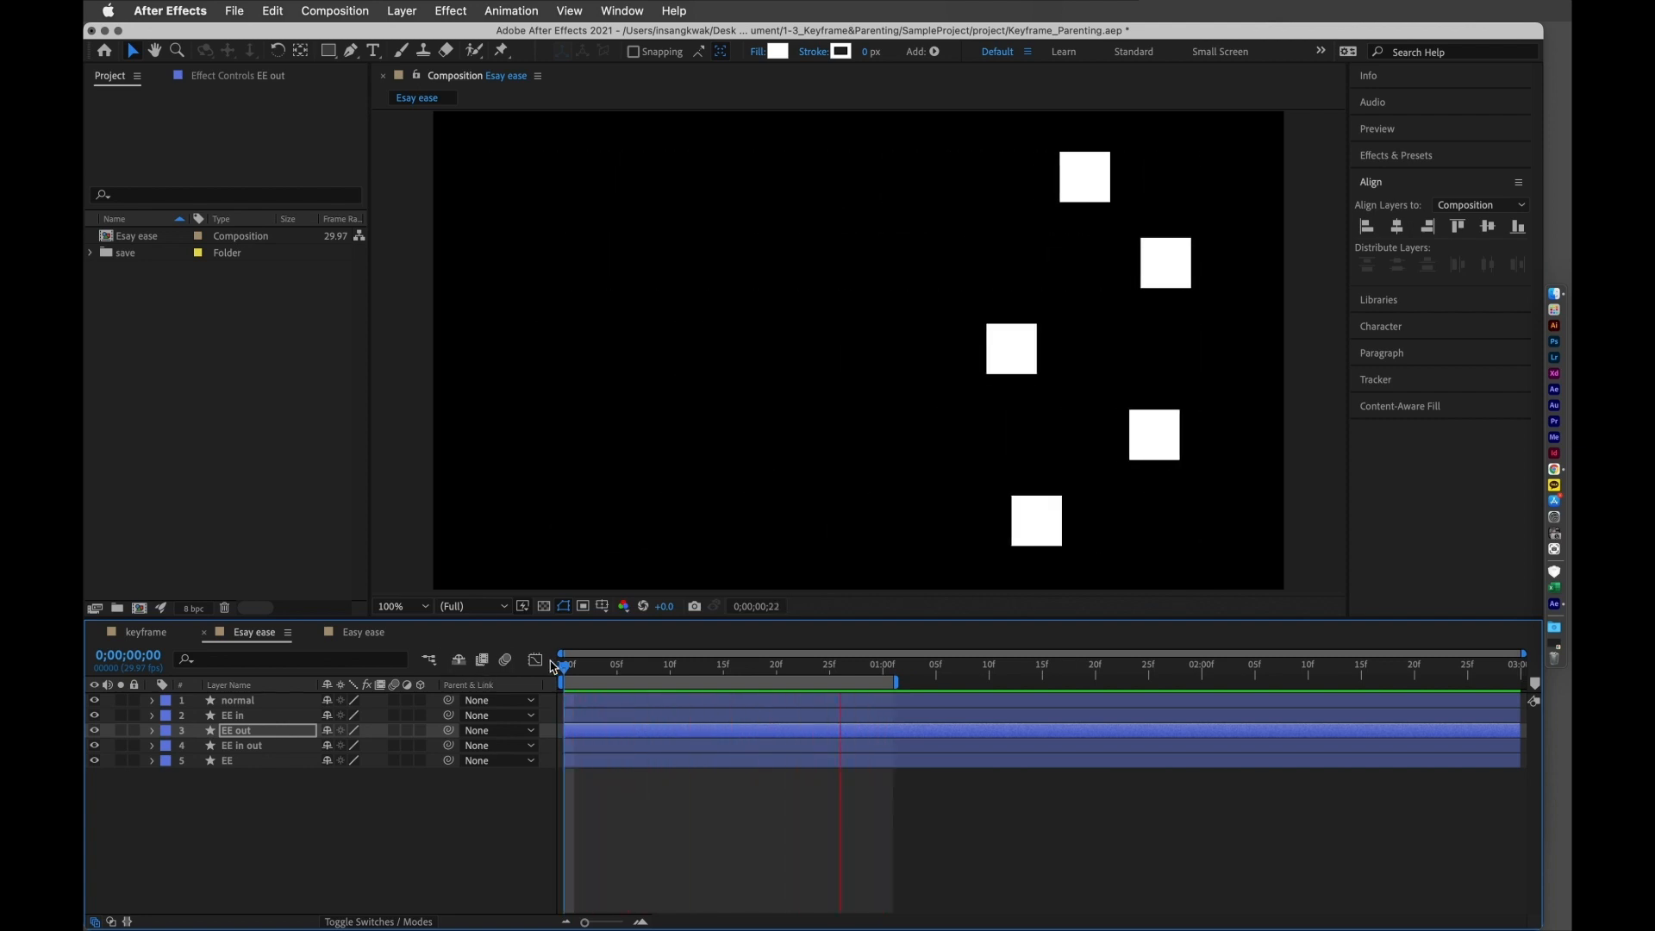
key(space)
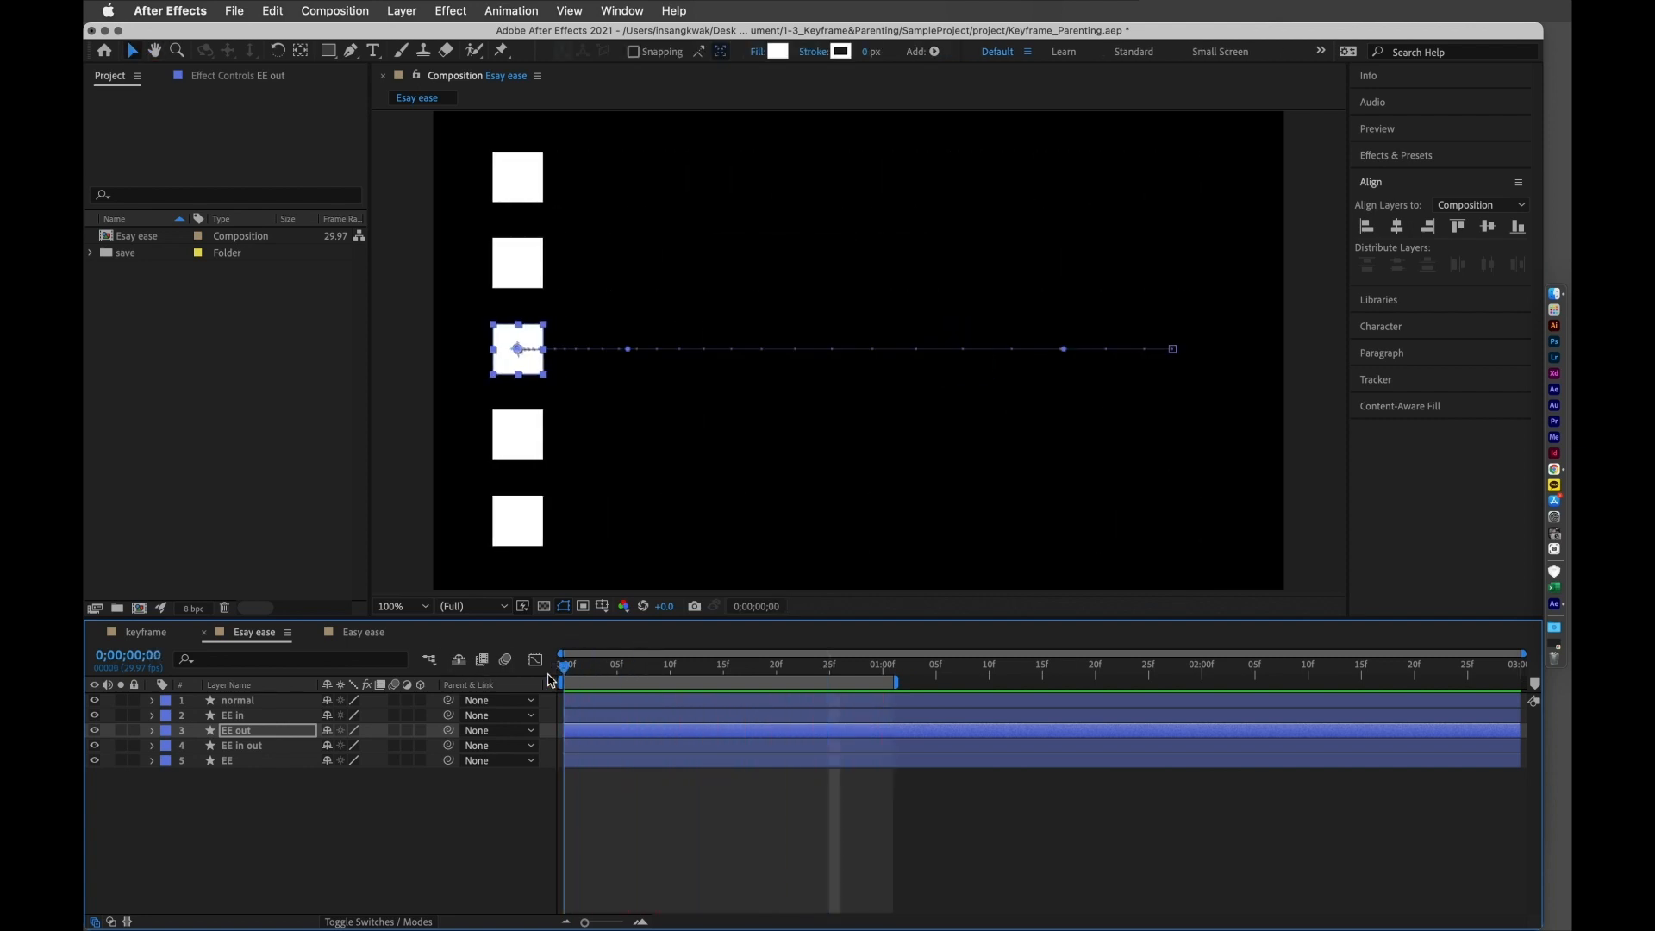
- Scrub through the animation to compare the motion of the normal, EE in and EE out layers, selecting them in turn
click(579, 700)
drag(571, 673, 761, 727)
click(728, 715)
click(723, 734)
drag(751, 668, 555, 731)
- Examine the motion of the EE in out and EE layers by scrubbing, and play the whole animation again
click(582, 746)
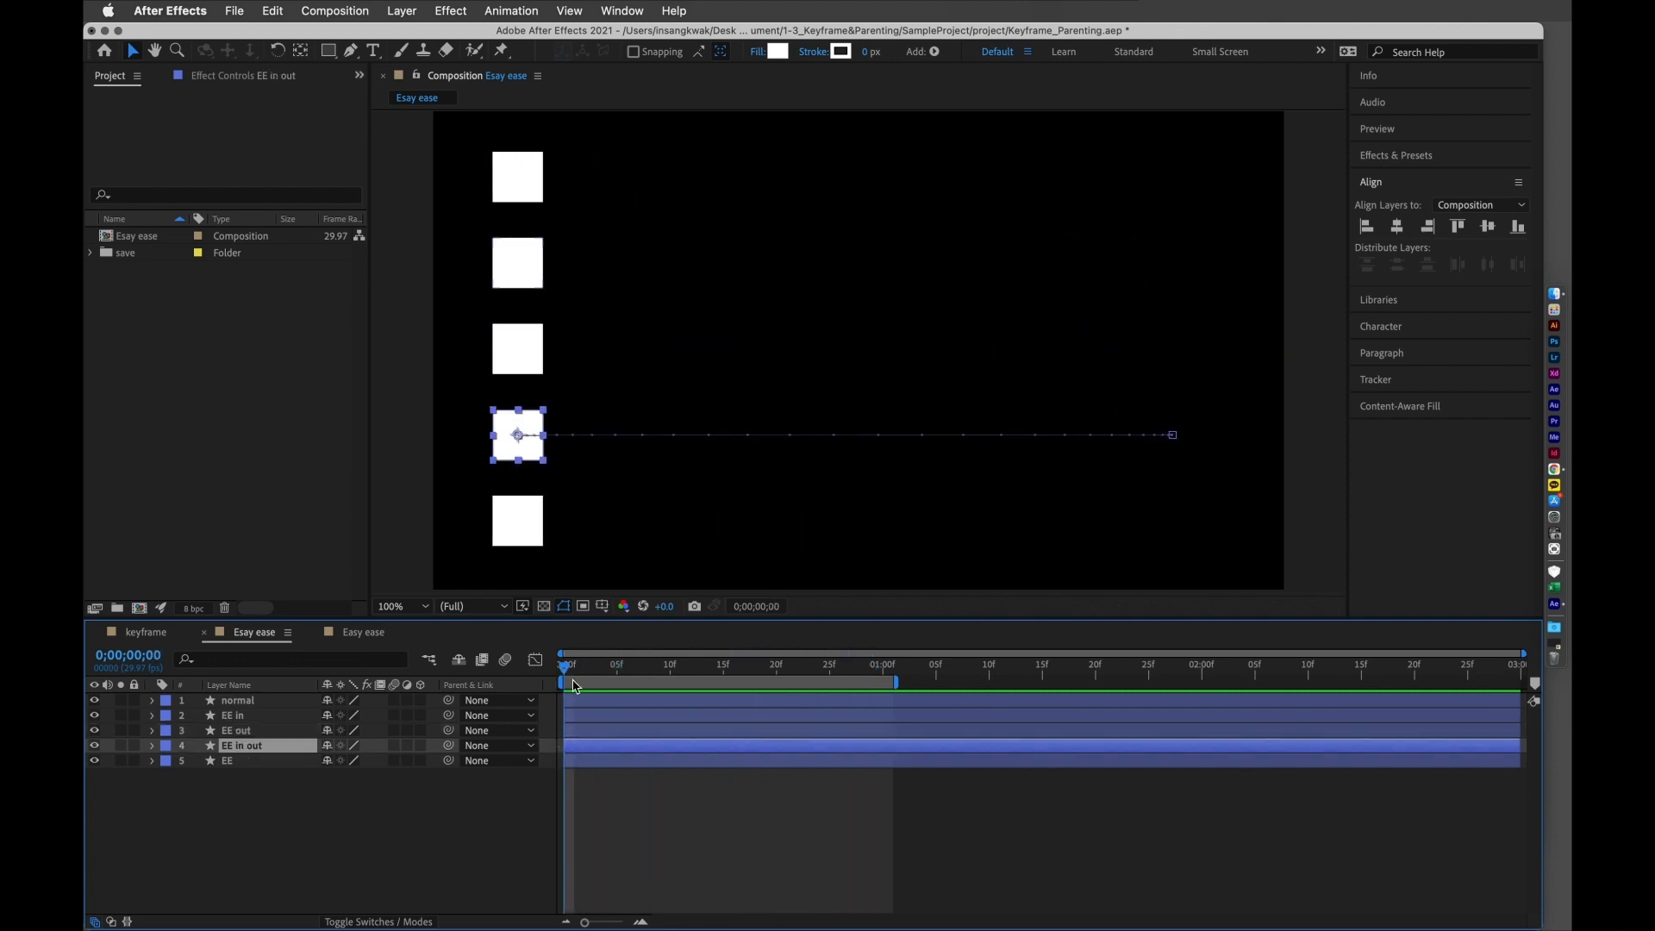
drag(566, 671, 565, 715)
click(280, 763)
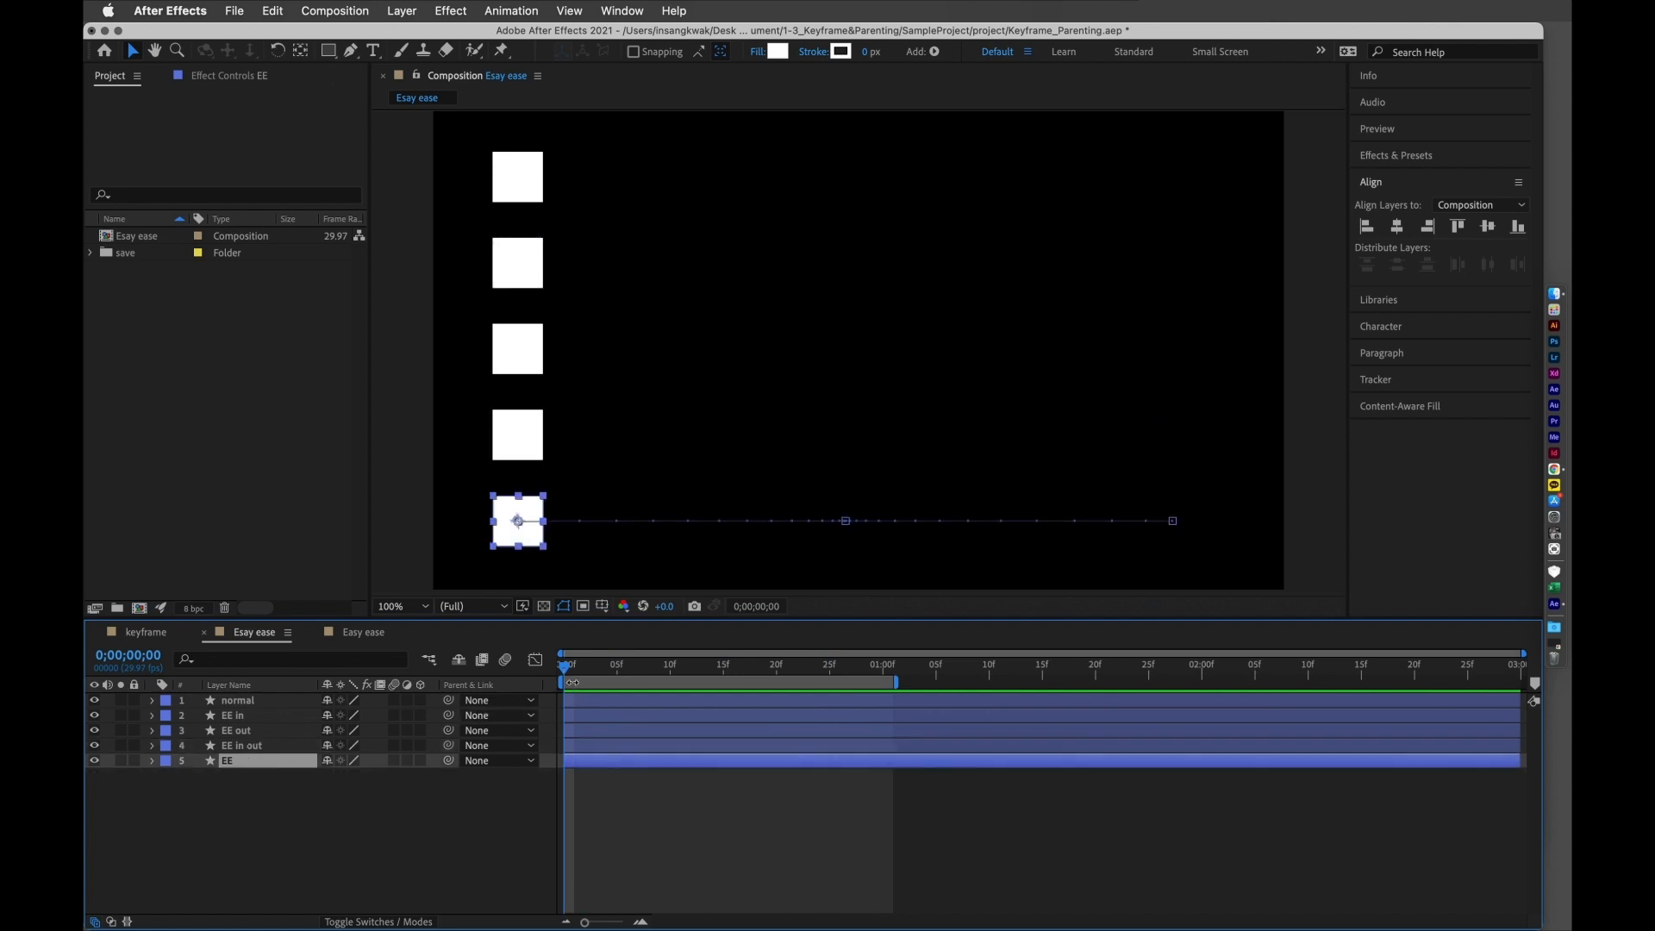
drag(567, 674, 517, 702)
key(space)
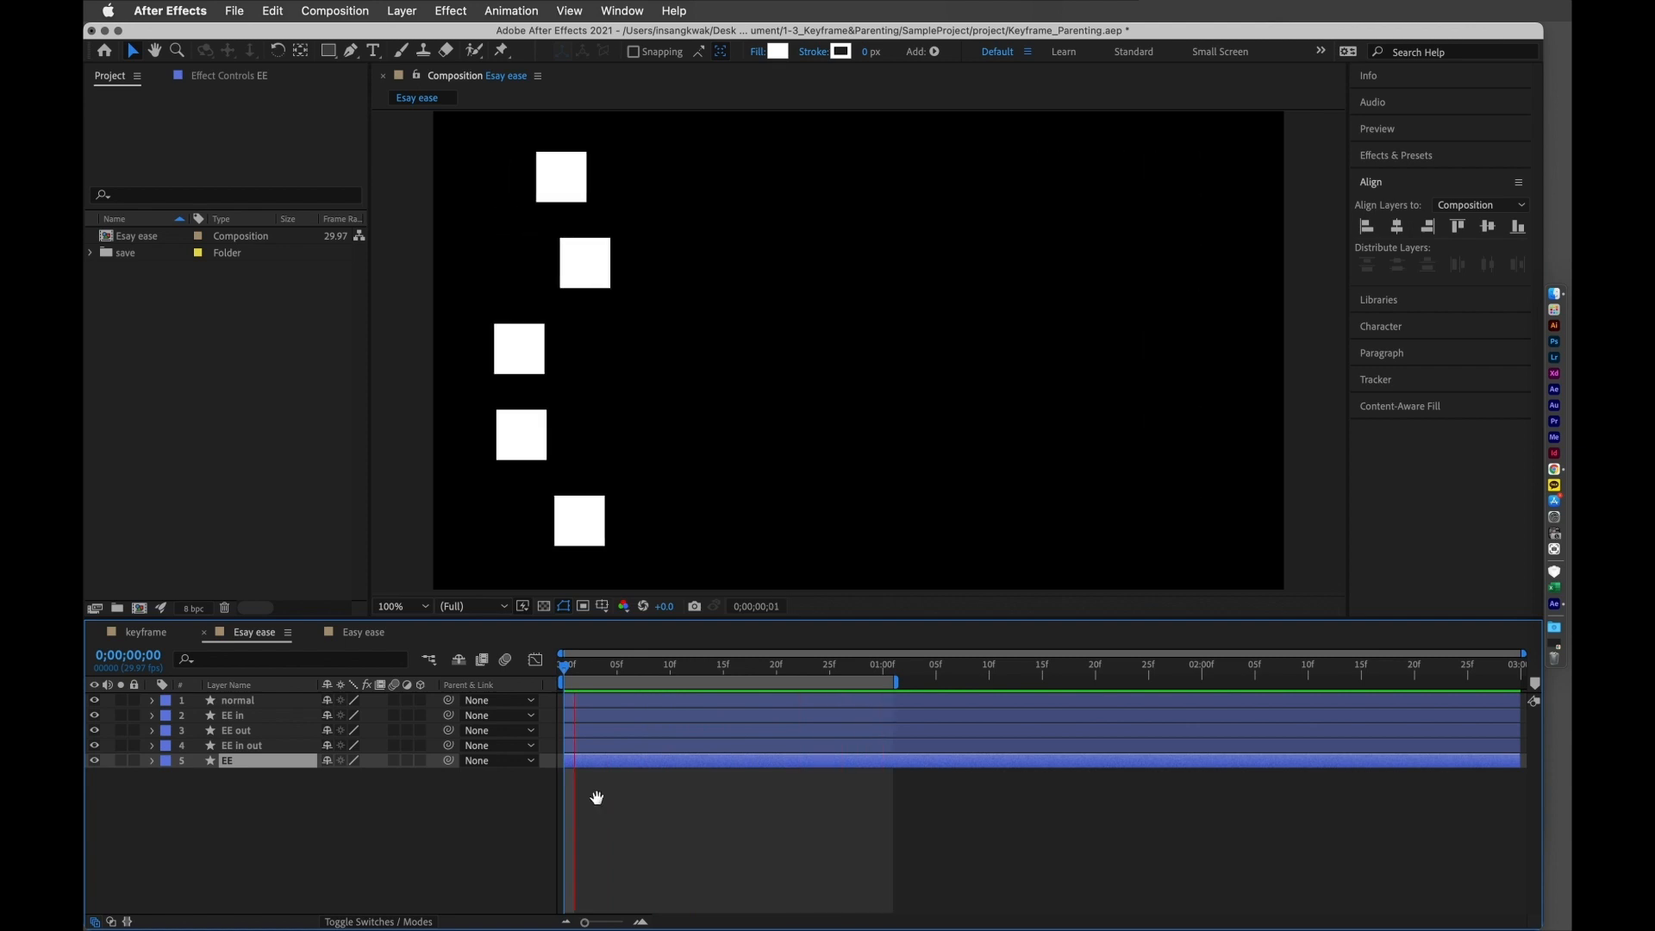
key(space)
- Expand the EE and EE in out layers and view the Keyframe Assistant easing options for EE in out's first Position keyframe
click(151, 762)
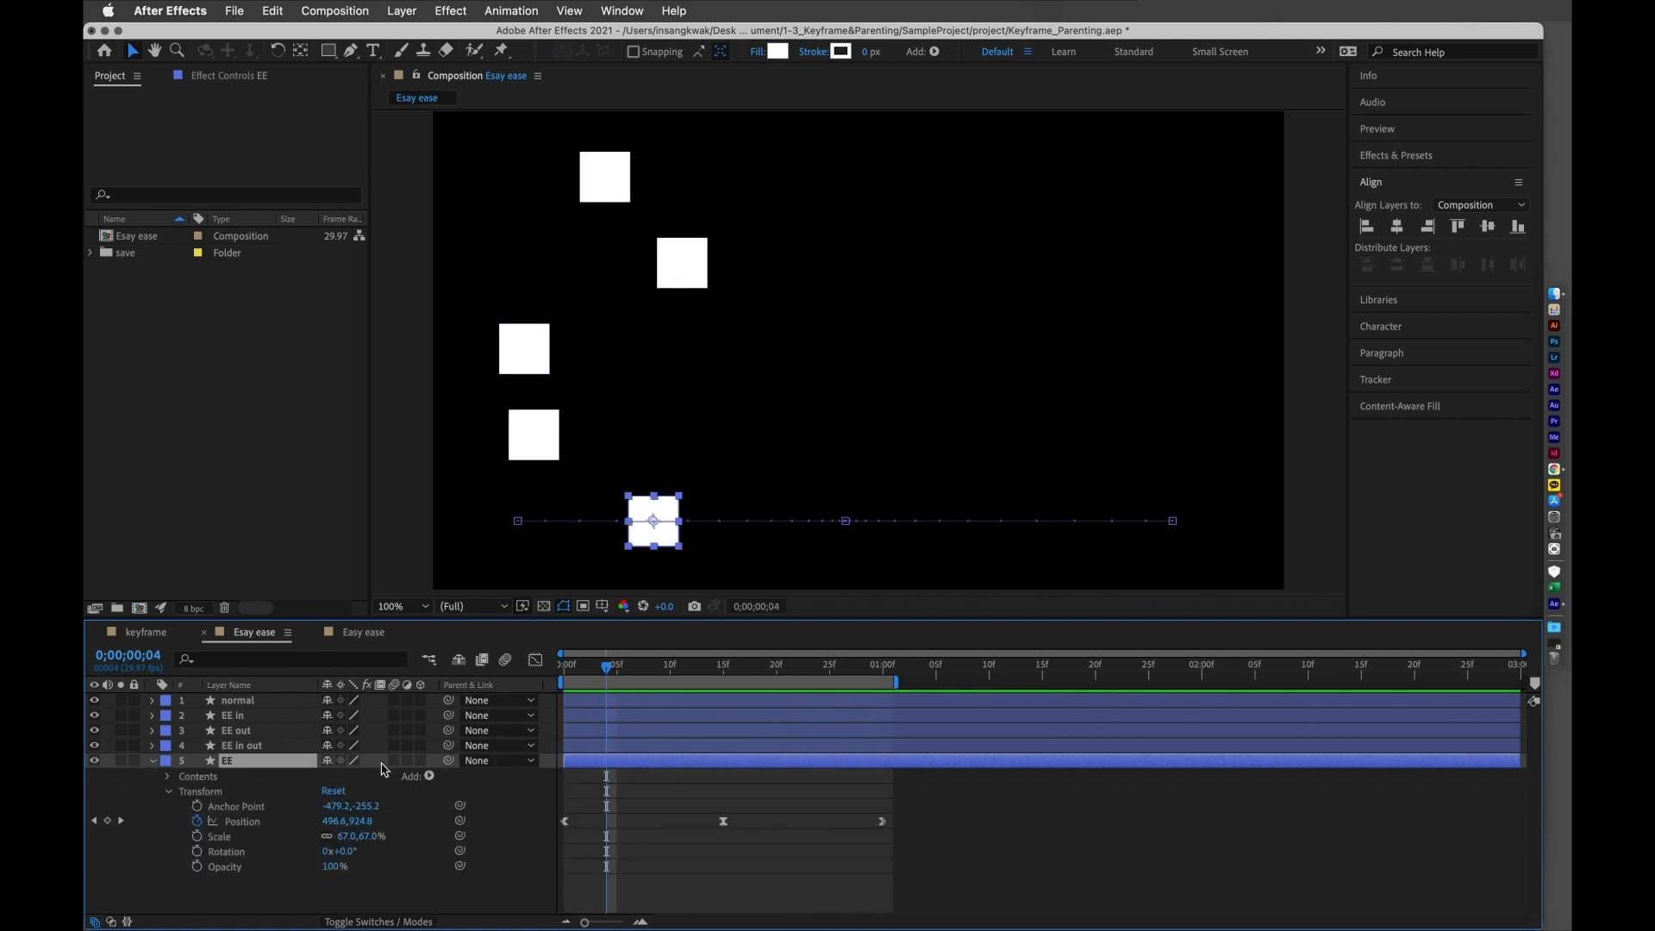
click(152, 745)
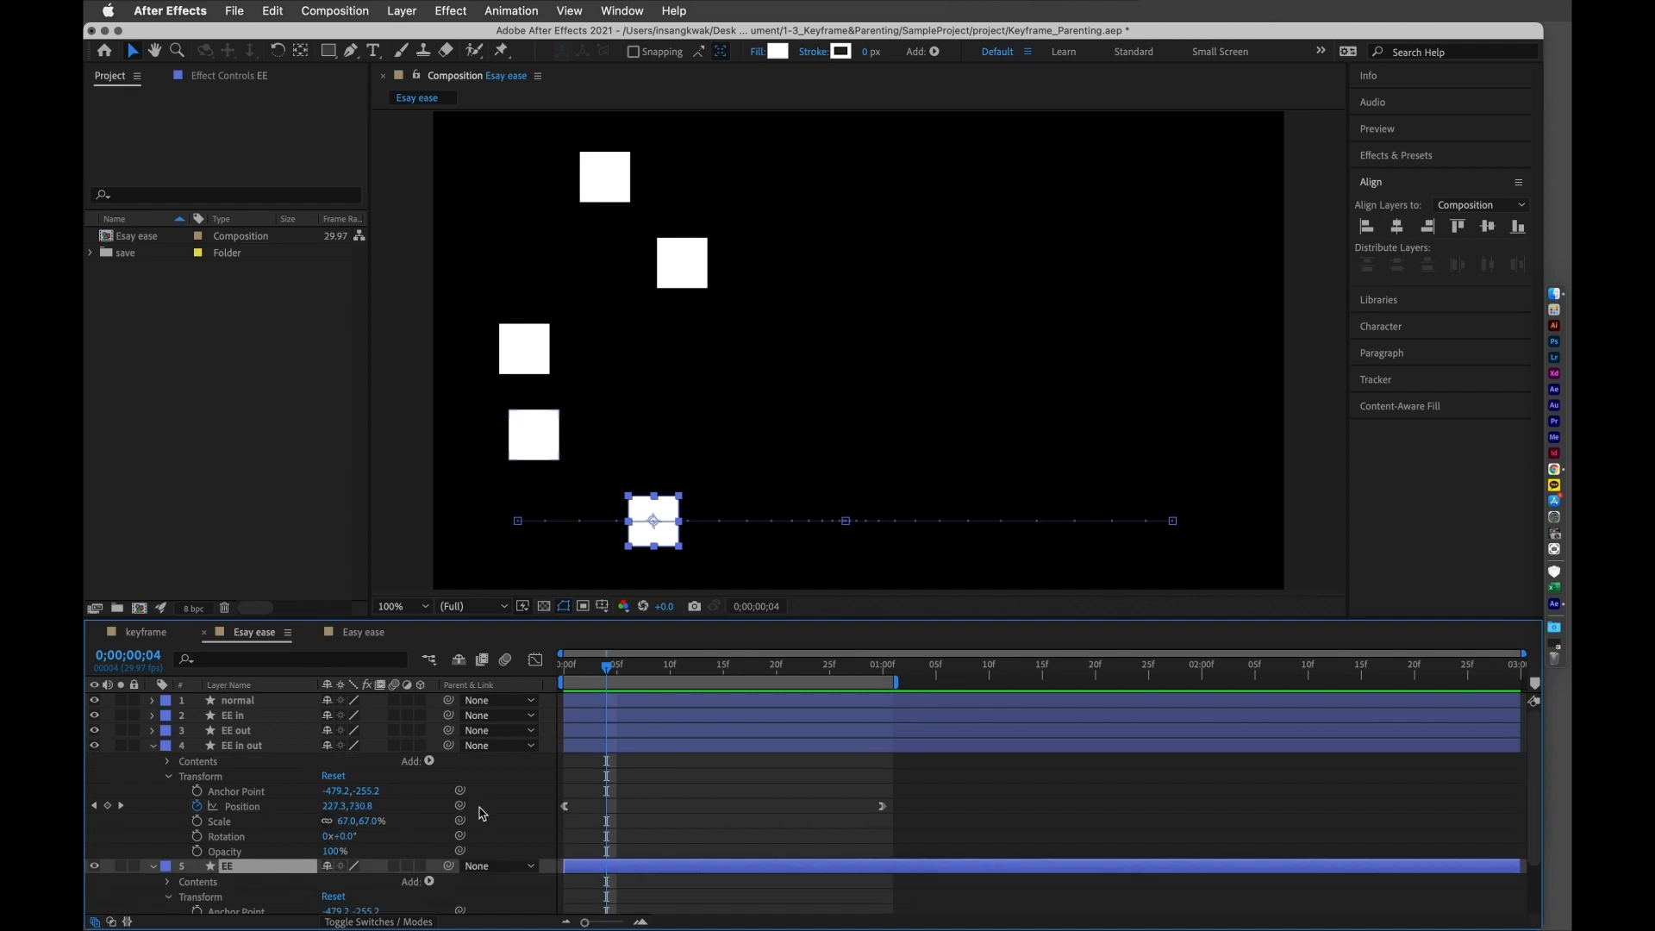
click(566, 806)
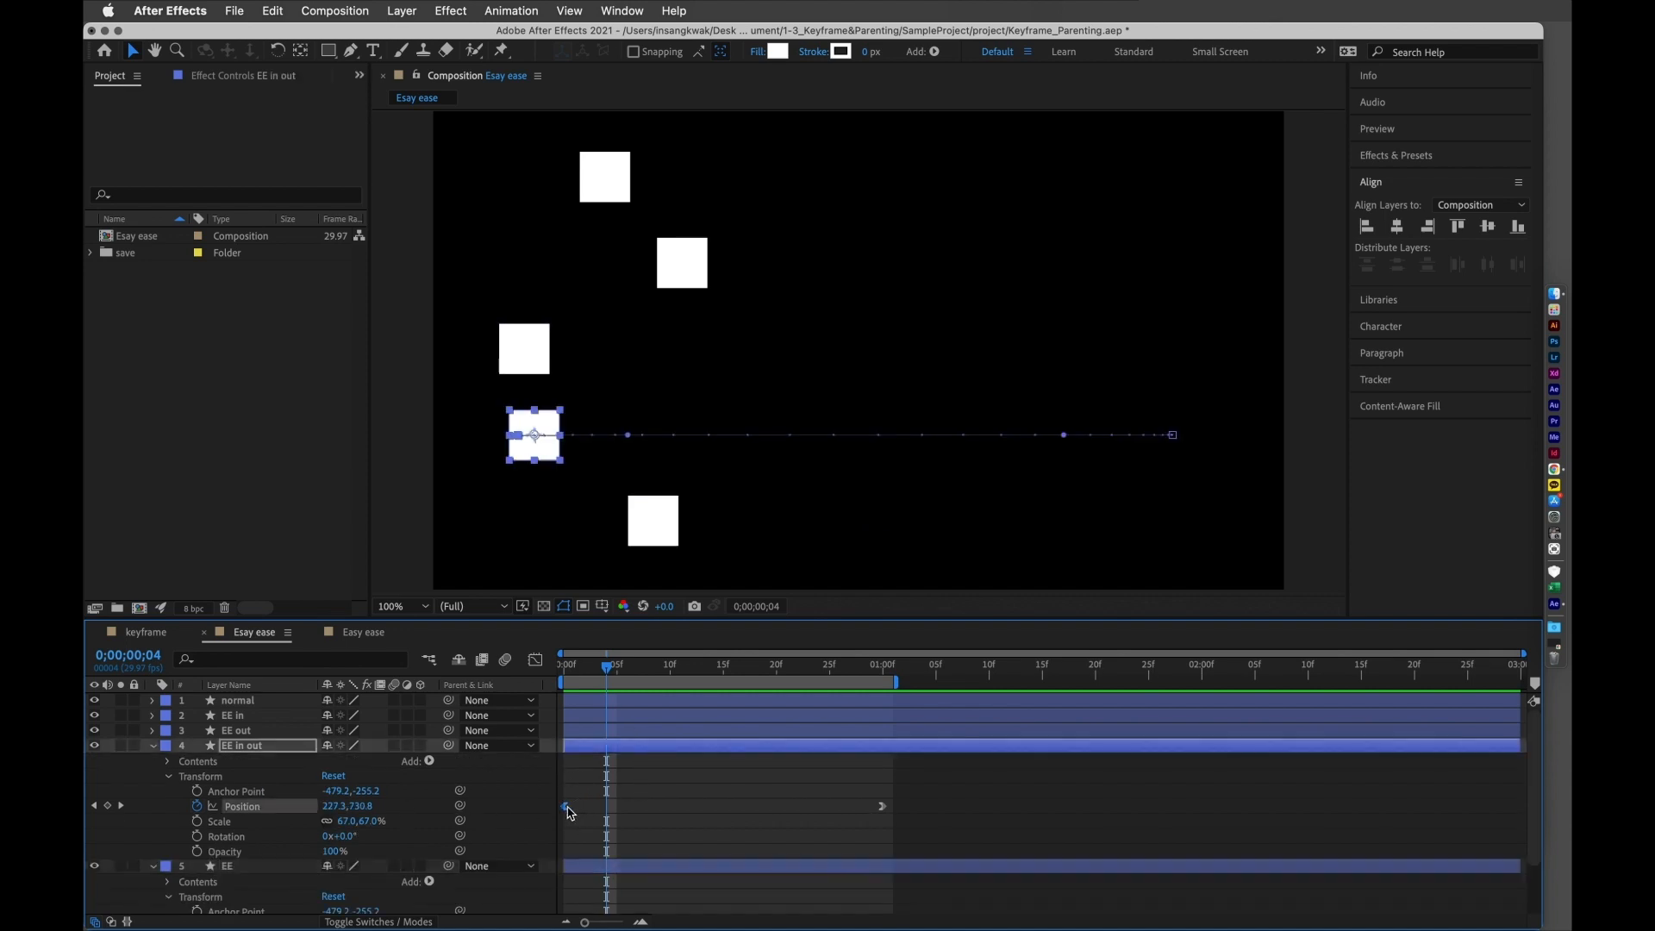
right_click(566, 807)
mouse_move(638, 910)
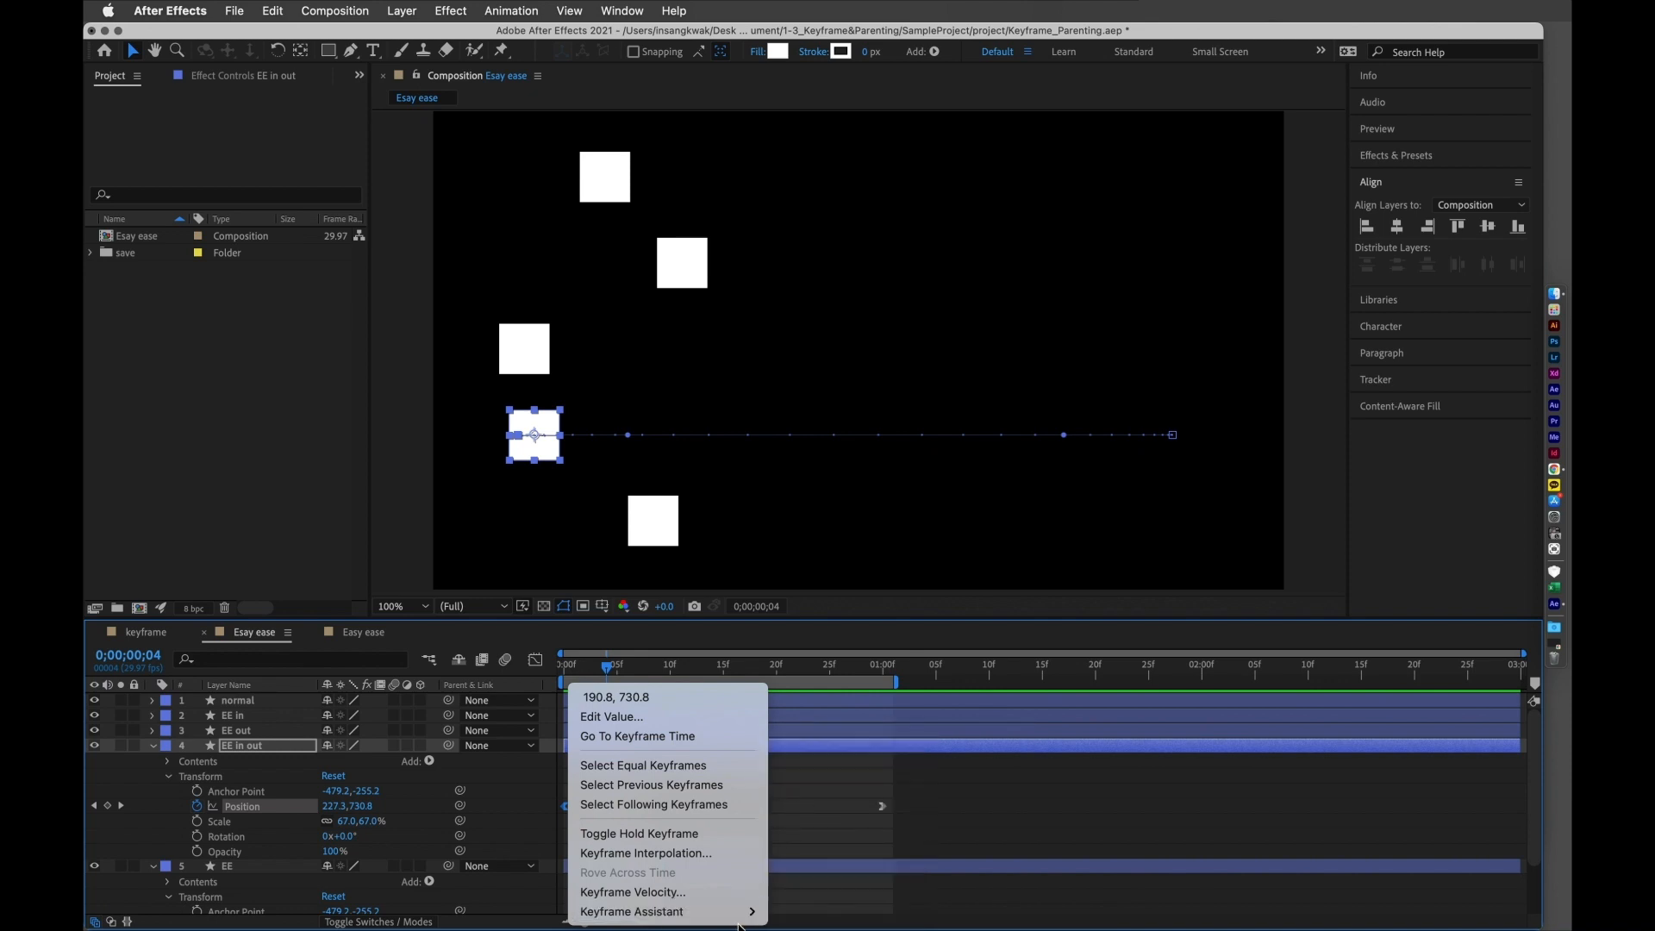
mouse_move(750, 911)
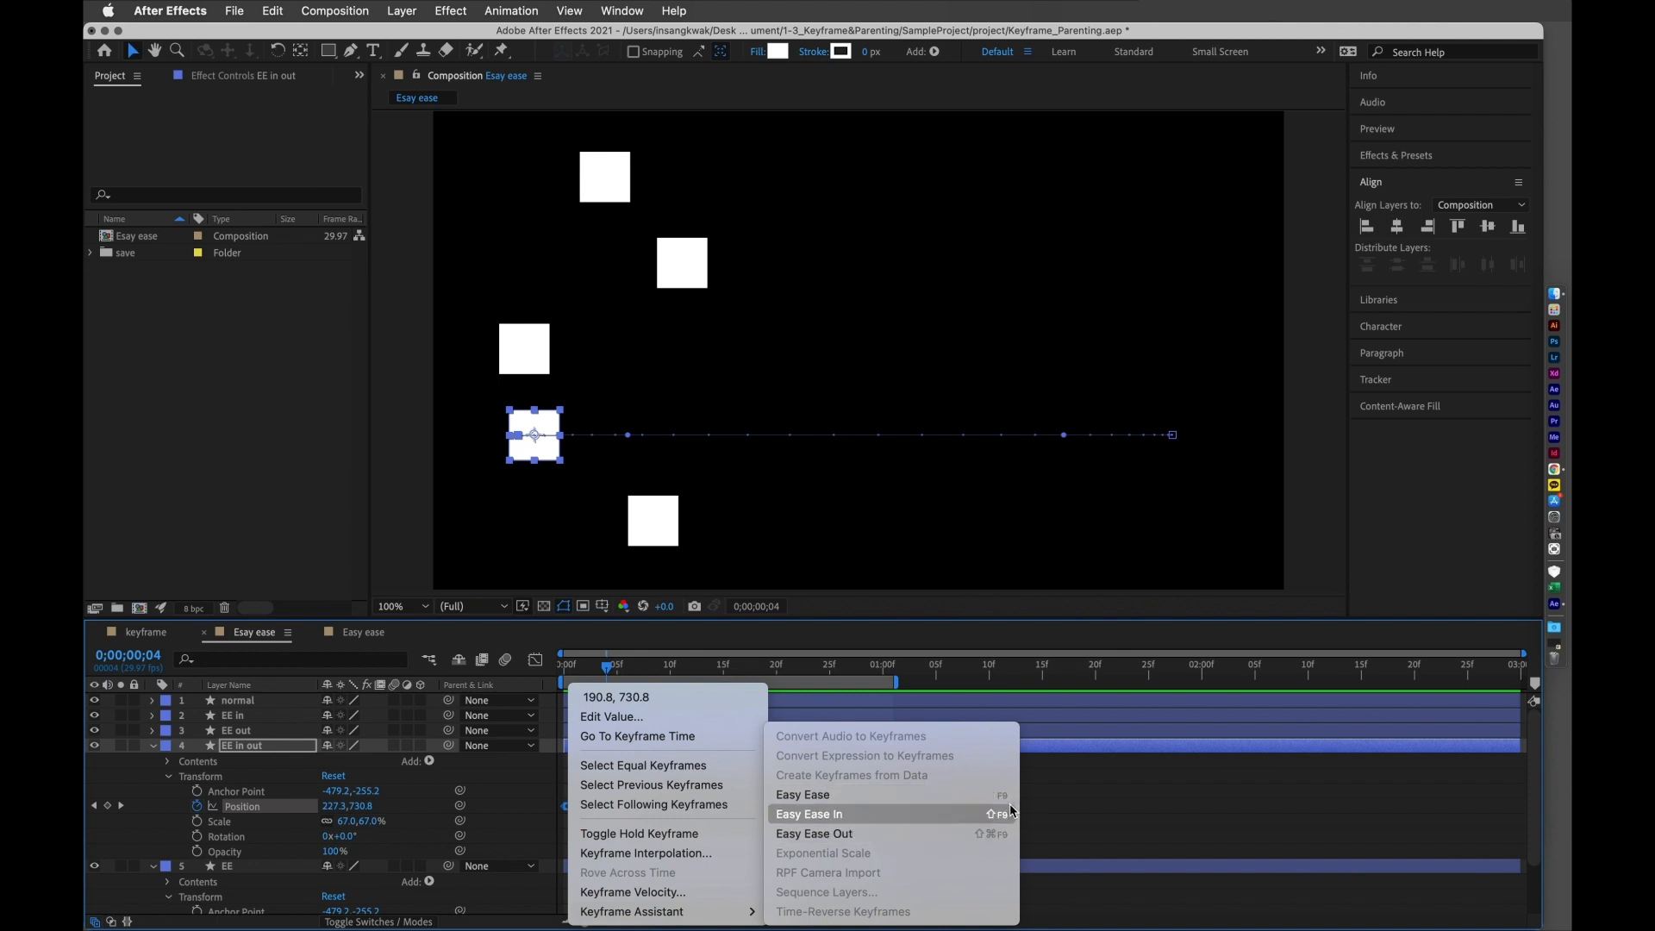
click(1080, 790)
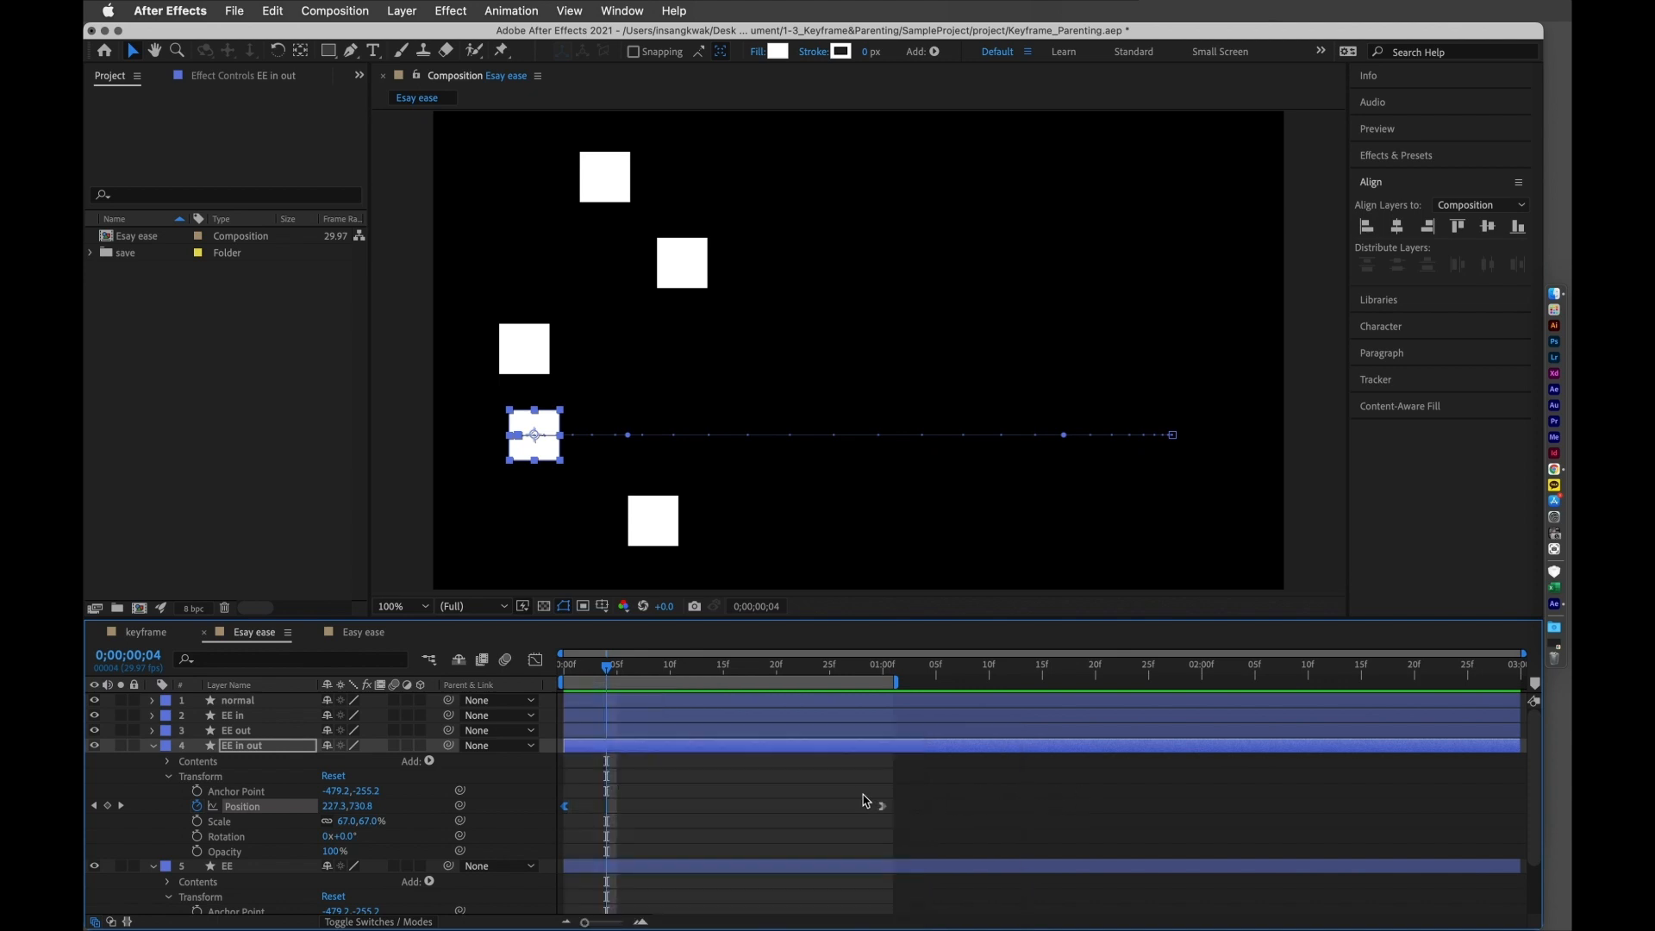
- Show the EE in out layer's Position in the Graph Editor and select its whole speed curve
click(669, 750)
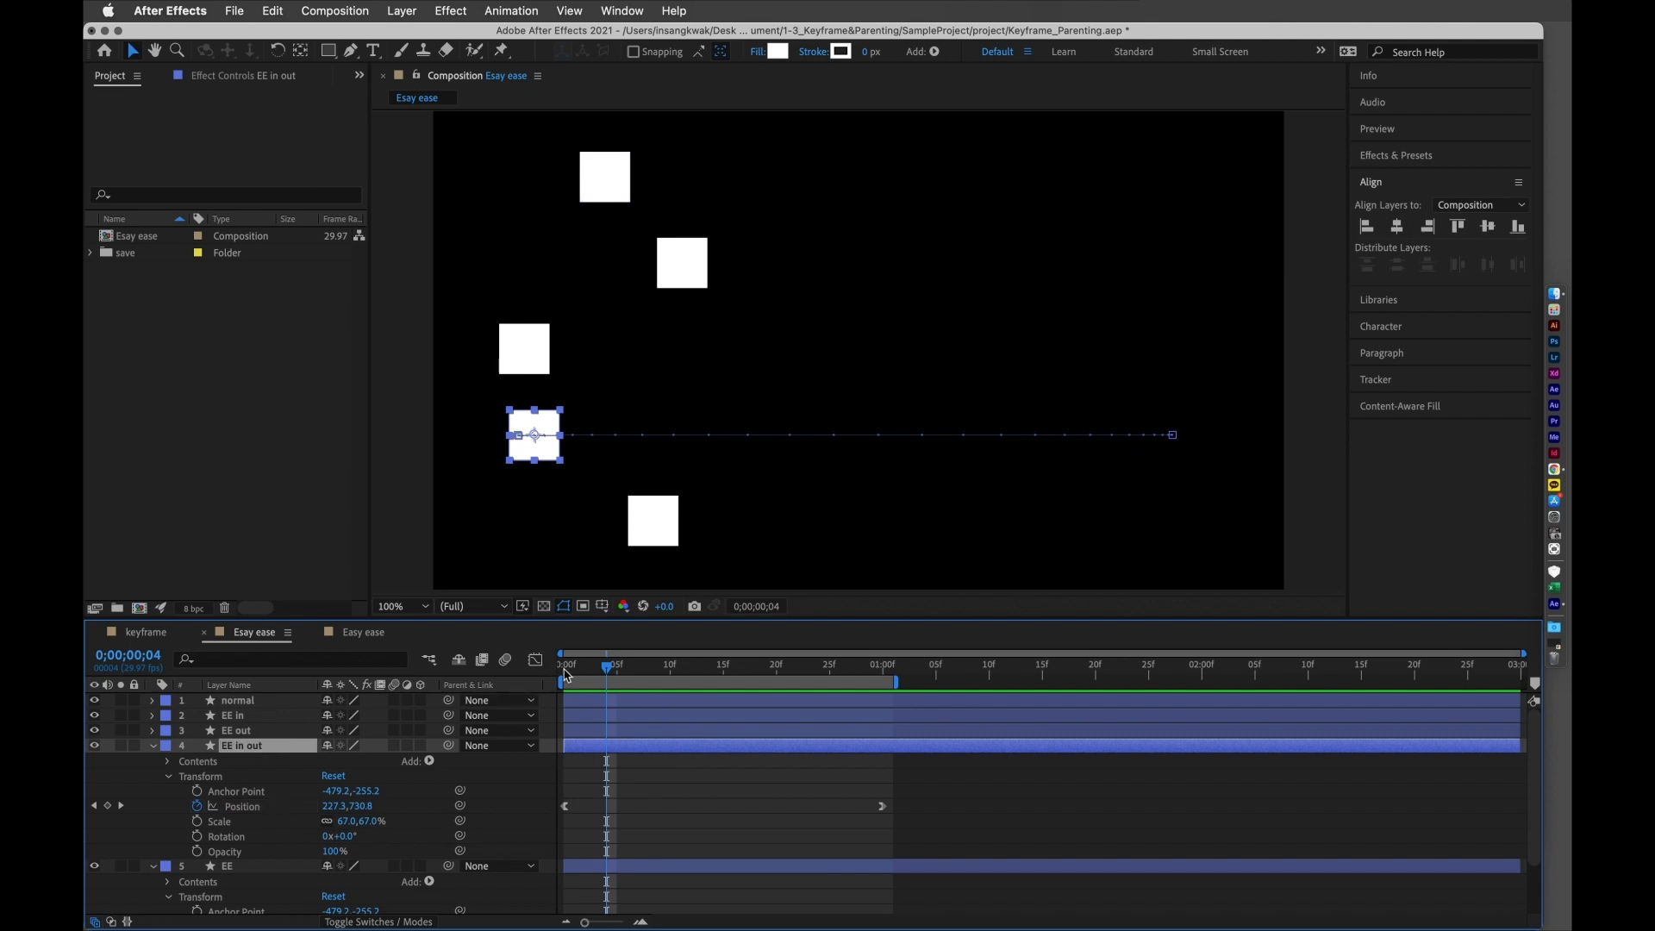
click(536, 662)
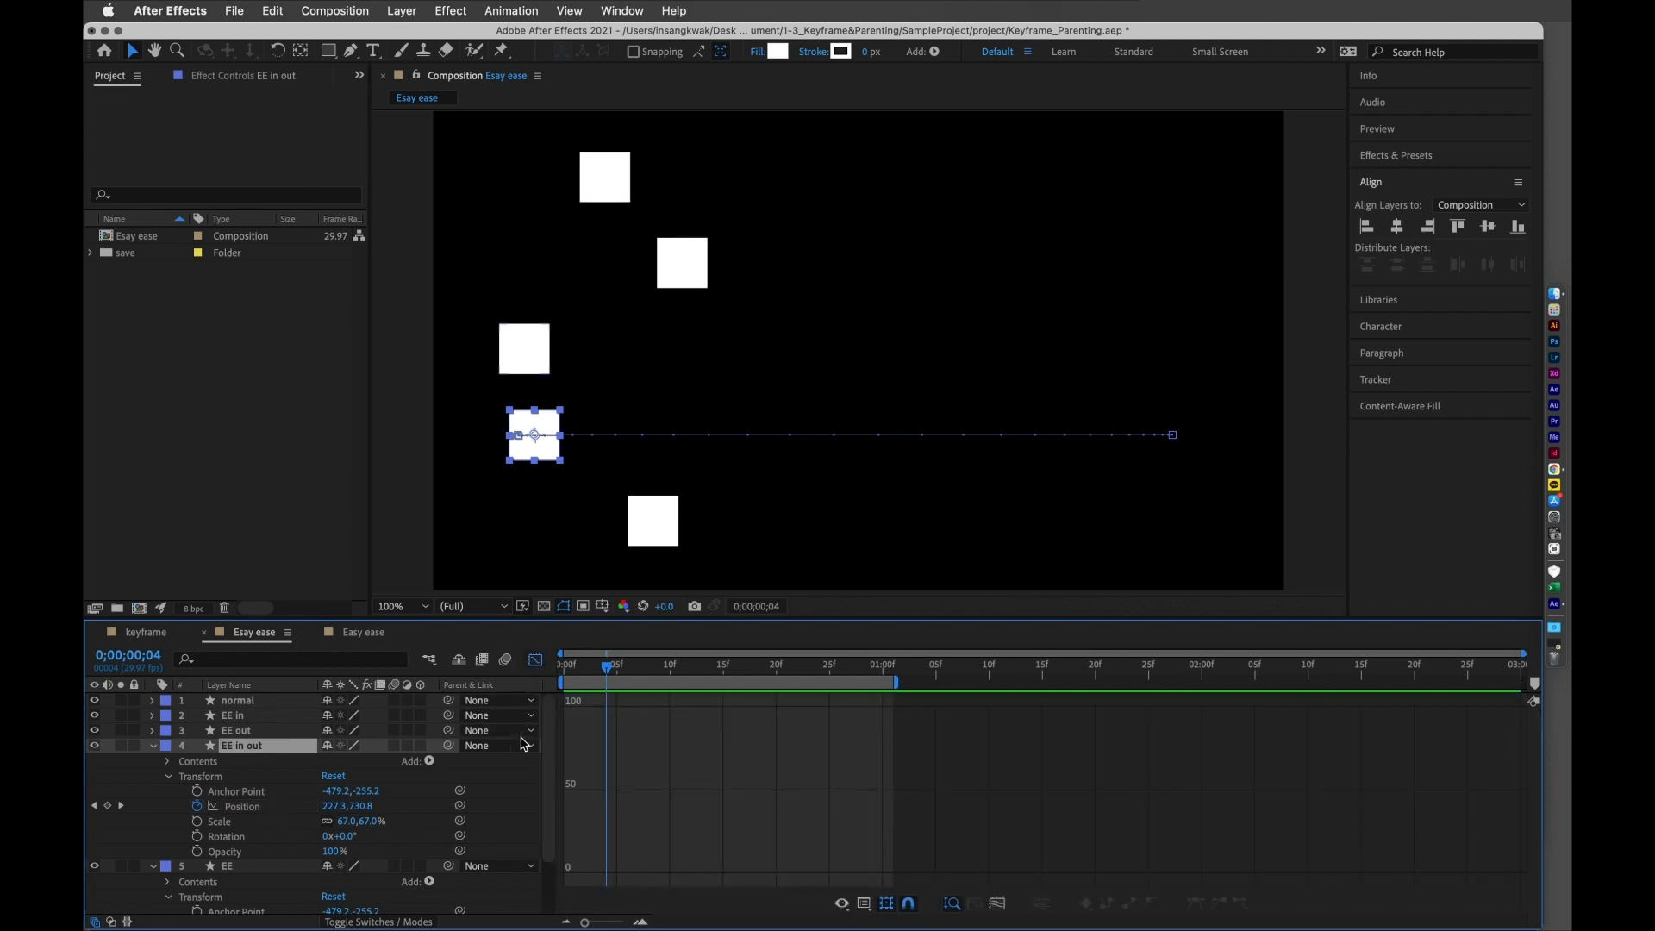
click(274, 807)
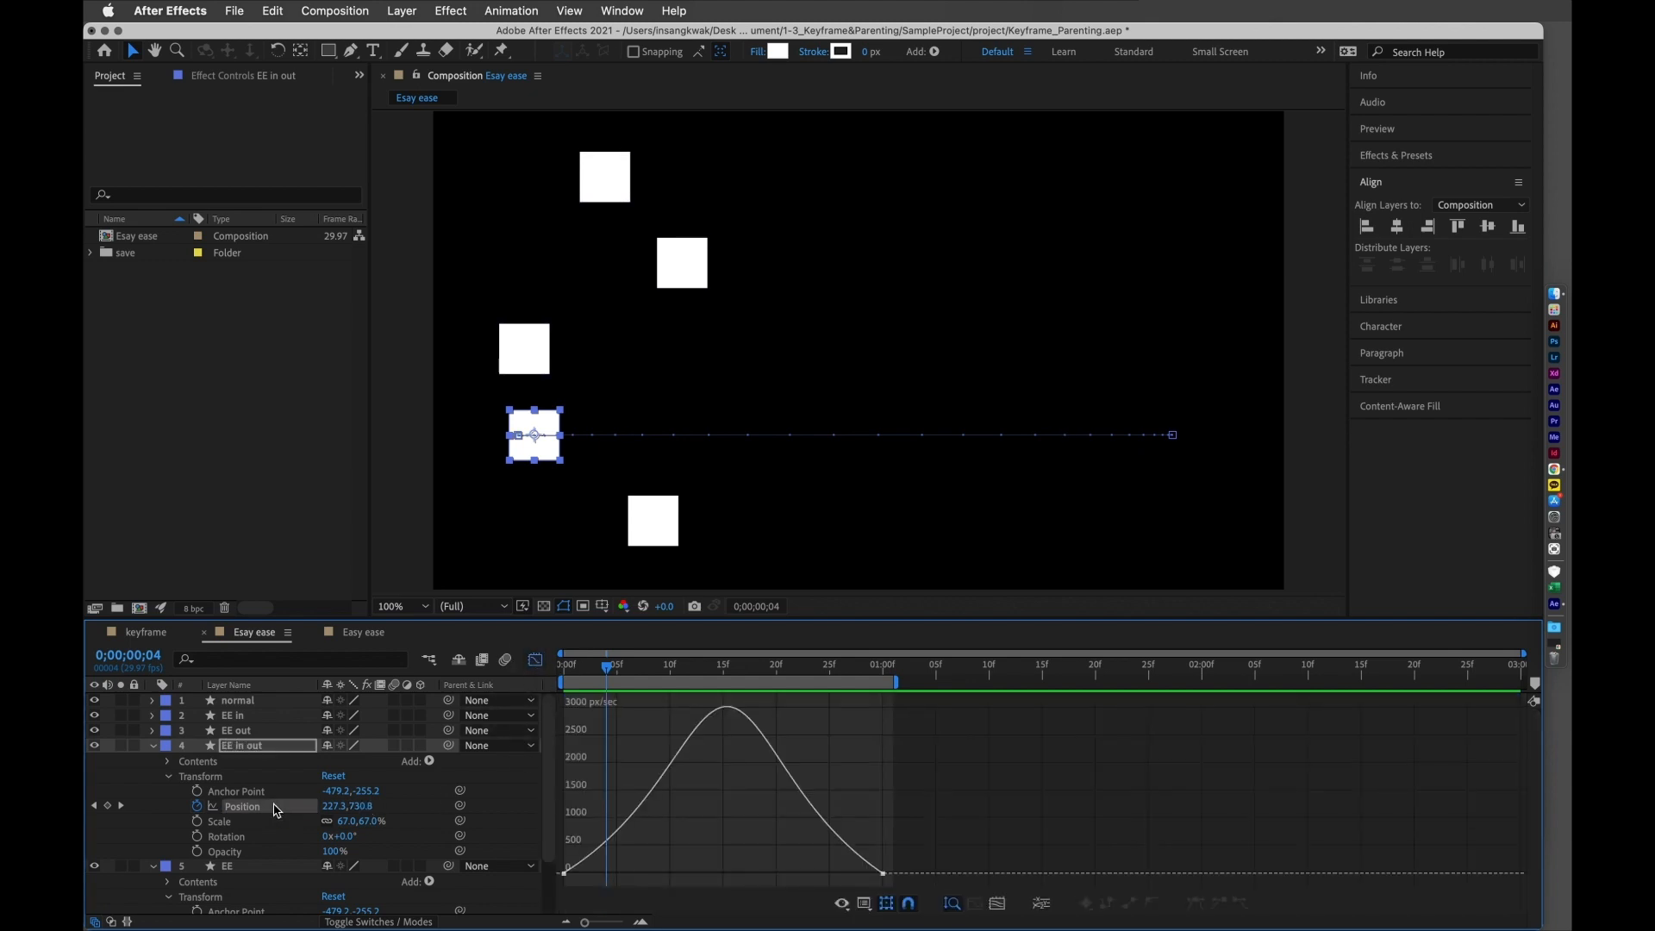
click(579, 865)
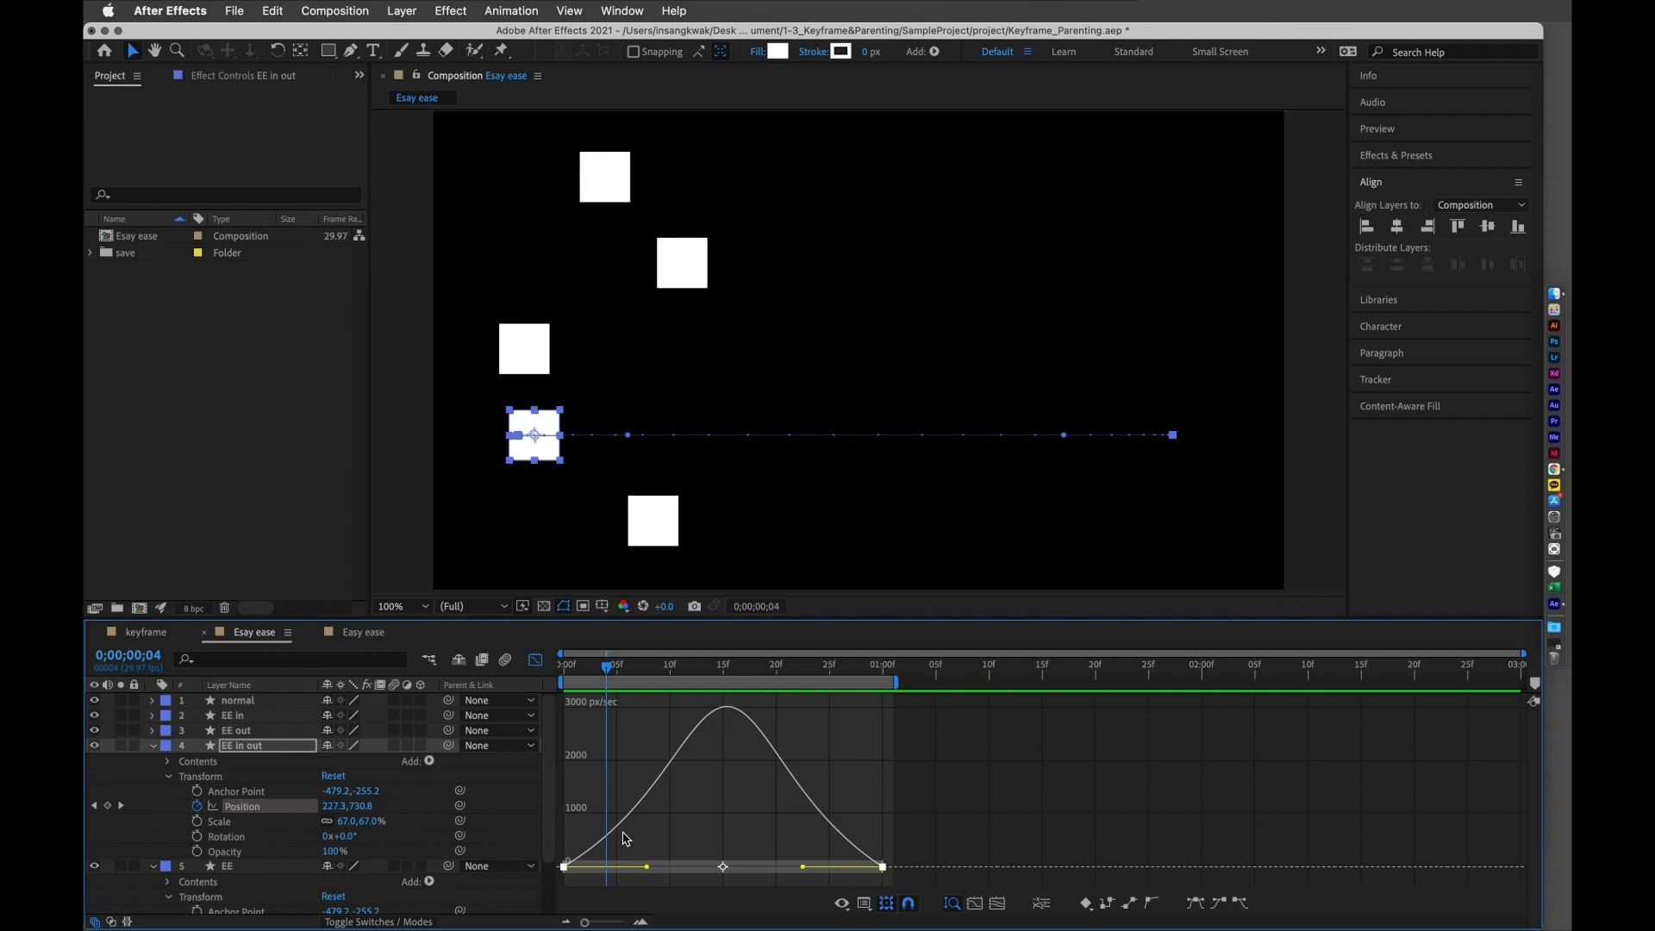
- Collapse the EE in out and EE layers and deselect everything
click(153, 745)
click(153, 760)
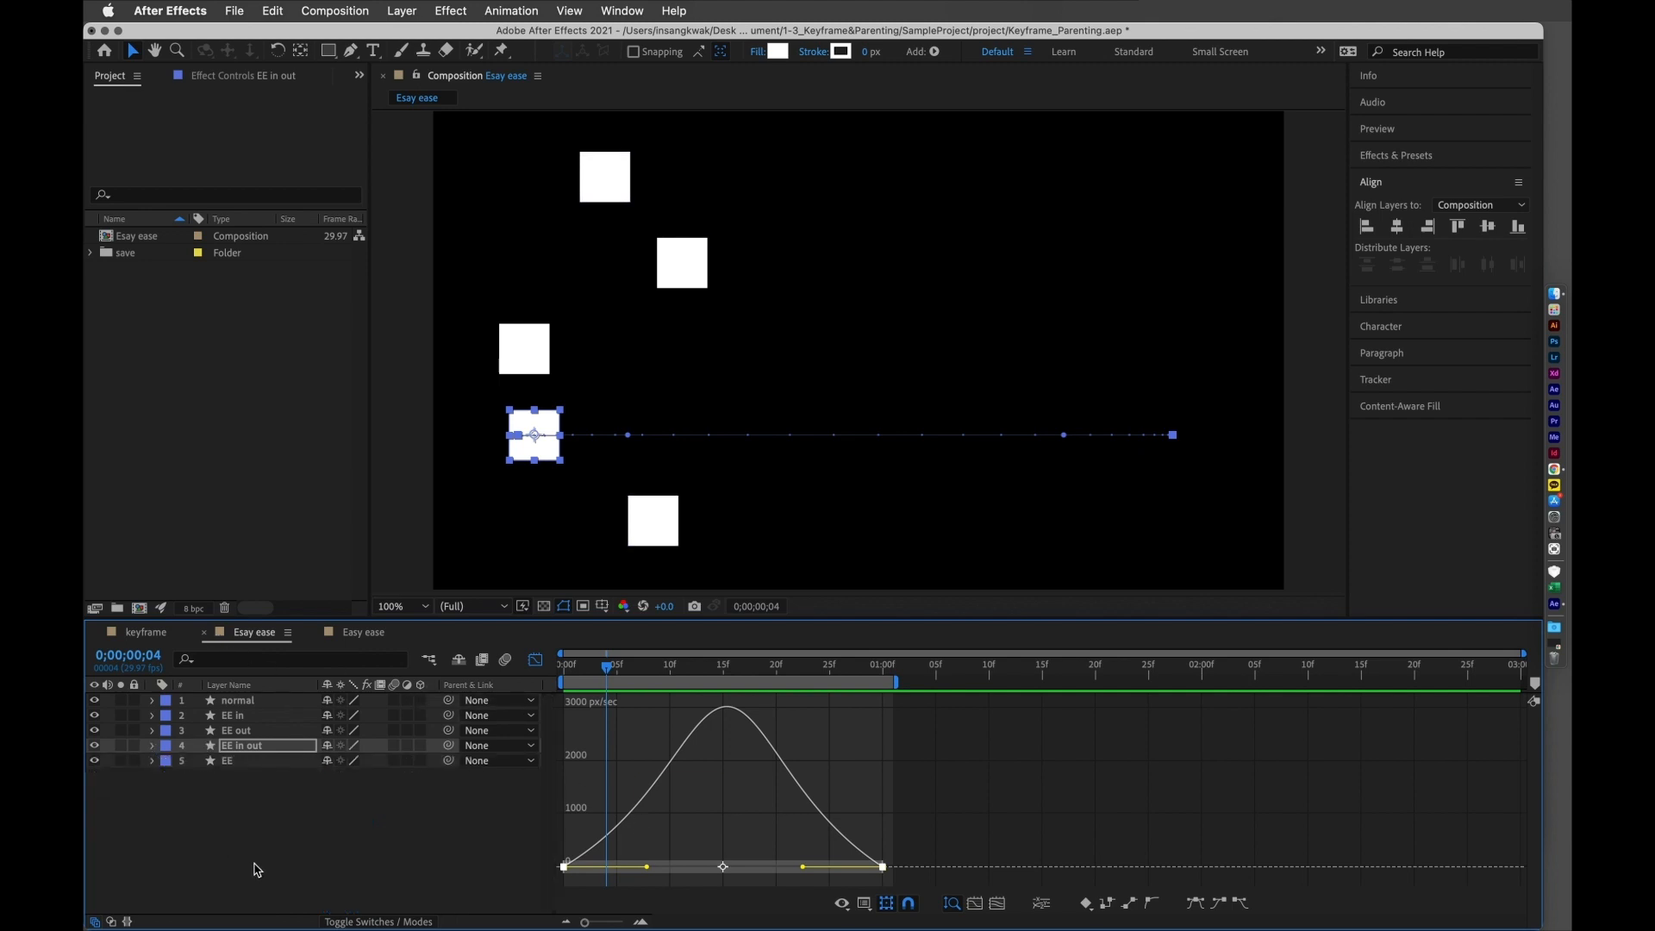
click(256, 870)
- Select the square of the normal layer and move the current time to 0;00;00;05
click(617, 192)
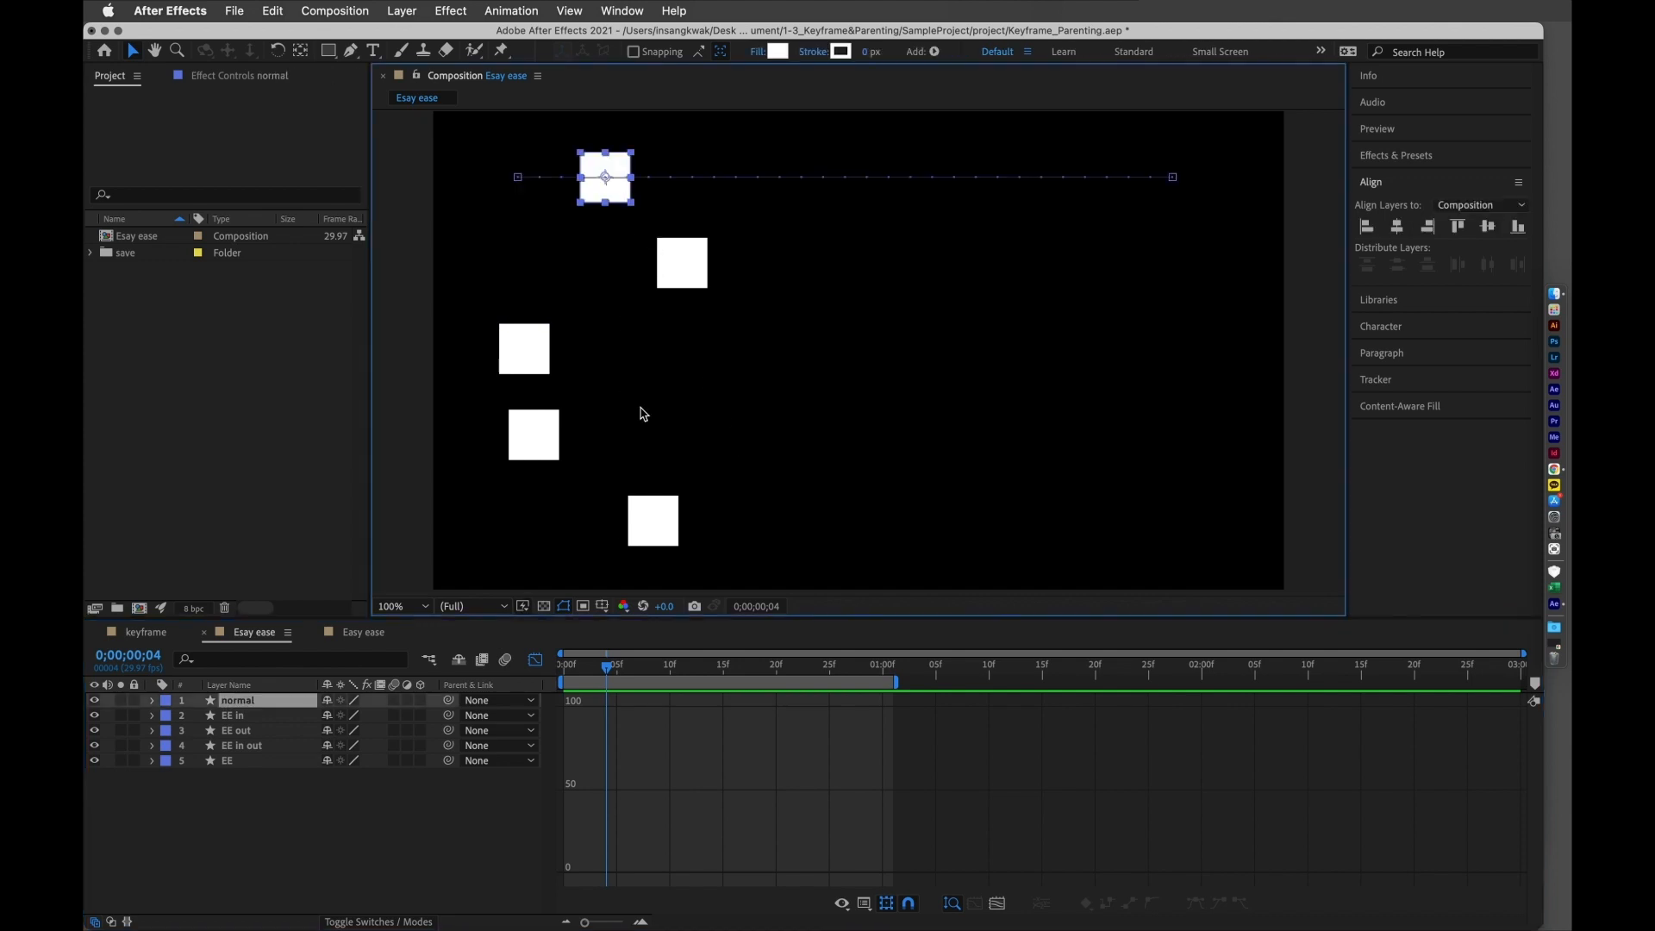
drag(606, 666, 617, 668)
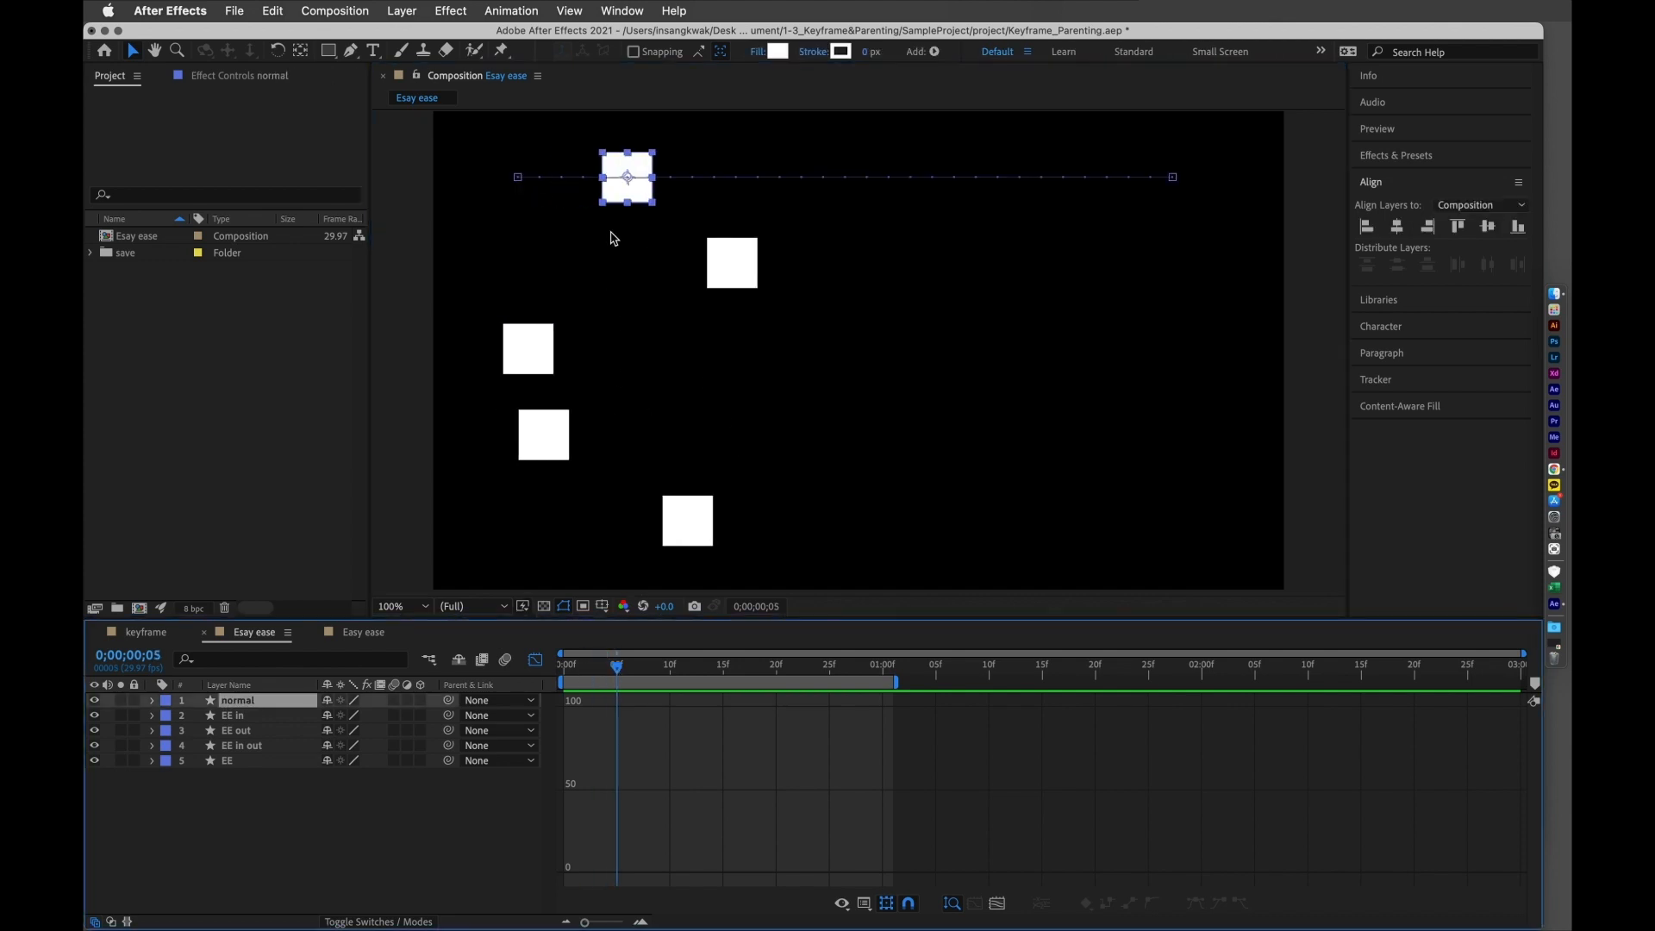
- Scrub the squares' animation to 0;00;00;18 and back to the start, and return the timeline to layer bars with nothing selected
click(746, 671)
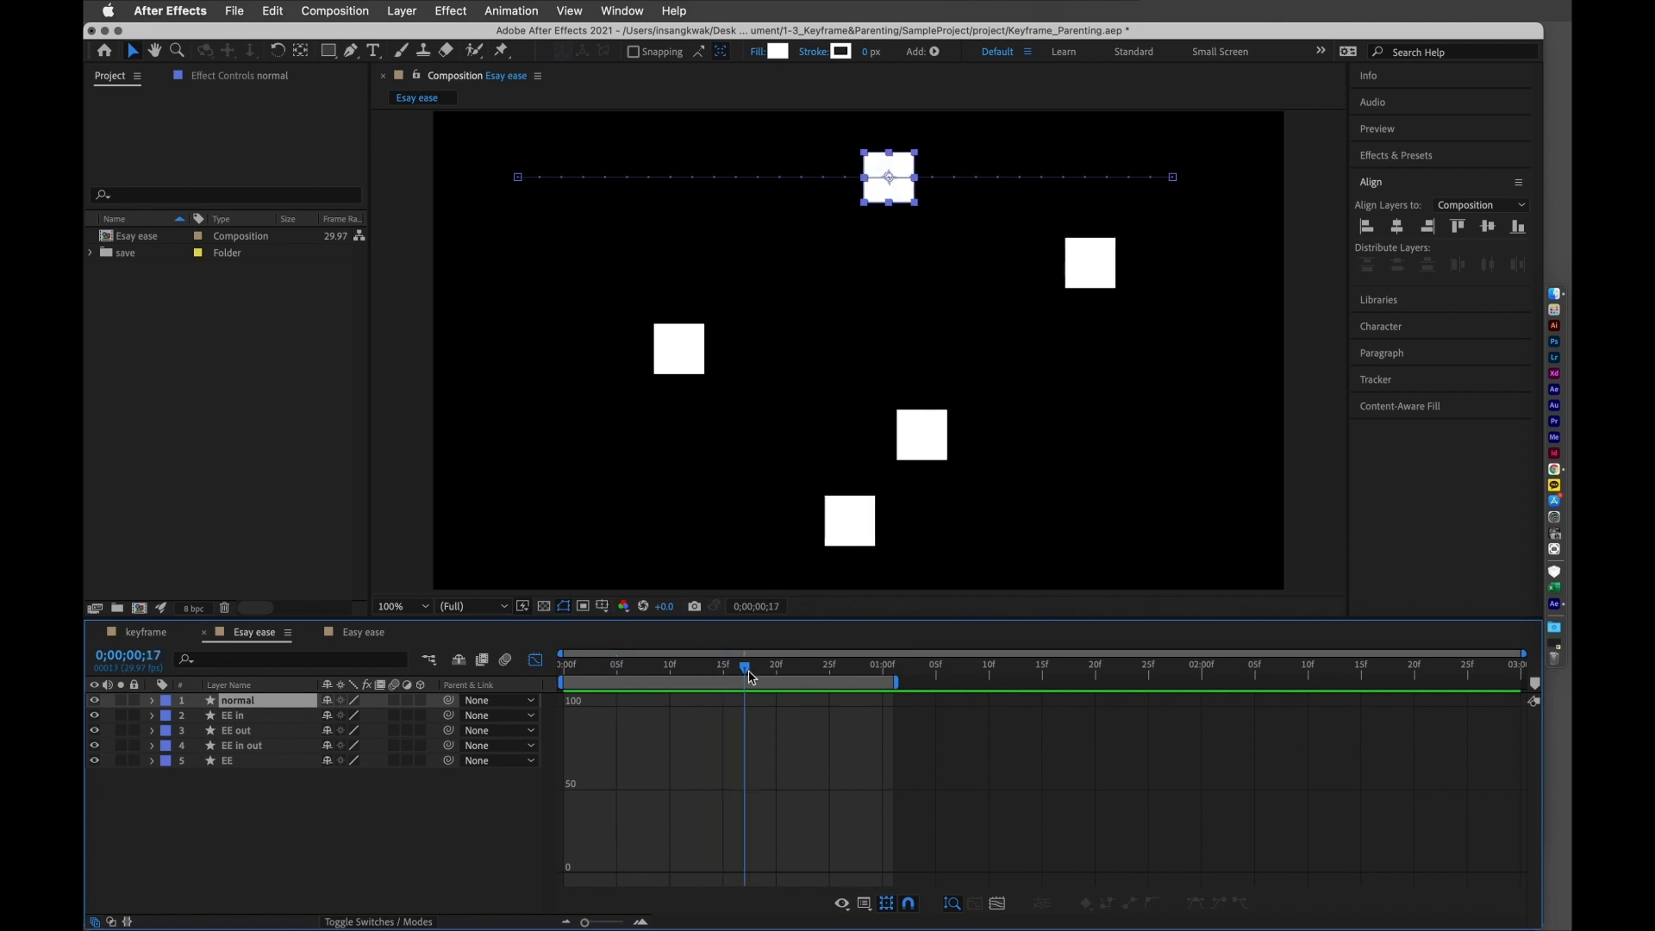
drag(750, 677, 755, 672)
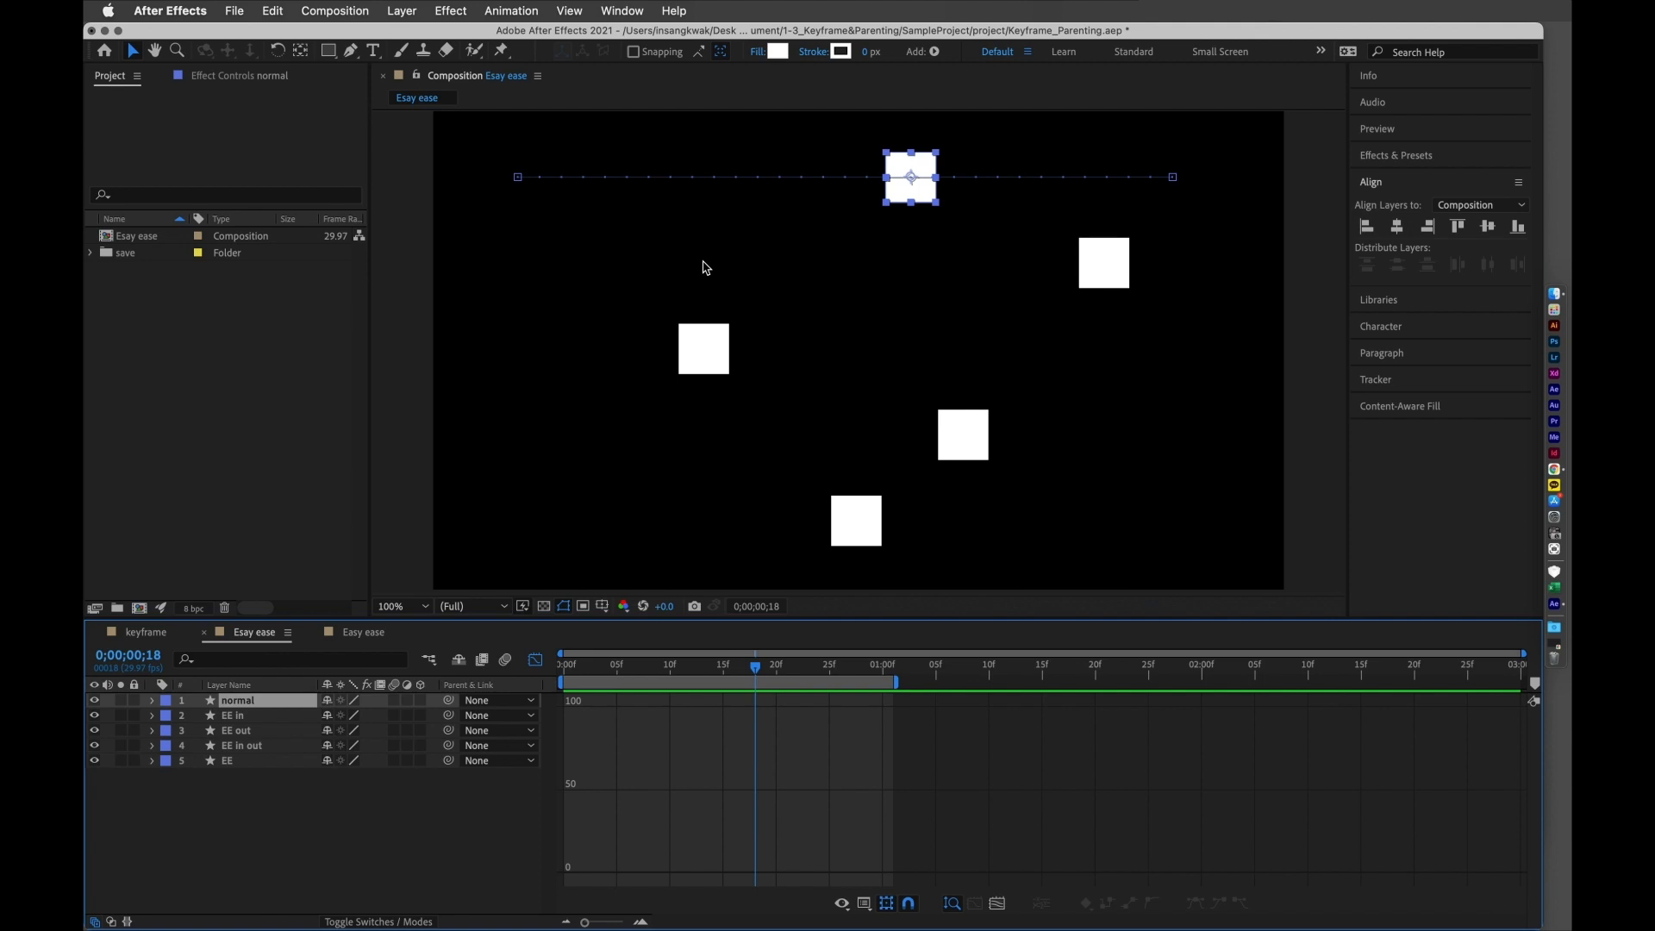
key(Home)
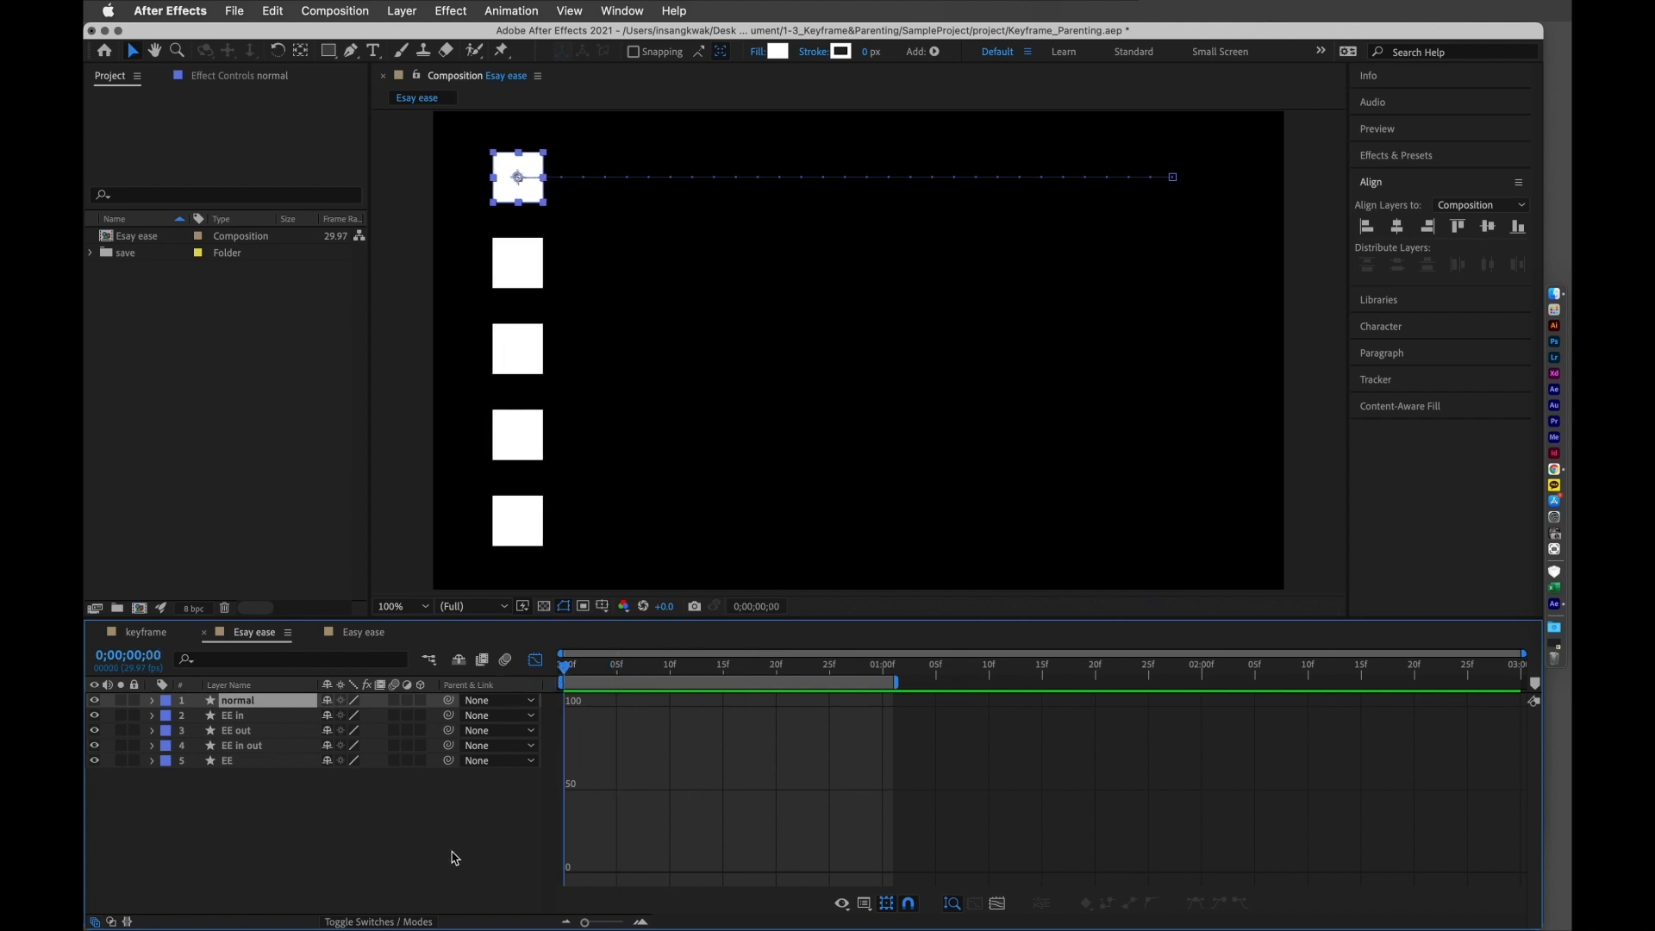
click(455, 858)
click(535, 660)
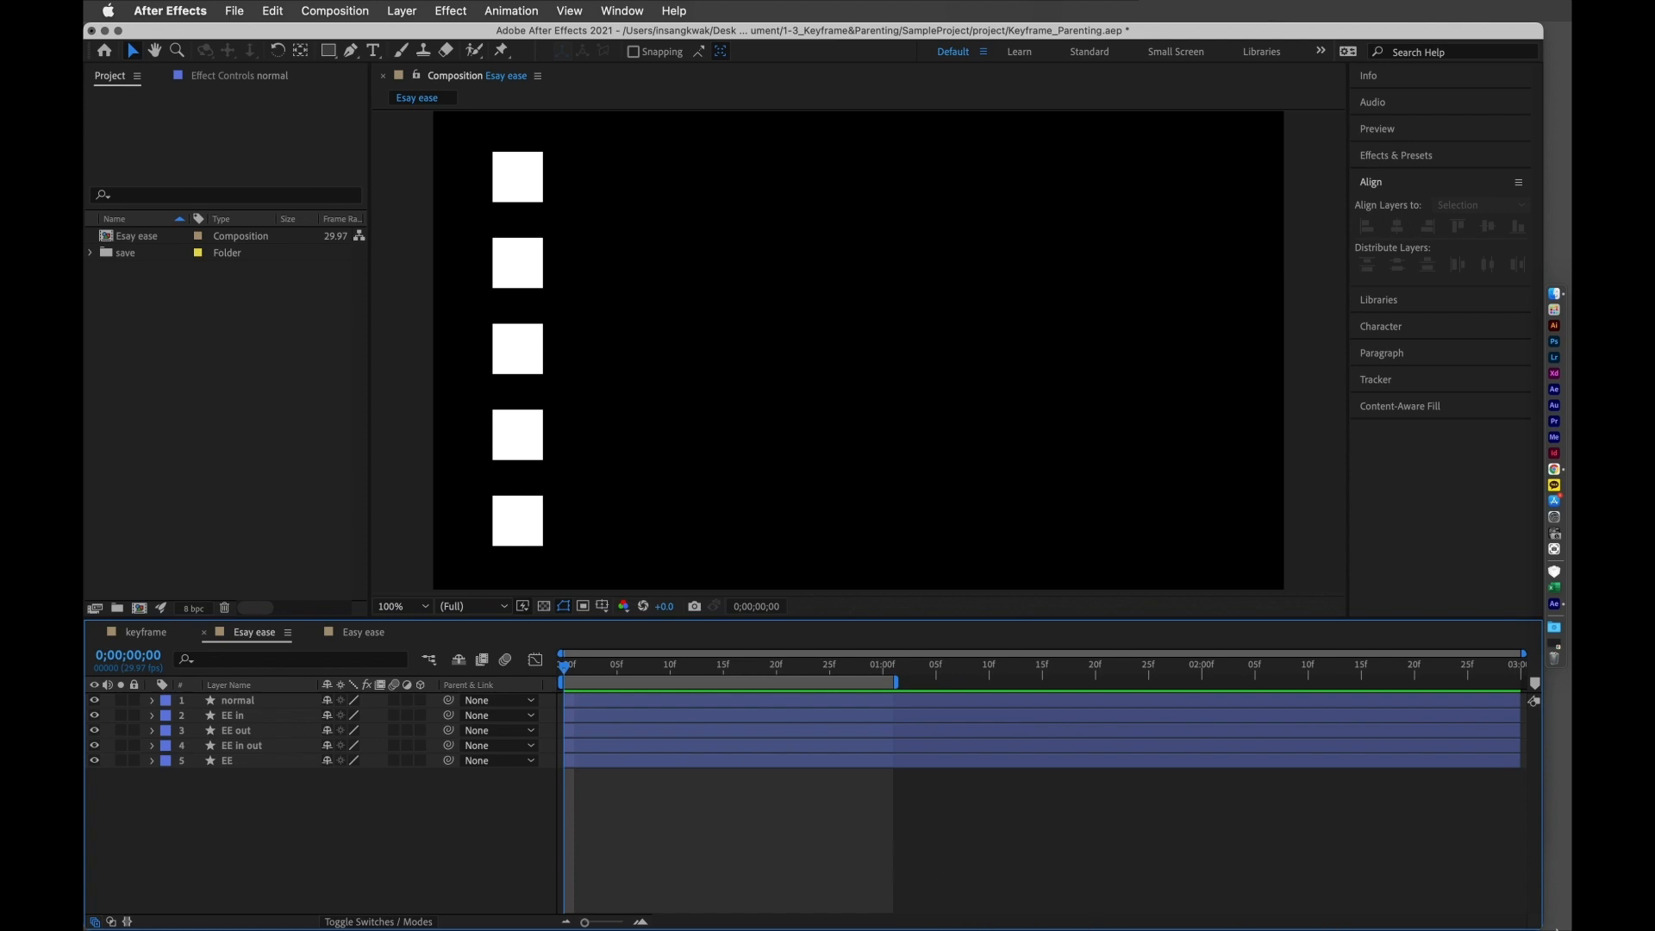
- Create a 1920 x 1080, 29.97 fps composition named Parenting with a duration of 0;00;06;00
click(137, 235)
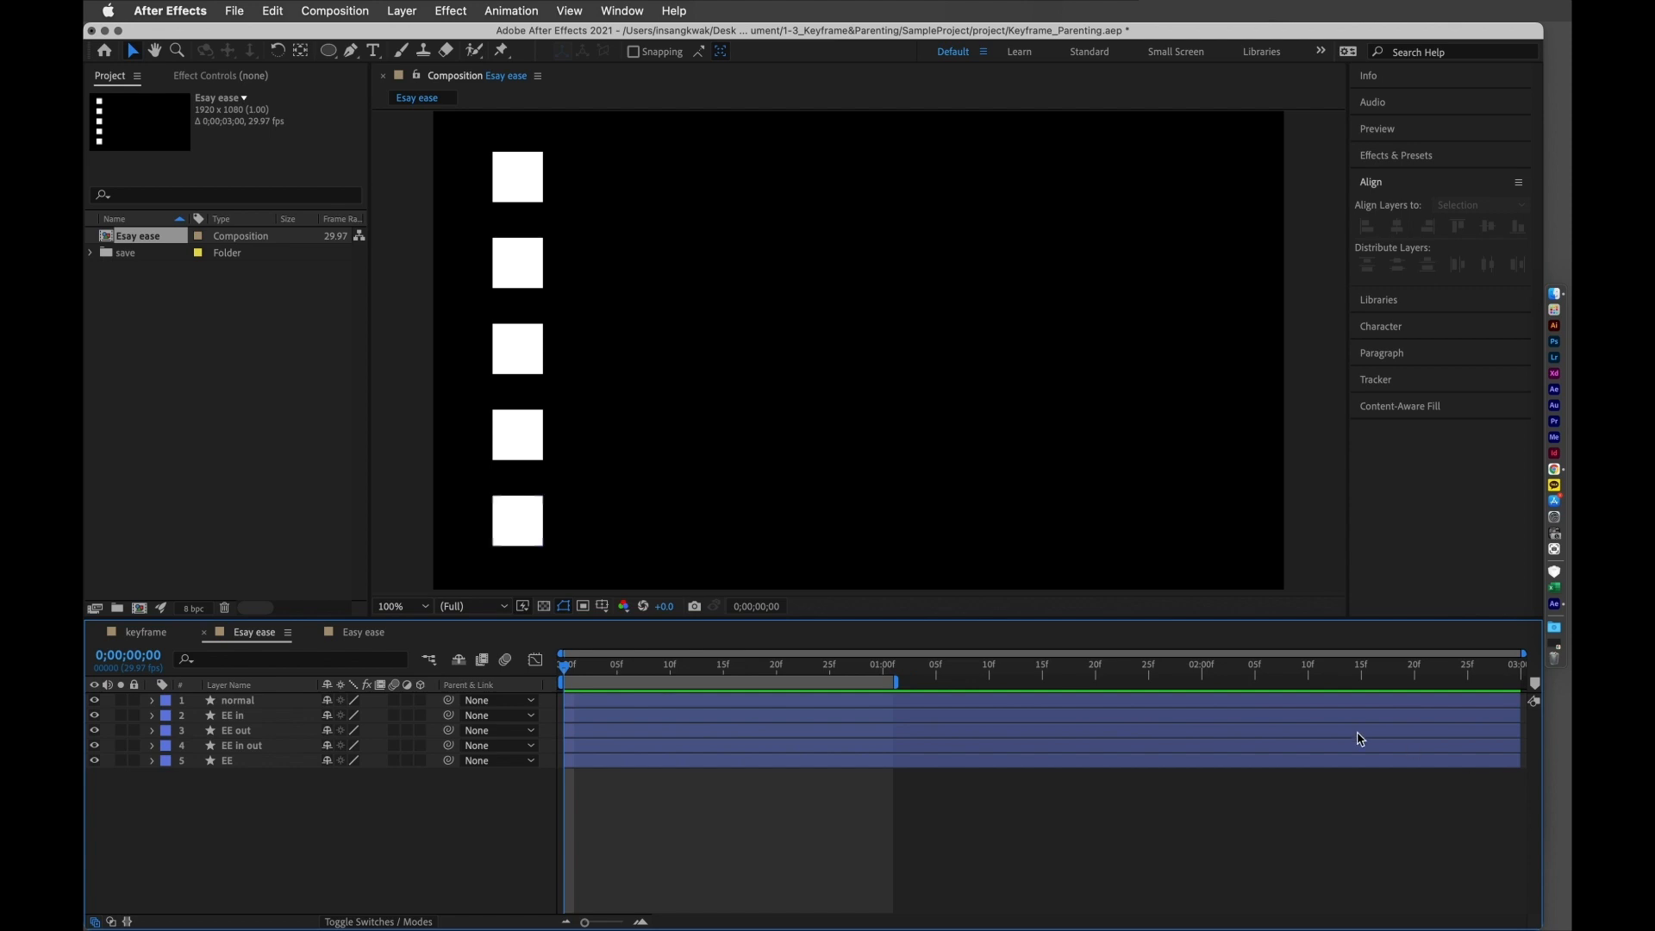
click(362, 11)
click(362, 37)
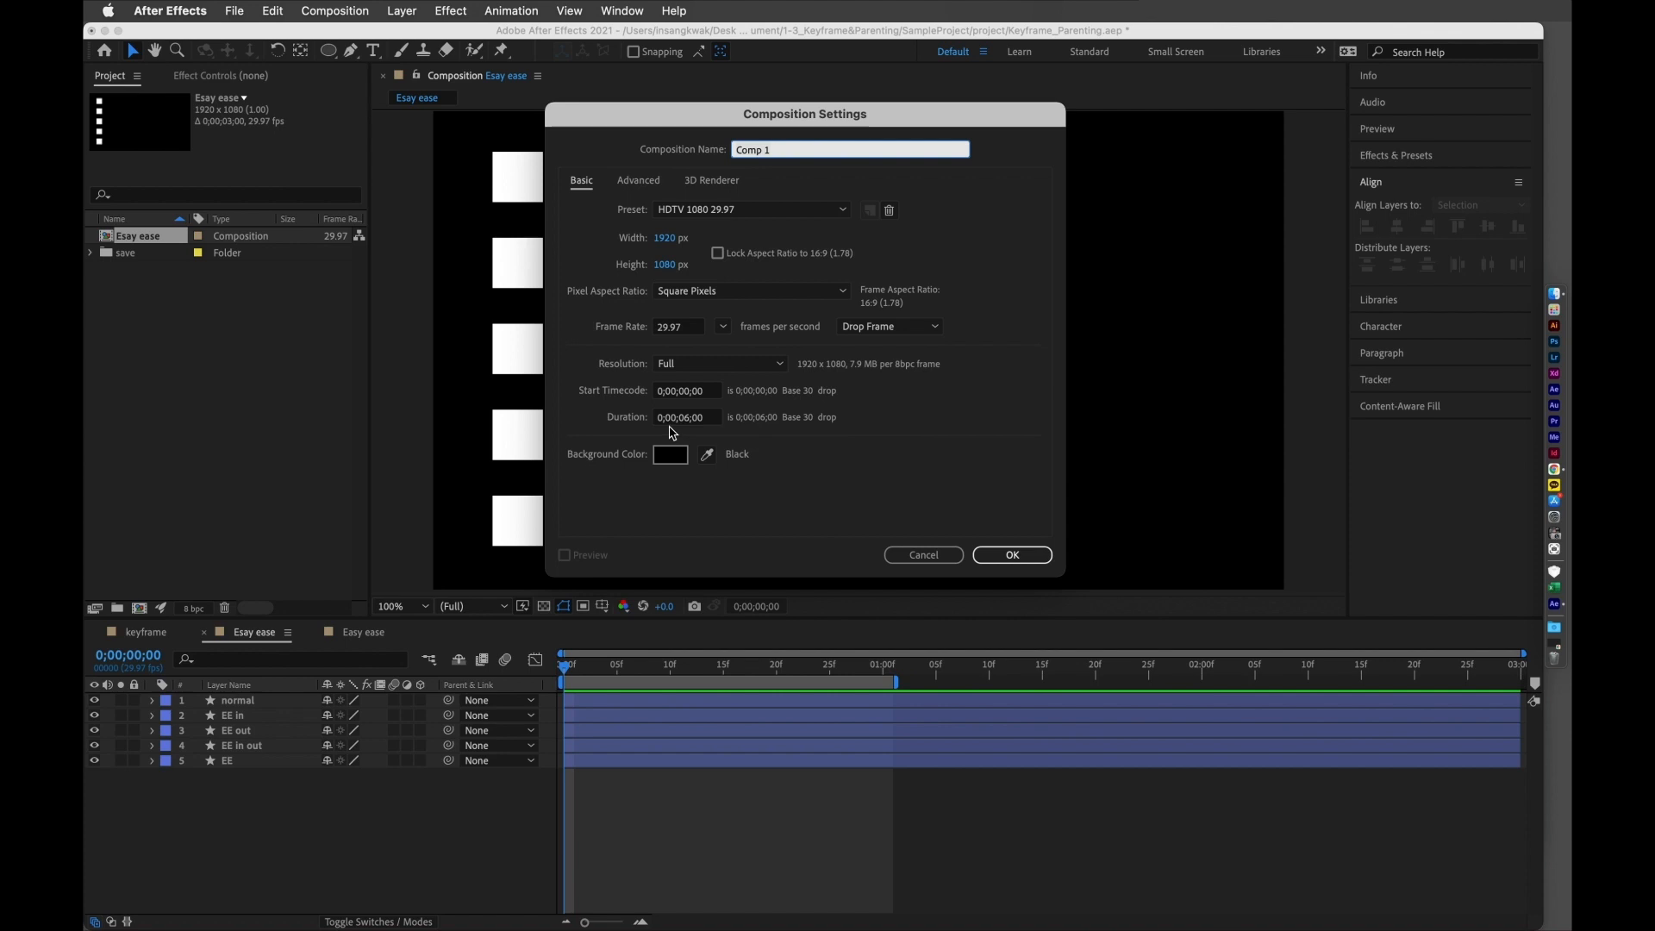
text(Parenting)
click(1030, 558)
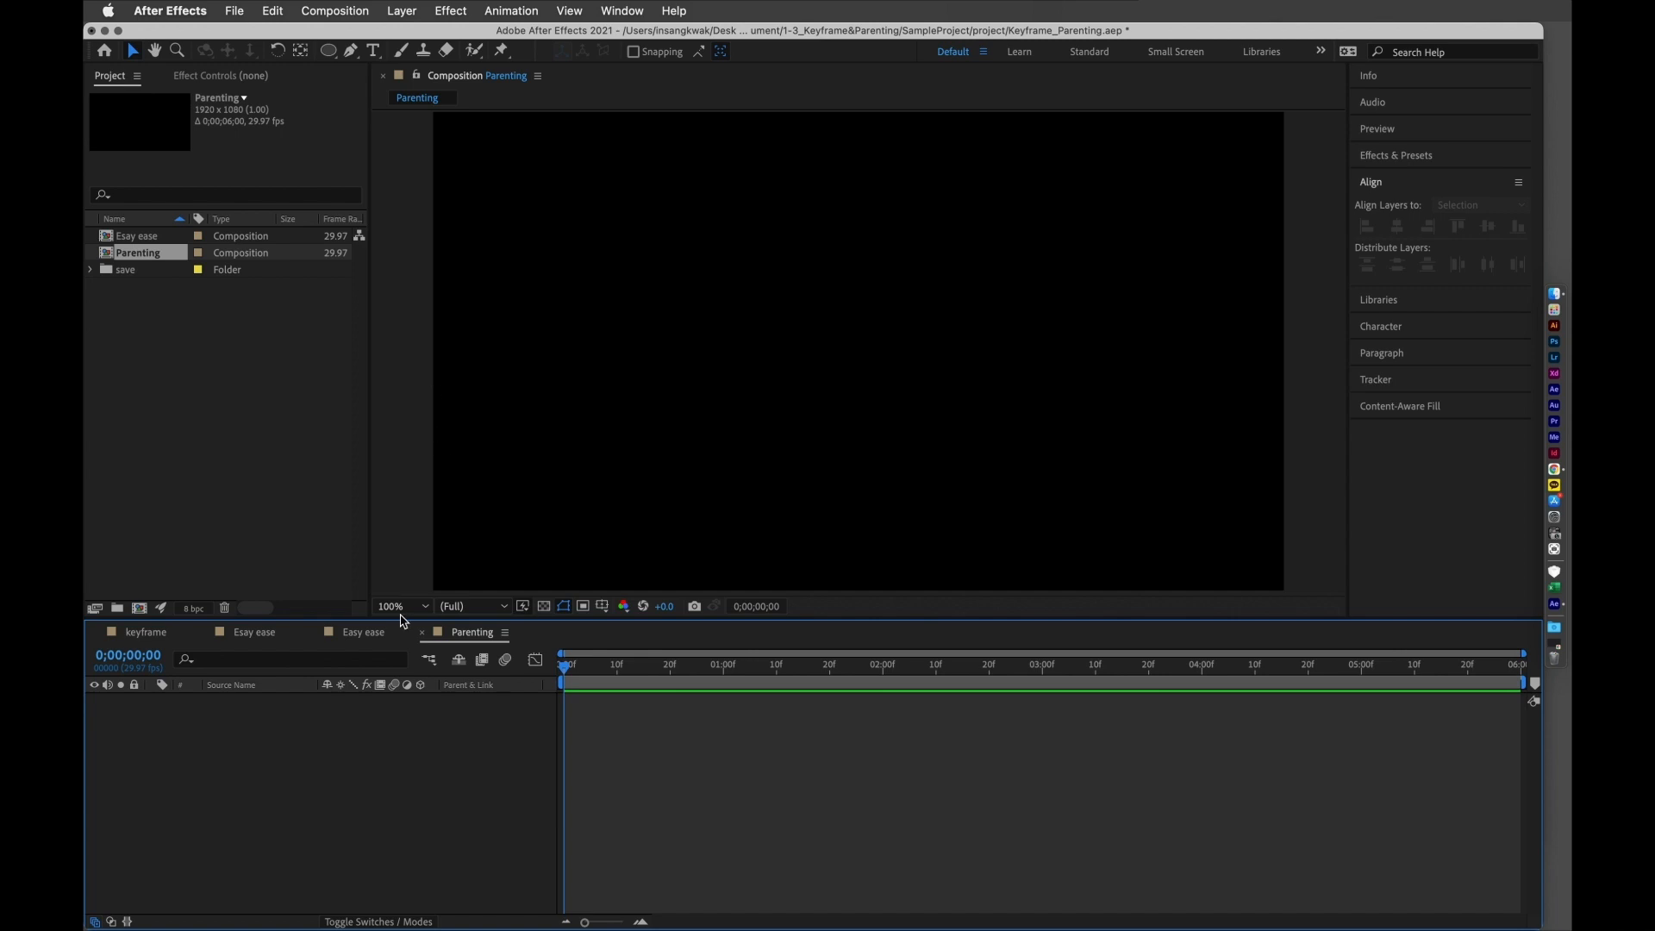
- Draw a thin horizontal white bar as a rectangle shape layer in the lower left of the Parenting composition
click(561, 397)
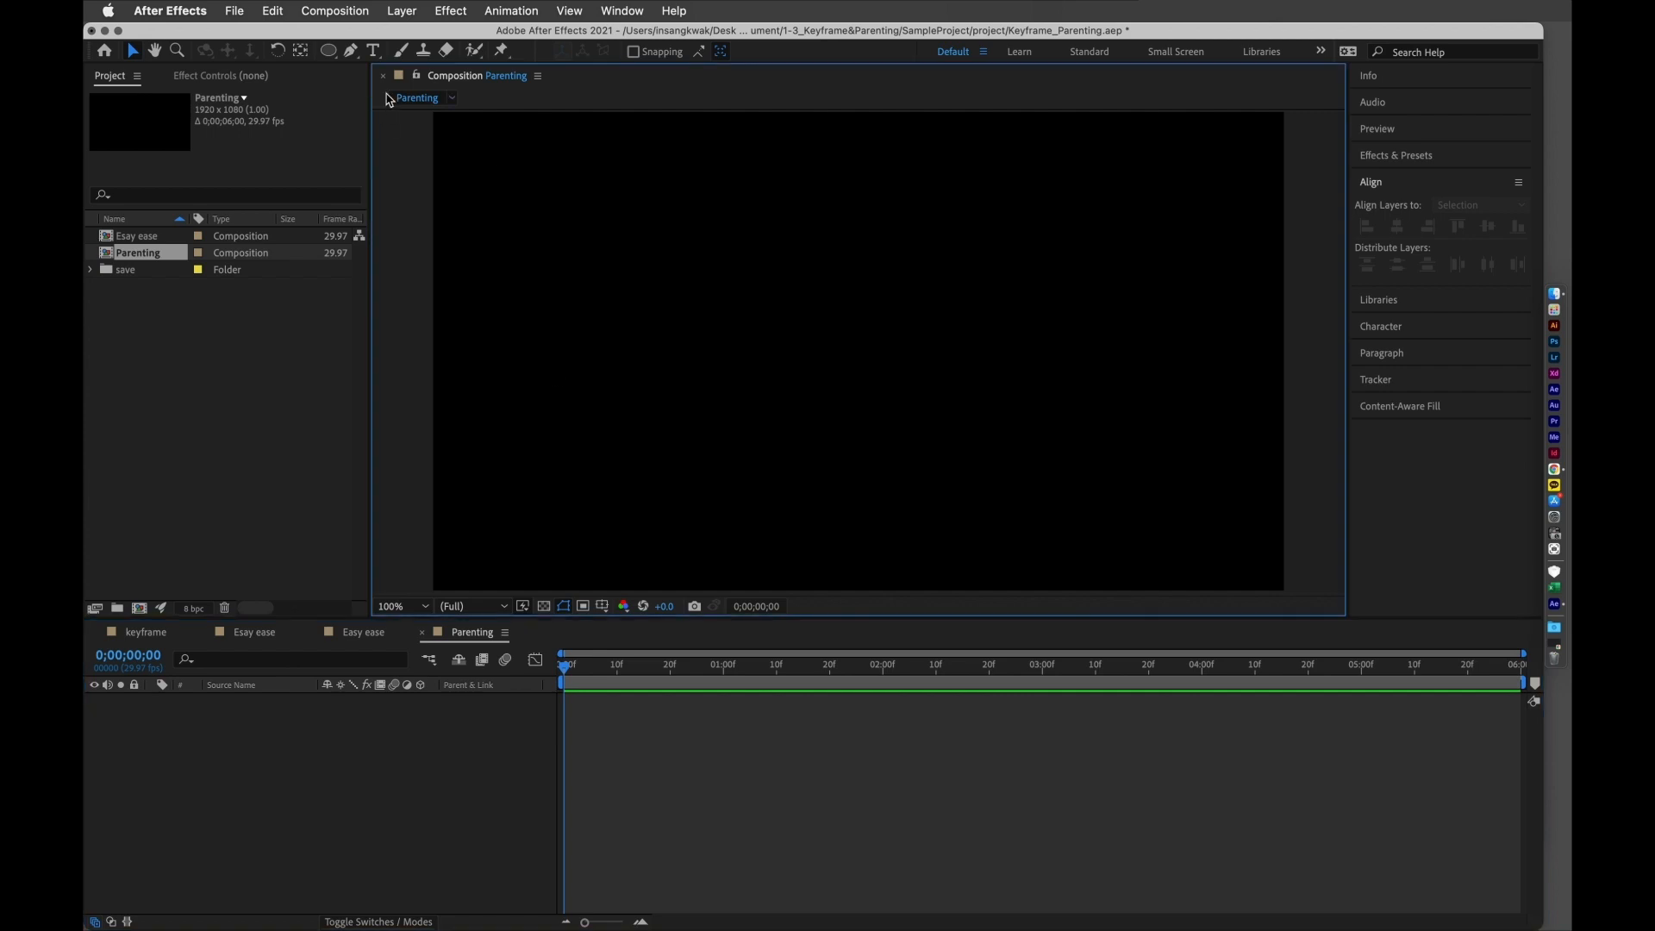
mouse_move(328, 51)
mouse_down()
mouse_move(380, 65)
mouse_move(380, 50)
mouse_up()
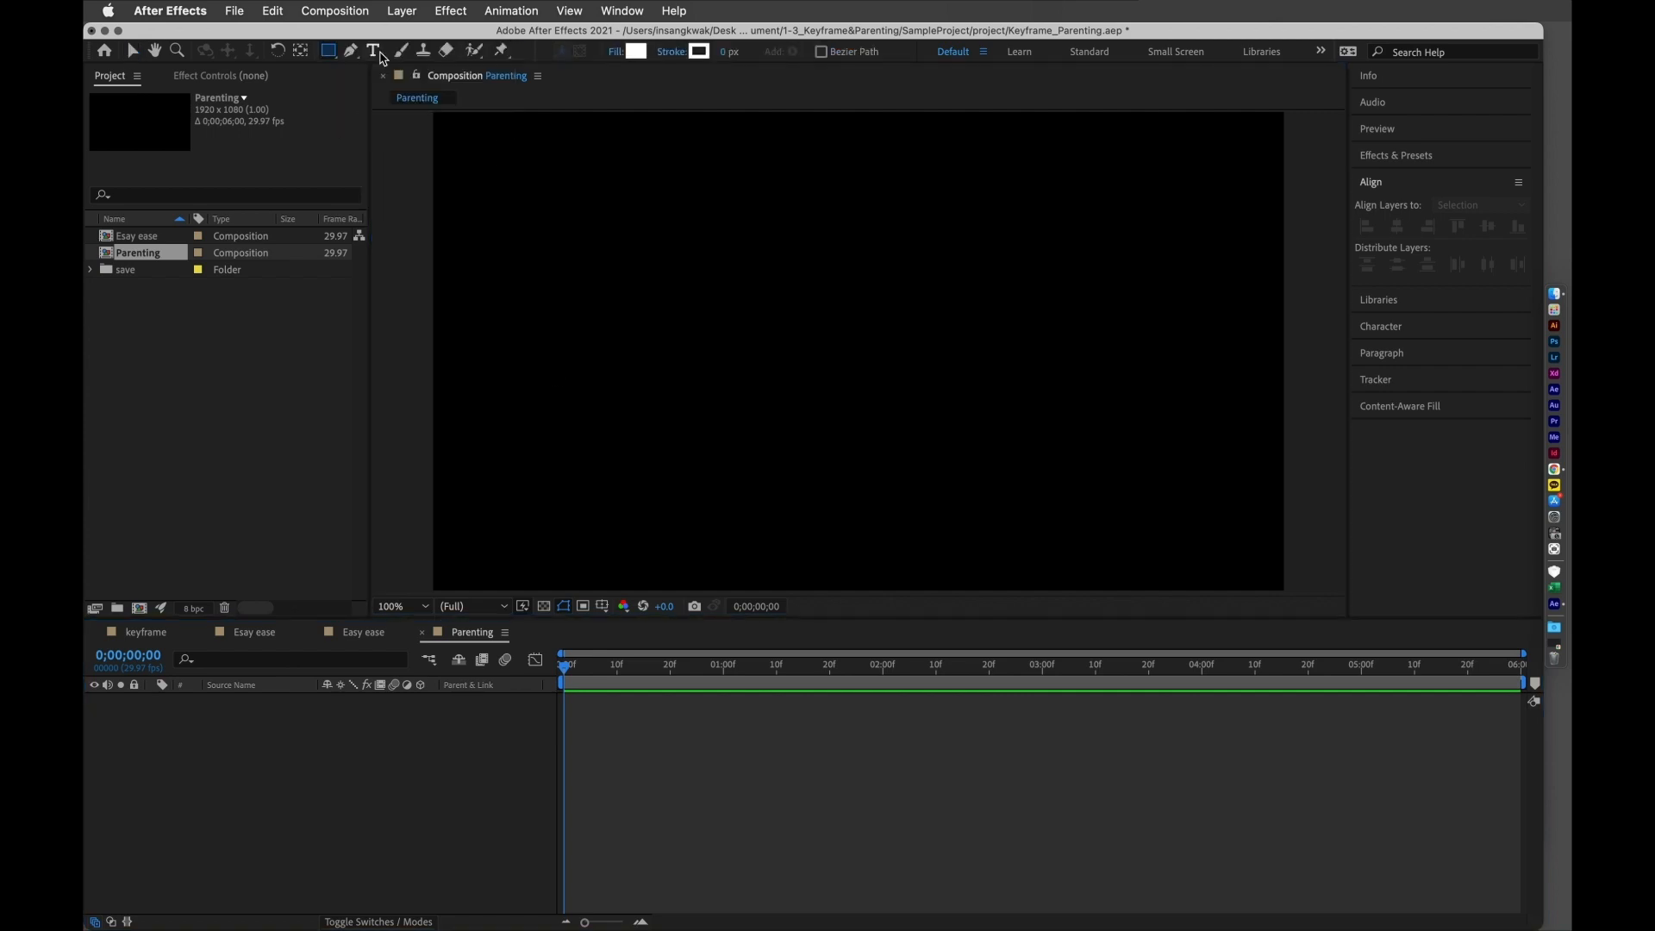
drag(523, 471, 674, 483)
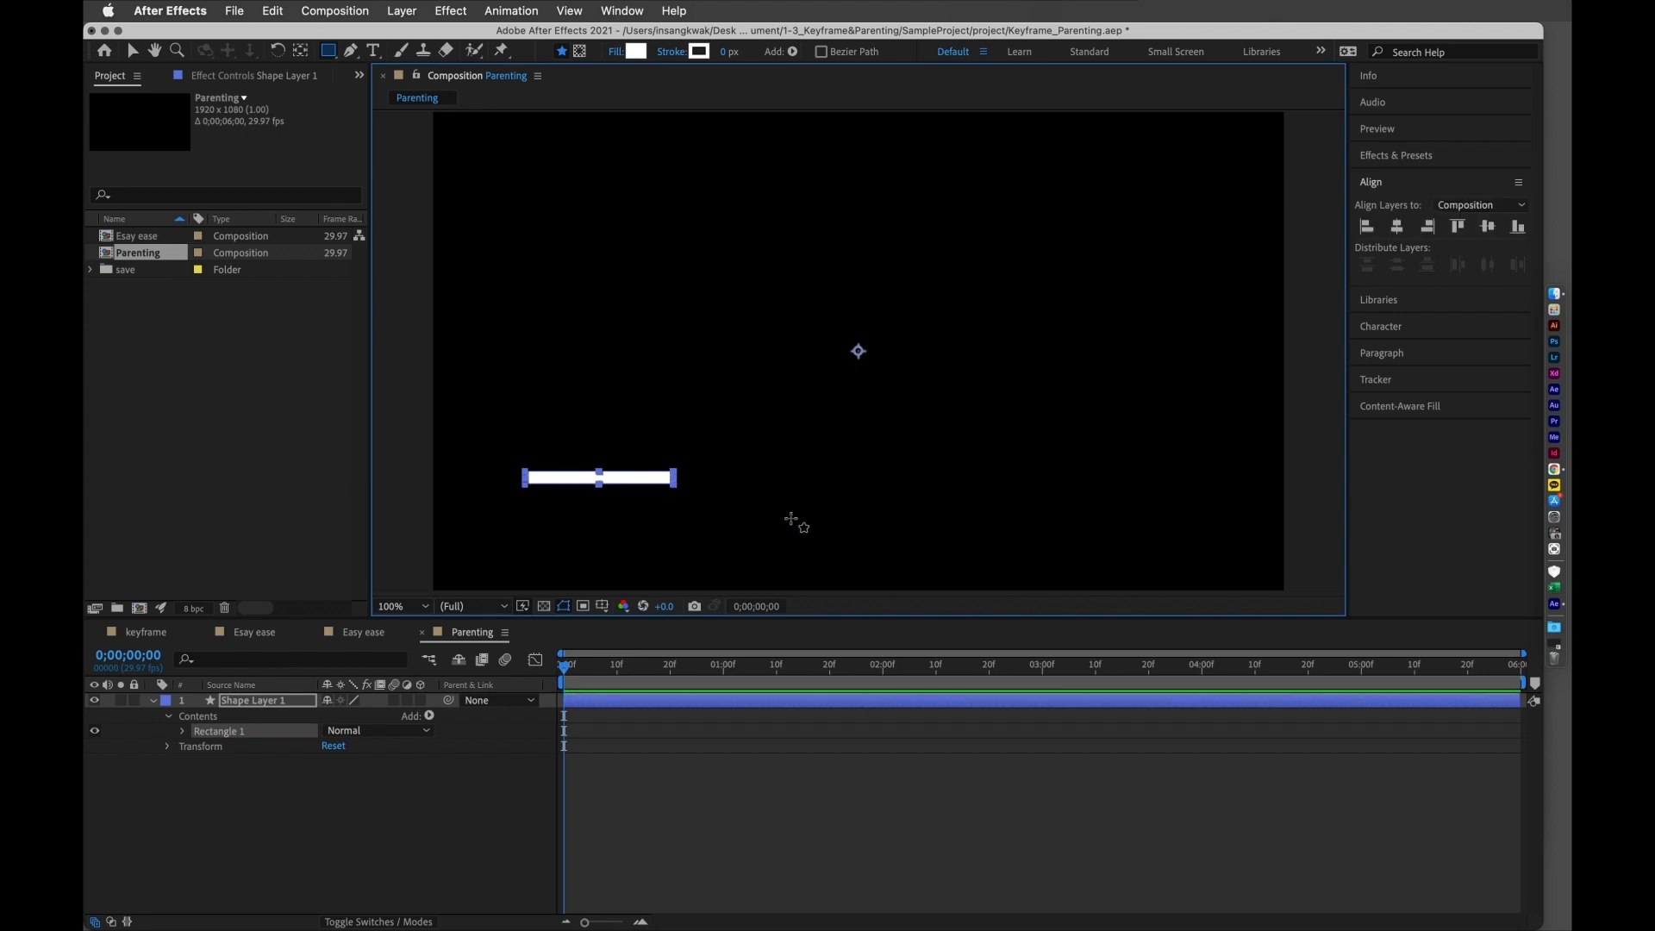
key(v)
click(763, 502)
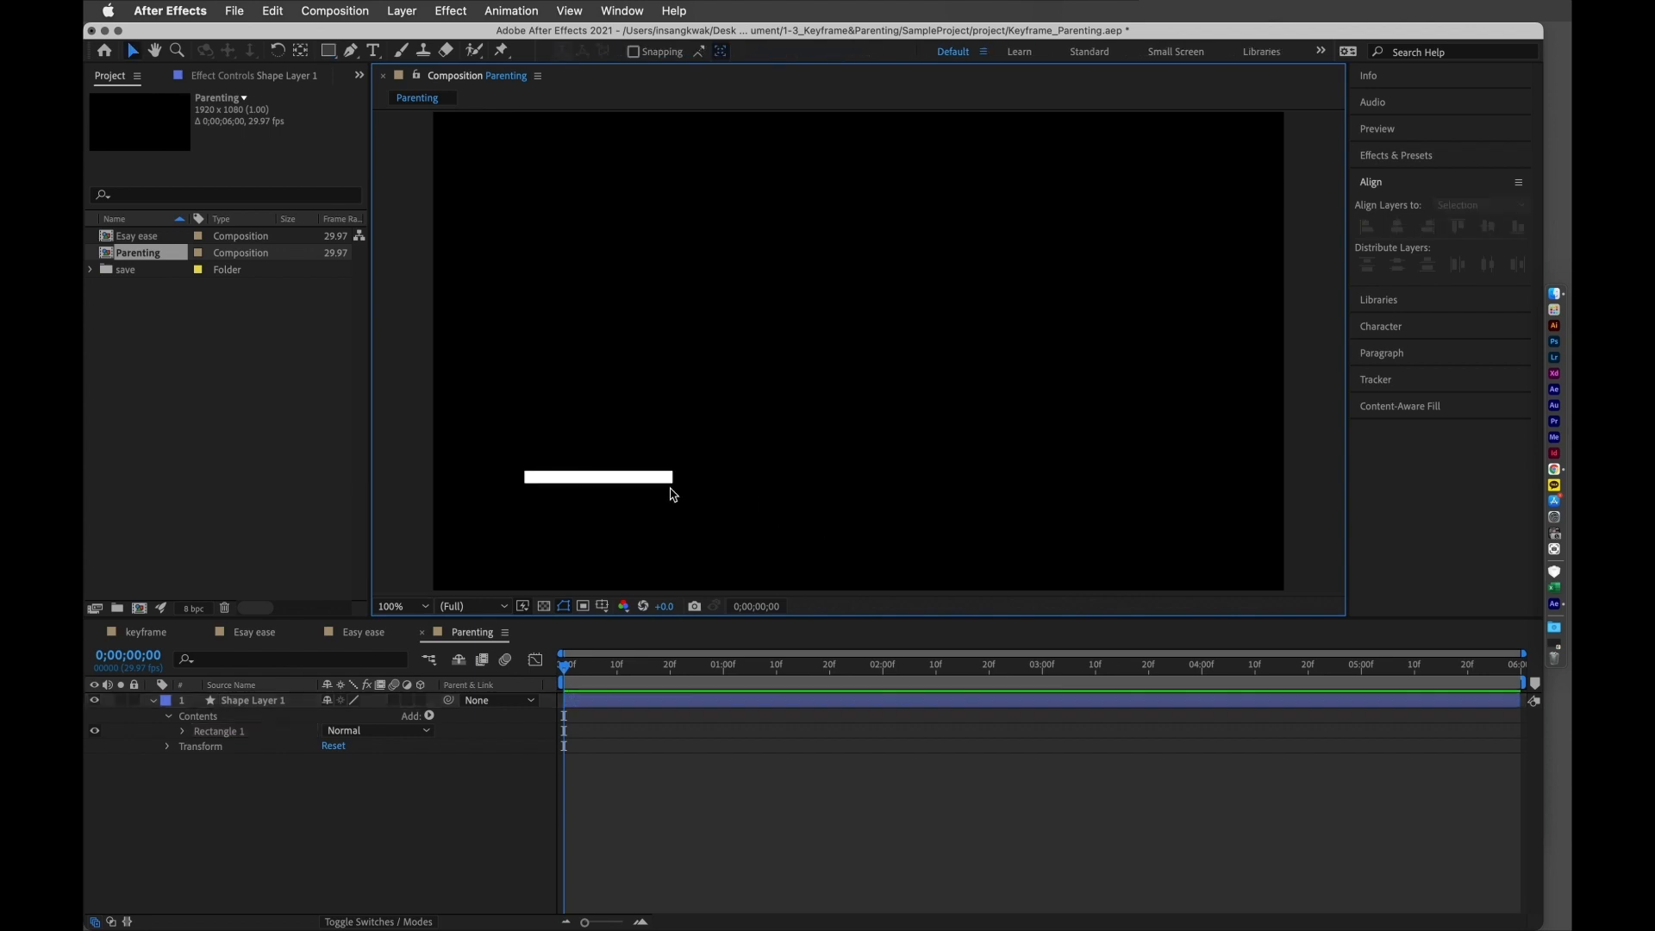
- Move the bar's anchor point to its own centre and place the bar at about 383.2, 850.0
click(649, 479)
key(y)
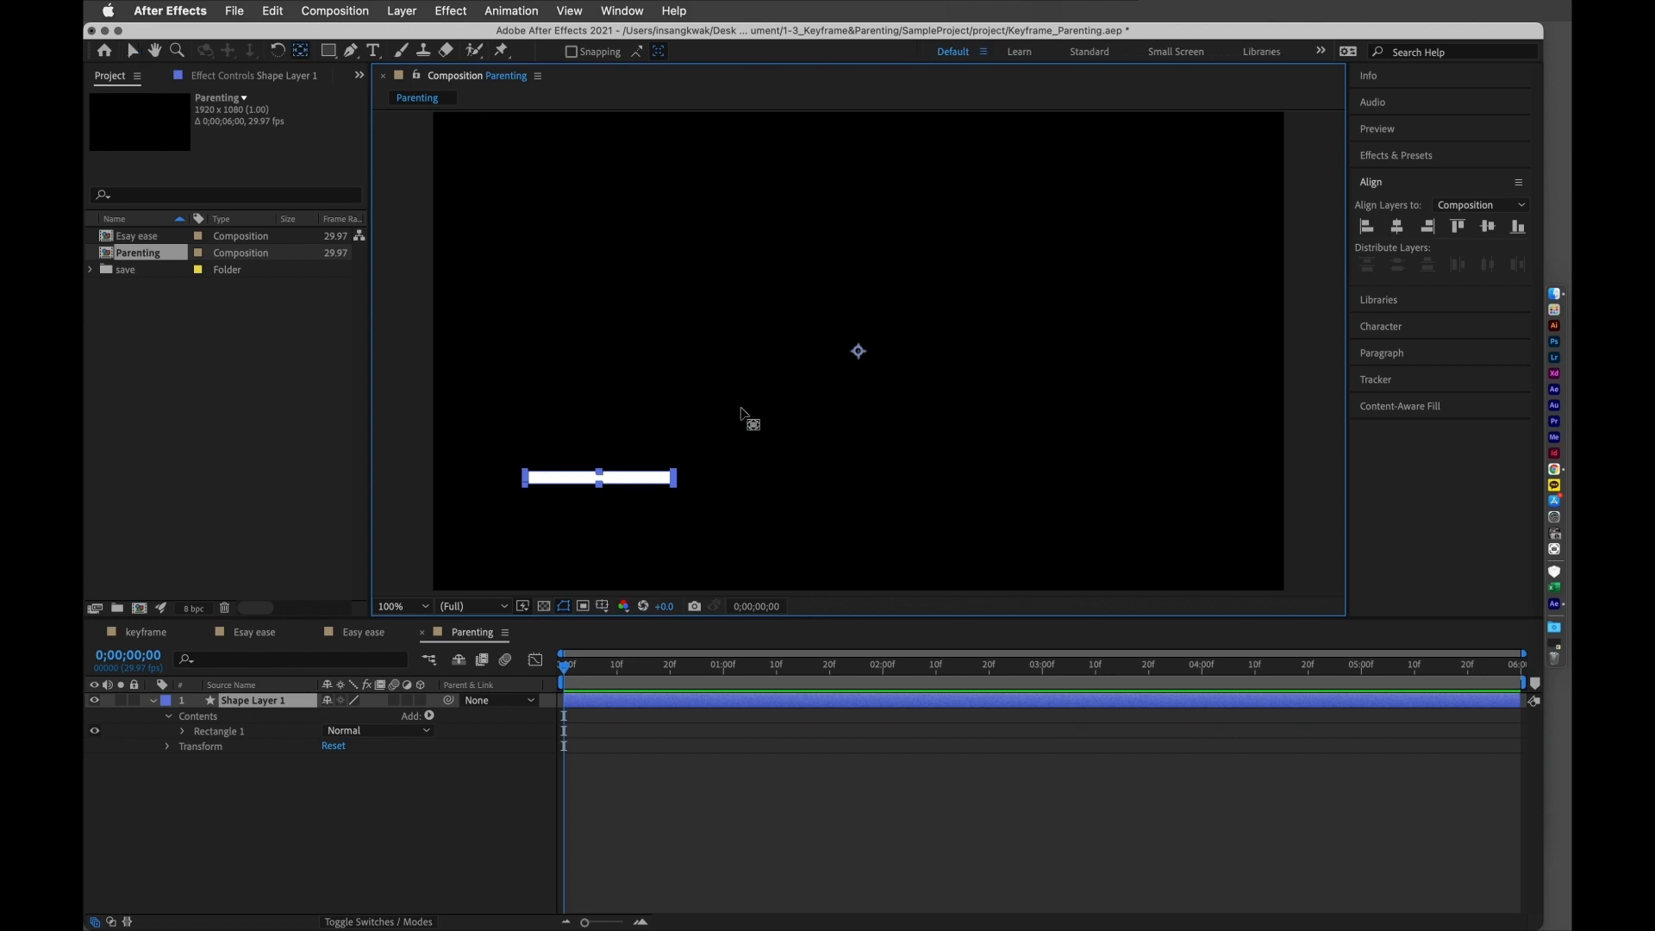
drag(858, 352, 621, 497)
key(v)
click(616, 486)
click(578, 561)
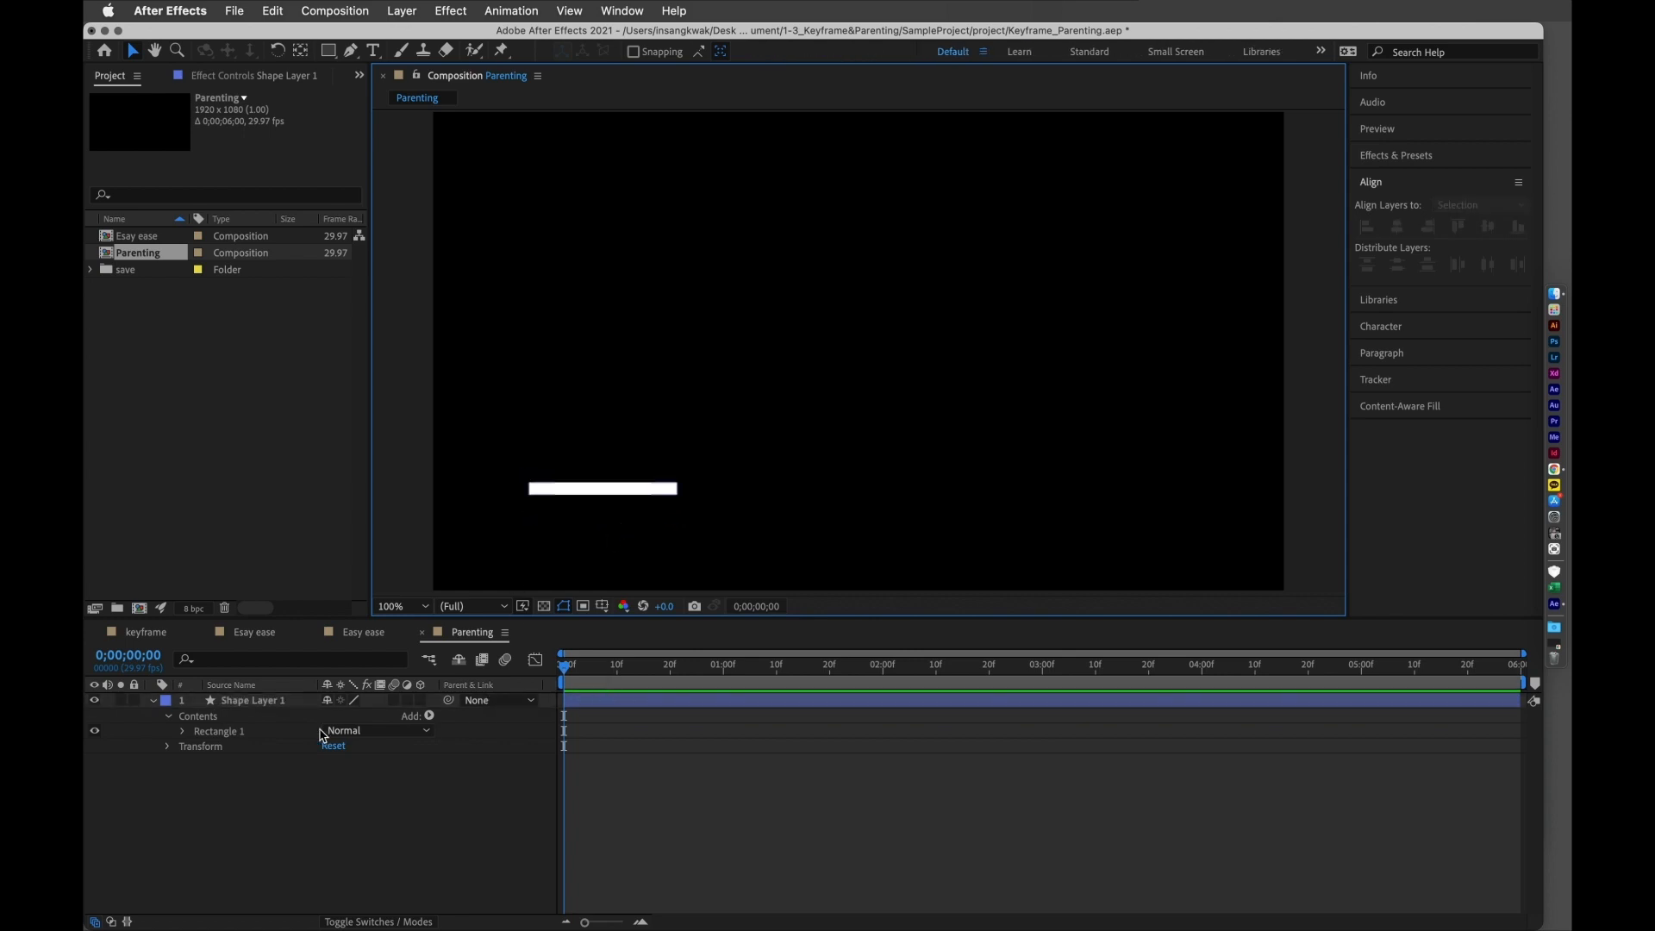
- Keyframe the bar's Position at 0;00;00;00 and move it straight right to about 1459.2, 850.0 at 0;00;01;00
click(168, 747)
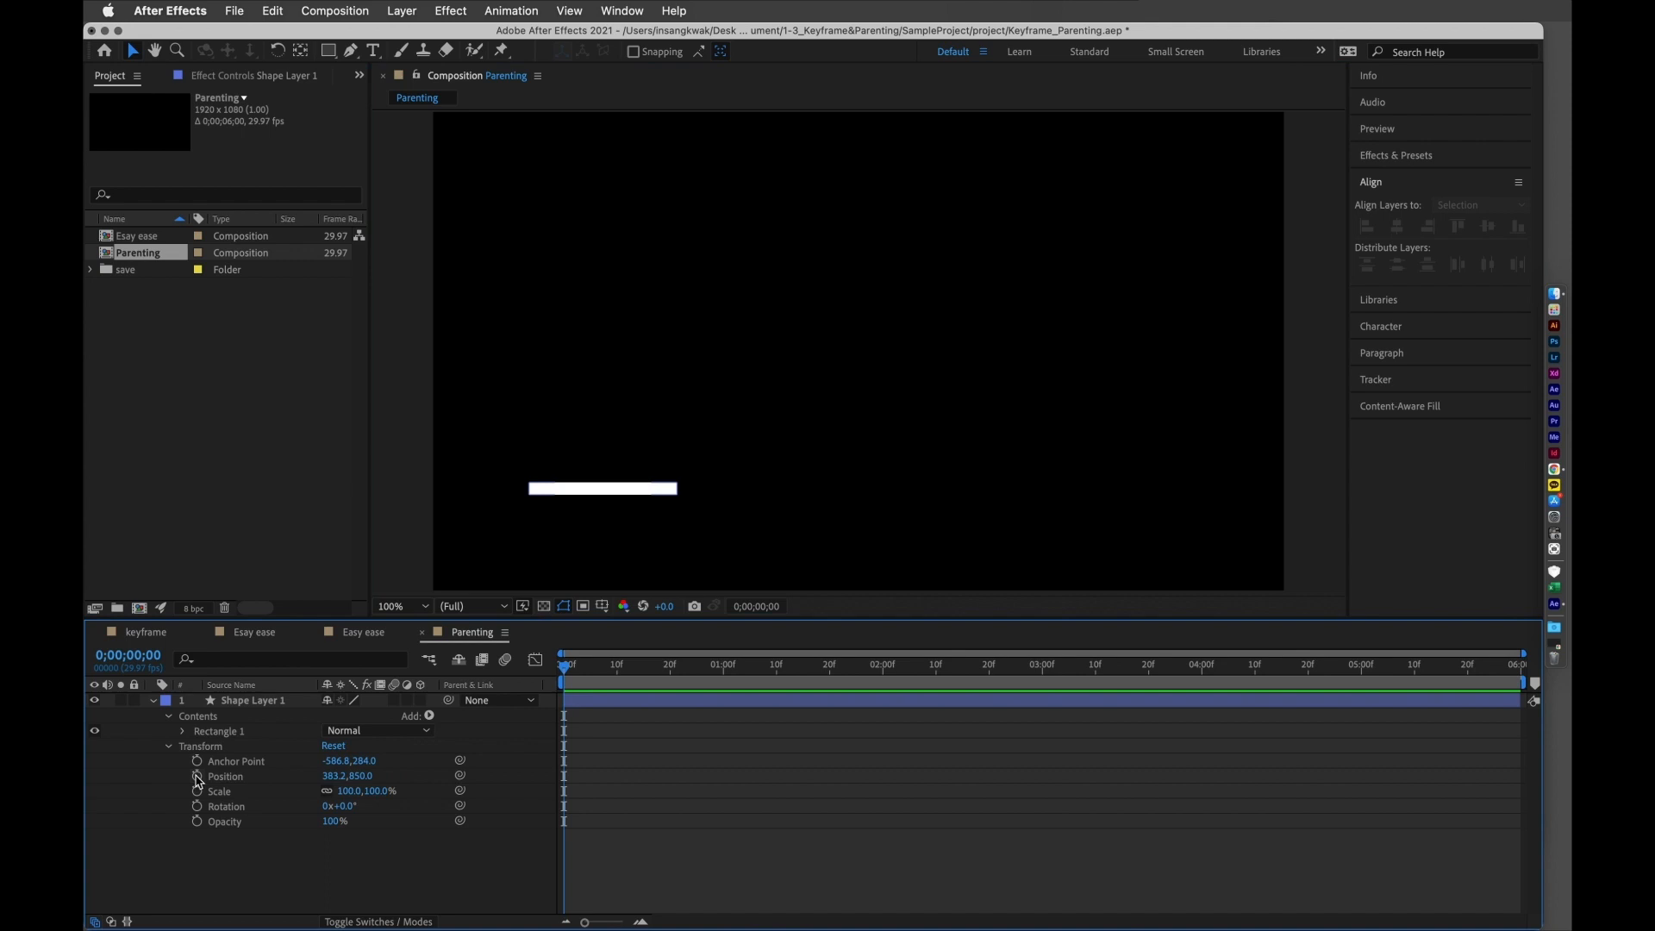
click(197, 776)
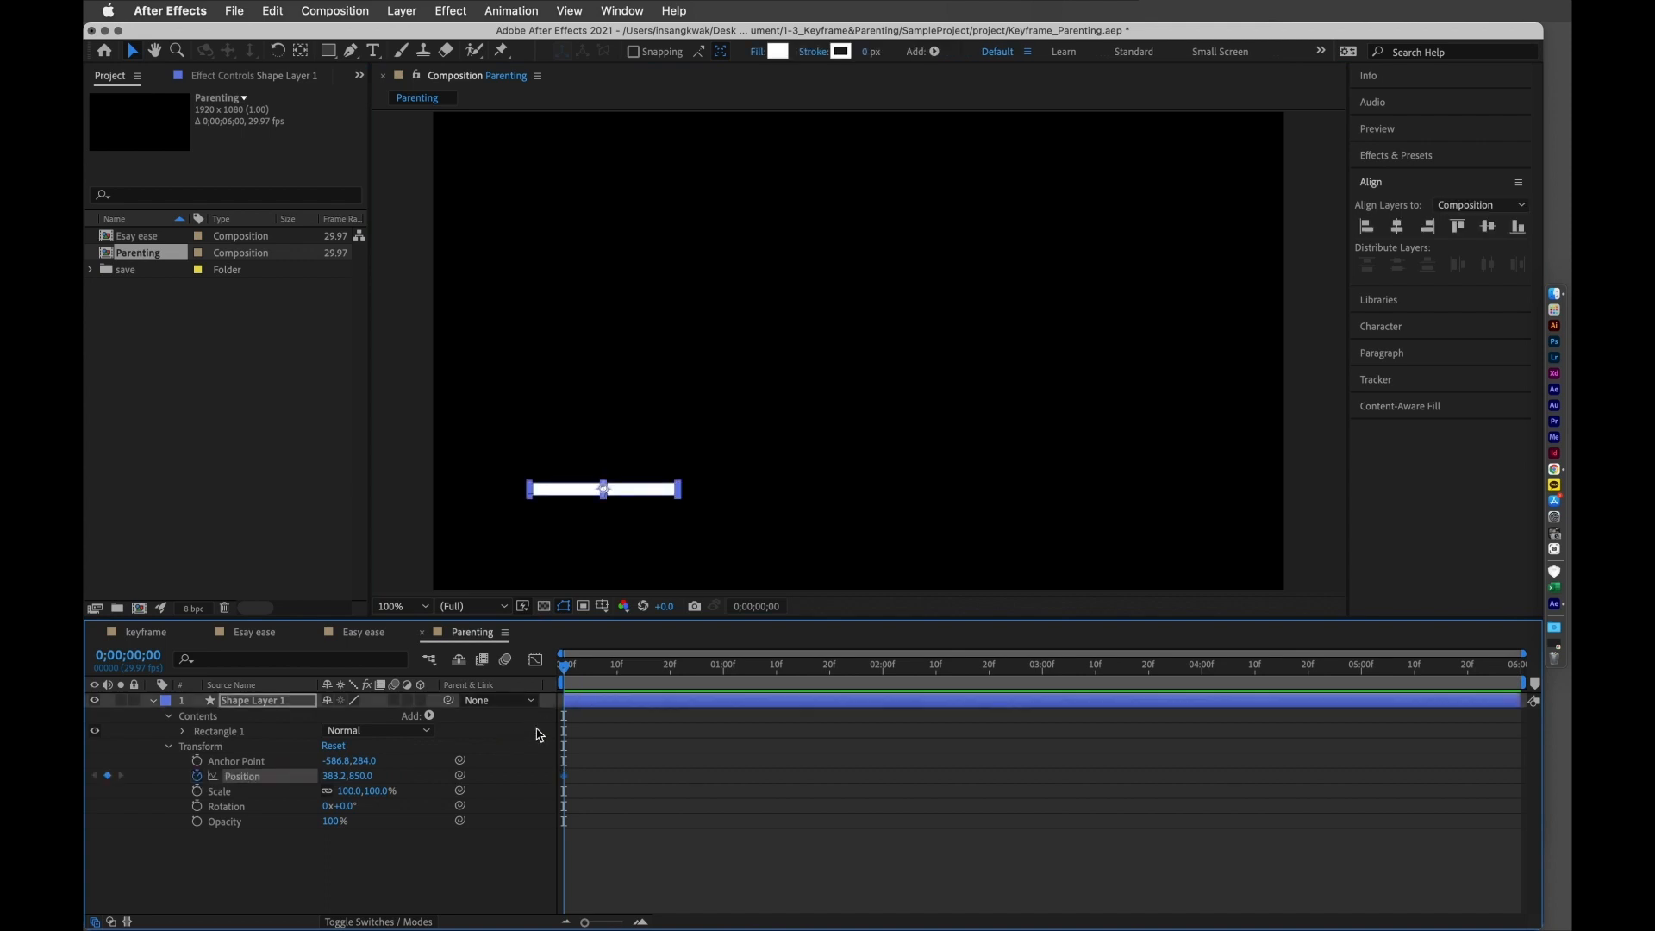
drag(570, 674, 724, 707)
drag(649, 497, 1126, 534)
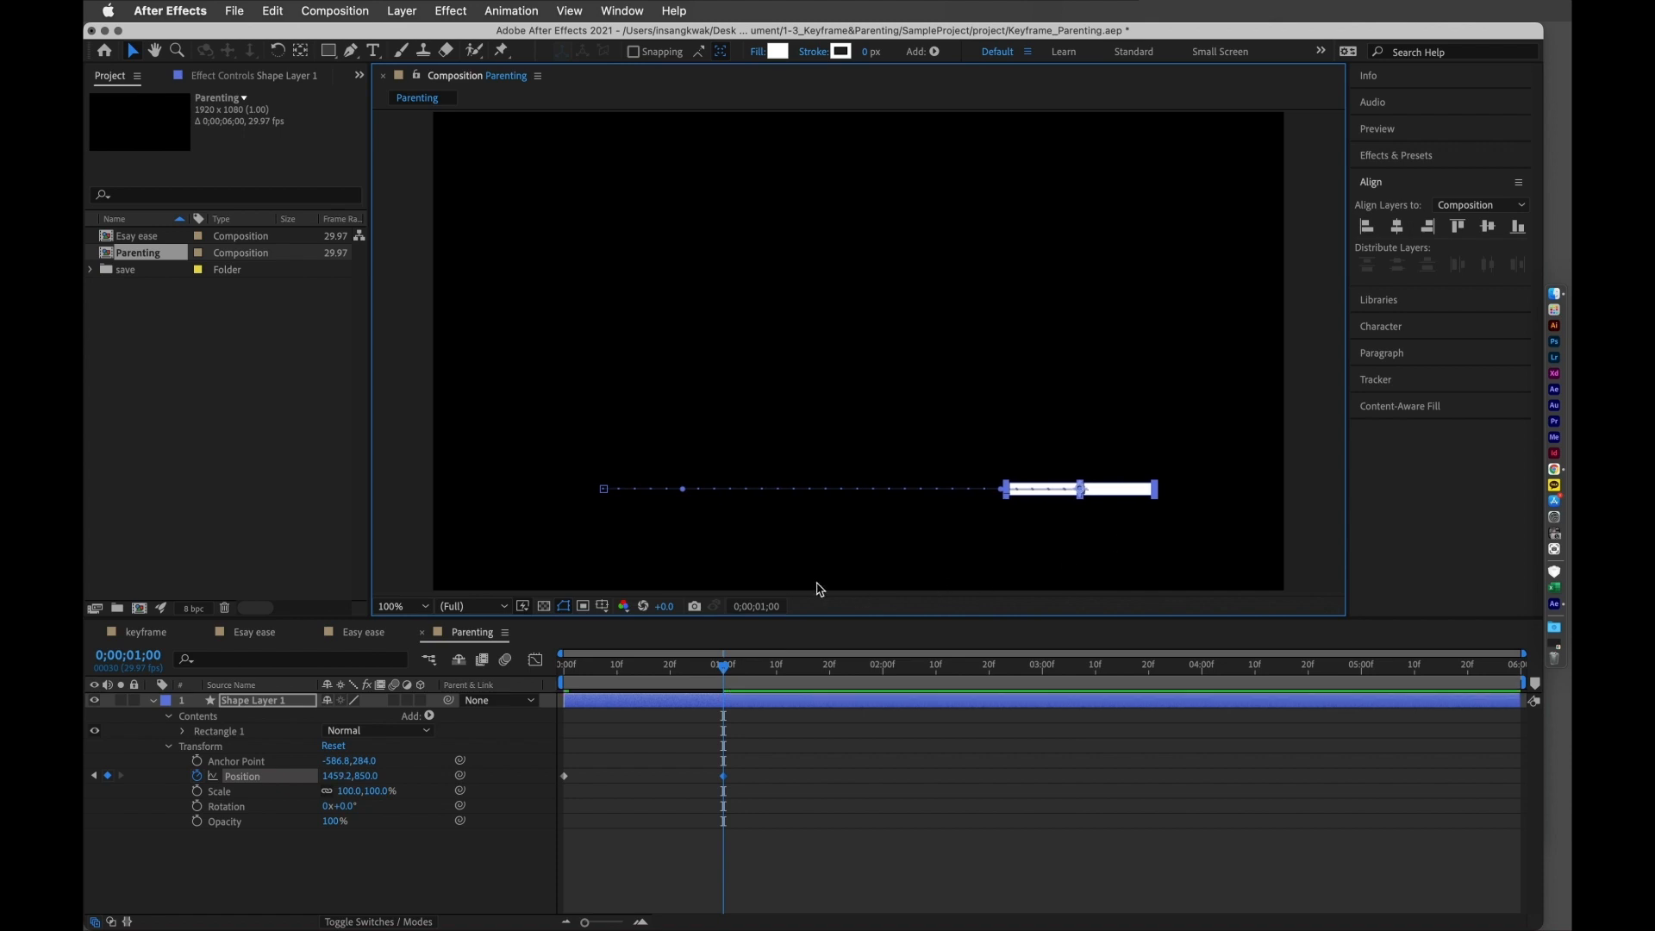
drag(724, 672, 534, 684)
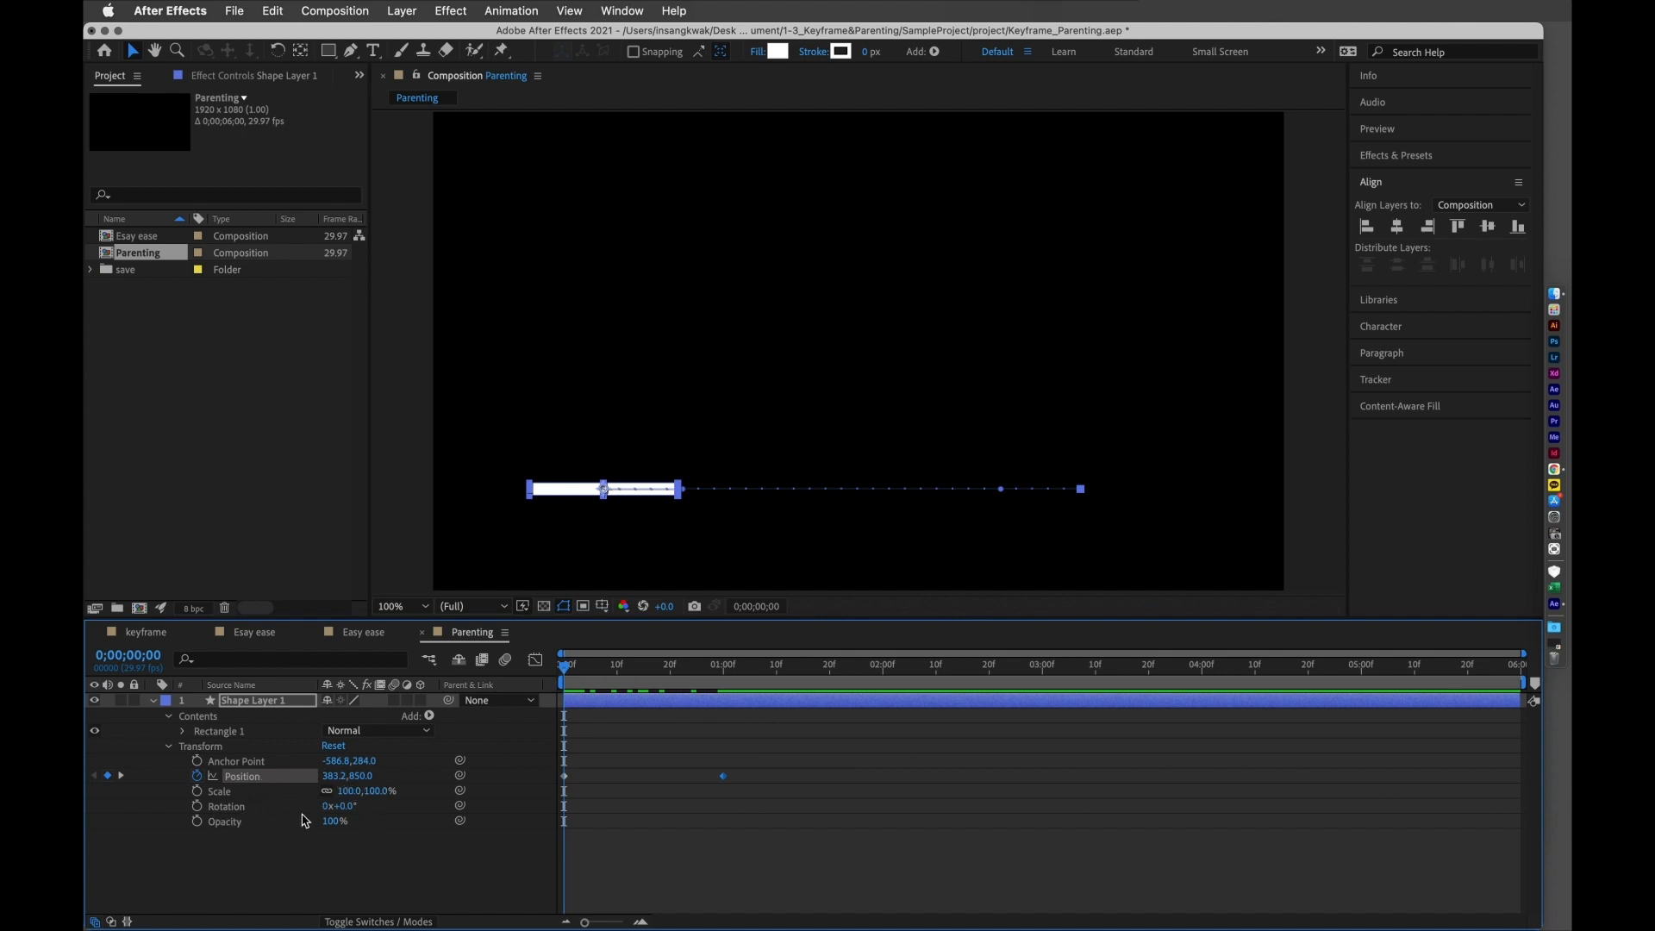
- Set the bar's Rotation to +15° at 0;00;00;22 and add a Rotation keyframe there
drag(347, 806, 334, 804)
drag(566, 672, 679, 692)
drag(345, 807, 380, 811)
mouse_move(677, 677)
mouse_down()
mouse_move(544, 683)
mouse_move(681, 704)
mouse_up()
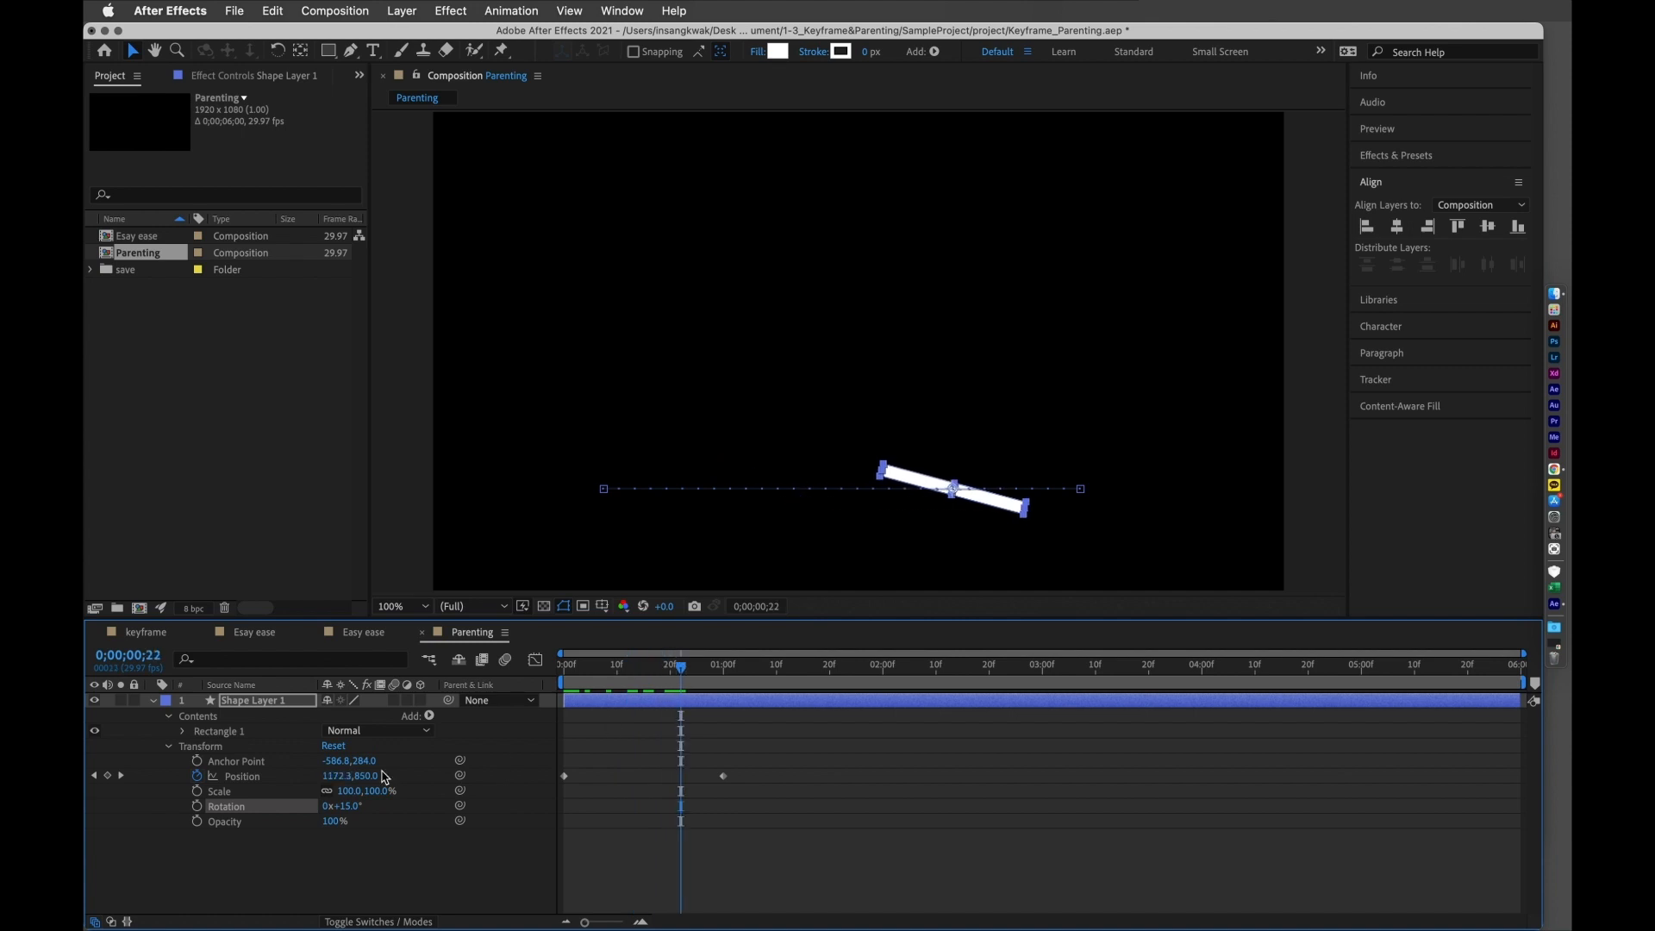
click(198, 807)
- Keyframe the bar's Rotation at -12° at 0;00;00;00 and at 0° at 0;00;01;00
drag(685, 678, 492, 698)
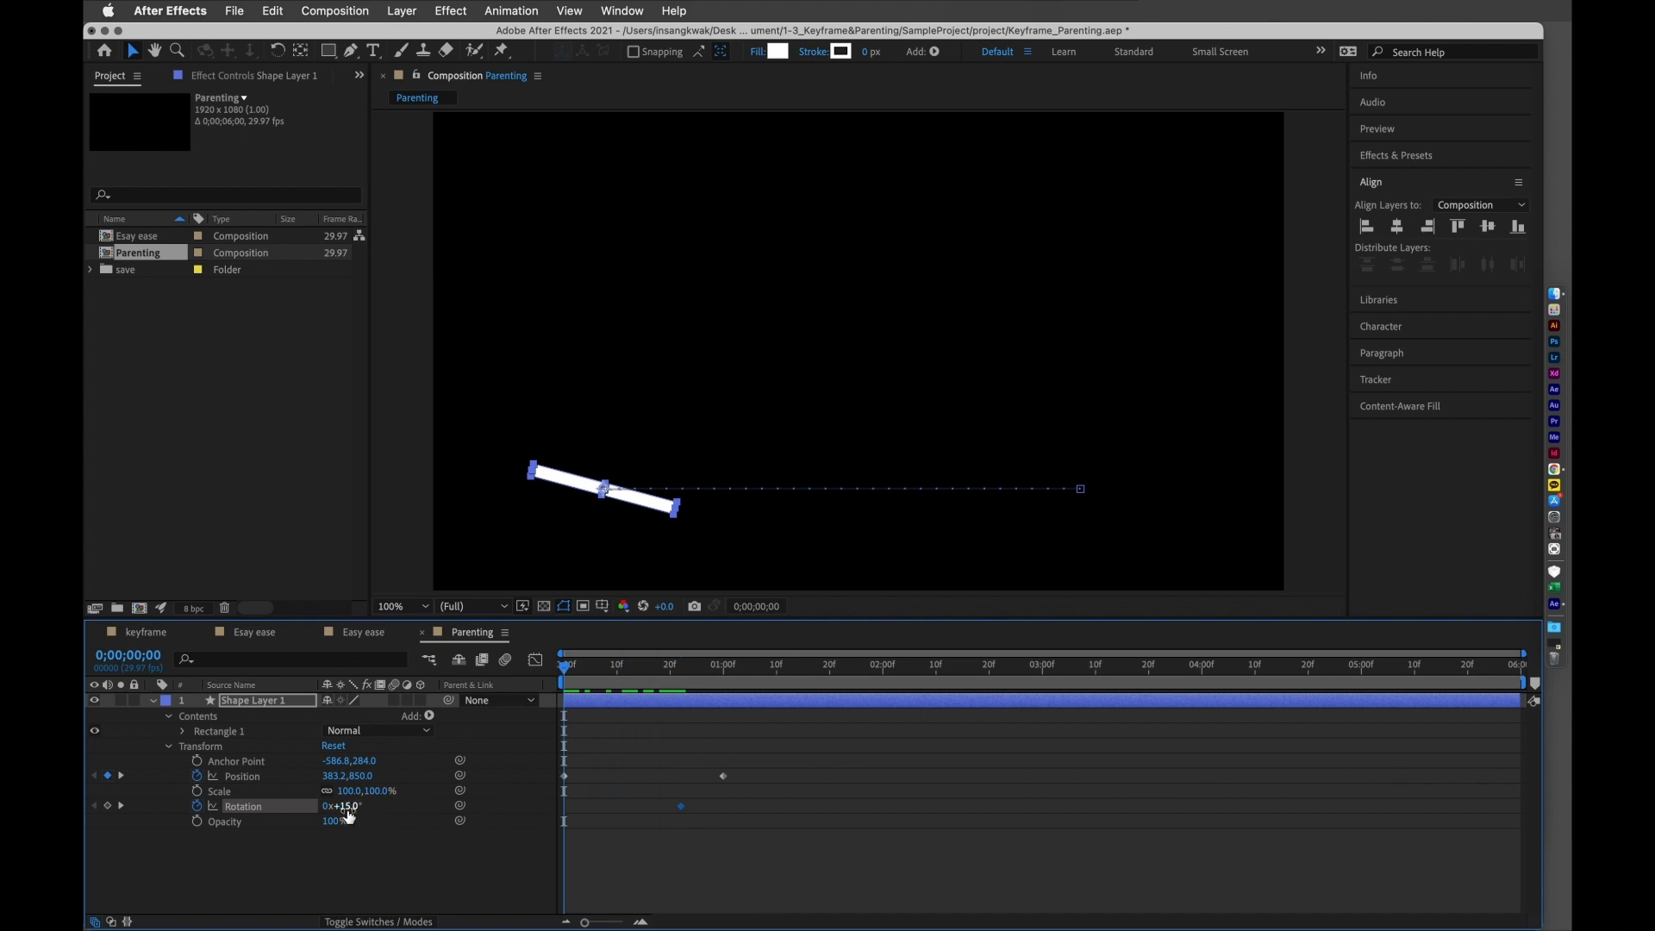
drag(346, 808, 322, 808)
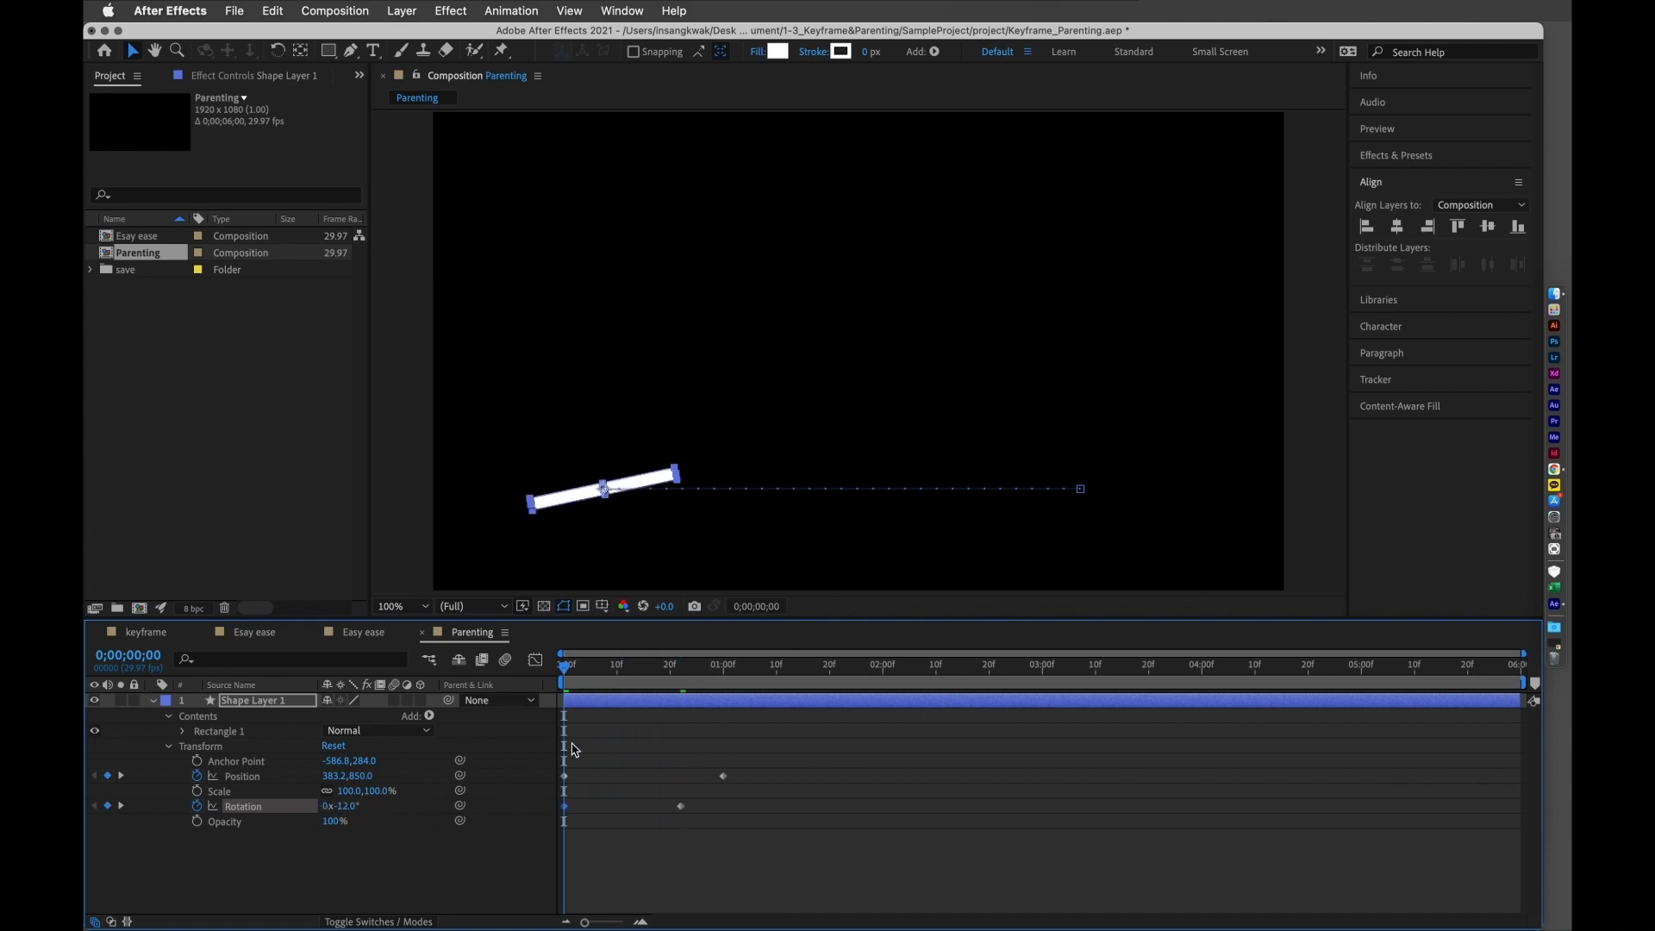
drag(573, 686, 723, 705)
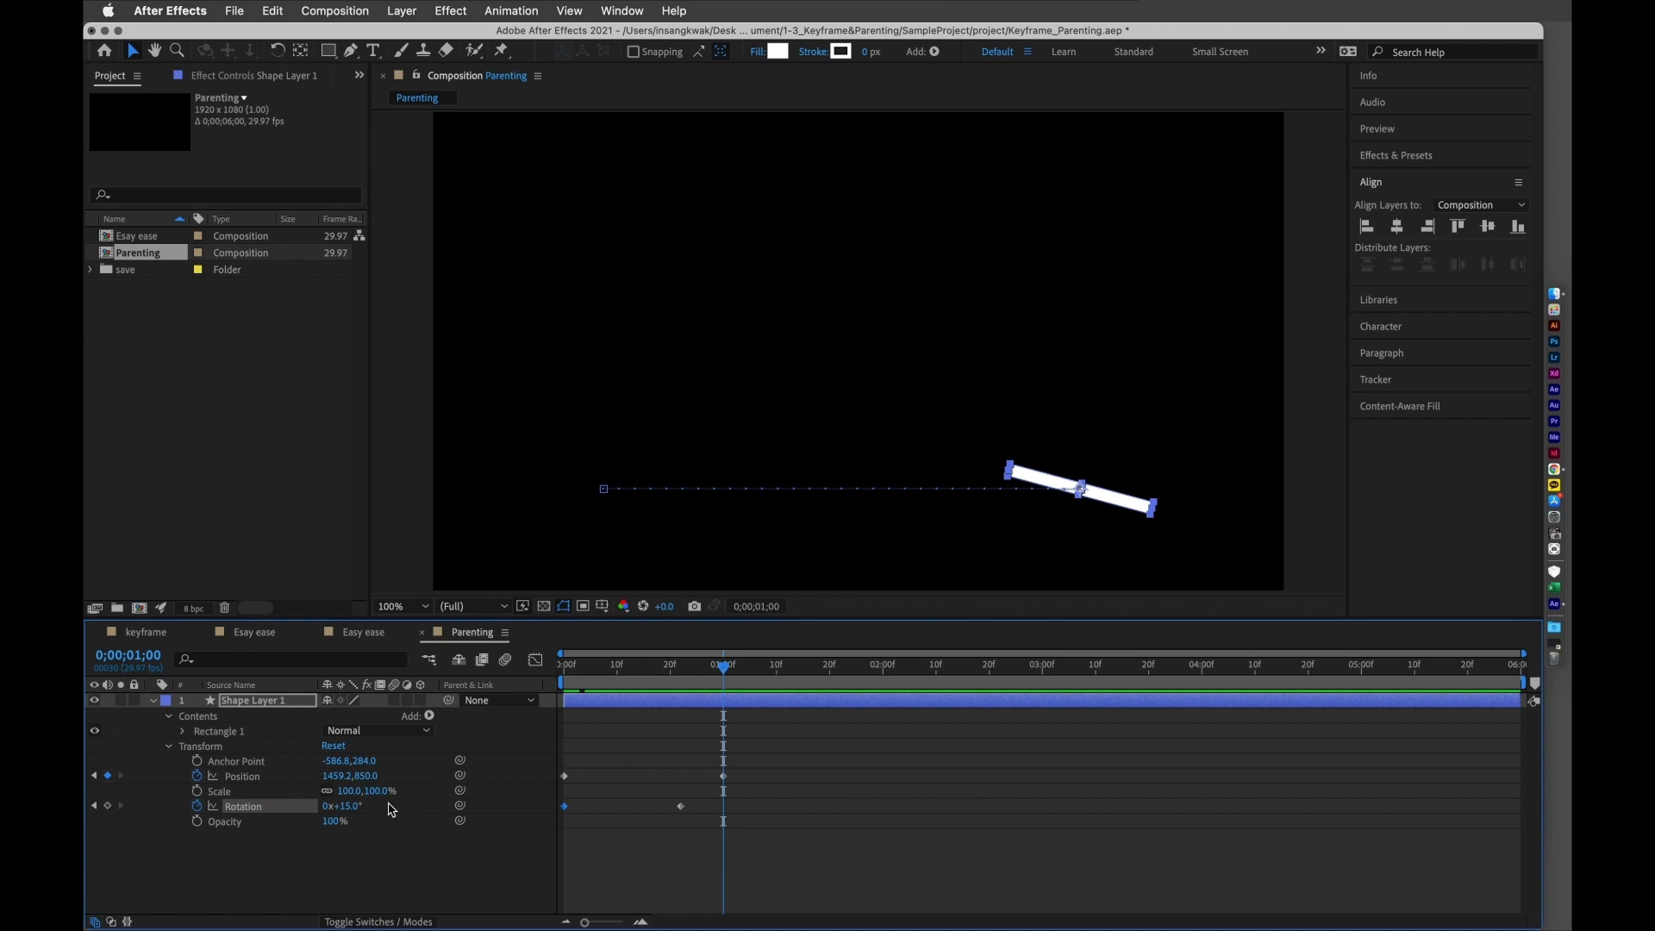
click(345, 807)
key(Return)
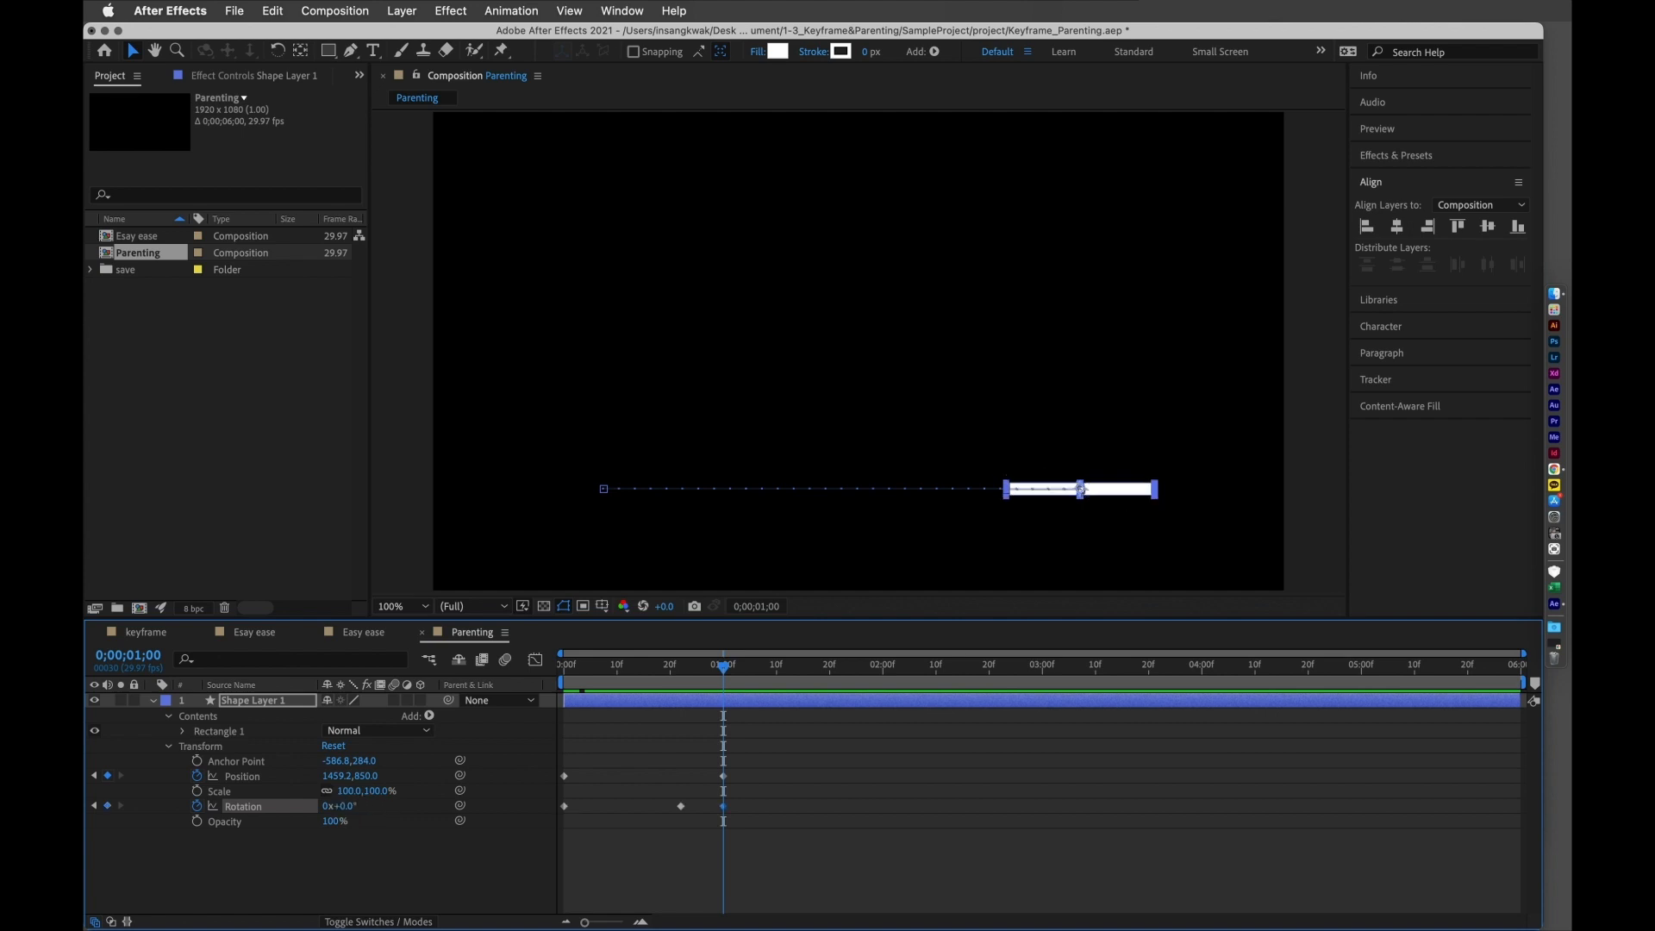
- Shorten the work area to end shortly after 0;00;01;10, preview the bar's motion and return to the first frame
drag(638, 672, 534, 690)
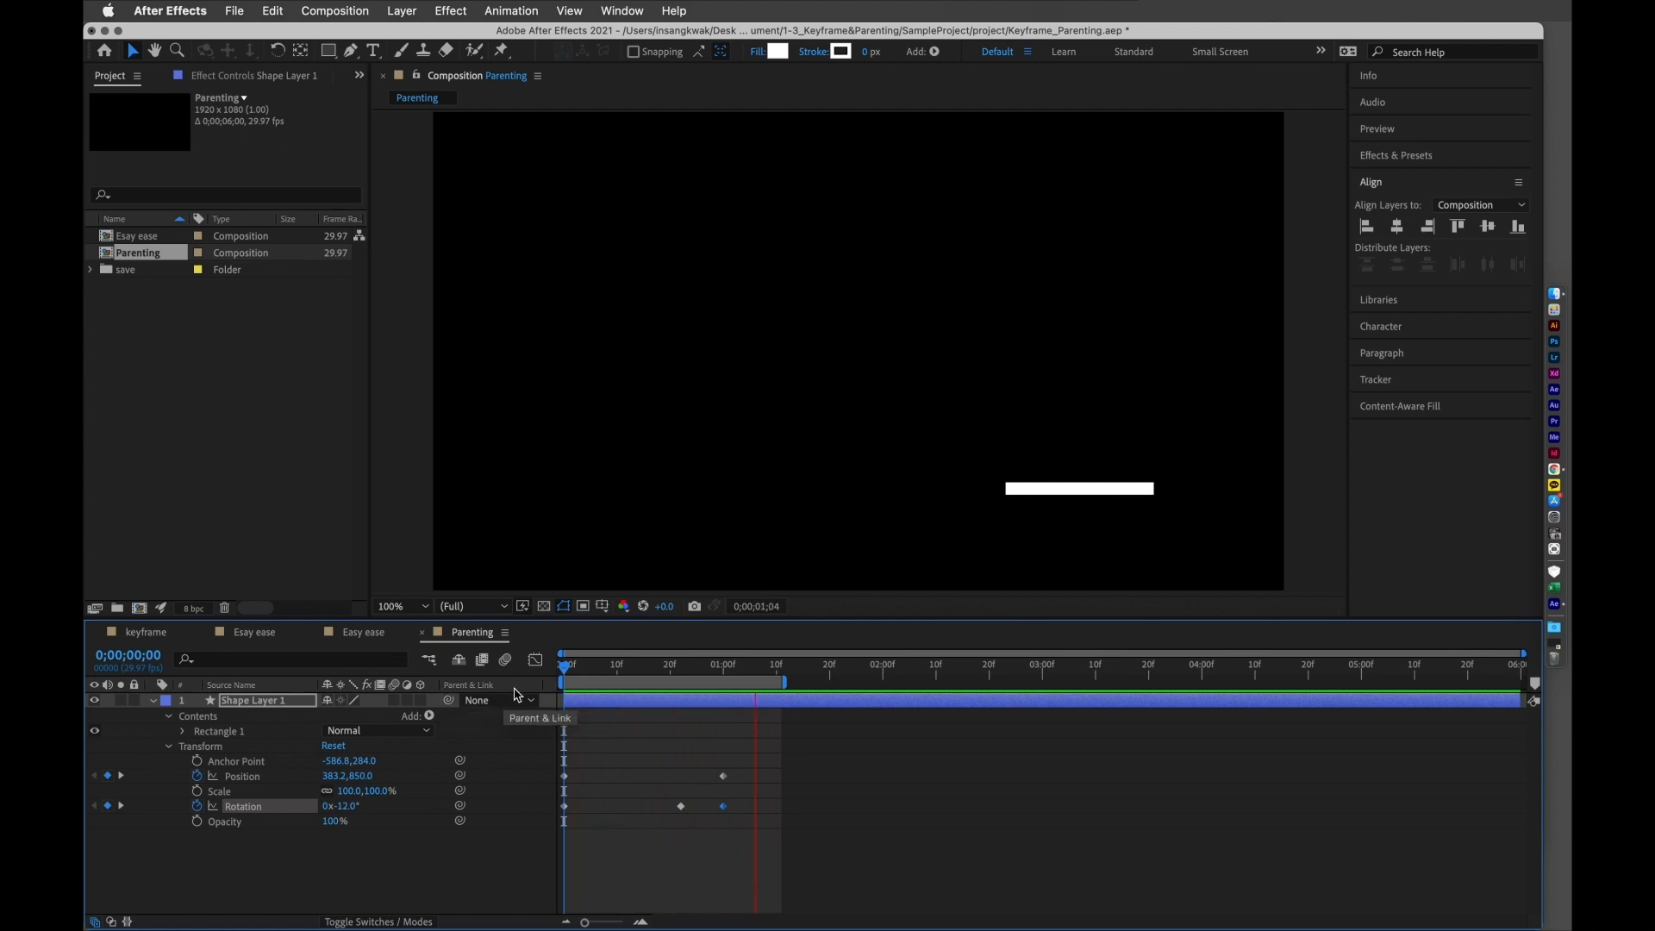
key(space)
drag(626, 671, 664, 671)
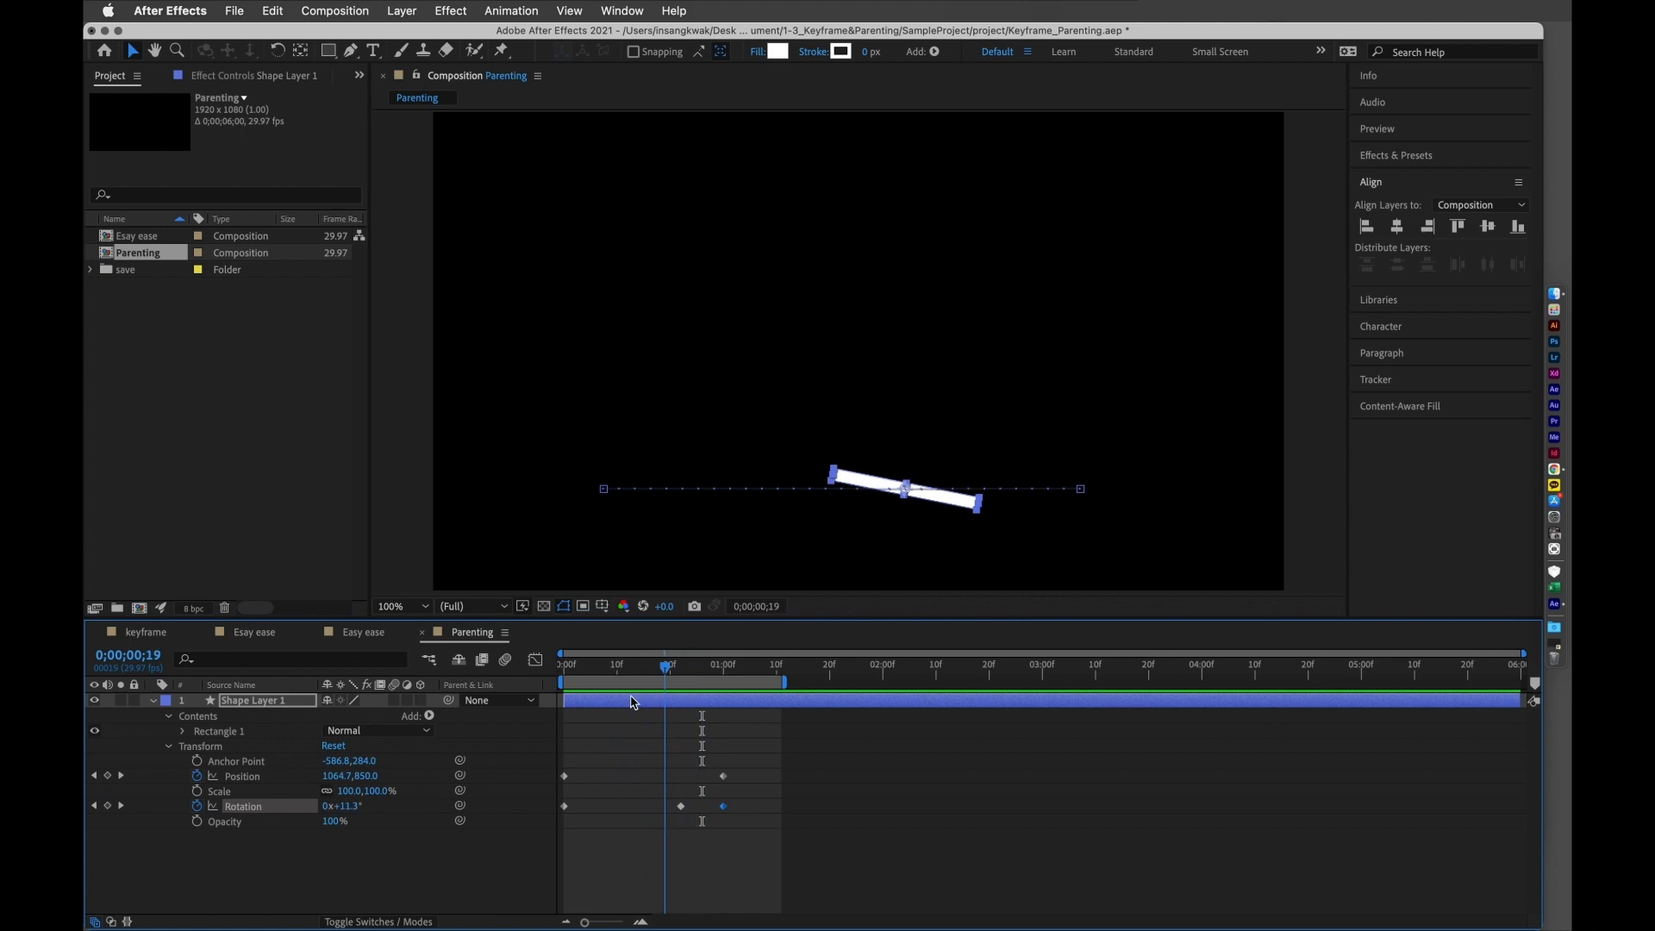
key(Home)
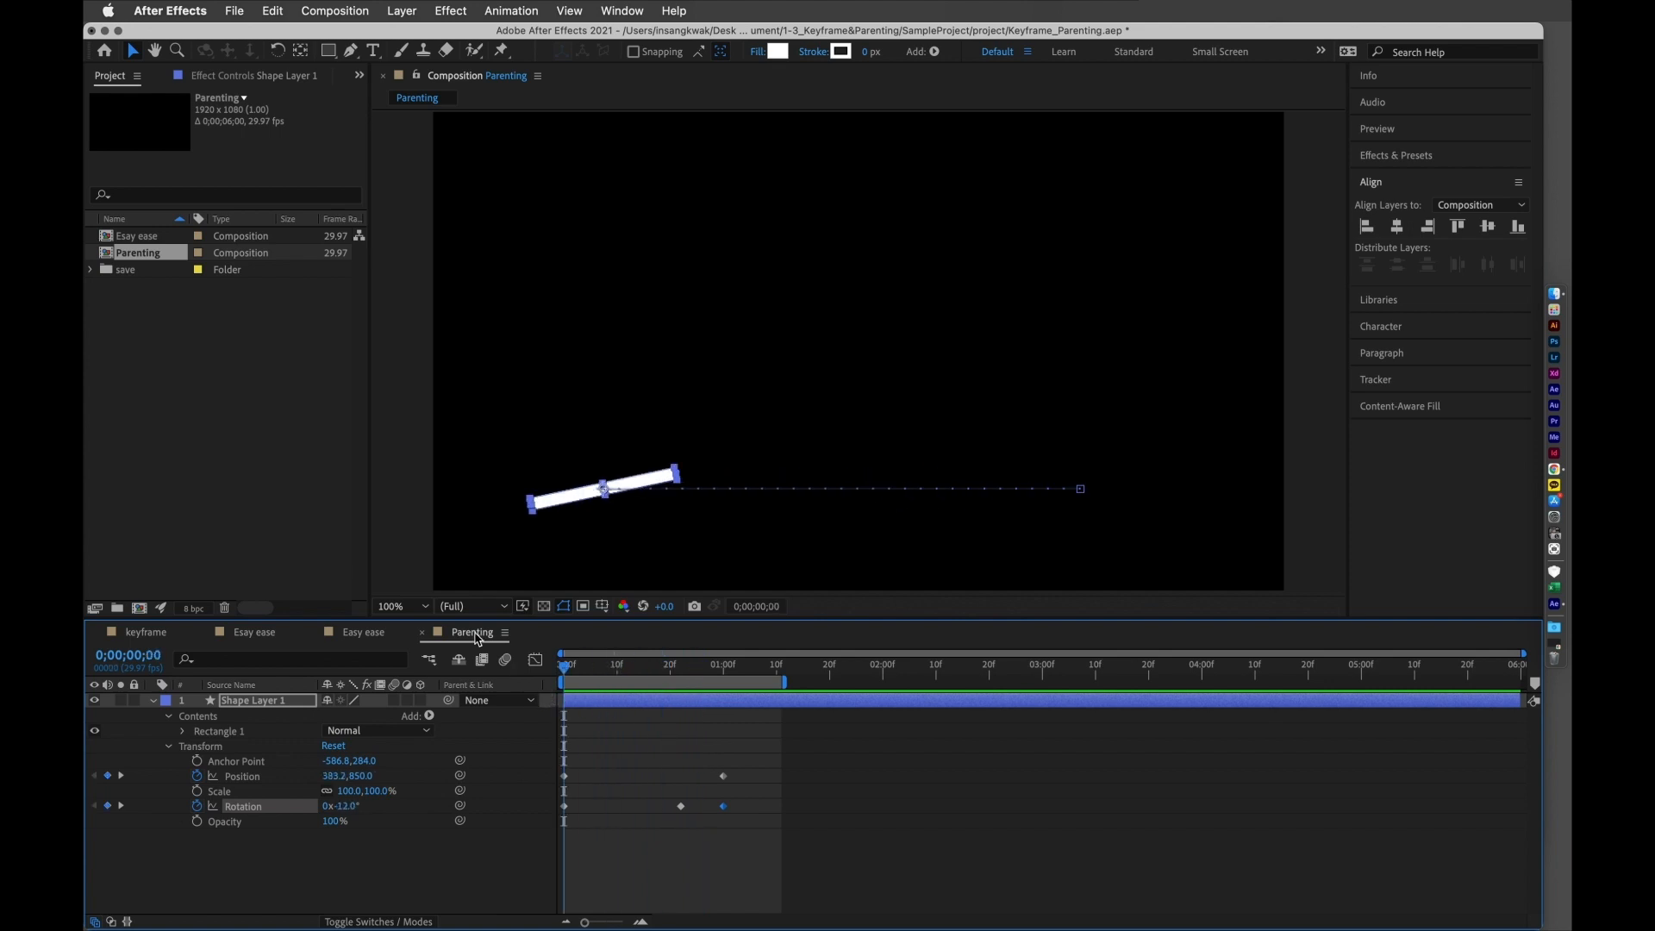
- Draw a white circle as a new ellipse shape layer above the tilted bar
click(642, 313)
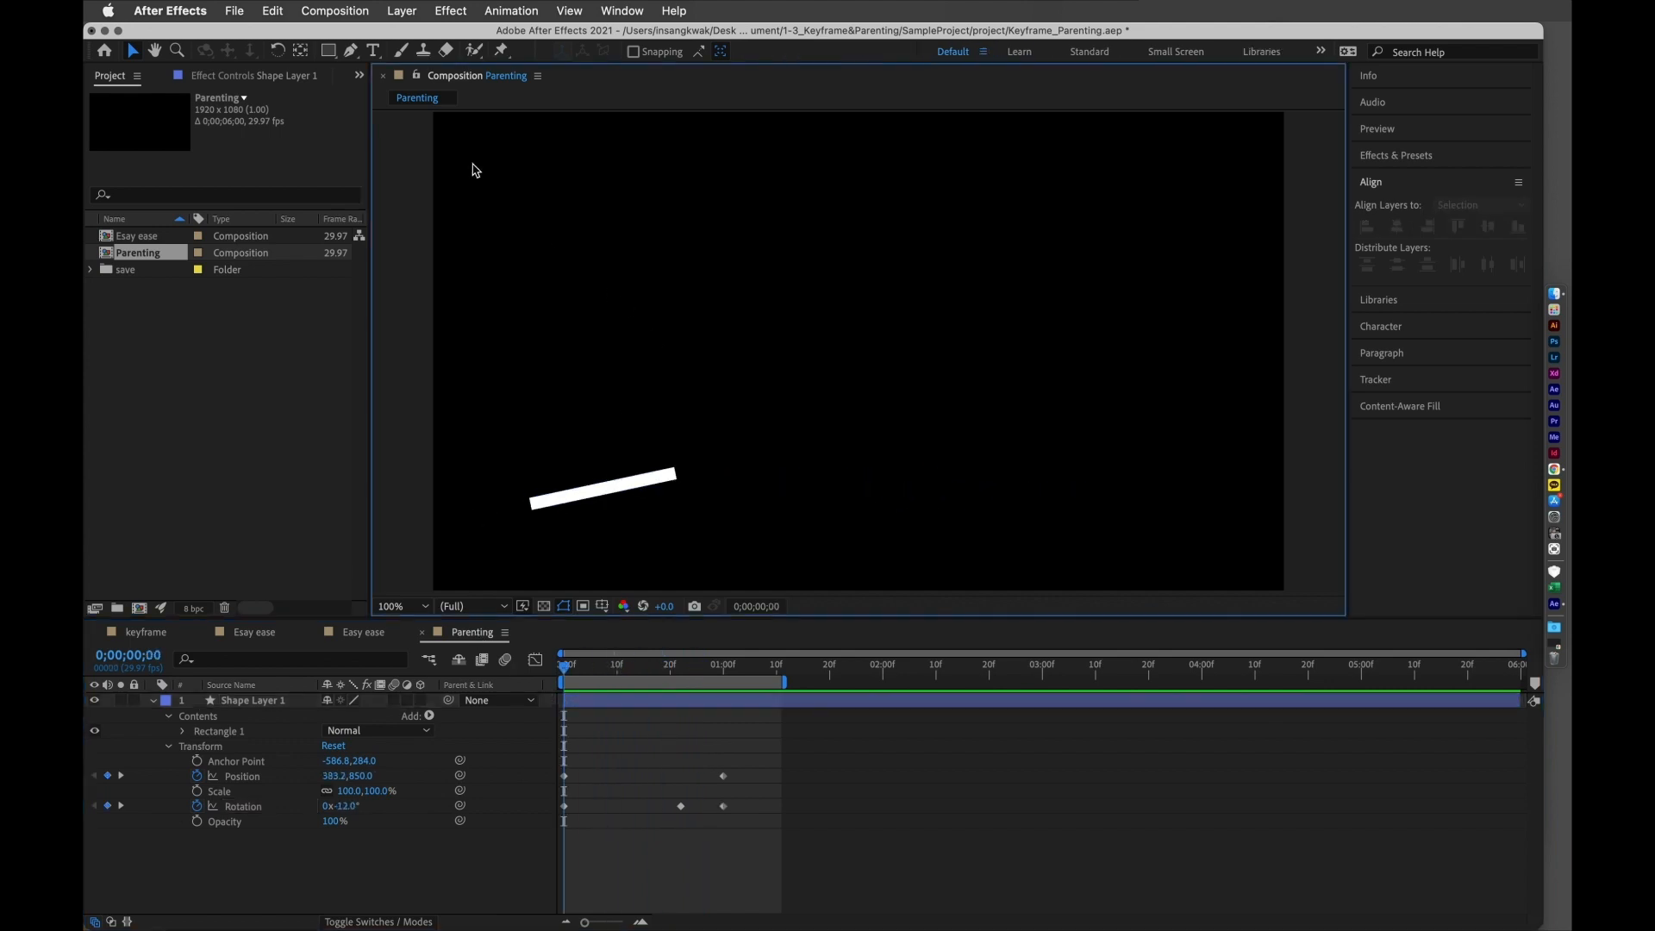
drag(330, 58, 379, 89)
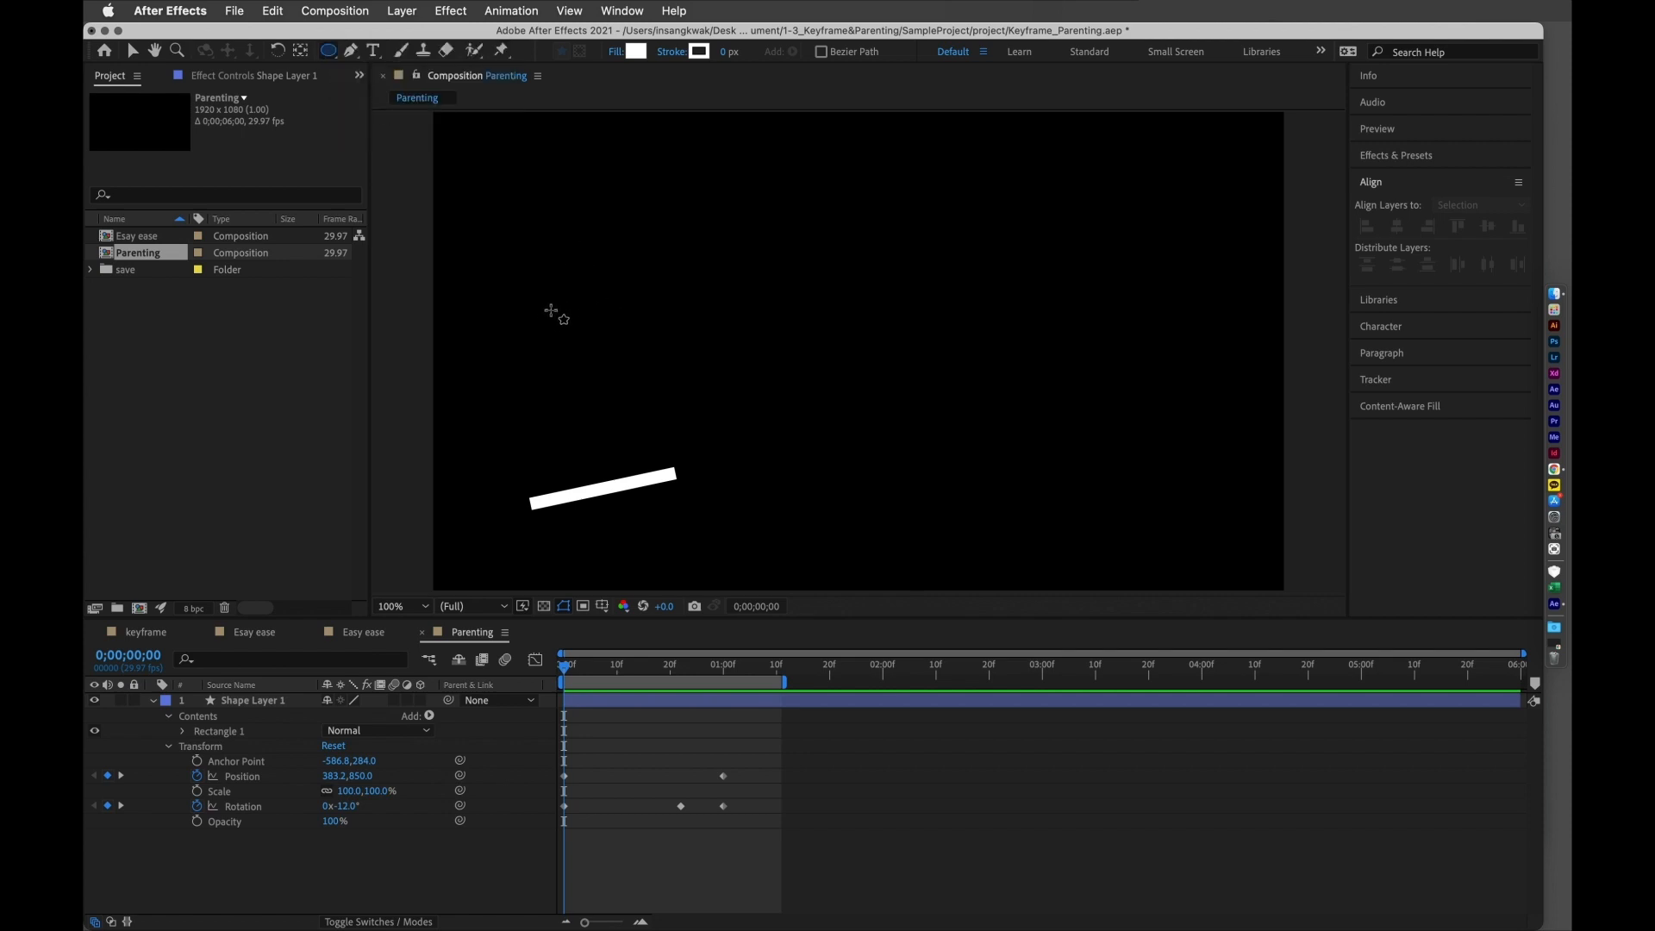
drag(546, 319, 594, 364)
key(v)
click(812, 390)
- Move the circle layer's anchor point to the centre of the circle
click(583, 343)
key(y)
drag(788, 353, 569, 347)
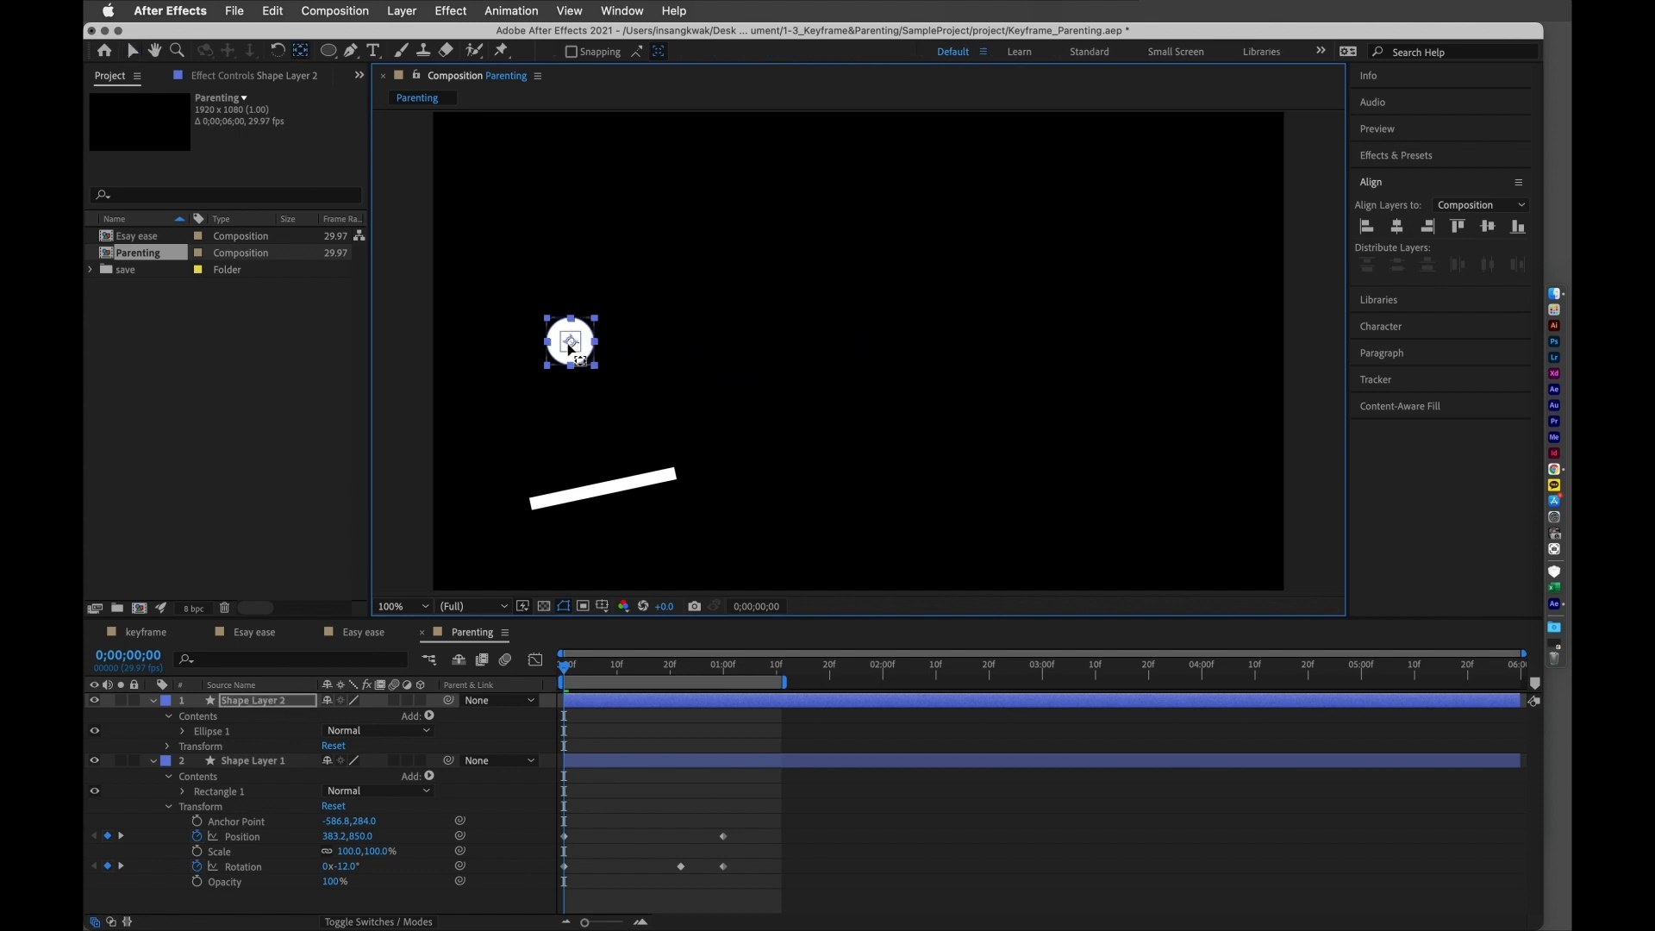
click(636, 365)
- Place the circle on top of the tilted bar at about 445.2, 767.2 on the first frame
key(v)
click(584, 349)
drag(583, 349, 641, 459)
mouse_move(567, 674)
mouse_down()
mouse_move(588, 676)
mouse_move(558, 674)
mouse_up()
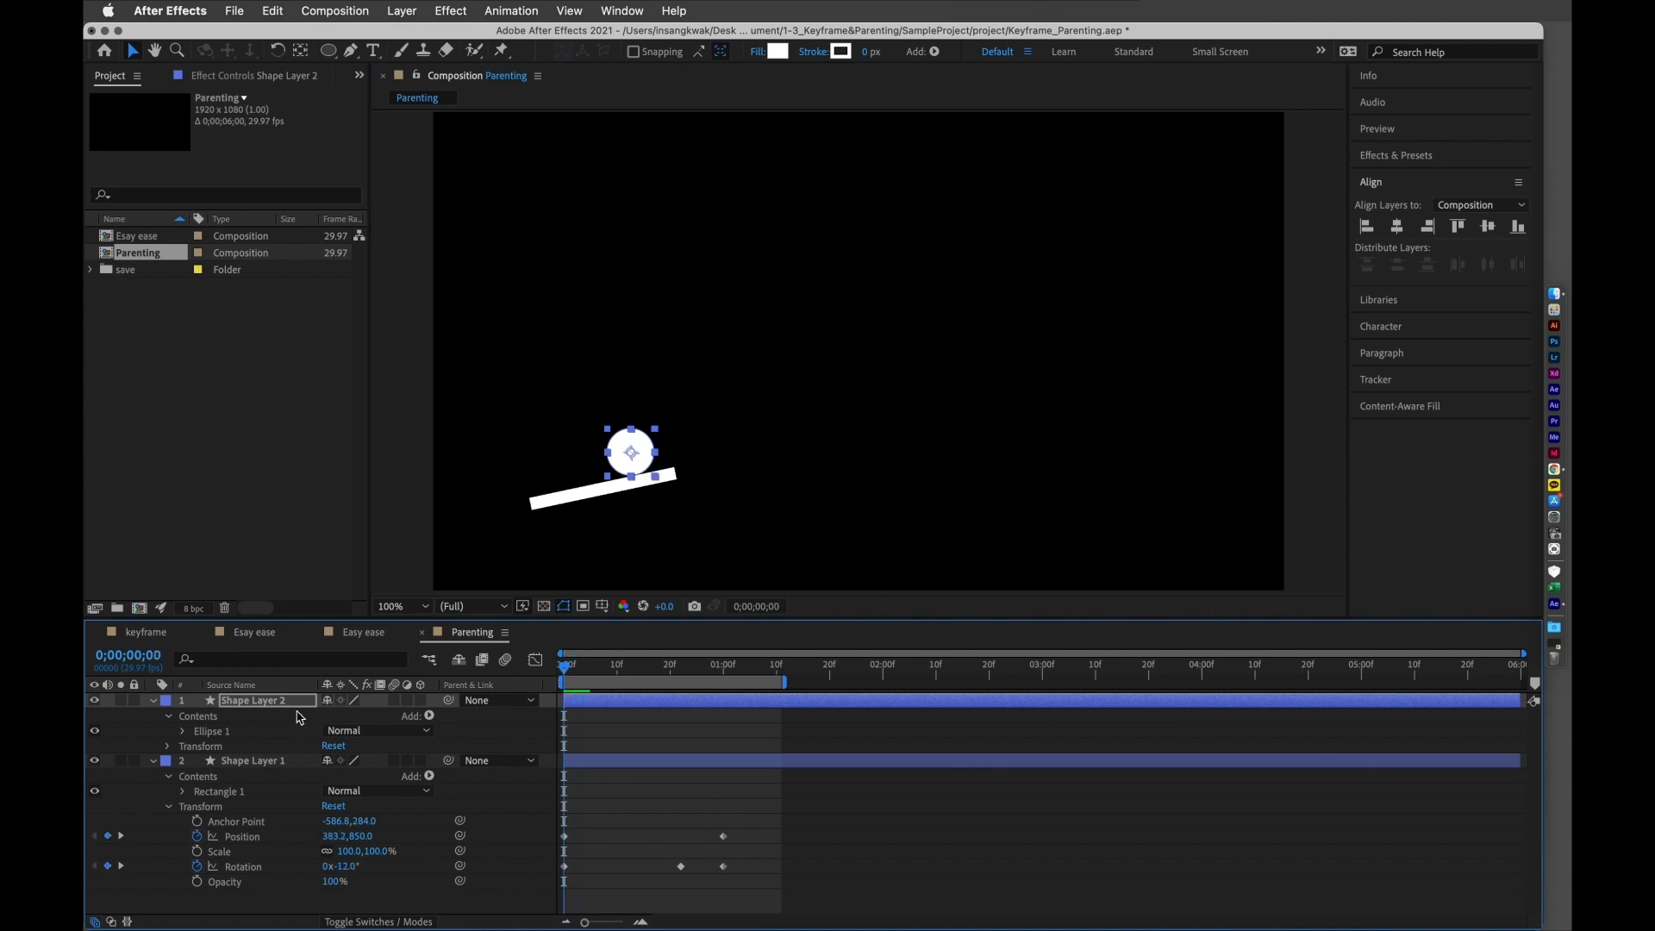
- Keyframe the circle's Position at 0;00;00;00 and move it onto the bar's right end, about 1579.2, 781.2, at 0;00;01;00
click(168, 748)
click(197, 775)
drag(575, 678, 779, 709)
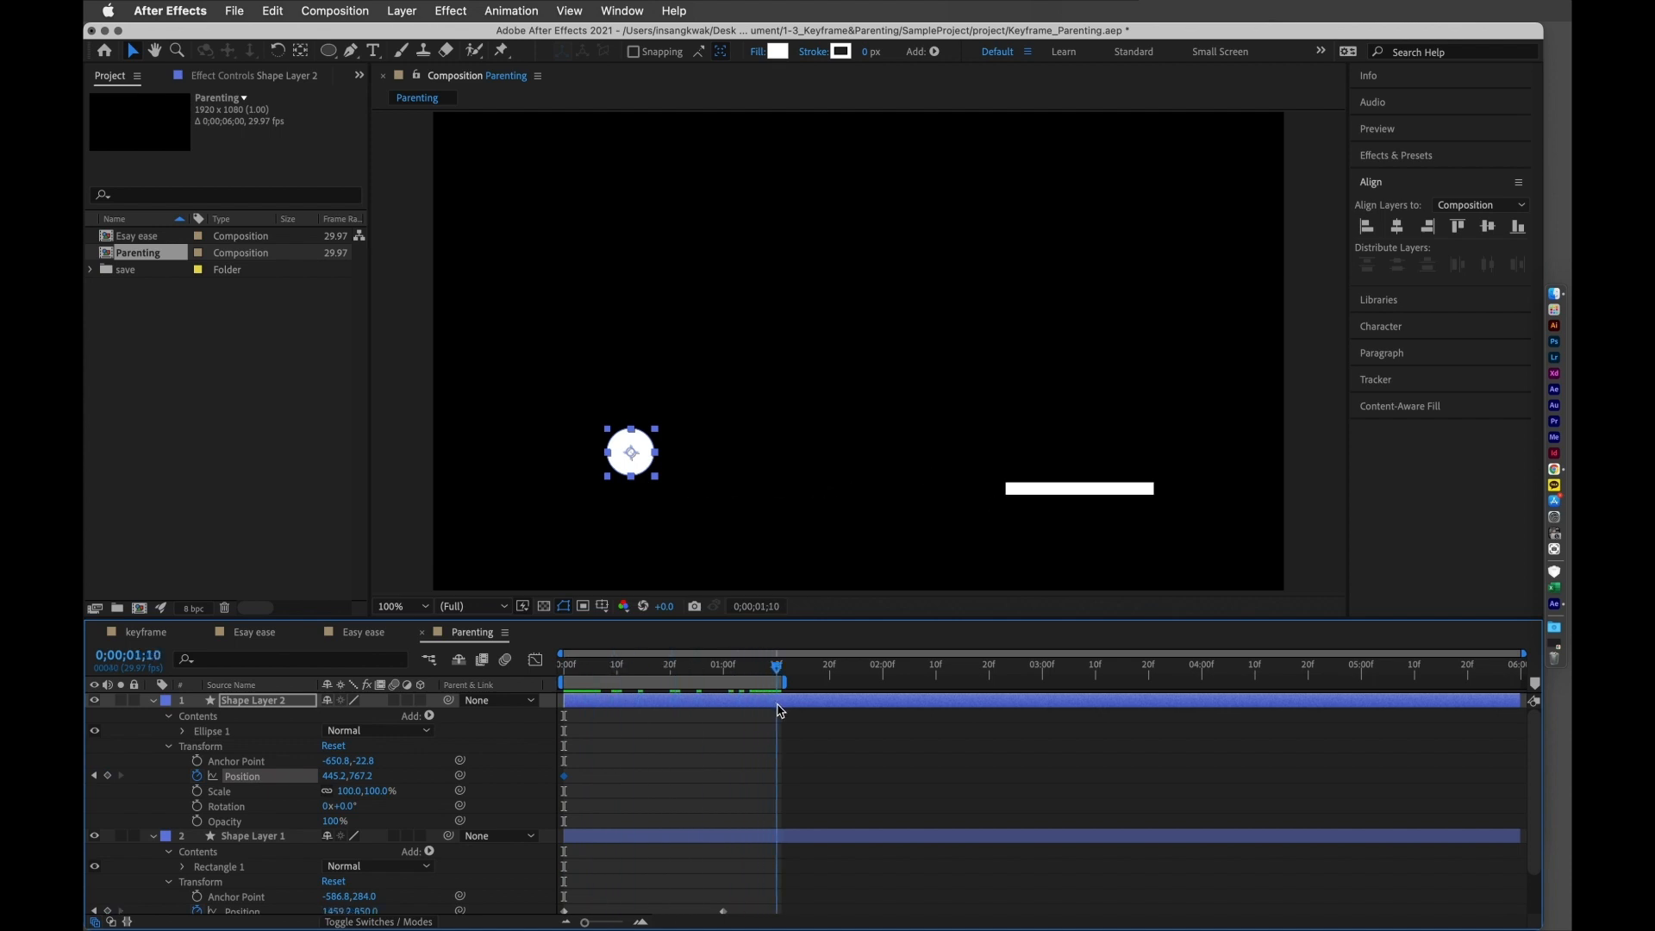
scroll(774, 745, down, 2)
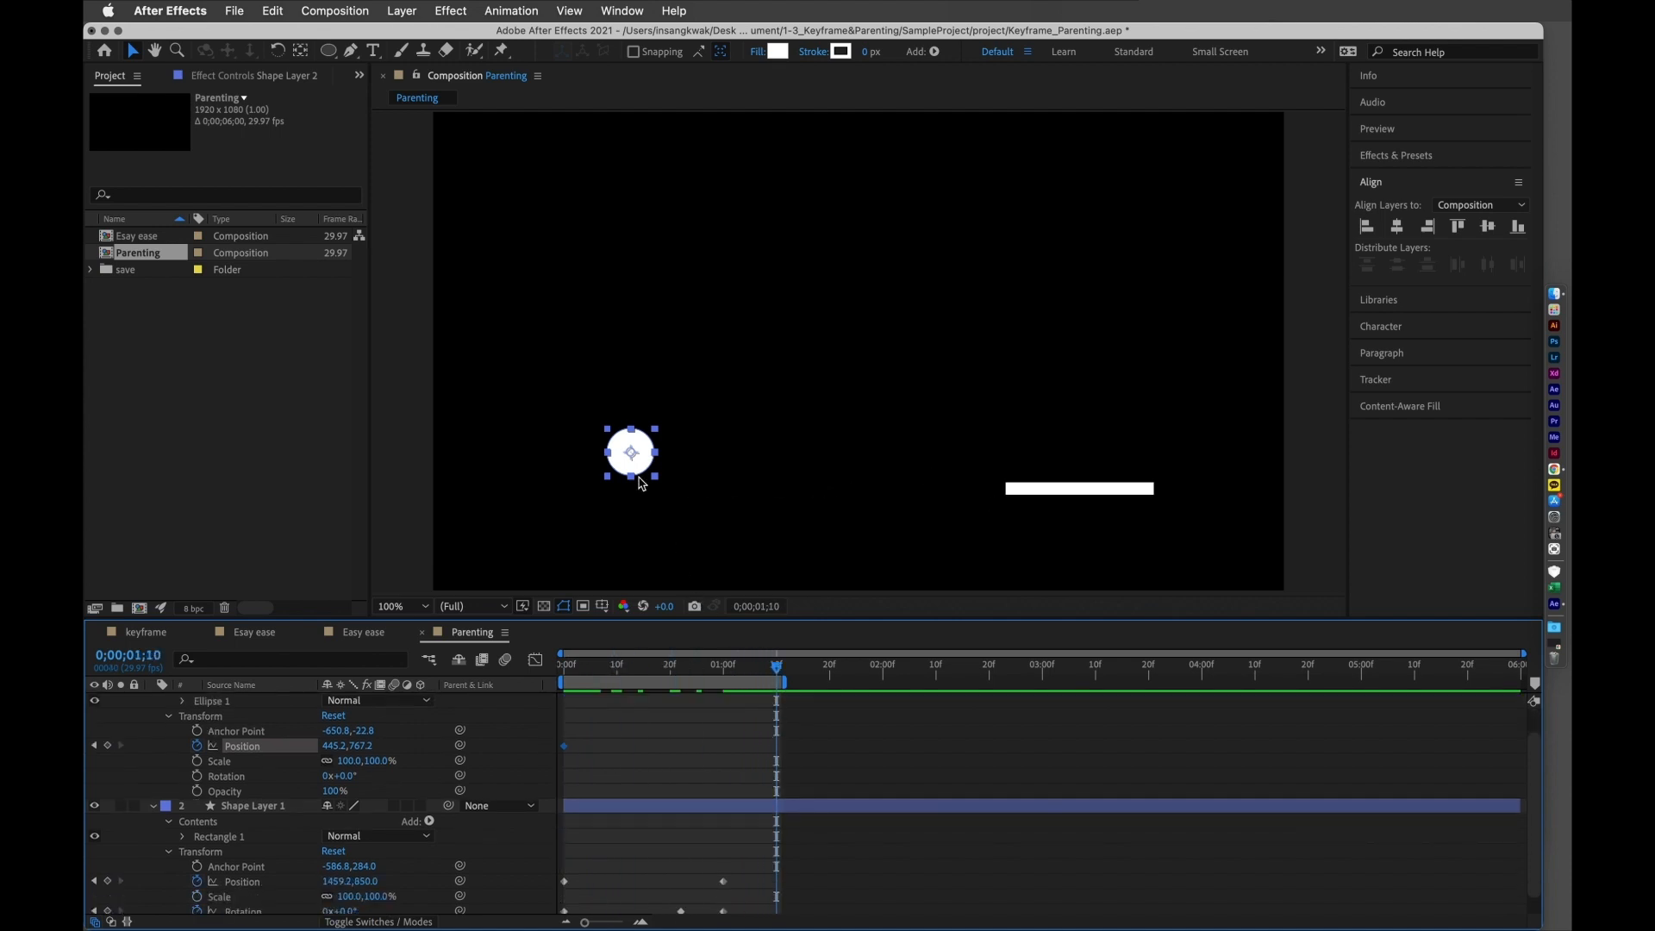
scroll(739, 762, down, 1)
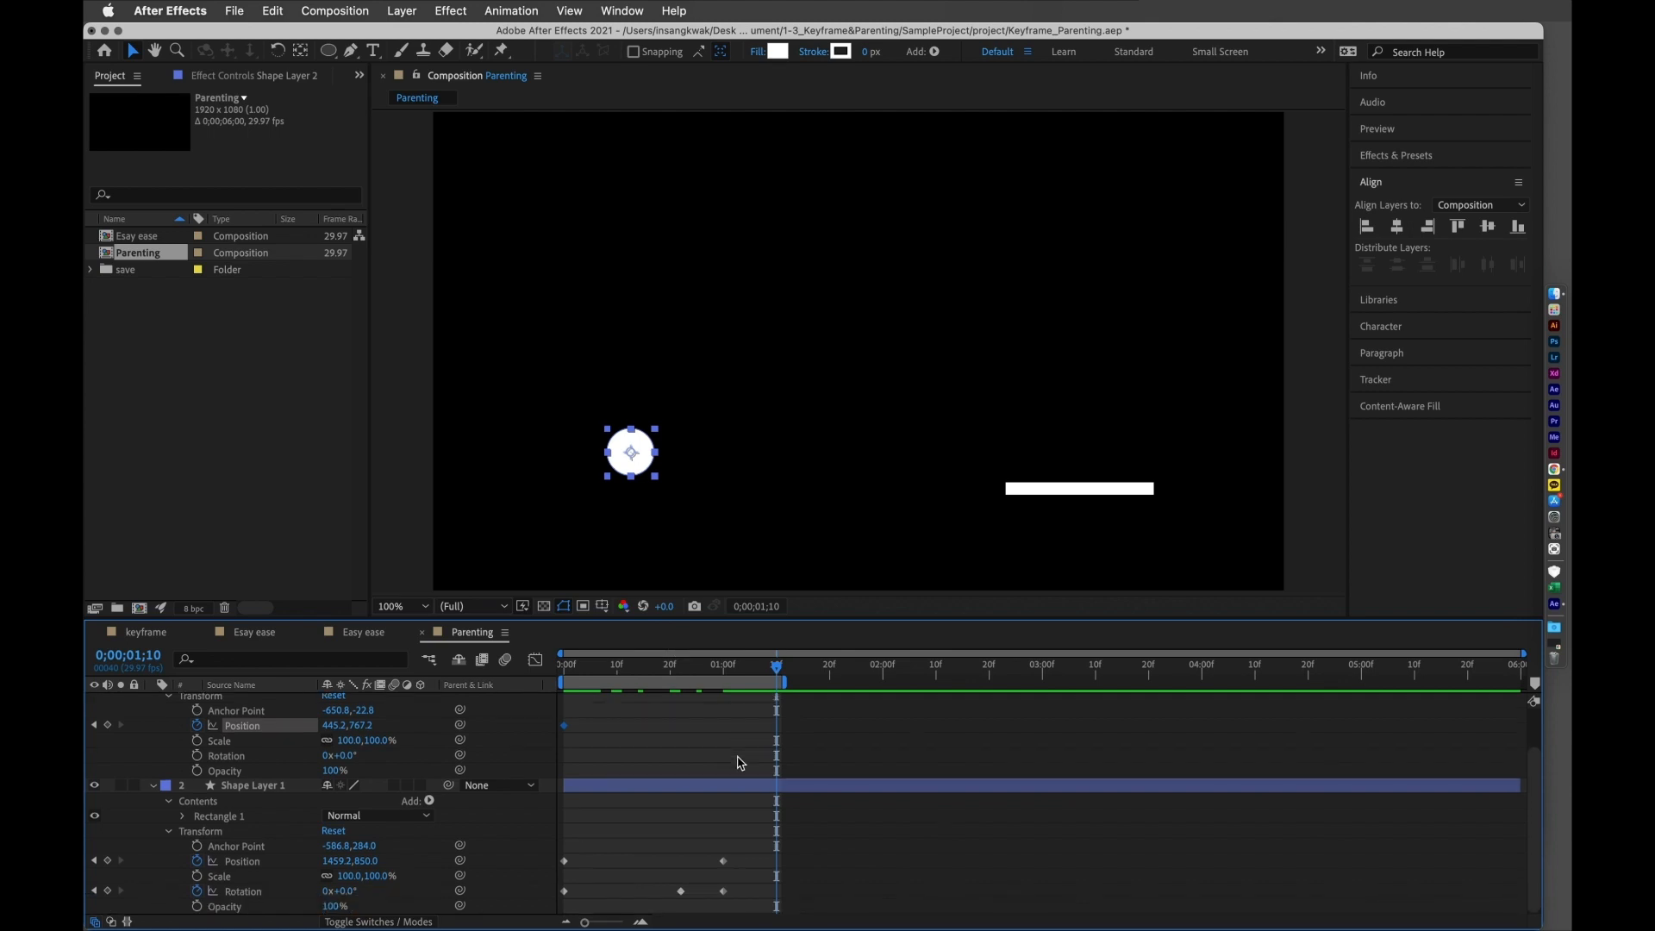
drag(774, 668, 722, 671)
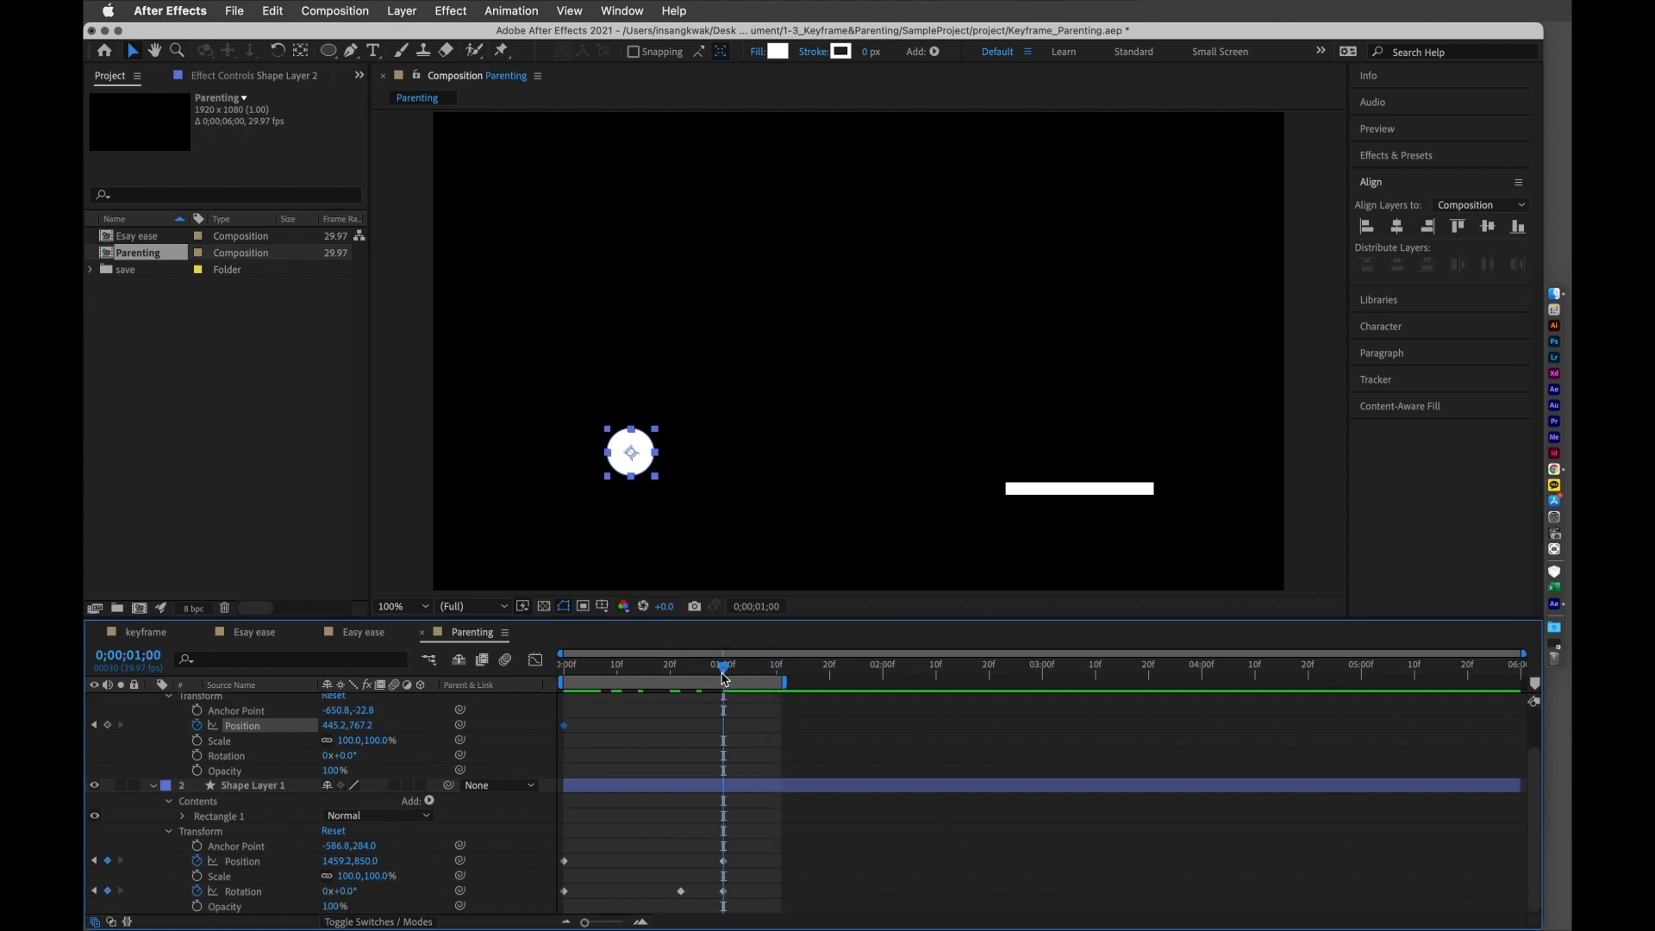
drag(639, 465, 1139, 493)
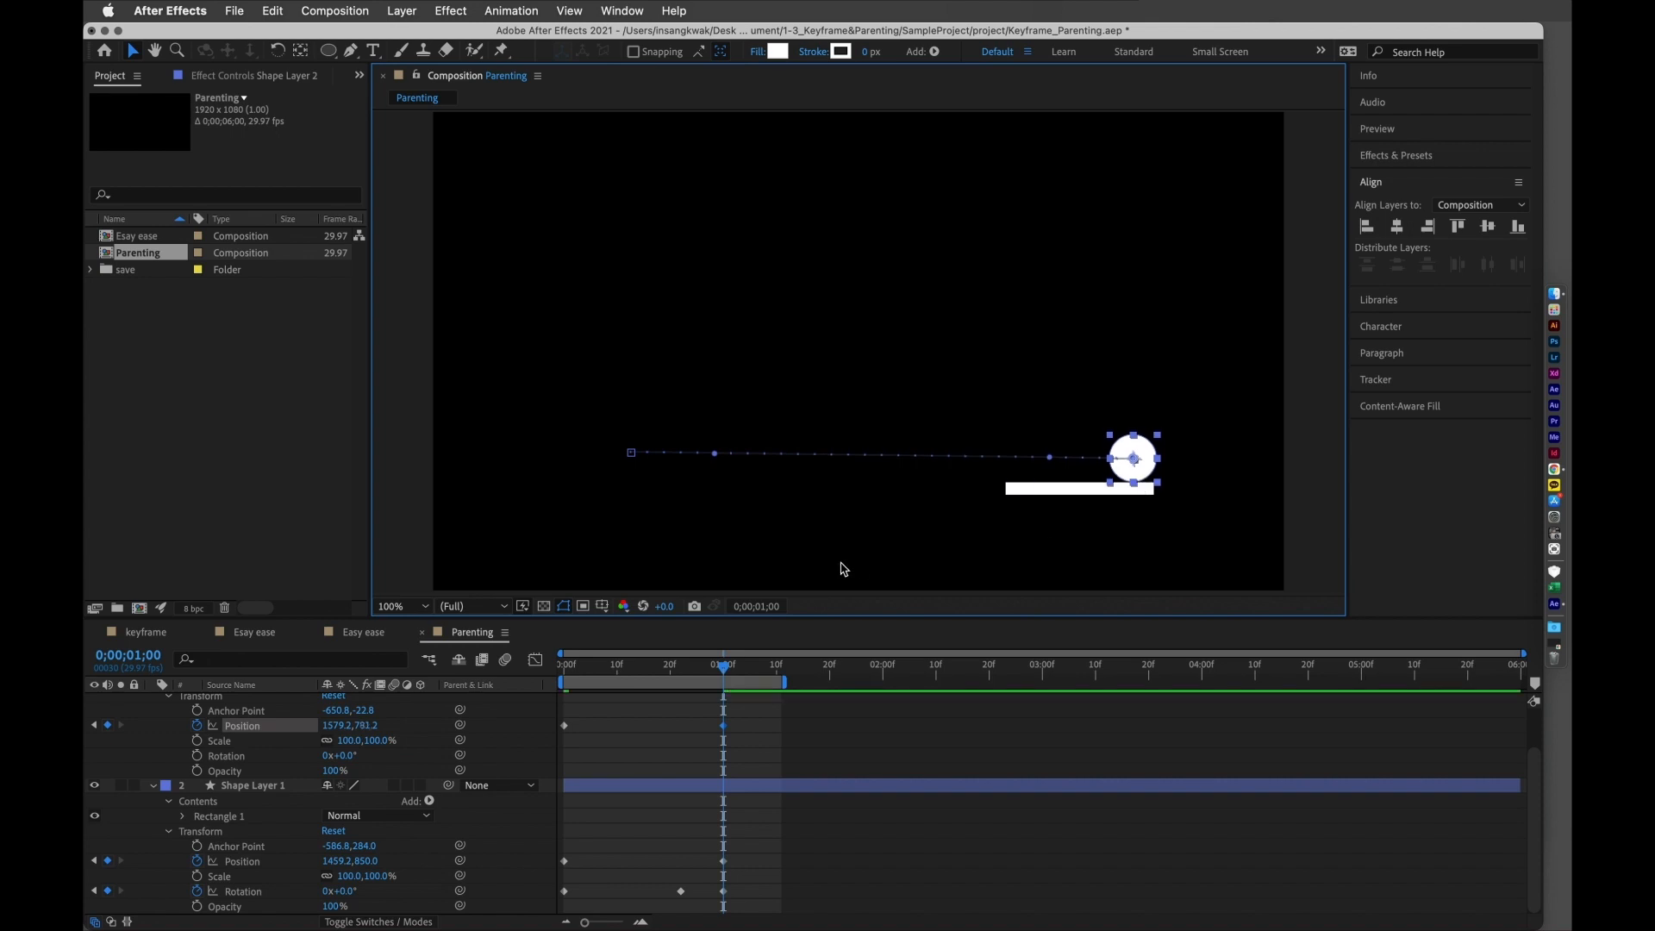
- Remove all Position keyframes from the circle layer, leaving the circle on the bar at 445.2, 767.2 on the first frame
drag(724, 665, 684, 677)
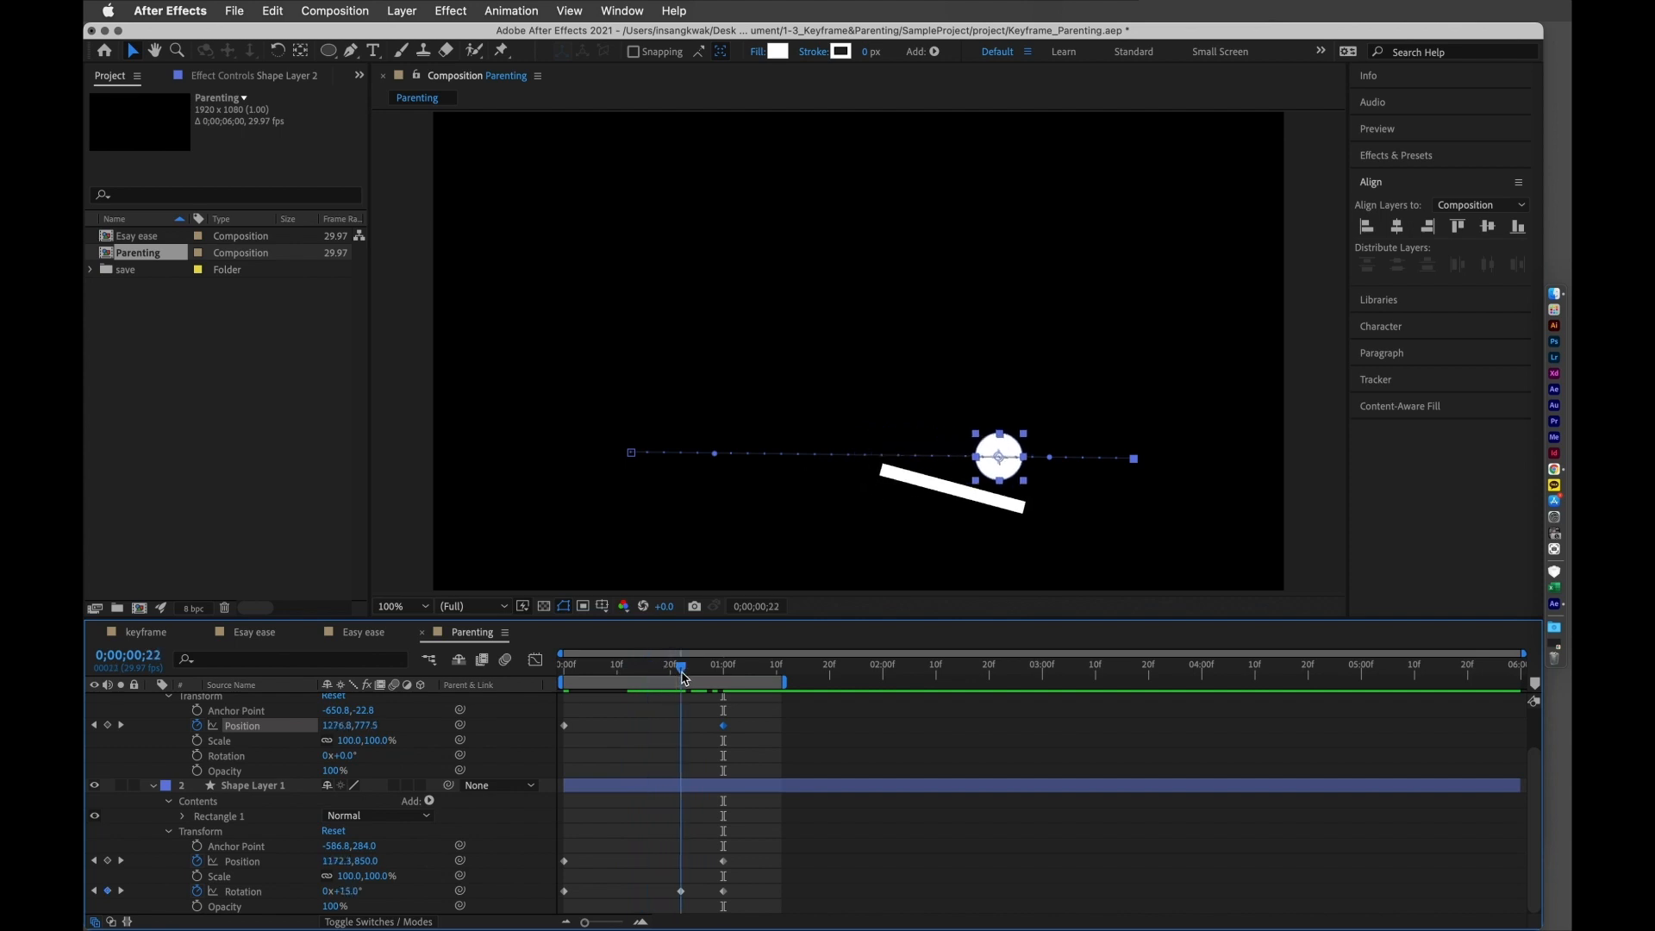
drag(1009, 473, 1009, 487)
drag(687, 669, 627, 702)
key(Home)
drag(763, 752, 647, 713)
key(Delete)
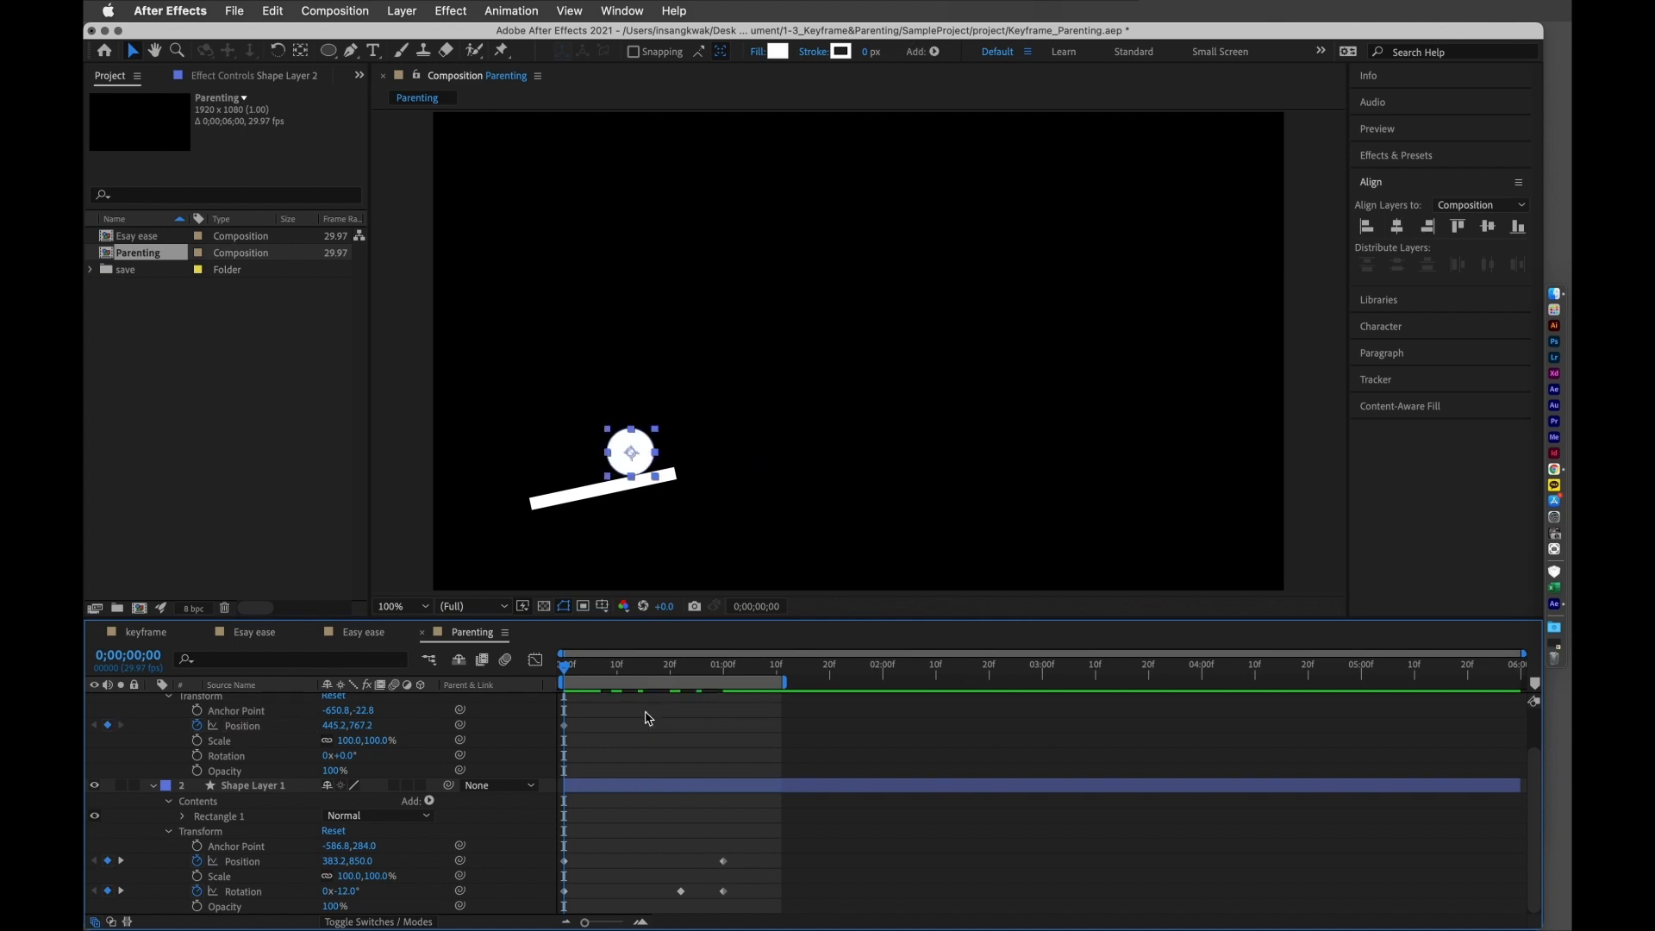
click(566, 728)
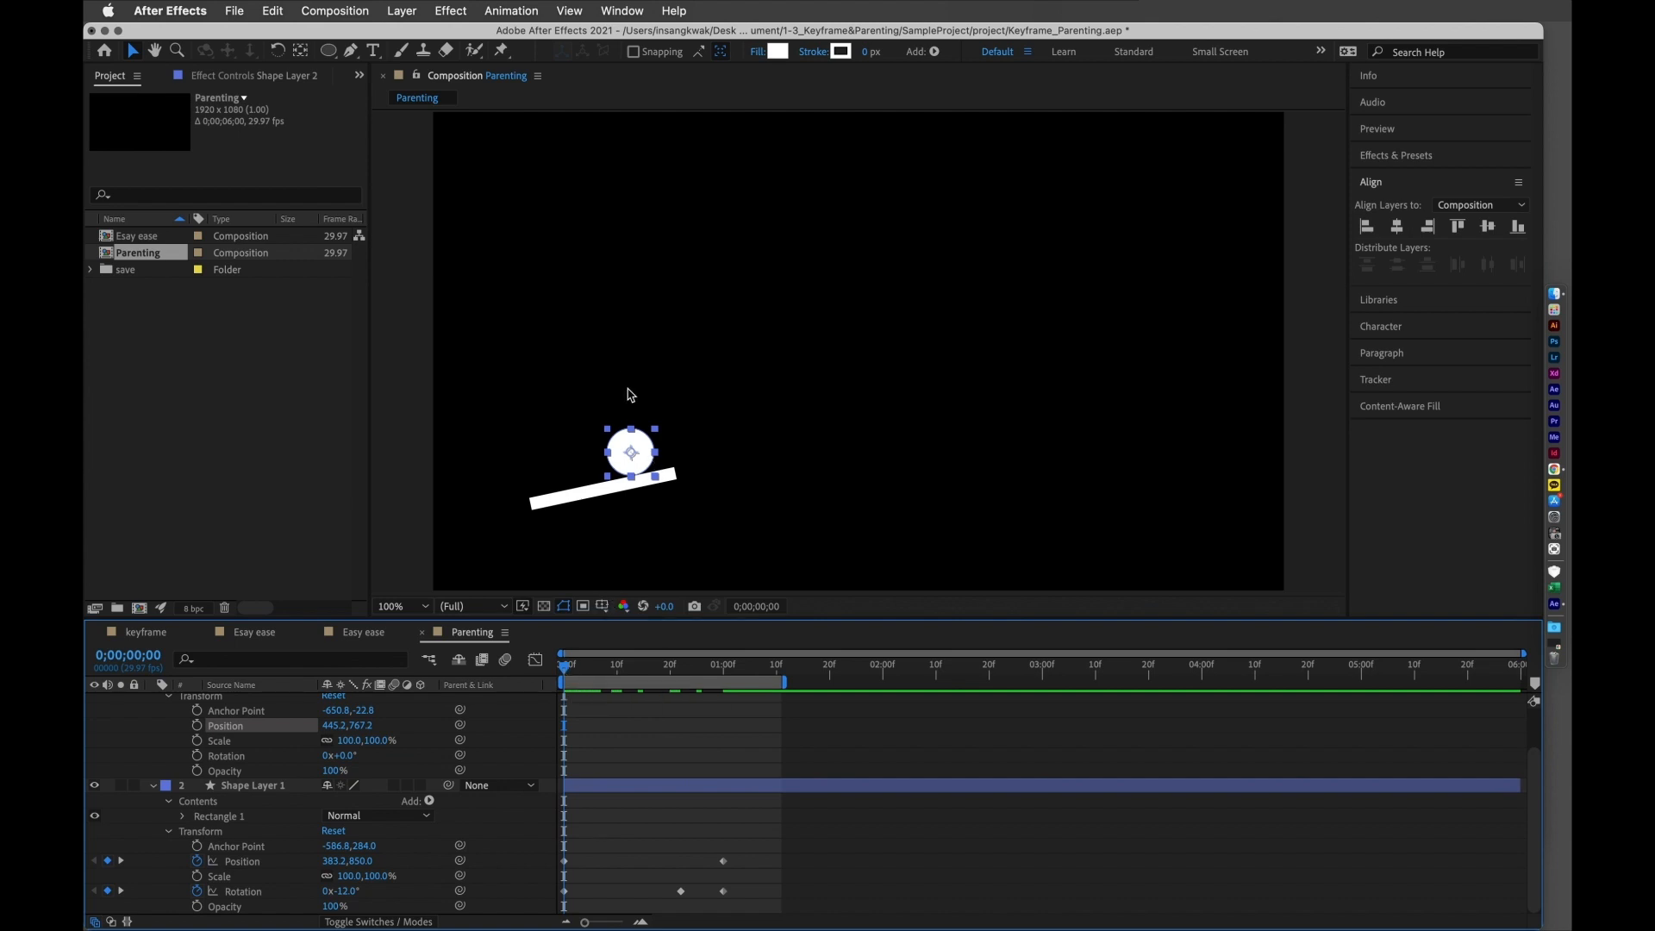
- Keyframe the circle's Position at 0;00;00;00 and raise the circle straight up to about 445.2, 721.2 at 0;00;00;06
drag(568, 674, 525, 687)
click(197, 725)
drag(564, 676, 594, 678)
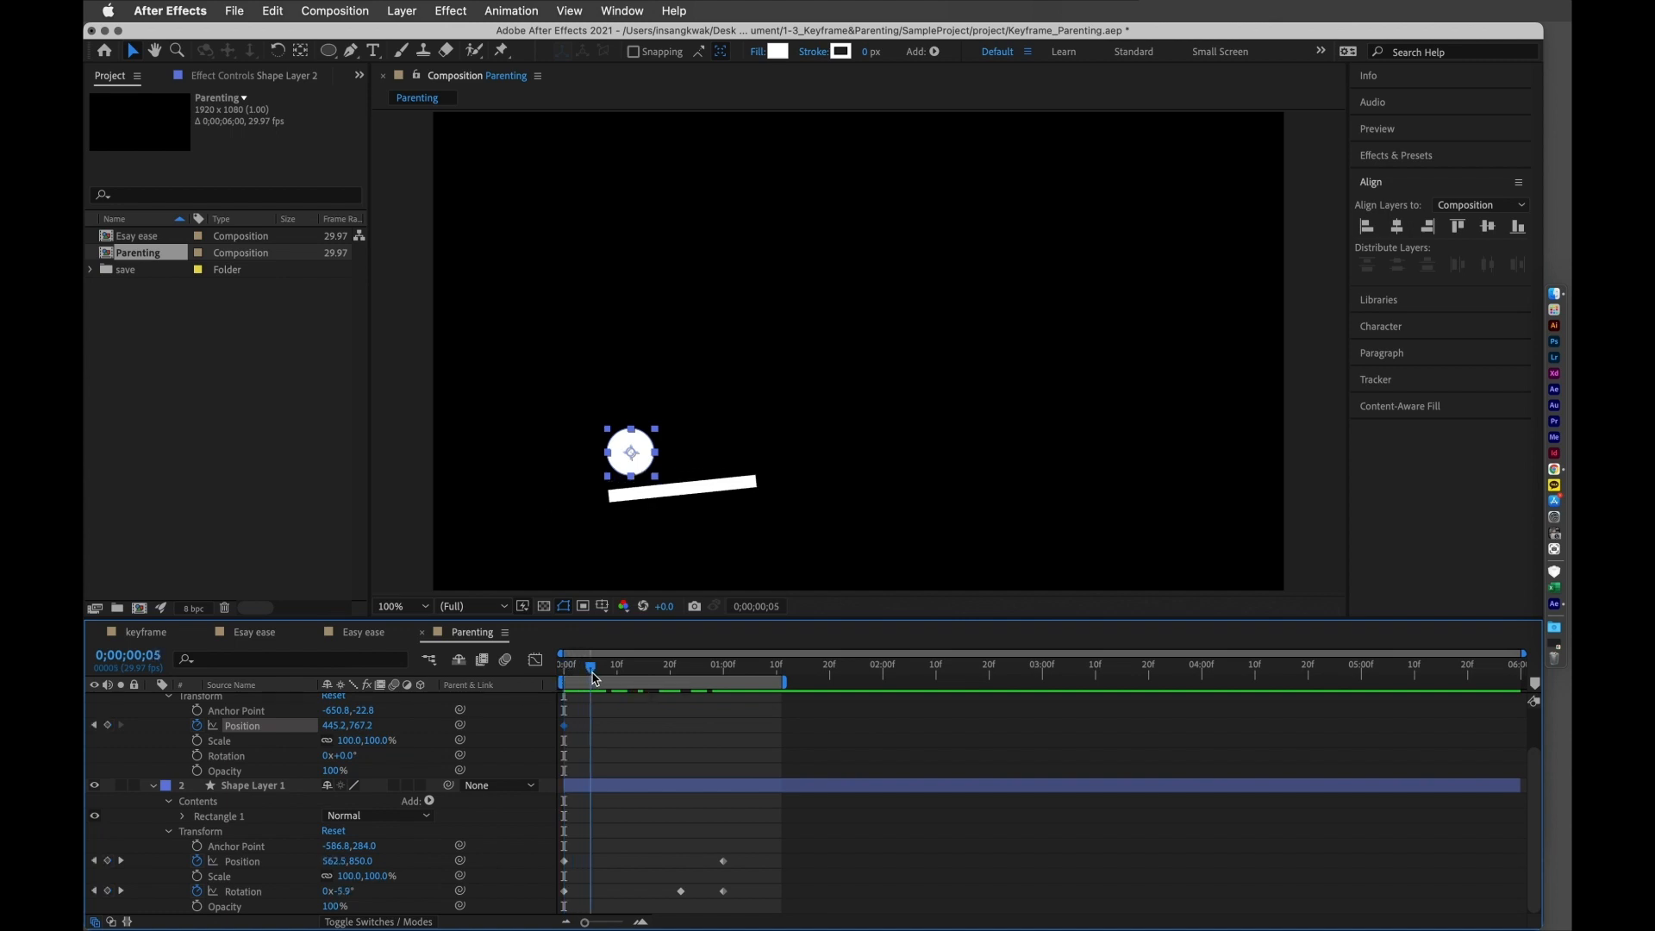
mouse_move(593, 677)
mouse_down()
mouse_move(611, 678)
mouse_move(596, 677)
mouse_up()
drag(645, 470, 644, 450)
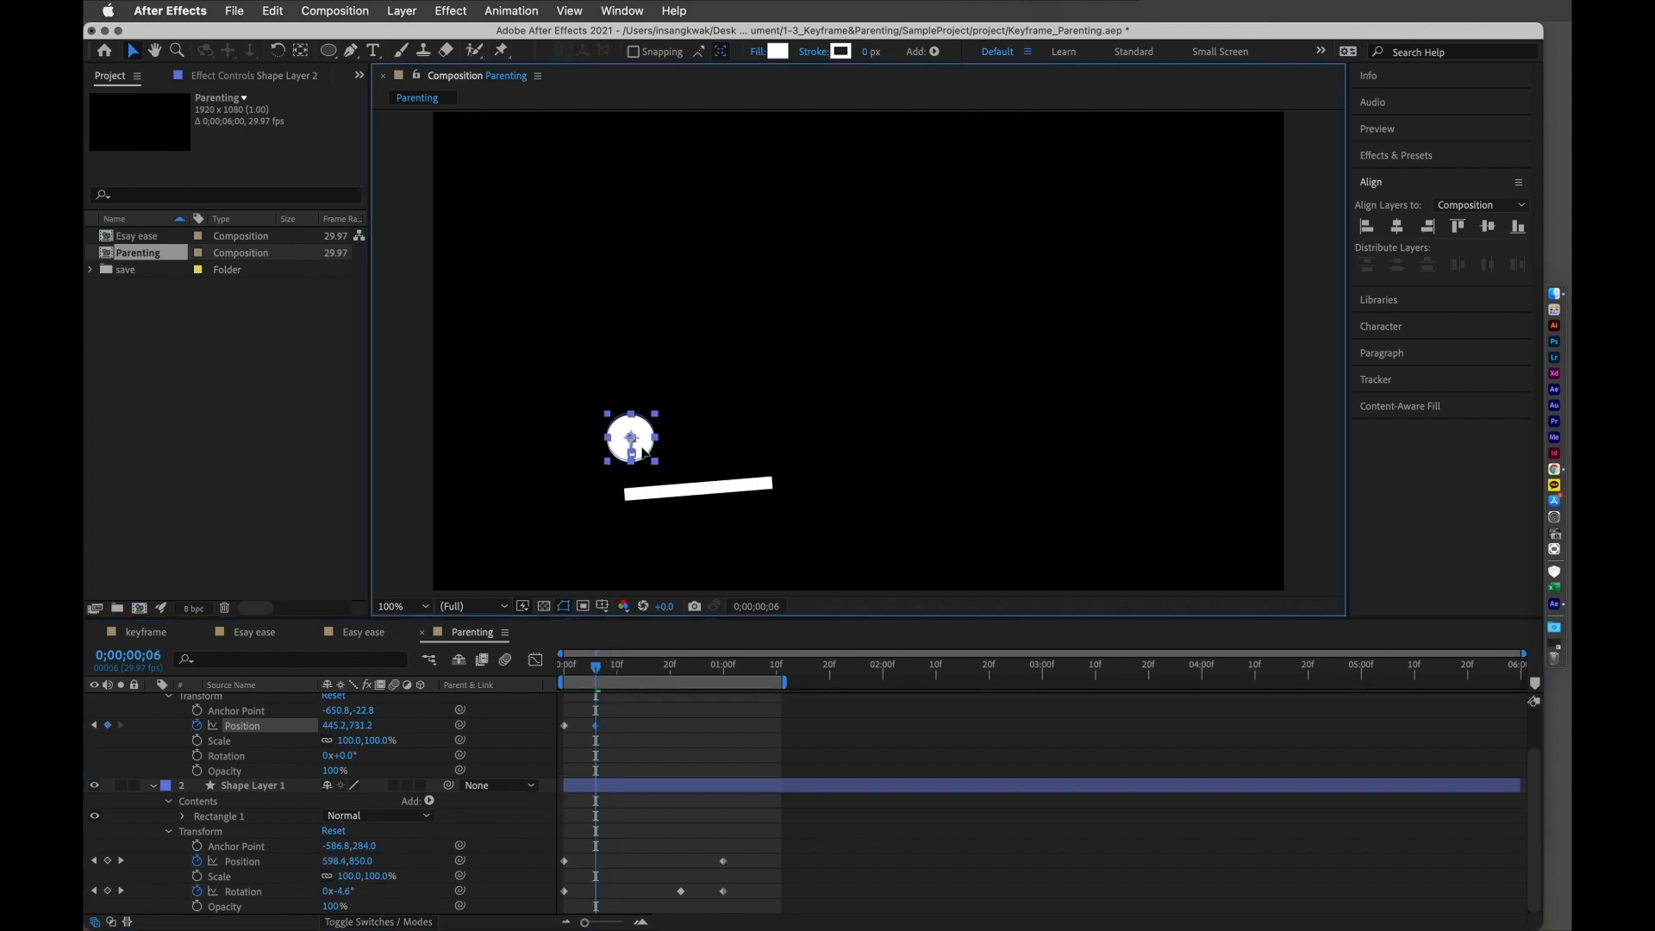
- Paste the circle's first Position keyframe at 0;00;00;09 so it drops back to 445.2, 767.2
drag(609, 672, 618, 673)
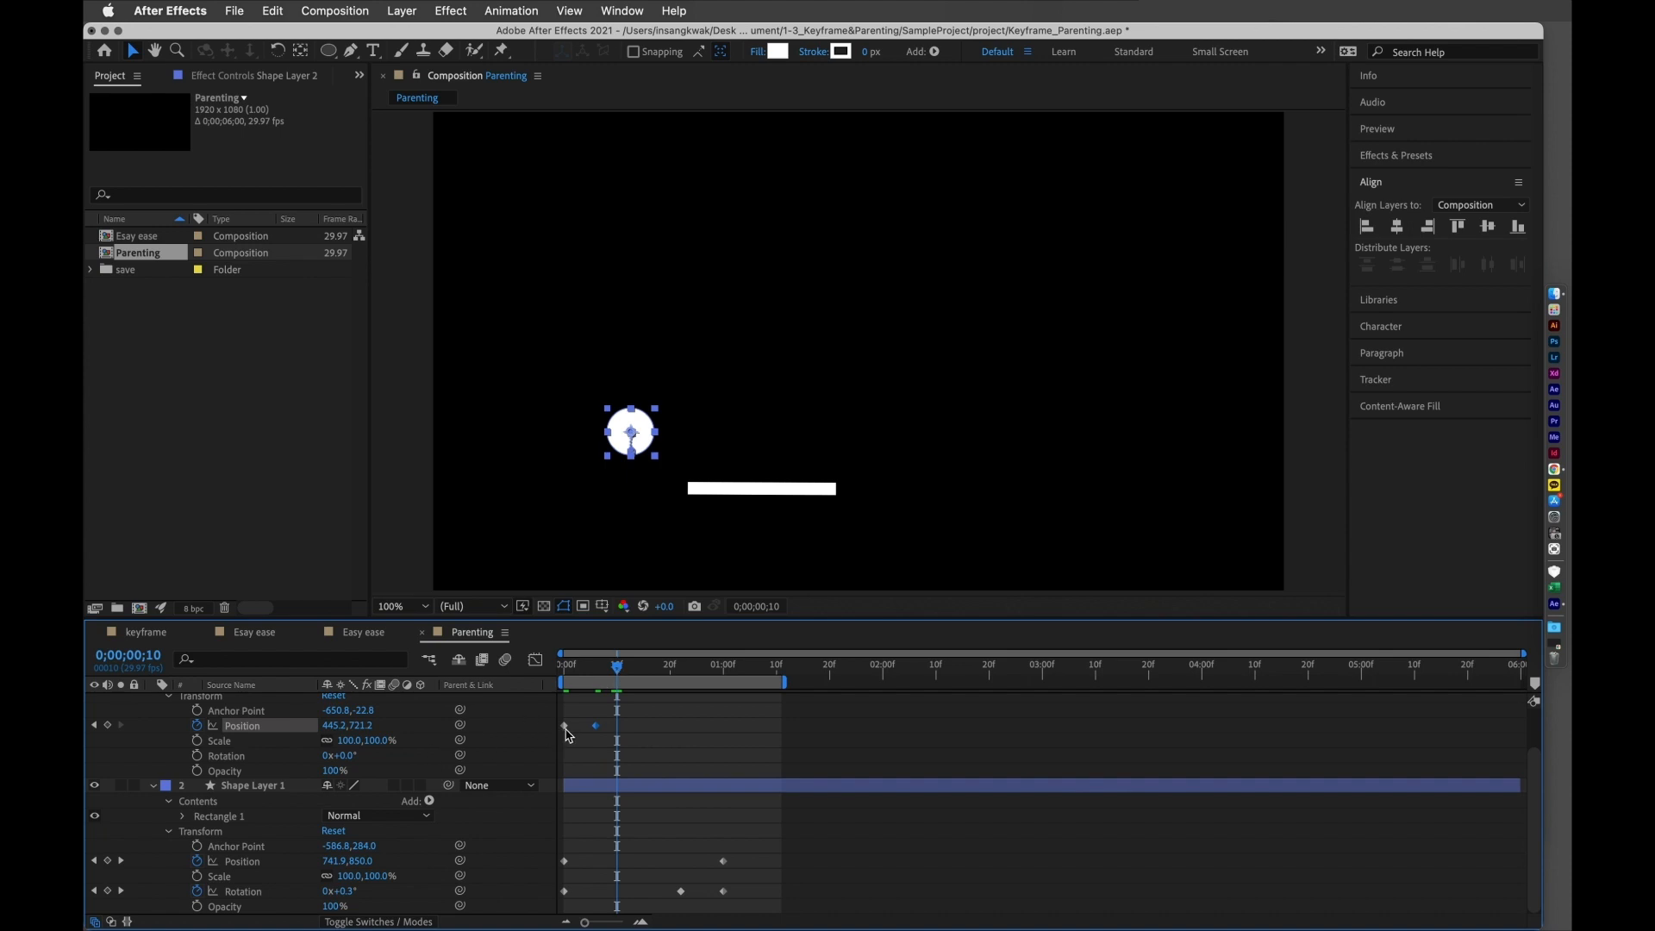
drag(617, 668, 613, 669)
key(super+v)
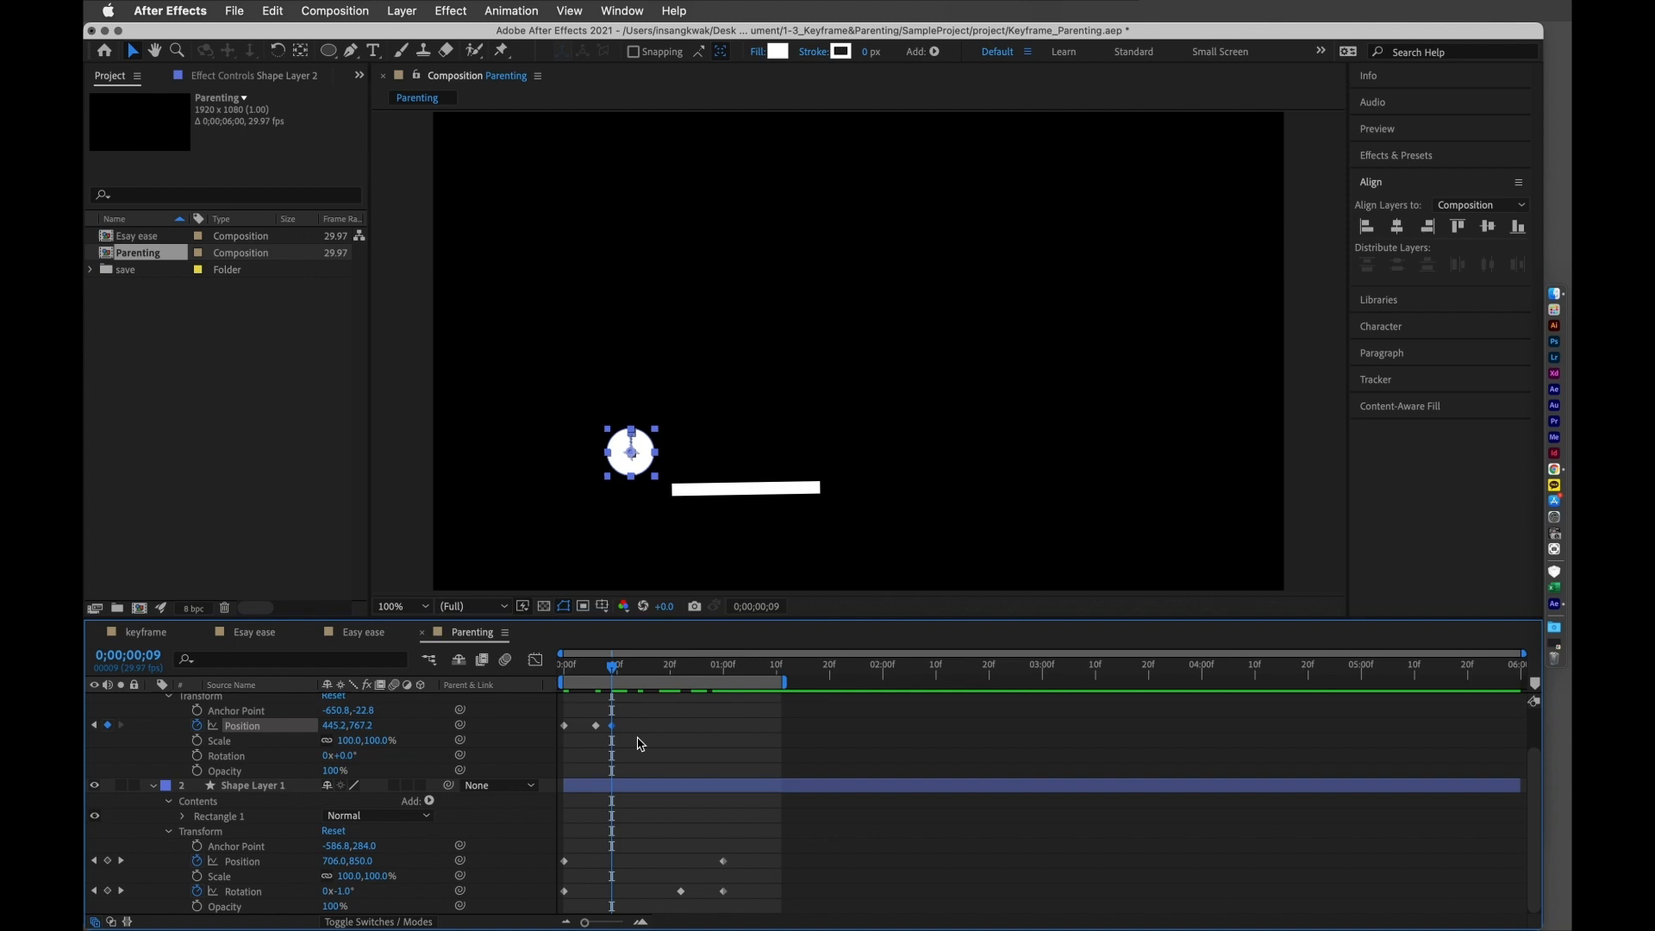
- Repeat the circle's bounce keyframes along the timeline, end the last bounce at 0;00;01;00 and delete the extra keyframes beyond it
drag(636, 749, 562, 717)
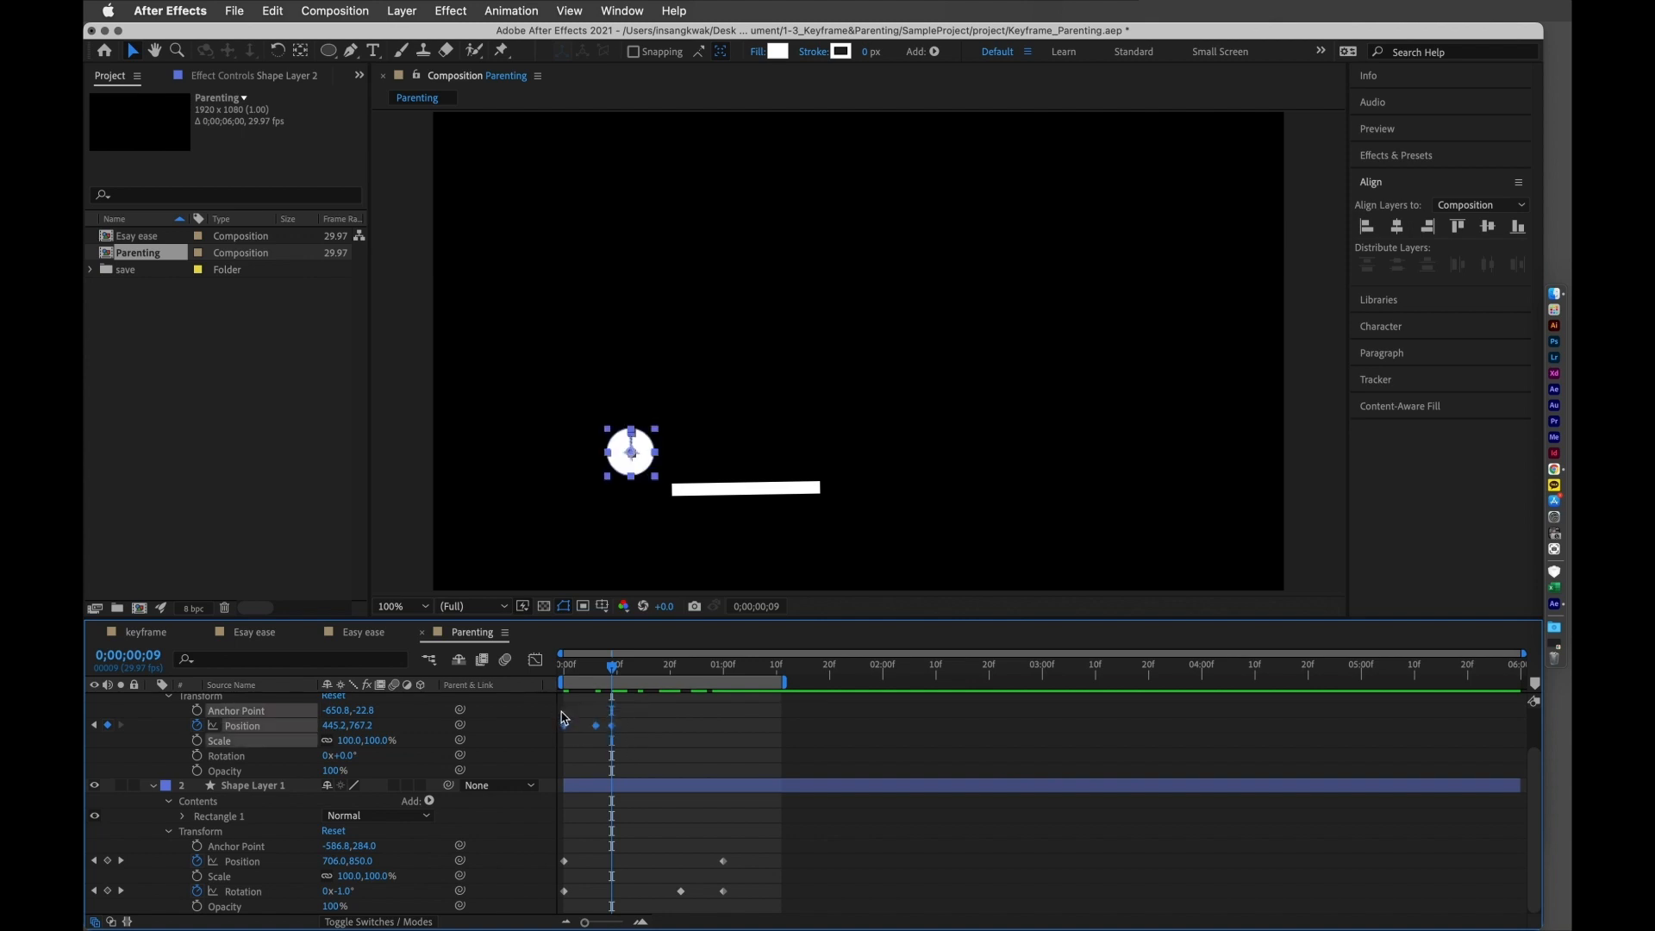
drag(639, 671, 719, 685)
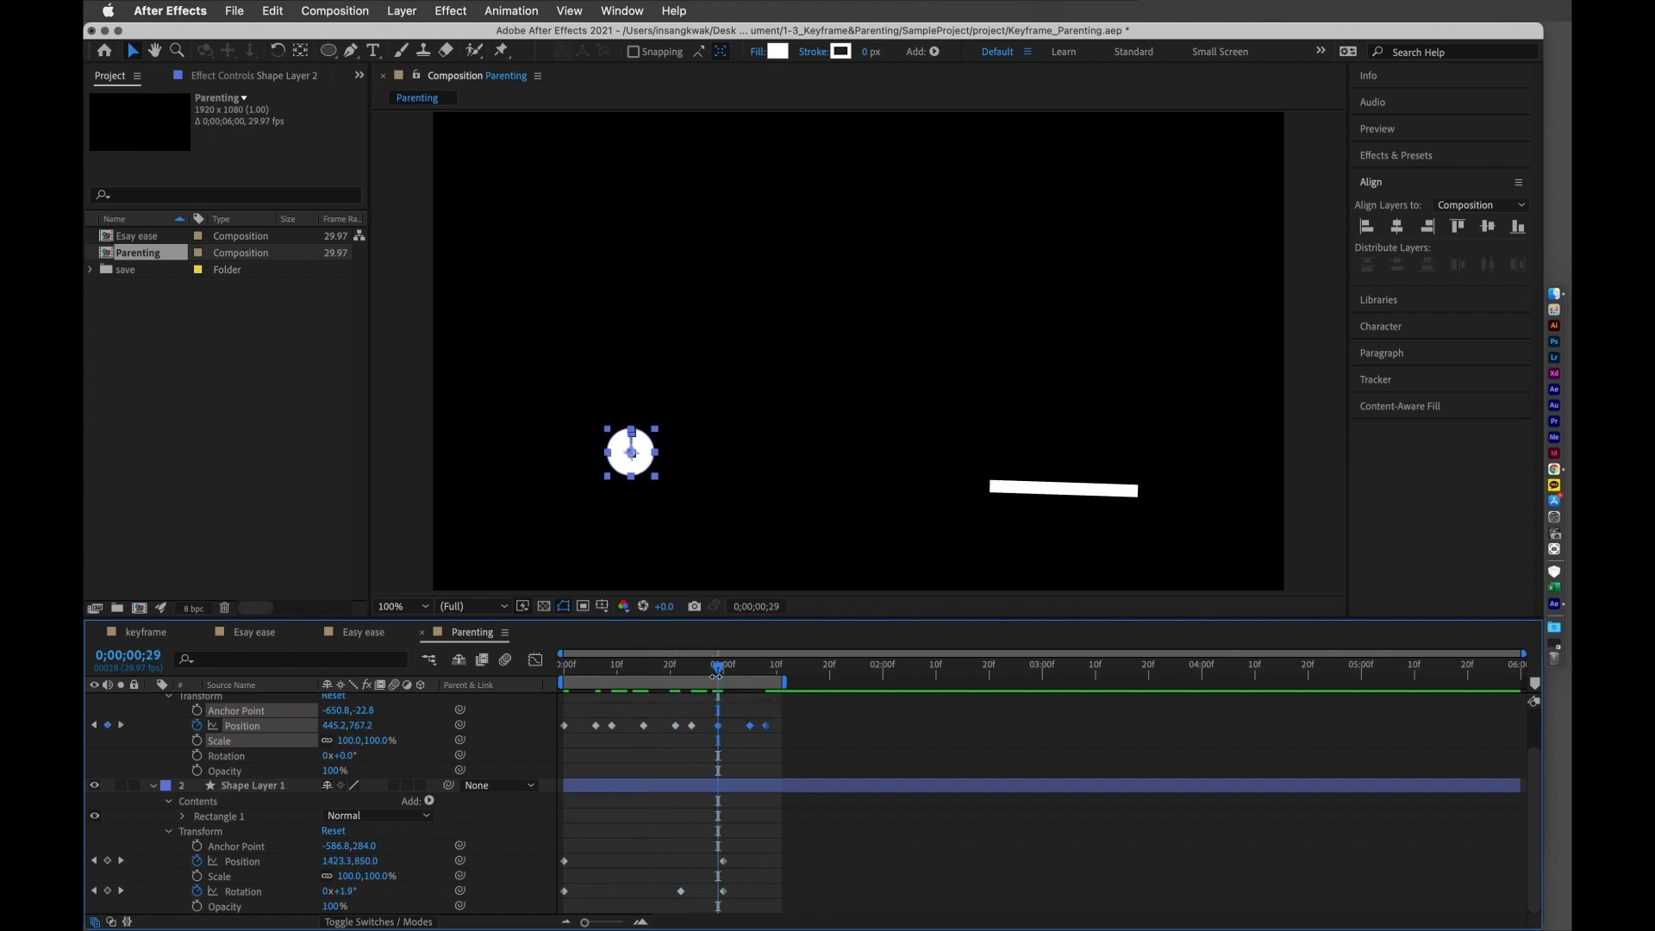
click(725, 675)
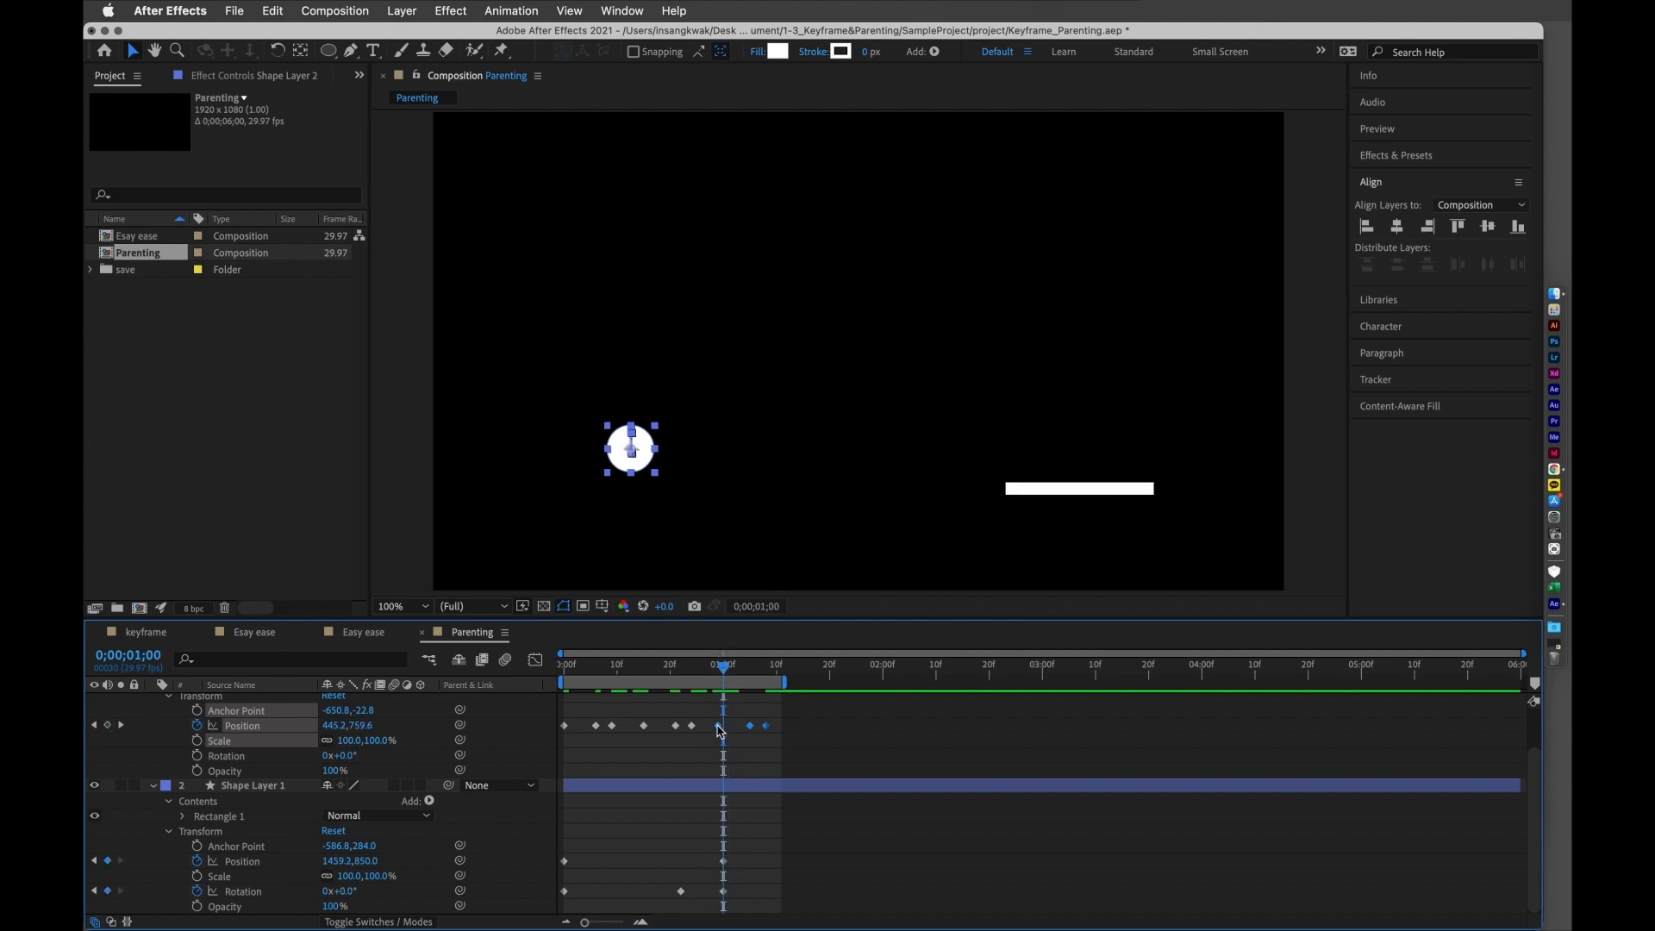
drag(717, 727, 724, 728)
drag(780, 743, 564, 675)
key(Delete)
- Preview the bouncing circle against the moving bar and return to the first frame
key(space)
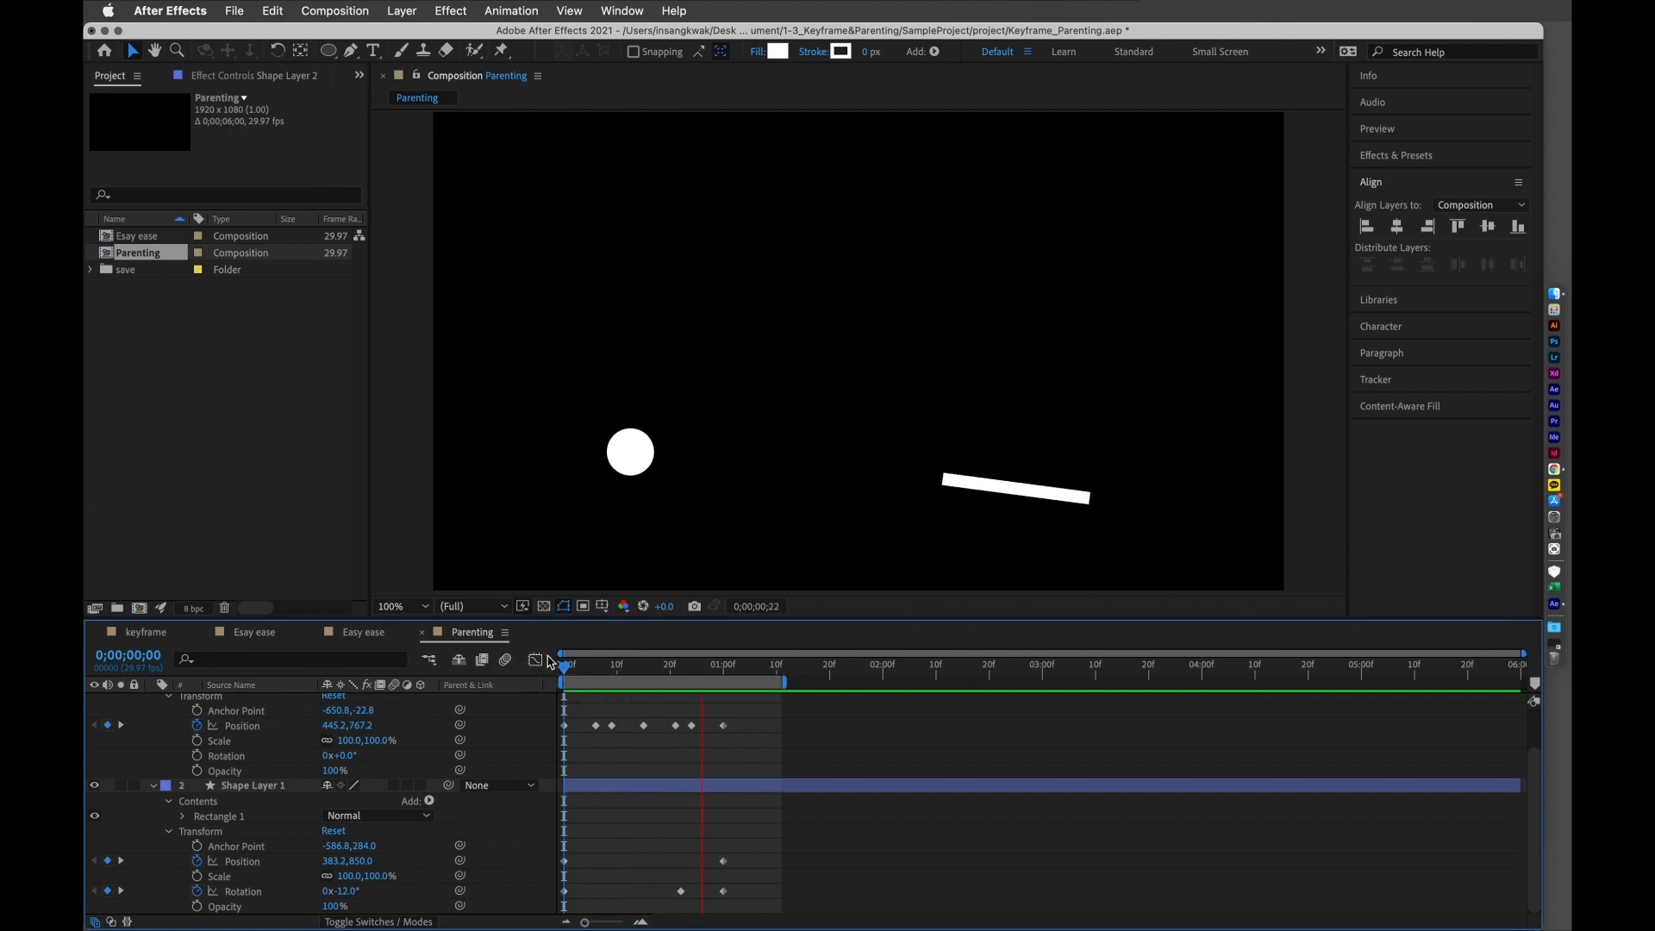
click(585, 679)
mouse_move(585, 678)
mouse_down()
mouse_move(603, 681)
mouse_move(549, 686)
mouse_move(622, 690)
mouse_move(562, 695)
mouse_up()
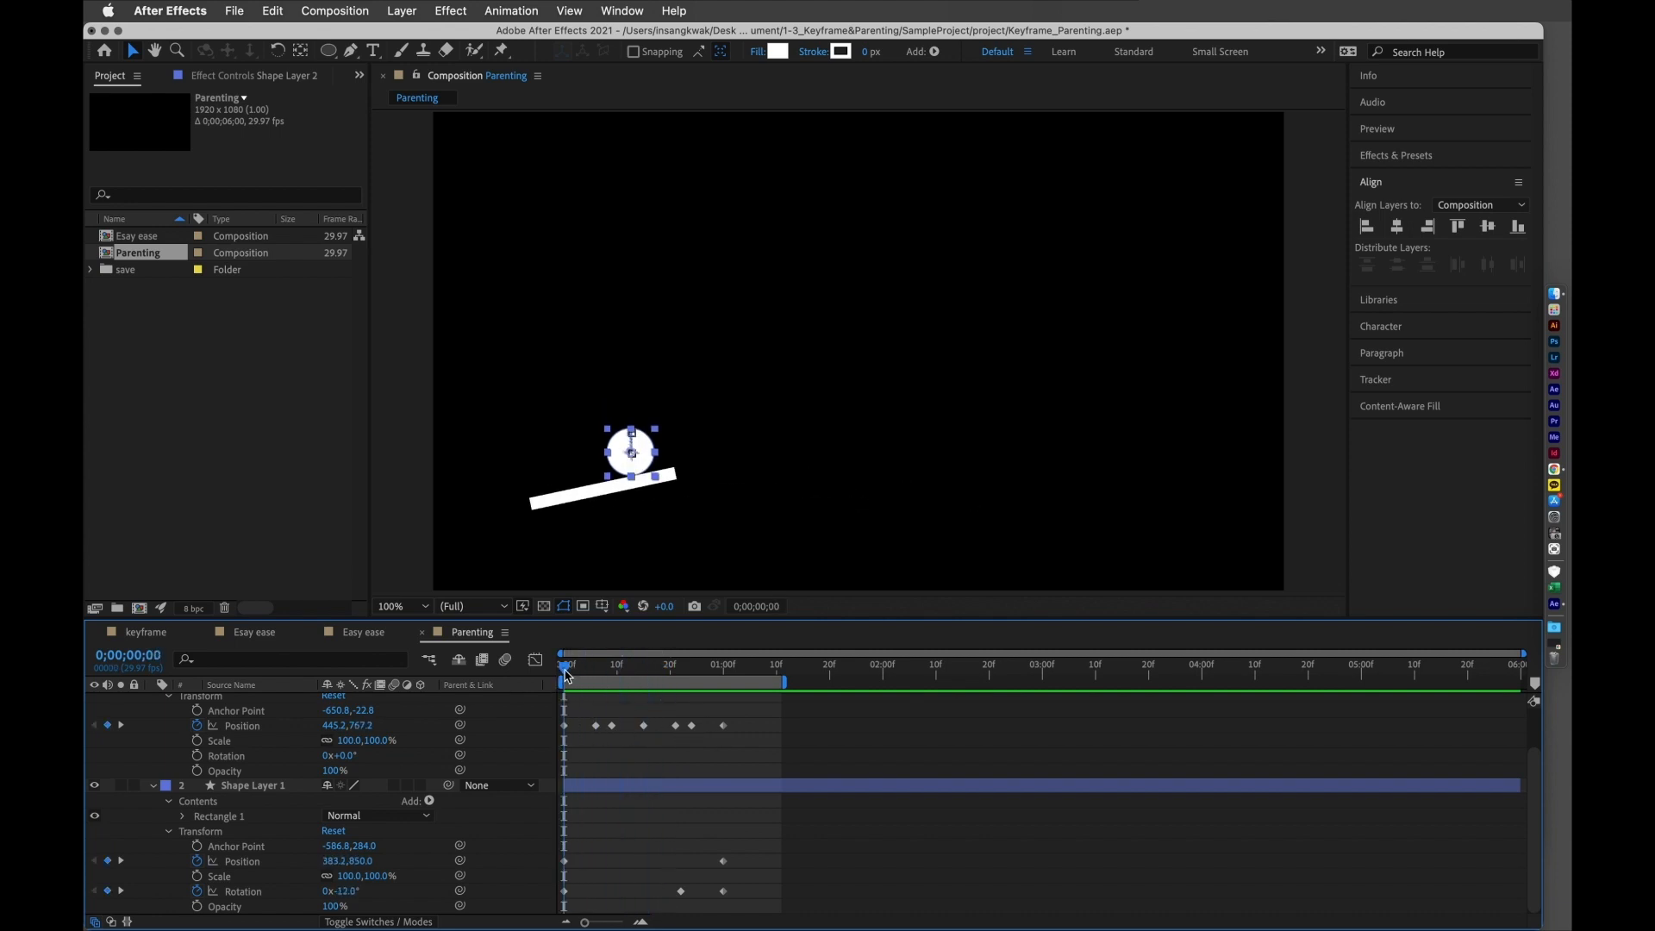
- Try keyframing the circle onto the bar at 0;00;00;12, about 891.2, 781.2, and undo the move
drag(570, 676, 628, 681)
drag(636, 473, 833, 484)
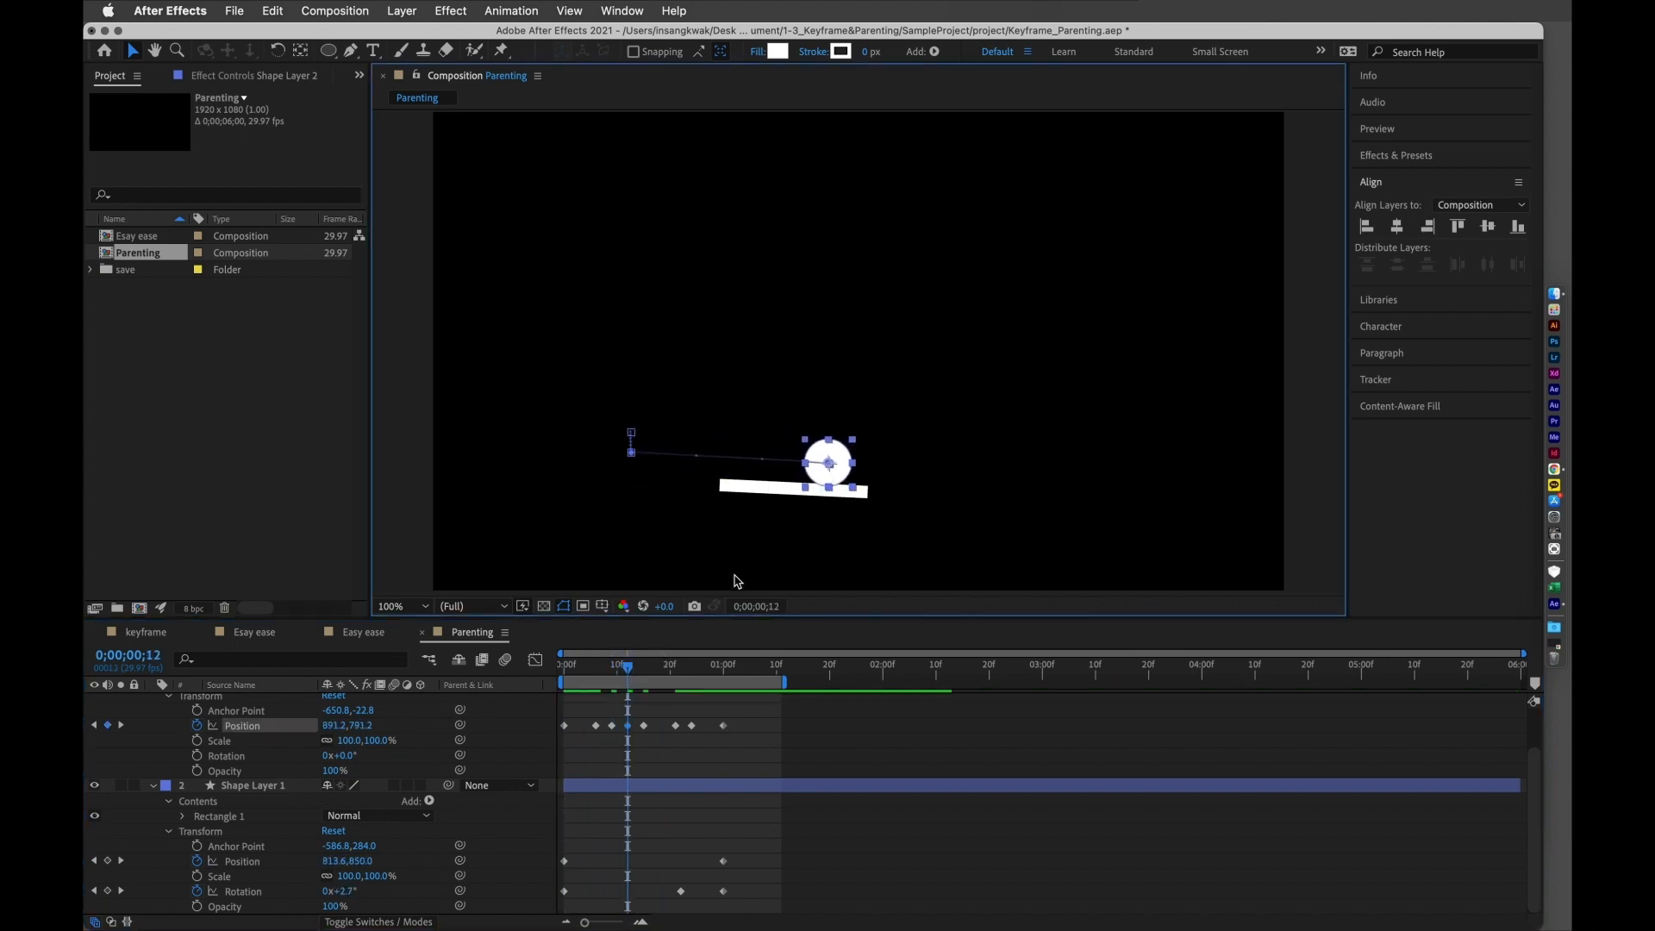
drag(629, 671, 527, 681)
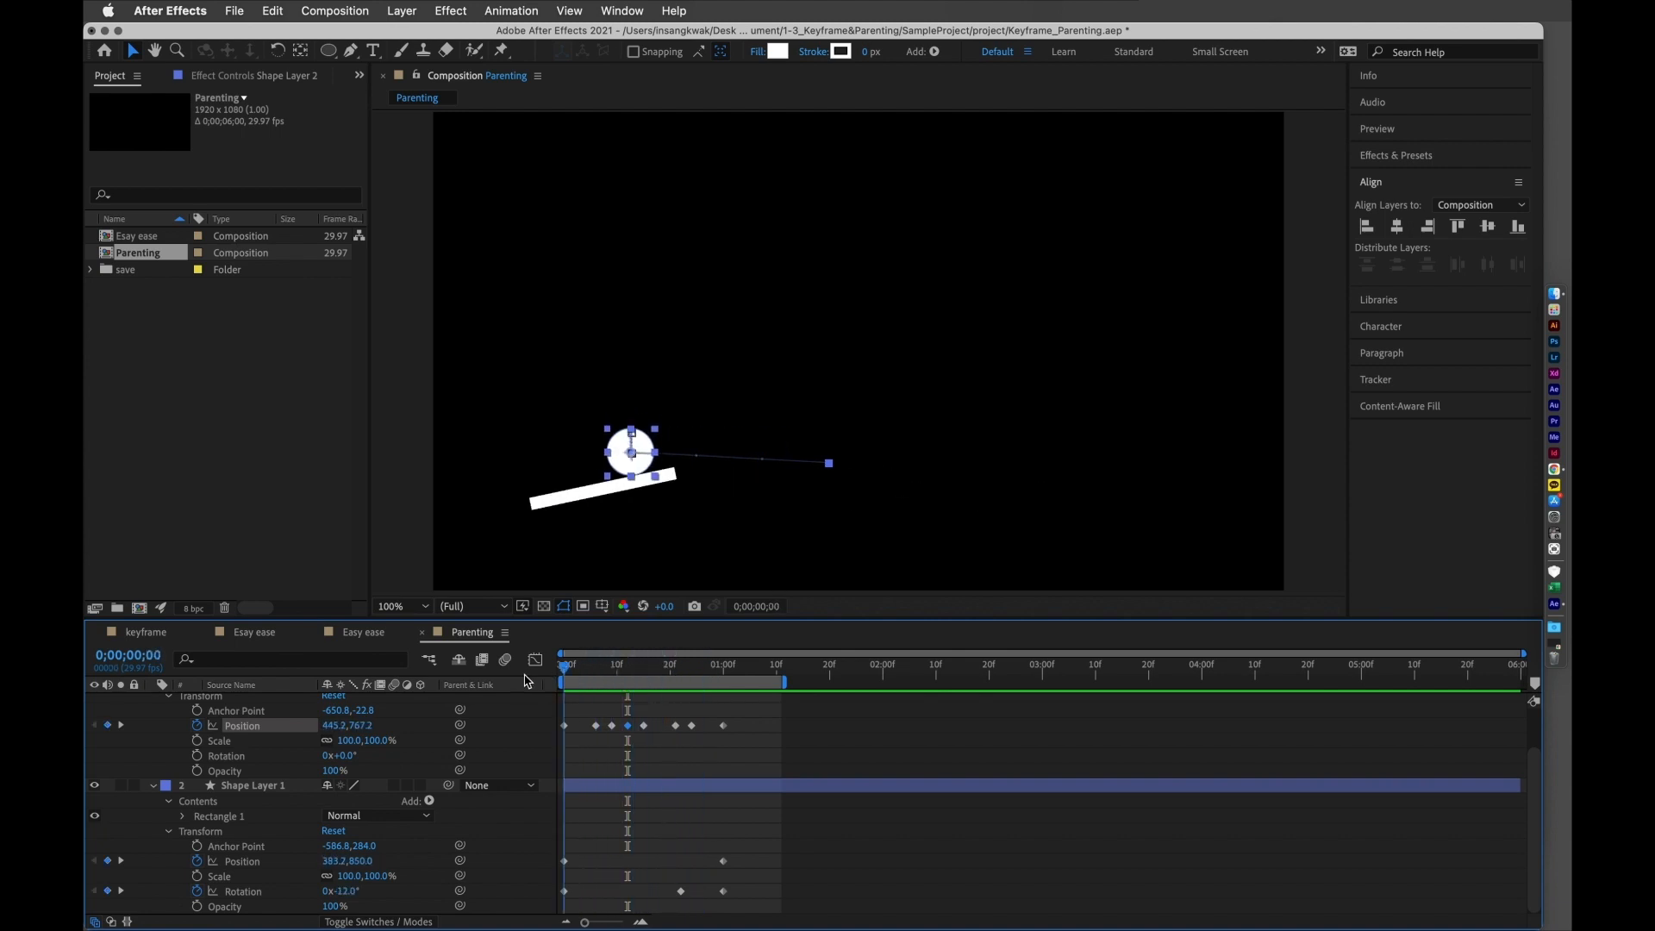
key(super+z)
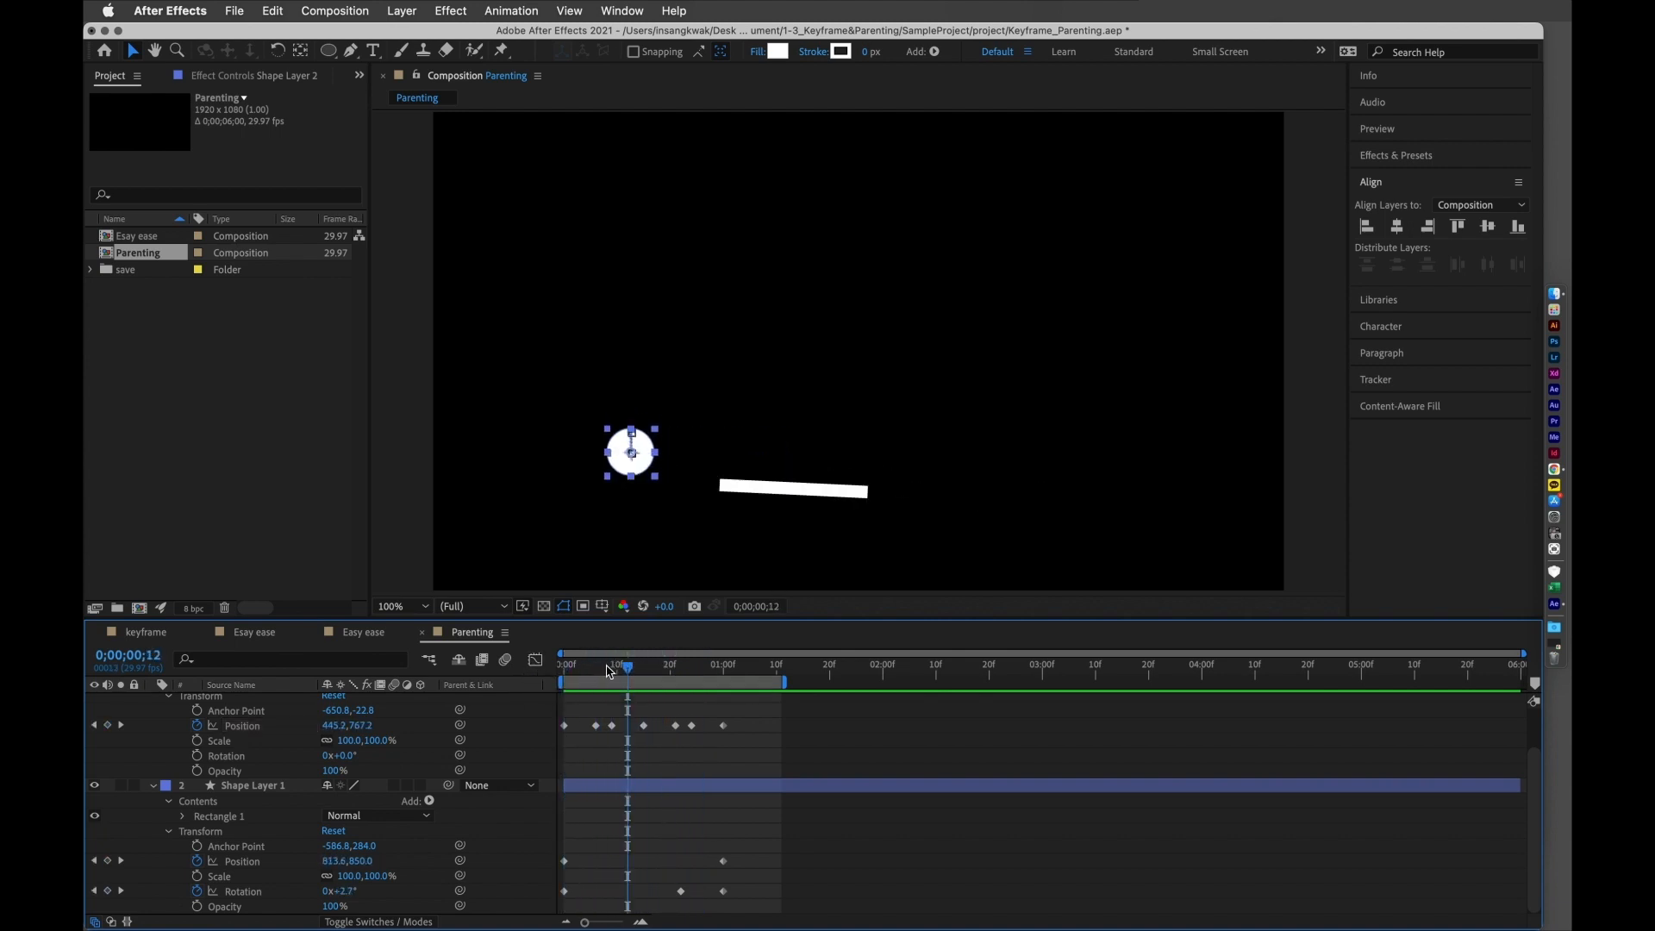
- Parent the circle's Shape Layer 2 to the bar's Shape Layer 1 on the first frame
drag(608, 671, 453, 678)
scroll(300, 743, up, 3)
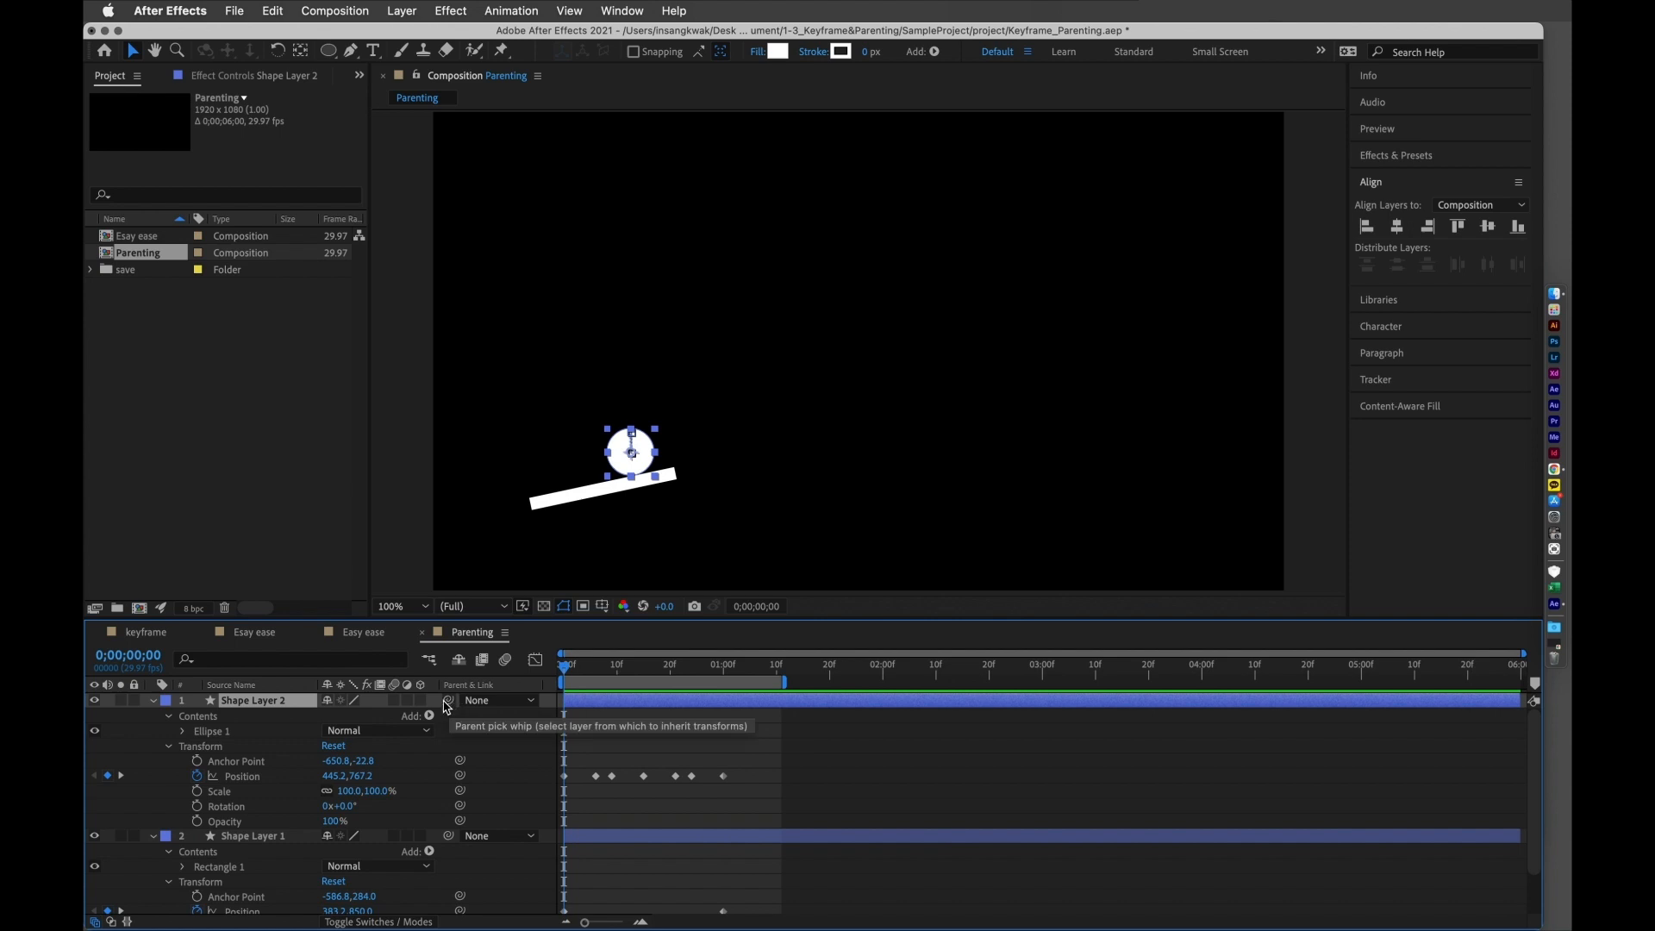
drag(444, 702, 258, 846)
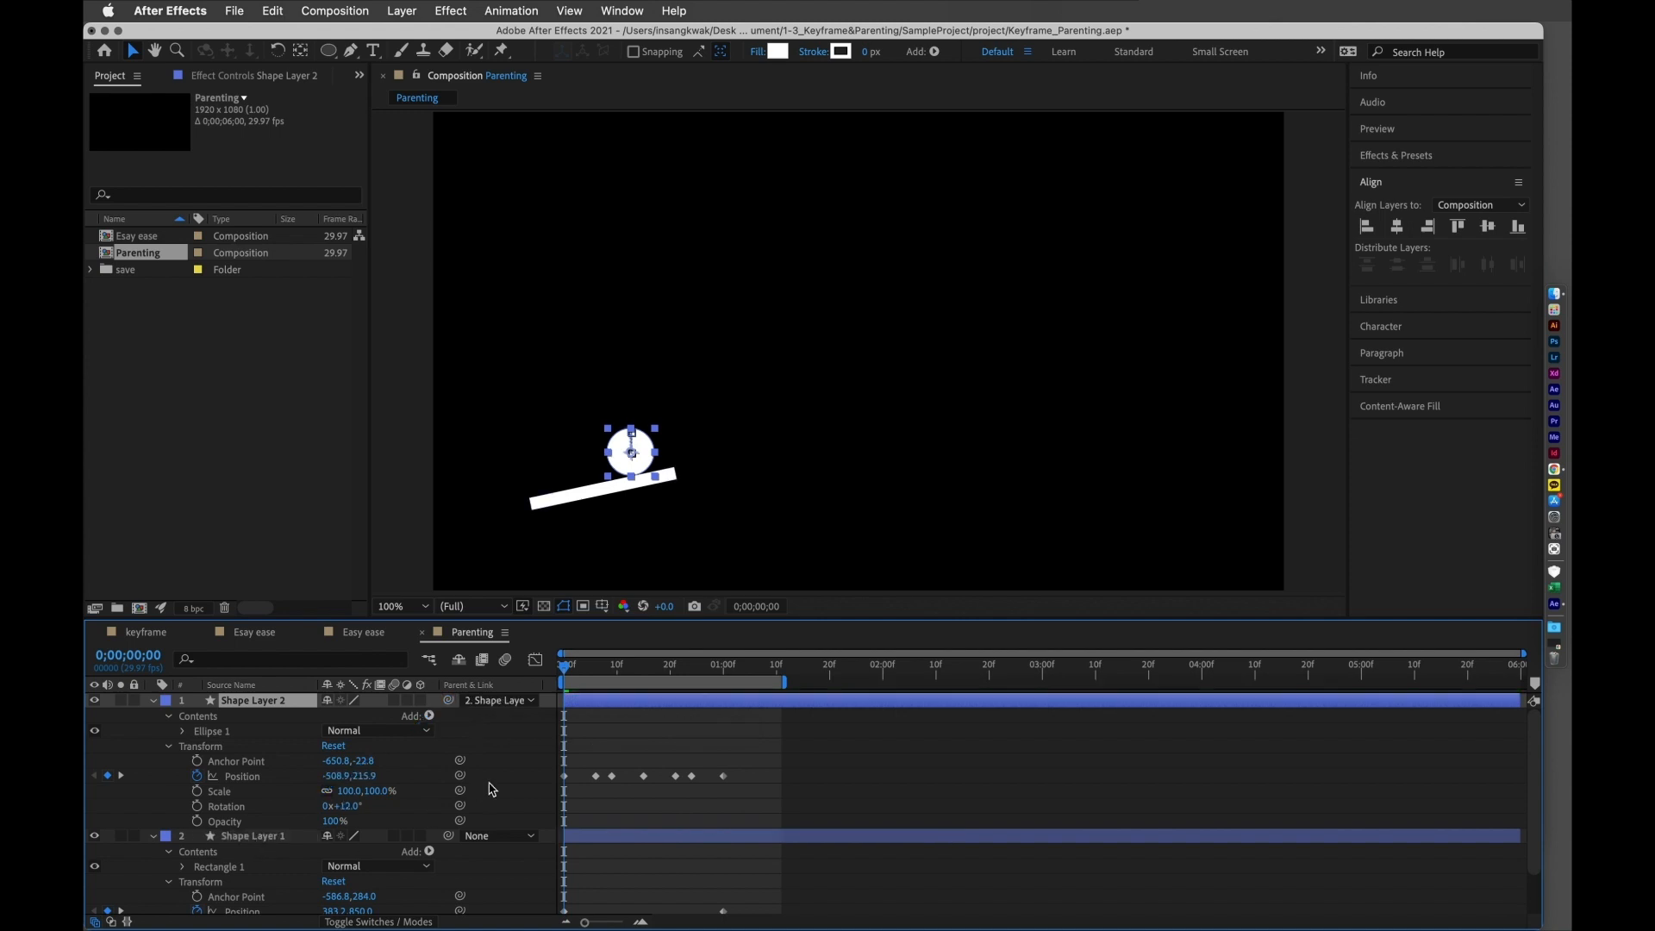
- Preview the parented circle bouncing along with the tilting bar
key(space)
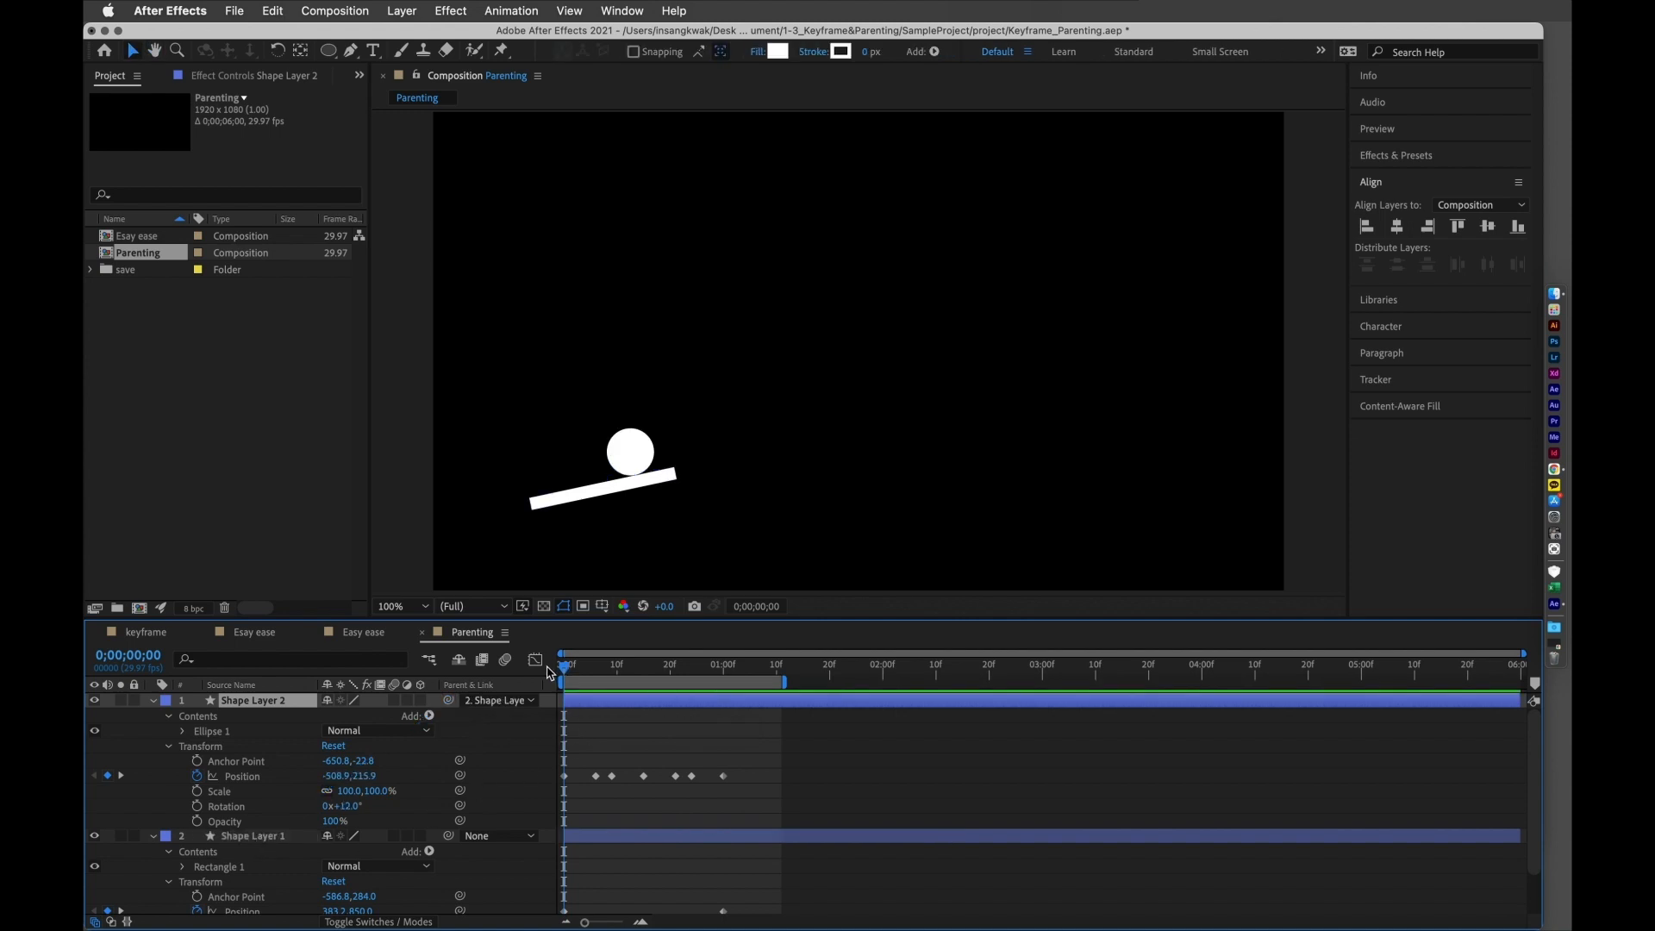
drag(637, 668, 542, 731)
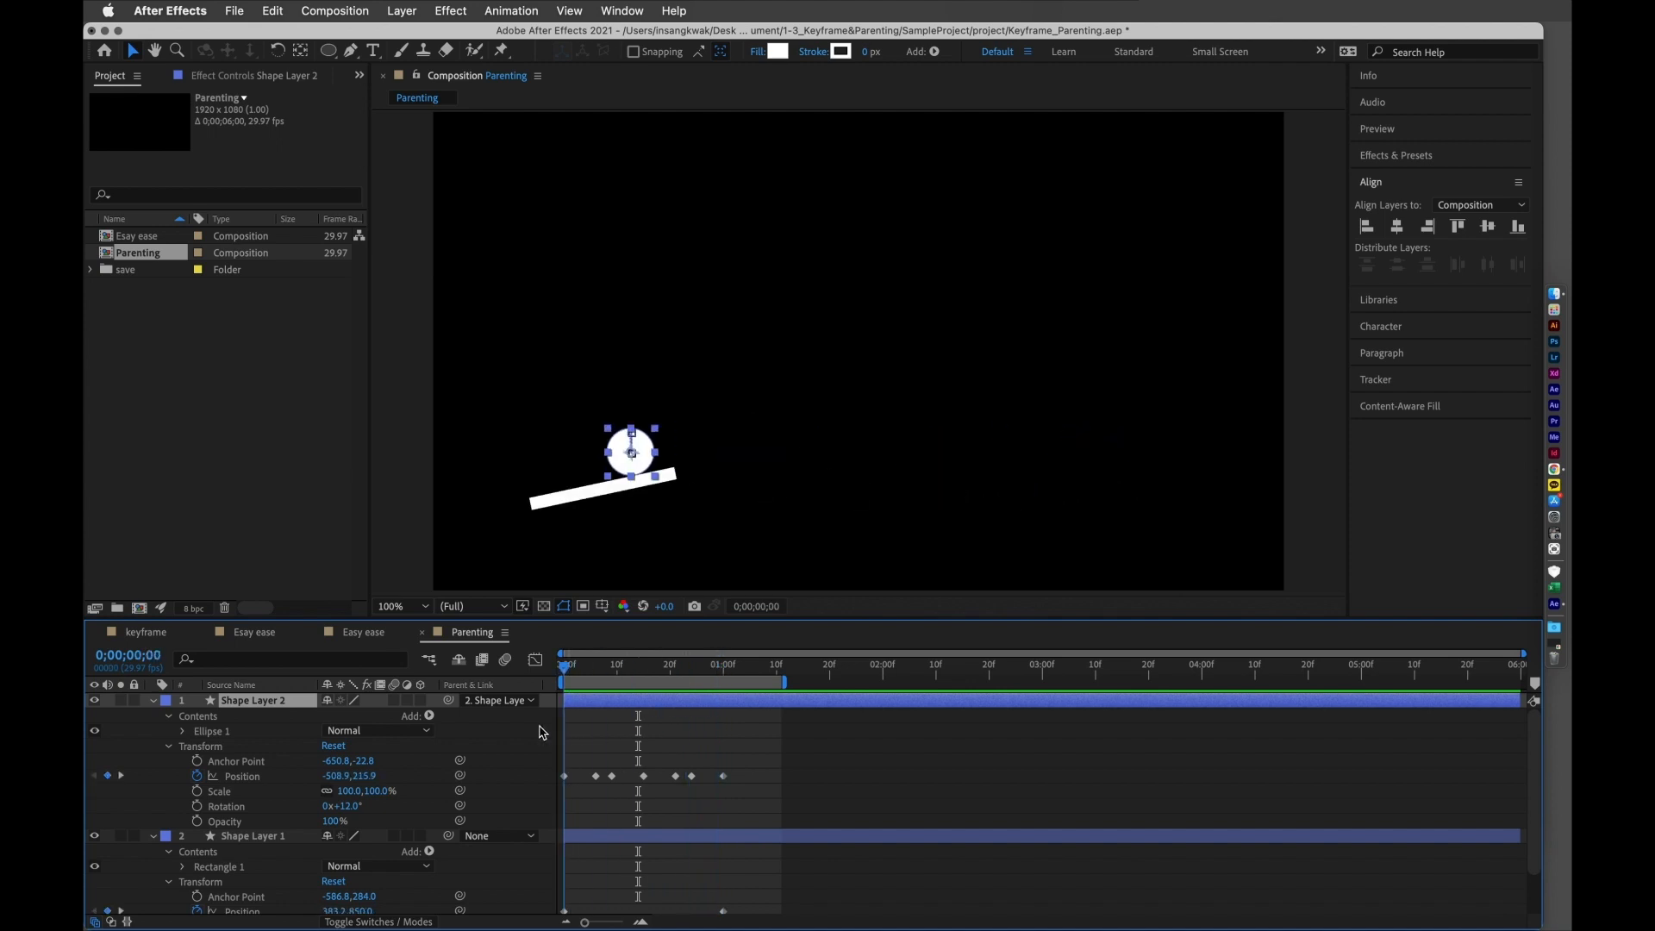
key(space)
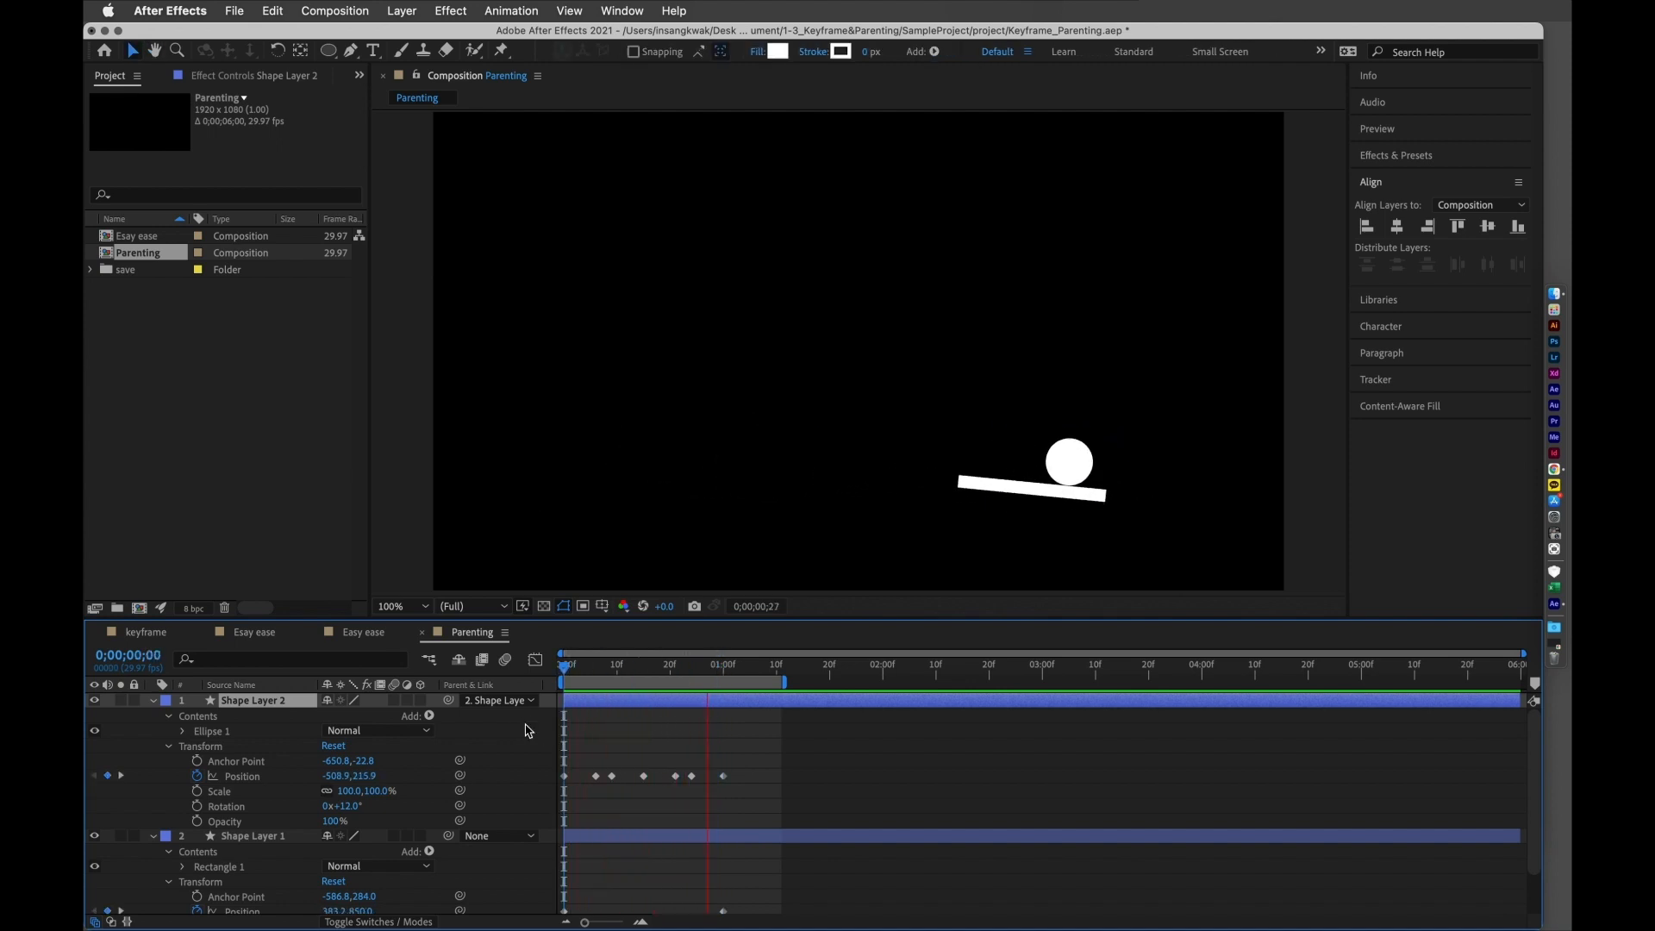
key(space)
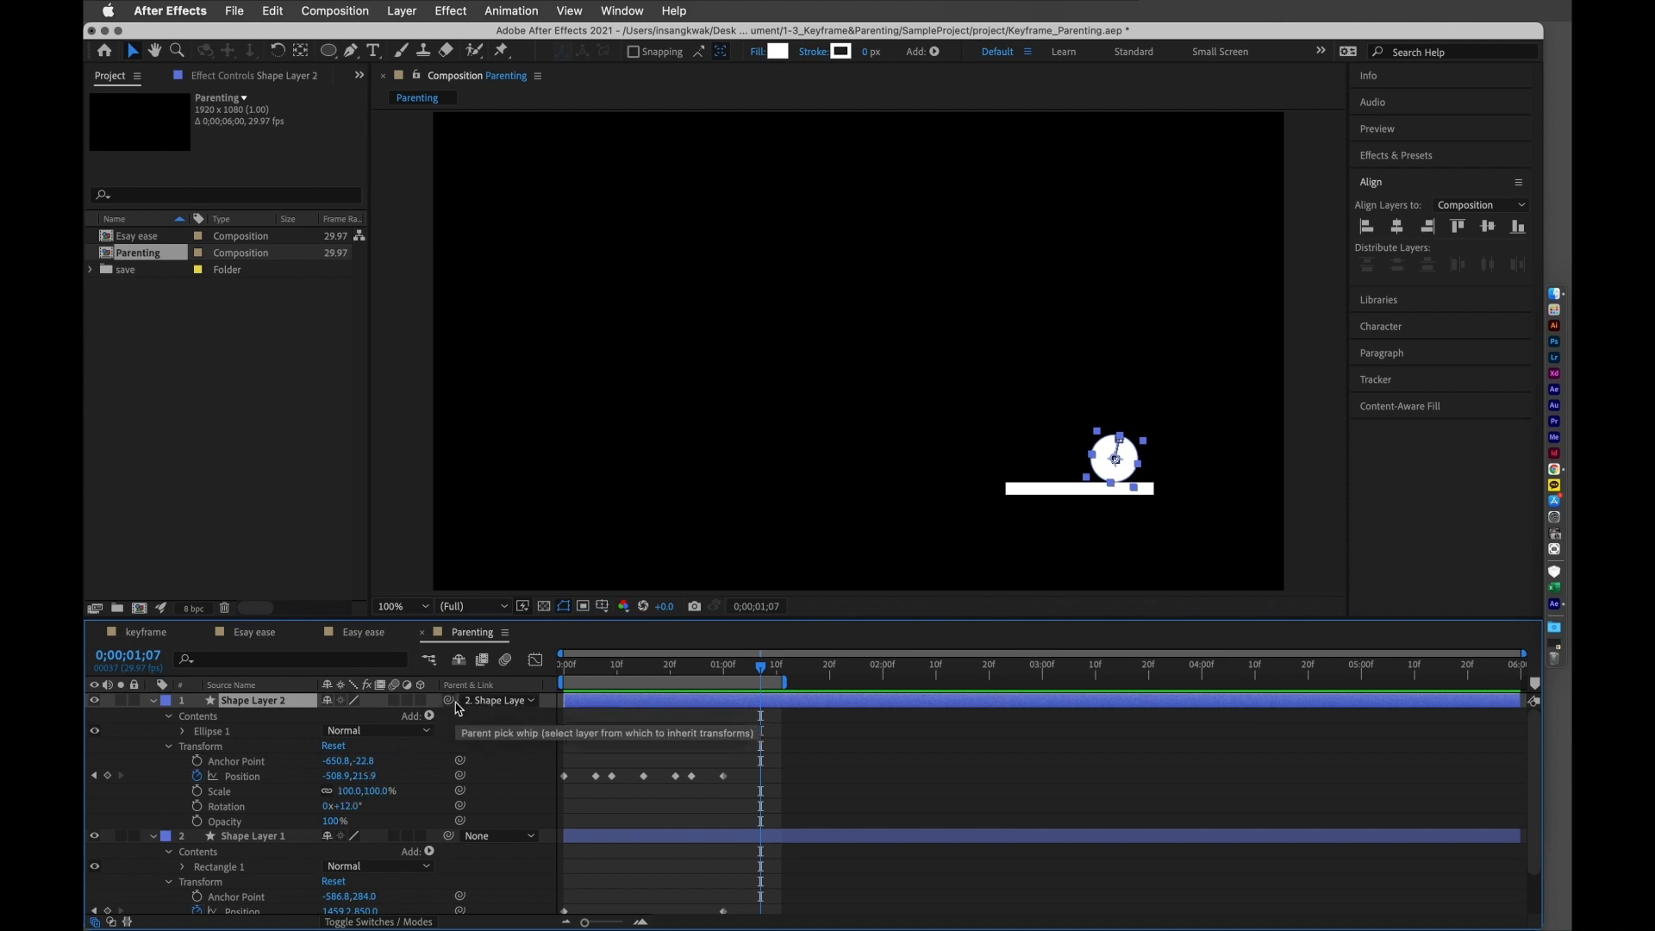
- Try setting the circle layer's parent to None at 0;00;01;07, then undo the parenting changes
click(498, 699)
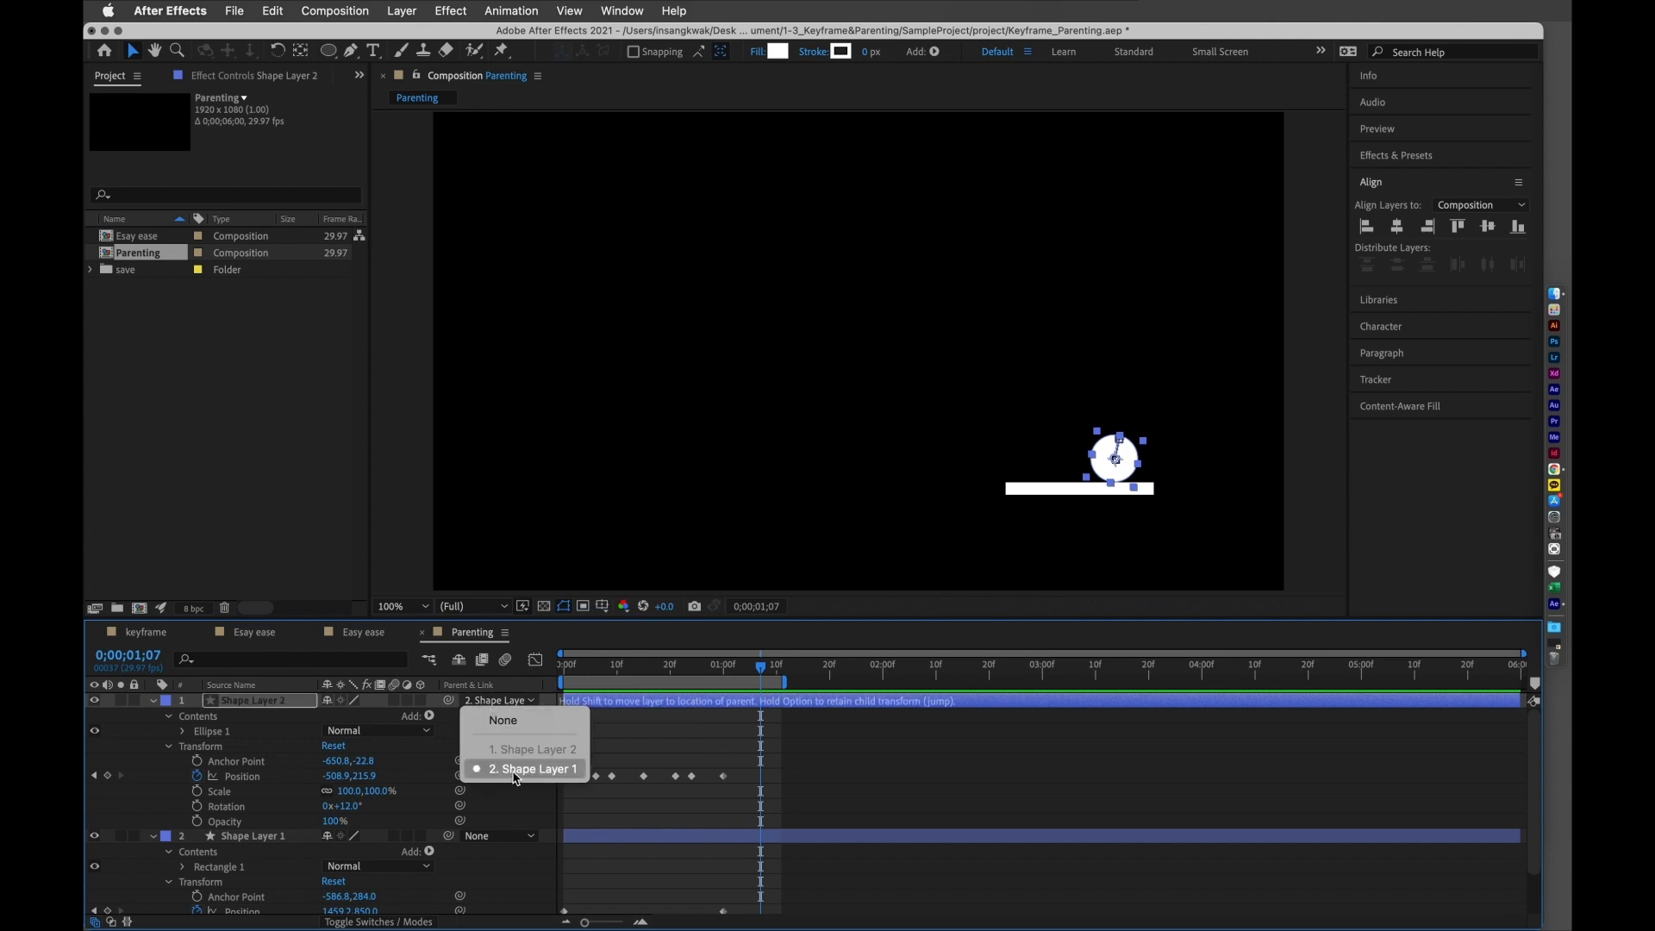
click(498, 720)
drag(651, 675, 463, 692)
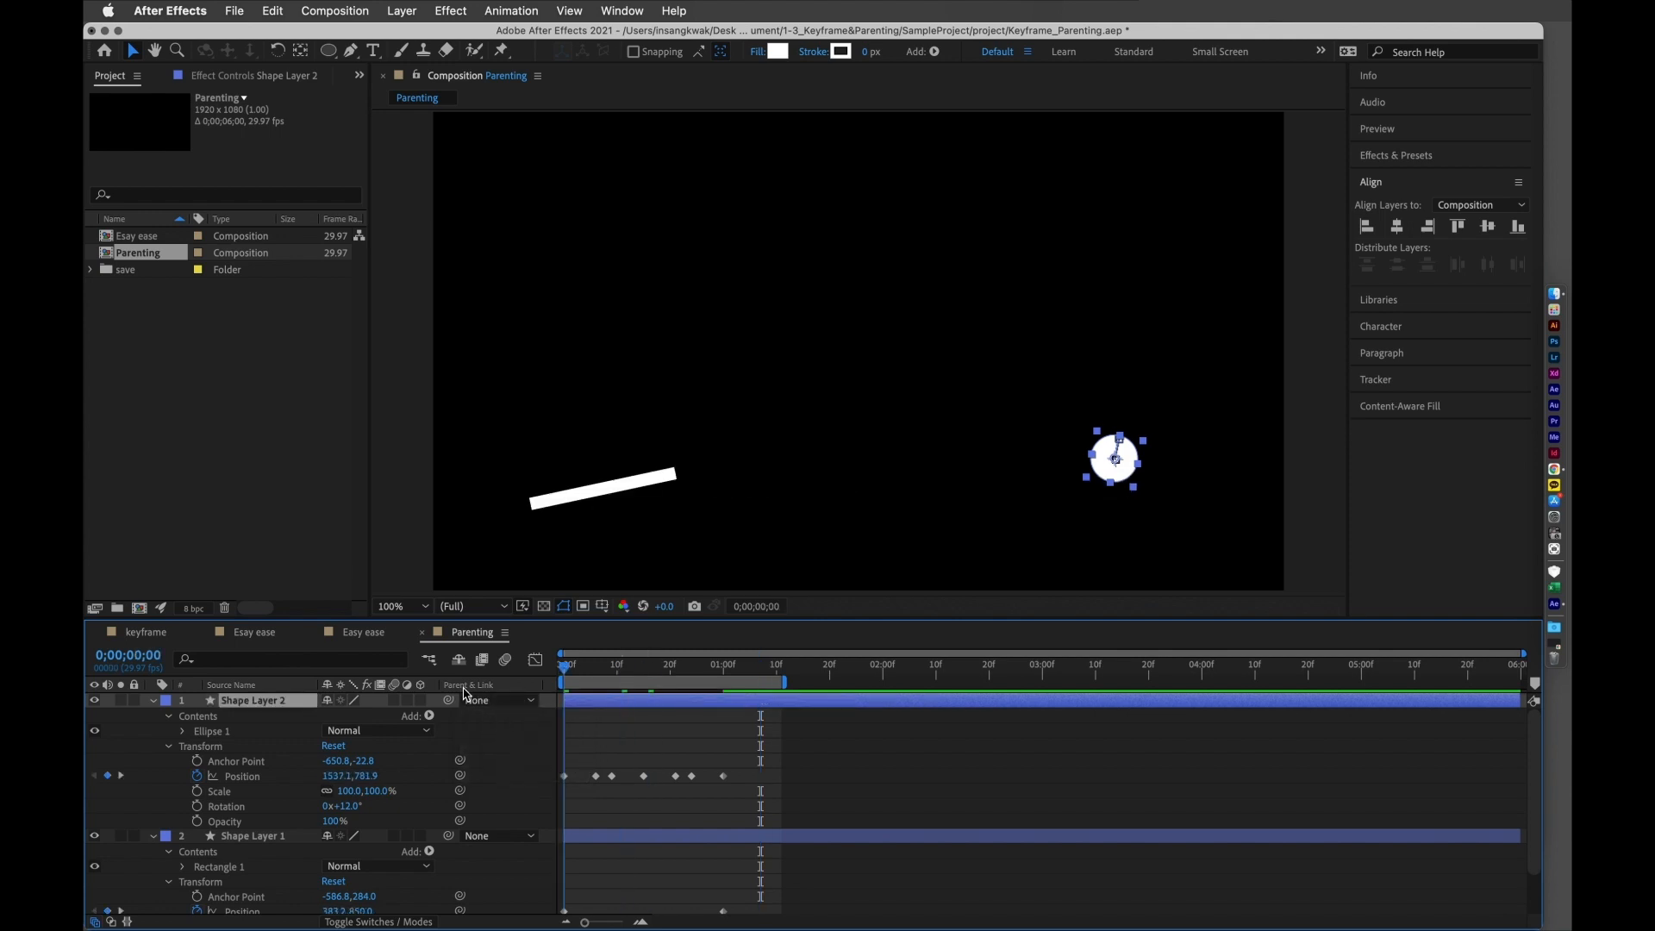
key(space)
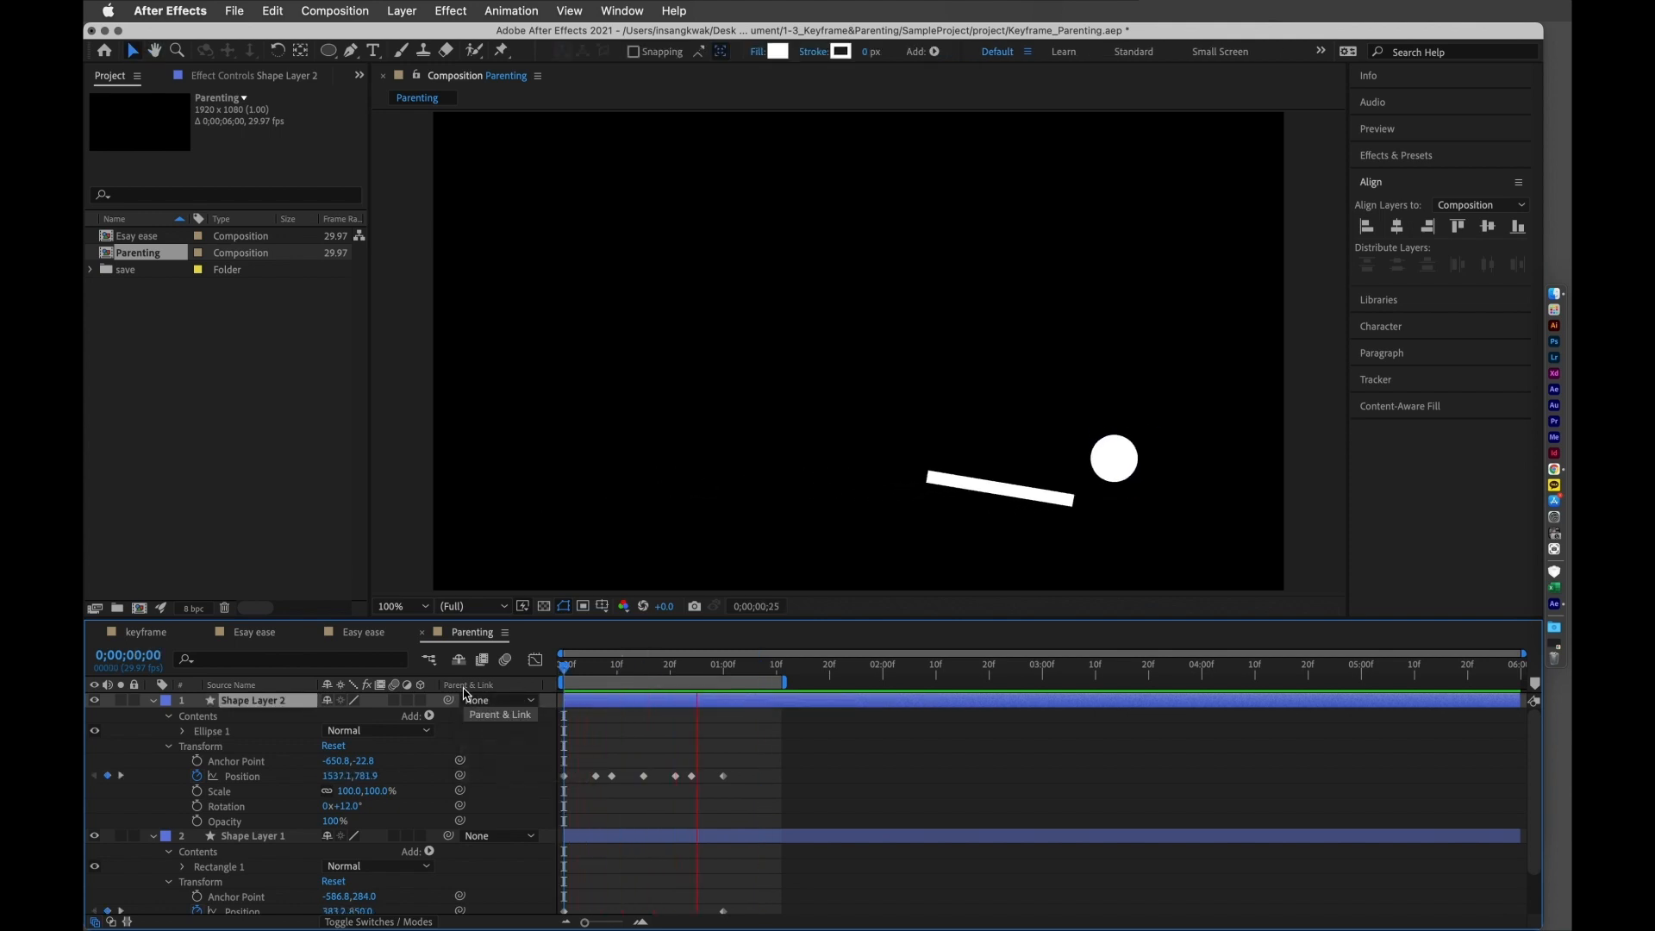
key(super+z)
key(super+shift+z)
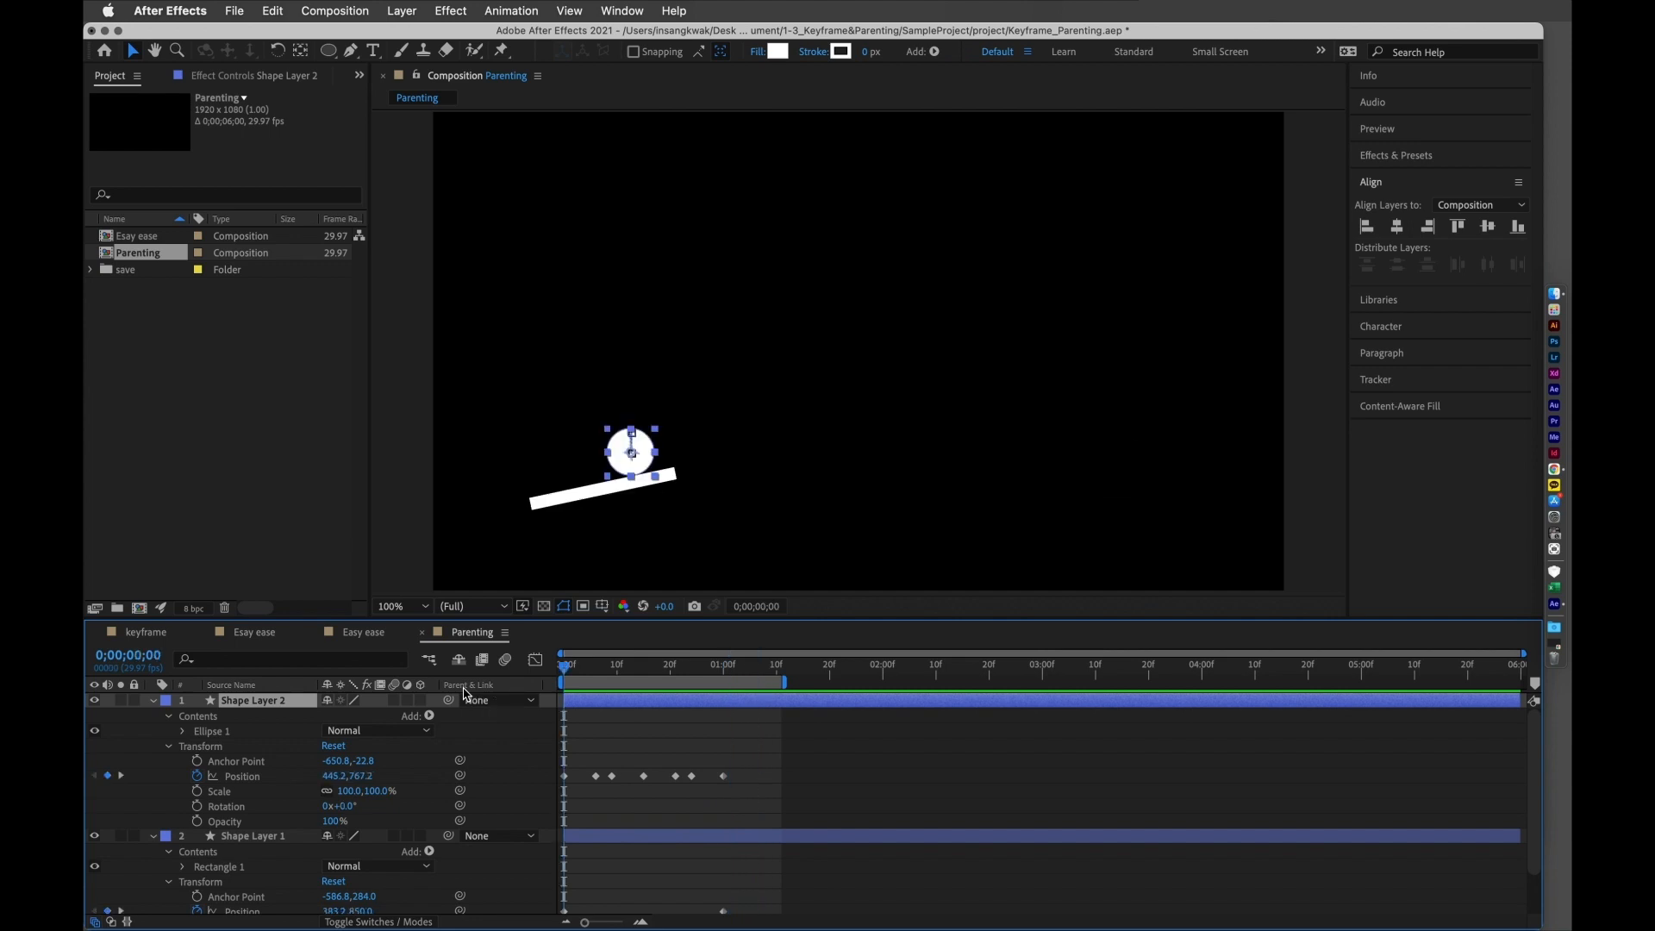
- Raise the circle's bounce peak higher at 0;00;00;06 and delete its Position keyframes after 0;00;00;09
drag(565, 665, 600, 706)
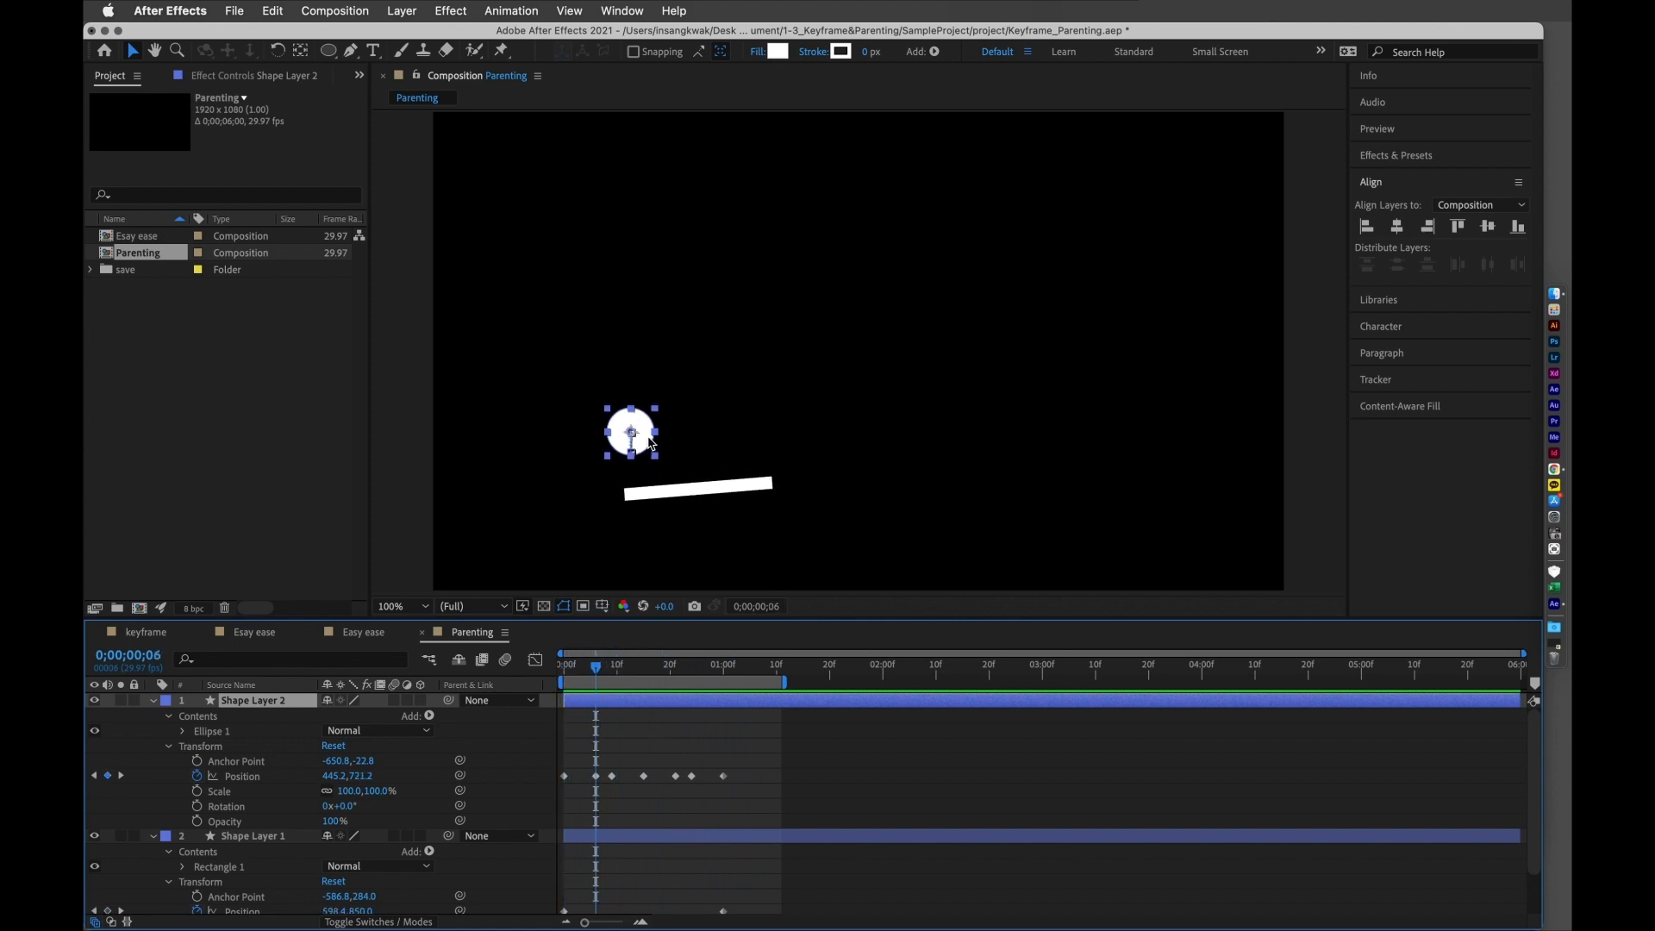
drag(648, 443, 648, 408)
drag(610, 675, 645, 692)
drag(633, 762, 705, 782)
key(Delete)
key(Page_Up)
mouse_move(624, 683)
mouse_down()
mouse_move(589, 685)
mouse_move(676, 705)
mouse_move(649, 703)
mouse_up()
drag(648, 764, 715, 798)
key(Delete)
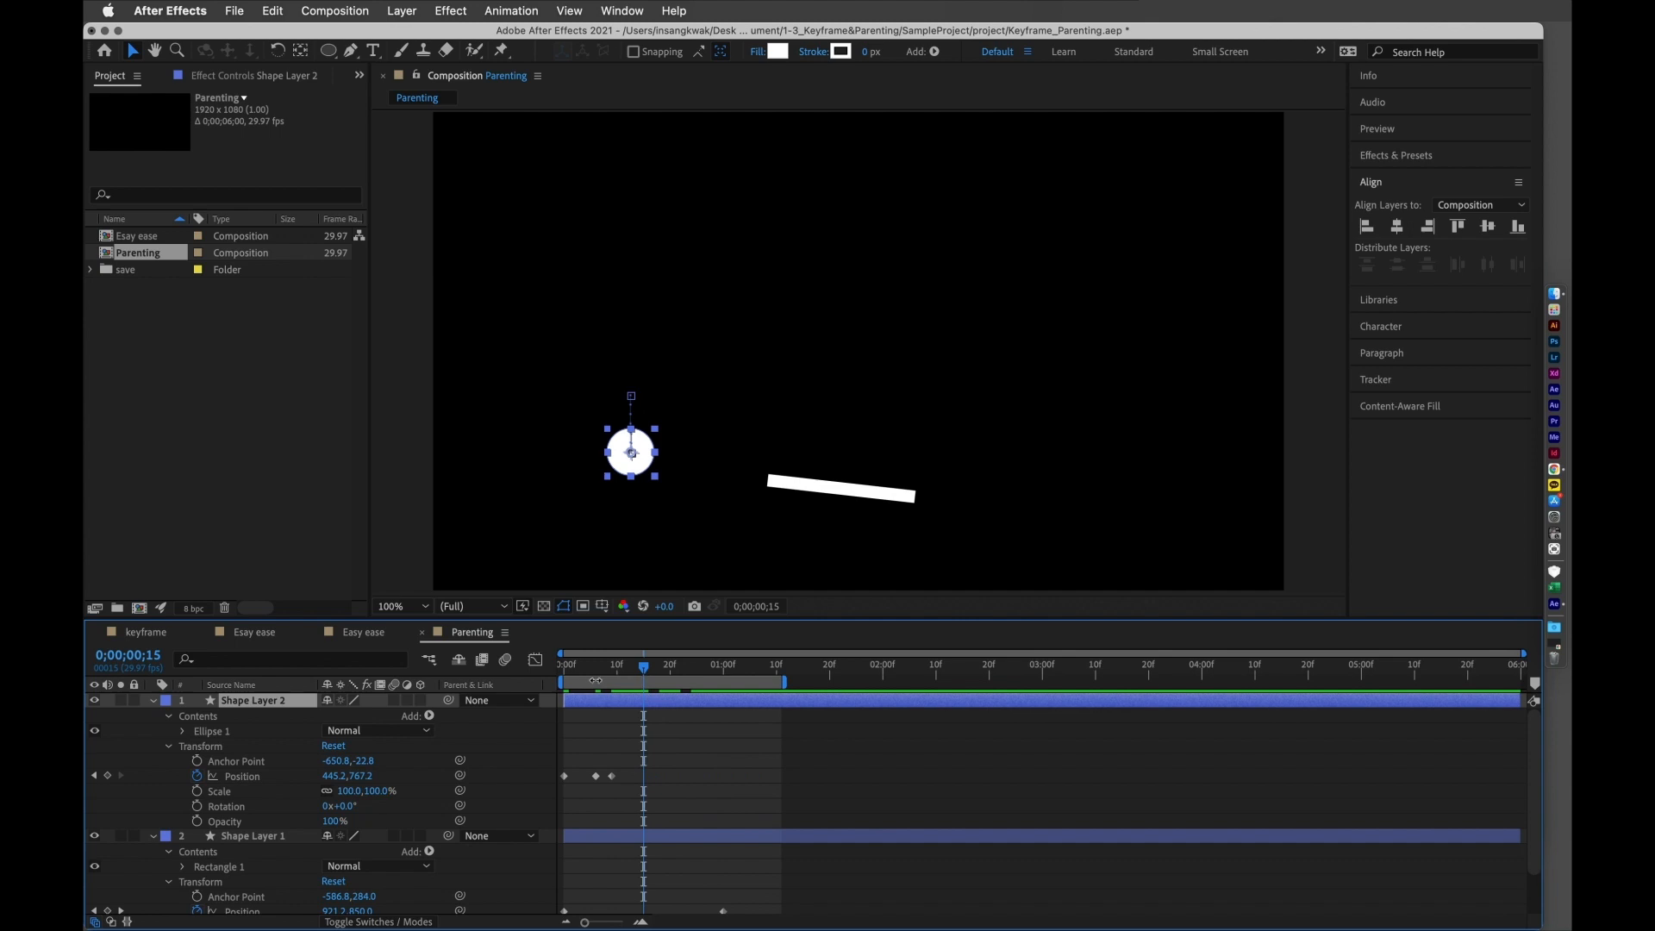
- Paste the circle's peak and landing keyframes twice more along the timeline, with the last landing at 0;00;01;00
drag(593, 751, 635, 797)
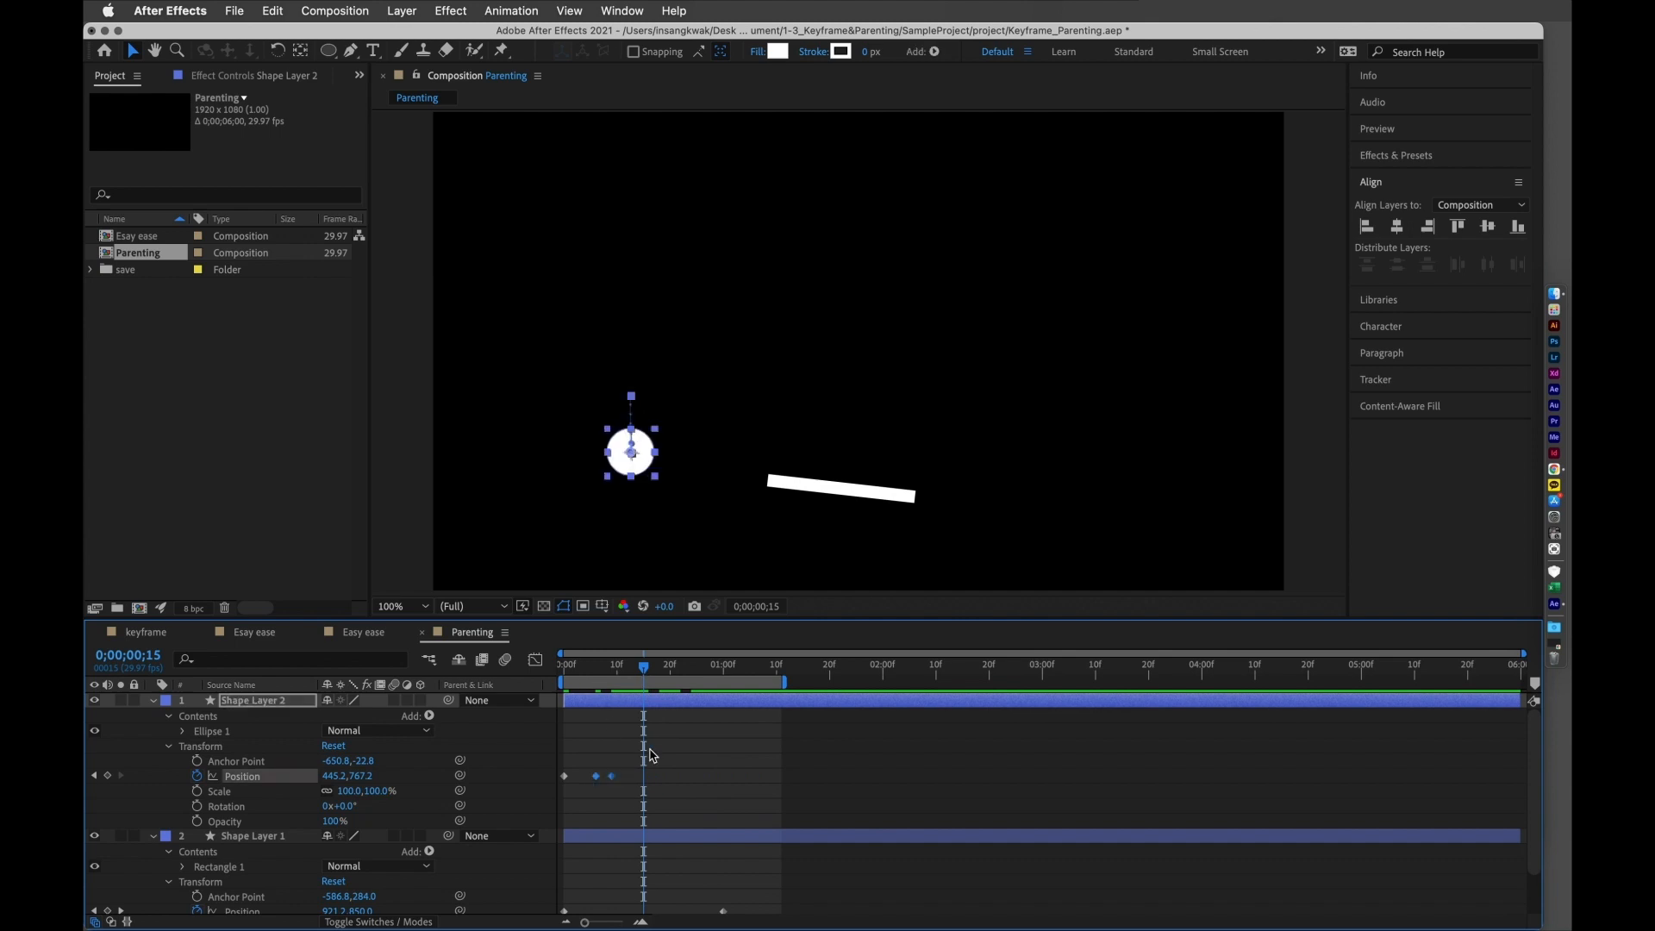
drag(652, 676, 724, 677)
key(cmd+v)
key(cmd+v)
click(715, 790)
mouse_move(690, 758)
mouse_down()
mouse_move(724, 801)
mouse_move(725, 777)
mouse_up()
- Preview the circle's higher bounces from the first frame
drag(722, 669, 562, 683)
key(space)
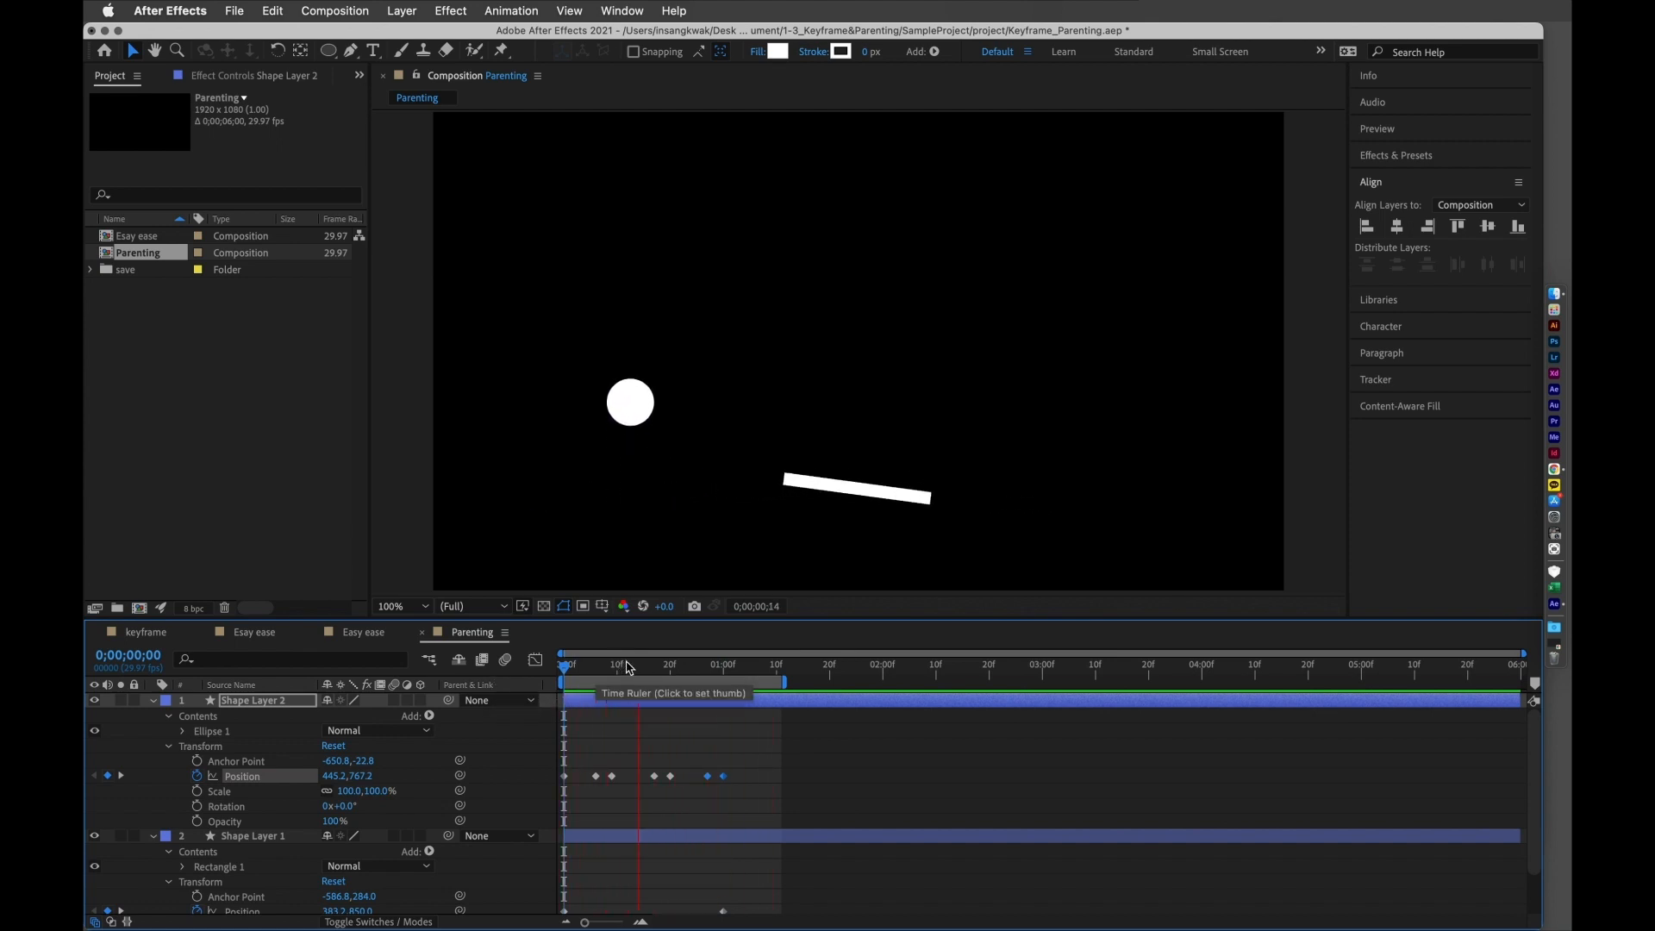
key(space)
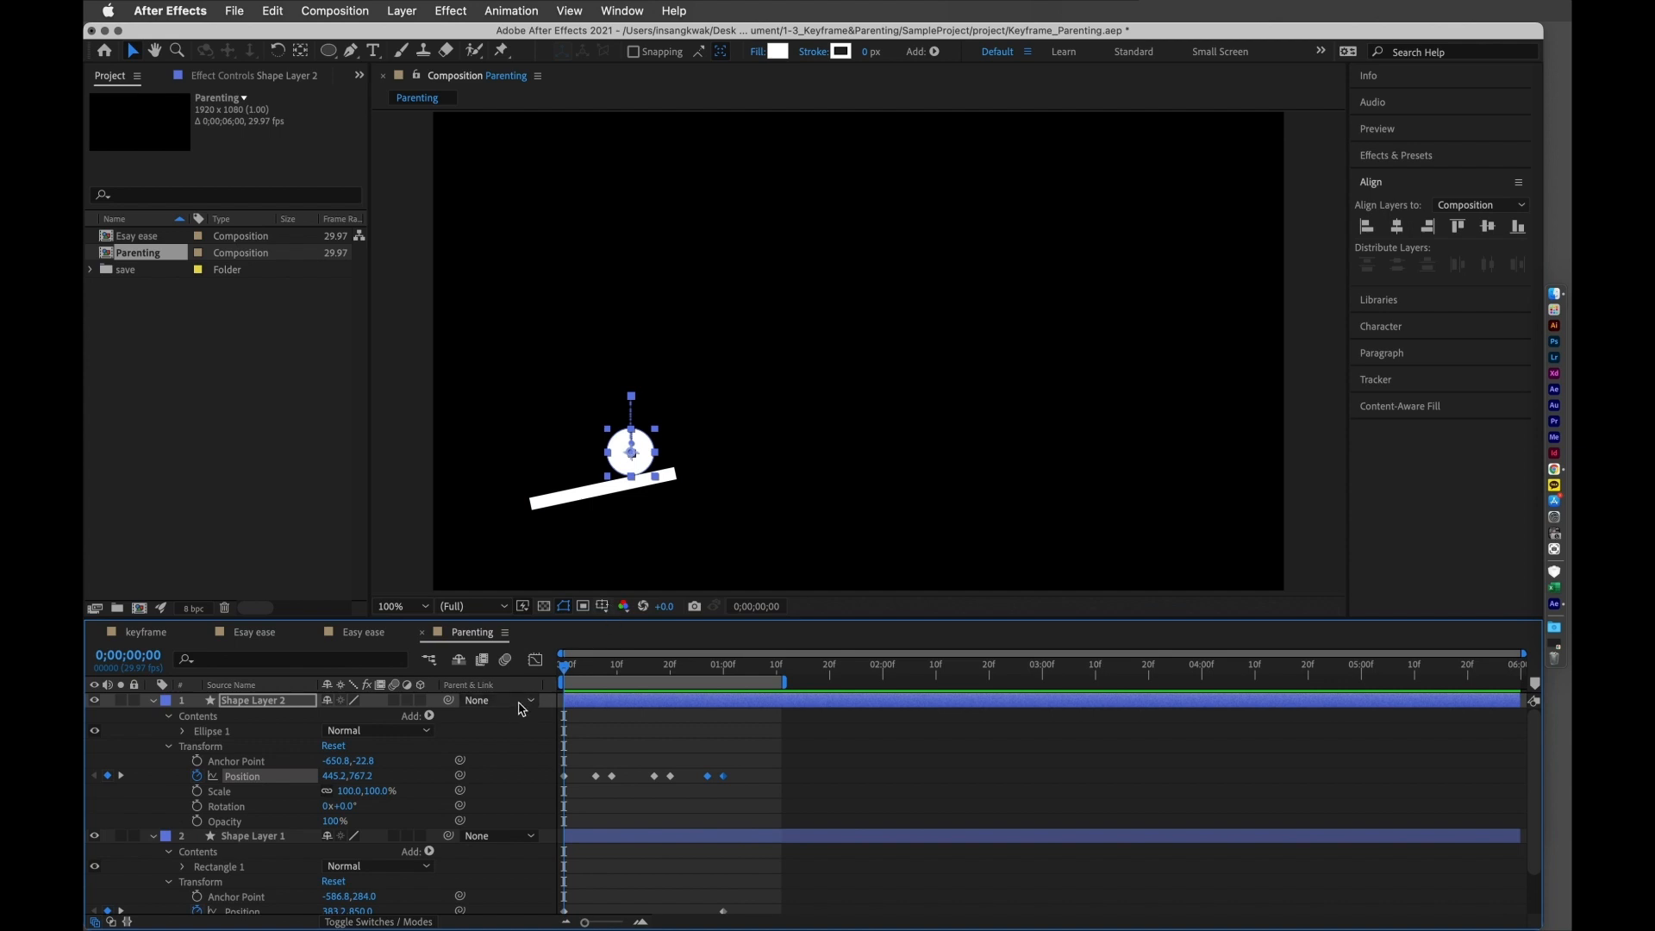
- Set Shape Layer 1, the bar, as the parent of the circle's Shape Layer 2 at 0;00;00;00
mouse_move(449, 701)
mouse_down()
mouse_move(454, 814)
mouse_move(345, 843)
mouse_move(437, 770)
mouse_move(447, 700)
mouse_up()
click(498, 701)
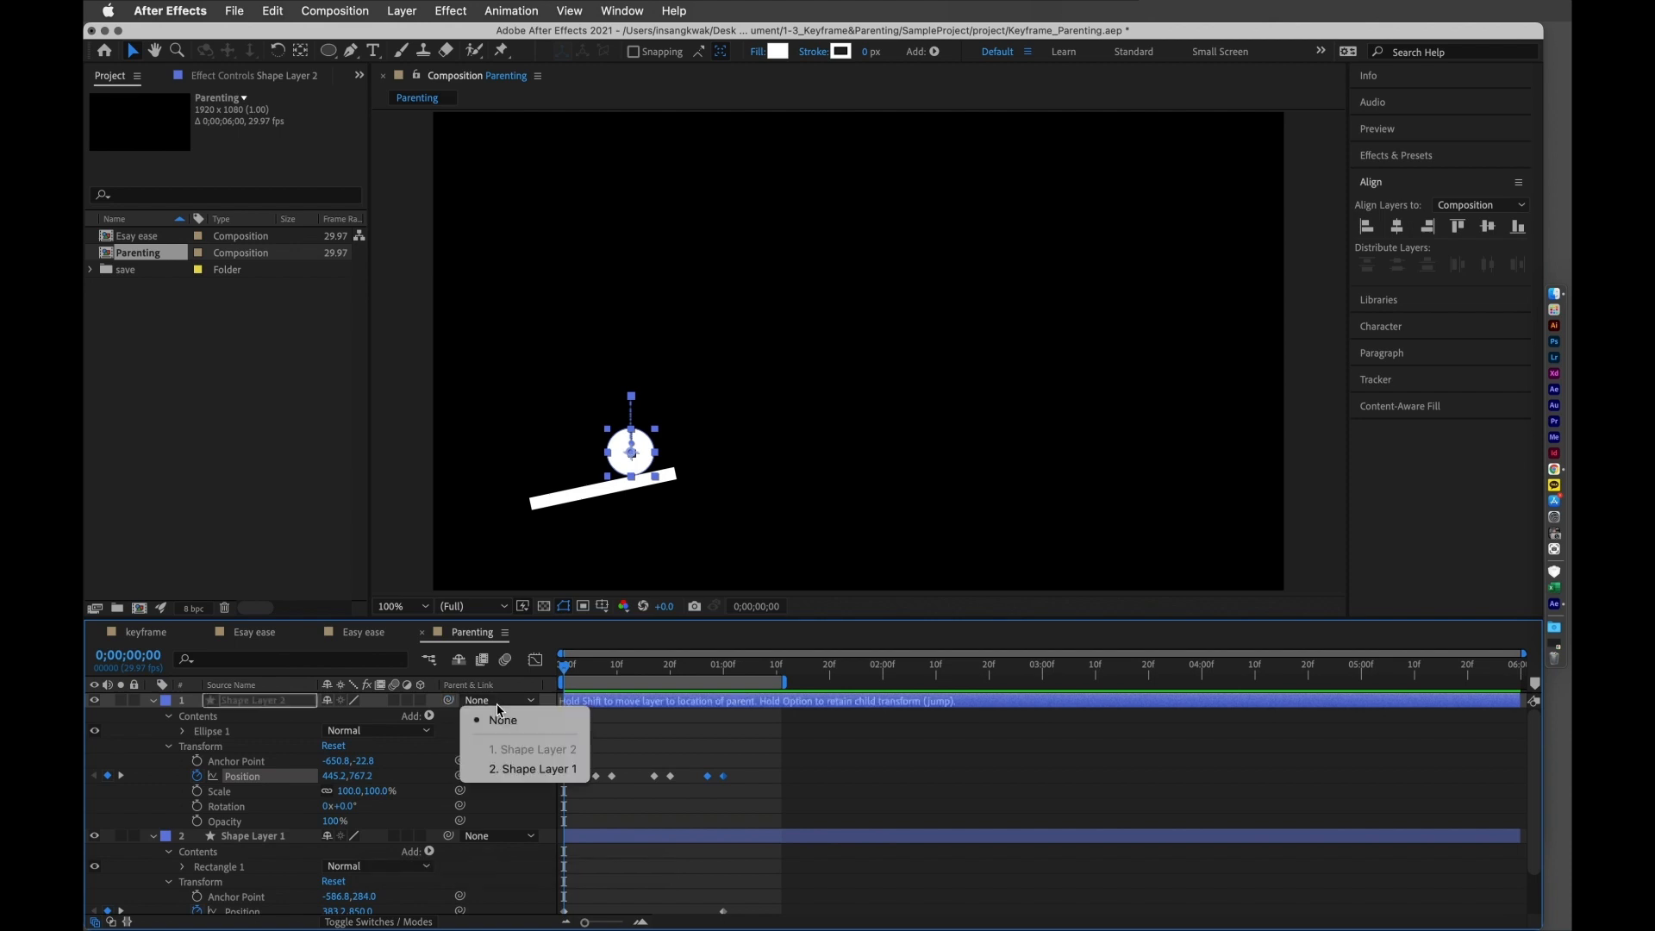
click(522, 769)
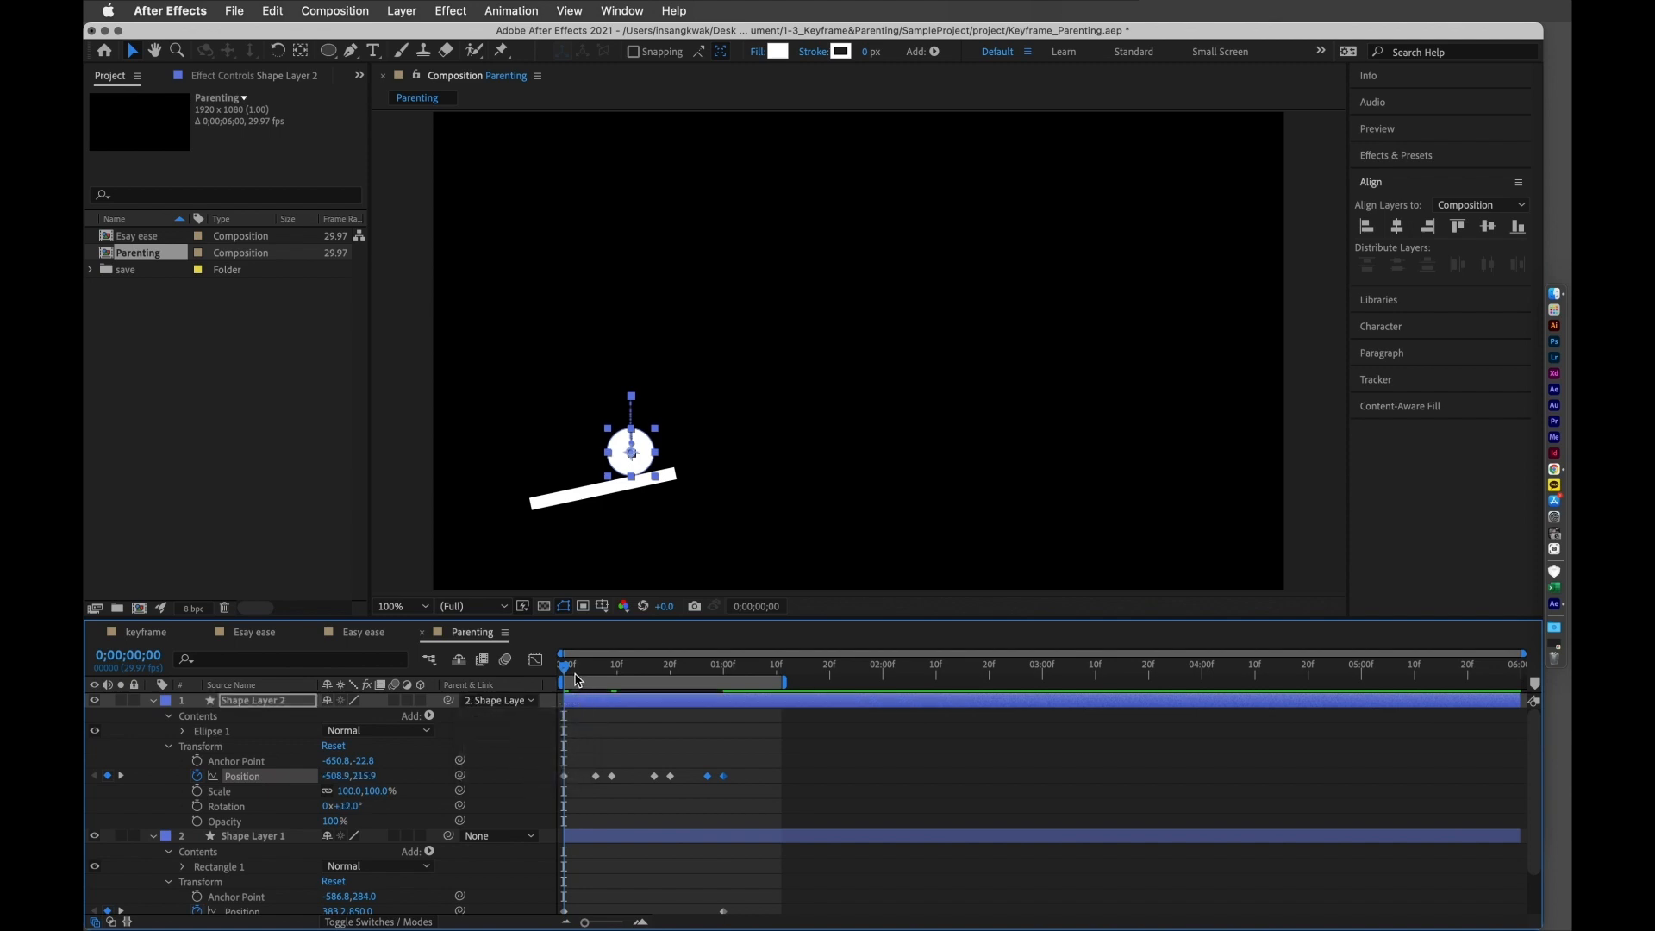
- Play back and scrub through the parented bounce animation, ending on the first frame
key(space)
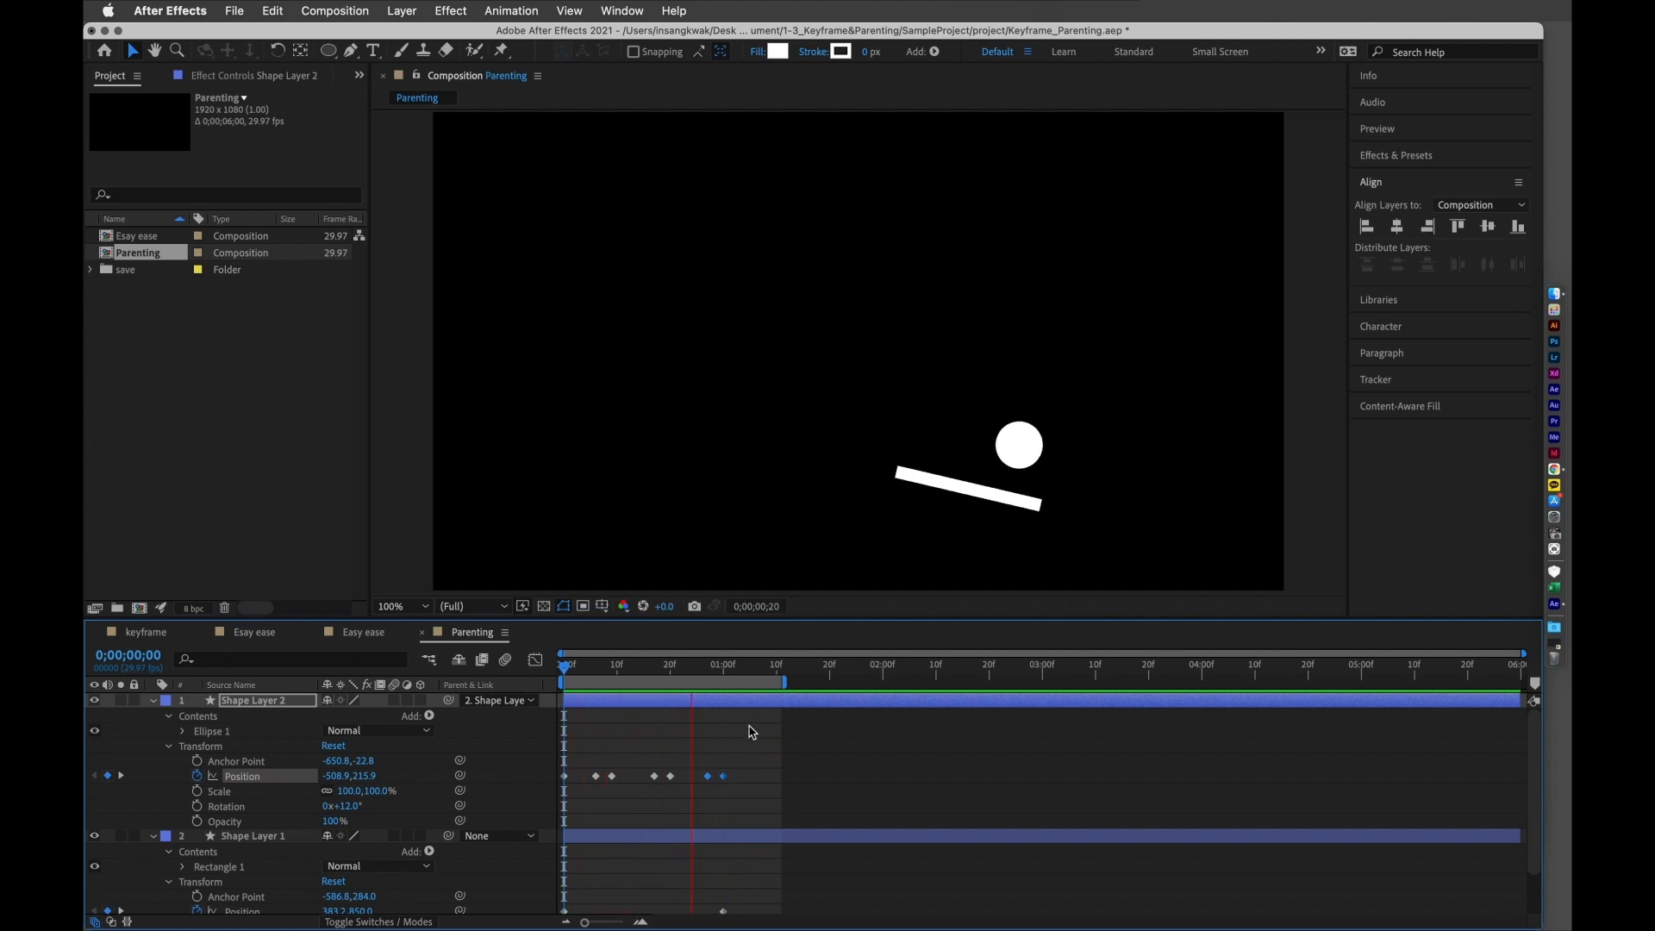
key(space)
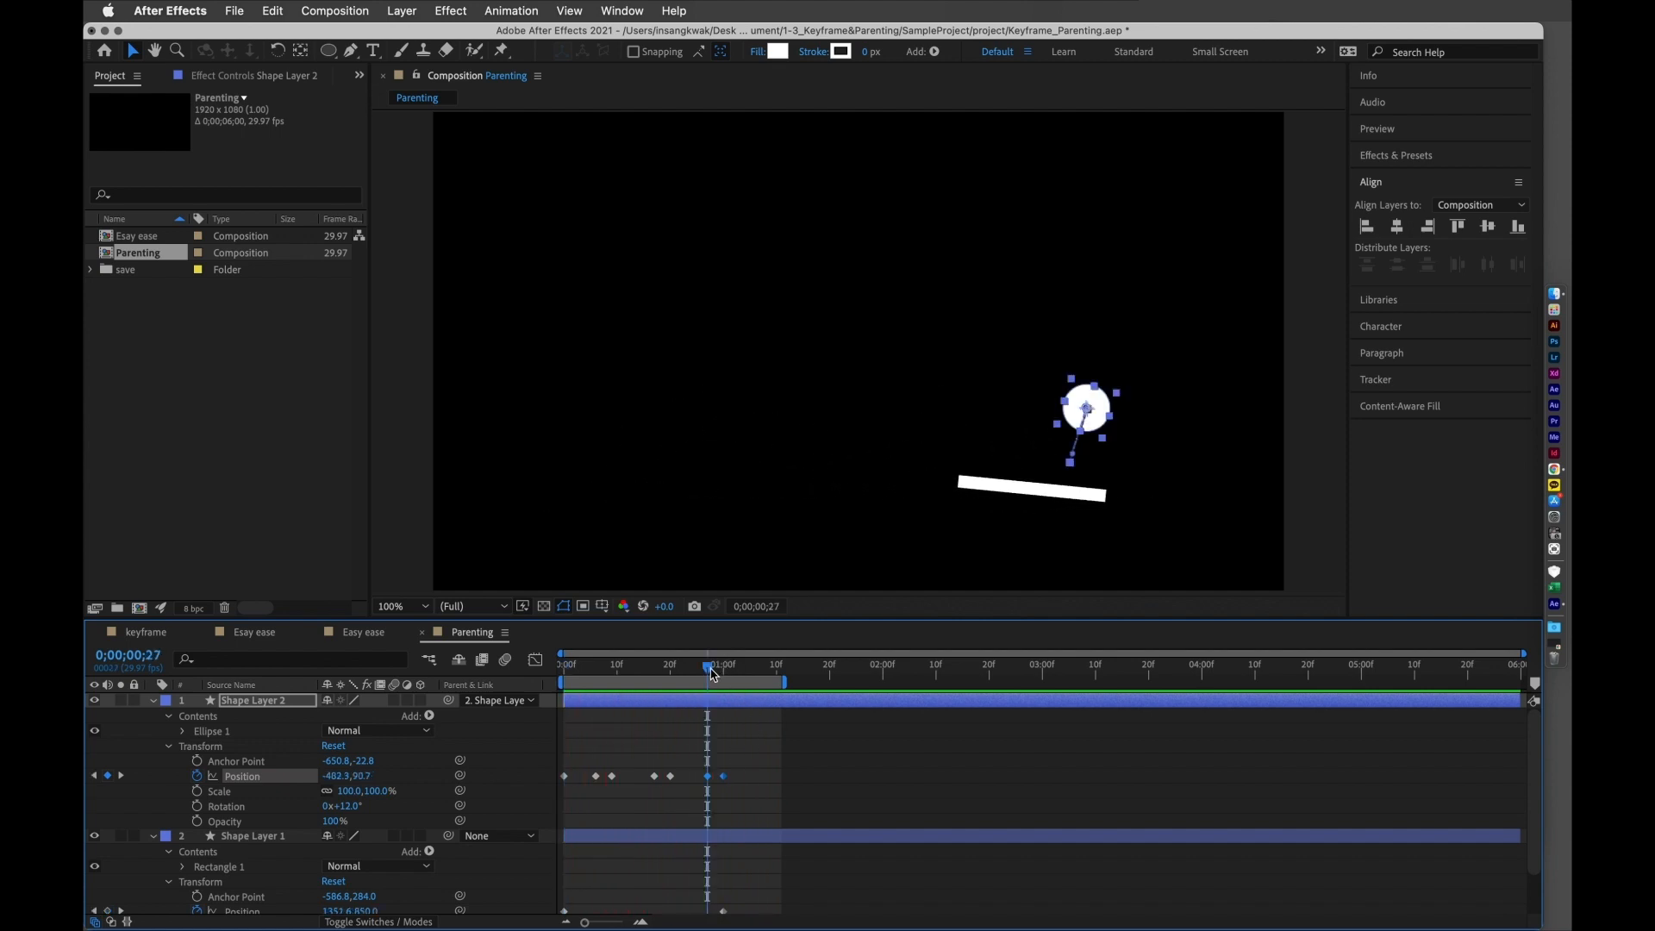
drag(712, 674, 567, 682)
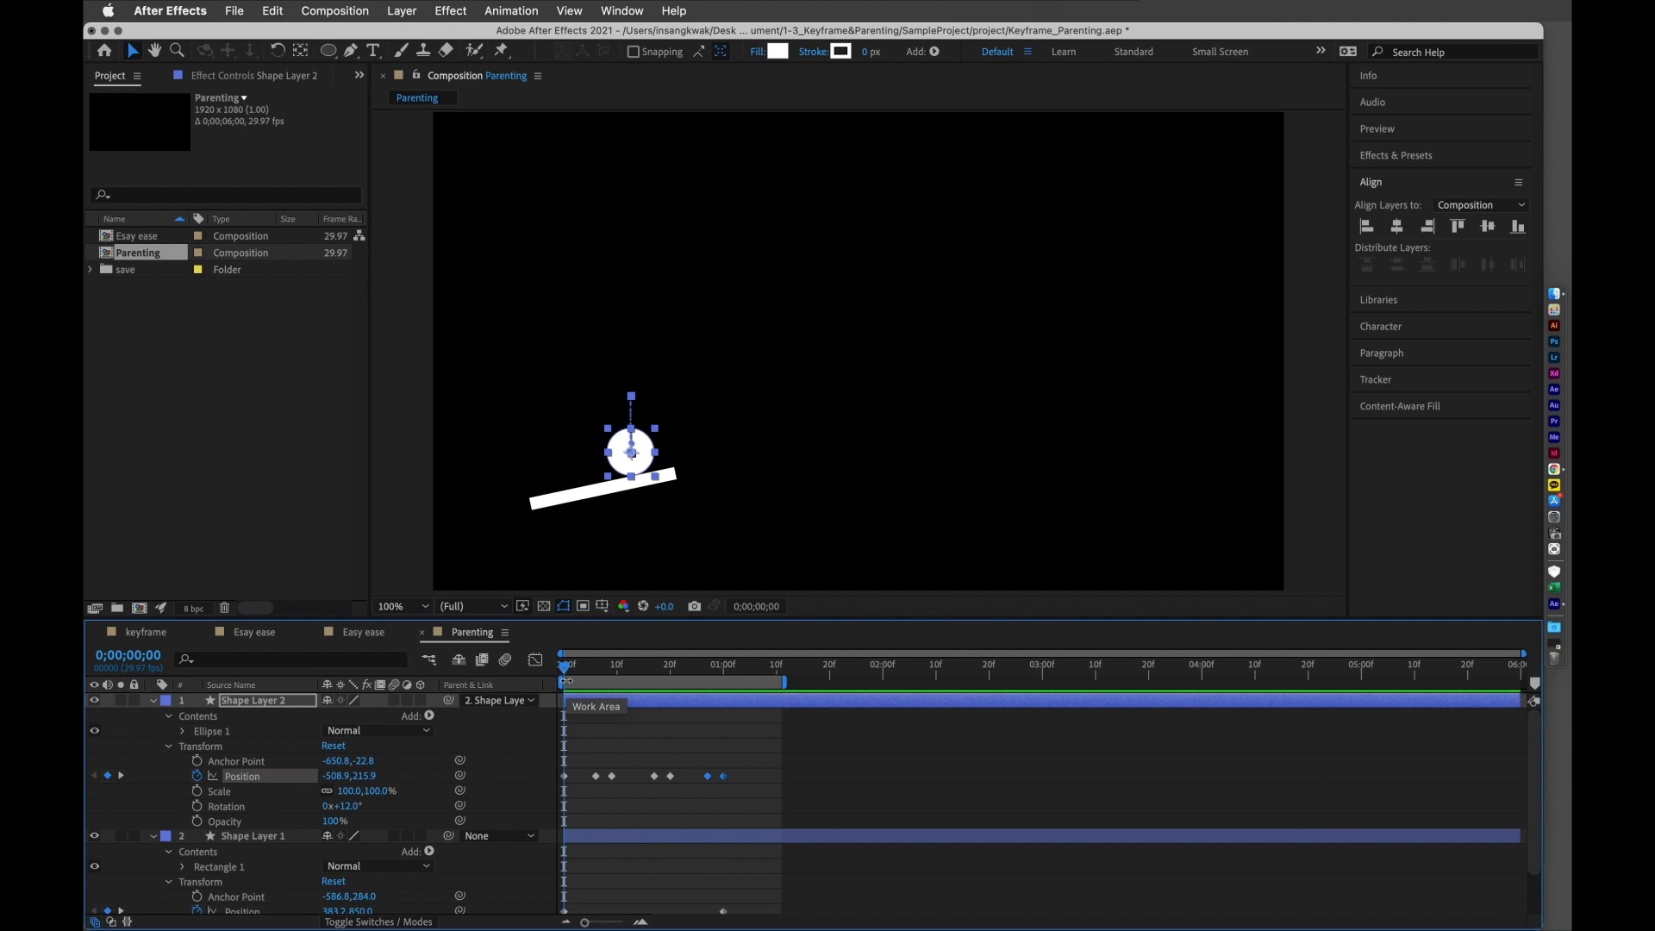
- Rename the circle's Shape Layer 2 to apple
drag(575, 670, 560, 699)
right_click(285, 701)
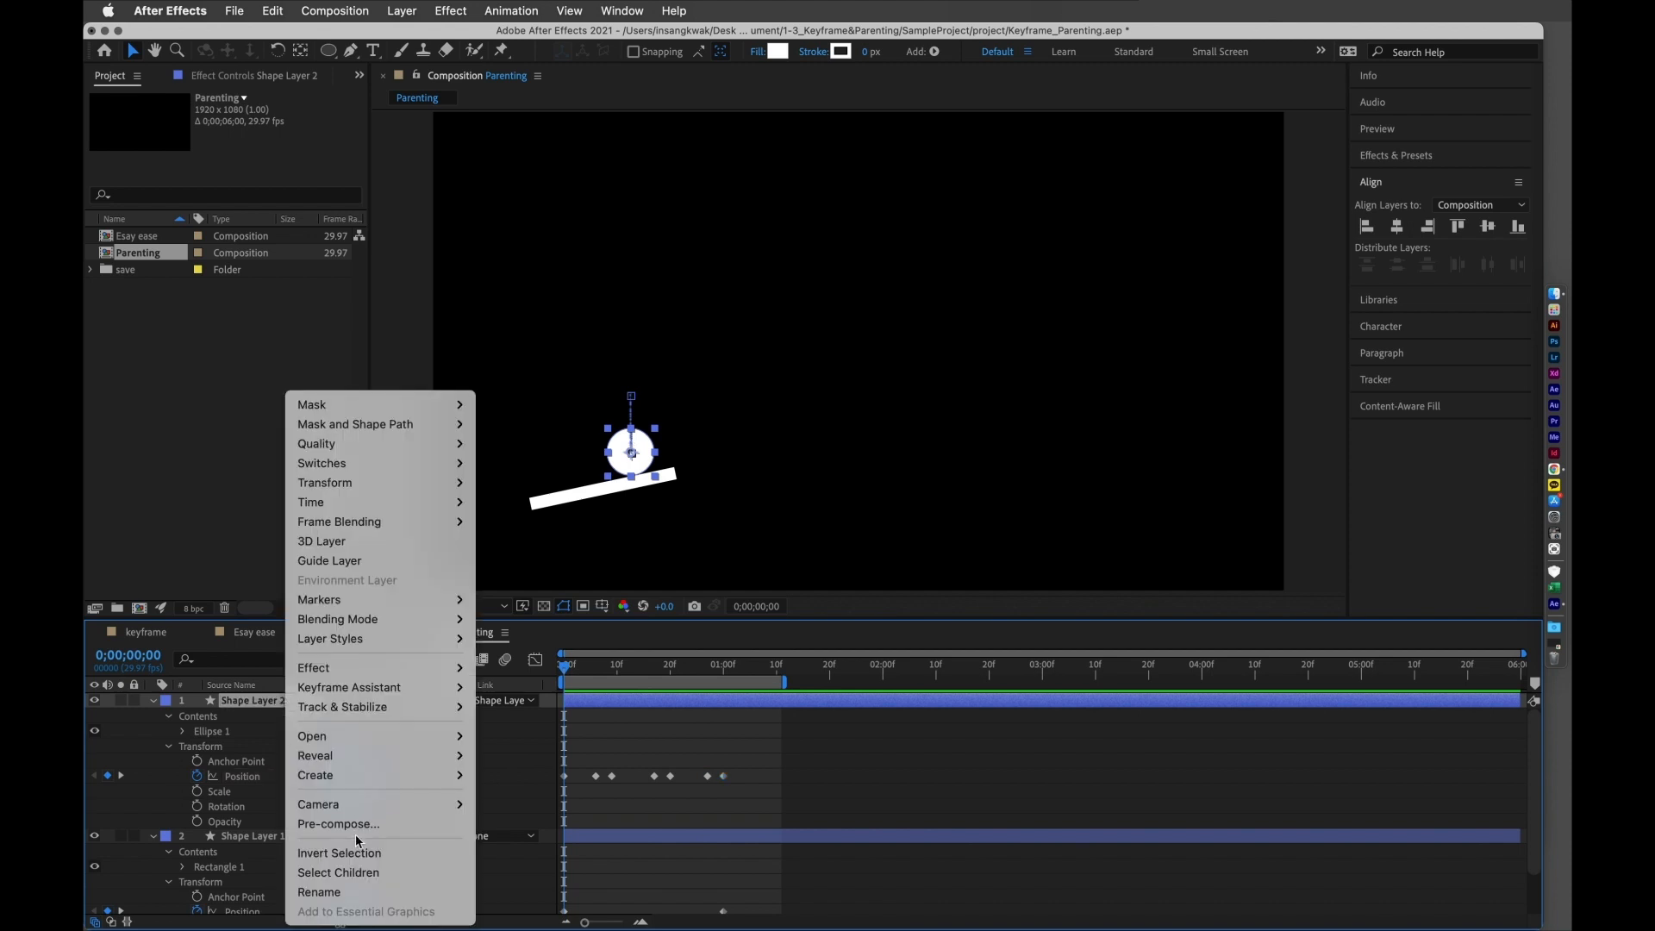
click(351, 892)
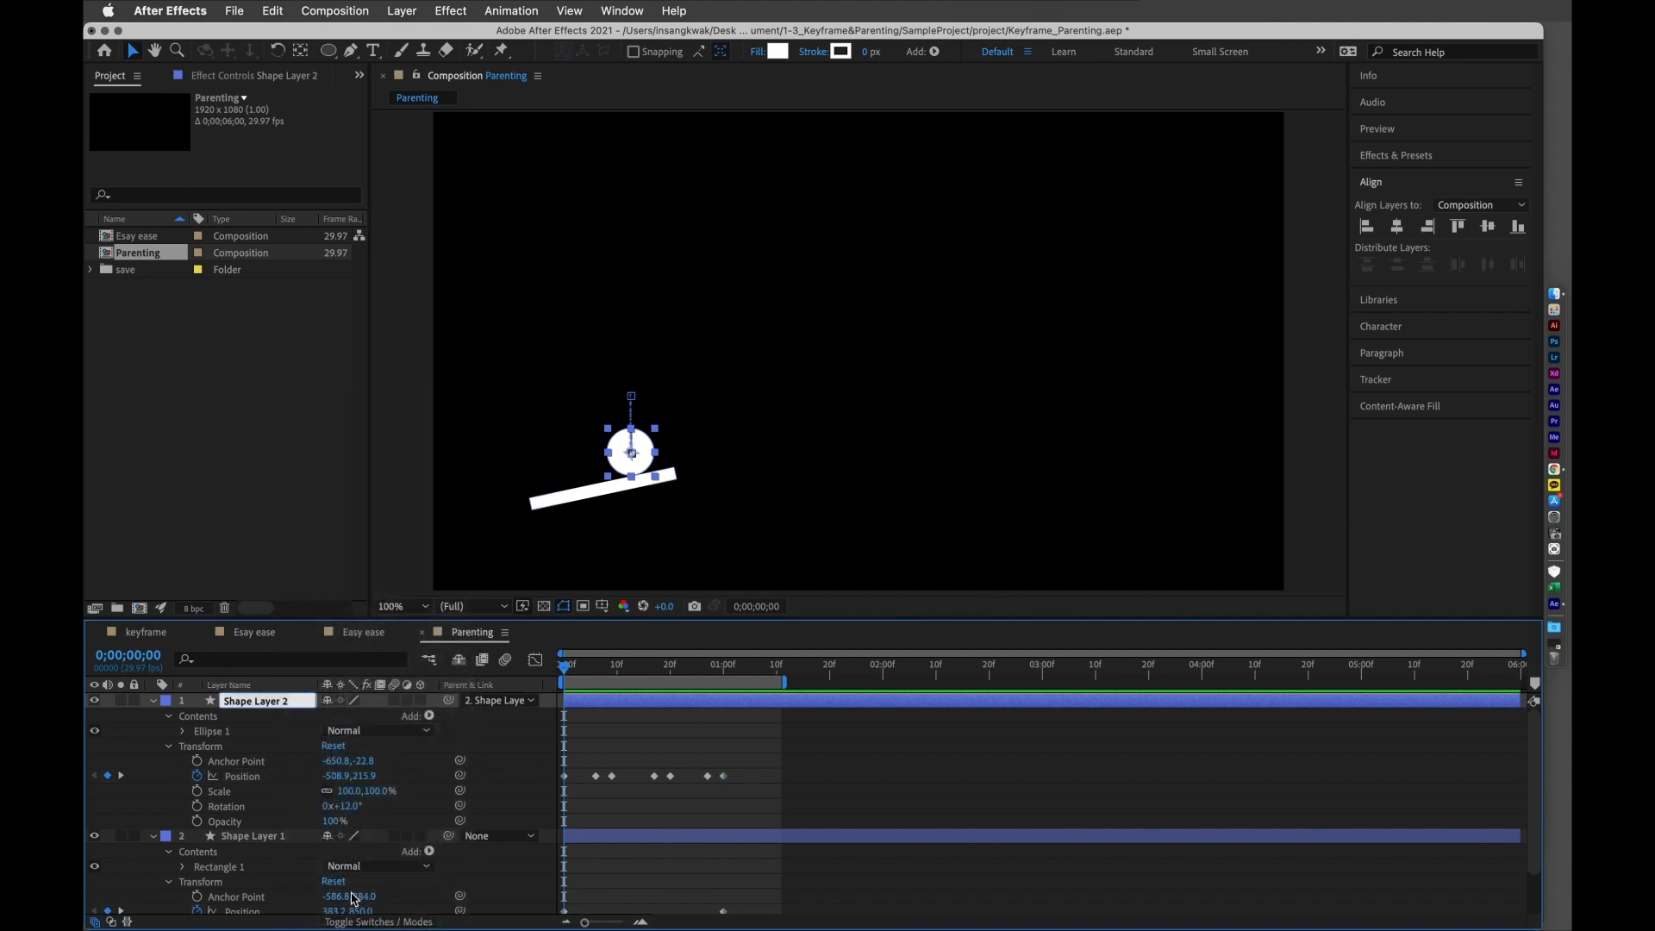
text(apple)
key(Return)
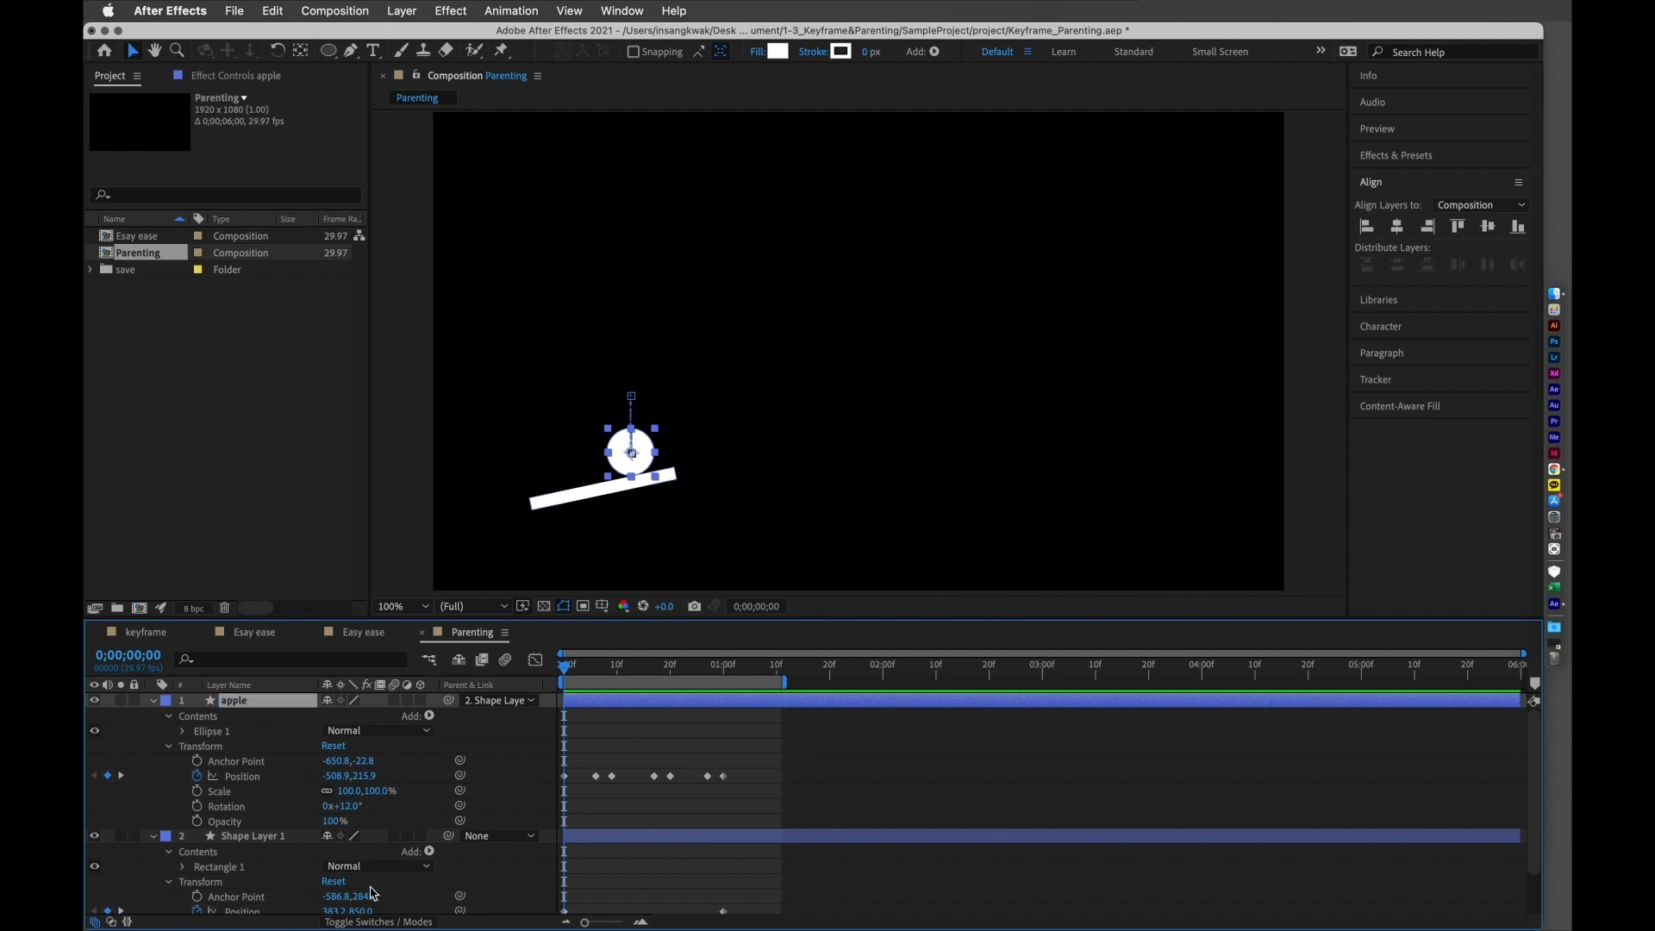
- Rename the bar's Shape Layer 1 to plan
click(282, 837)
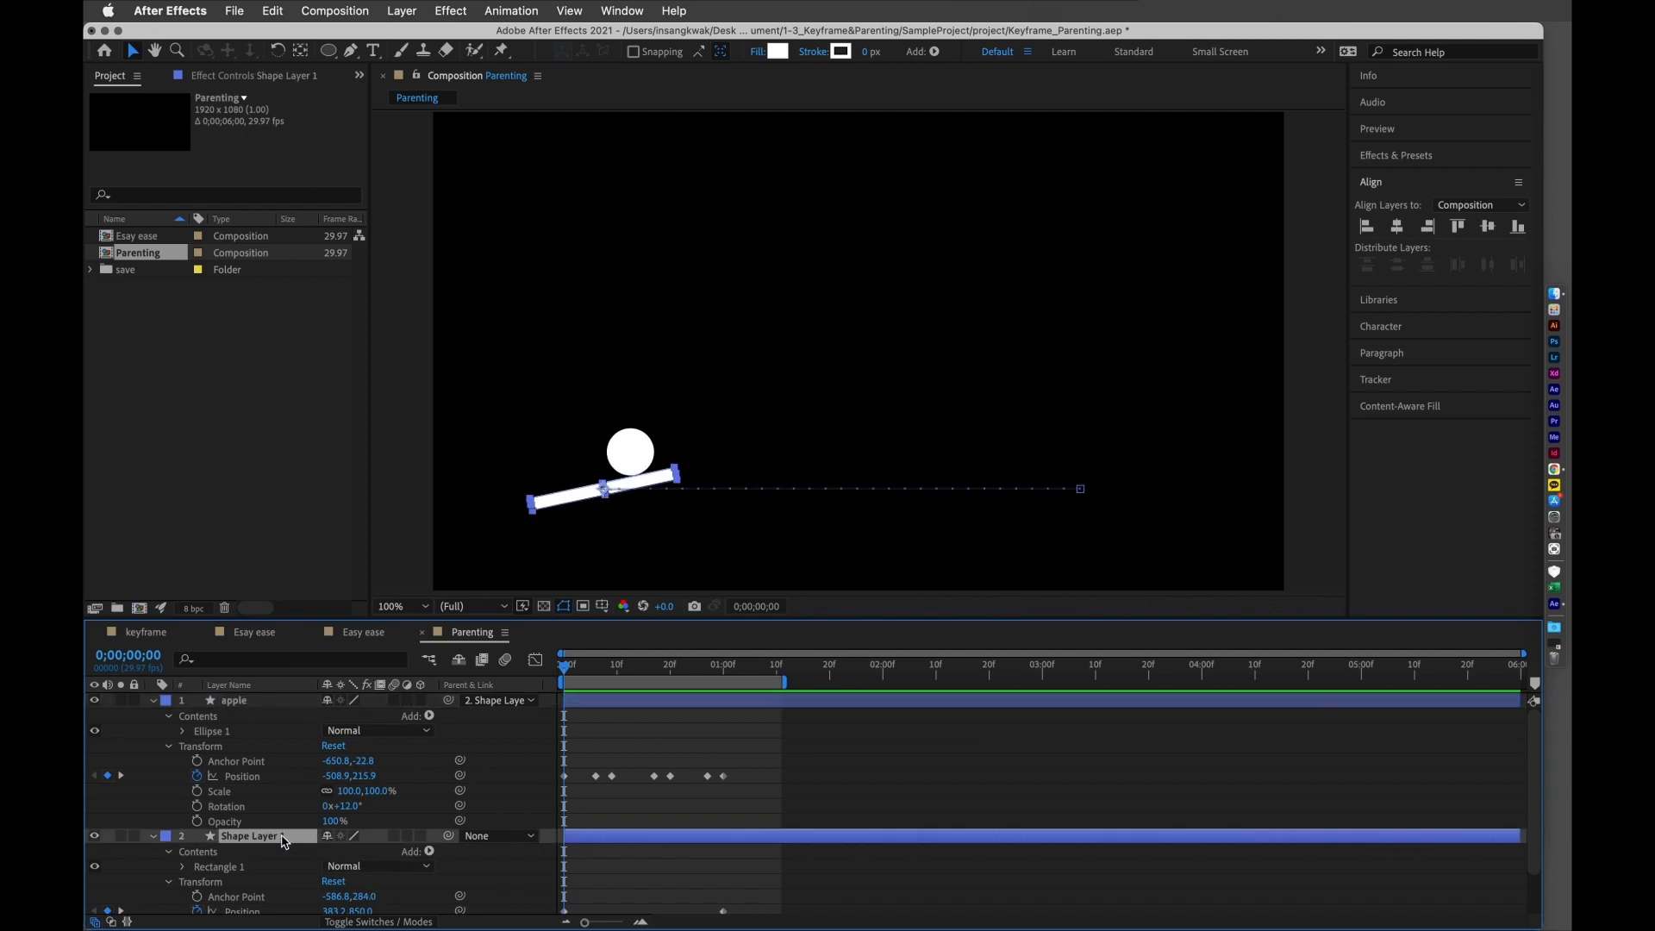
right_click(252, 841)
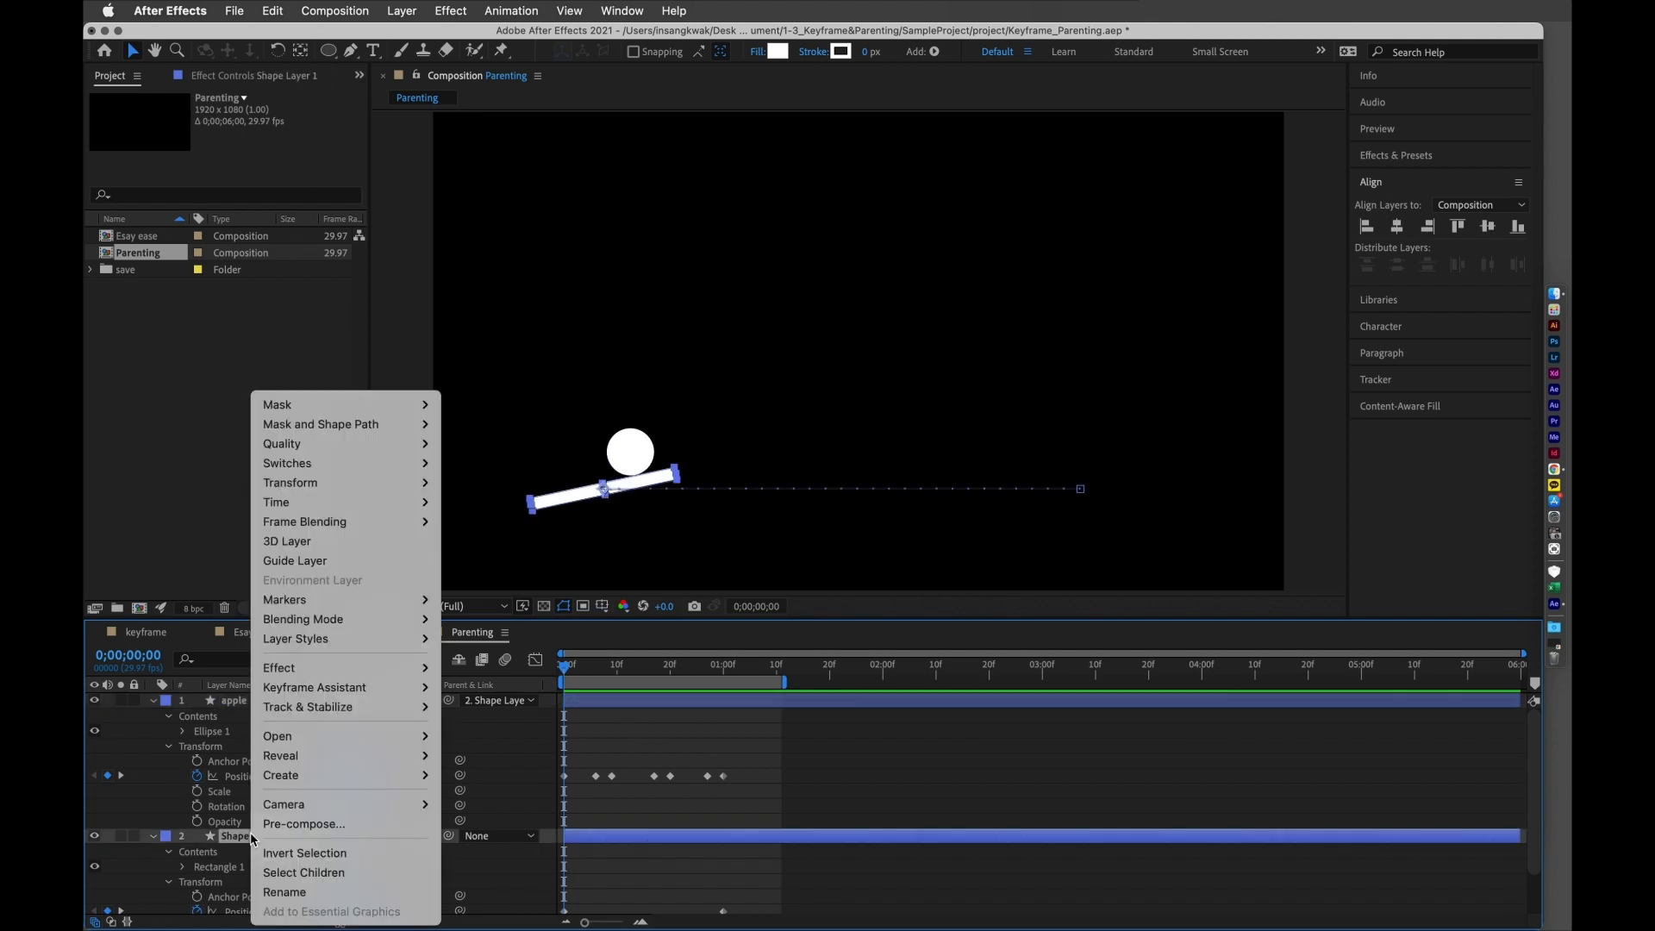
click(299, 894)
text(plan)
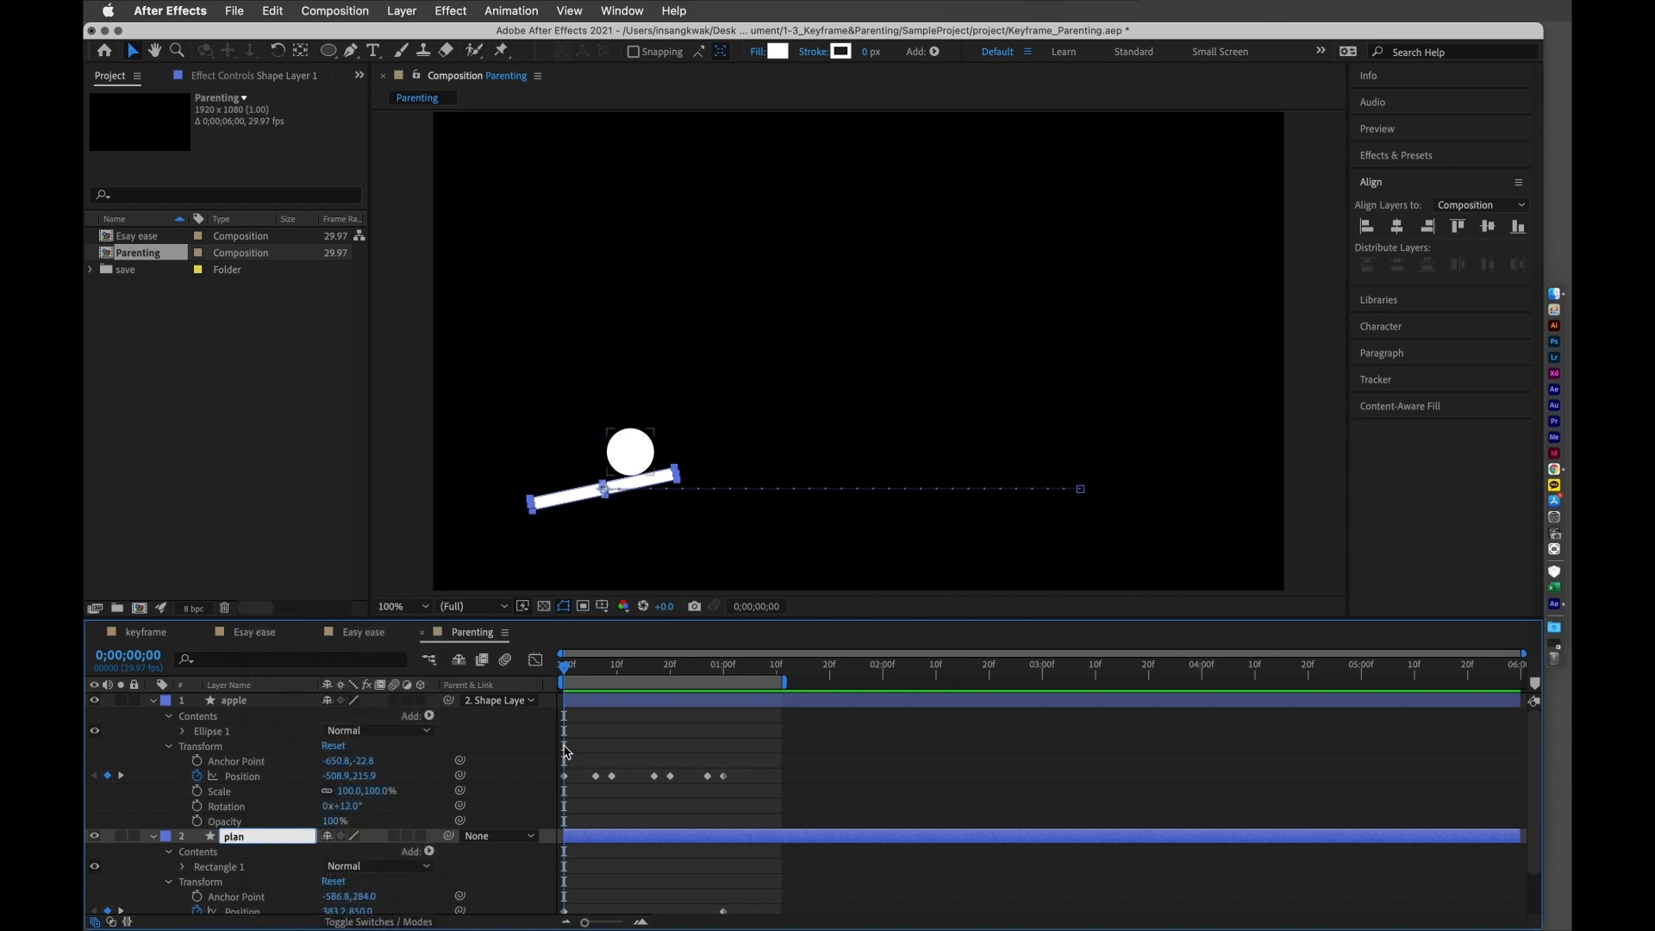
key(Return)
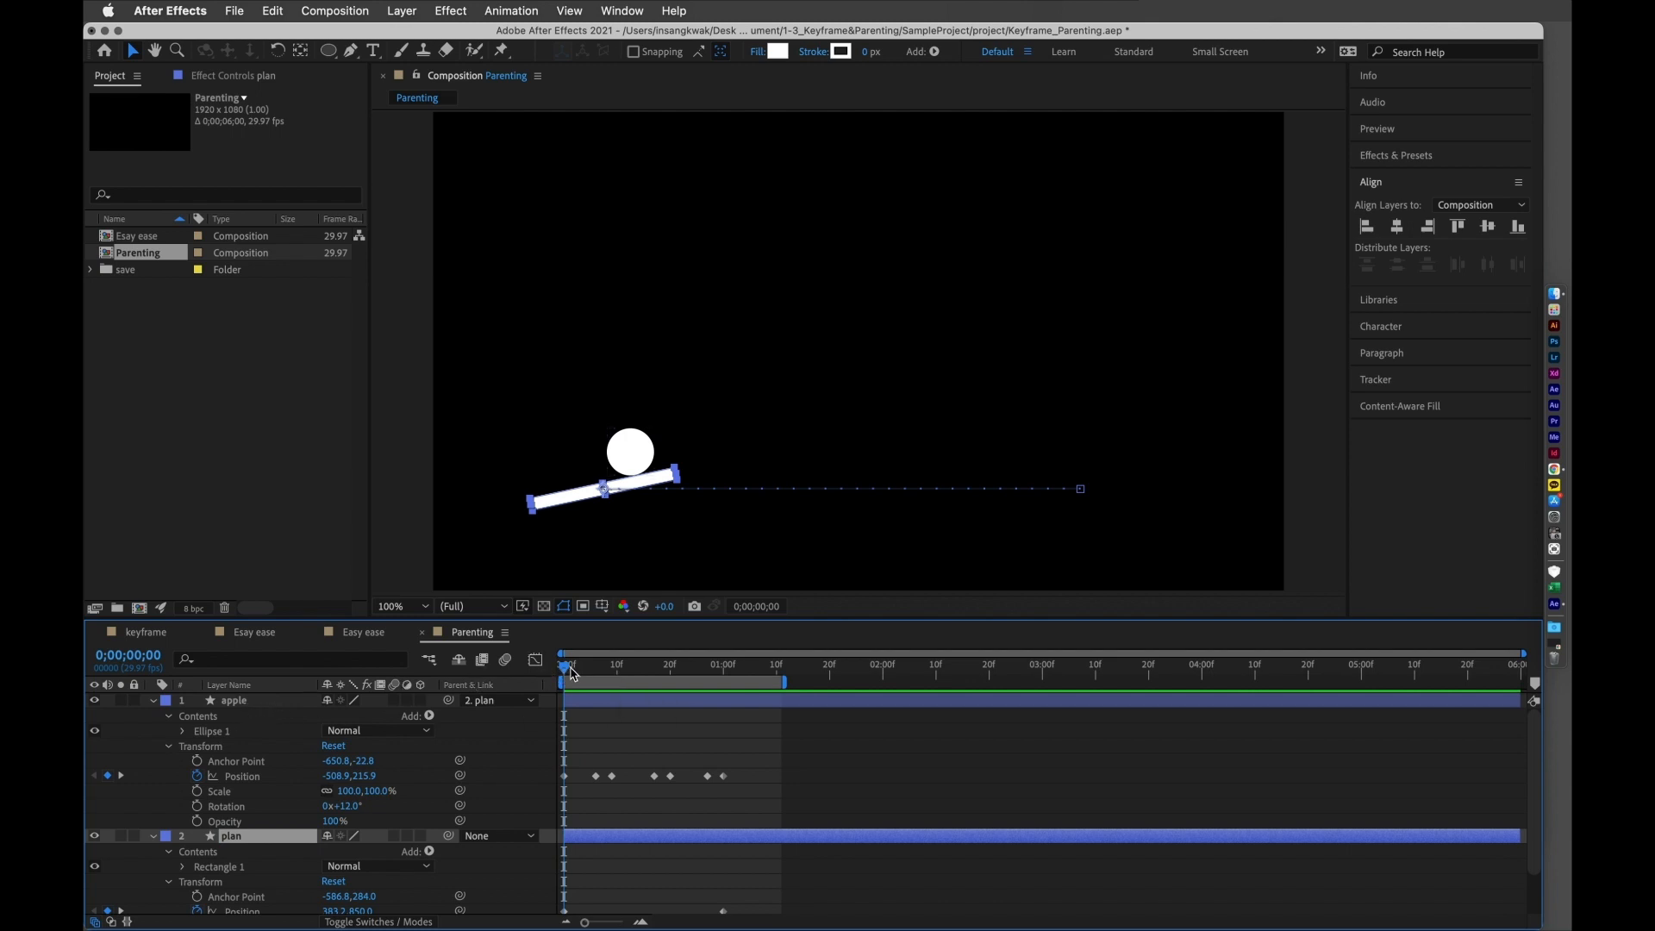
- Scrub and play back the opening bounces to examine how the apple layer follows the moving, rotating plan layer
mouse_move(568, 673)
mouse_down()
mouse_move(595, 673)
mouse_move(556, 679)
mouse_up()
click(600, 701)
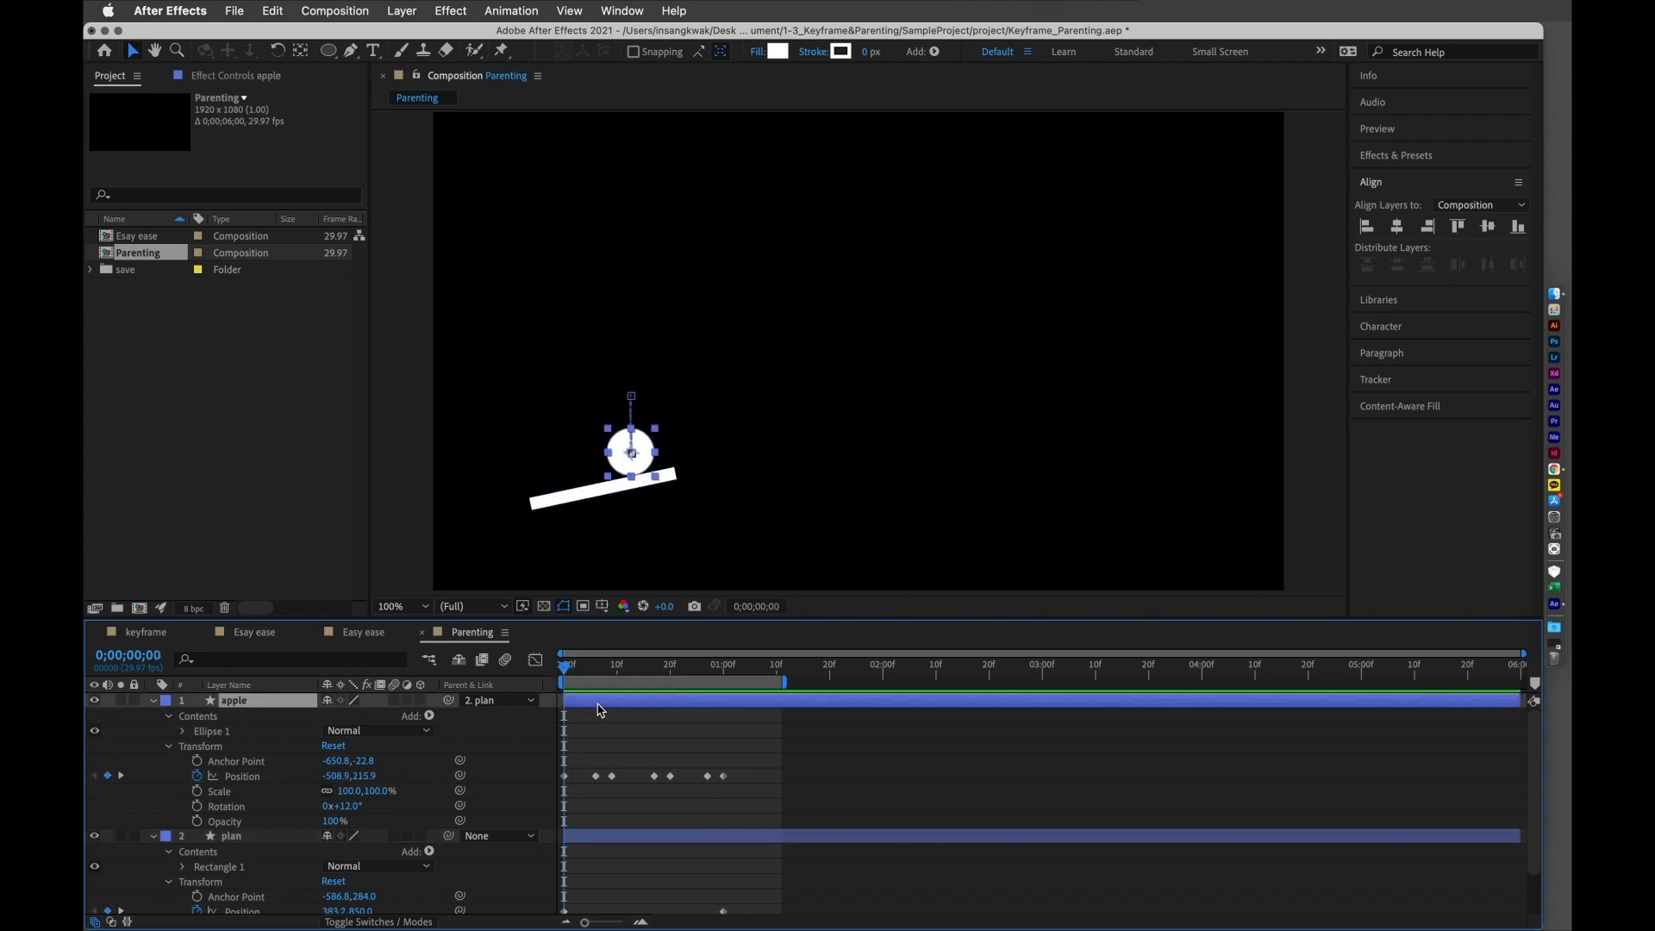
drag(566, 673, 599, 683)
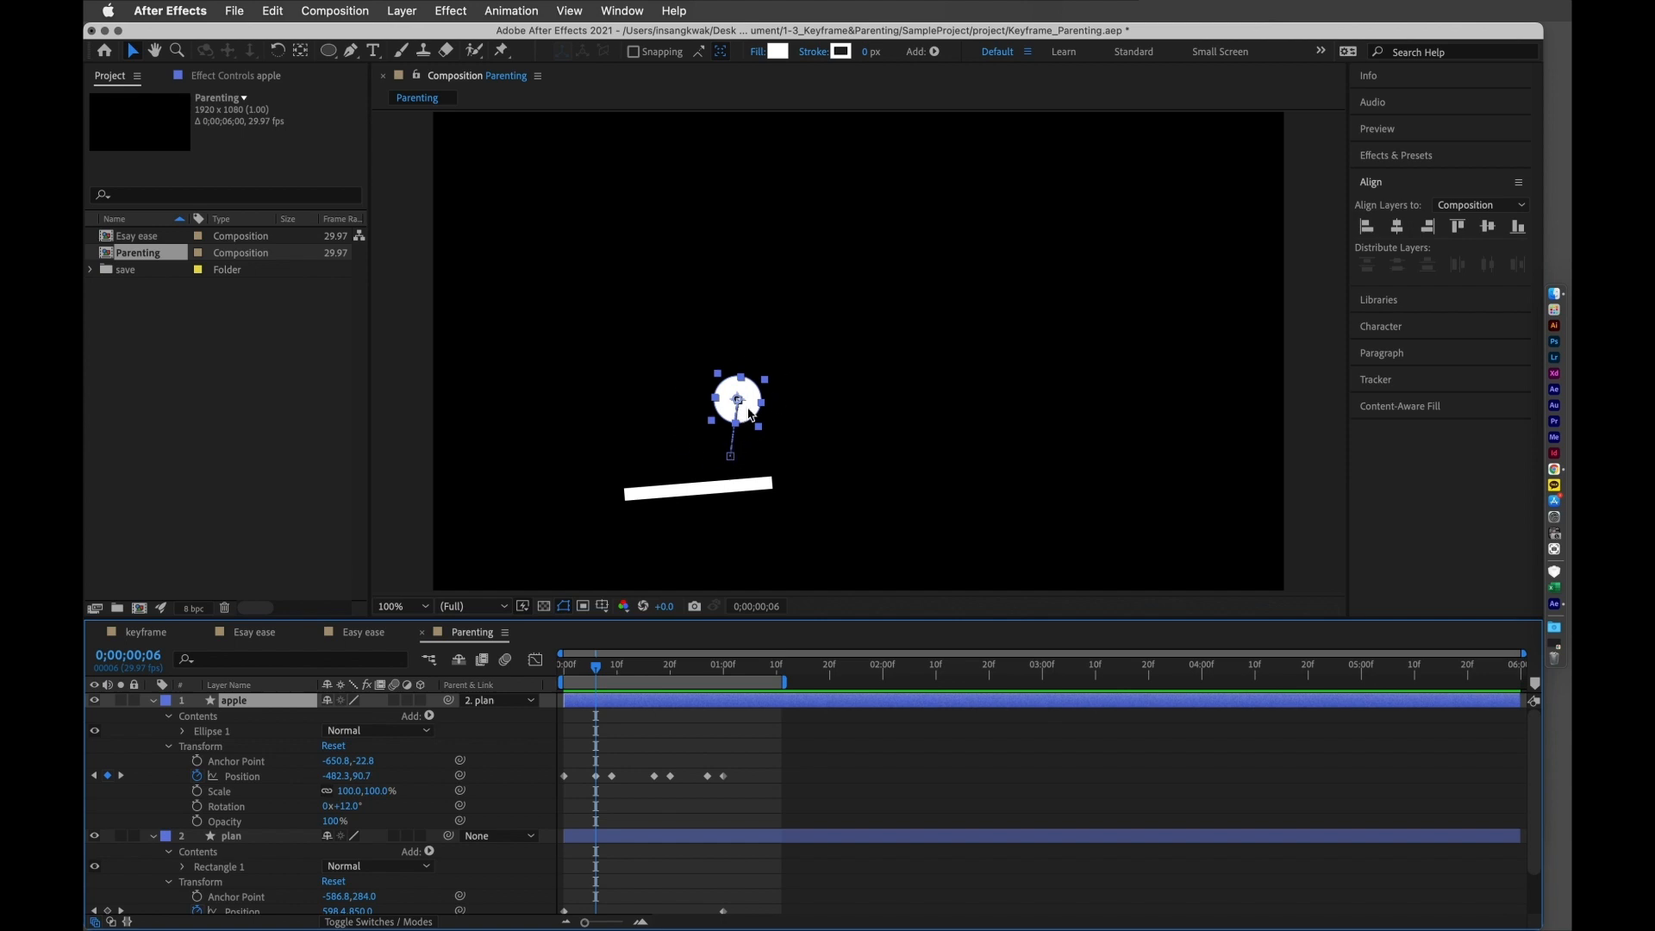
mouse_move(601, 675)
mouse_down()
mouse_move(565, 682)
mouse_move(617, 683)
mouse_up()
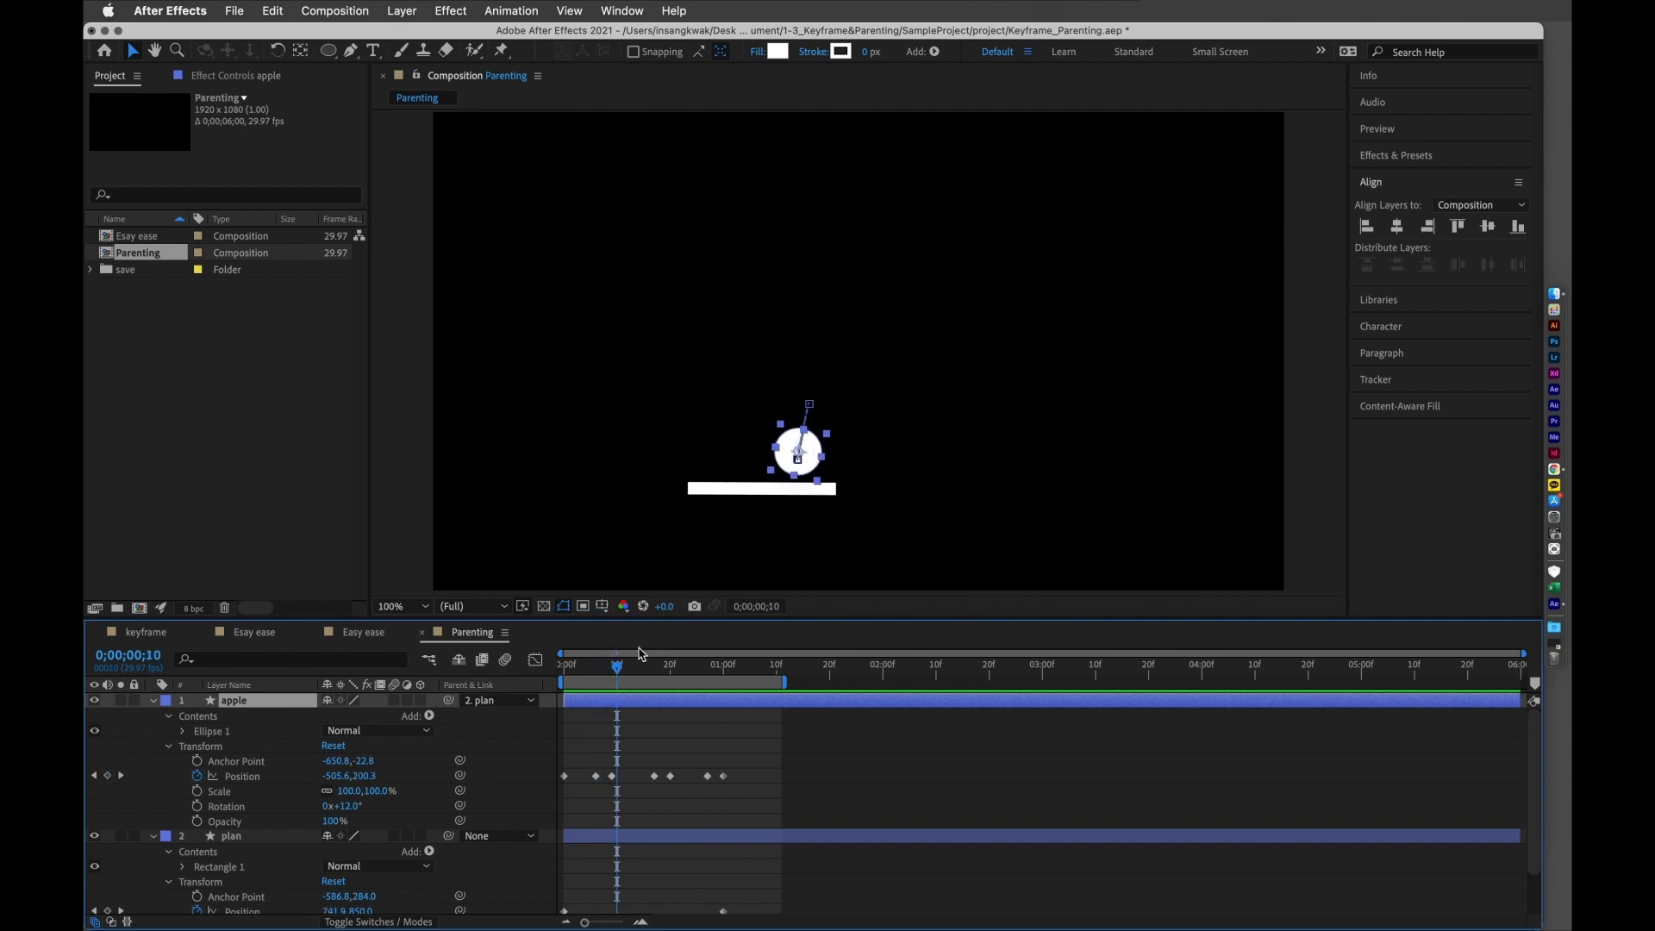
drag(617, 674, 552, 682)
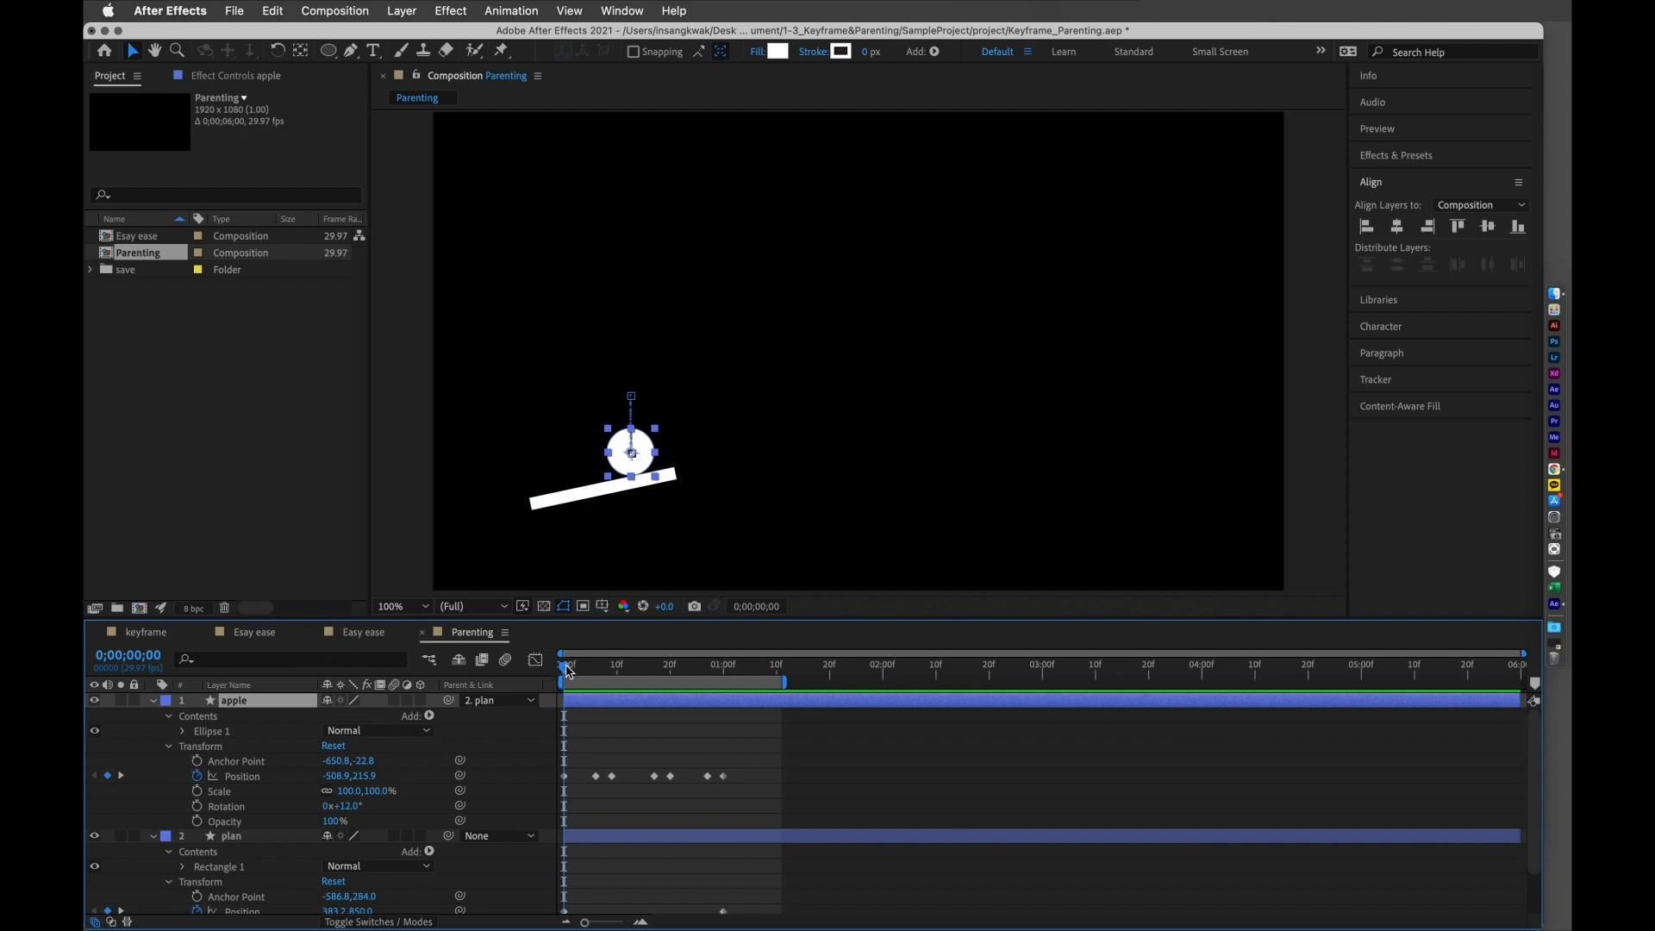
click(574, 669)
drag(576, 674, 598, 681)
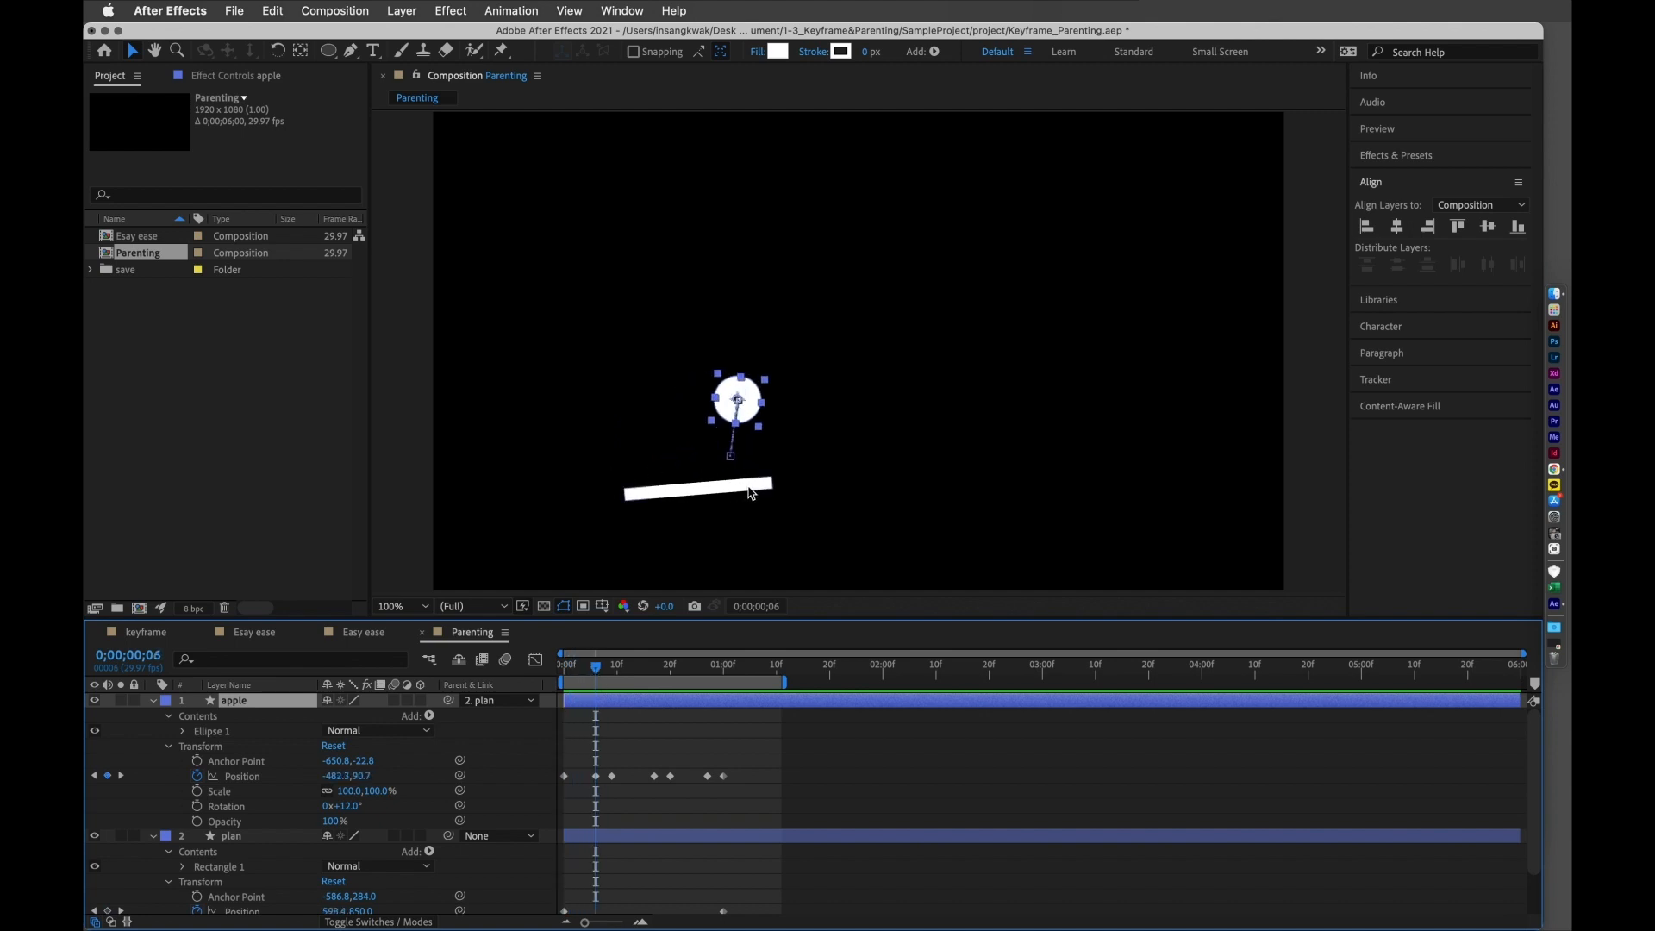
click(600, 674)
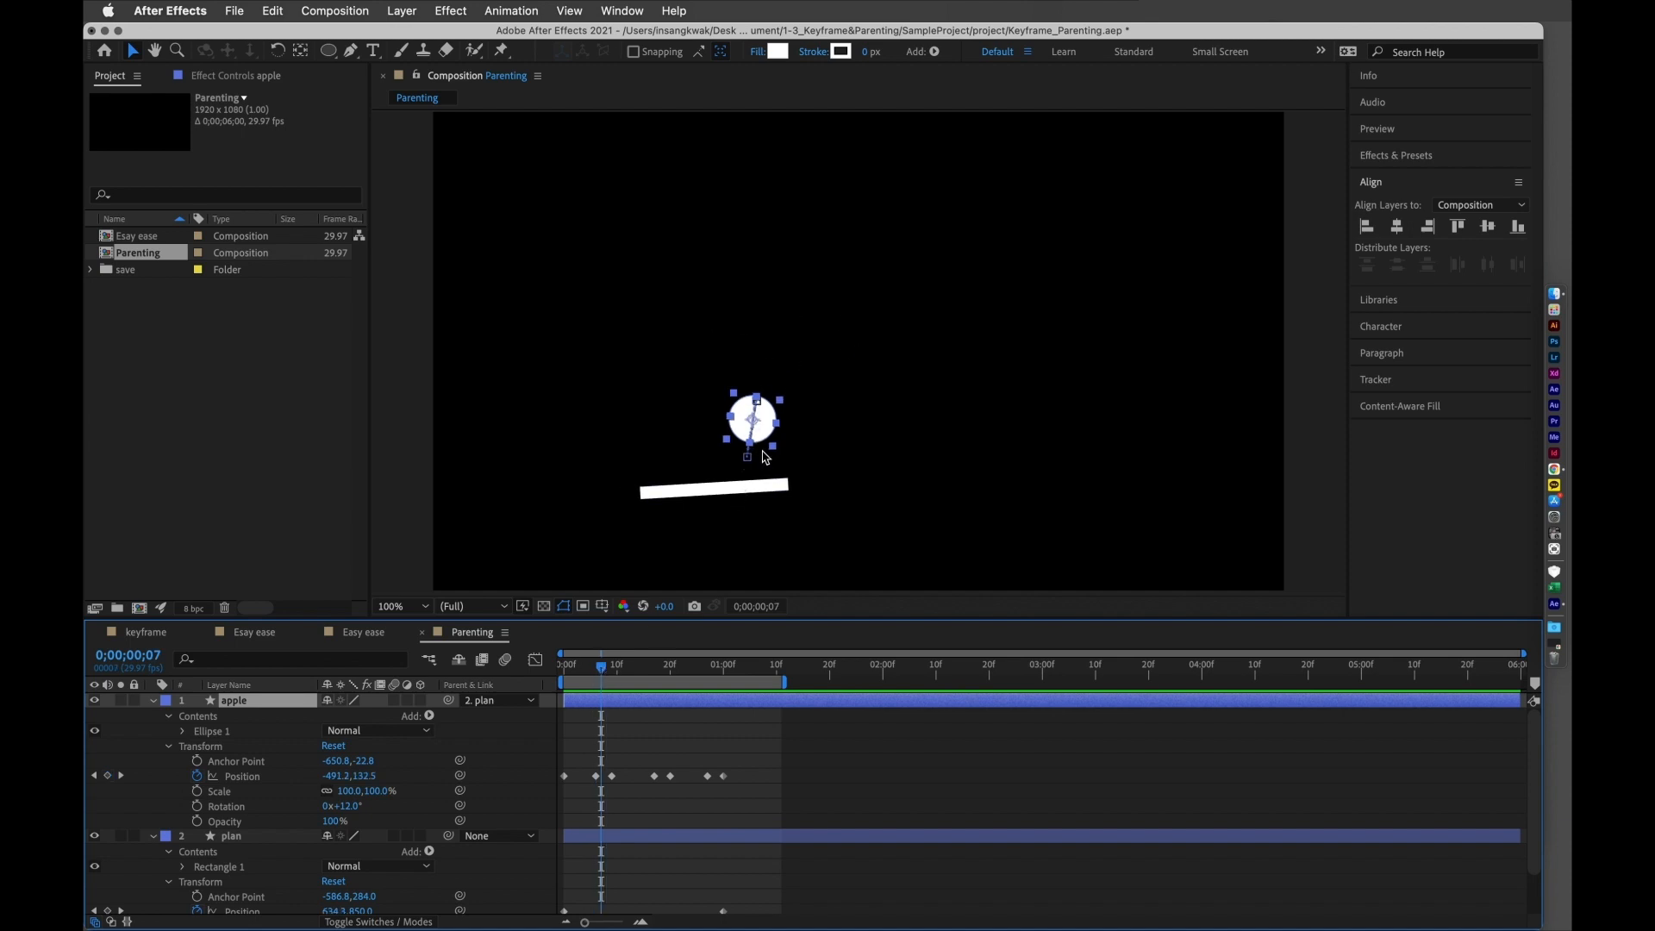
drag(608, 675, 486, 710)
key(space)
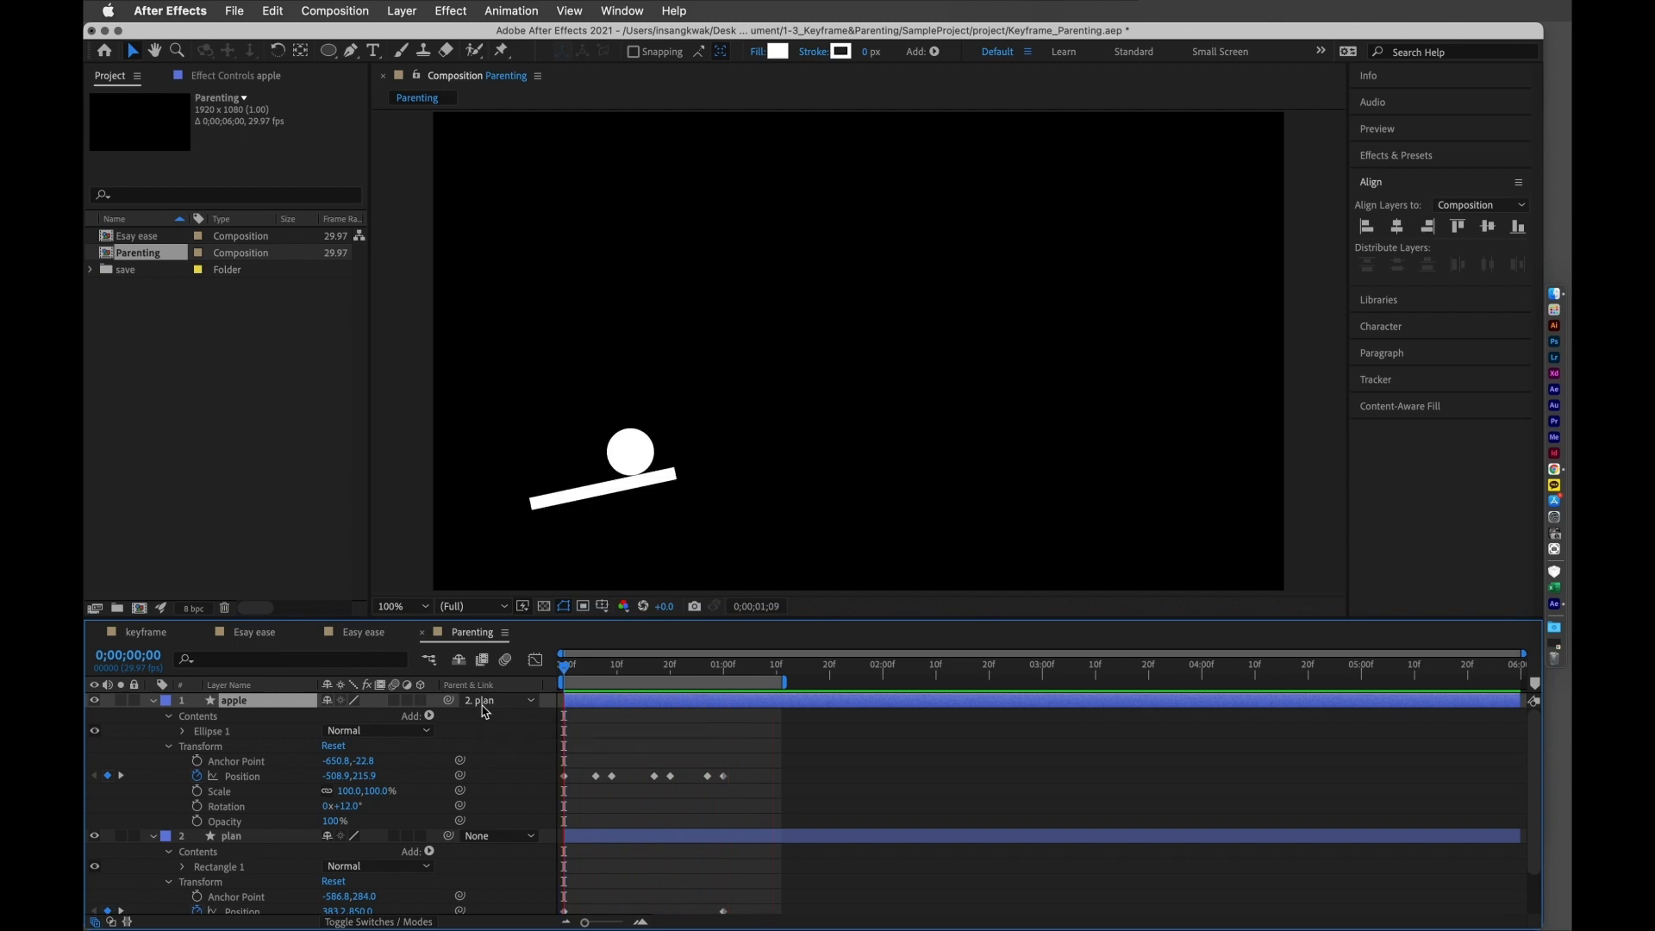
key(space)
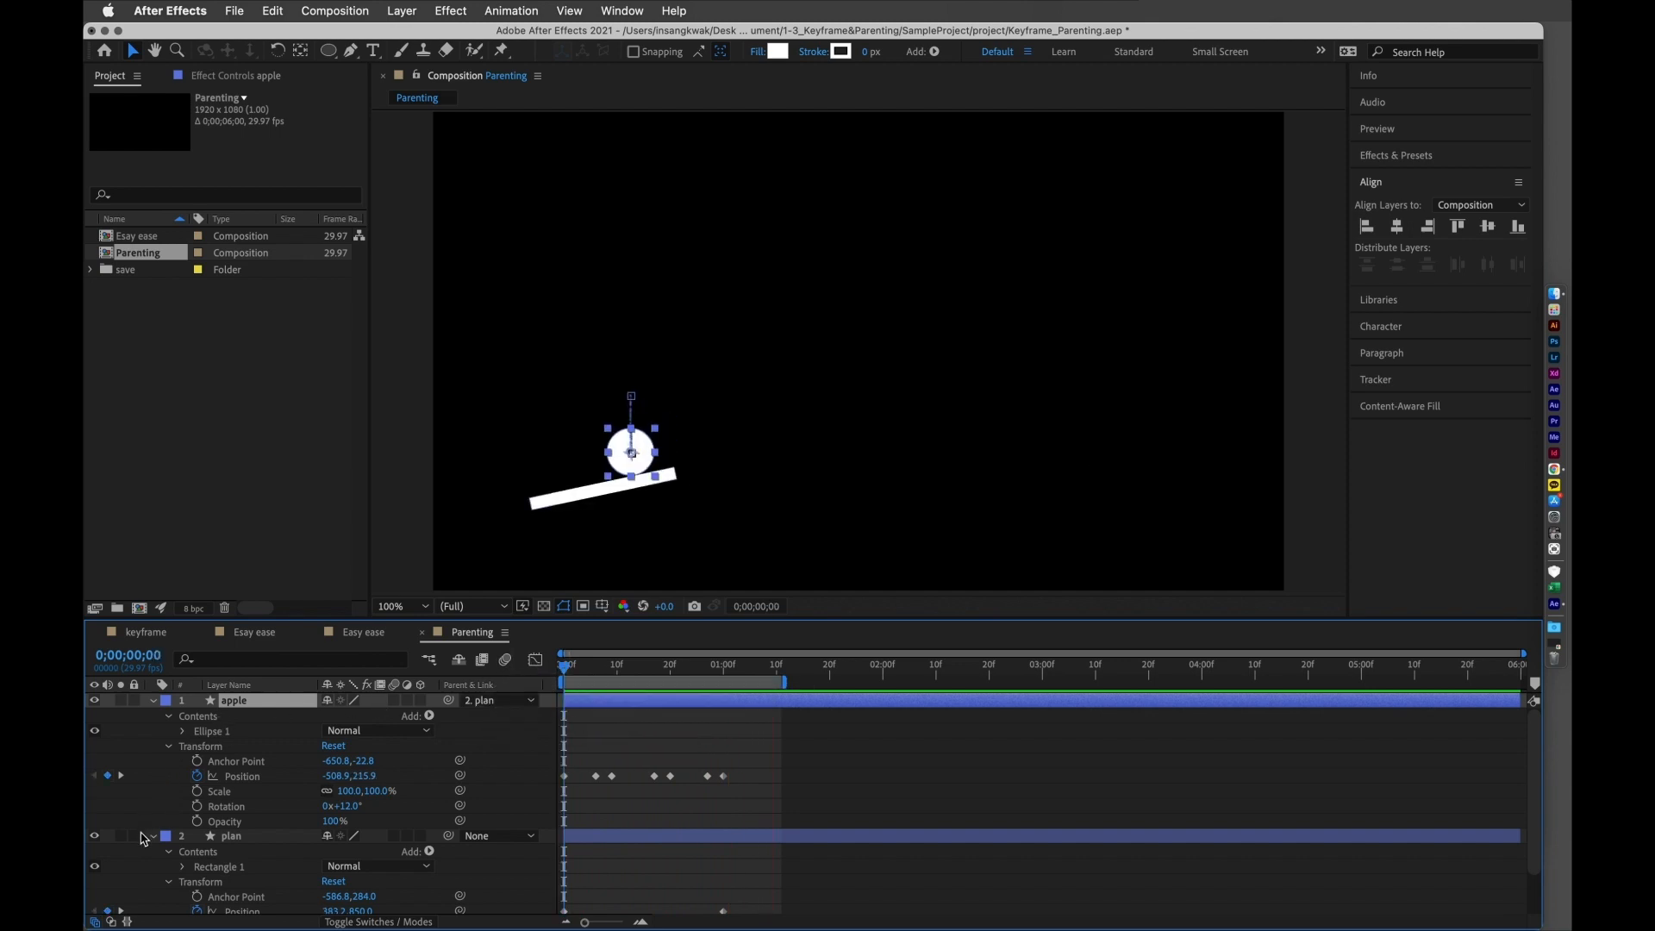
- Steepen the plan bar's tilts: set its Rotation to -30° at 0;00;00;00 and increase the clockwise rotation at 0;00;00;22
click(152, 835)
click(154, 702)
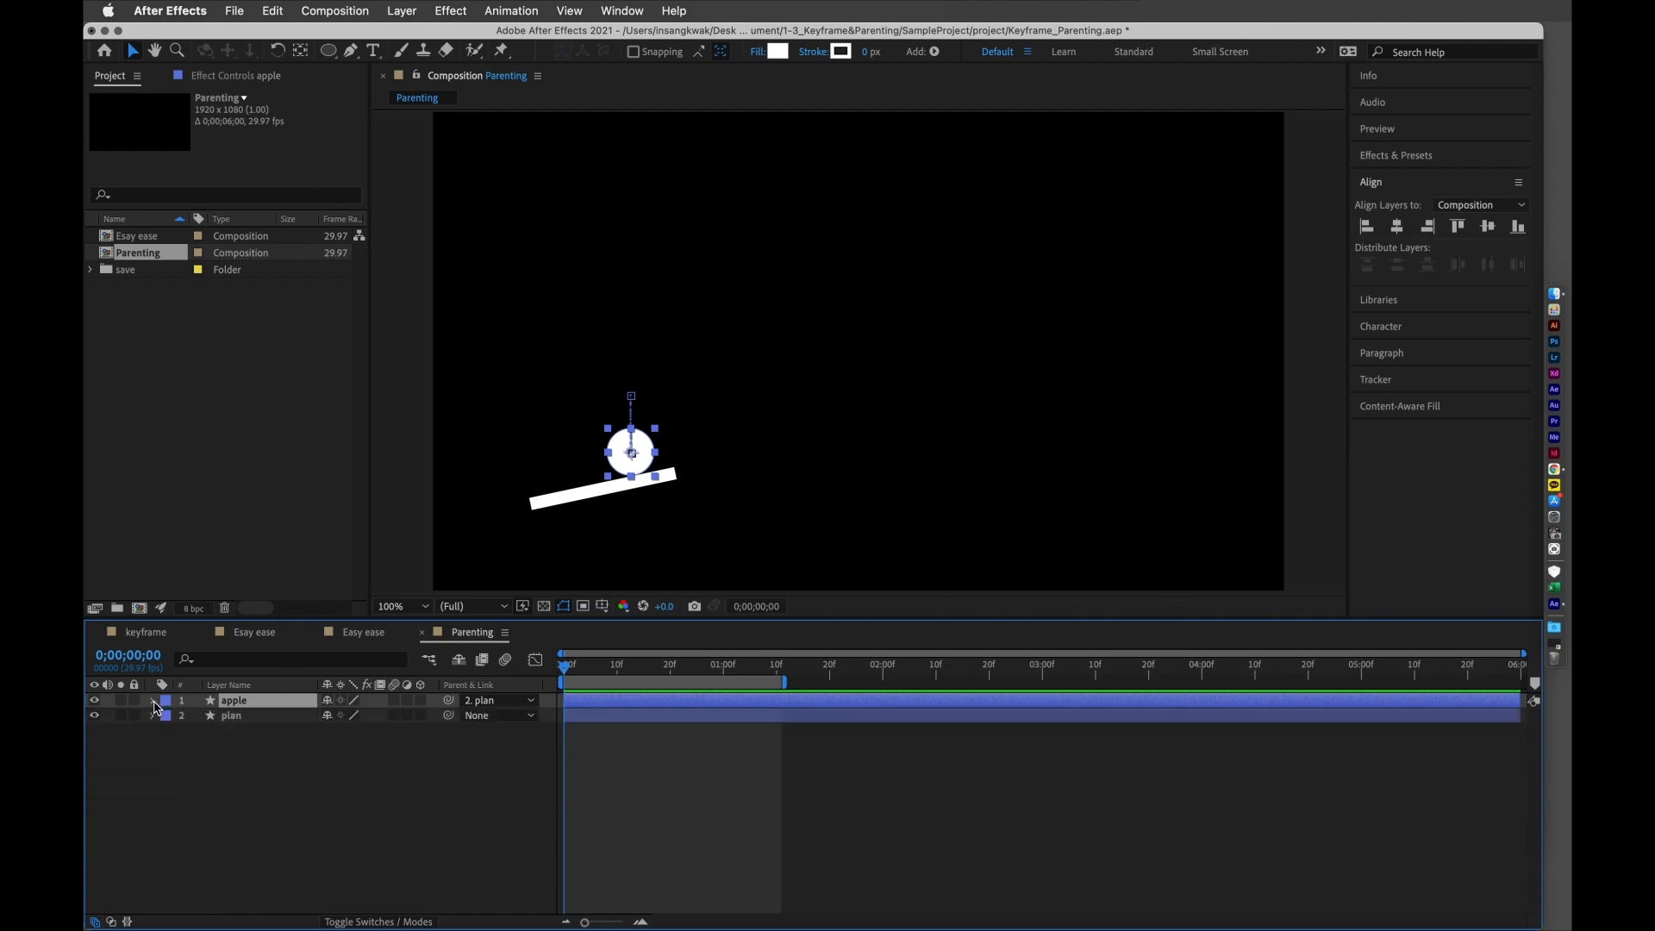
click(244, 831)
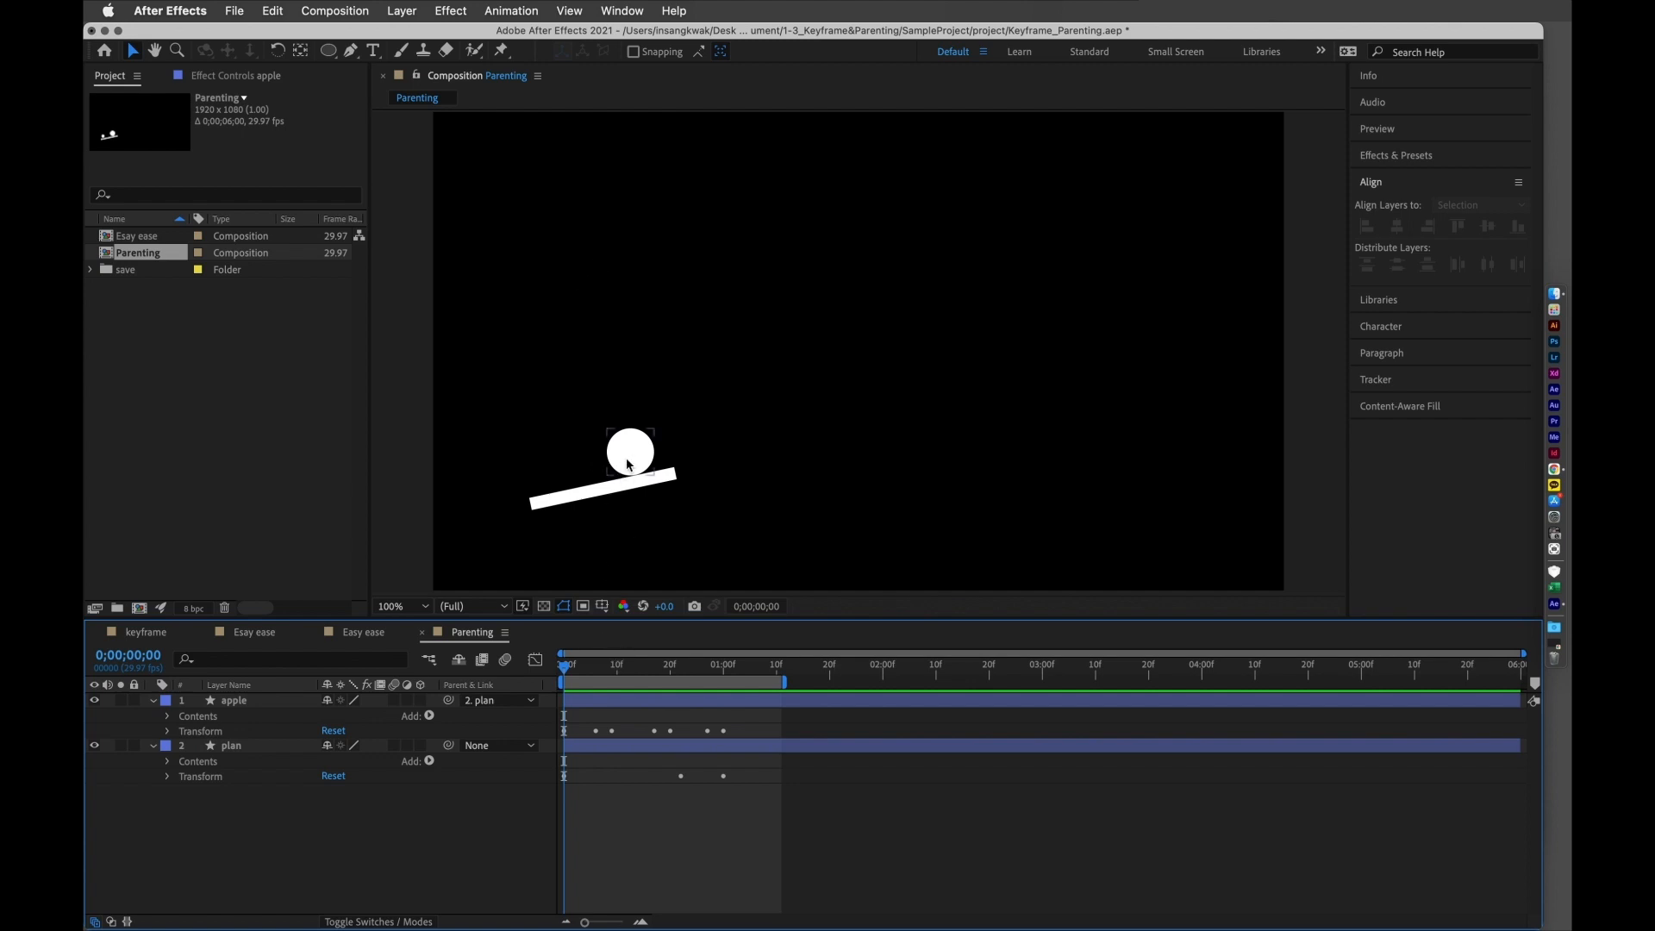
mouse_move(567, 671)
mouse_down()
mouse_move(671, 693)
mouse_move(549, 698)
mouse_up()
click(168, 776)
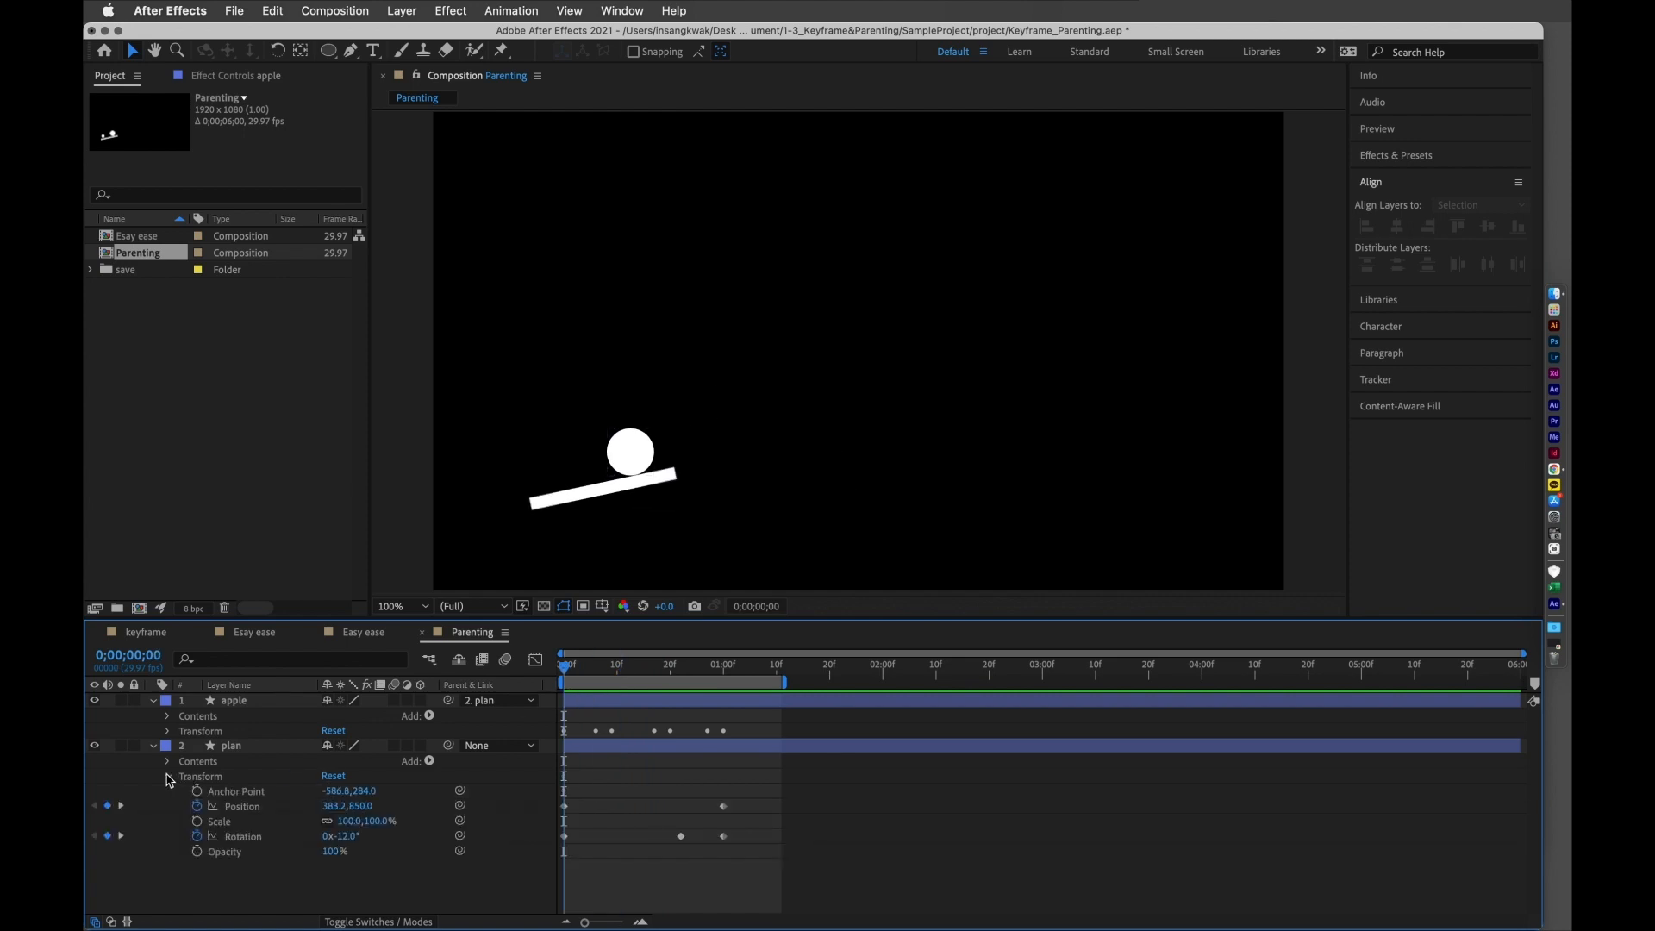
drag(343, 837, 328, 837)
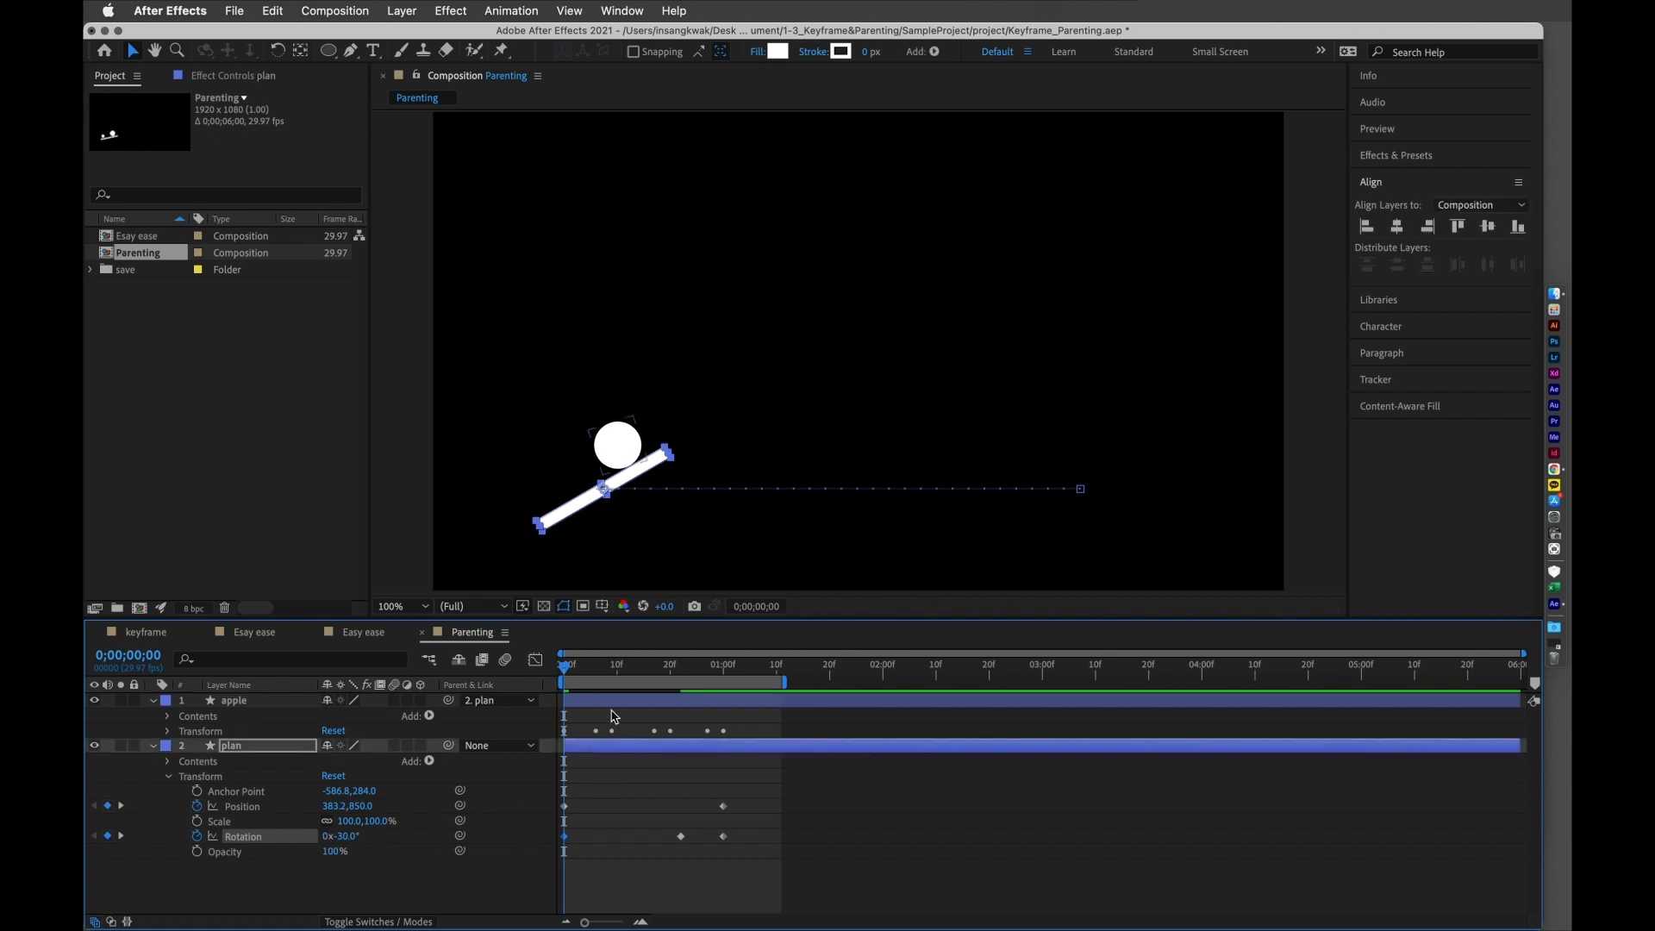
drag(600, 682, 681, 702)
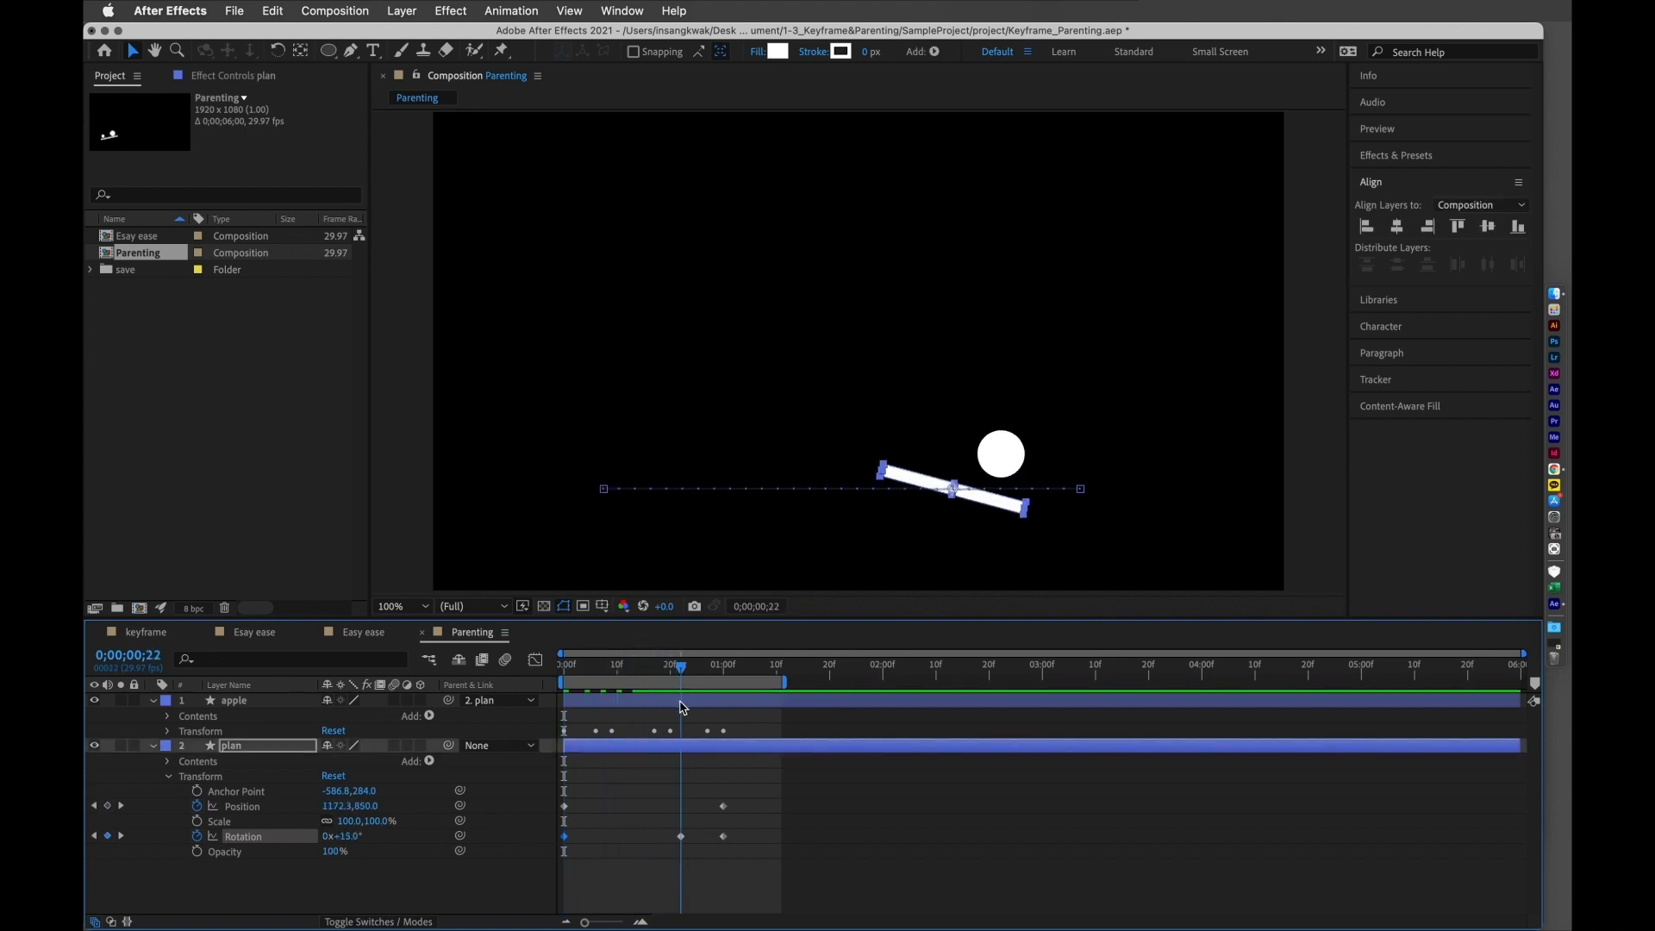
drag(345, 837, 368, 846)
- Preview the apple bouncing on the more steeply tilting bar, ending on the first frame
drag(694, 678, 731, 685)
key(space)
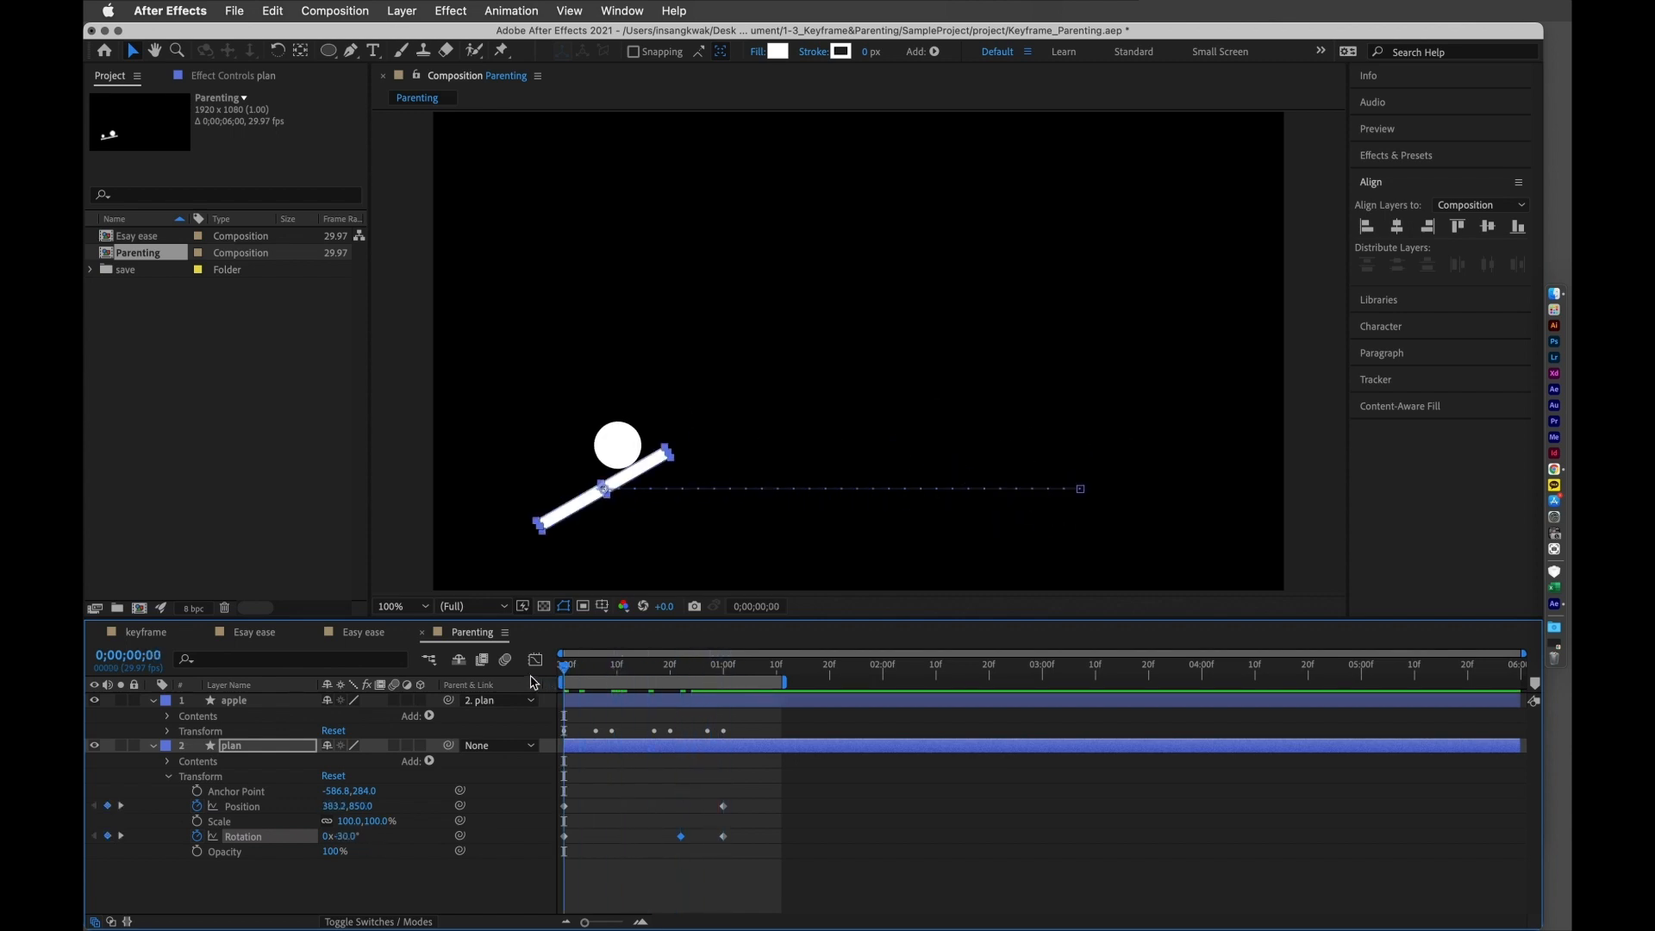
key(space)
drag(576, 676, 562, 731)
drag(568, 678, 521, 706)
click(679, 872)
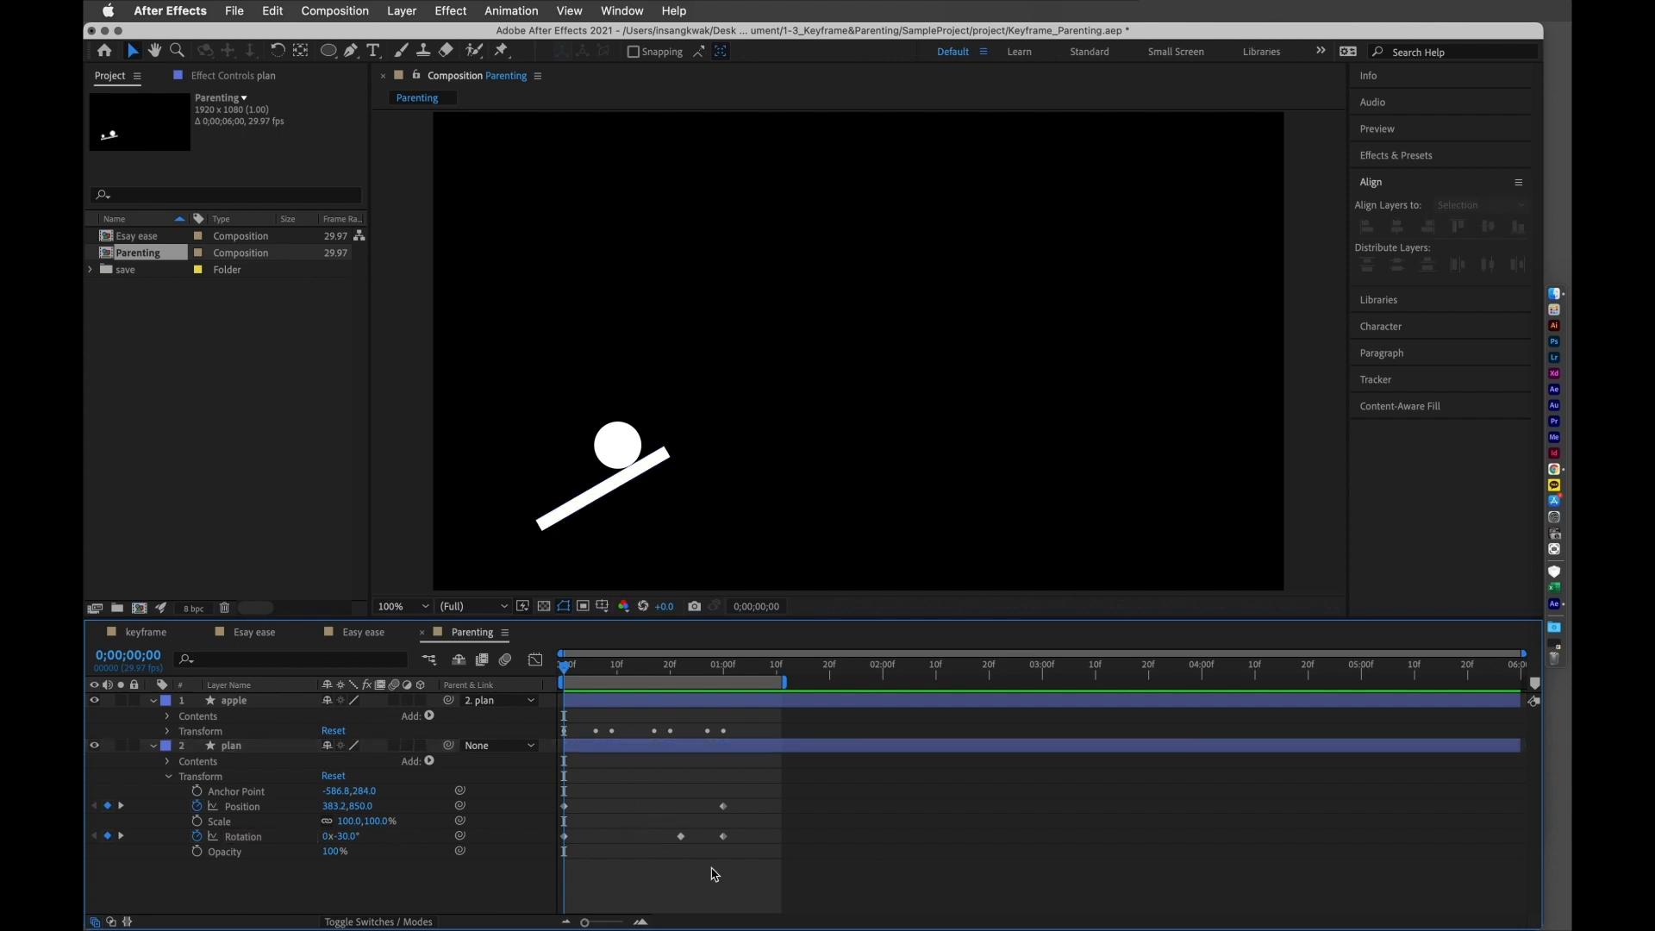
- Delete the plan layer's Position keyframes so the bar only rotates in place, and scrub through the result
drag(758, 820, 559, 783)
key(Delete)
drag(580, 666, 644, 697)
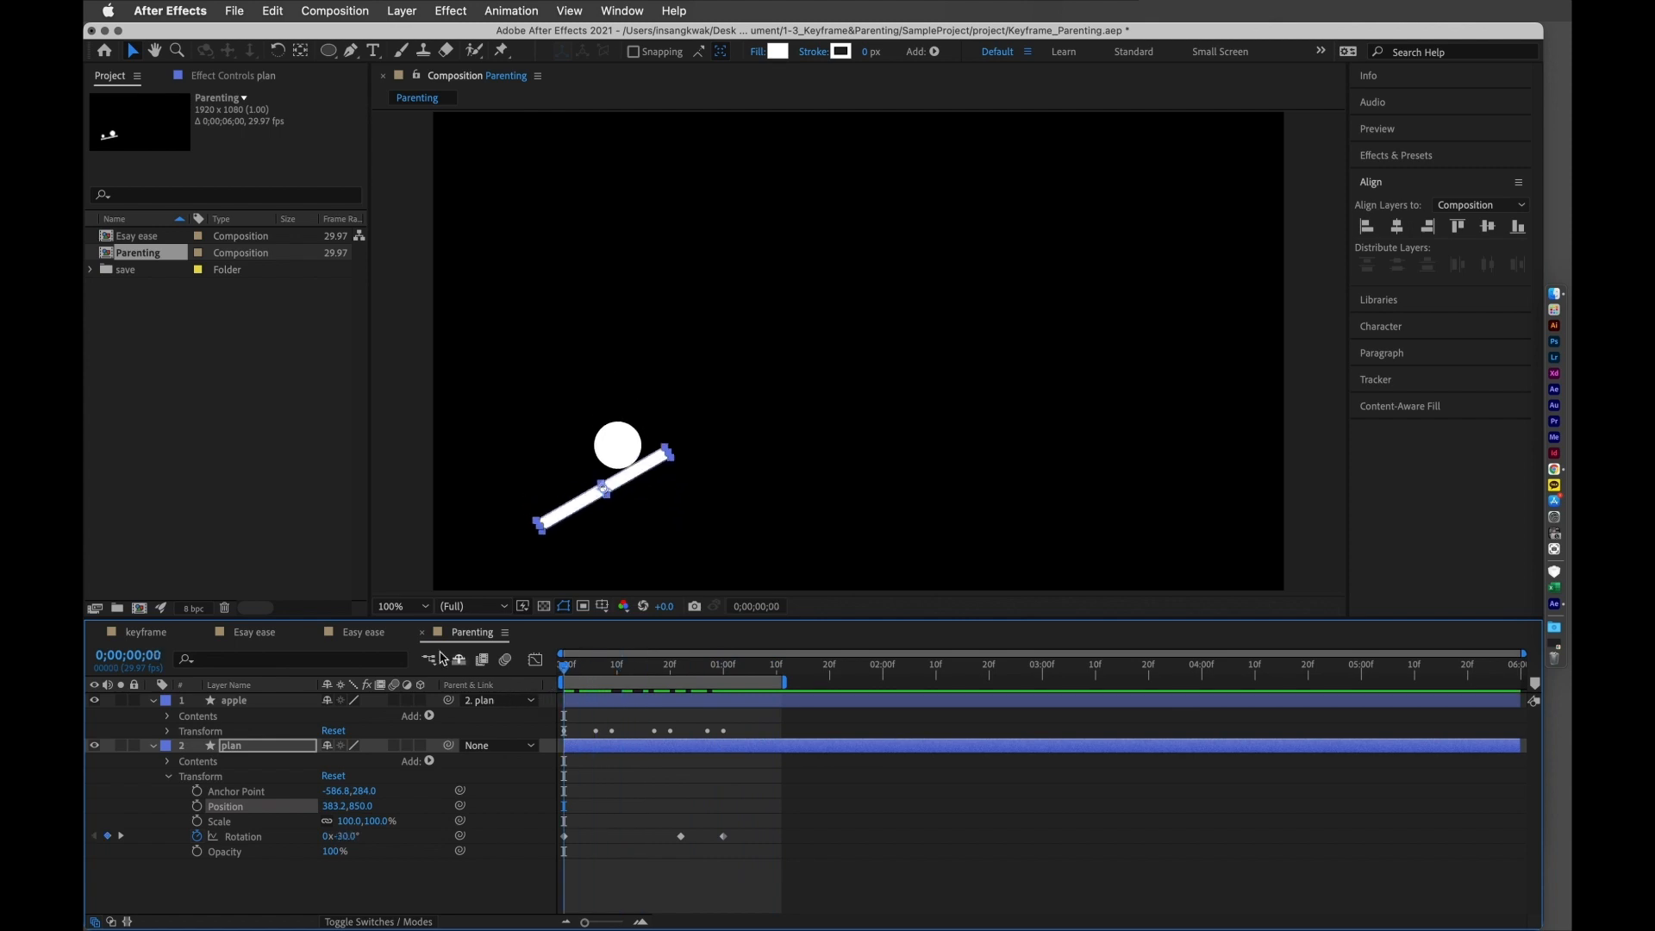
- Draw a small circle as a new shape layer, centre its anchor point and place it on the bar beside the apple
click(534, 299)
click(329, 50)
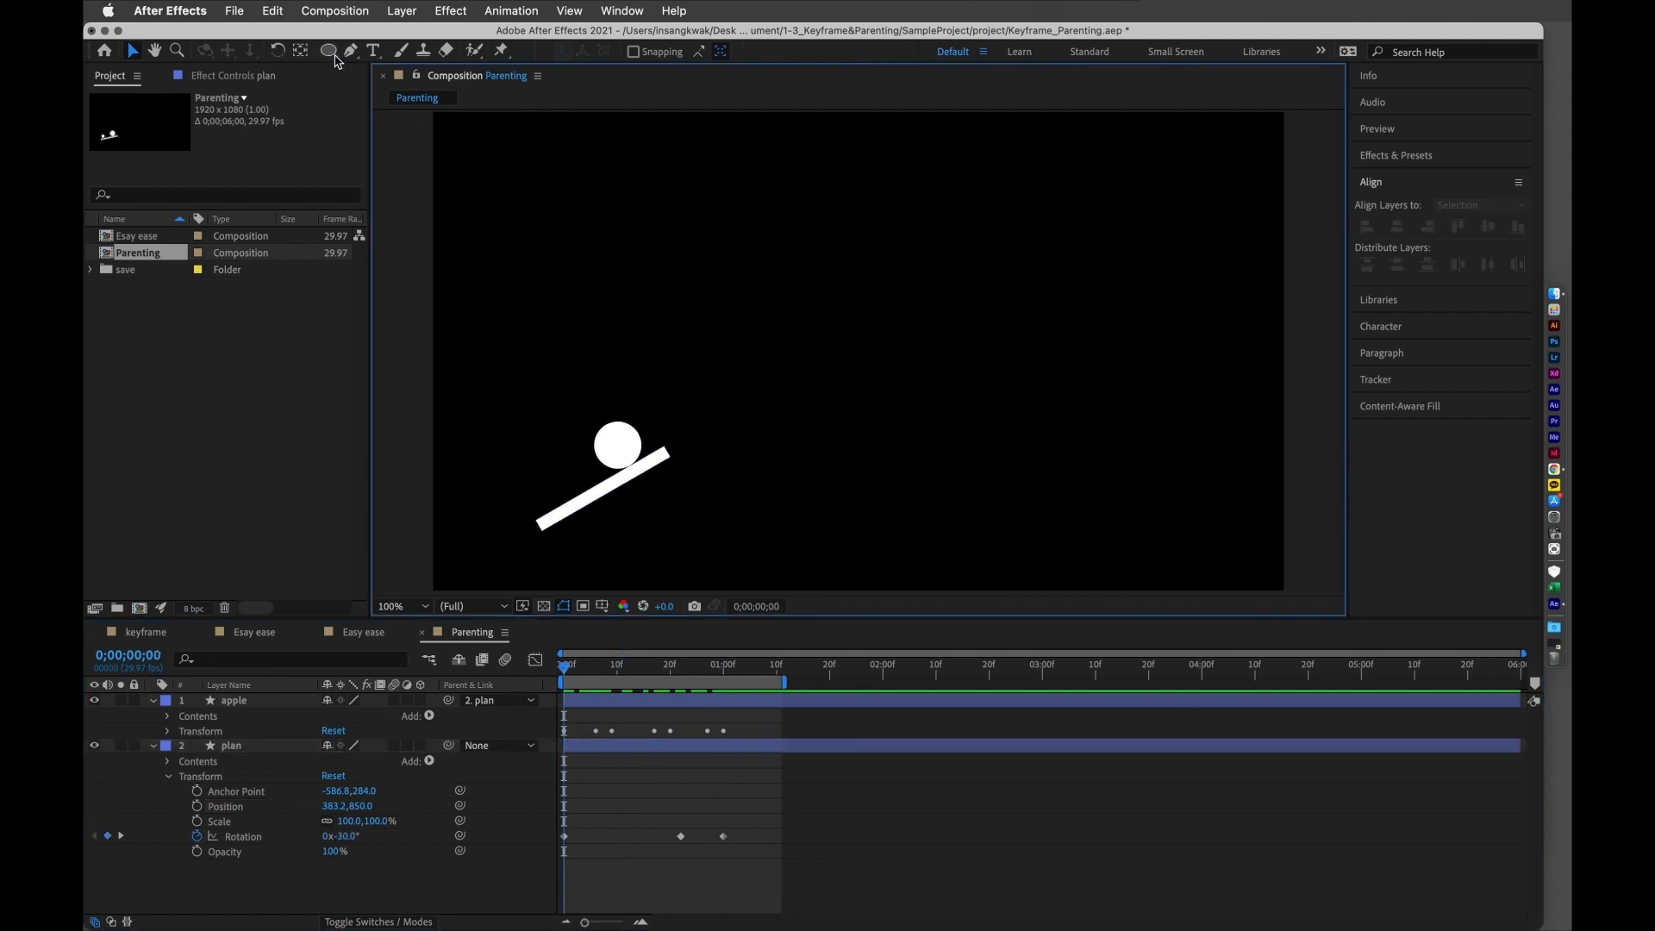
drag(533, 269, 568, 302)
key(v)
click(669, 346)
click(557, 292)
key(y)
drag(860, 354, 599, 484)
key(v)
click(611, 338)
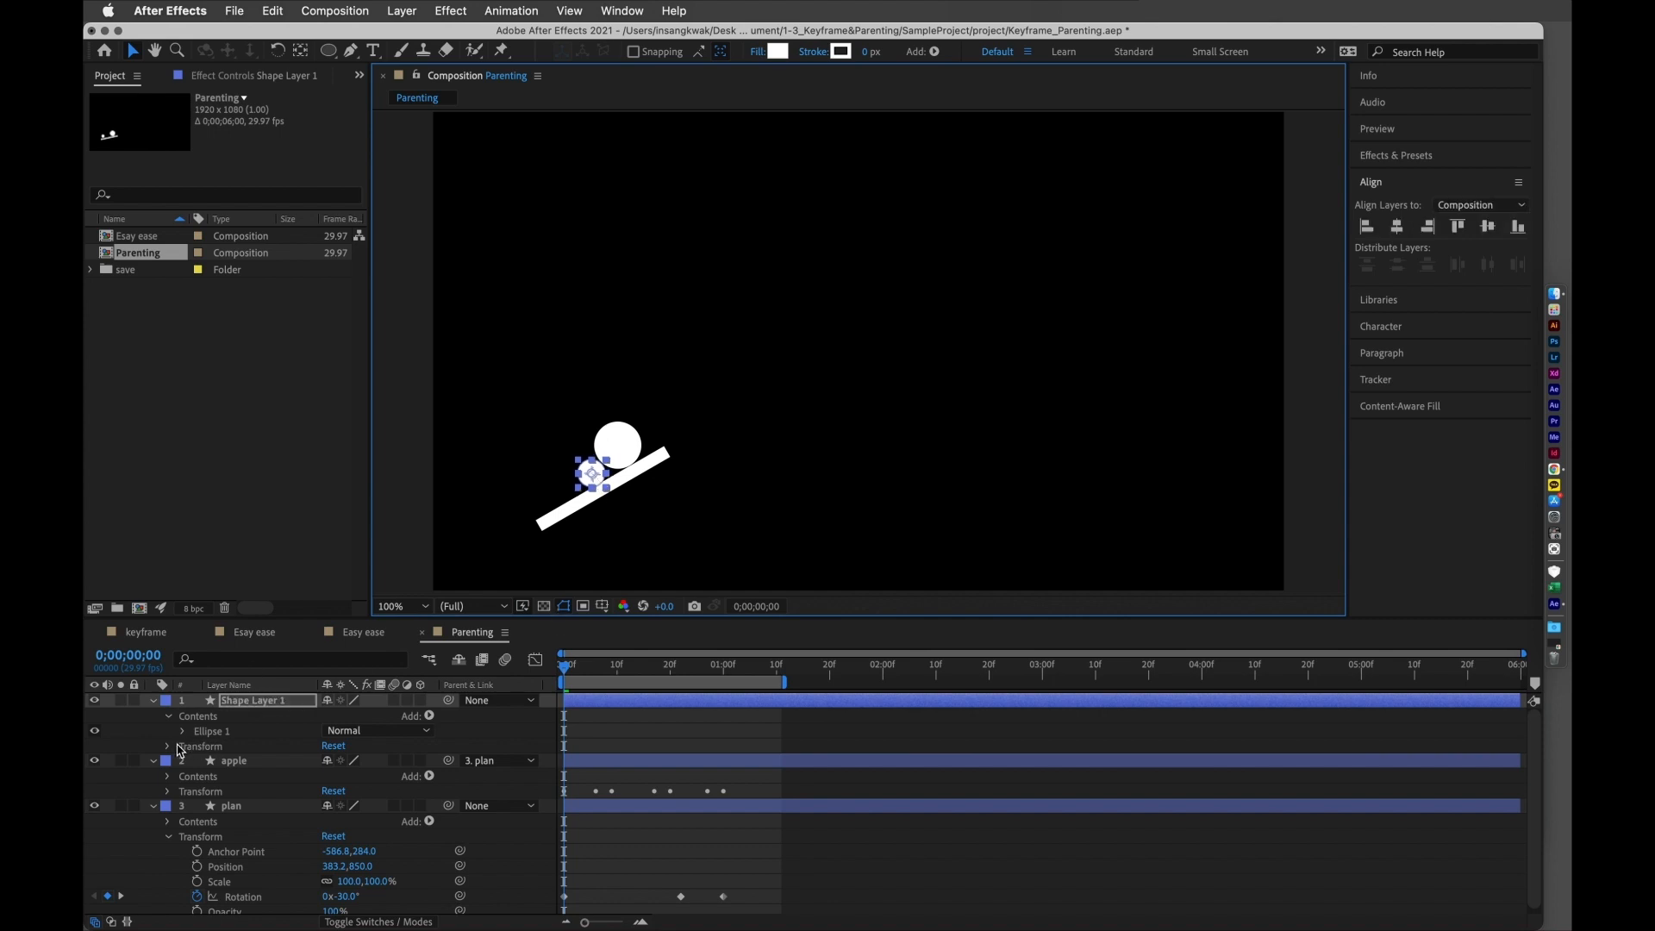
- Show the small circle layer's Transform properties and rename the layer to ball
click(169, 745)
right_click(241, 703)
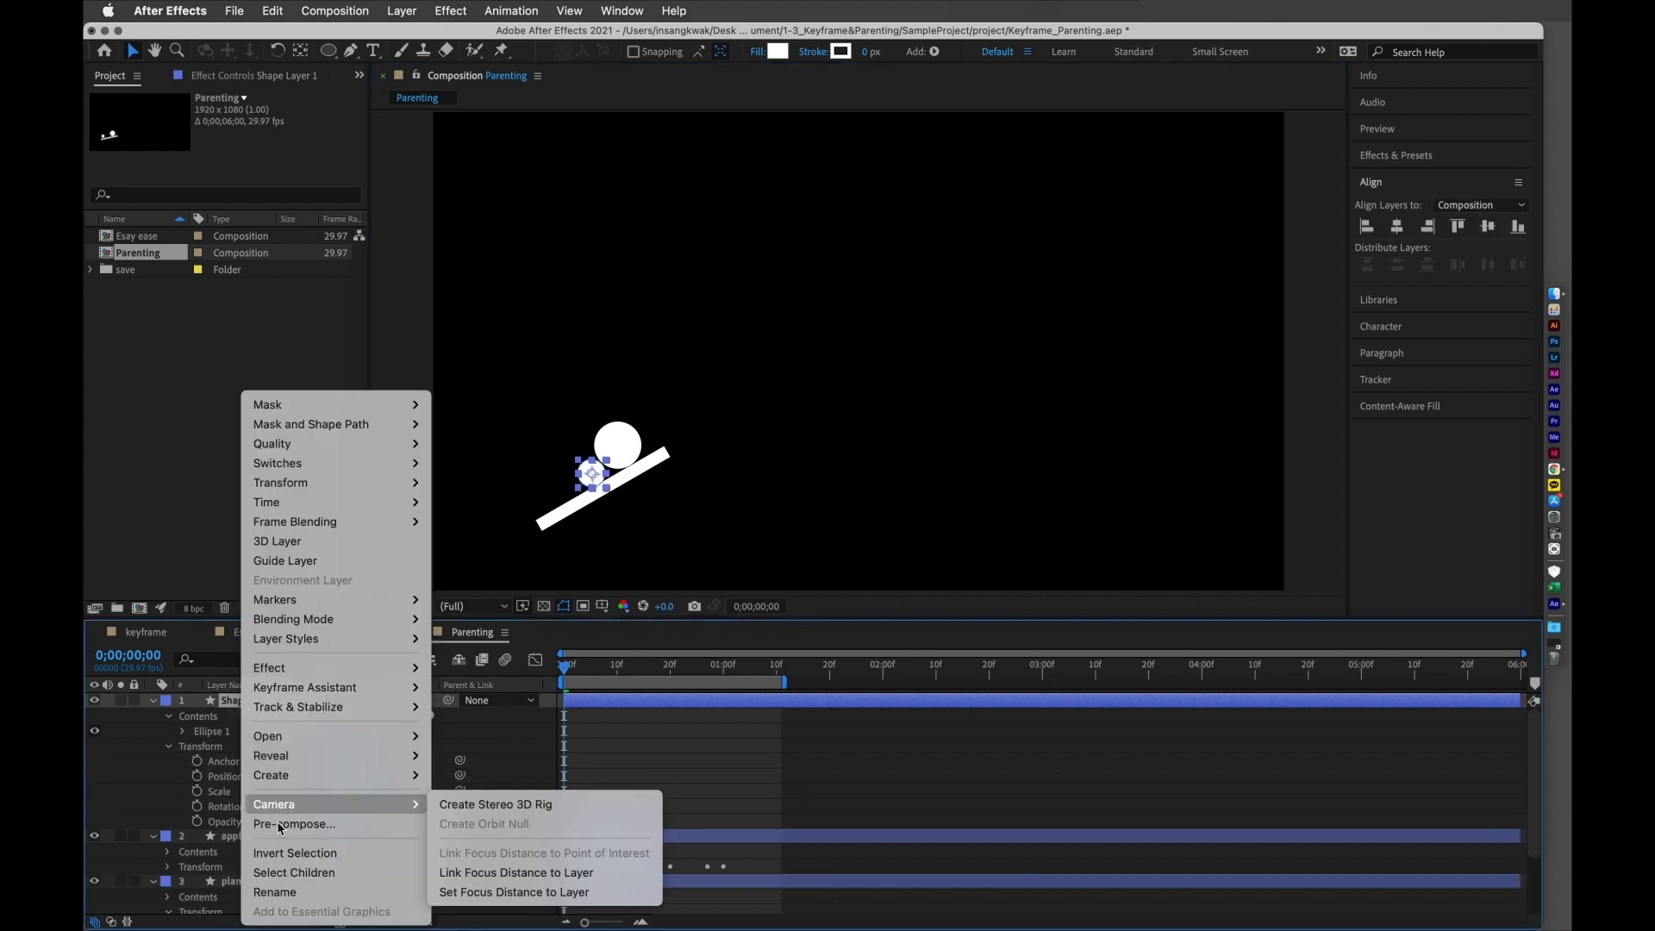
click(274, 892)
text(ball)
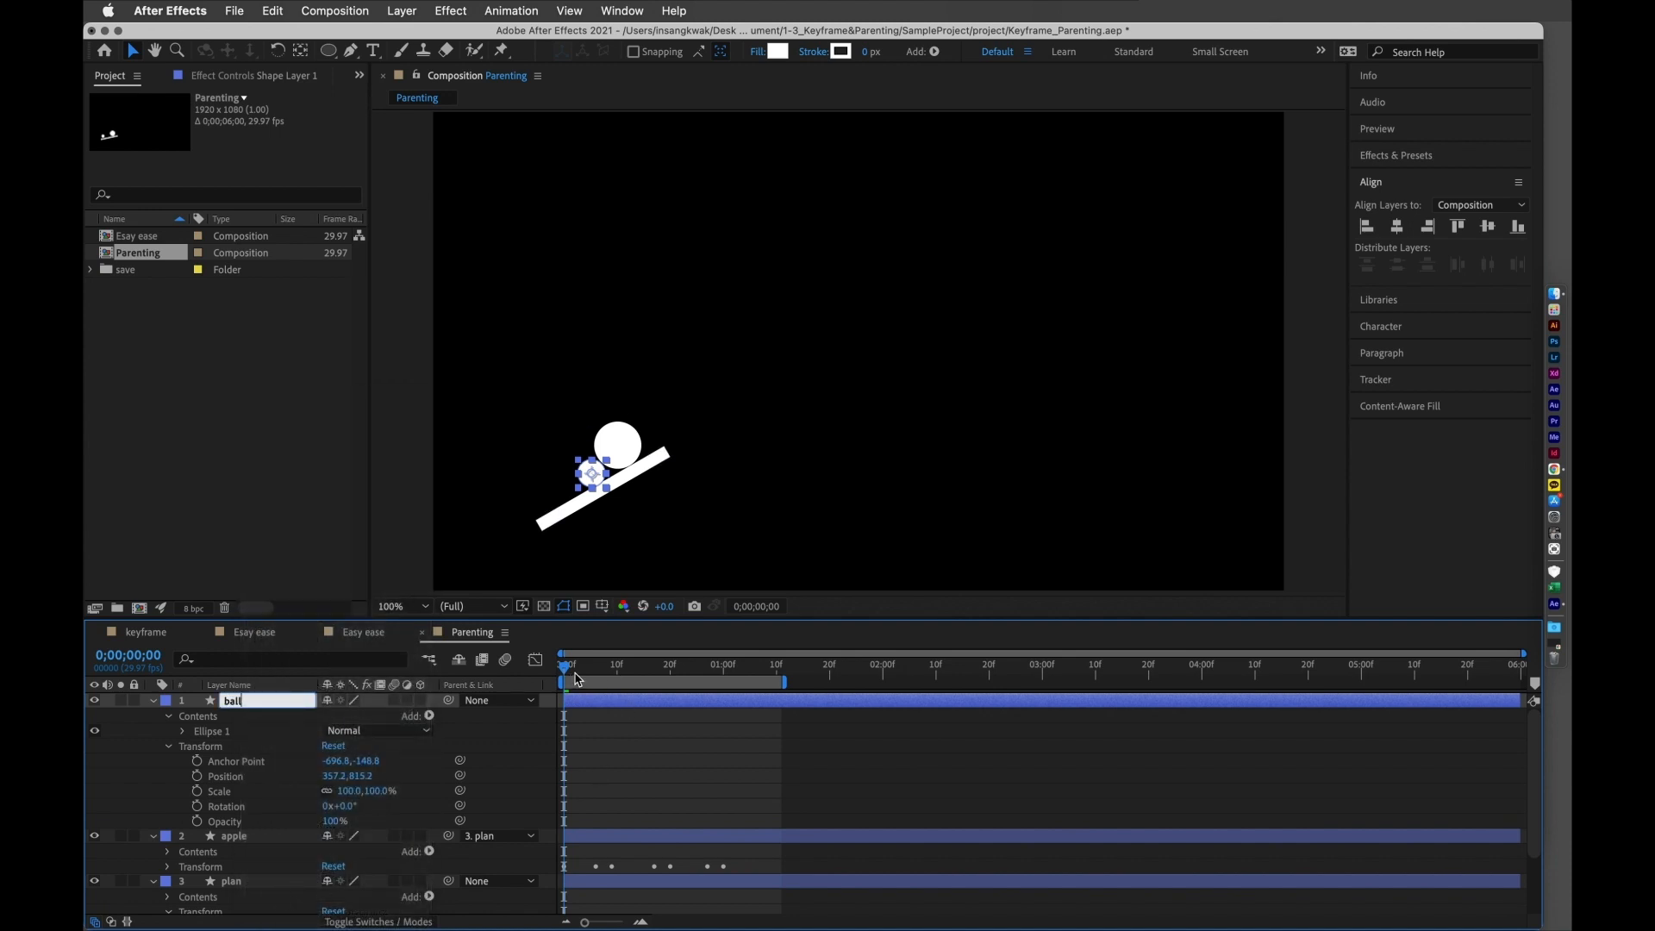
key(Return)
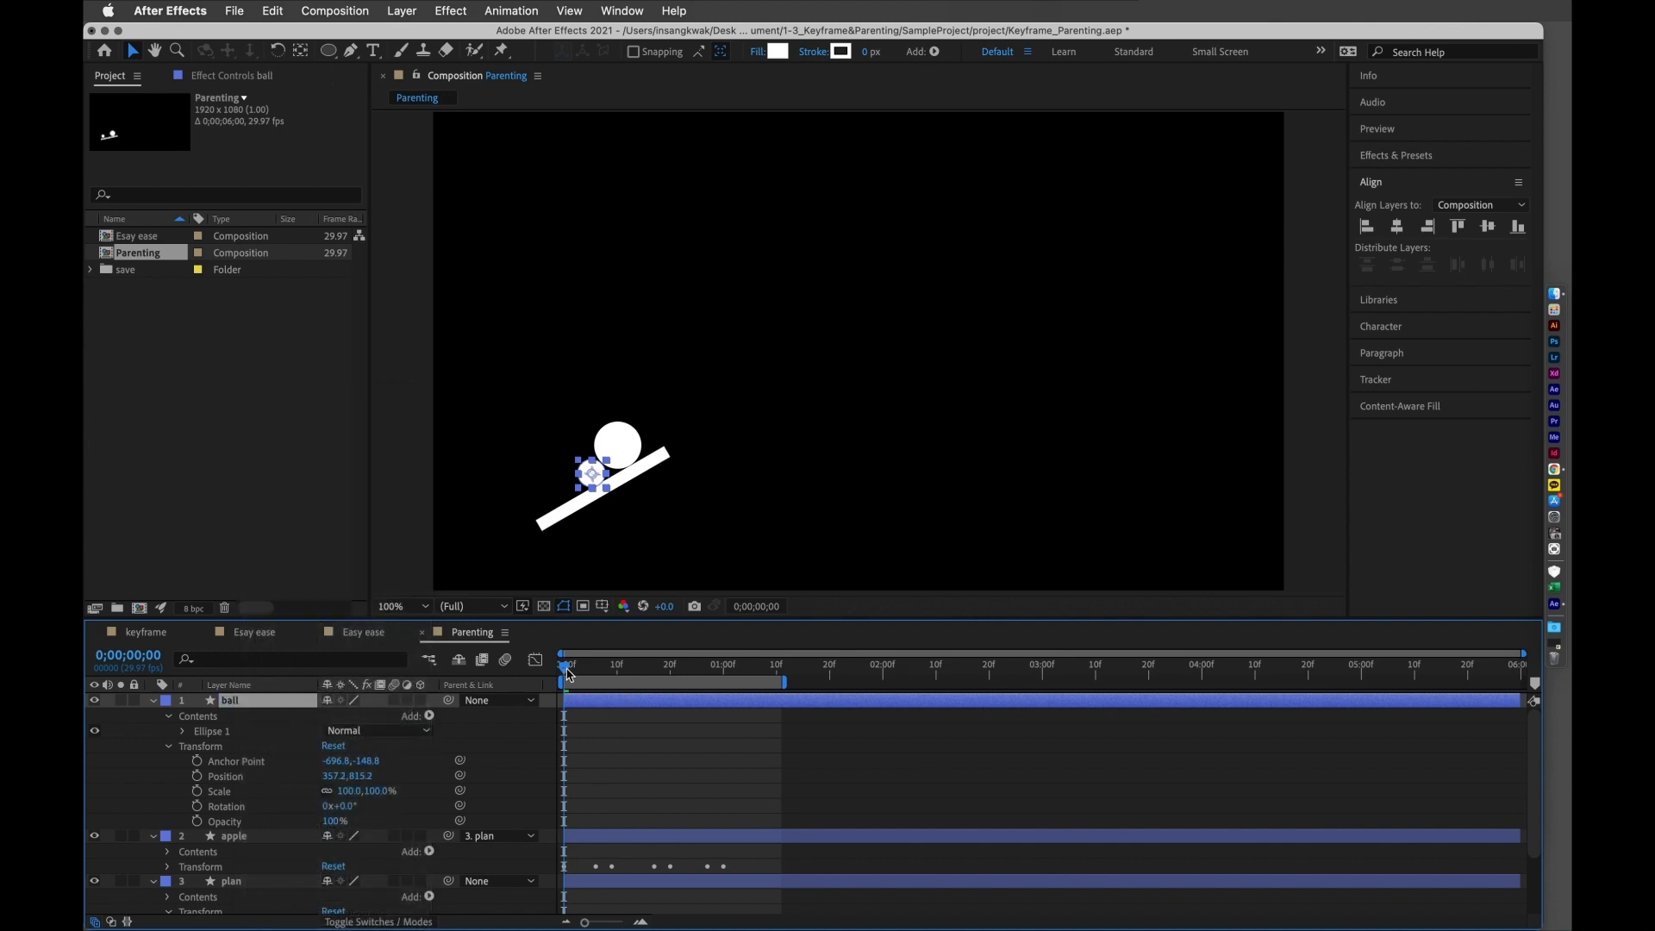
- Keyframe the ball's Position at 0;00;00;00, and raise it straight up to 357.2, 195.2 at 0;00;00;10
click(197, 776)
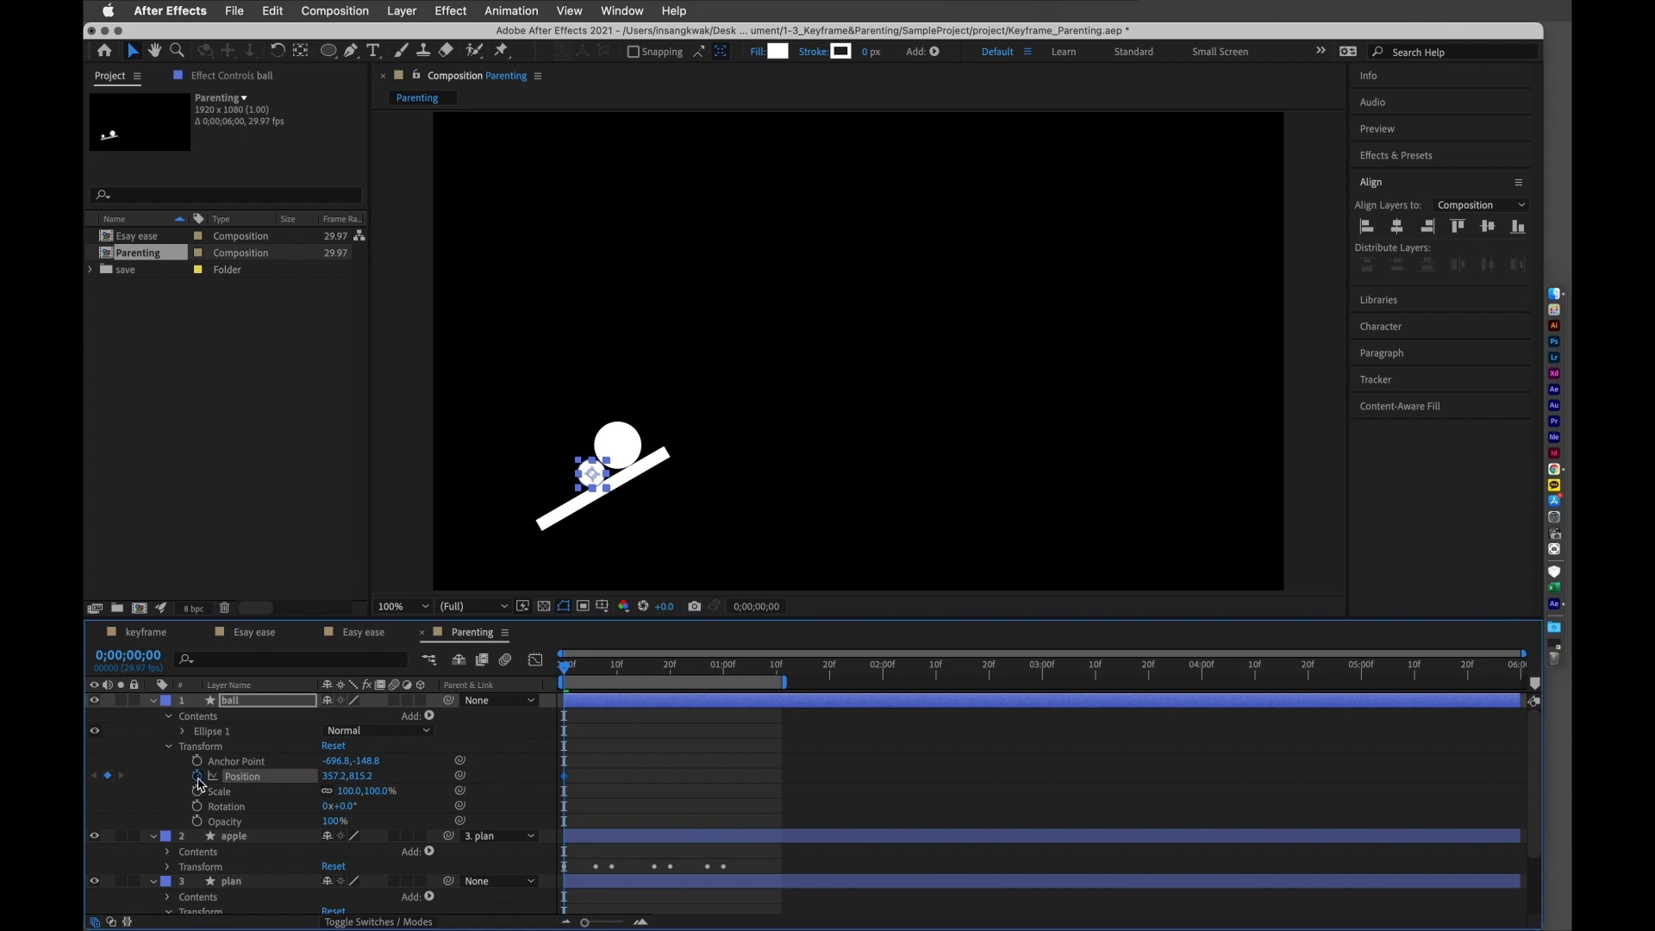
drag(569, 676, 620, 683)
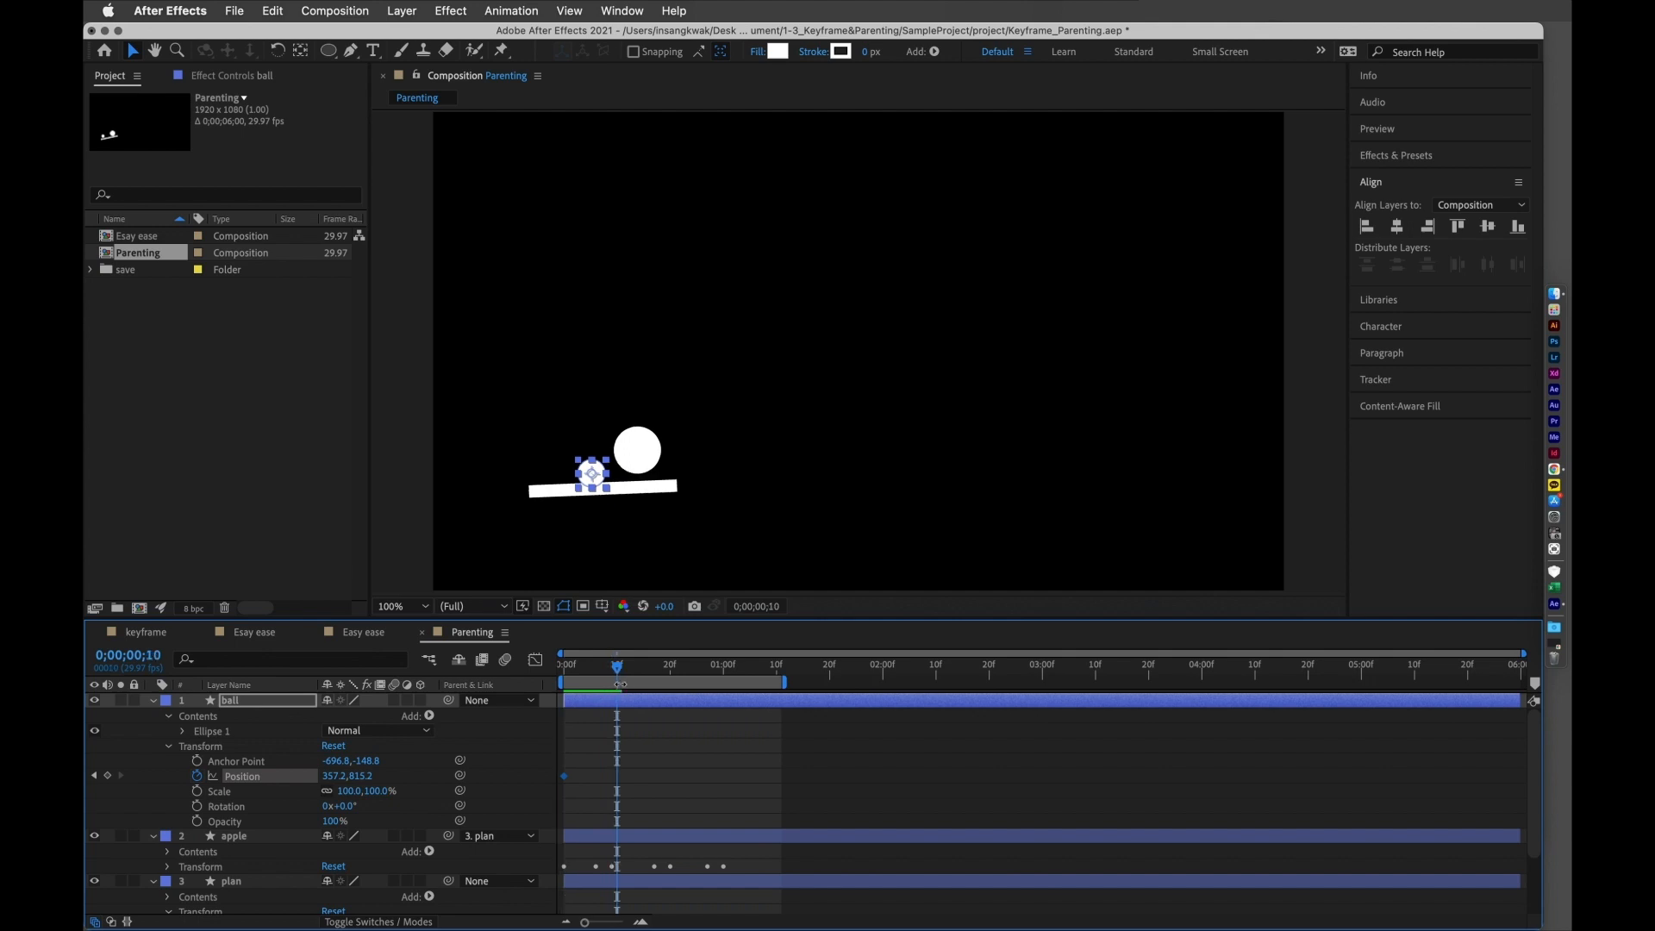
drag(591, 469, 613, 196)
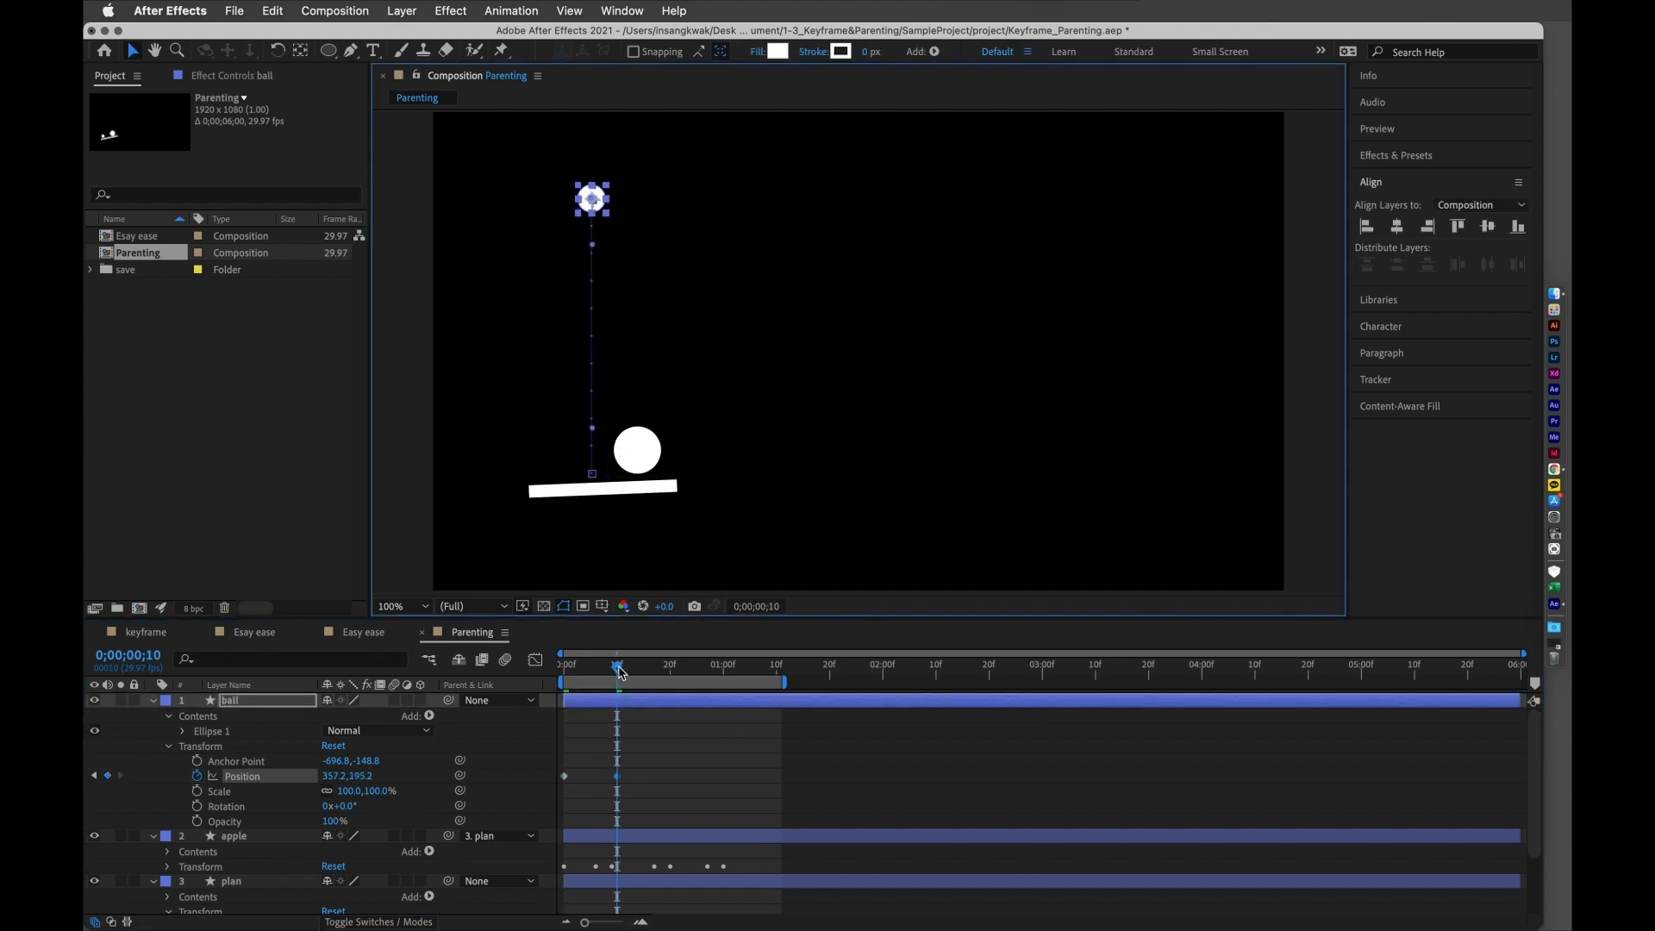
- Copy the ball's first Position keyframe and paste it at 0;00;00;16 as the landing
click(645, 677)
drag(645, 677, 649, 673)
click(575, 777)
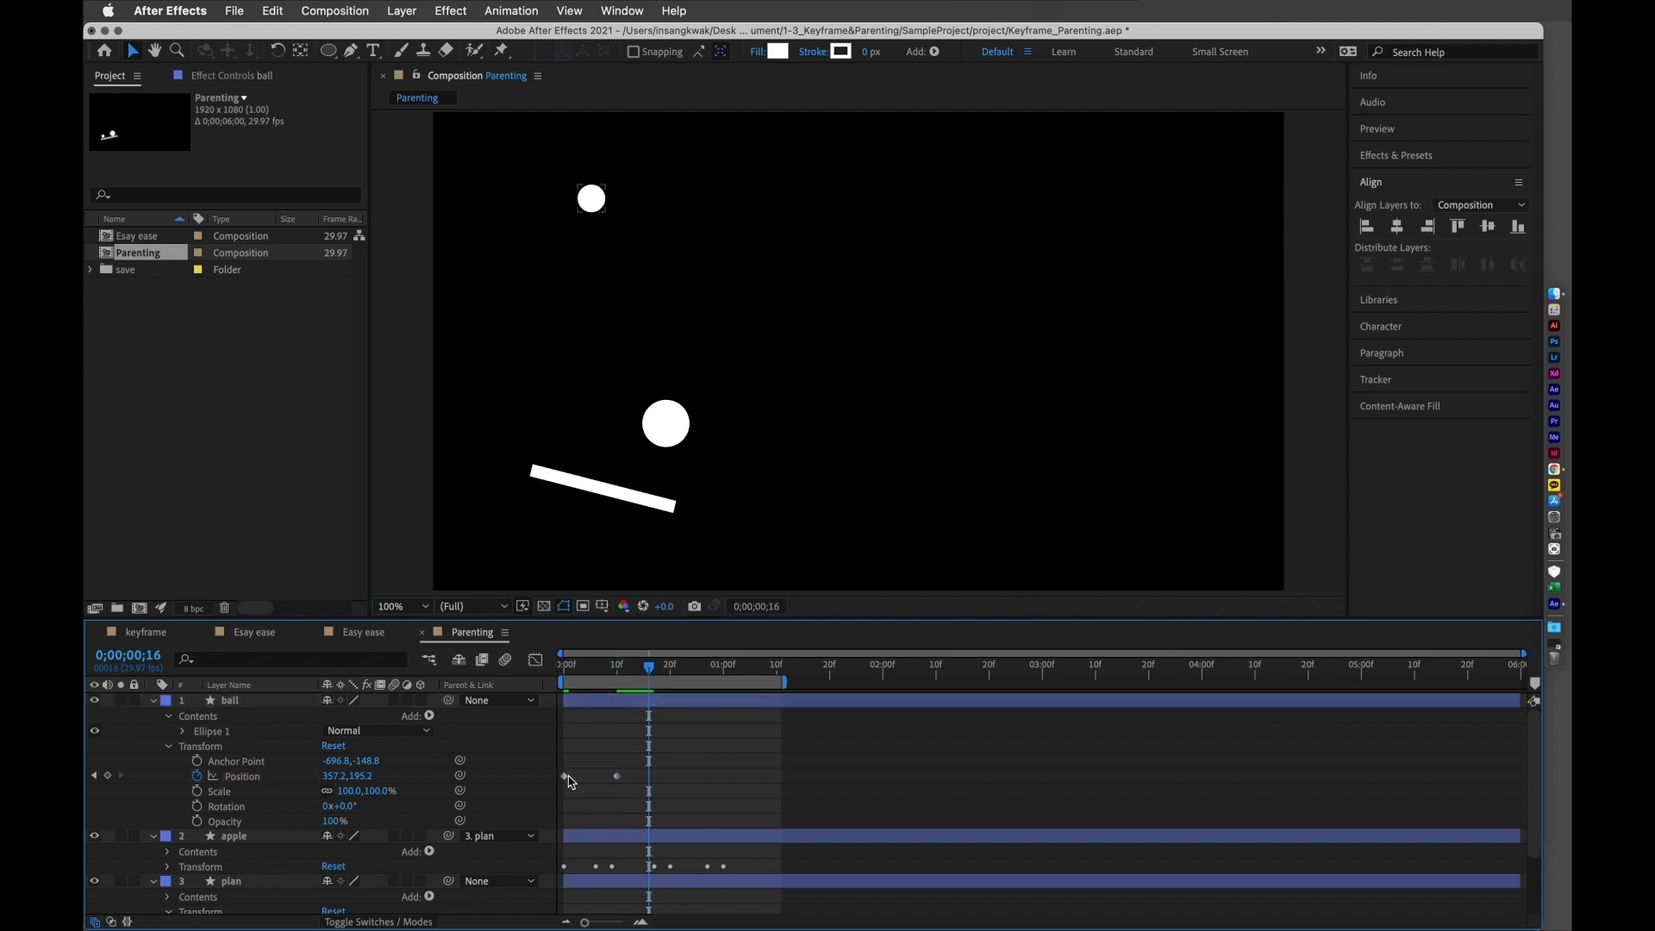
click(564, 776)
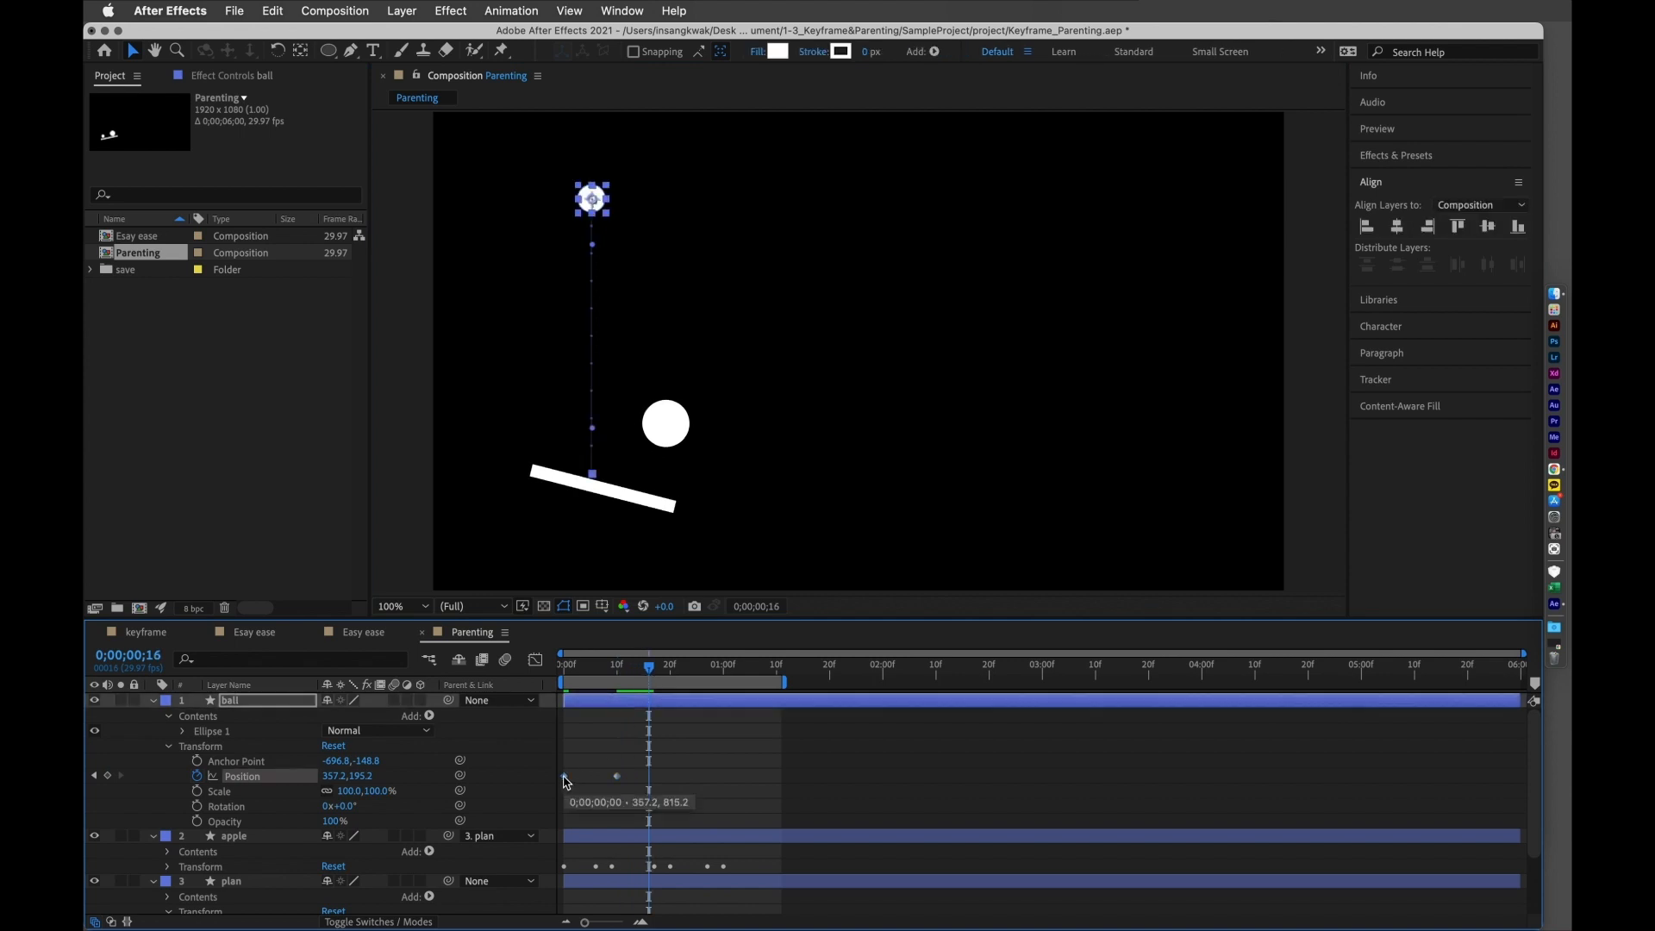
key(ctrl+c)
key(ctrl+v)
- Duplicate the ball's peak and landing Position keyframes starting at 0;00;00;23
drag(607, 744, 675, 793)
click(687, 679)
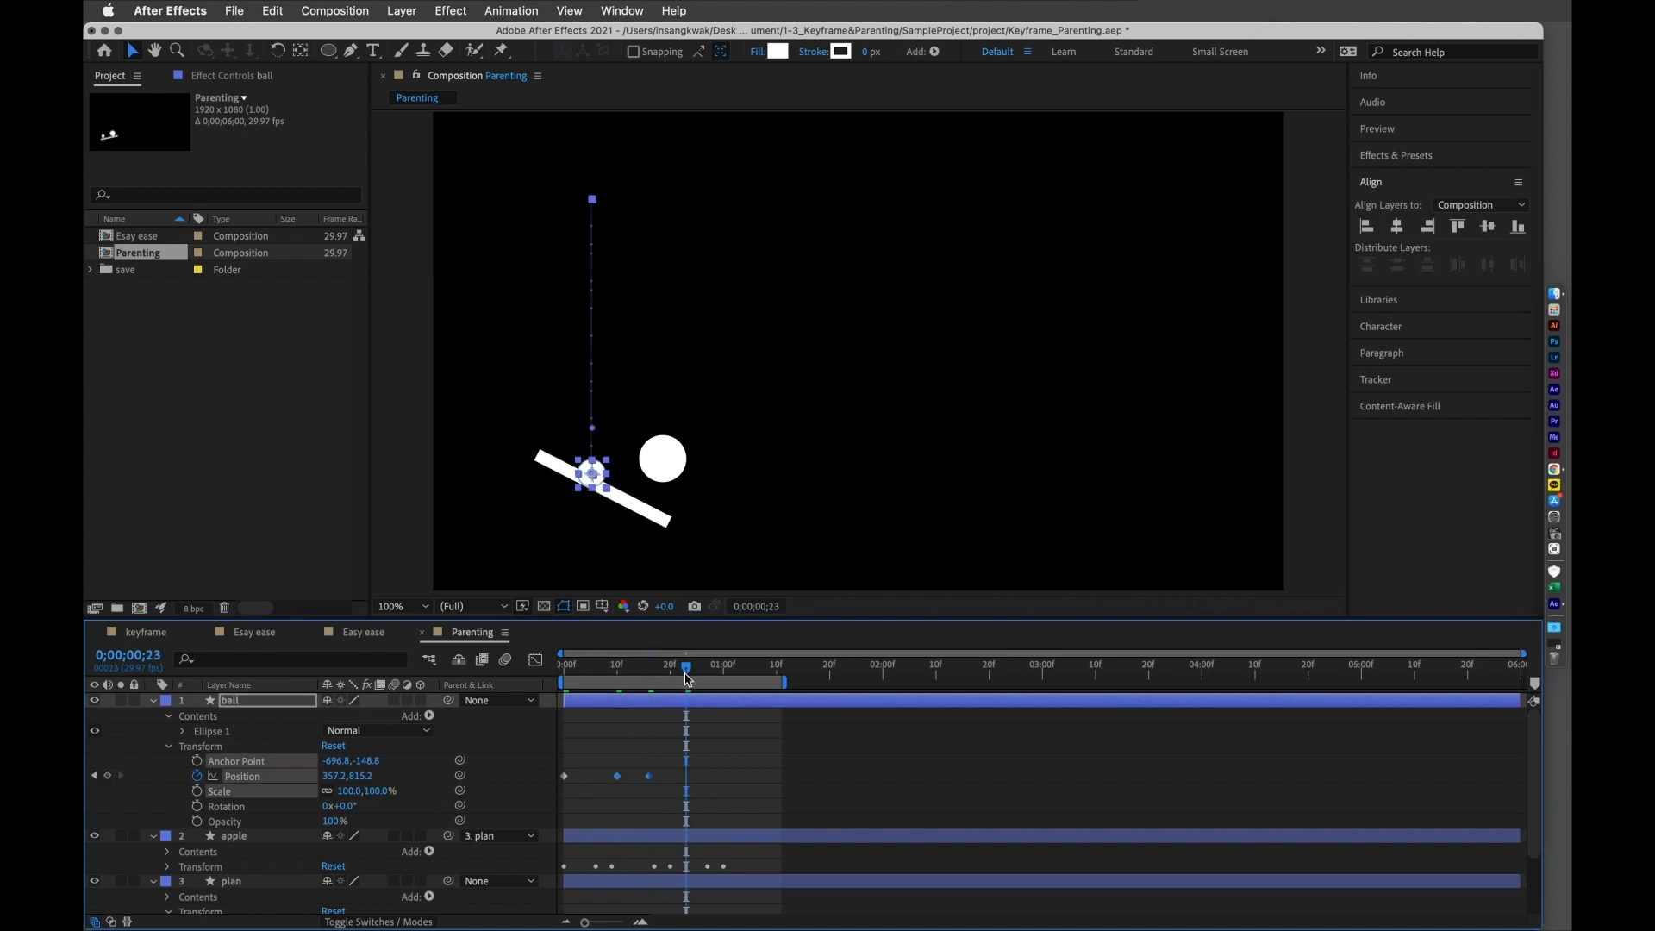
key(ctrl+v)
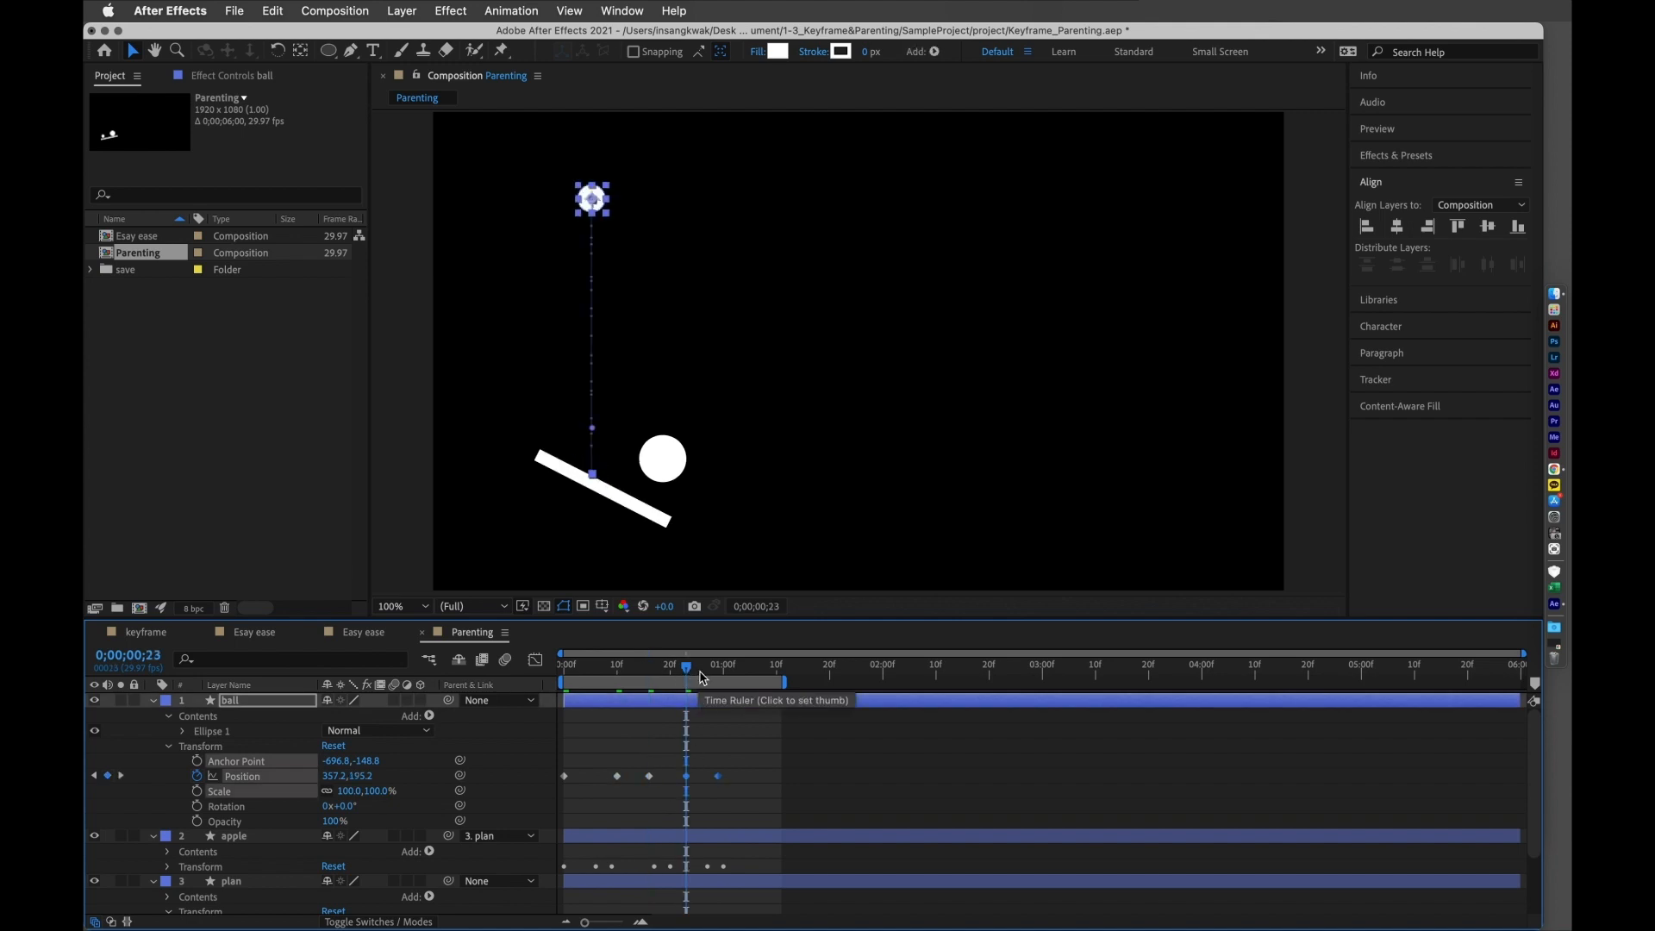
- Move the ball's last two Position keyframes so the final landing falls at 0;00;01;00, and preview the bounce
click(729, 681)
click(724, 681)
drag(685, 746, 727, 786)
key(space)
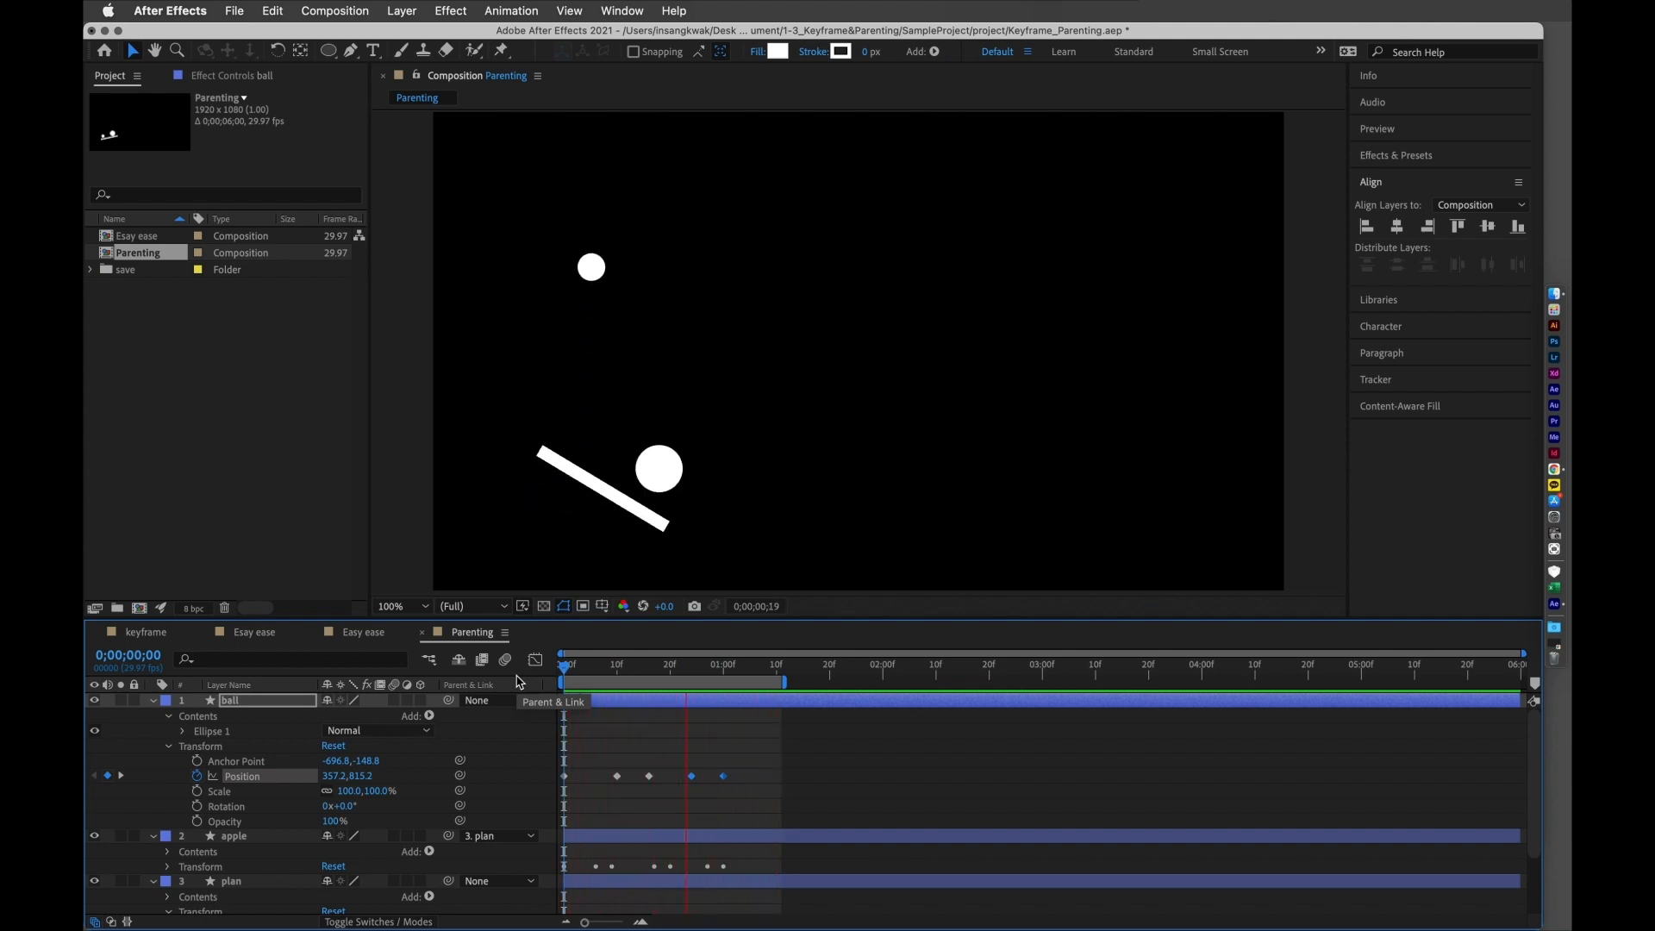
key(space)
drag(592, 675, 562, 675)
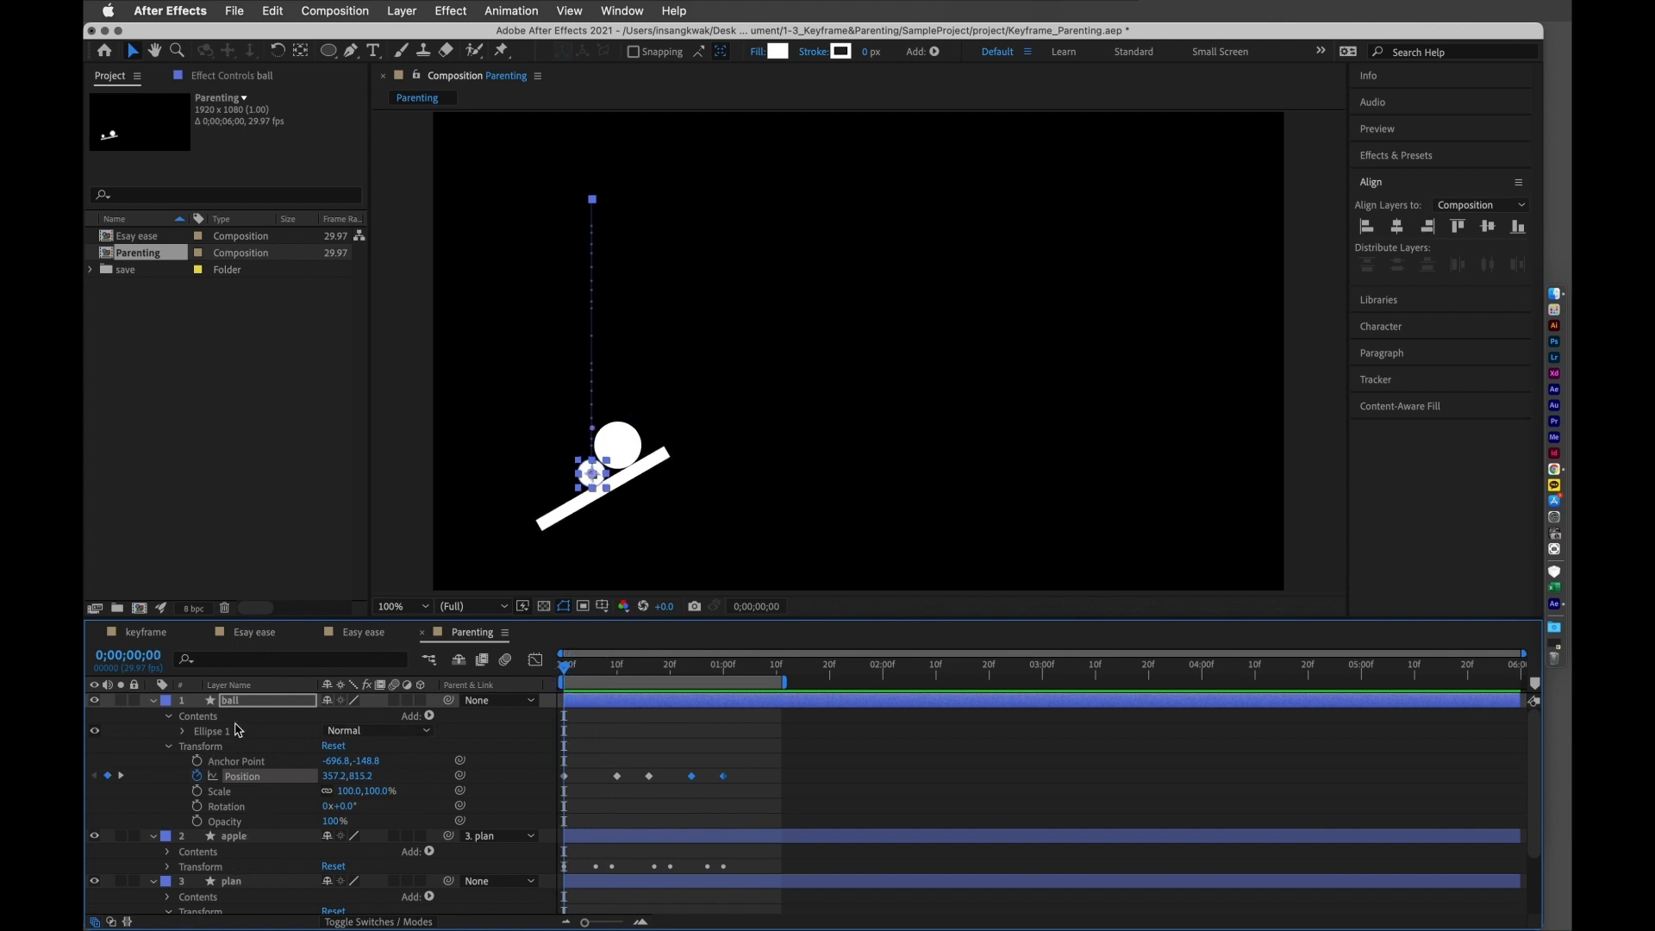
- Try parenting the ball layer to plan, scrub through the motion, and undo the parenting
drag(569, 669, 255, 882)
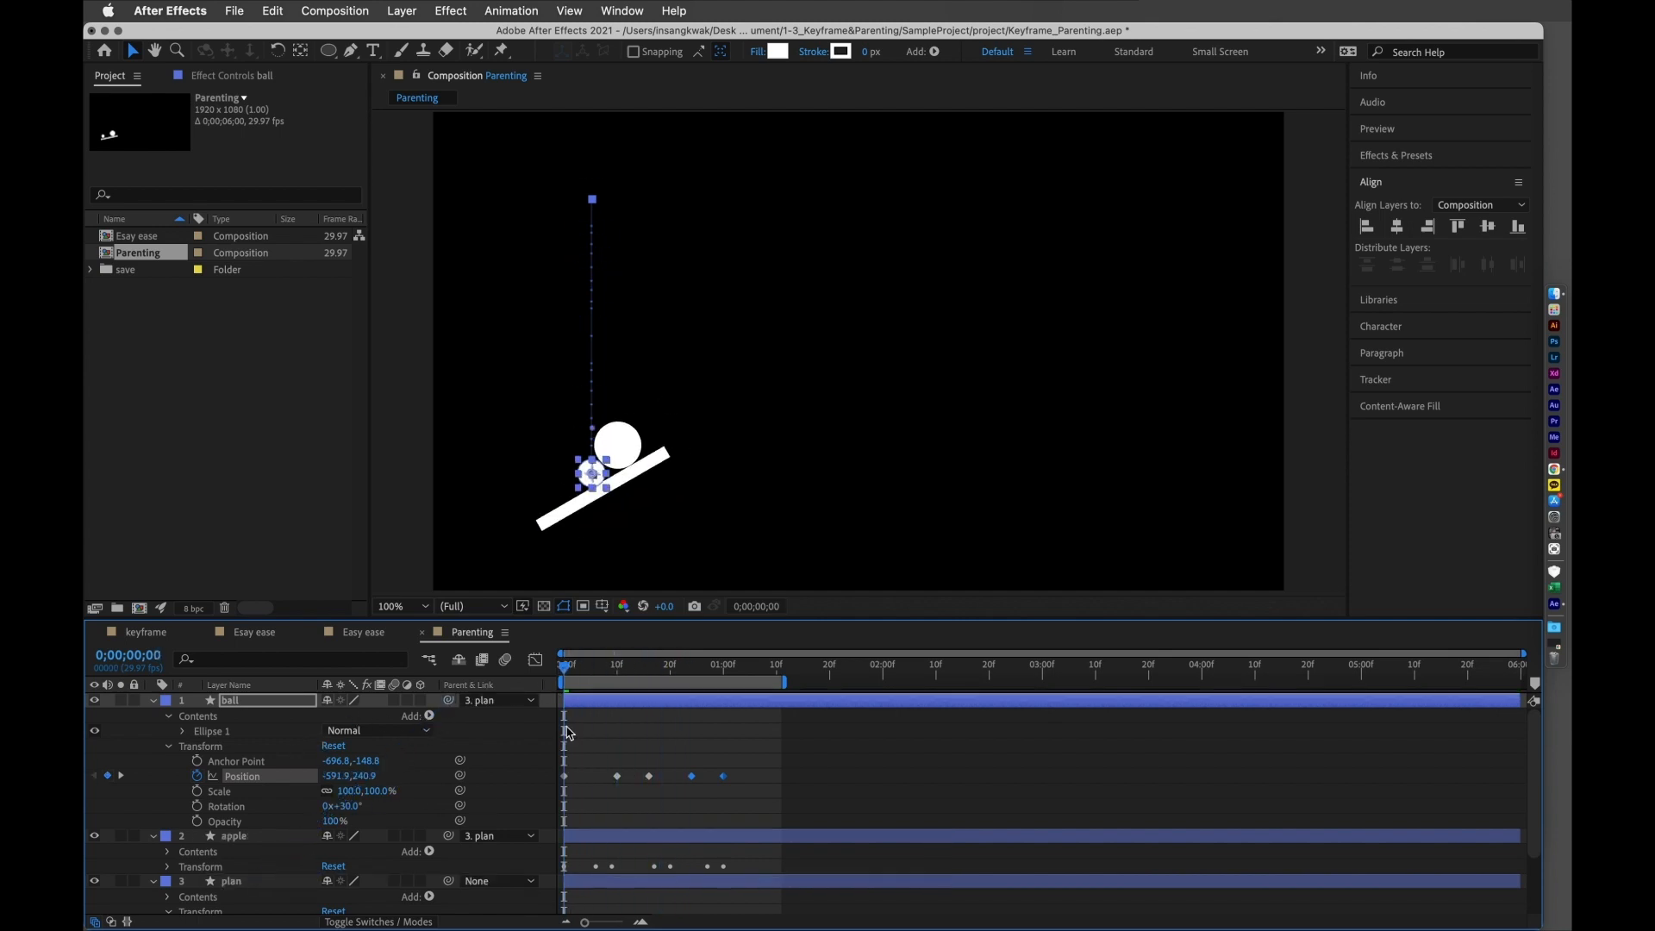
drag(579, 679, 545, 703)
key(super+z)
drag(567, 680, 523, 699)
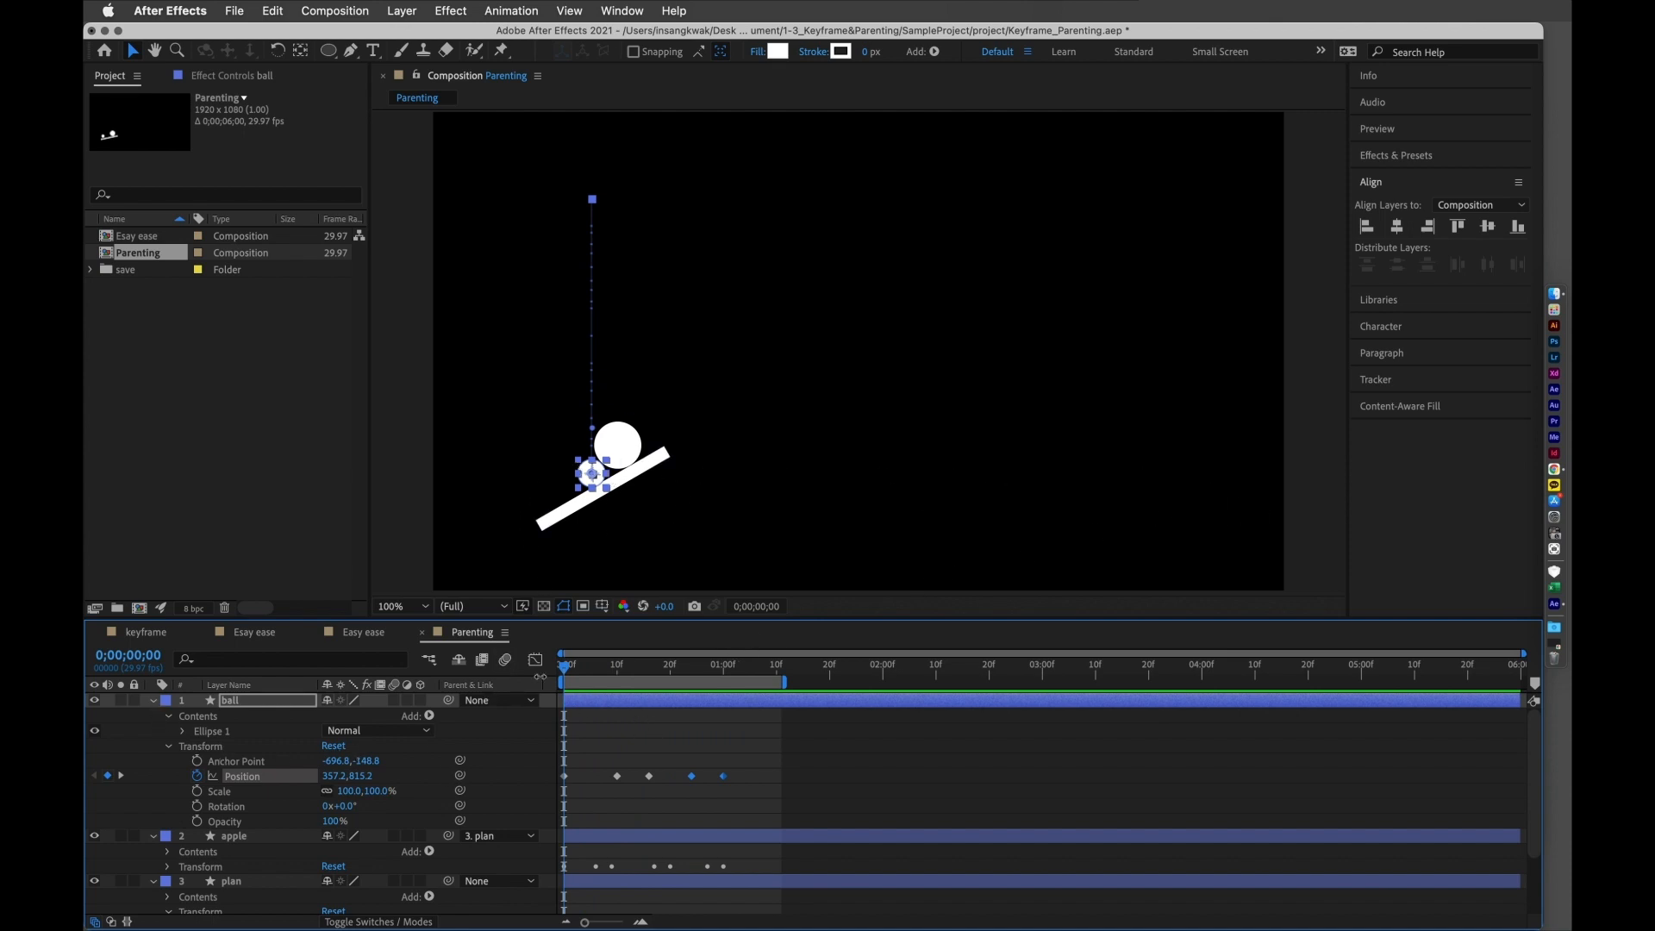
- Collapse the ball, apple and plan layers and pre-compose all three as Pre-comp 2, moving all attributes into it
click(154, 700)
click(154, 716)
click(156, 730)
click(390, 806)
drag(302, 818, 235, 691)
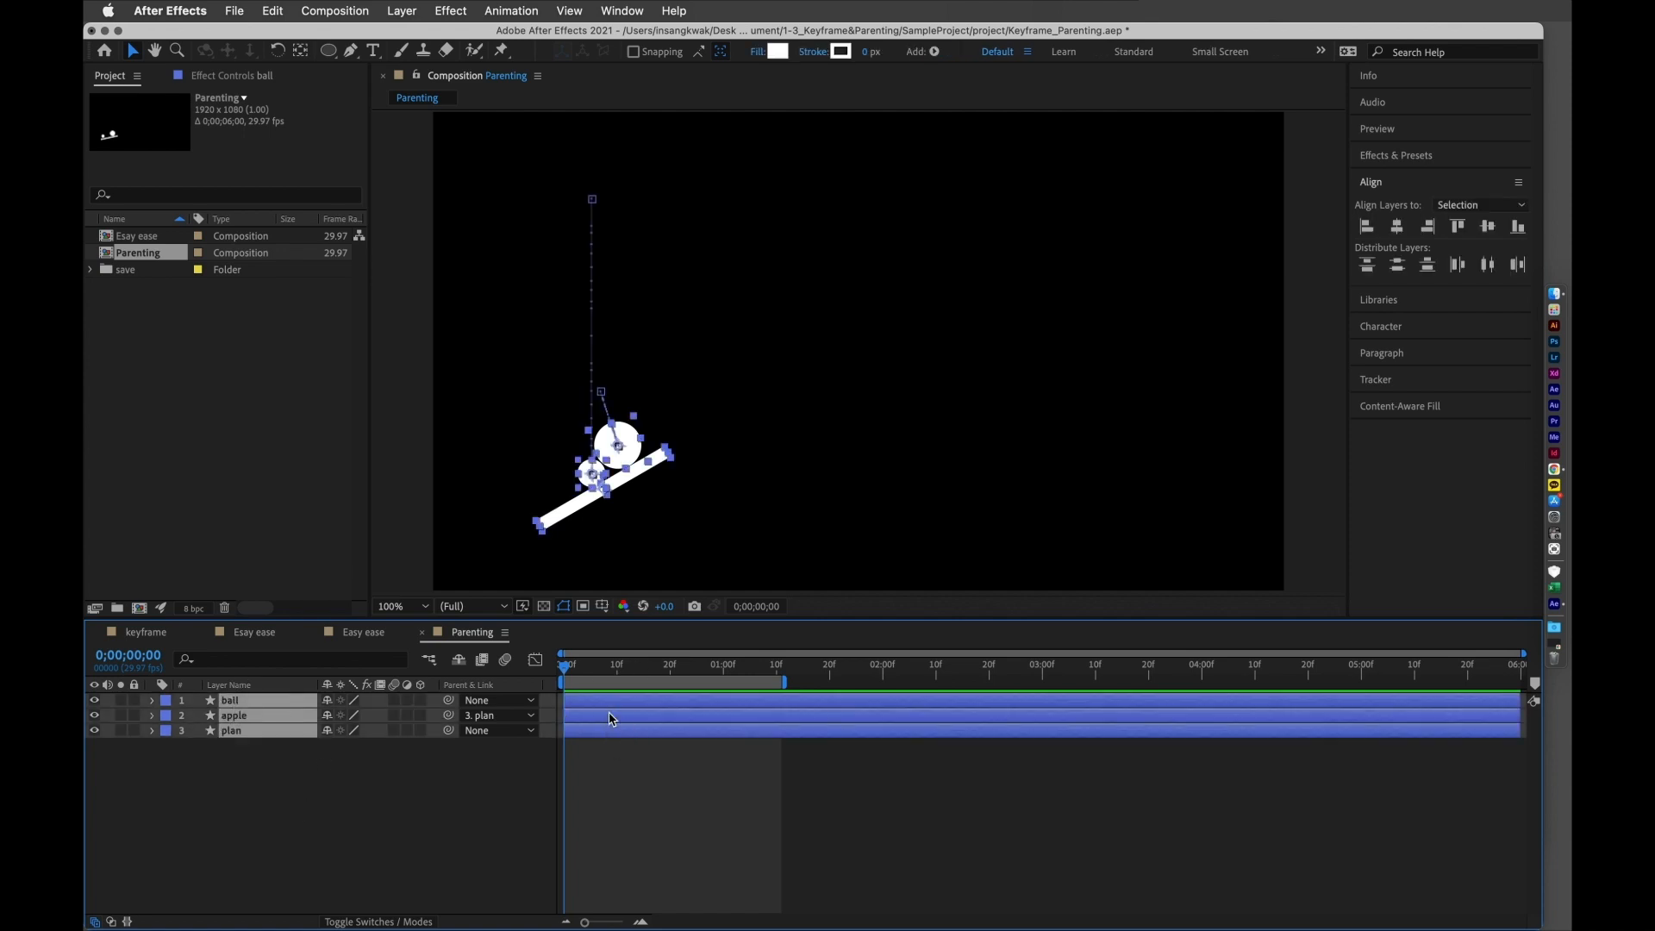
right_click(611, 718)
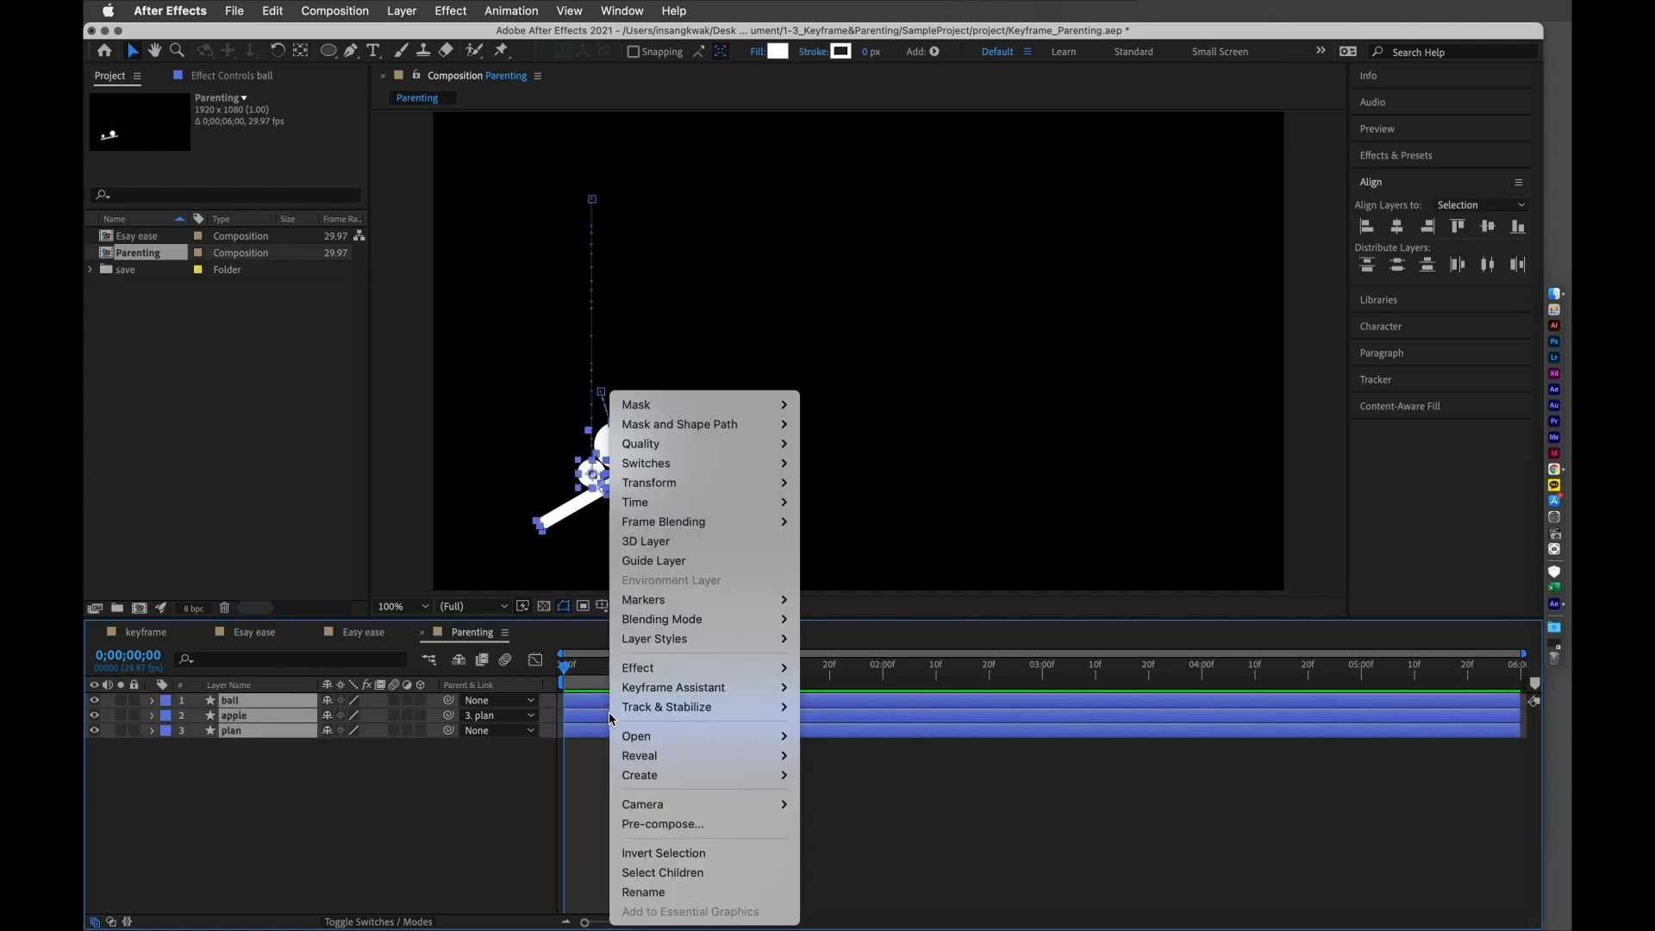
click(671, 827)
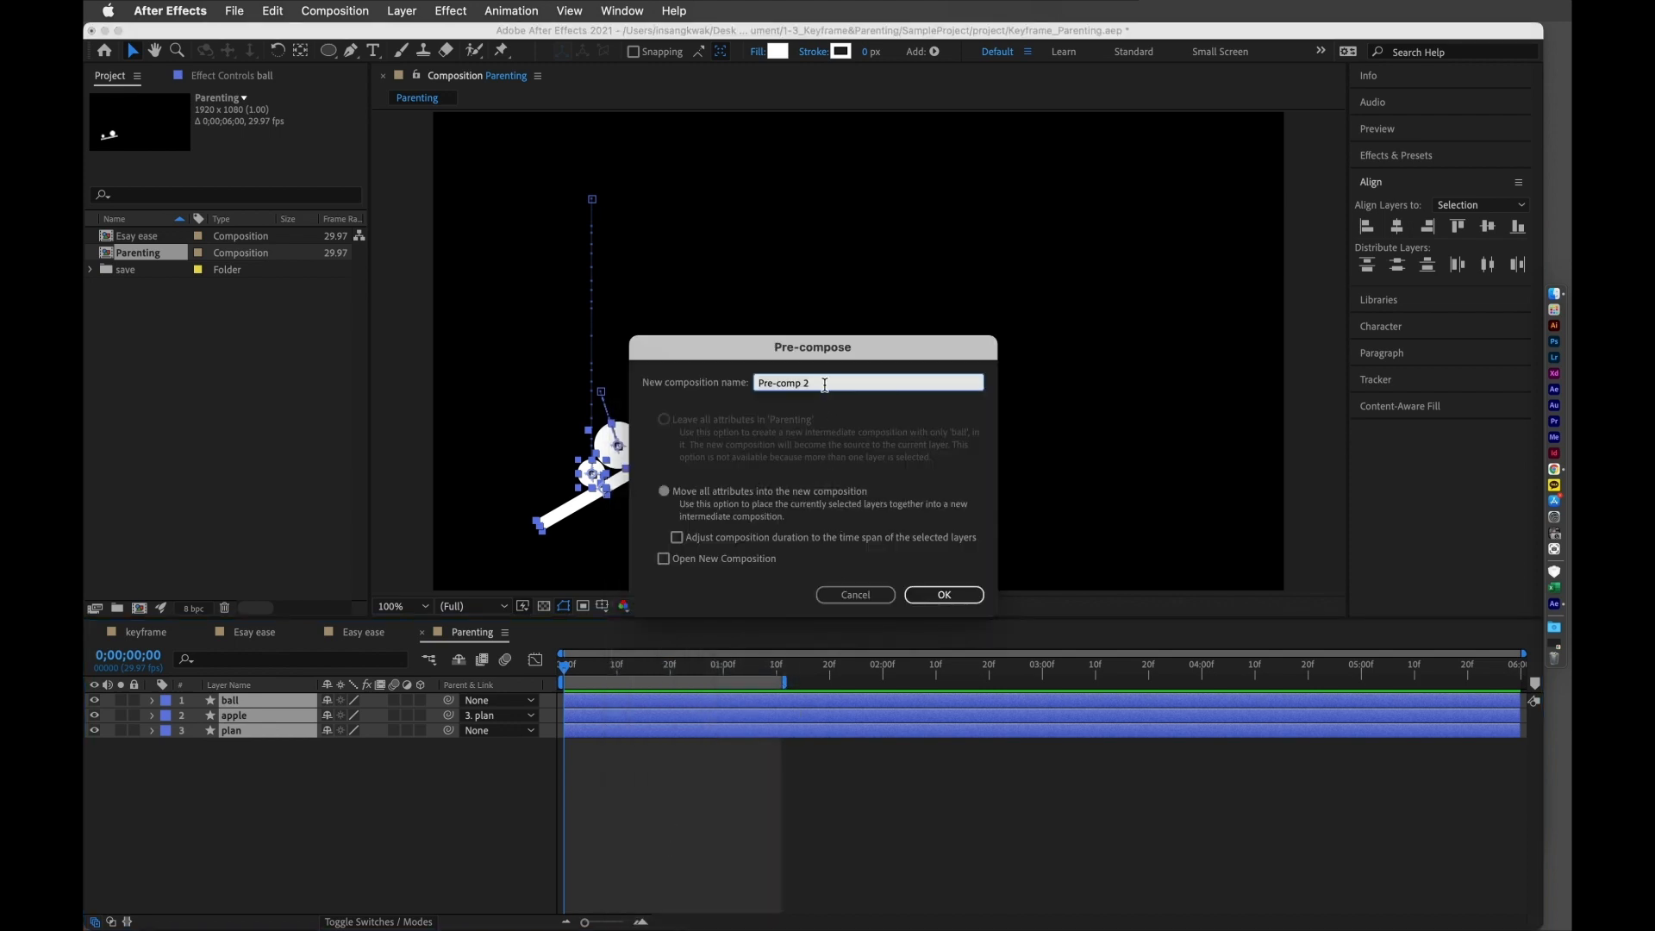
click(947, 594)
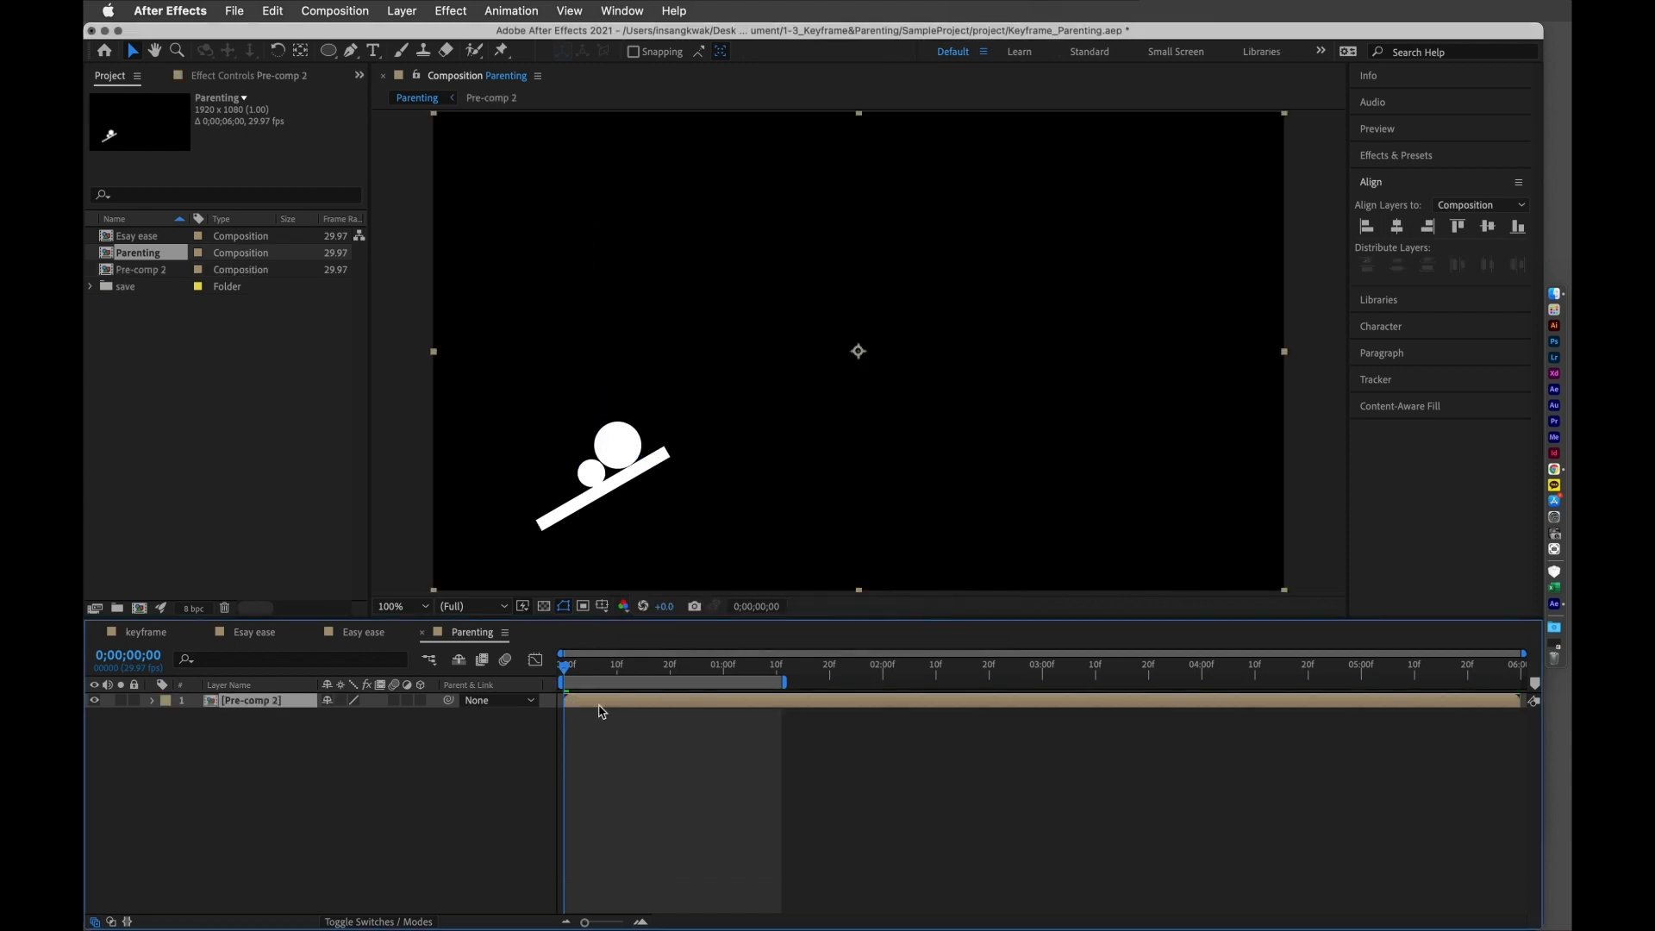
- Scrub through the Pre-comp 2 layer's motion and show its Transform properties
drag(615, 677, 538, 691)
click(155, 700)
click(168, 717)
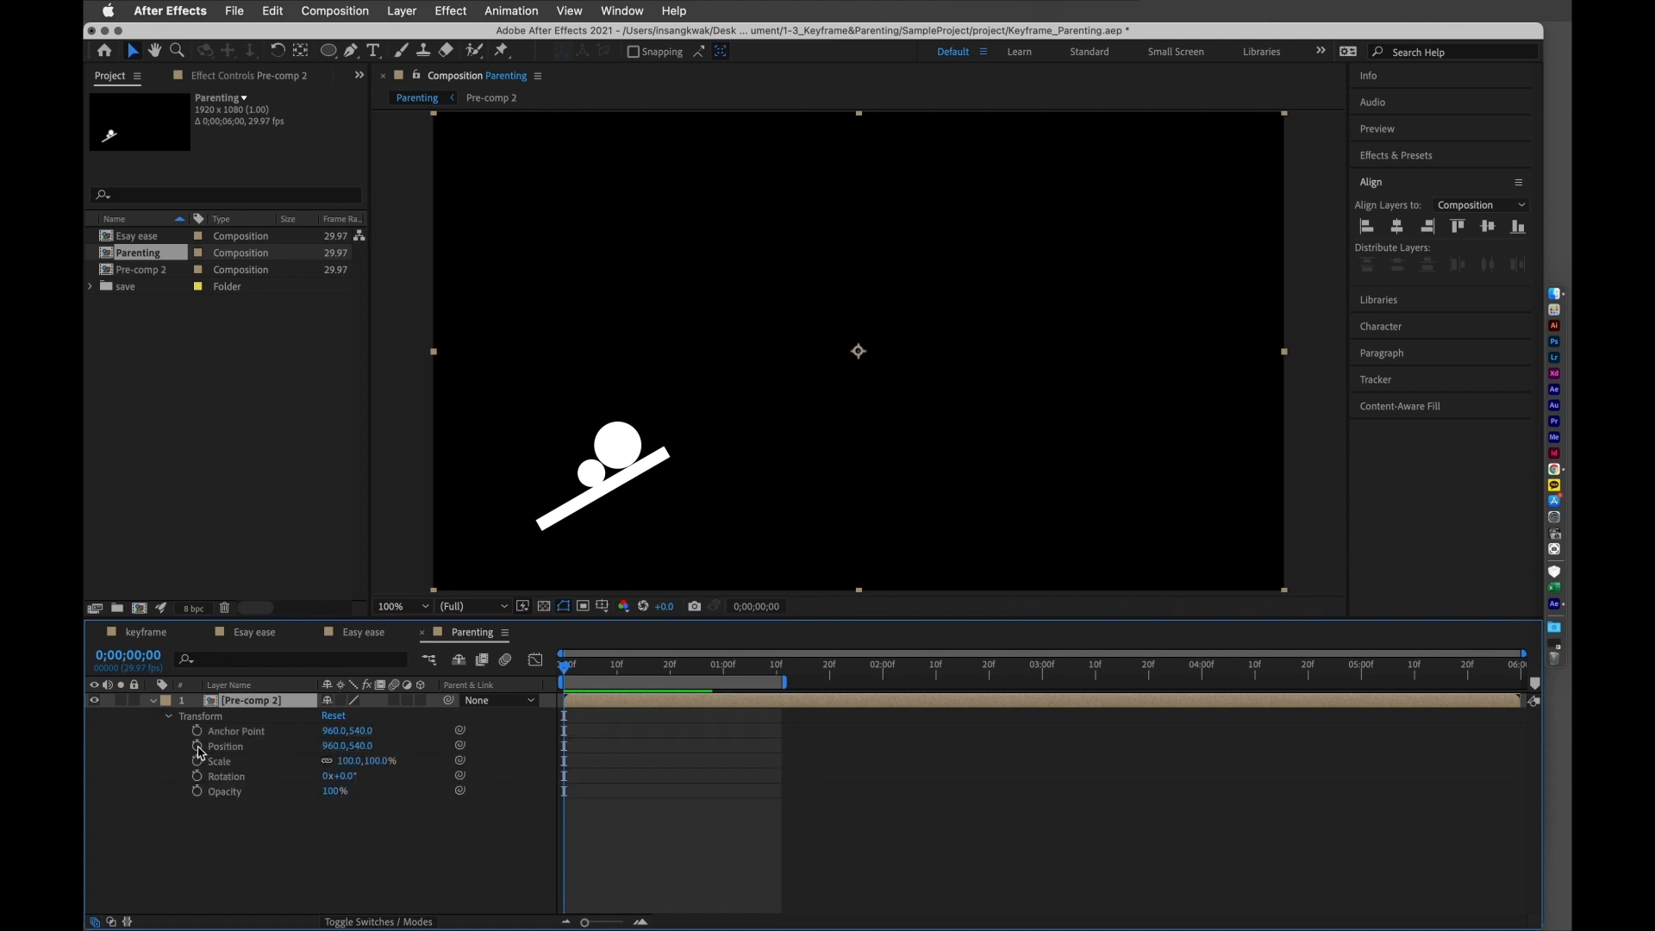
click(197, 746)
drag(569, 670, 727, 699)
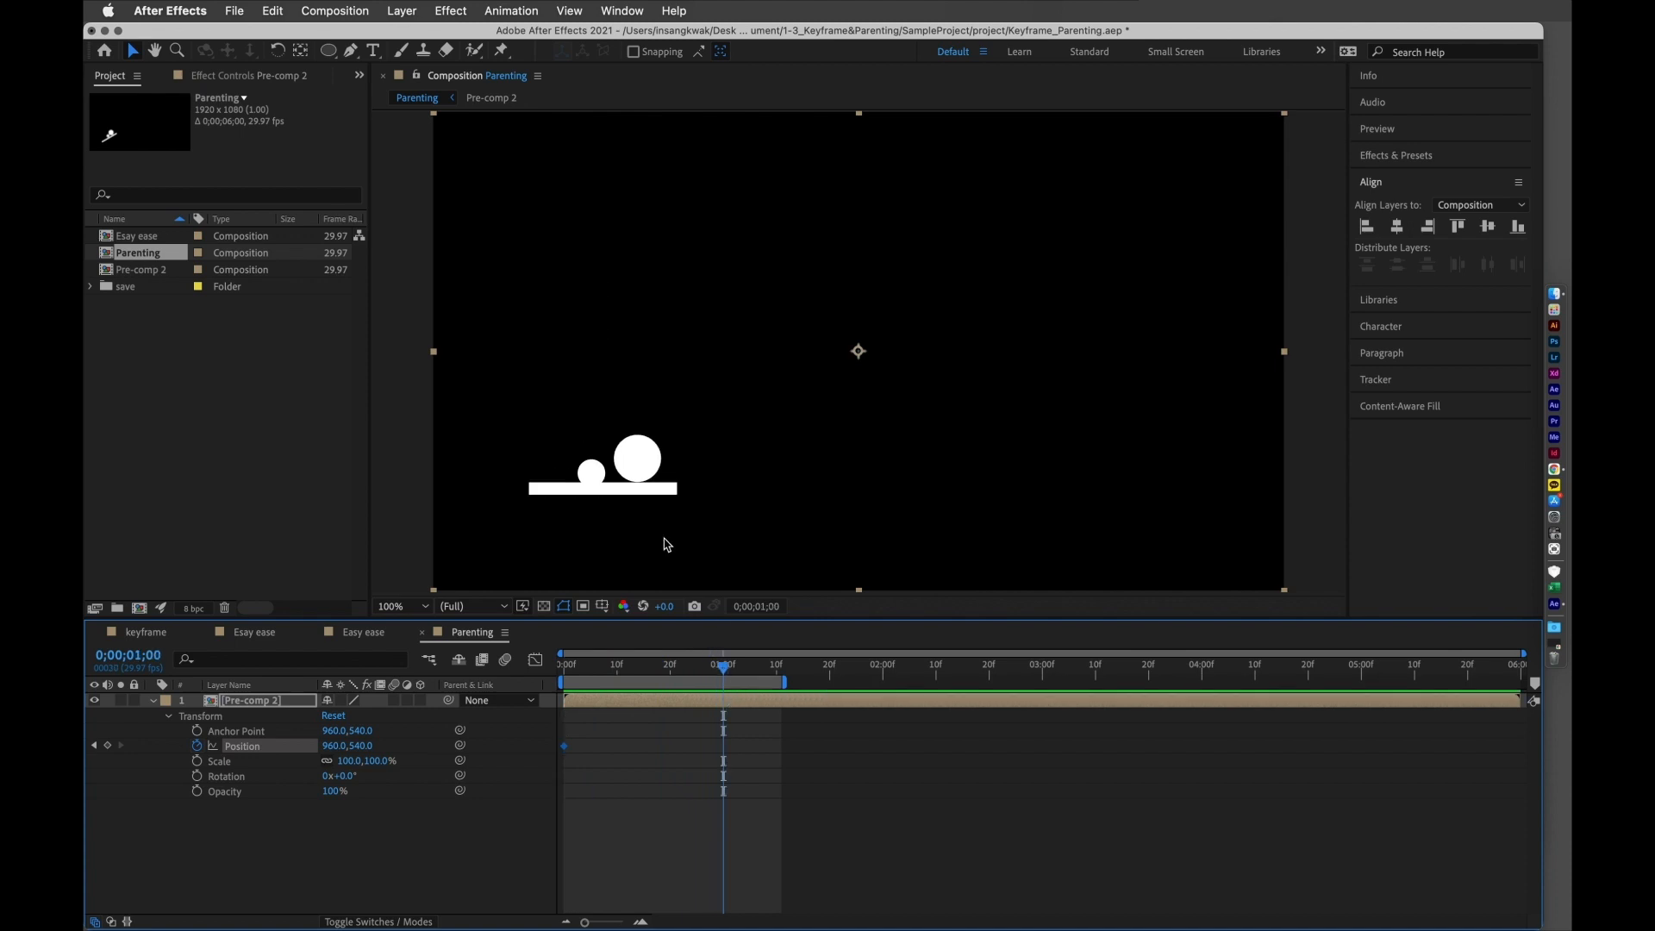
drag(647, 491, 1127, 528)
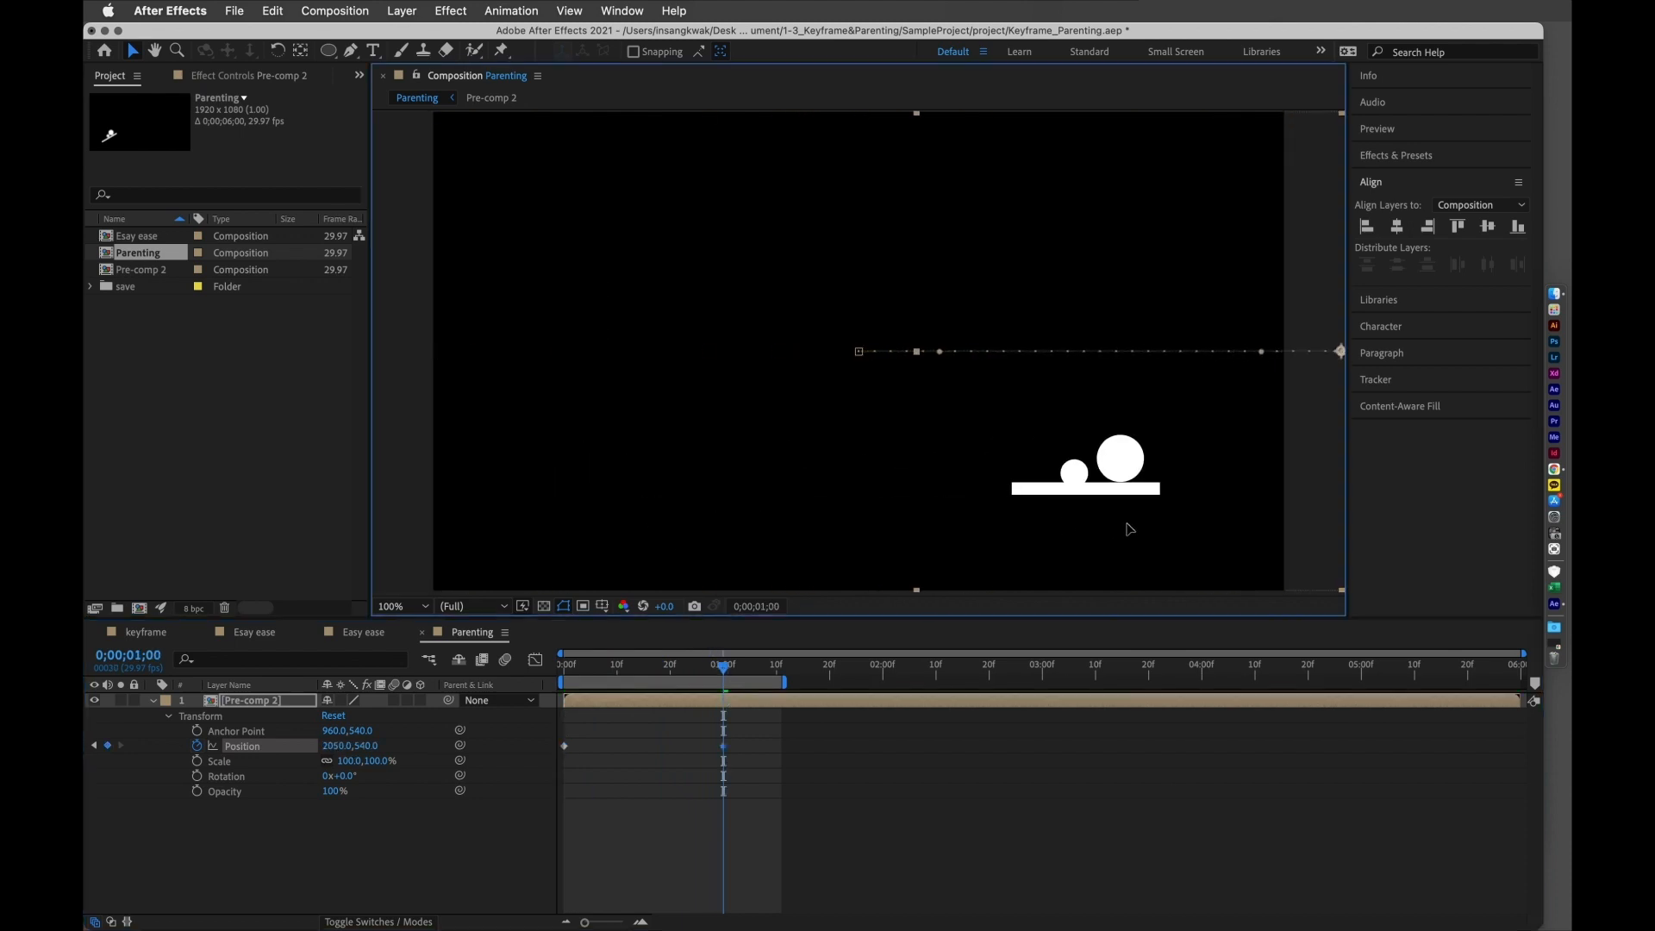
key(super+z)
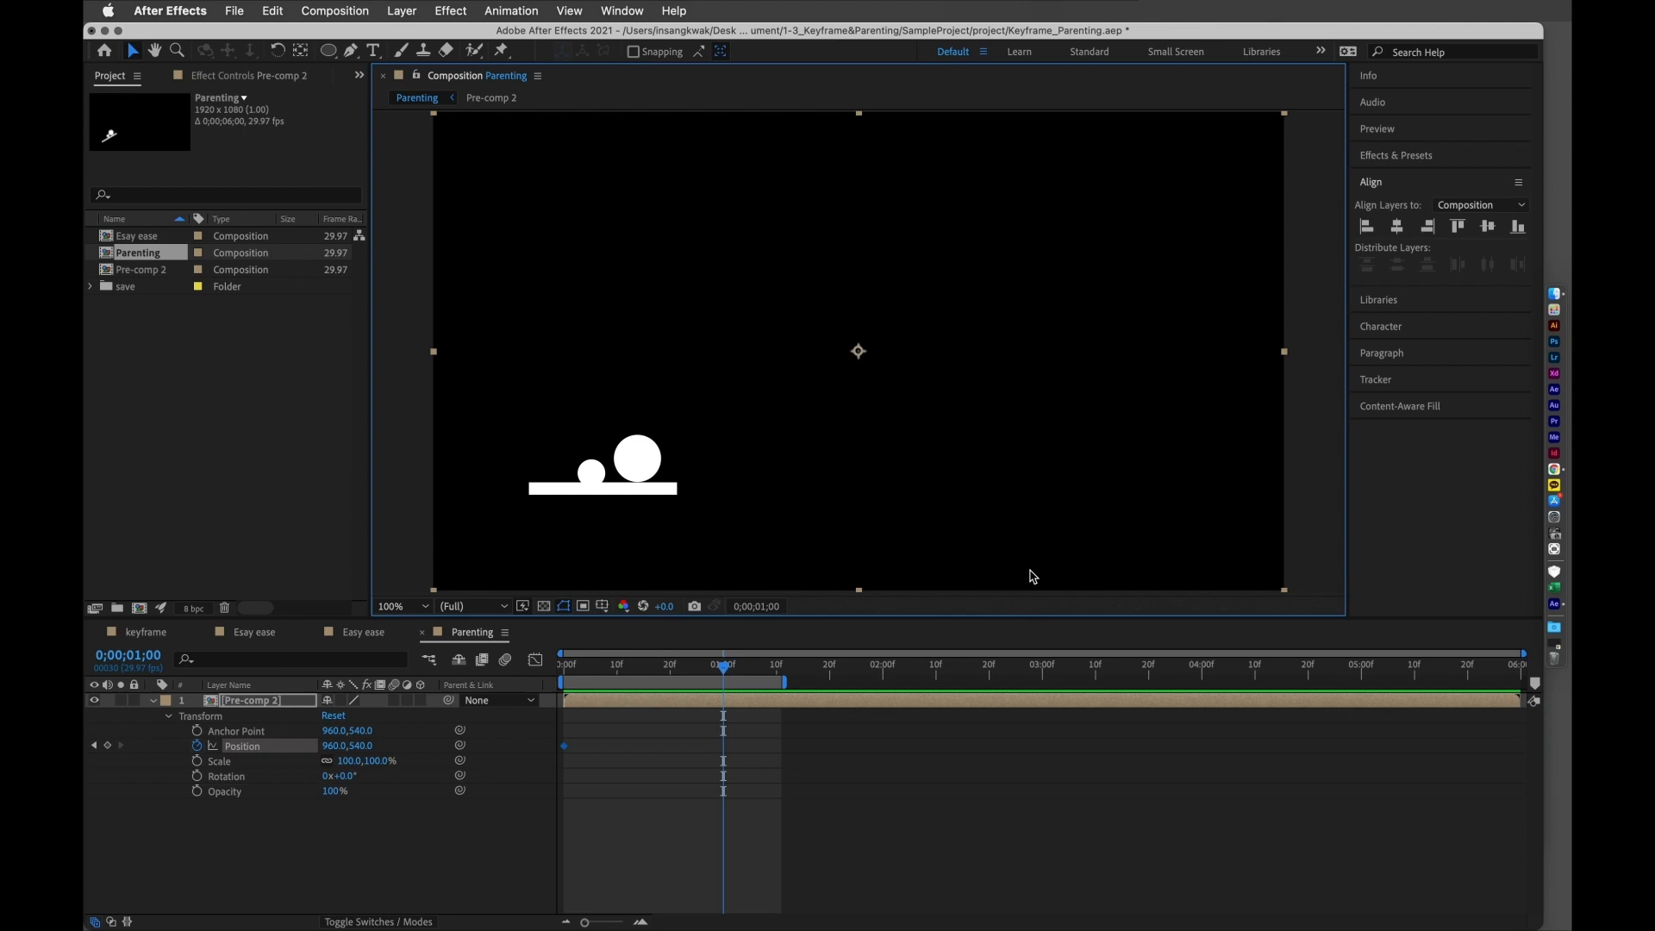
click(708, 723)
key(Home)
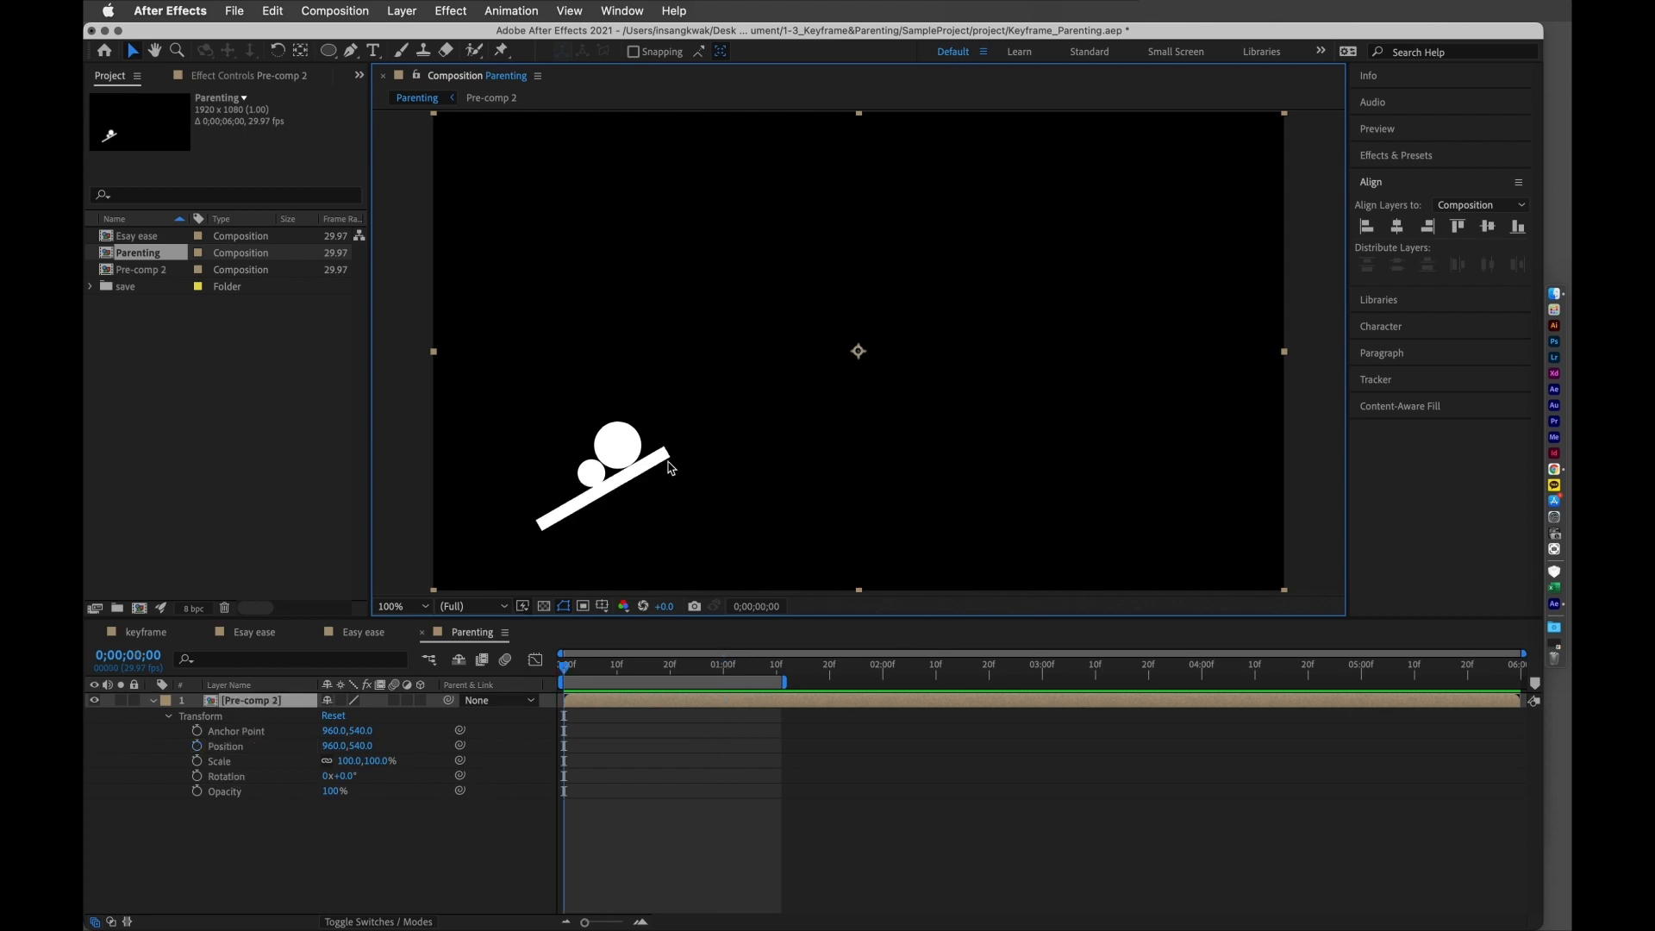
- Move the Pre-comp 2 layer's anchor point to the middle of the tilted bar at 392.0, 838.0
key(y)
click(397, 438)
click(623, 460)
drag(859, 355, 611, 488)
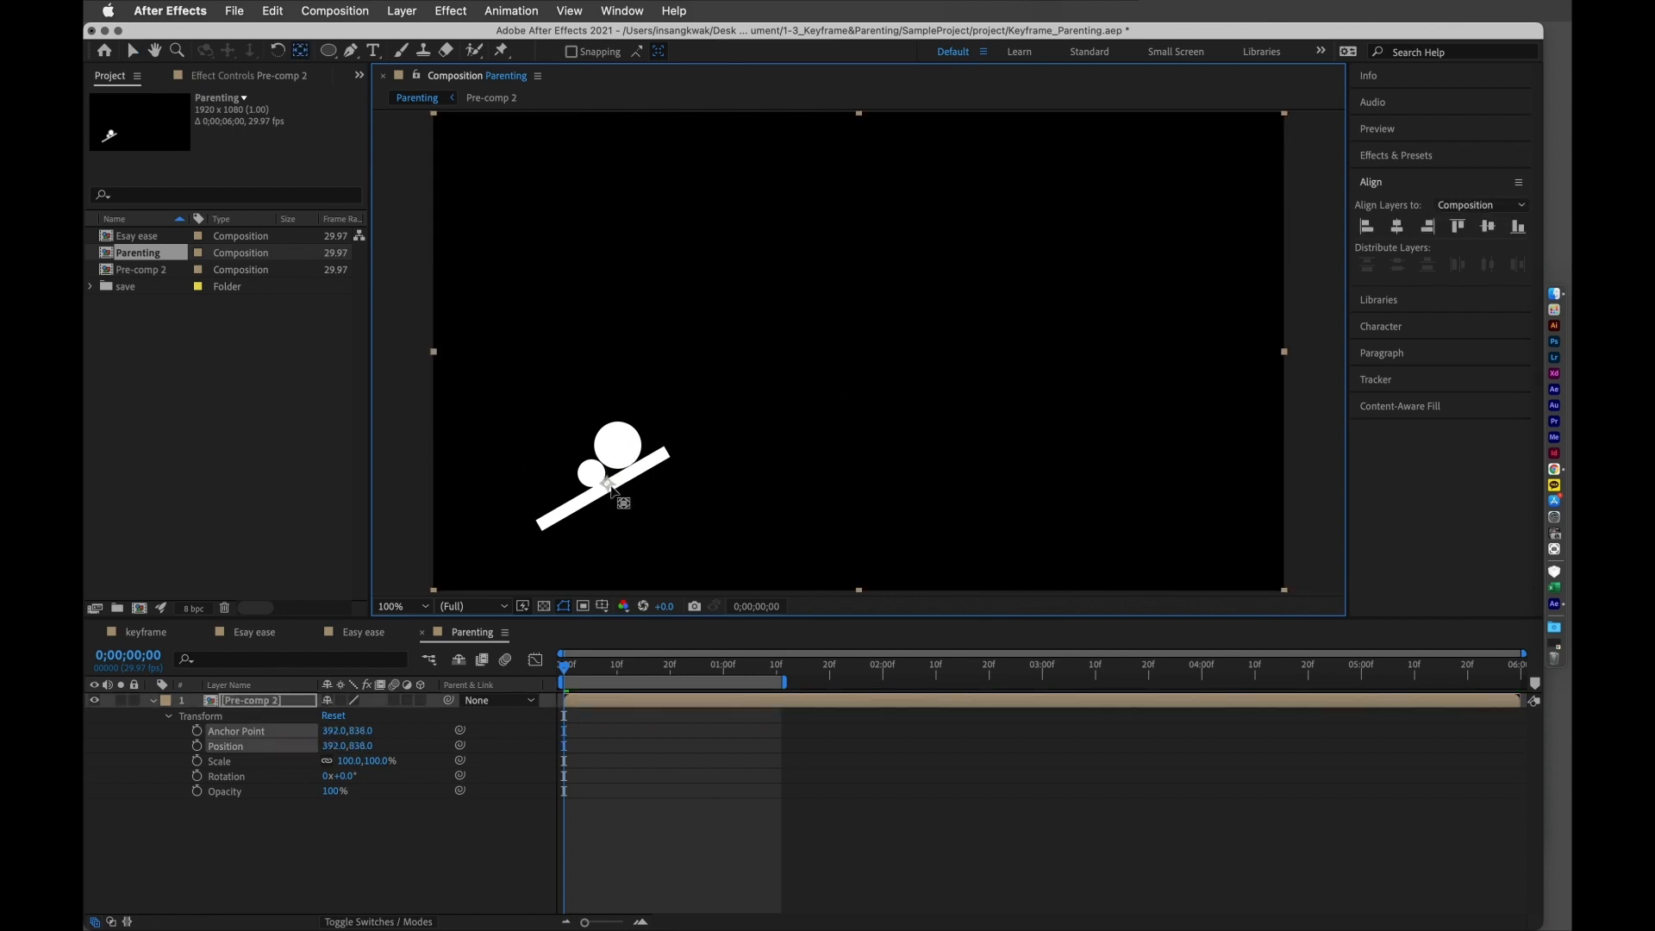
key(v)
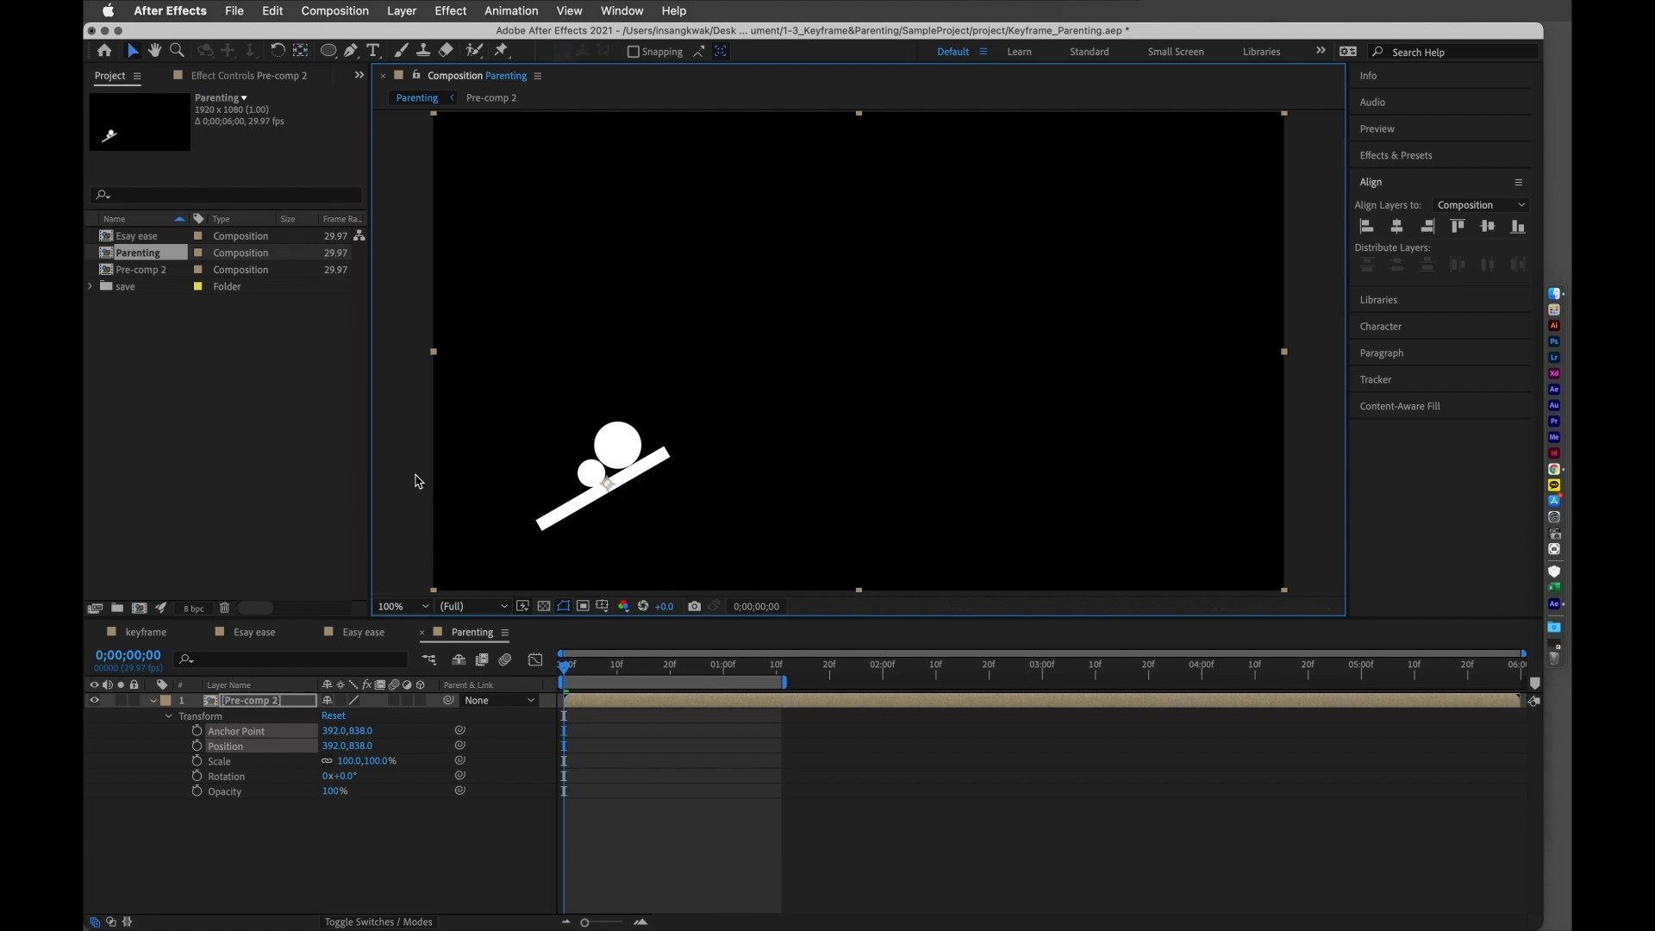
click(414, 481)
click(632, 457)
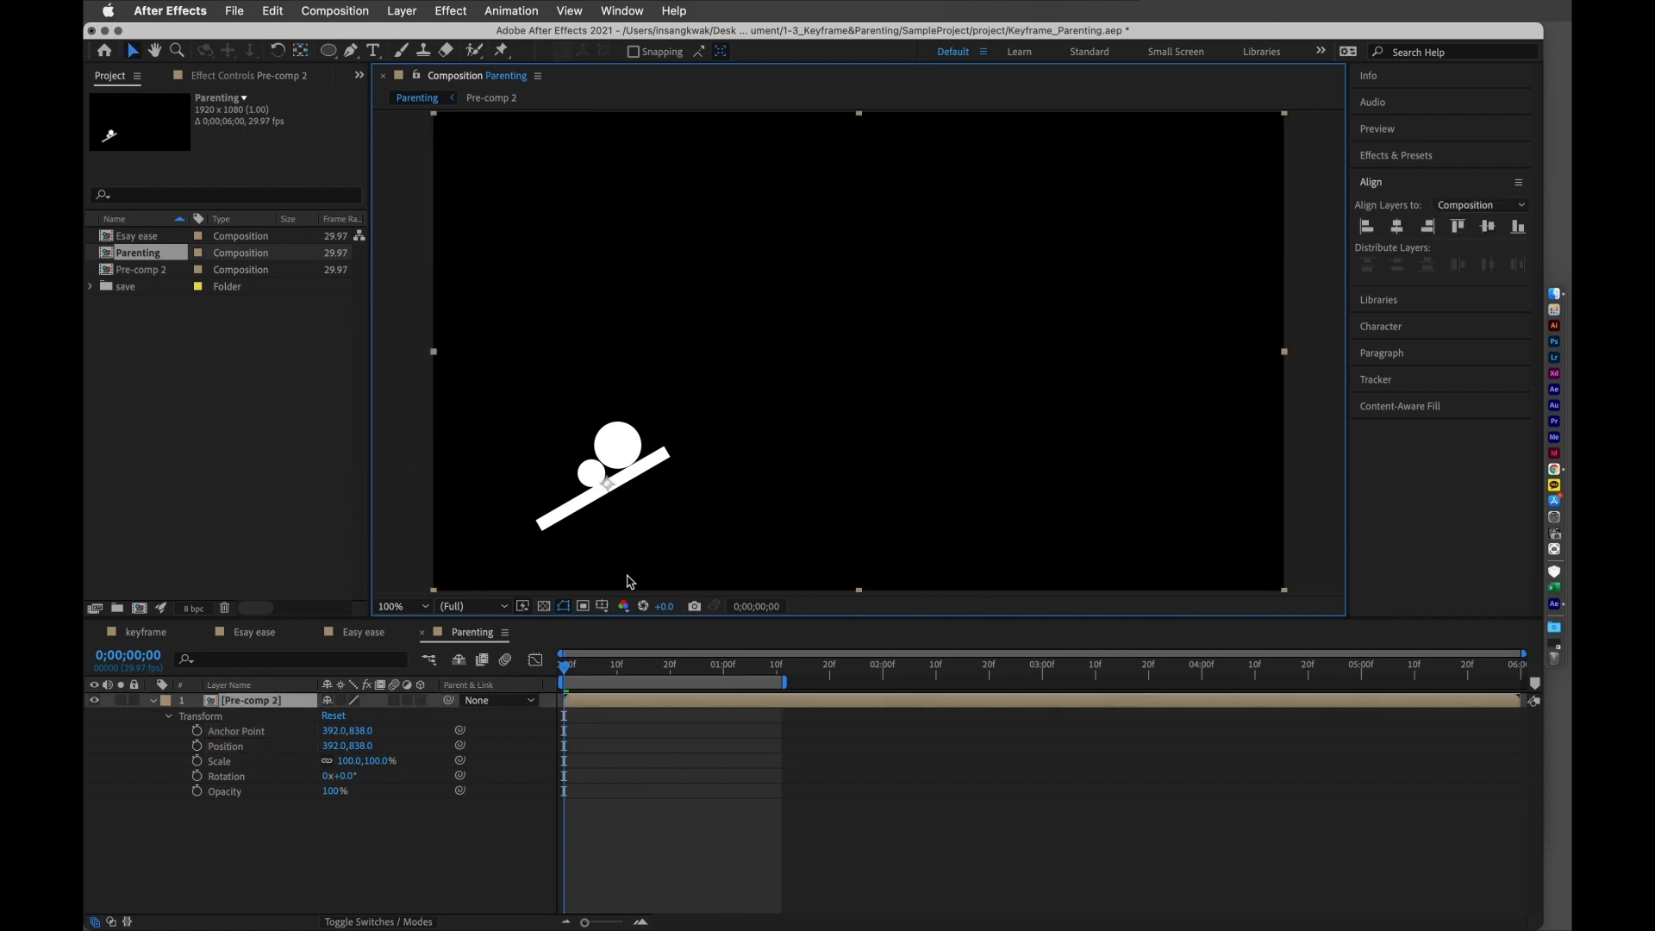
- Keyframe Pre-comp 2's Position at 0;00;00;00, move it horizontally to 1530.0, 838.0 at 0;00;01;00, and preview the travel
click(197, 746)
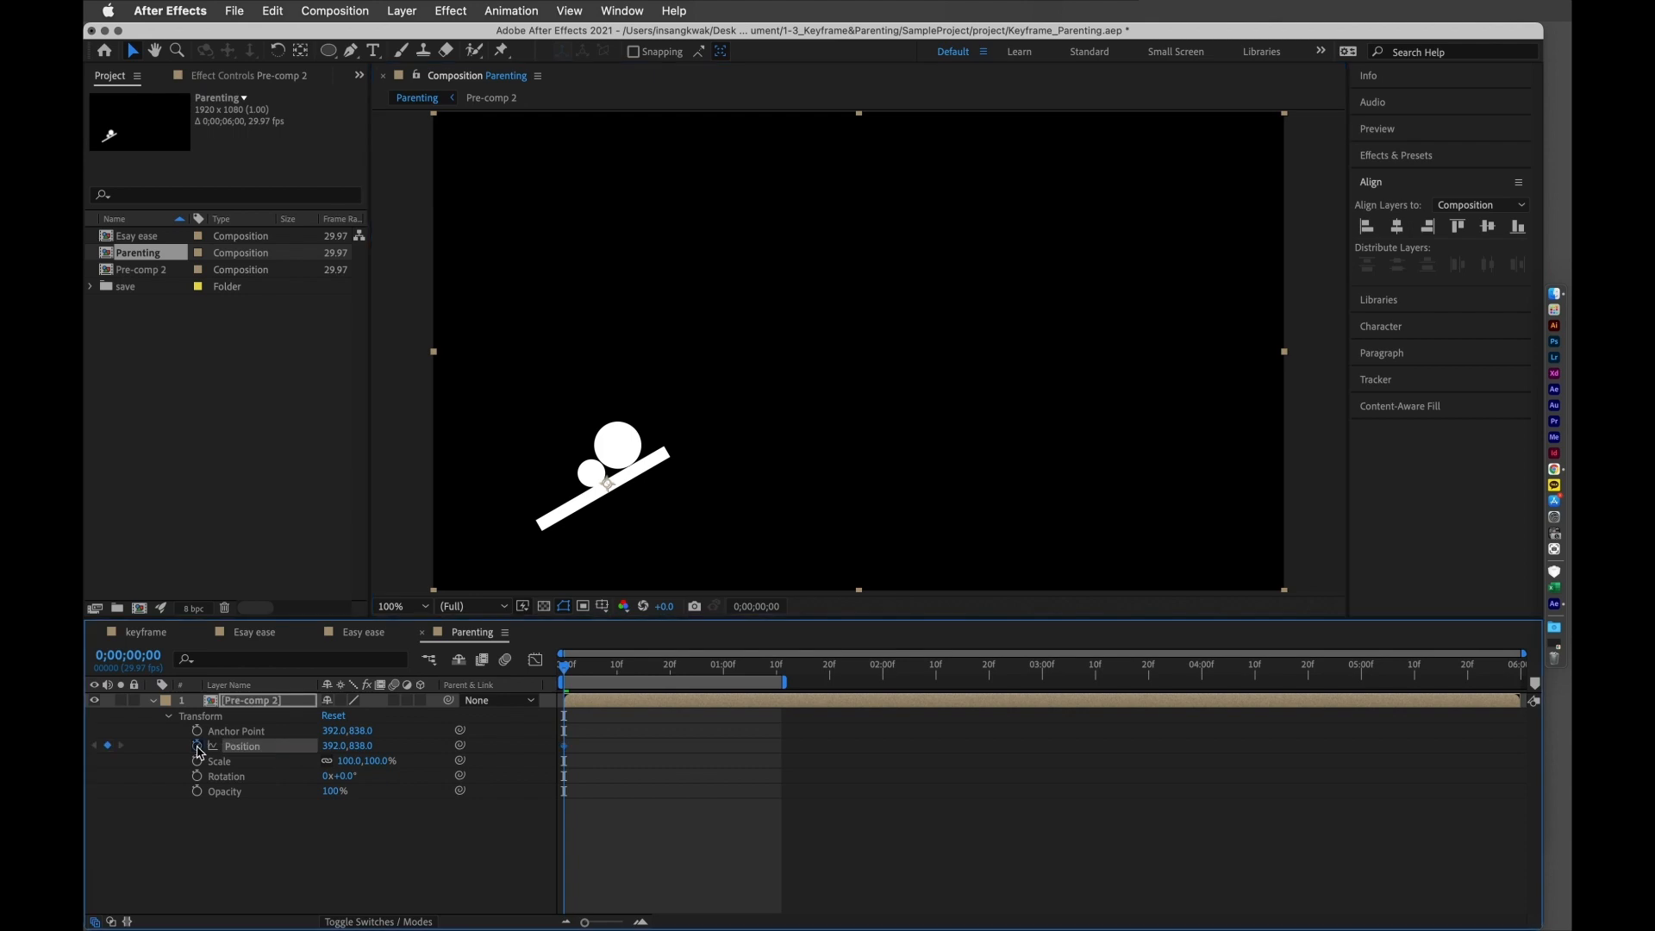
drag(571, 676, 728, 705)
drag(658, 463, 1163, 492)
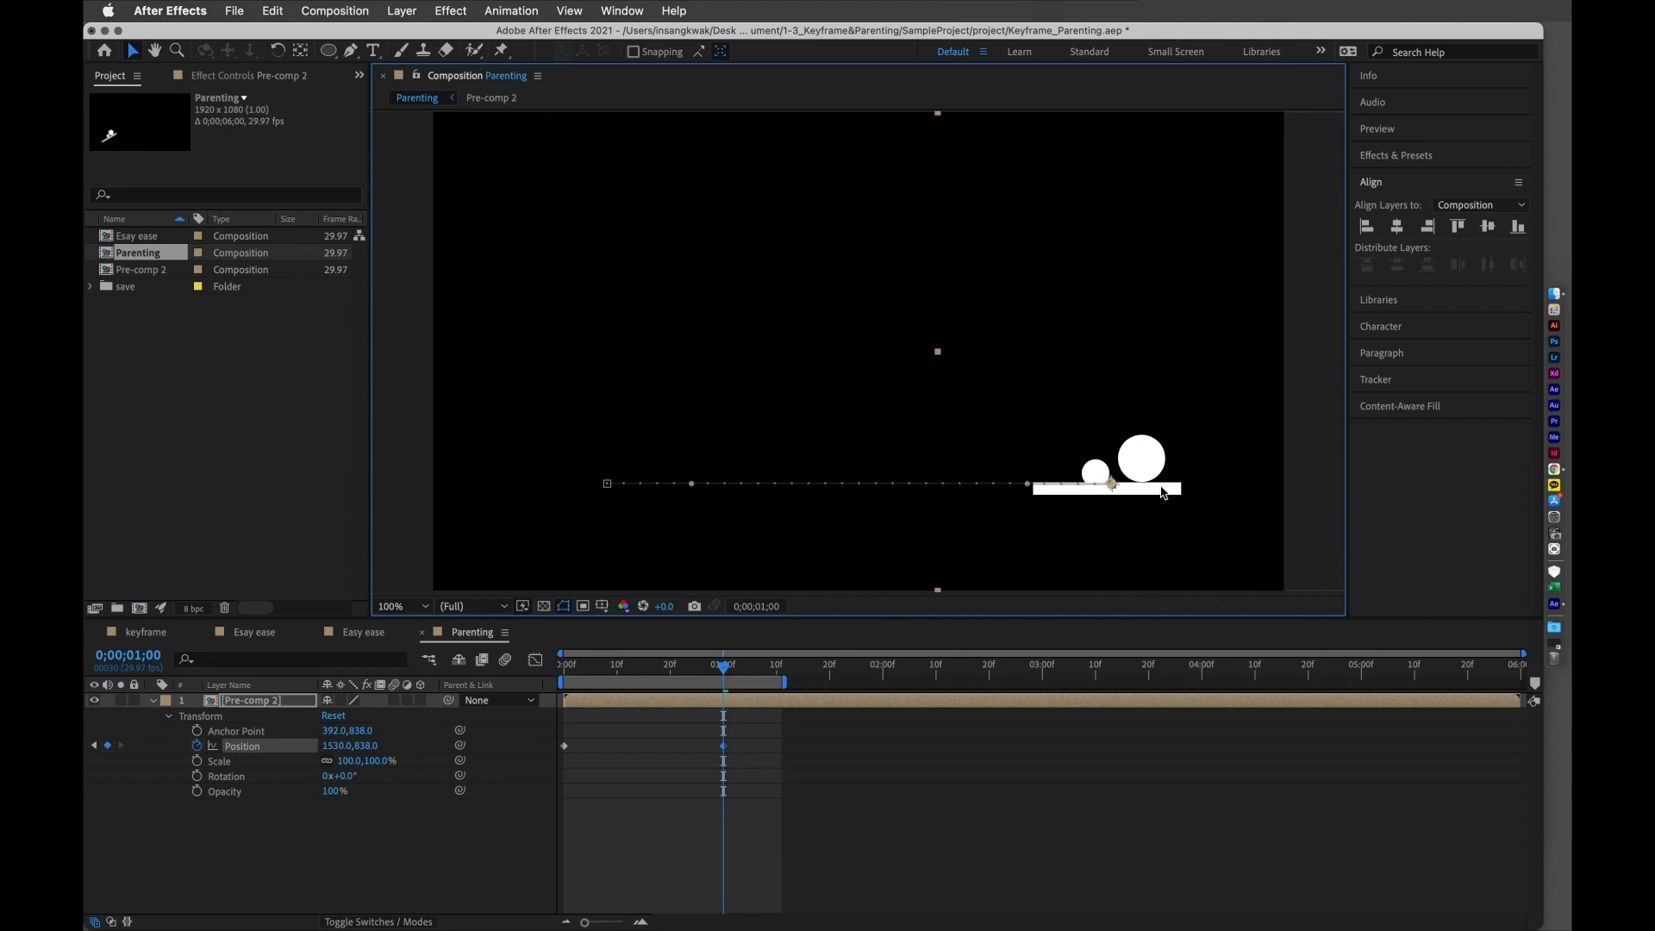
drag(731, 678, 513, 680)
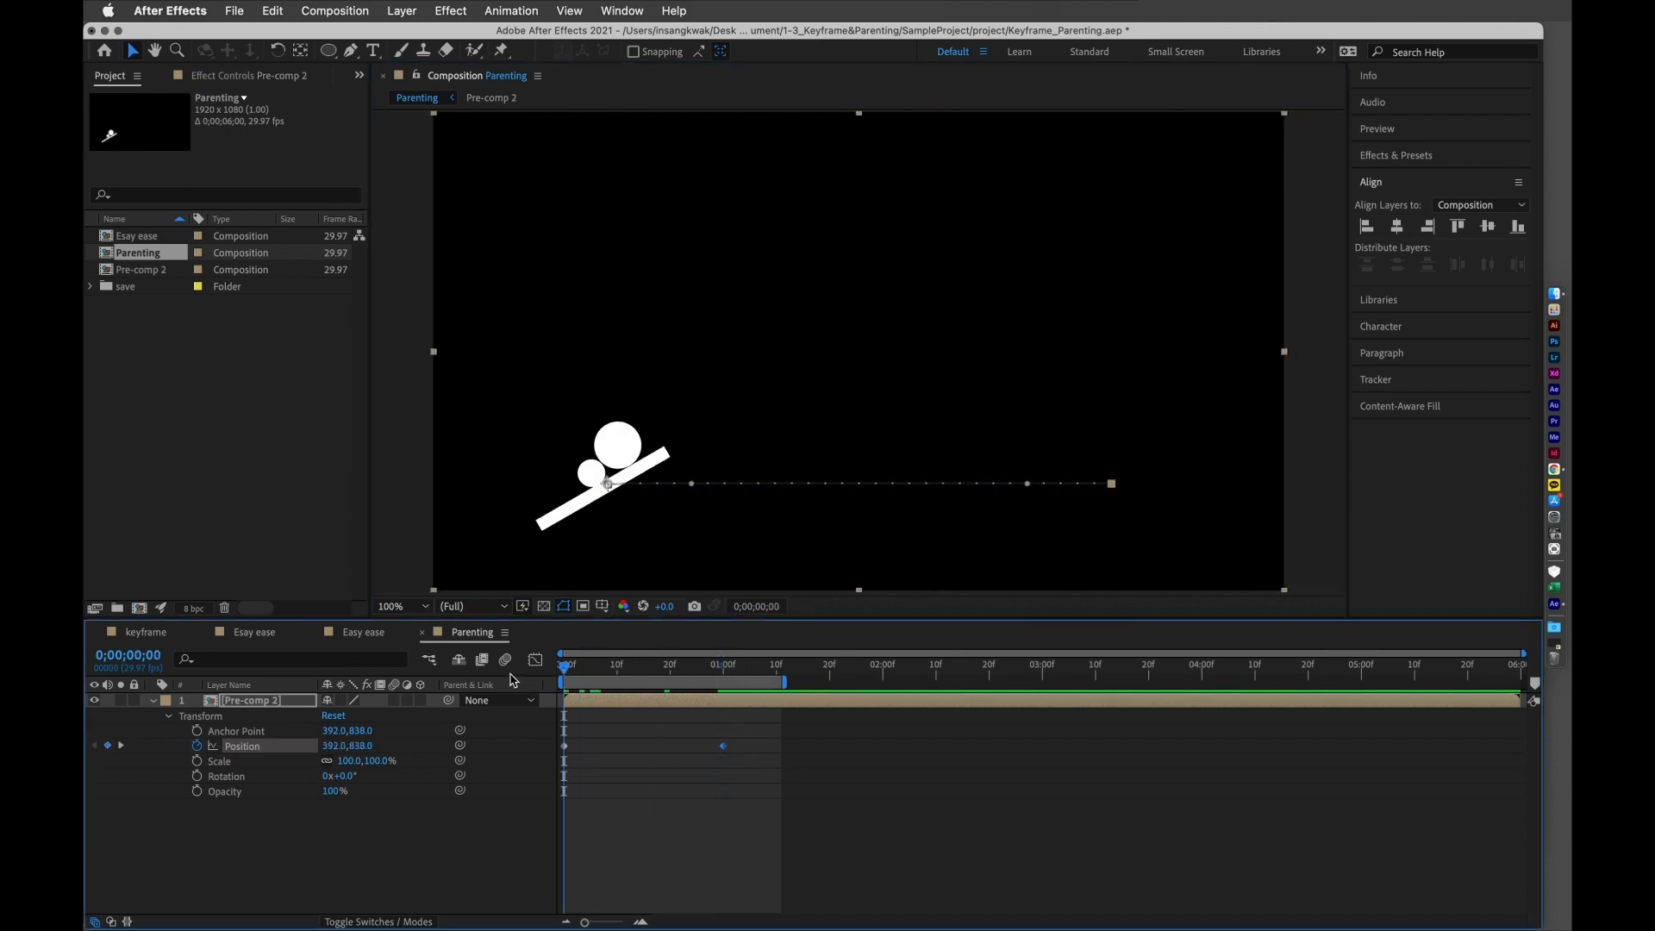
key(space)
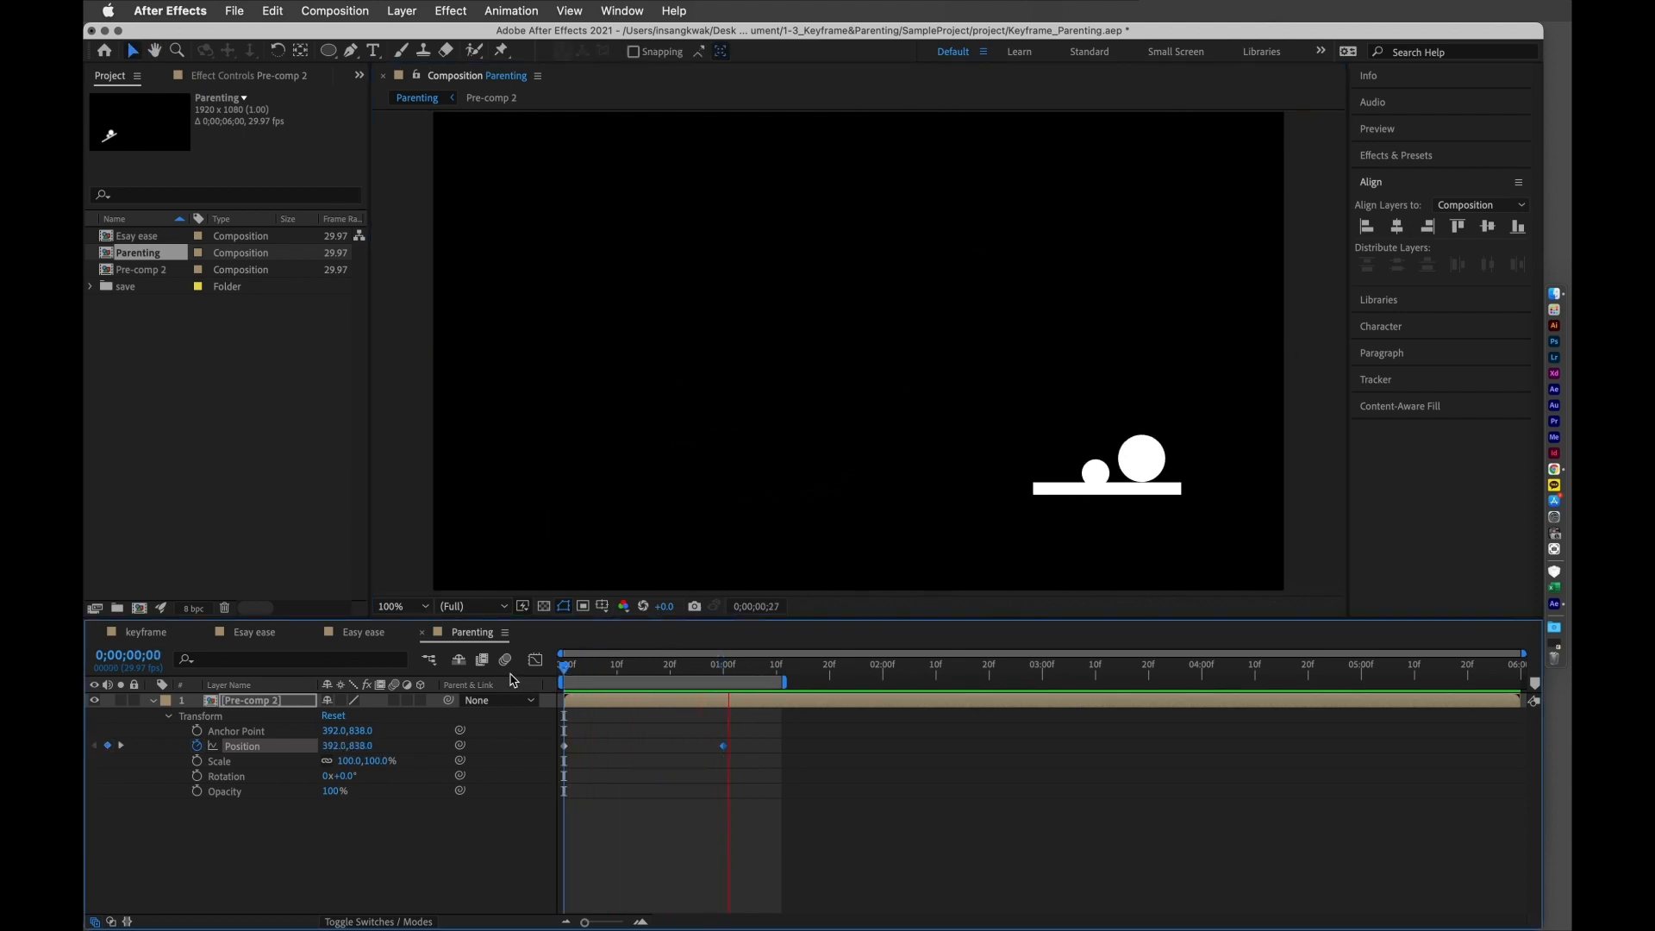
drag(601, 676, 638, 679)
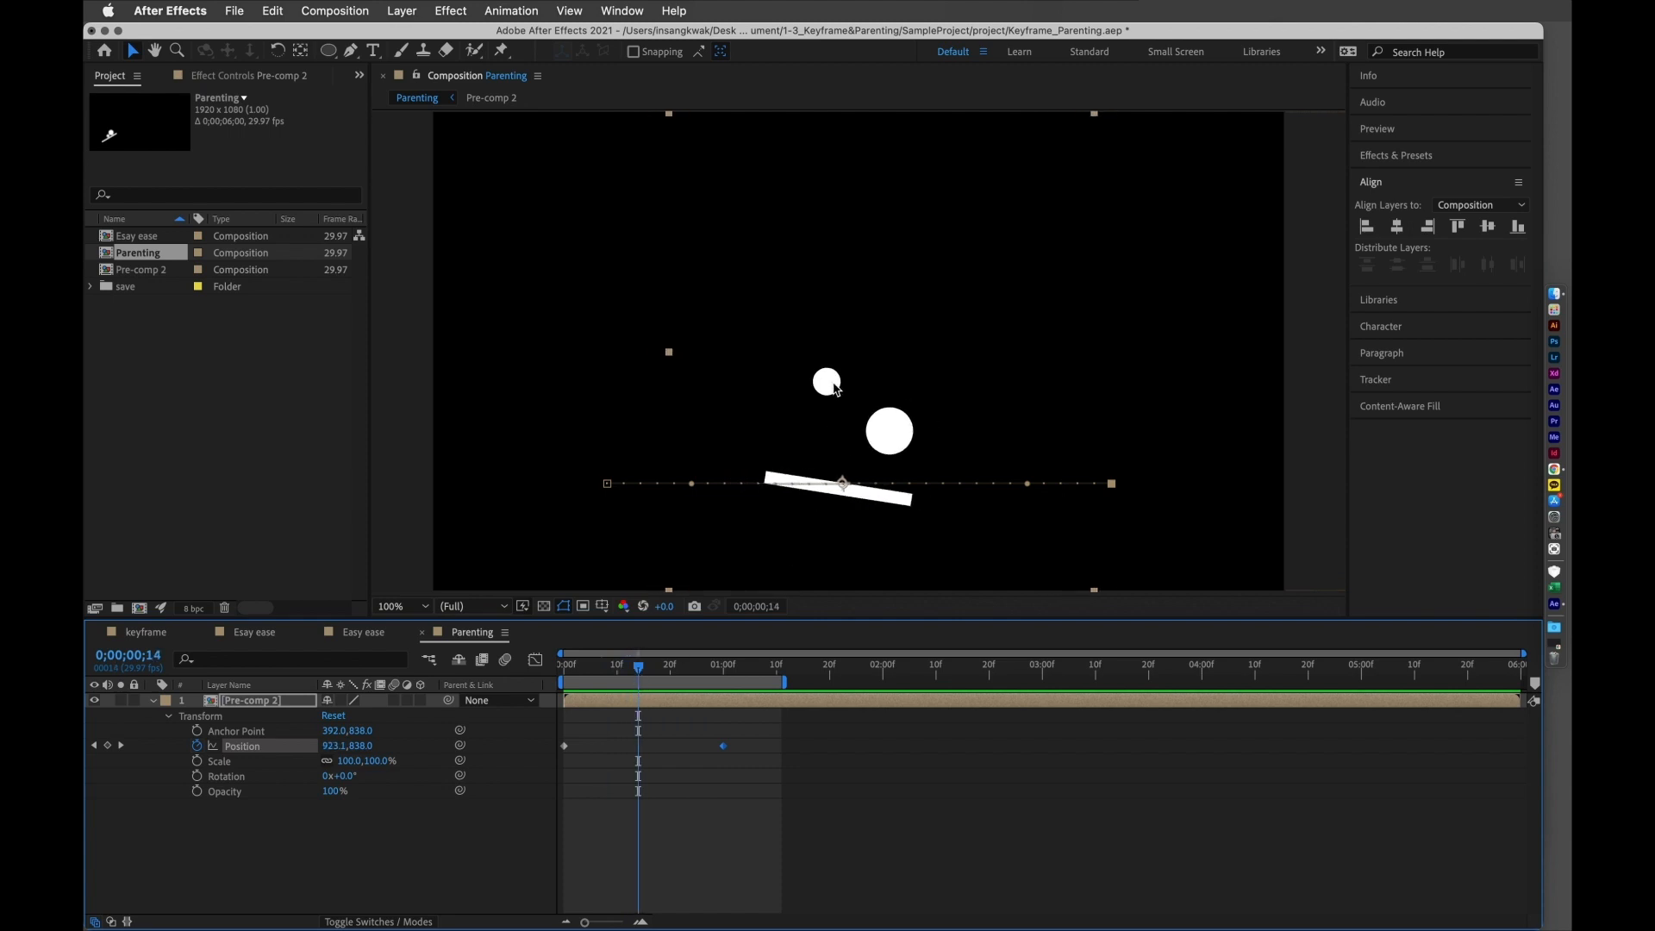
drag(649, 672, 665, 677)
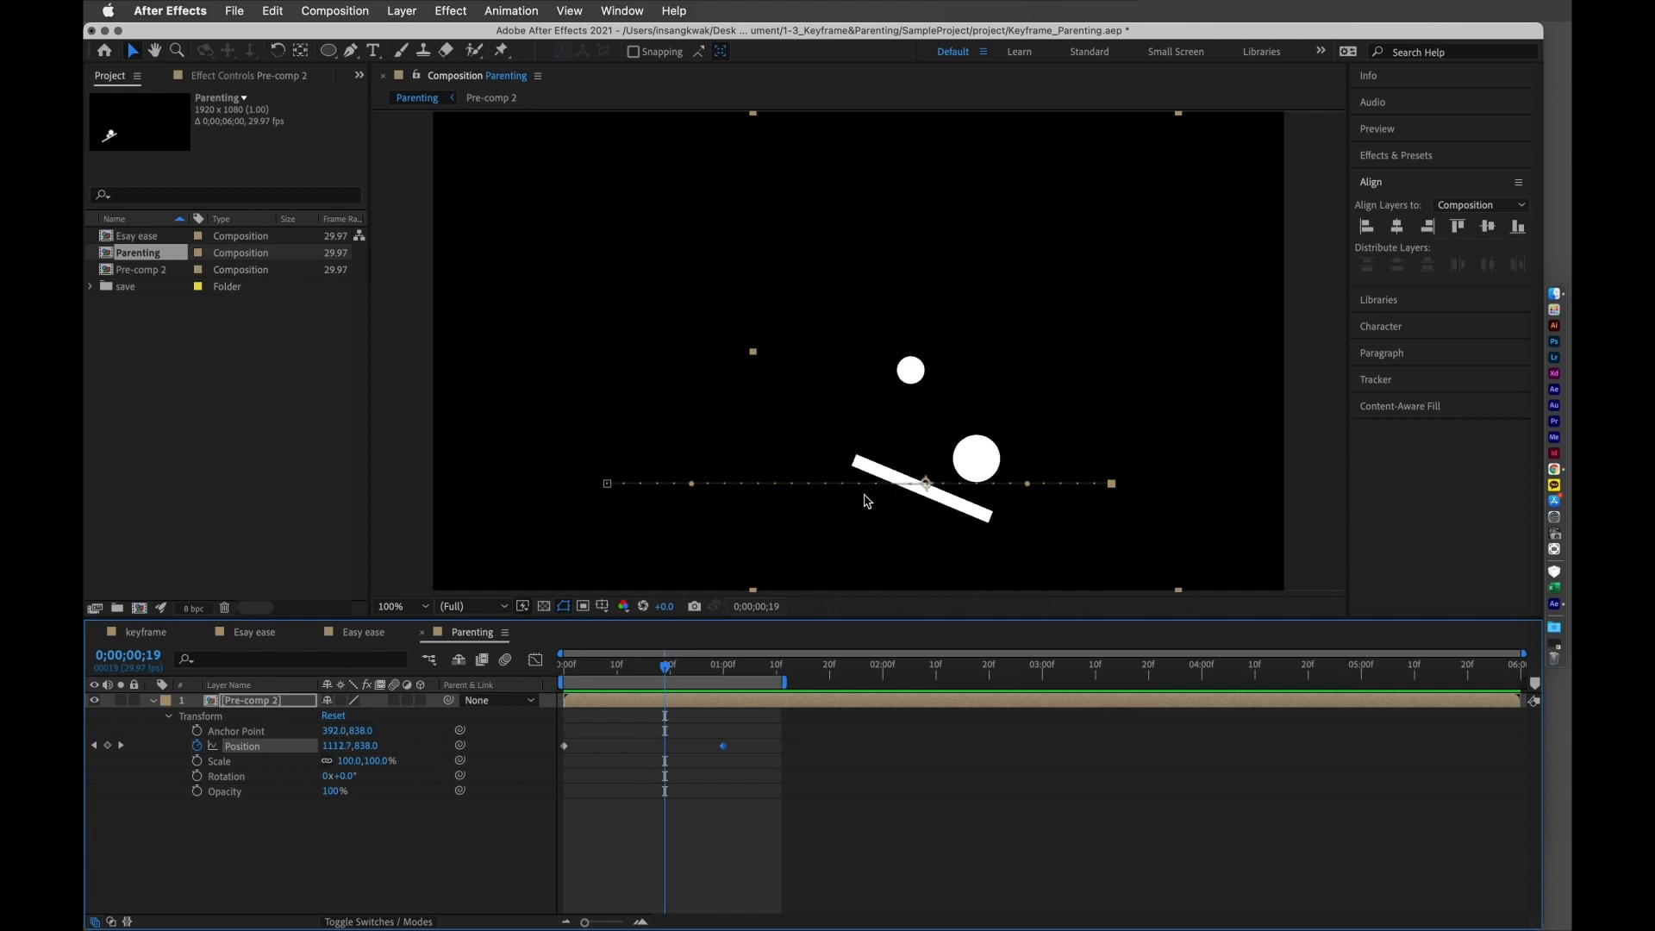
click(674, 677)
drag(674, 676, 541, 685)
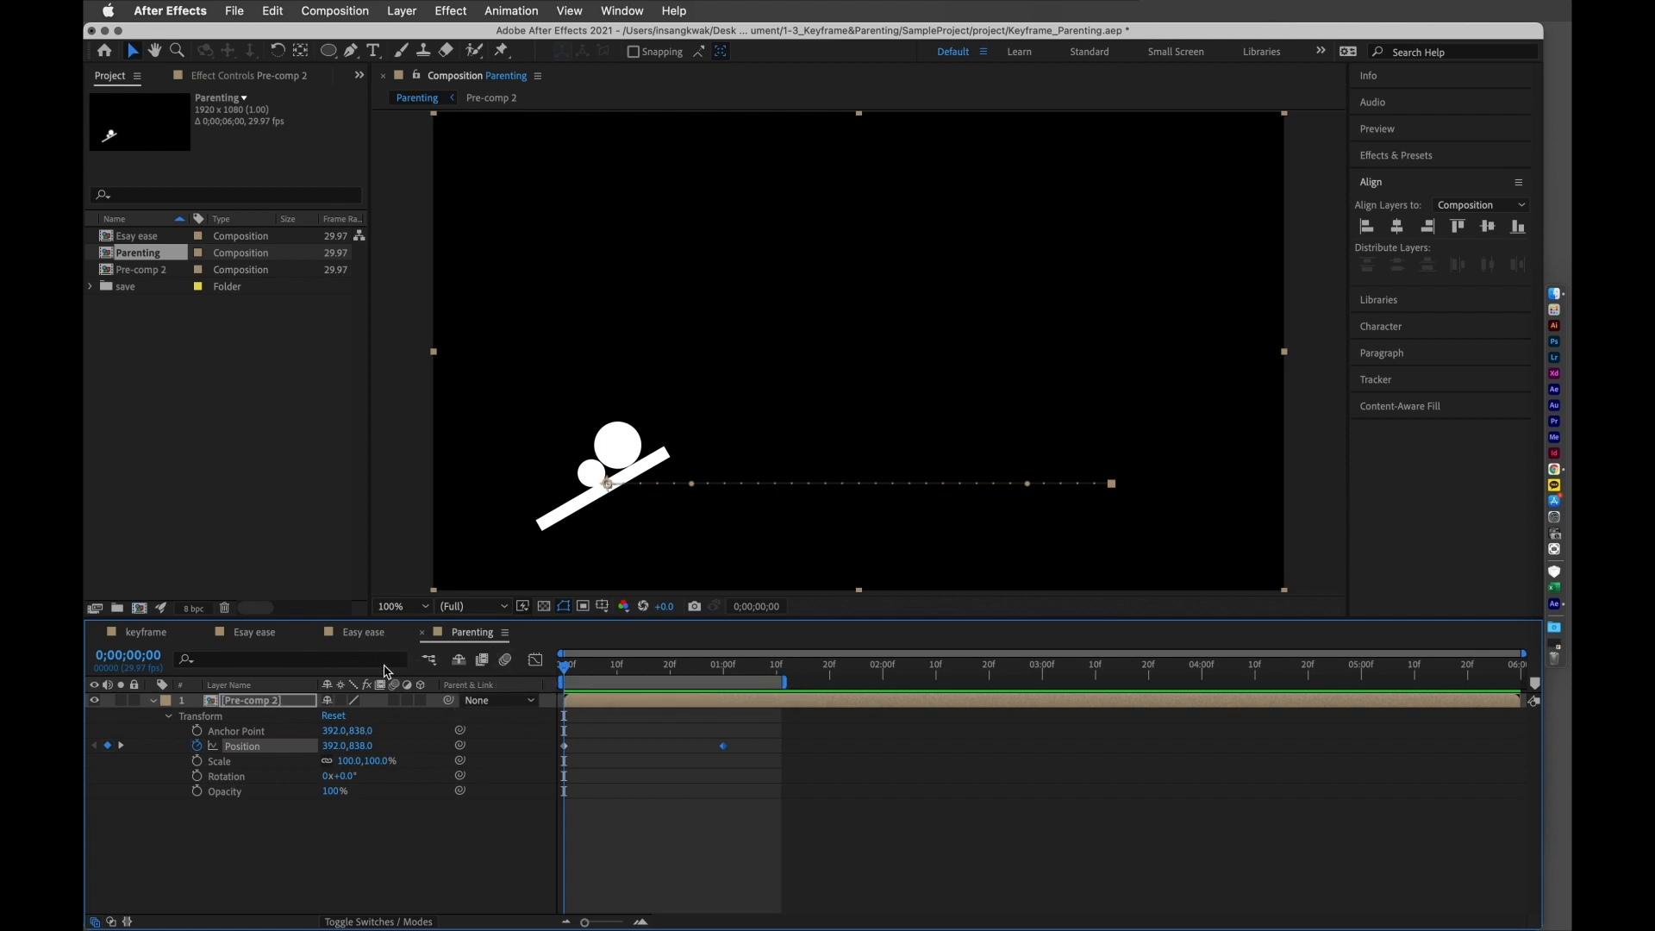
- Open Pre-comp 2, examine the motion of its apple, plan and ball layers, and return to the Parenting composition
double_click(599, 702)
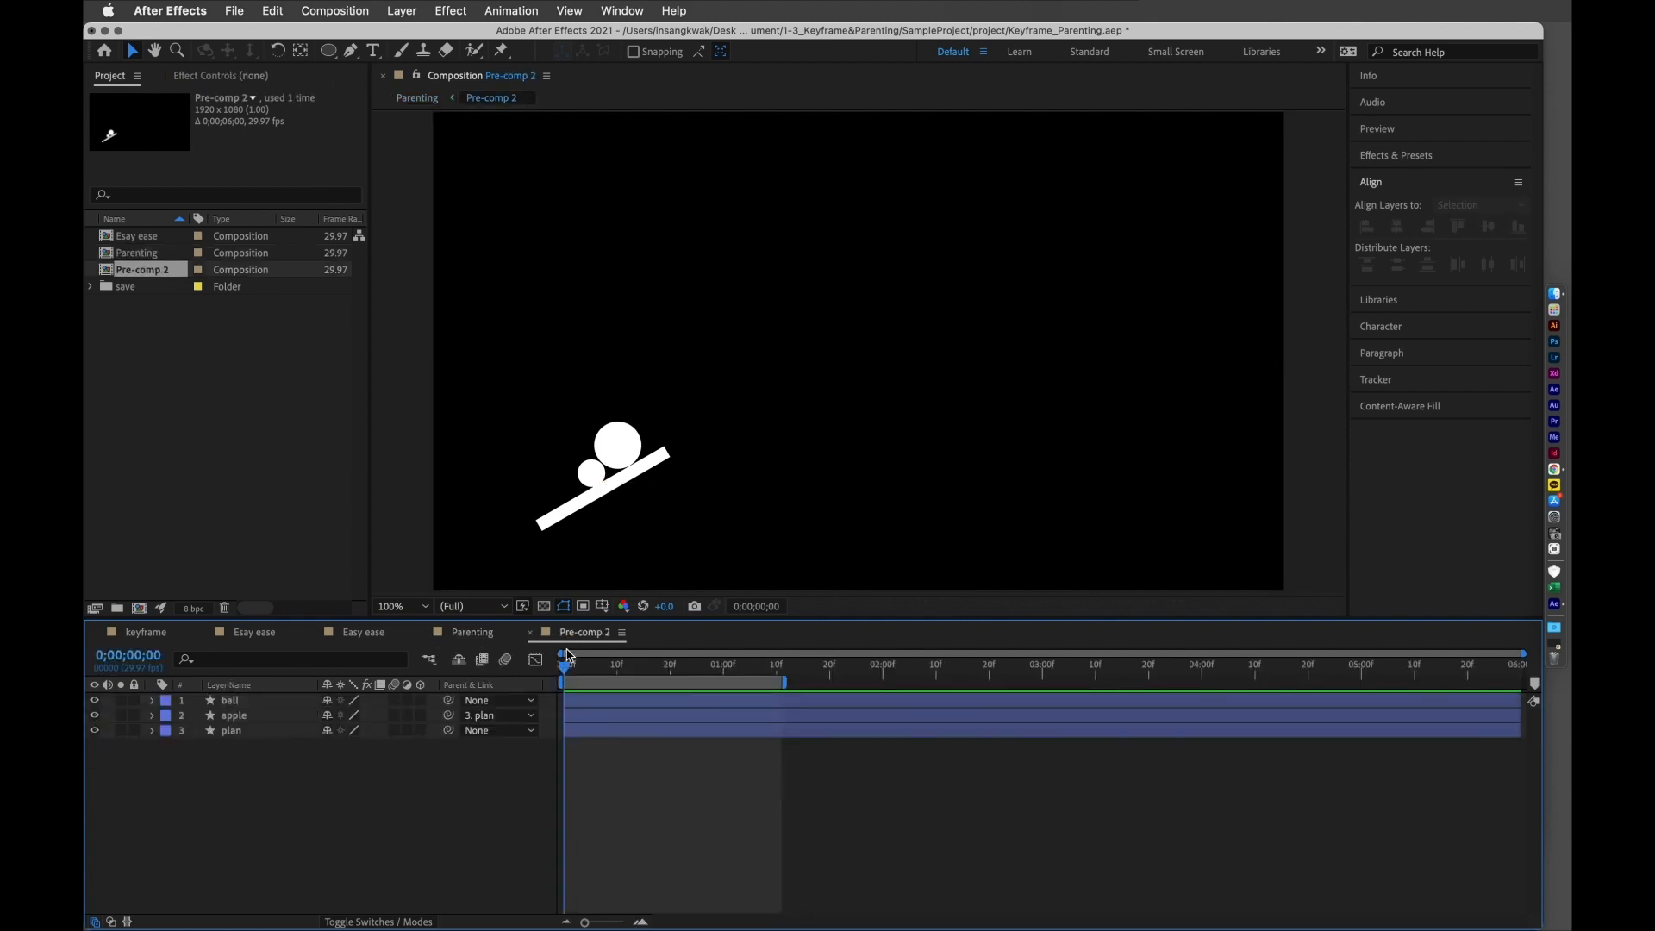
drag(584, 670, 531, 694)
click(282, 716)
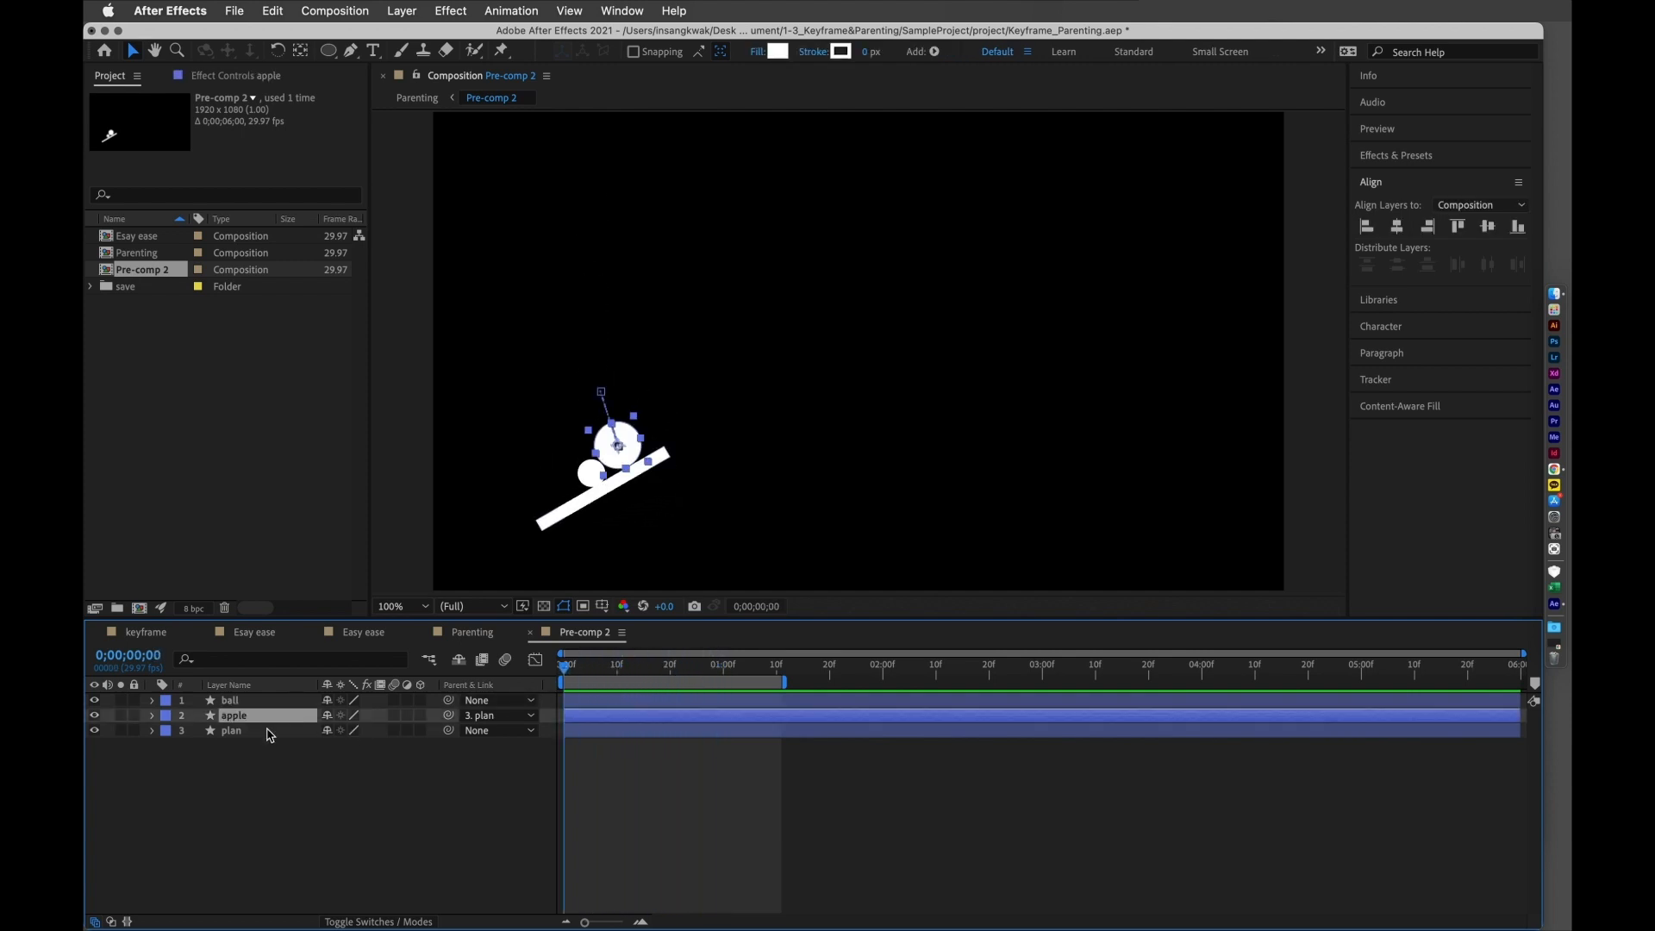
click(265, 732)
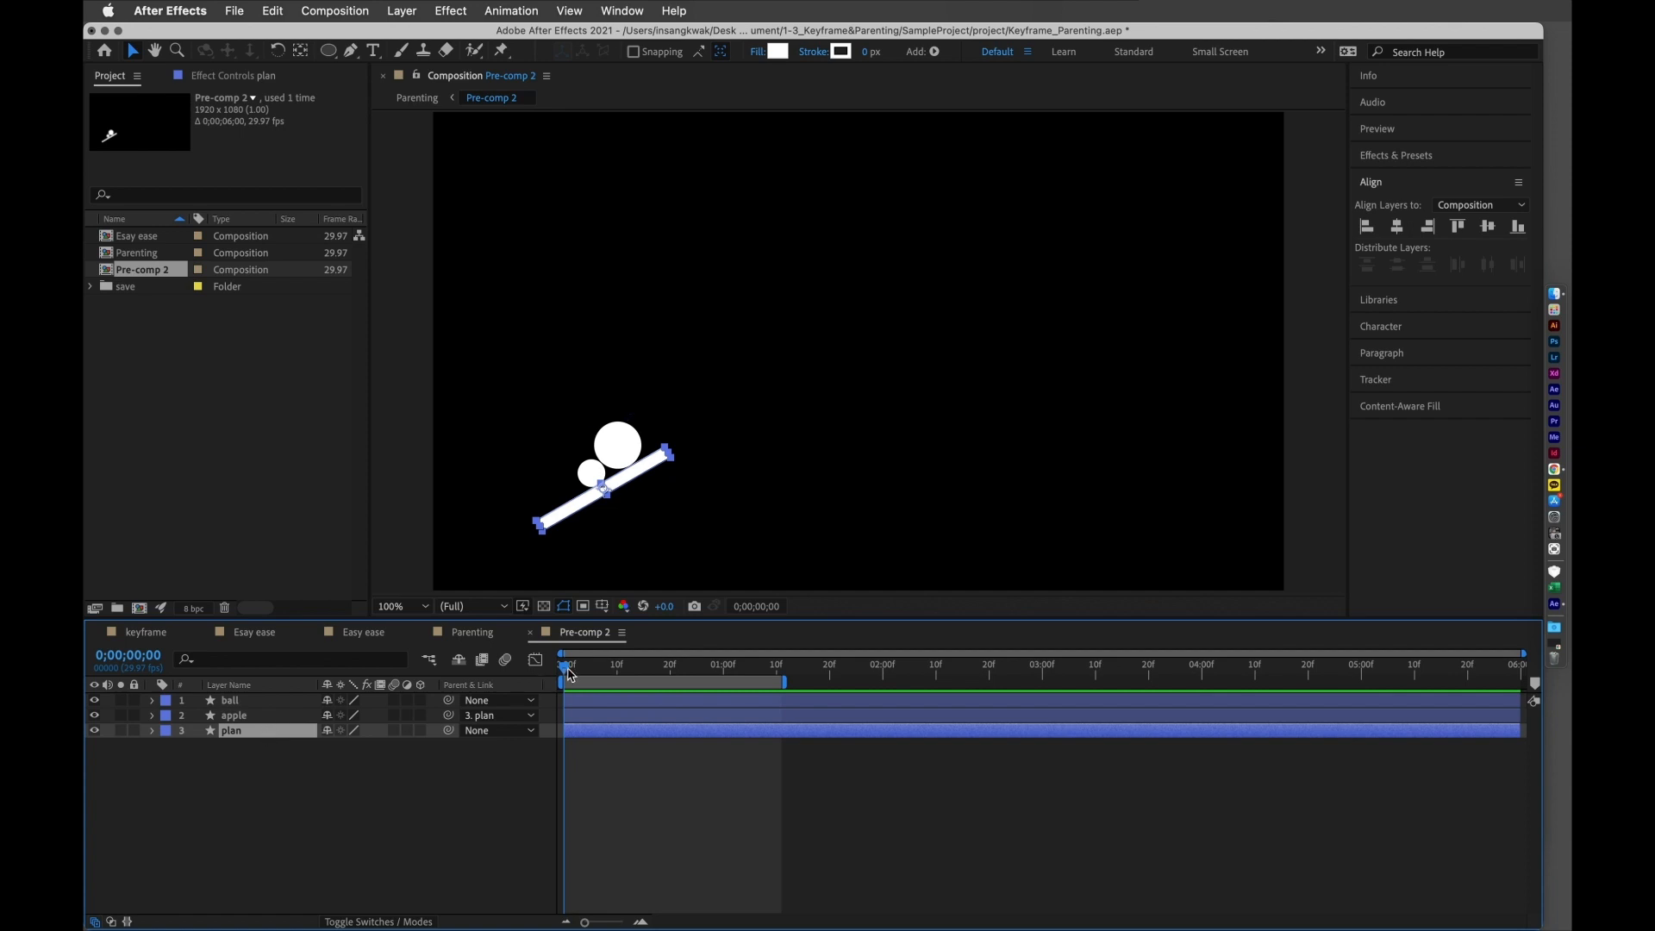
mouse_move(566, 671)
mouse_down()
mouse_move(658, 683)
mouse_move(554, 681)
mouse_up()
click(291, 702)
mouse_move(573, 673)
mouse_down()
mouse_move(608, 675)
mouse_move(562, 674)
mouse_up()
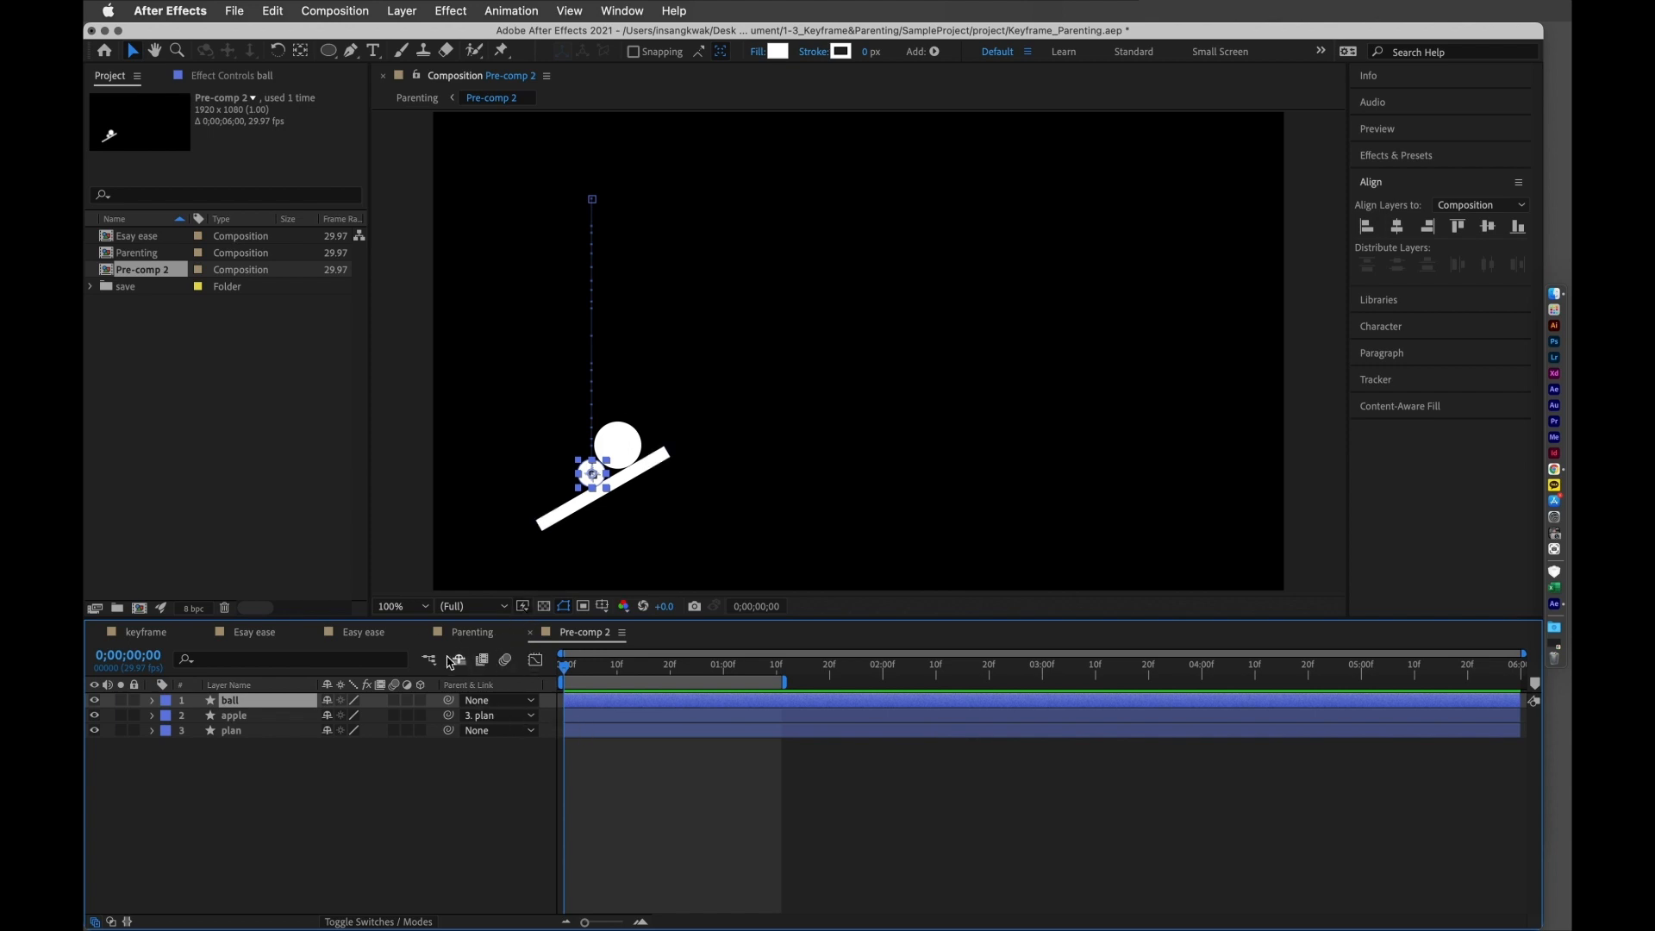
click(468, 634)
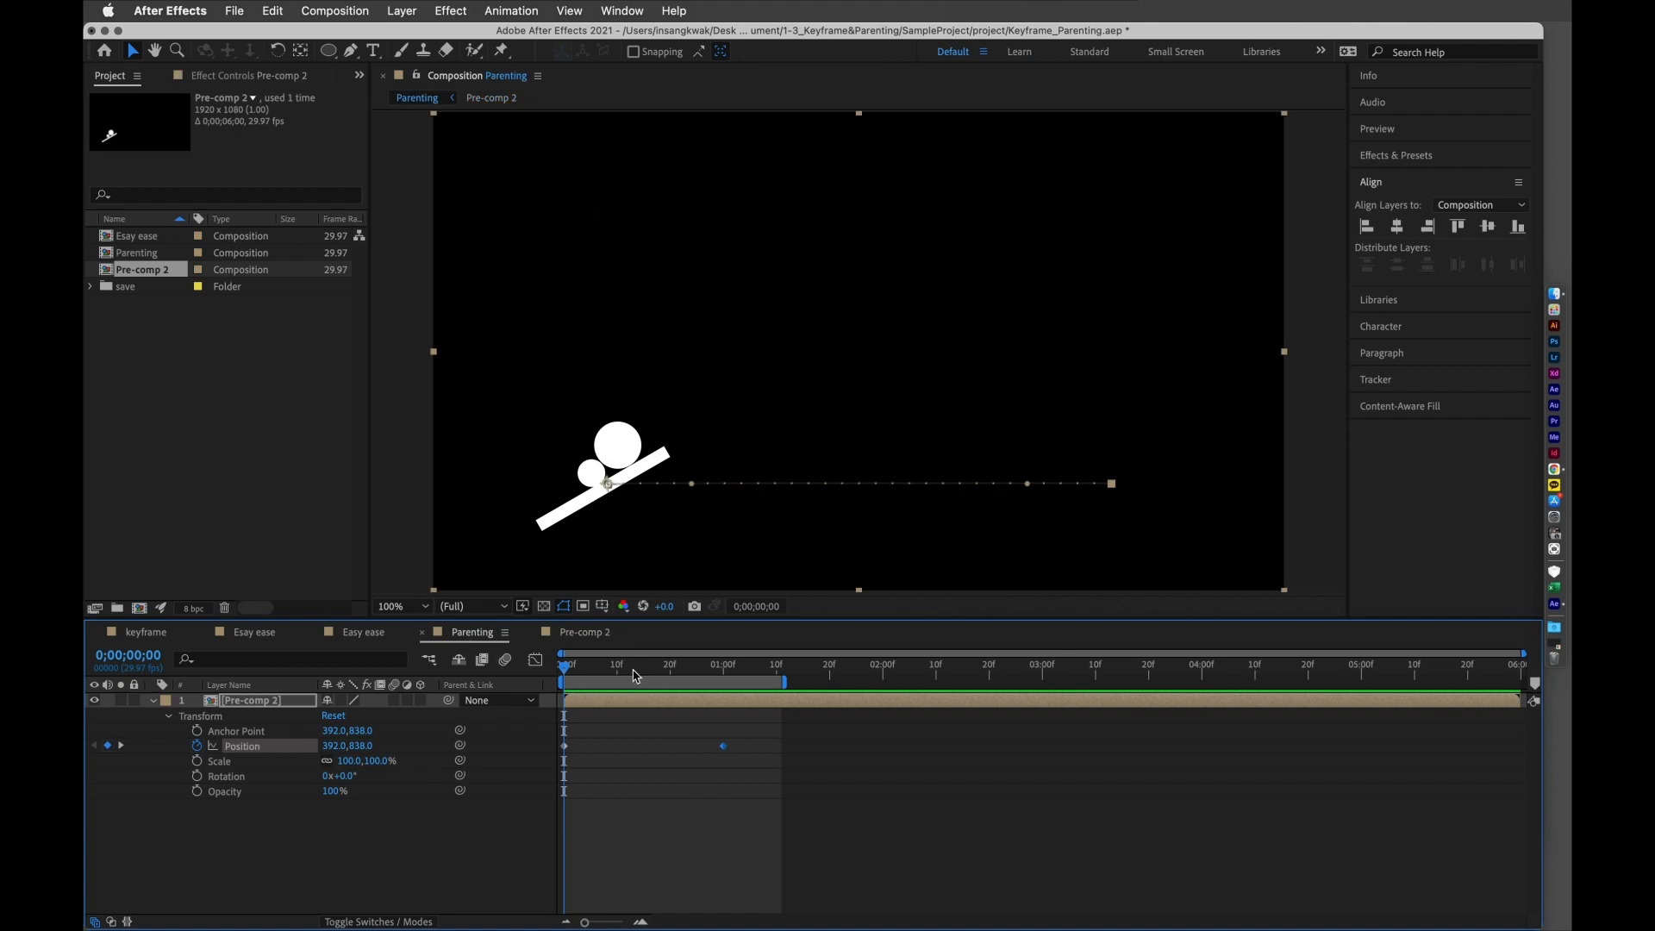
mouse_move(565, 672)
mouse_down()
mouse_move(651, 687)
mouse_move(559, 689)
mouse_up()
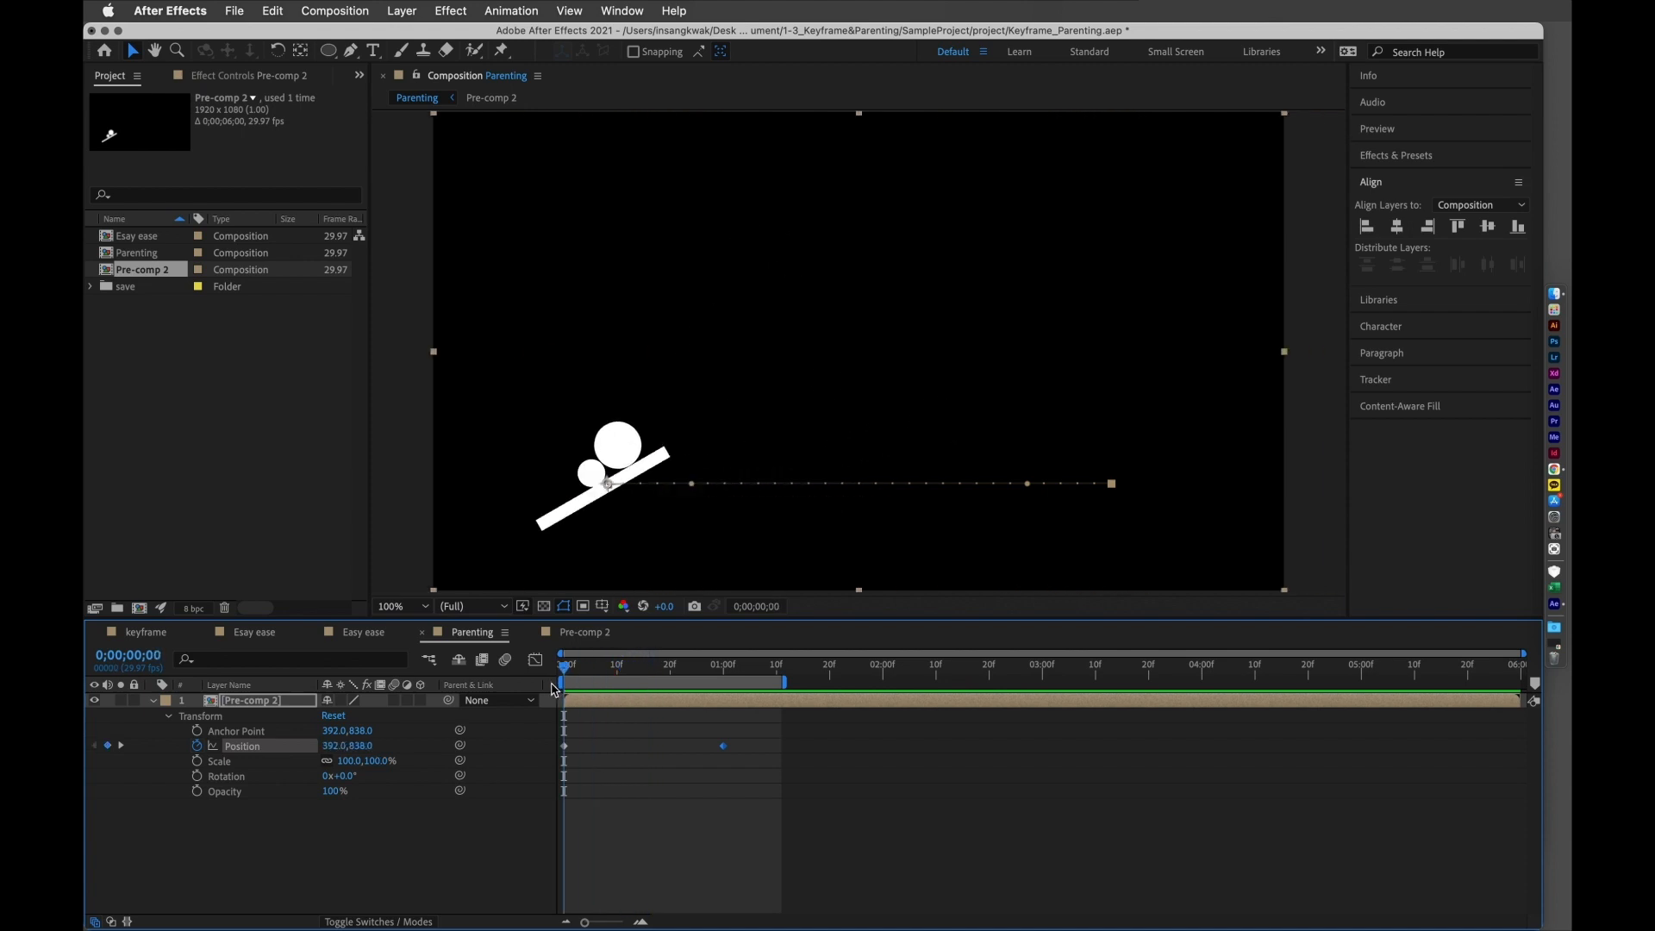
- Collapse and deselect the Pre-comp 2 layer, and compare its motion in Parenting with the motion inside Pre-comp 2
click(155, 700)
click(348, 770)
drag(582, 676, 554, 700)
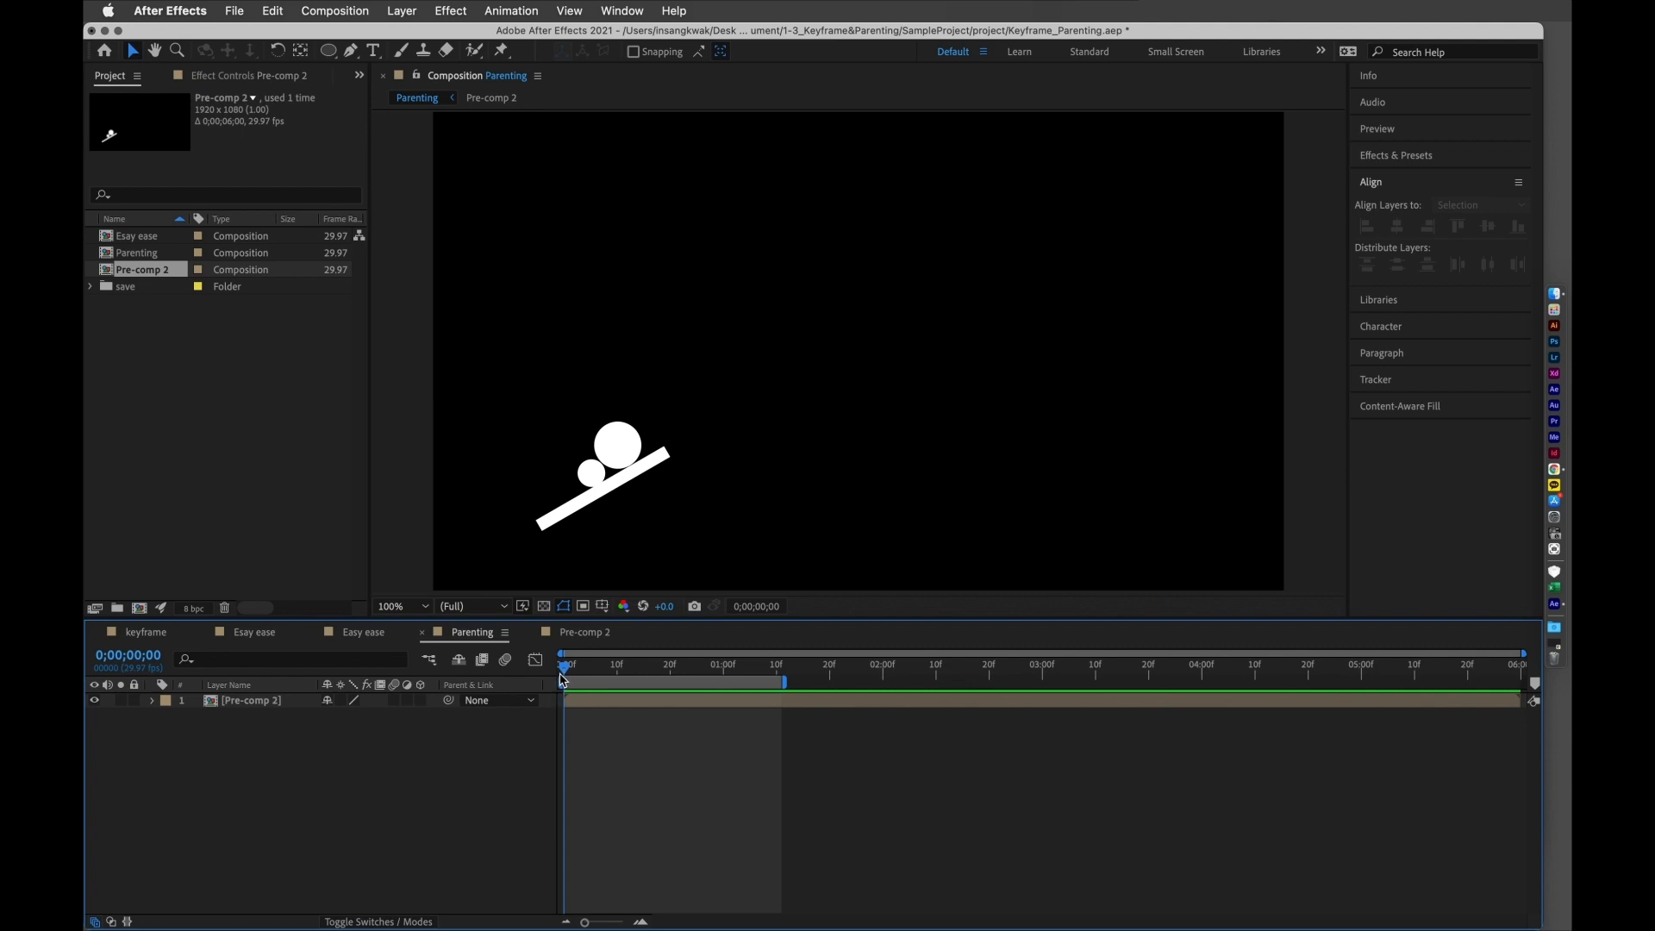
click(575, 669)
drag(577, 674, 543, 676)
mouse_move(566, 668)
mouse_down()
mouse_move(714, 679)
mouse_move(545, 667)
mouse_up()
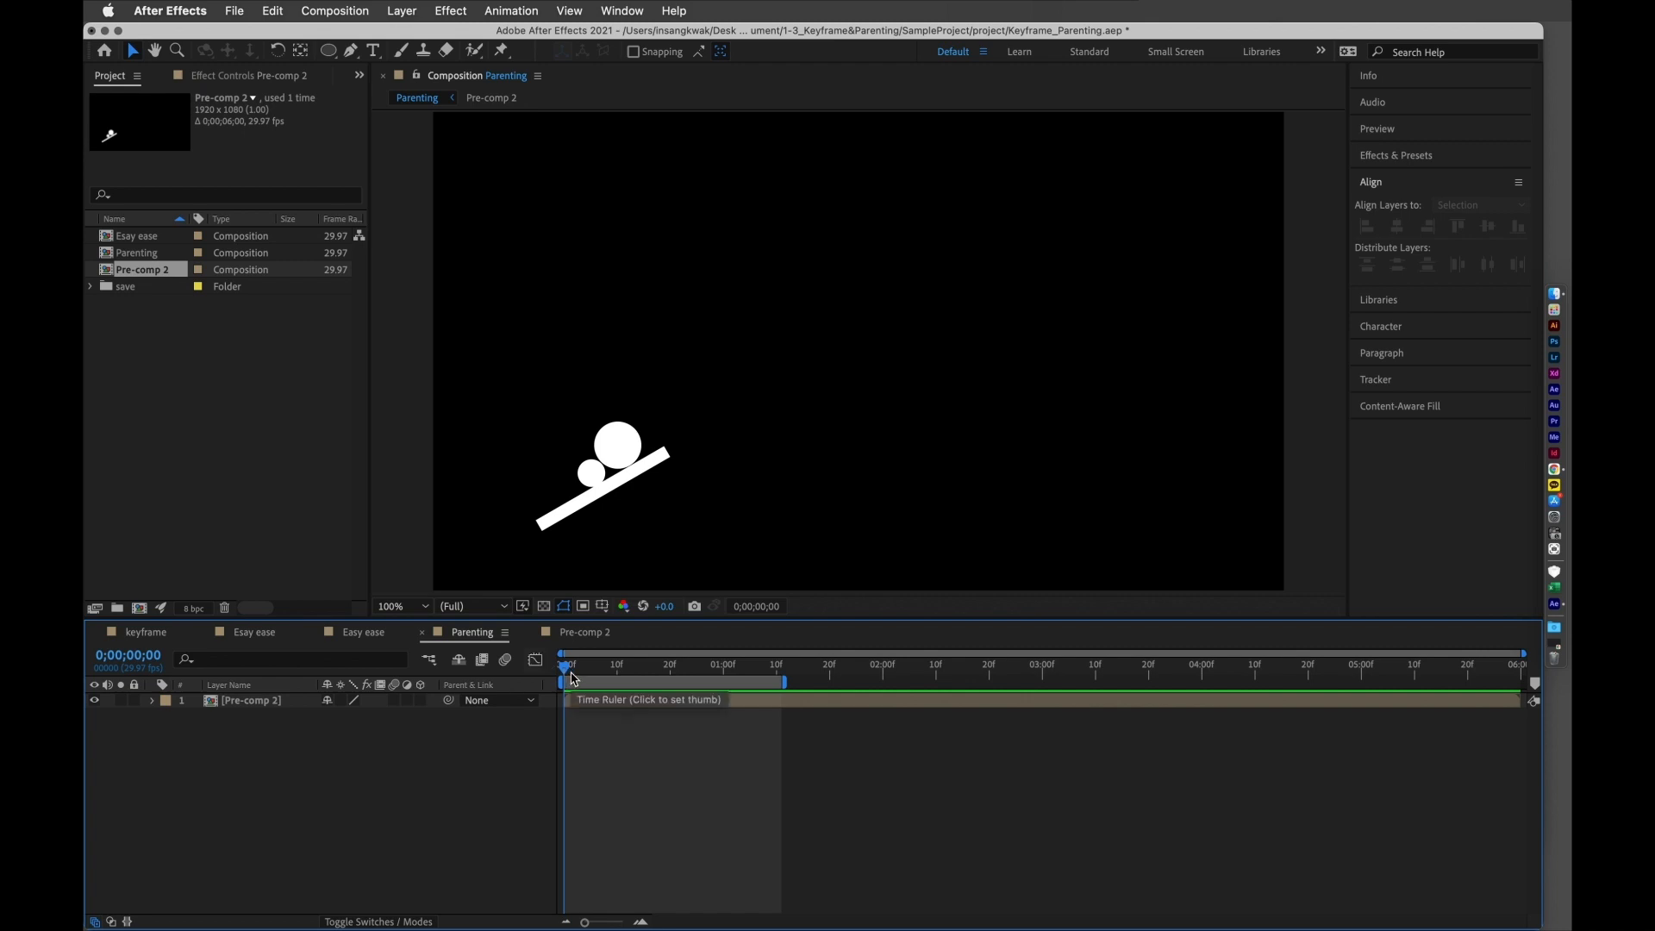
click(579, 633)
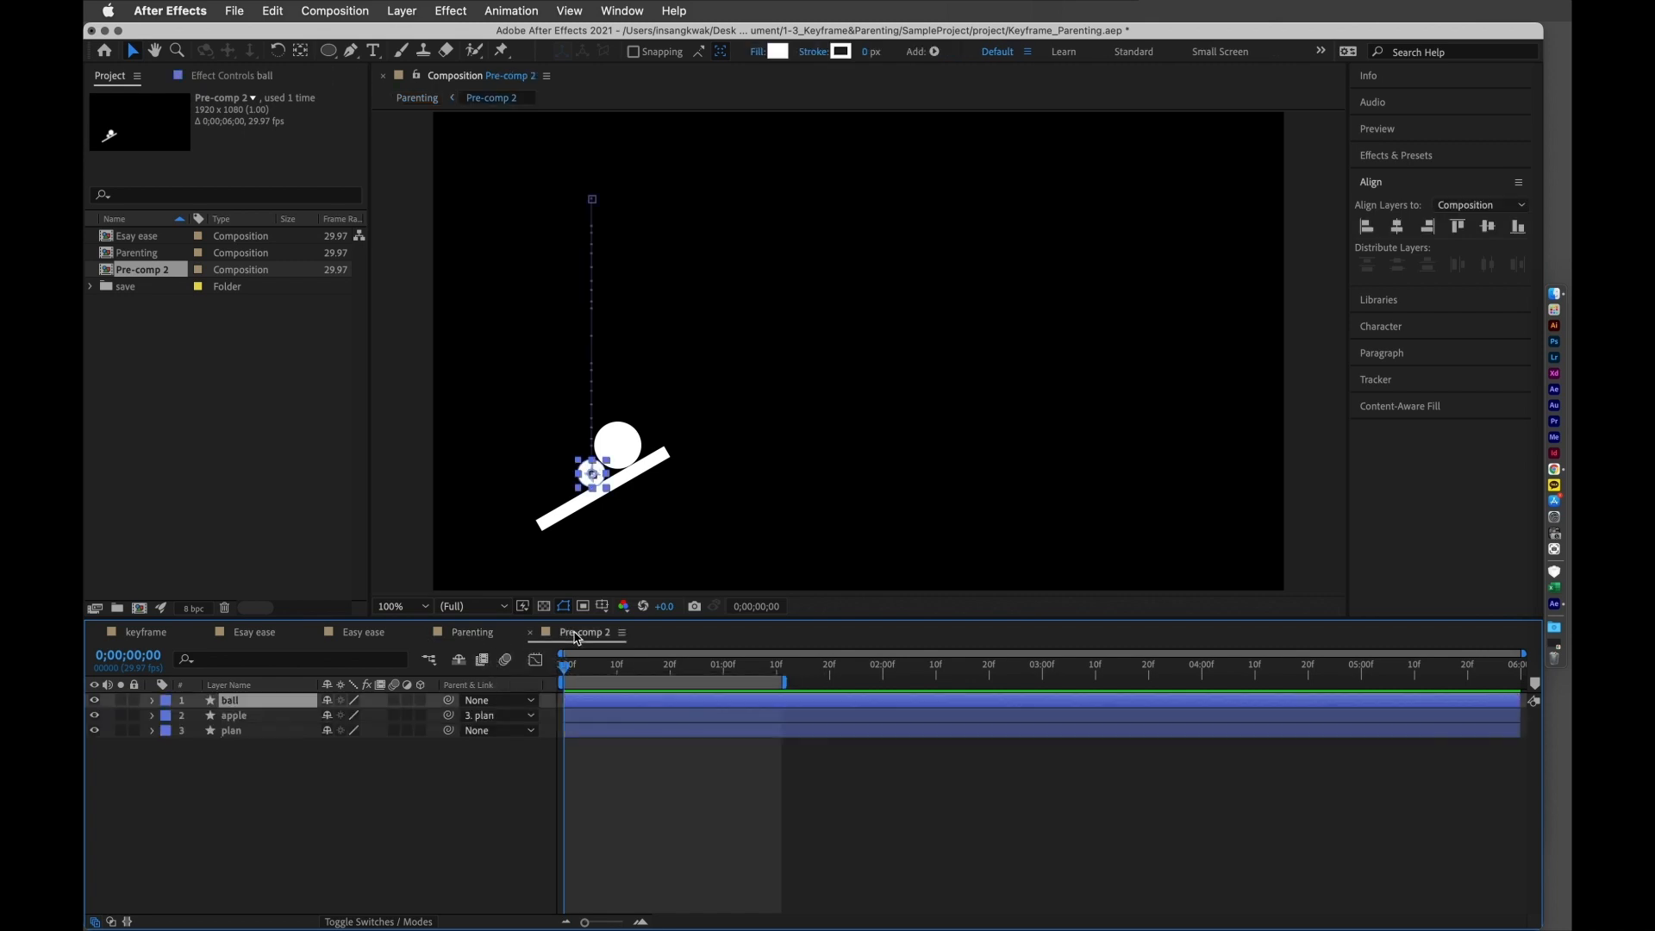
drag(606, 666, 565, 685)
mouse_move(574, 668)
mouse_down()
mouse_move(623, 677)
mouse_move(502, 664)
mouse_move(697, 683)
mouse_move(574, 685)
mouse_move(780, 687)
mouse_move(561, 685)
mouse_up()
click(470, 633)
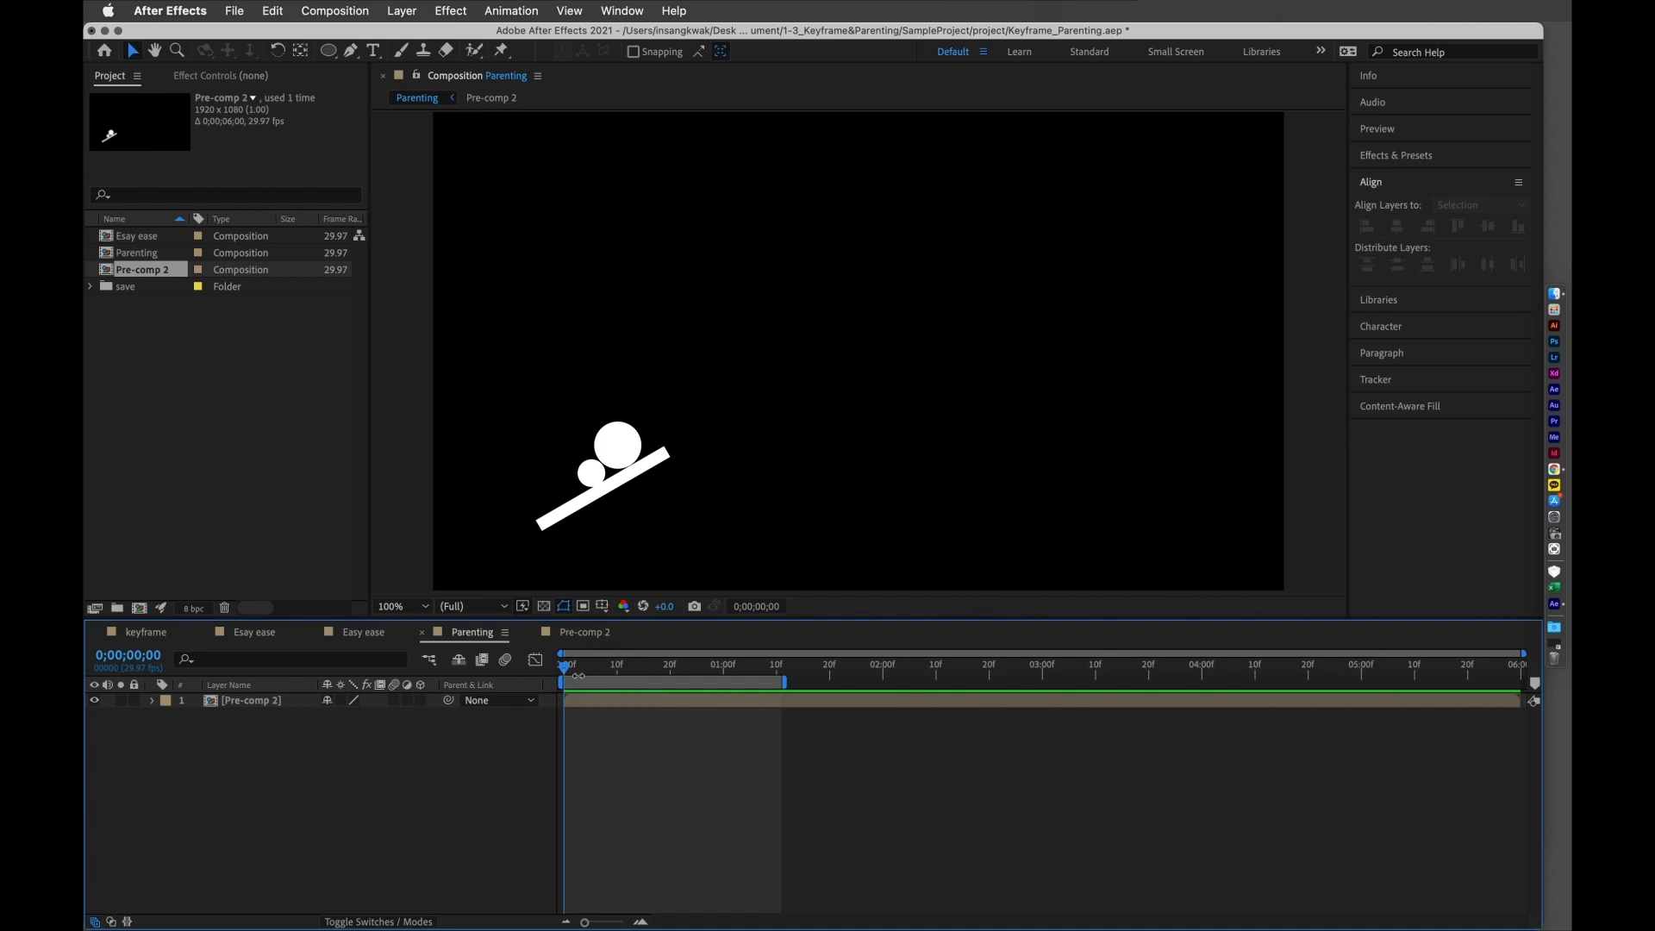
- Go back into Pre-comp 2, show the apple layer's Transform properties, and select its Position keyframe at 0;00;00;06
click(593, 633)
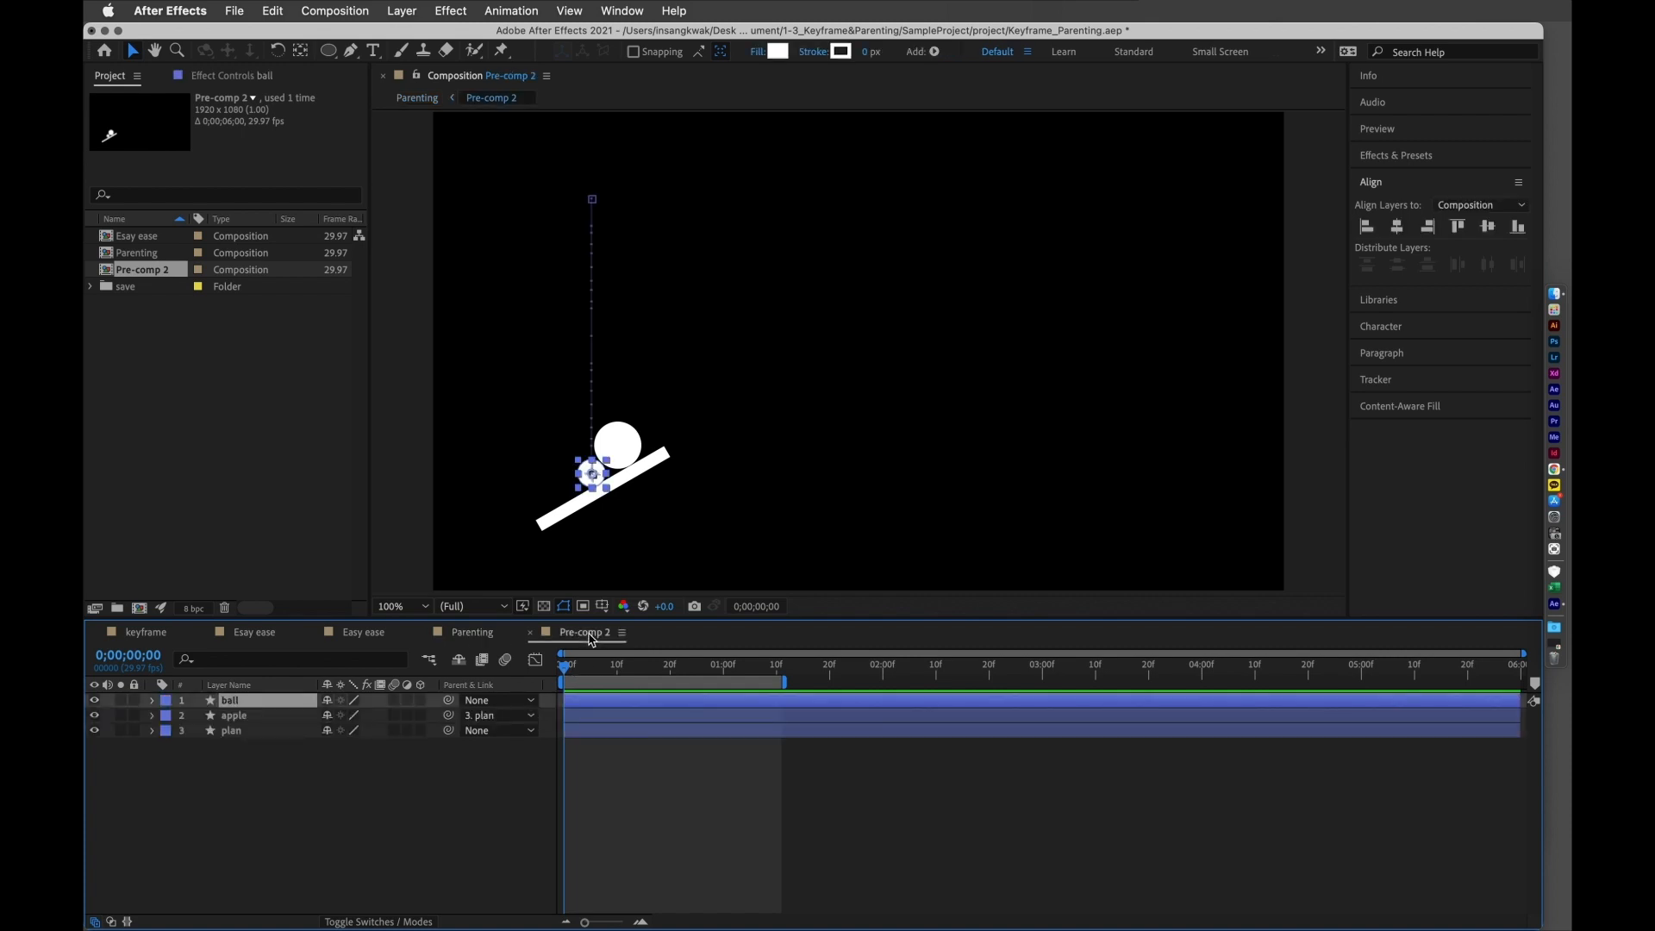
click(153, 716)
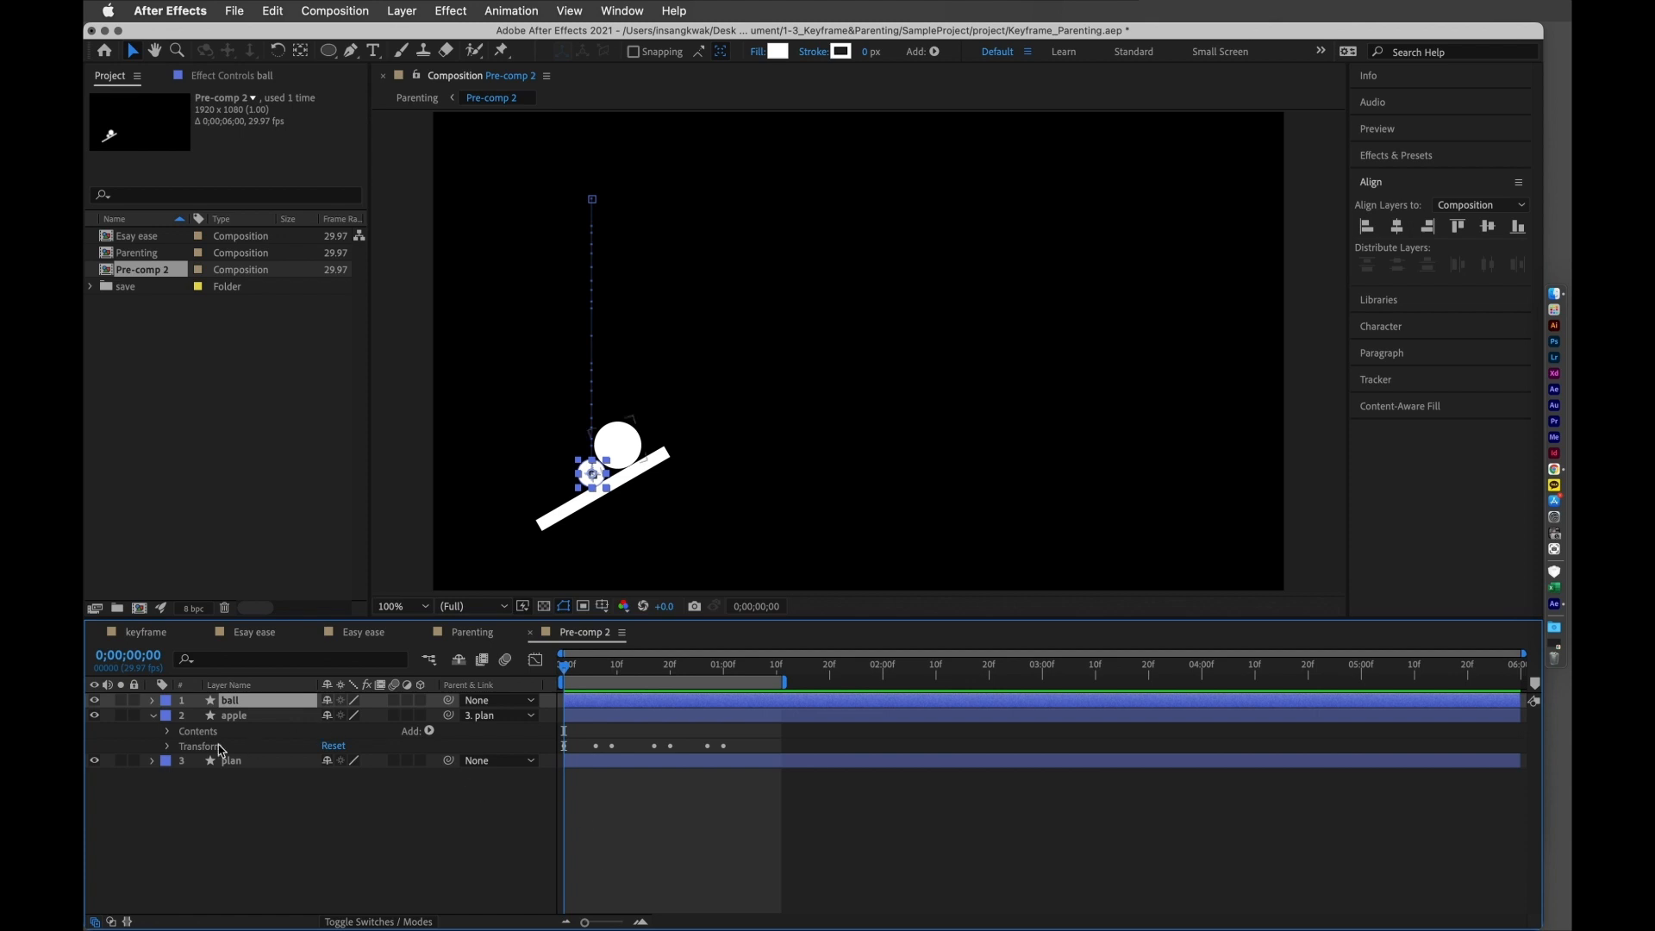
click(167, 747)
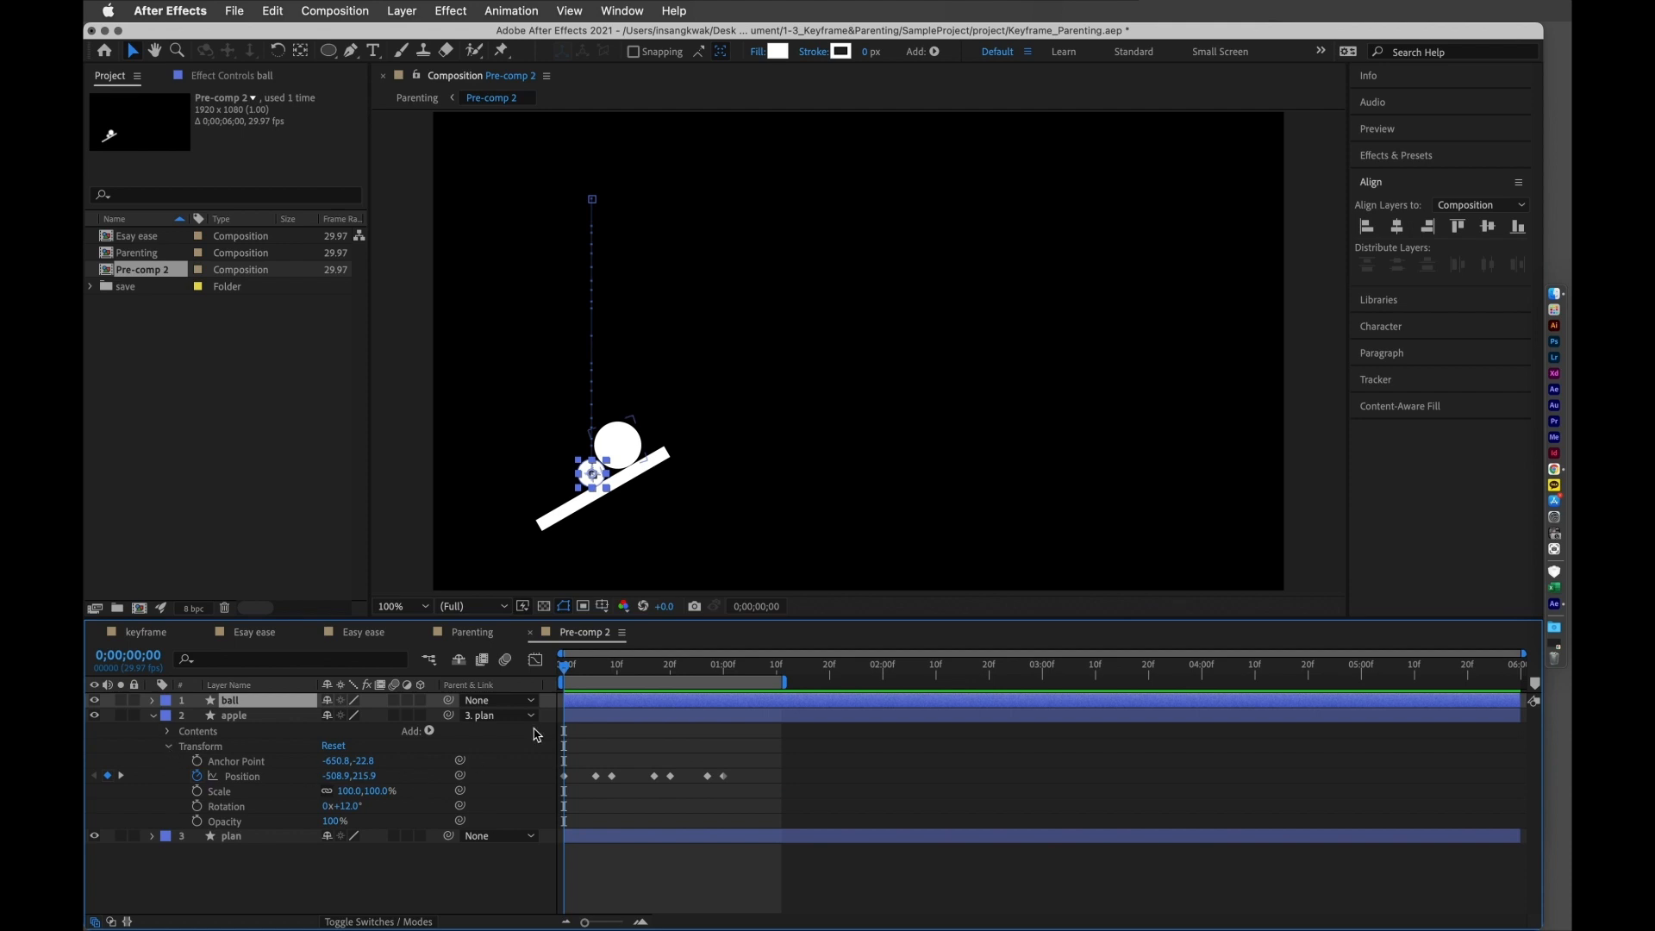
drag(565, 669, 600, 685)
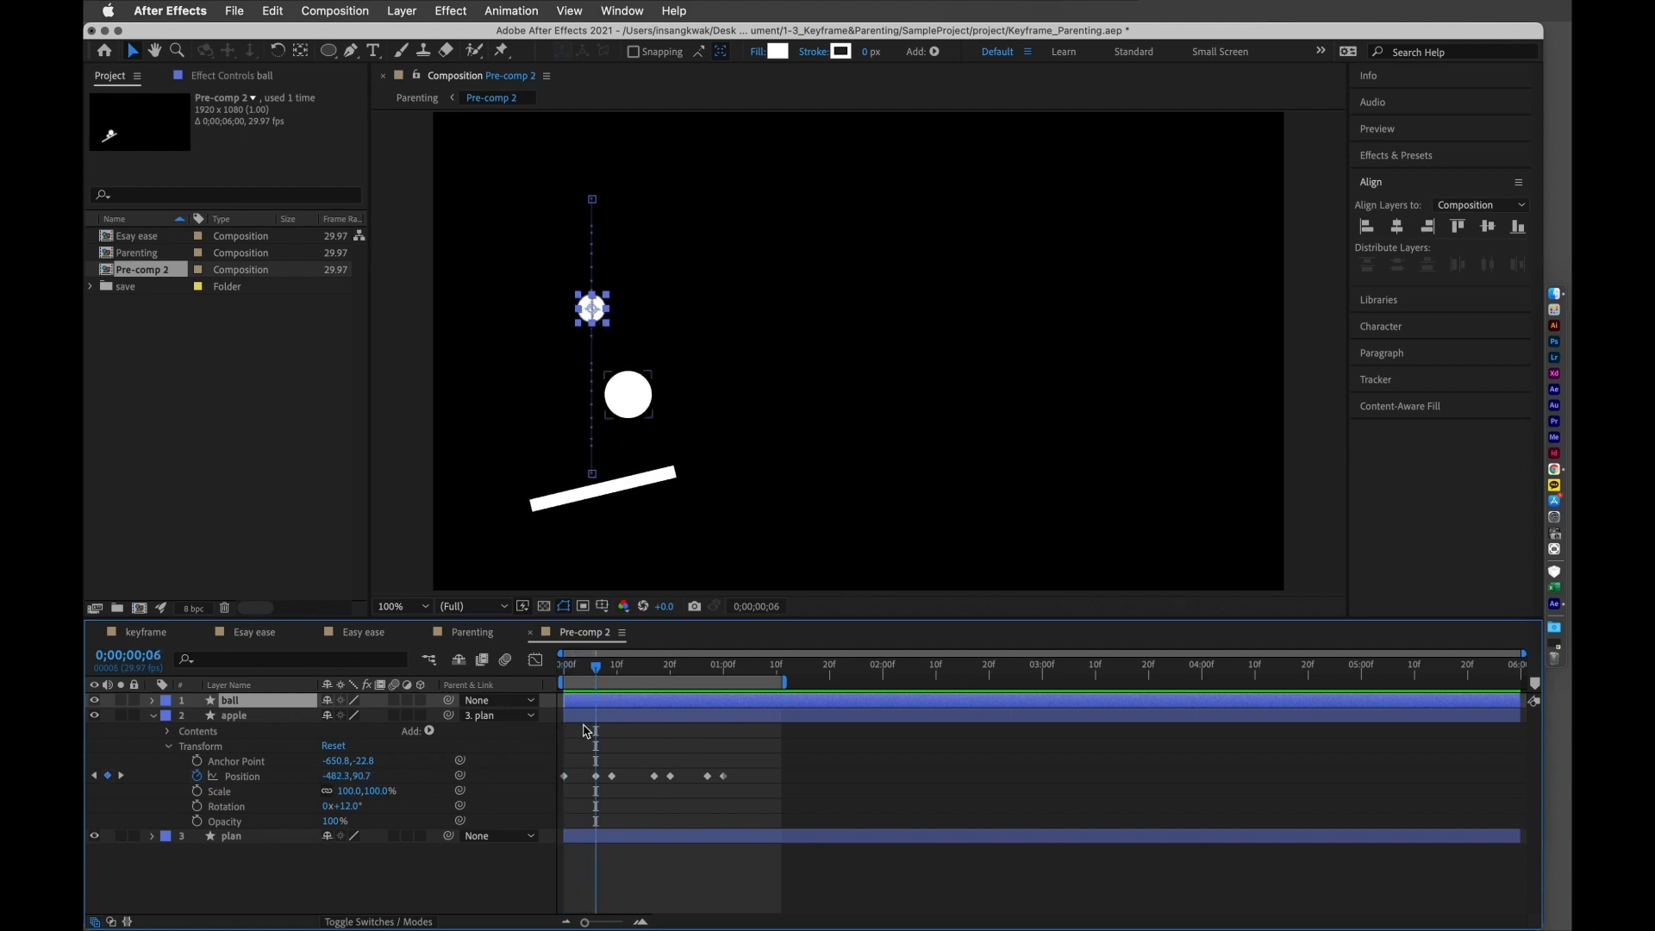
click(596, 777)
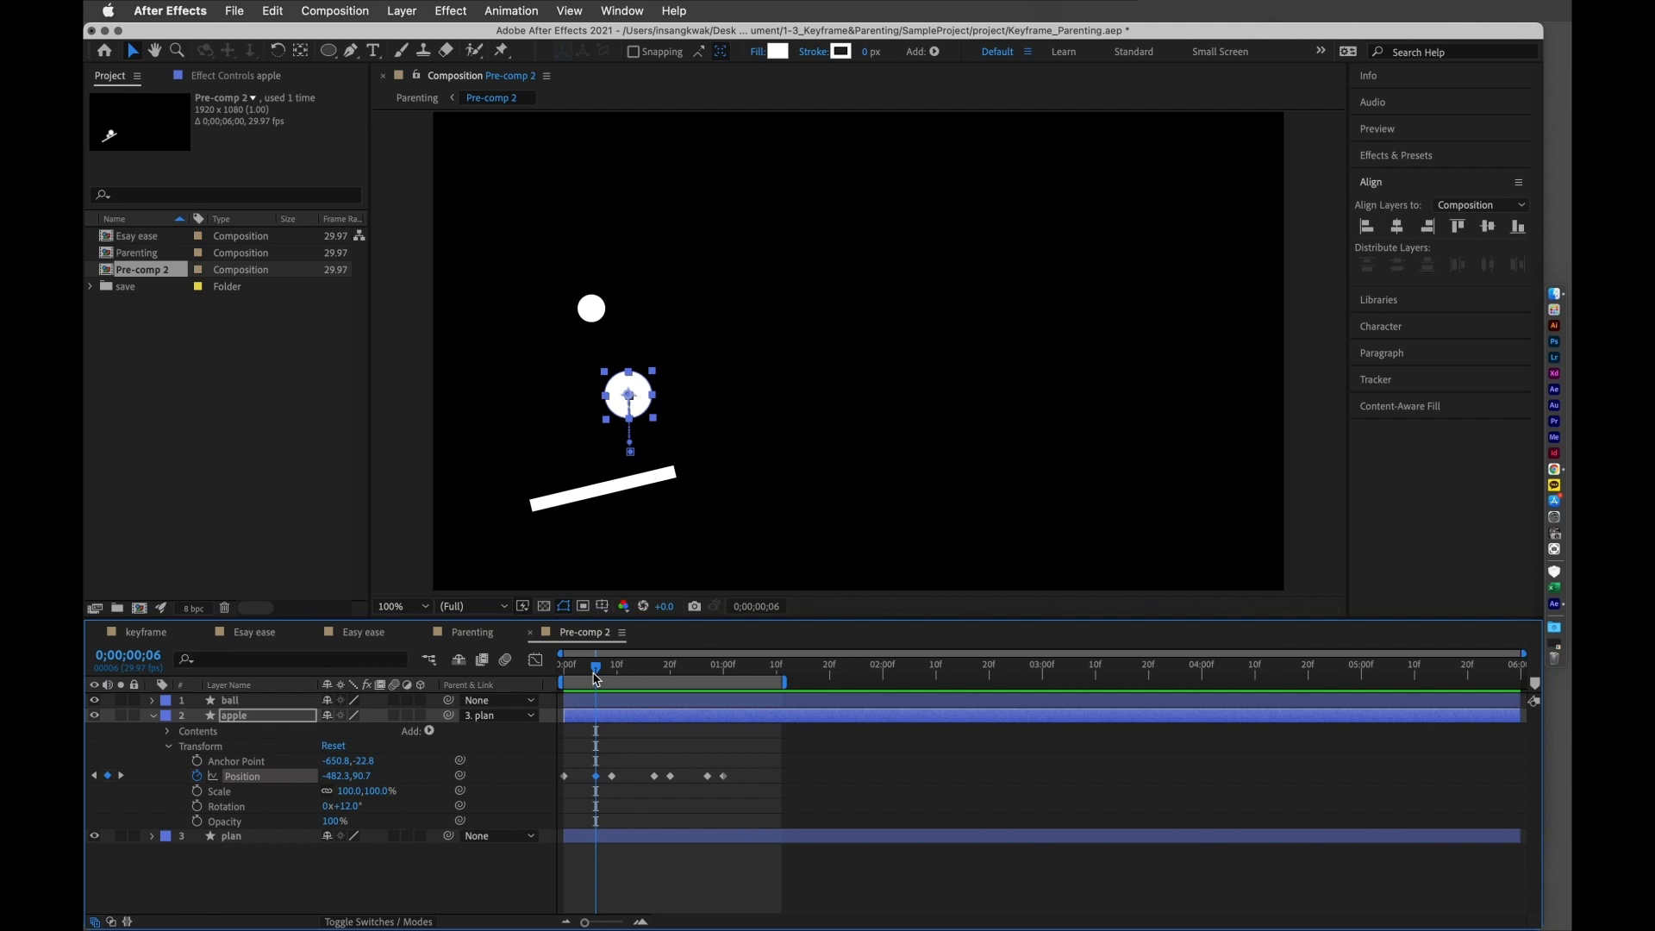
mouse_move(595, 677)
mouse_down()
mouse_move(642, 689)
mouse_move(601, 707)
mouse_up()
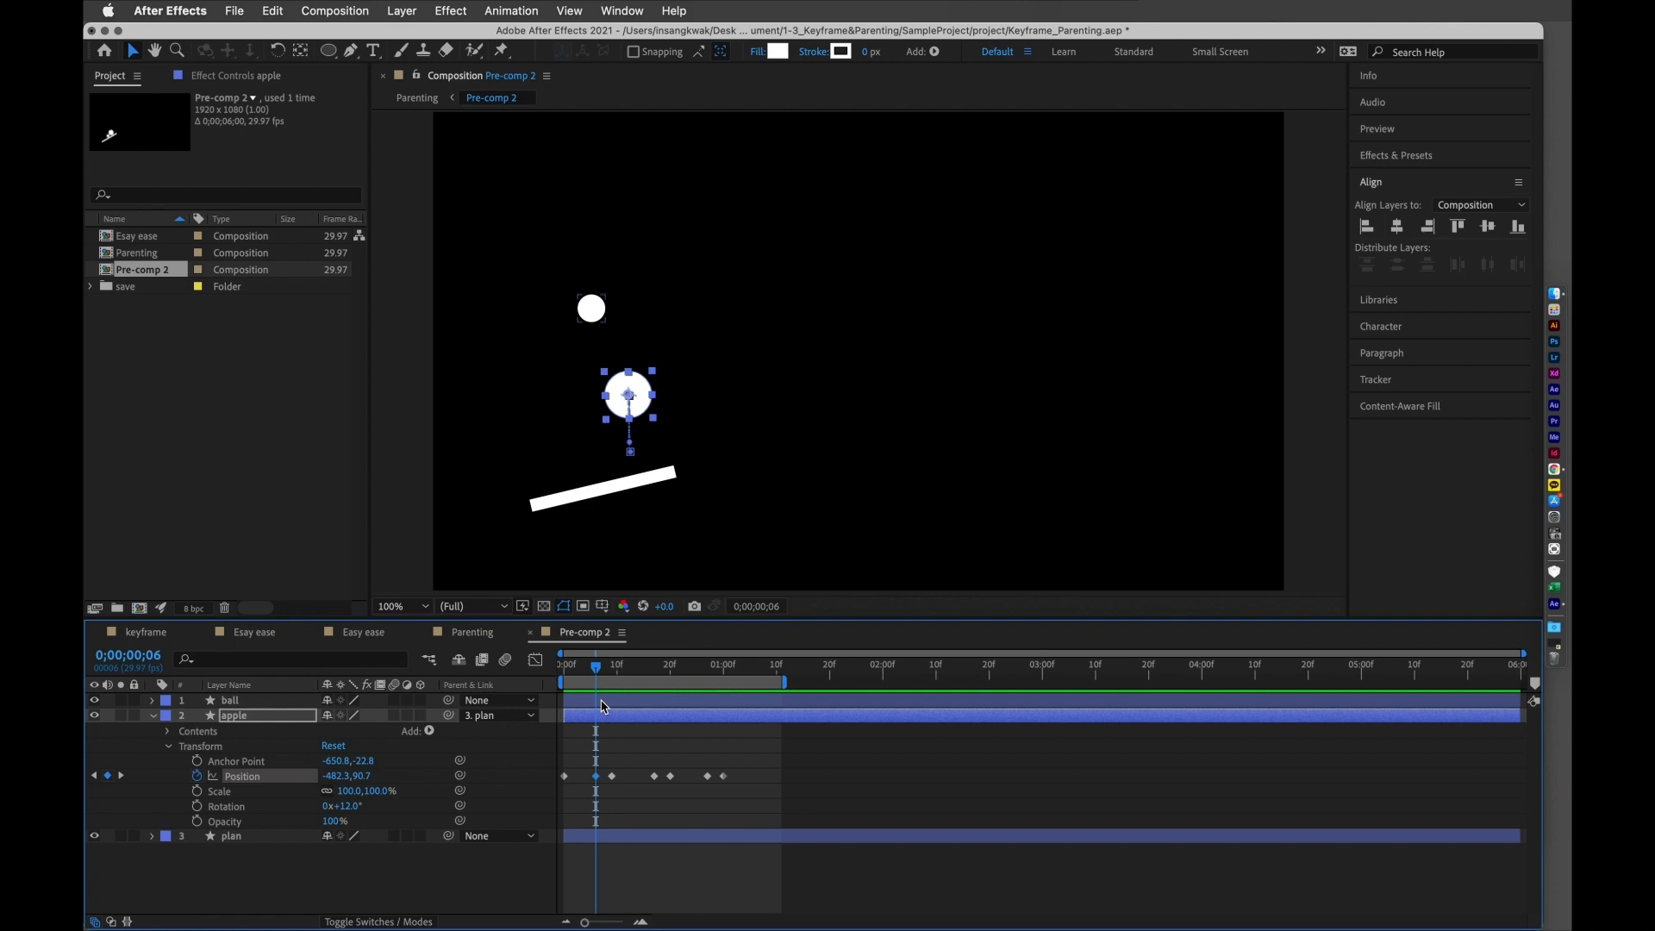